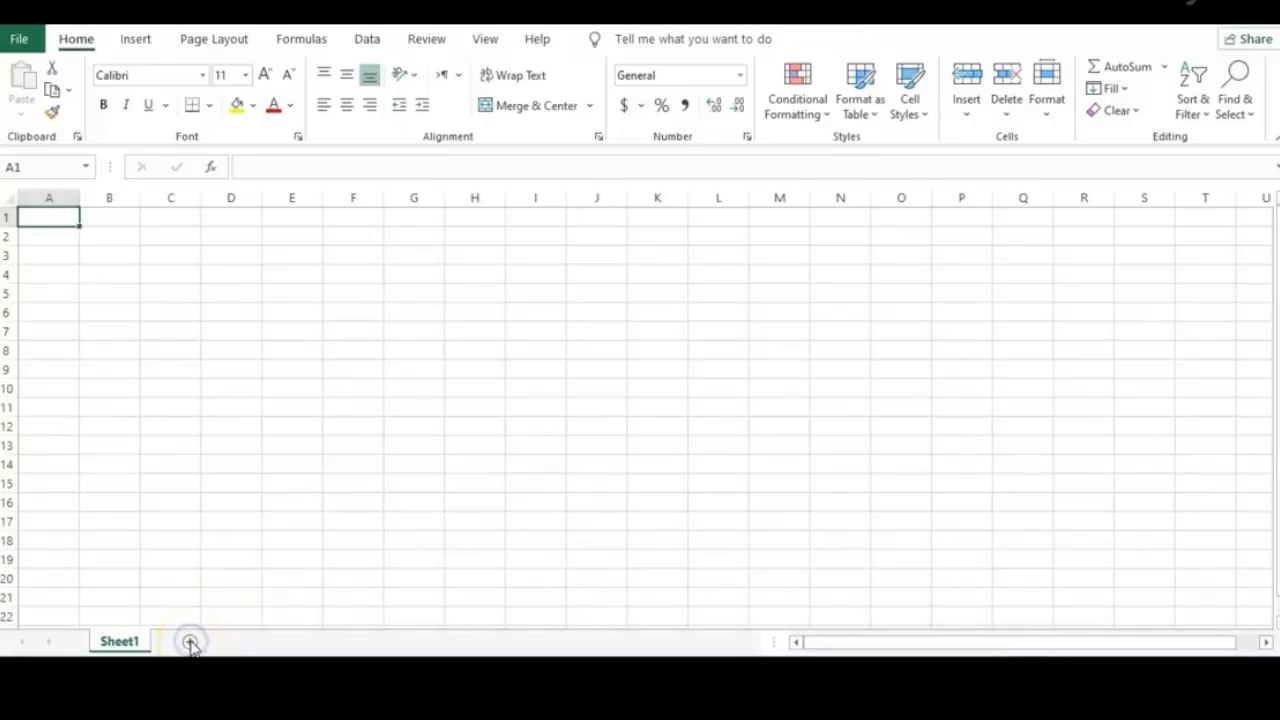
Add three new blank worksheets to the workbook
click(190, 642)
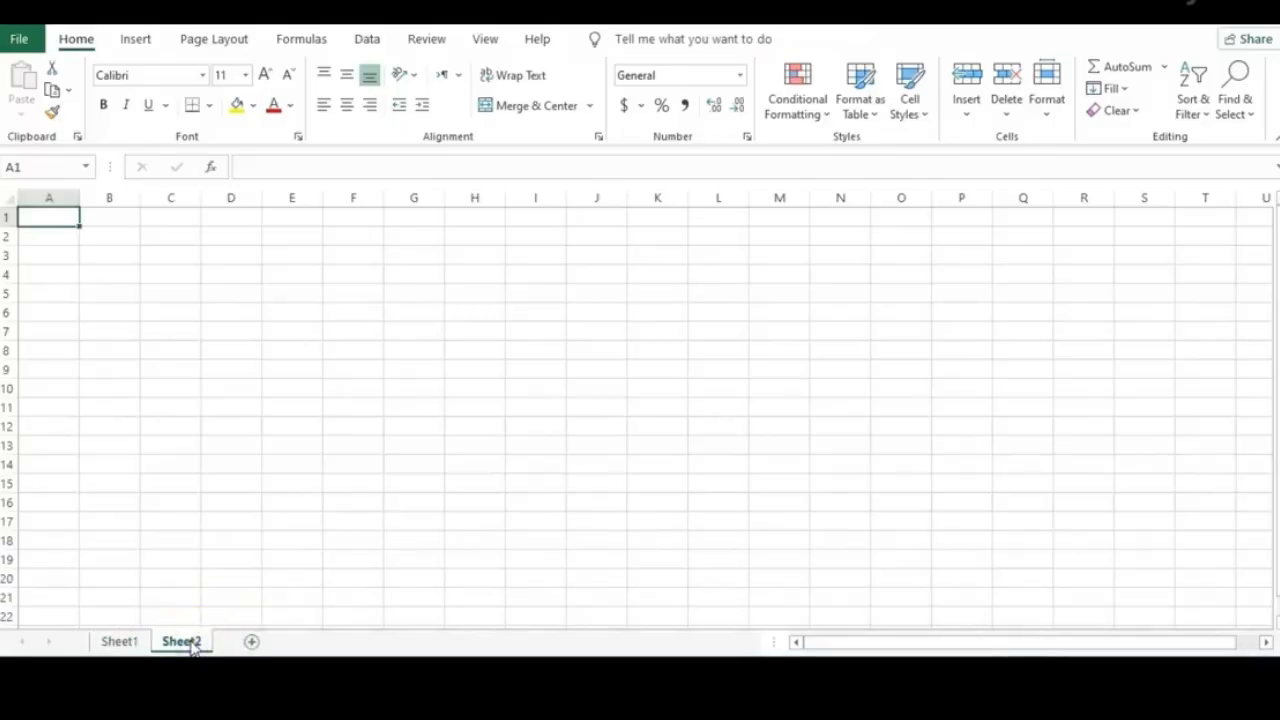
click(251, 642)
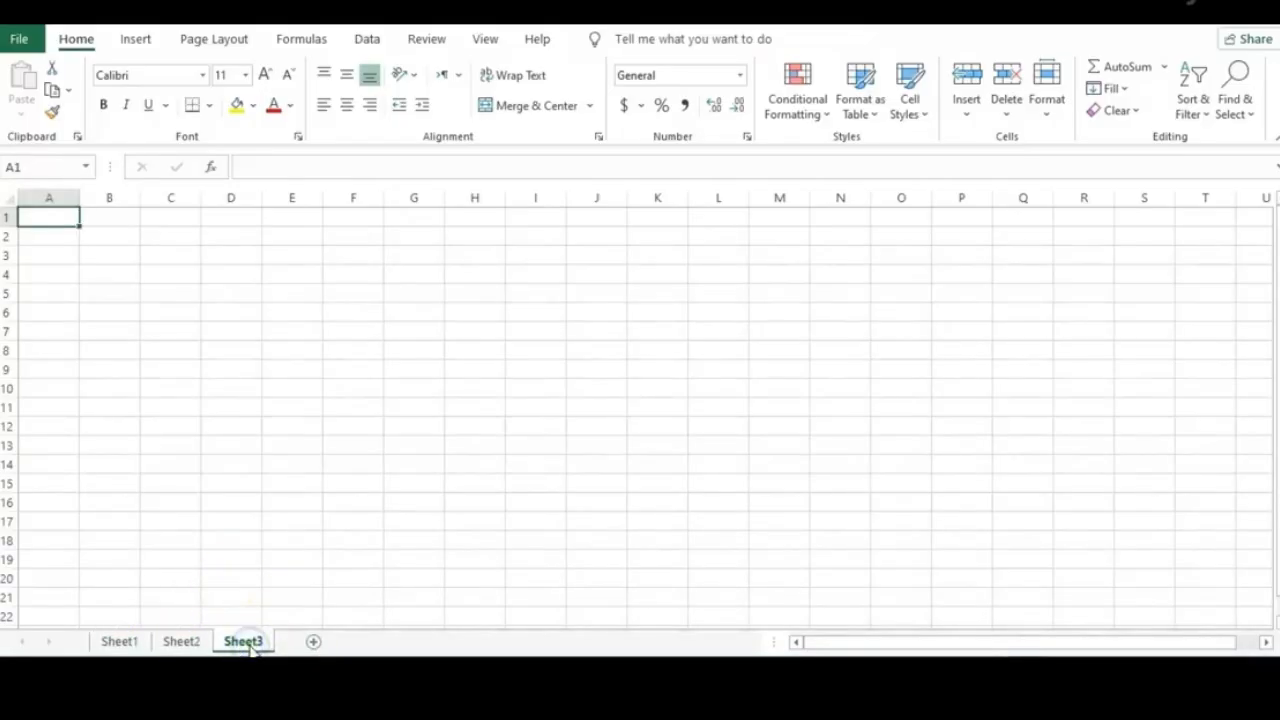
click(311, 642)
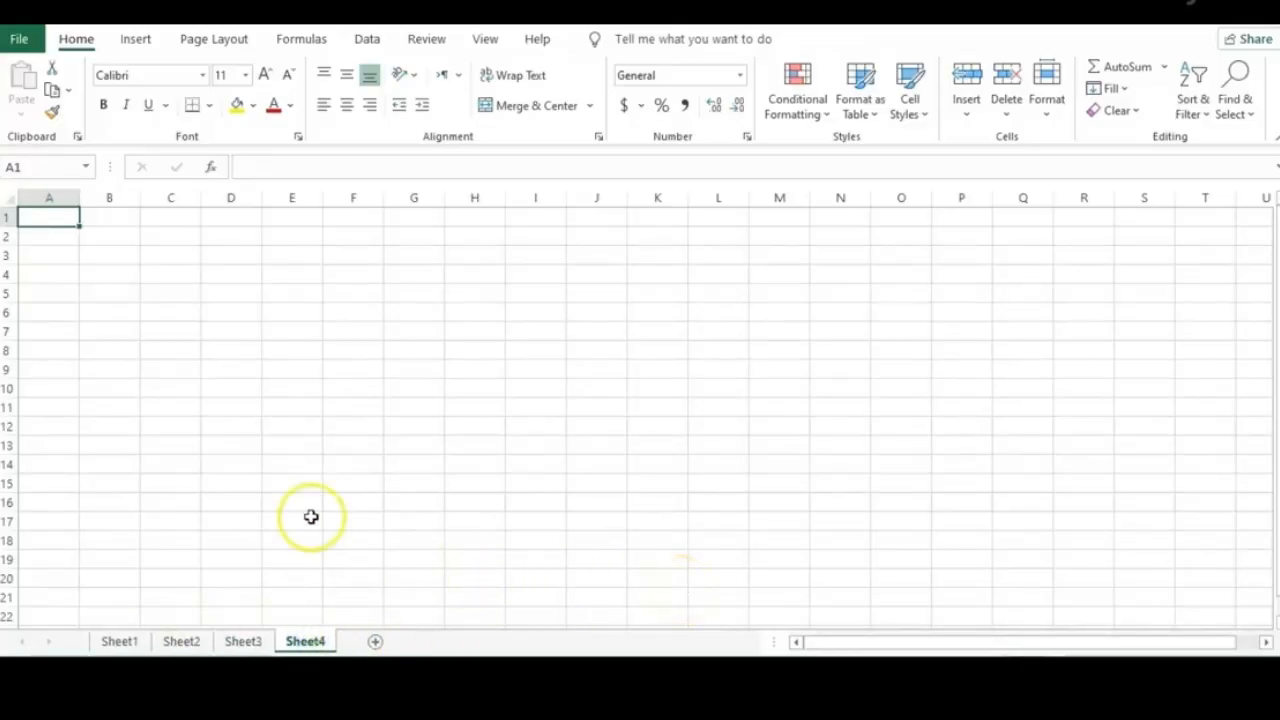
Rename Sheet1 to Student, then go to Sheet2
shift+click(128, 645)
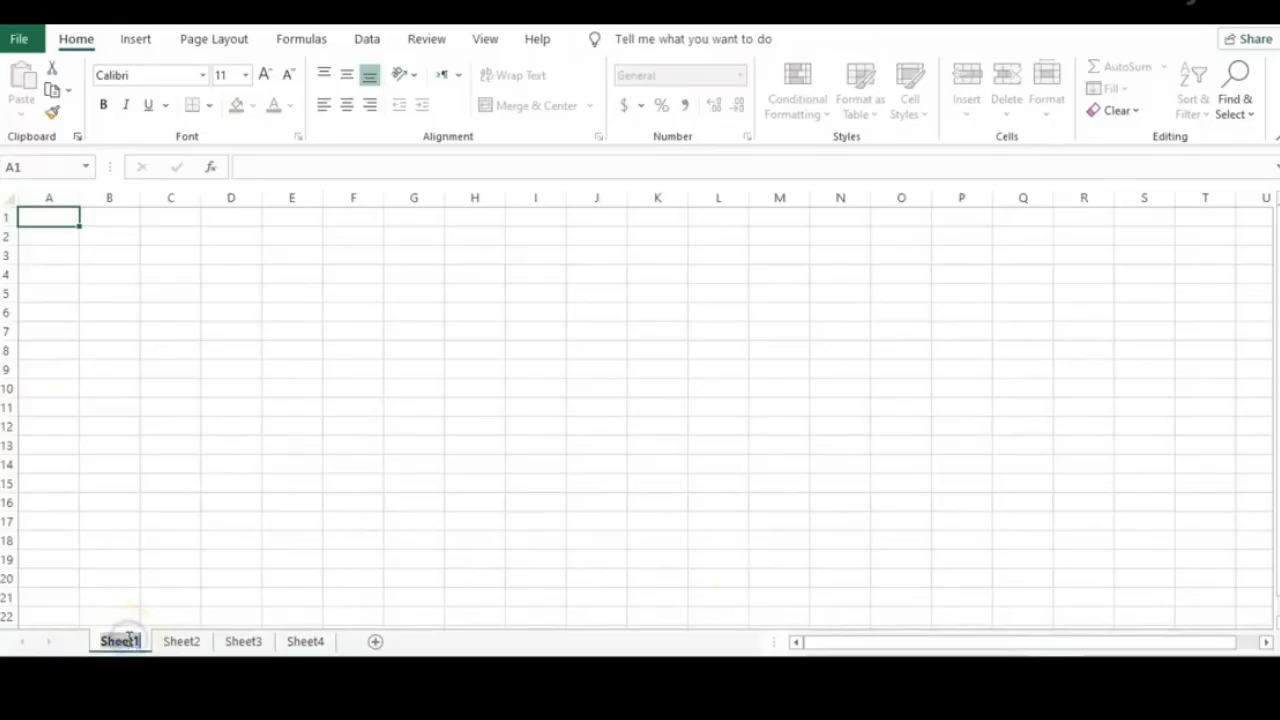
text(Student)
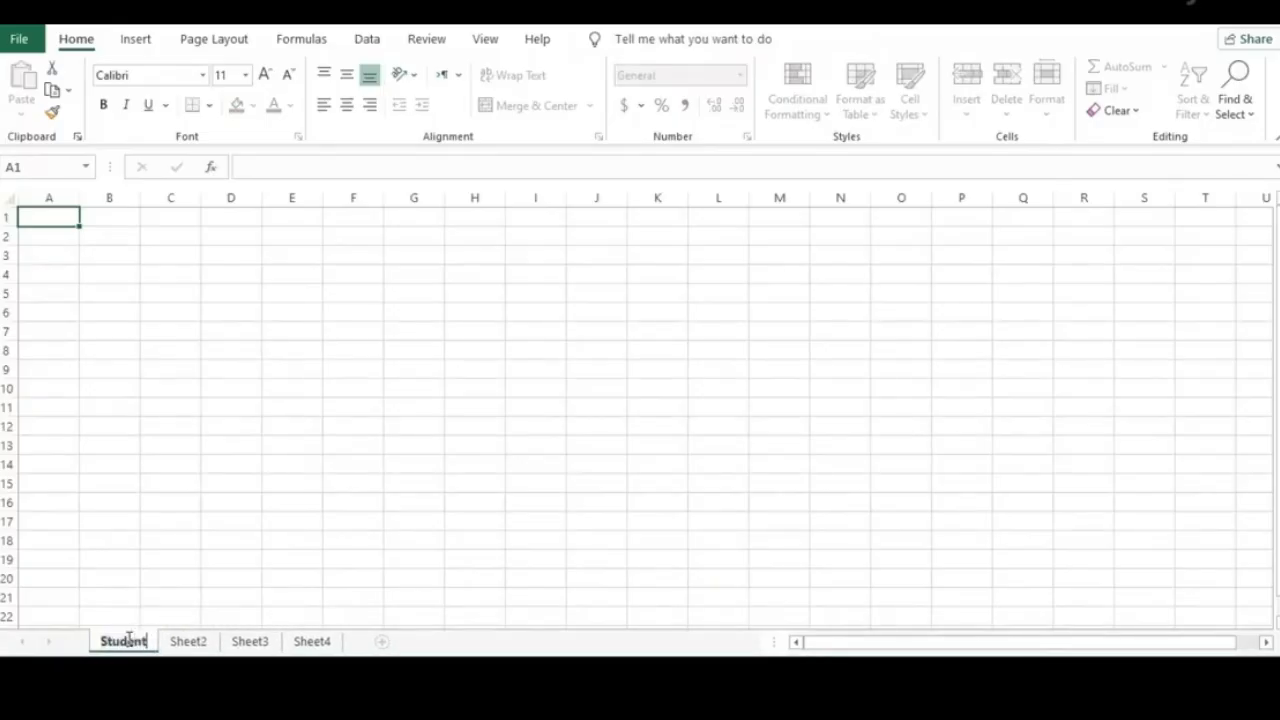
key(Return)
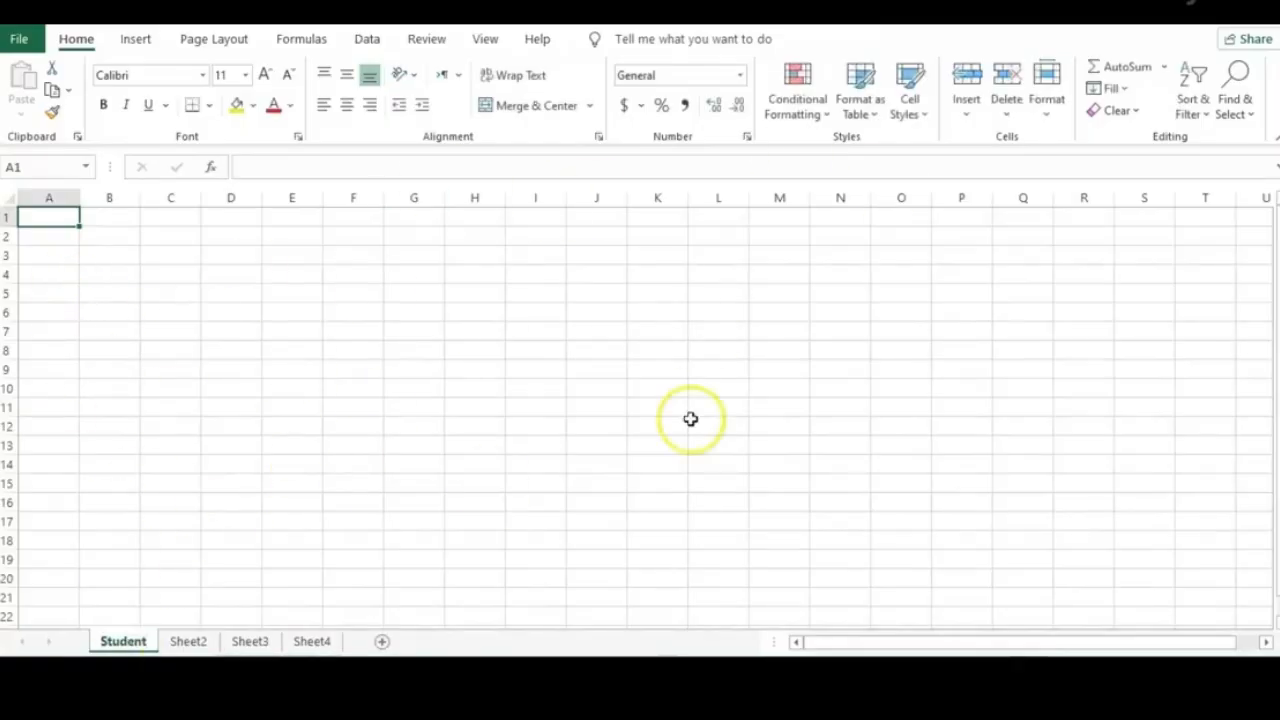
click(194, 647)
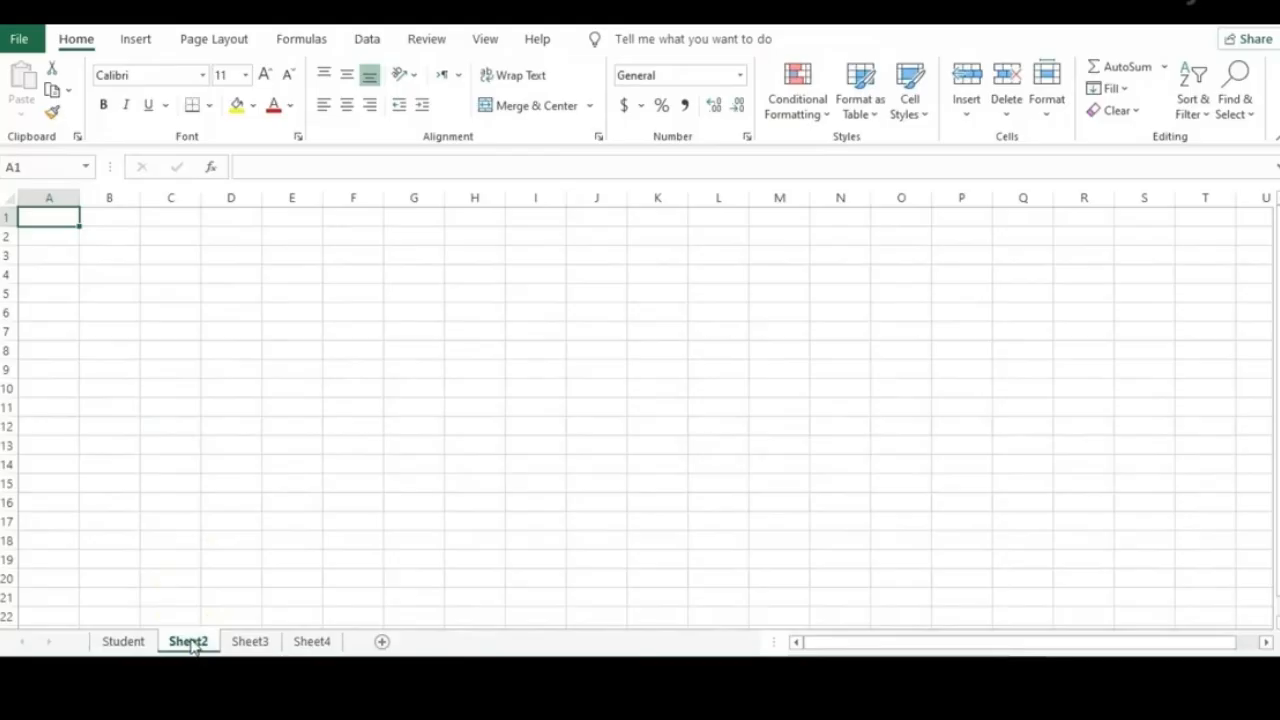
Rename Sheet2 to Class from its right-click menu
right_click(194, 647)
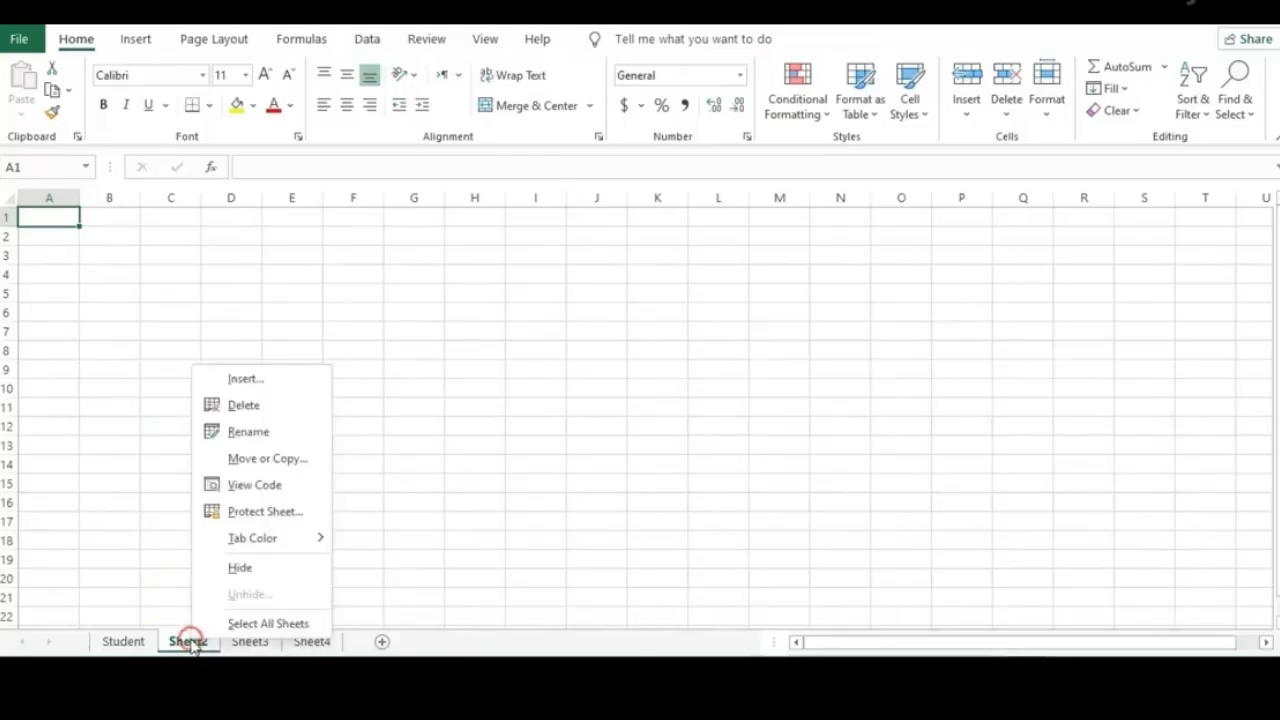
click(249, 436)
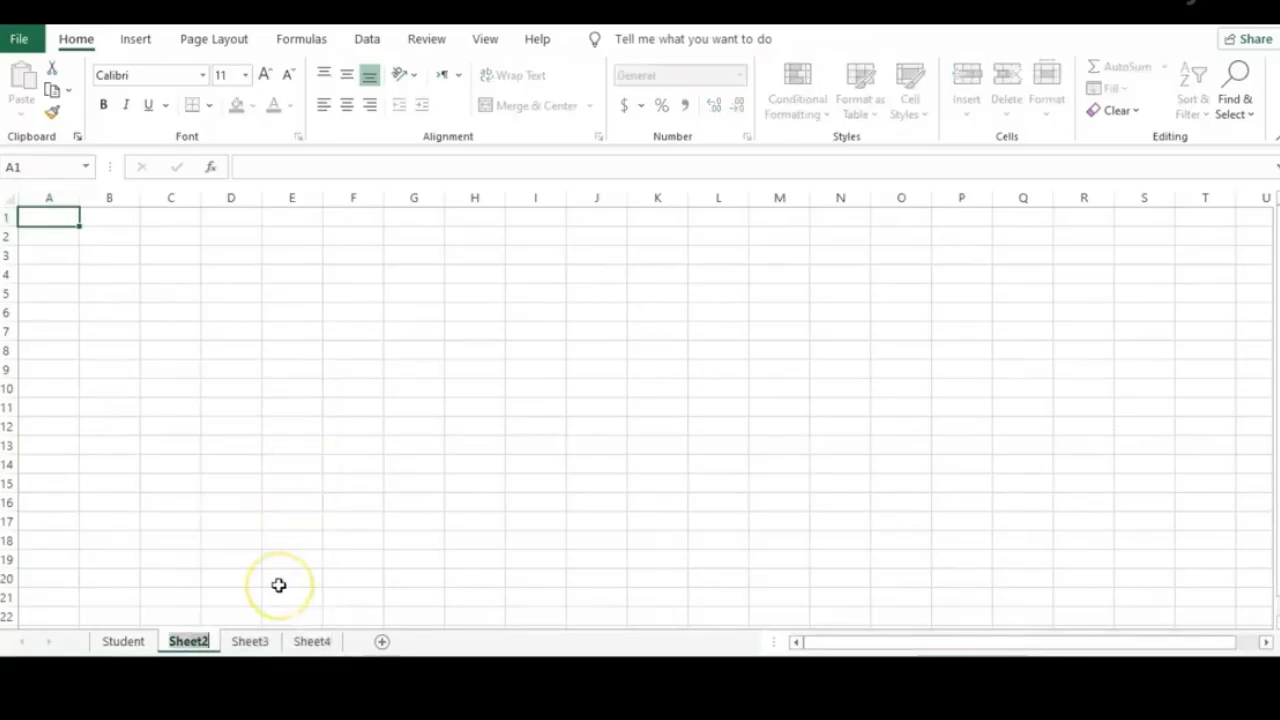
text(Class)
key(Return)
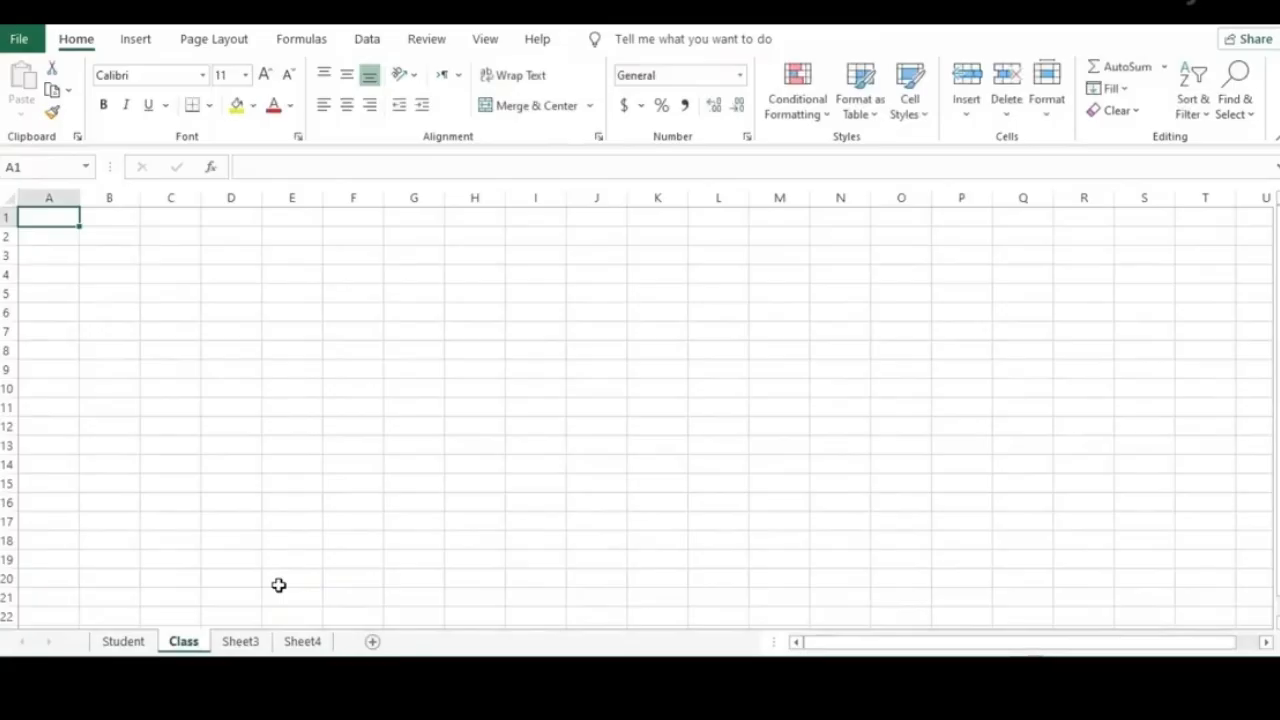
Delete Sheet3 and Sheet4 from the workbook
click(237, 643)
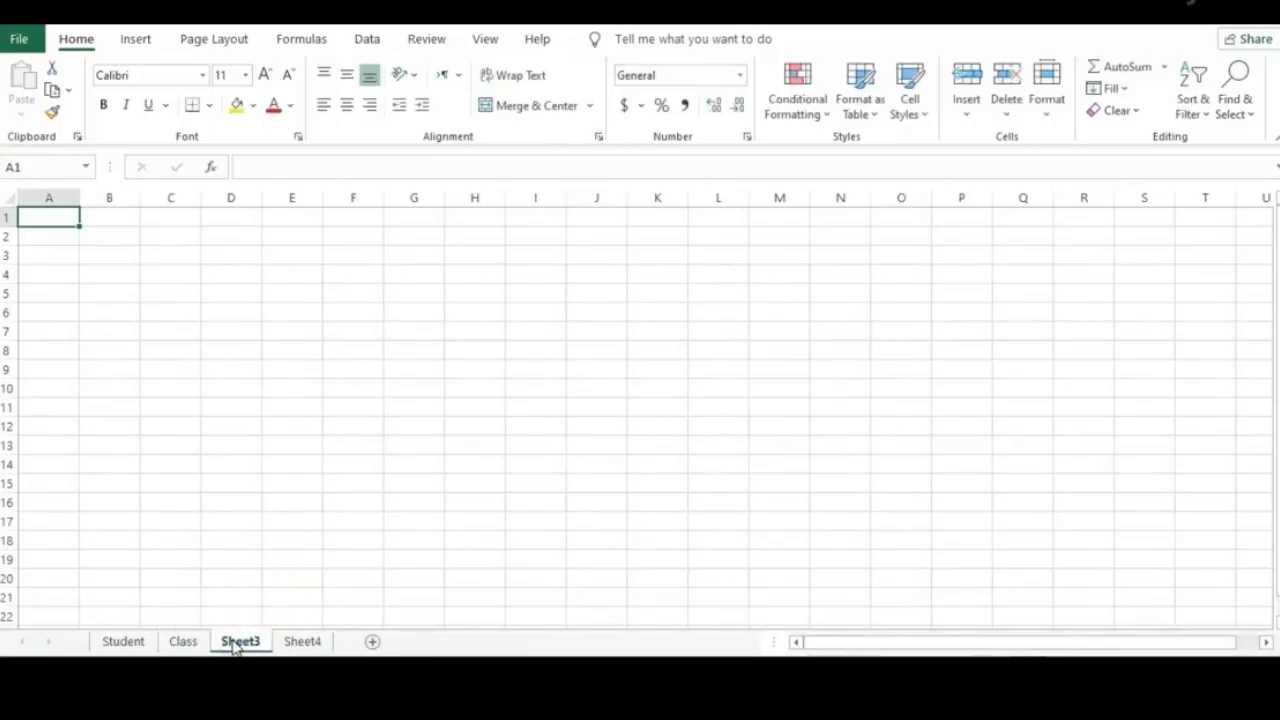
right_click(237, 643)
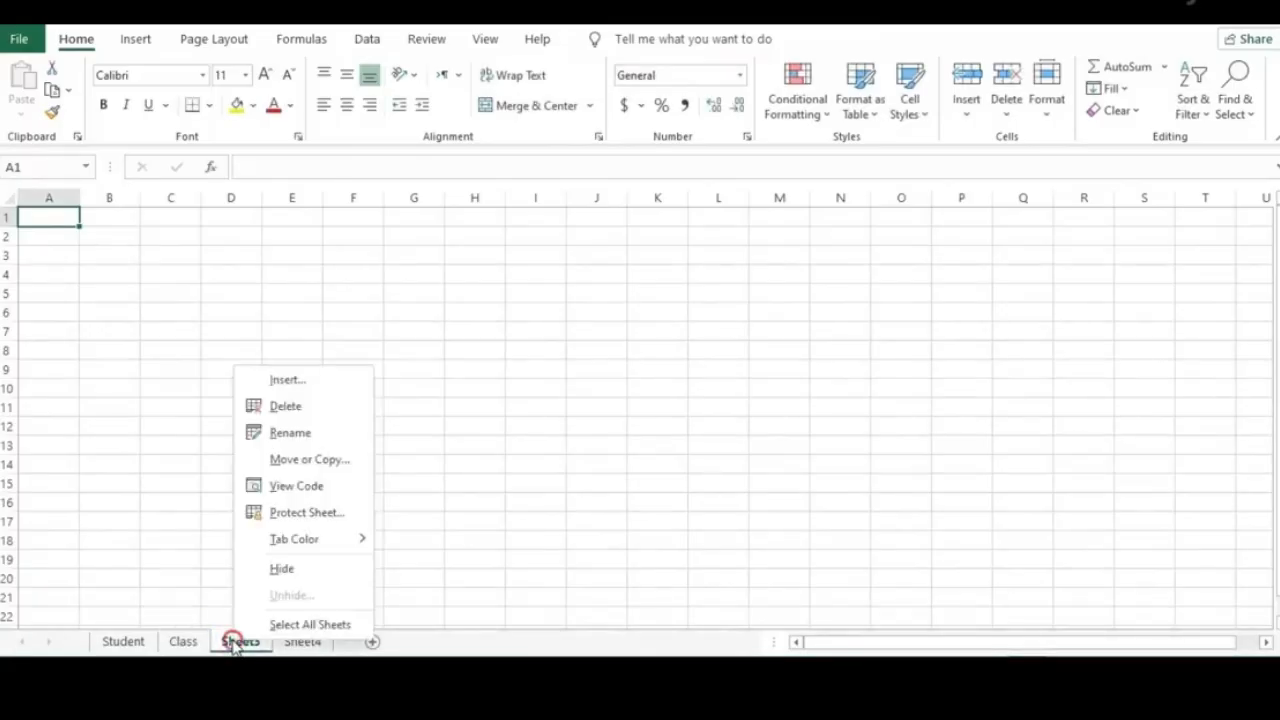
click(287, 407)
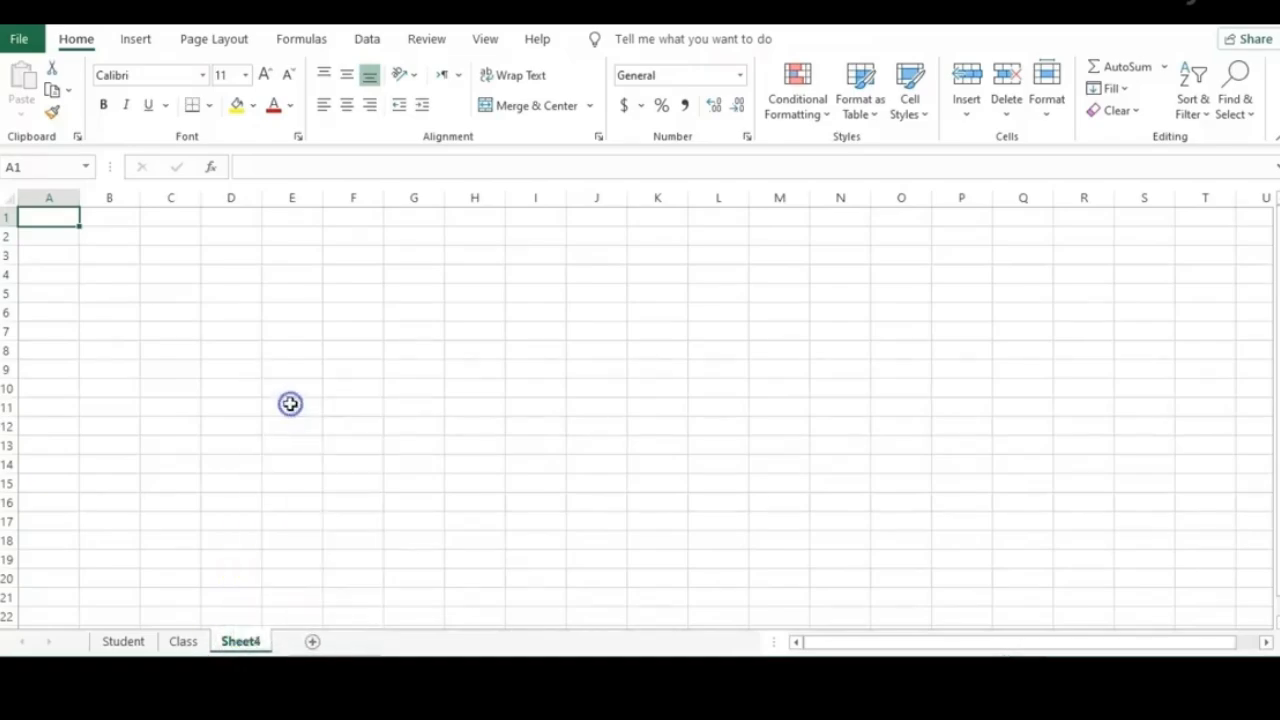
right_click(245, 645)
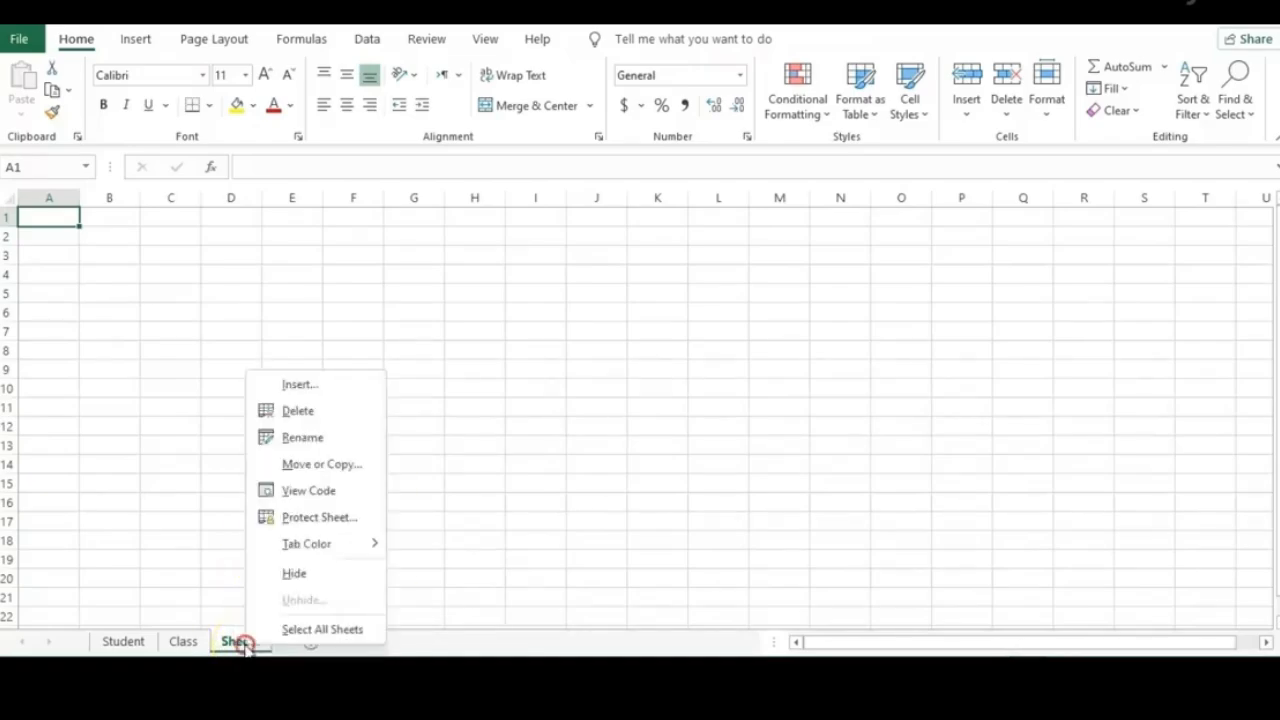
click(300, 387)
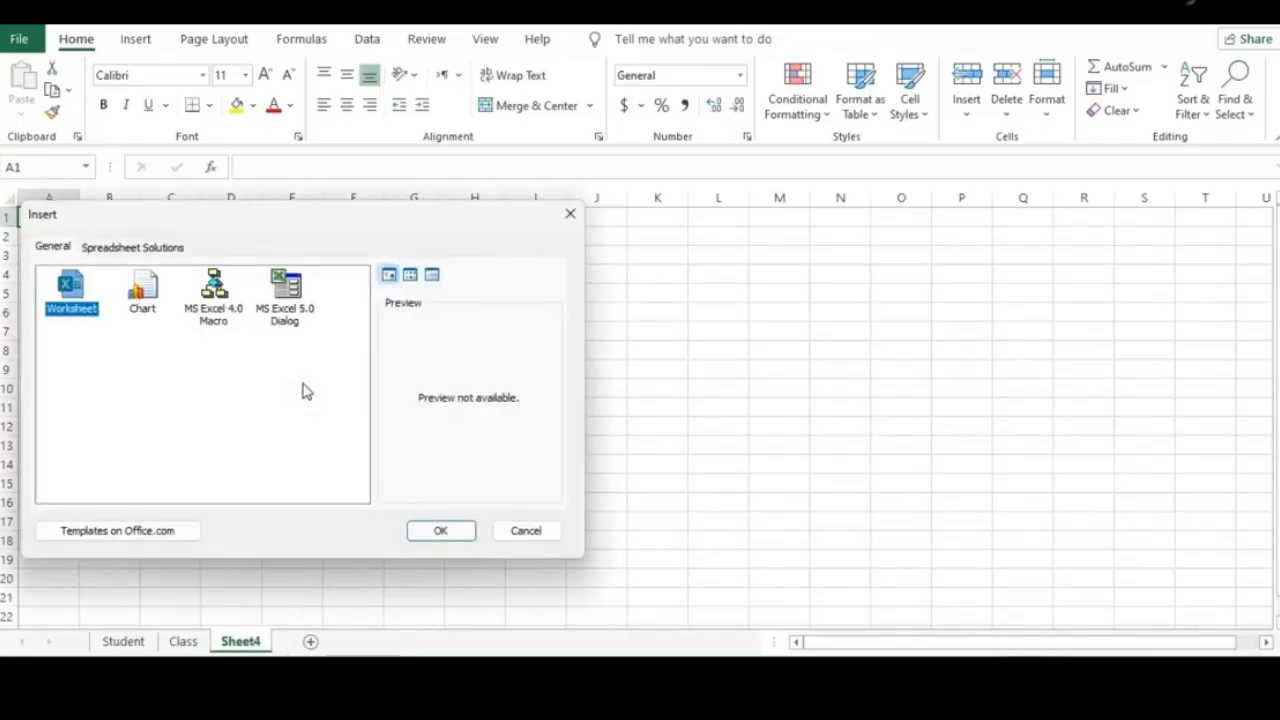
click(510, 531)
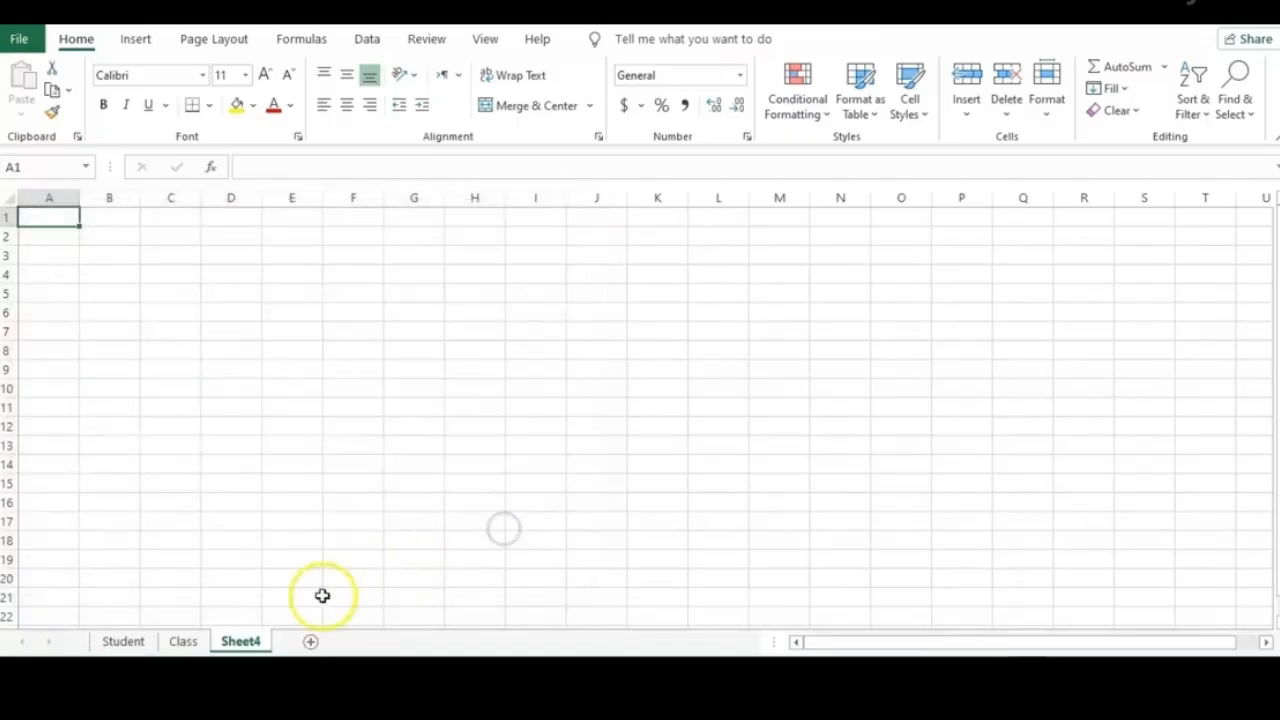
right_click(248, 646)
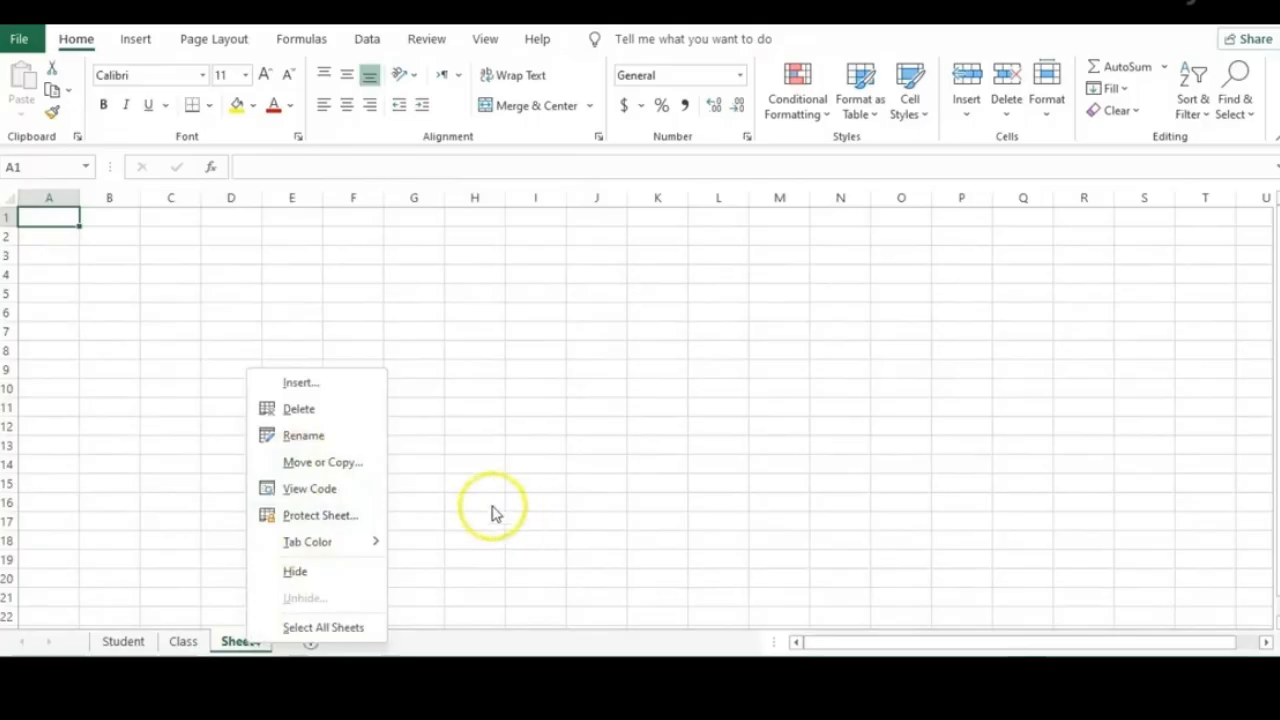
click(253, 648)
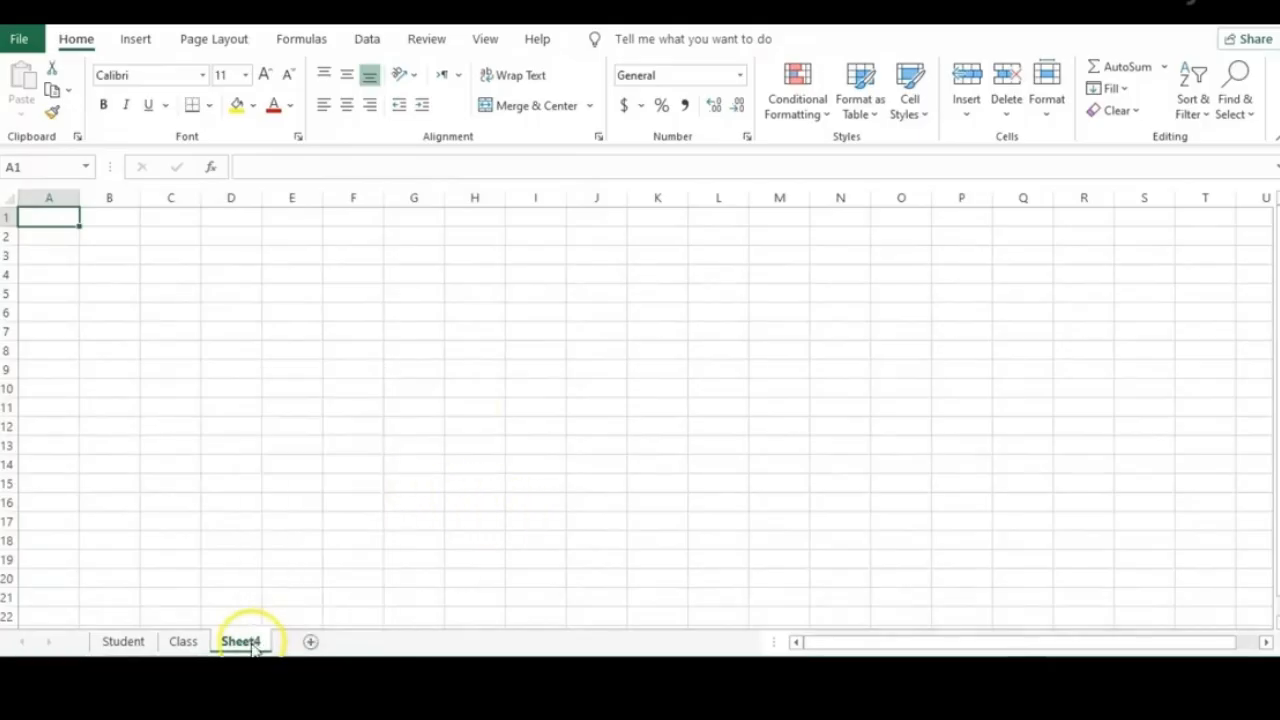
right_click(253, 648)
click(315, 408)
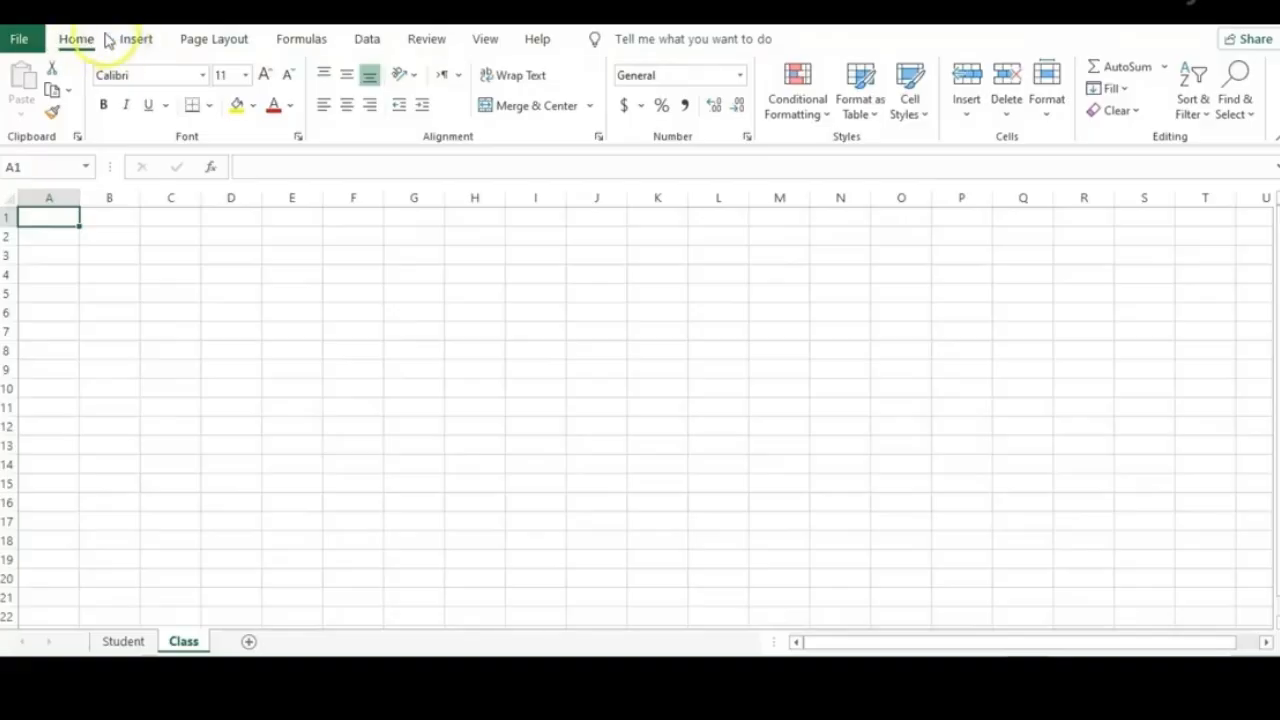
click(74, 40)
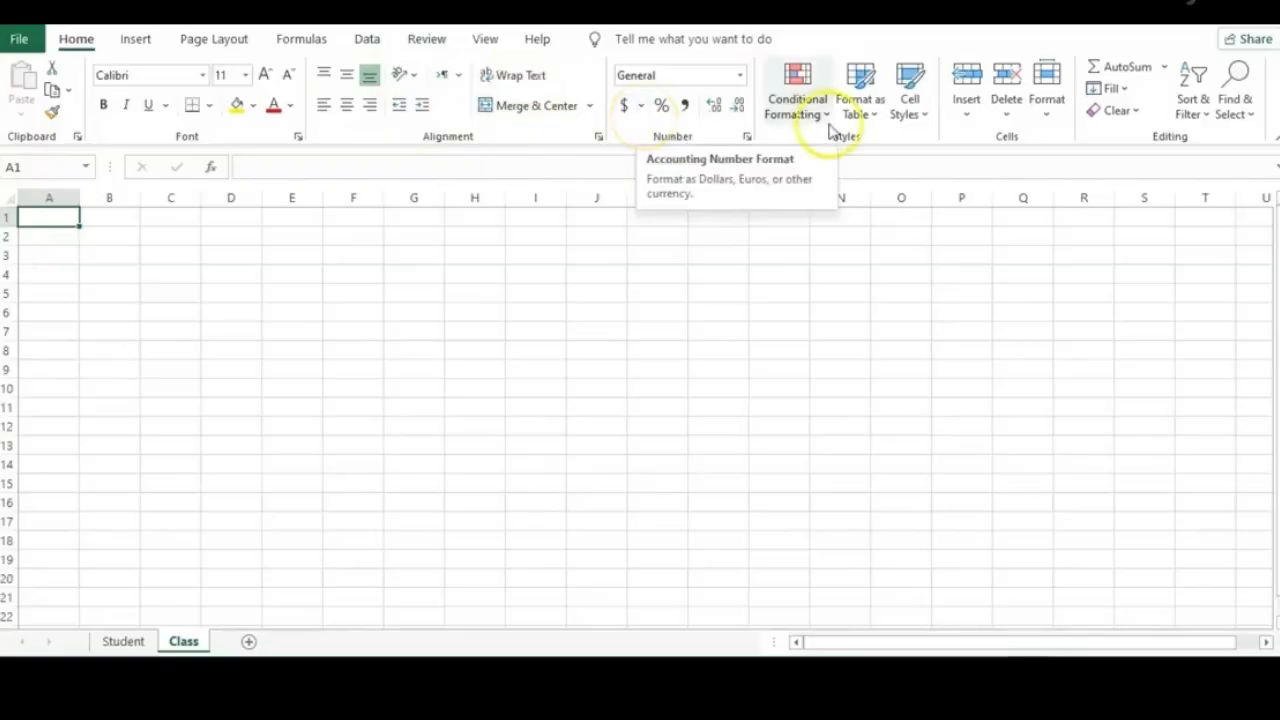
click(135, 45)
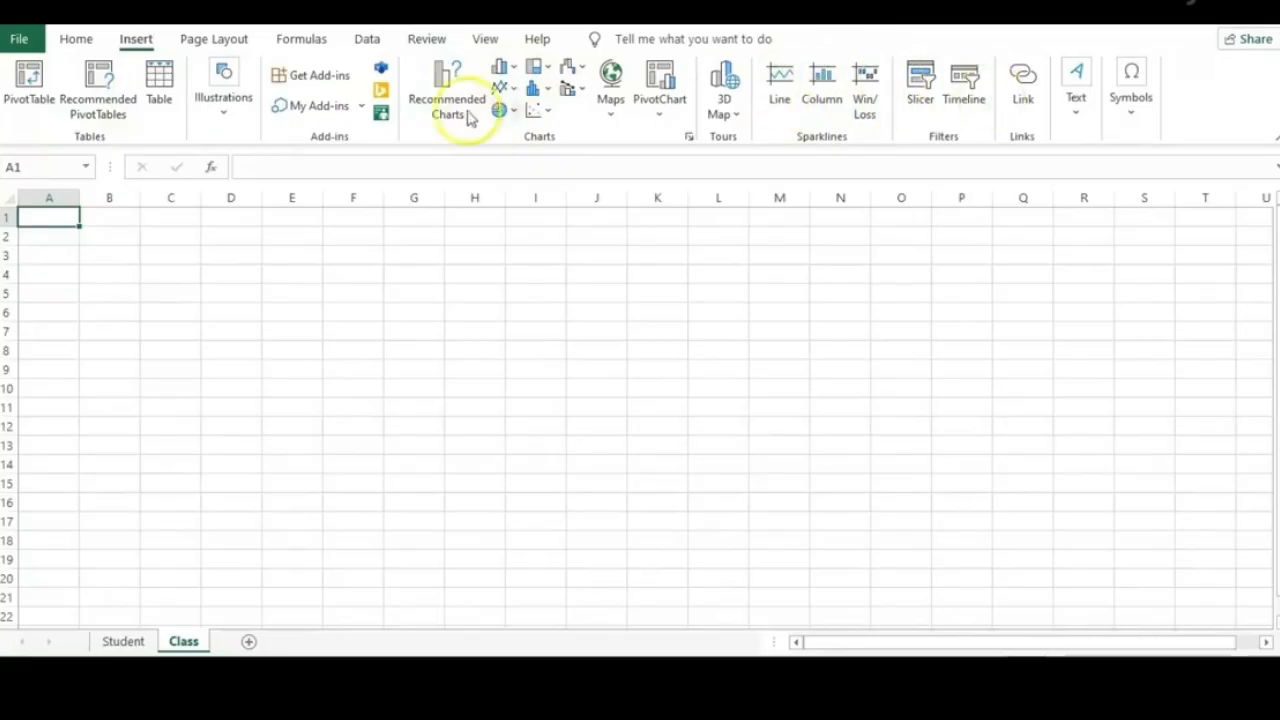
click(226, 42)
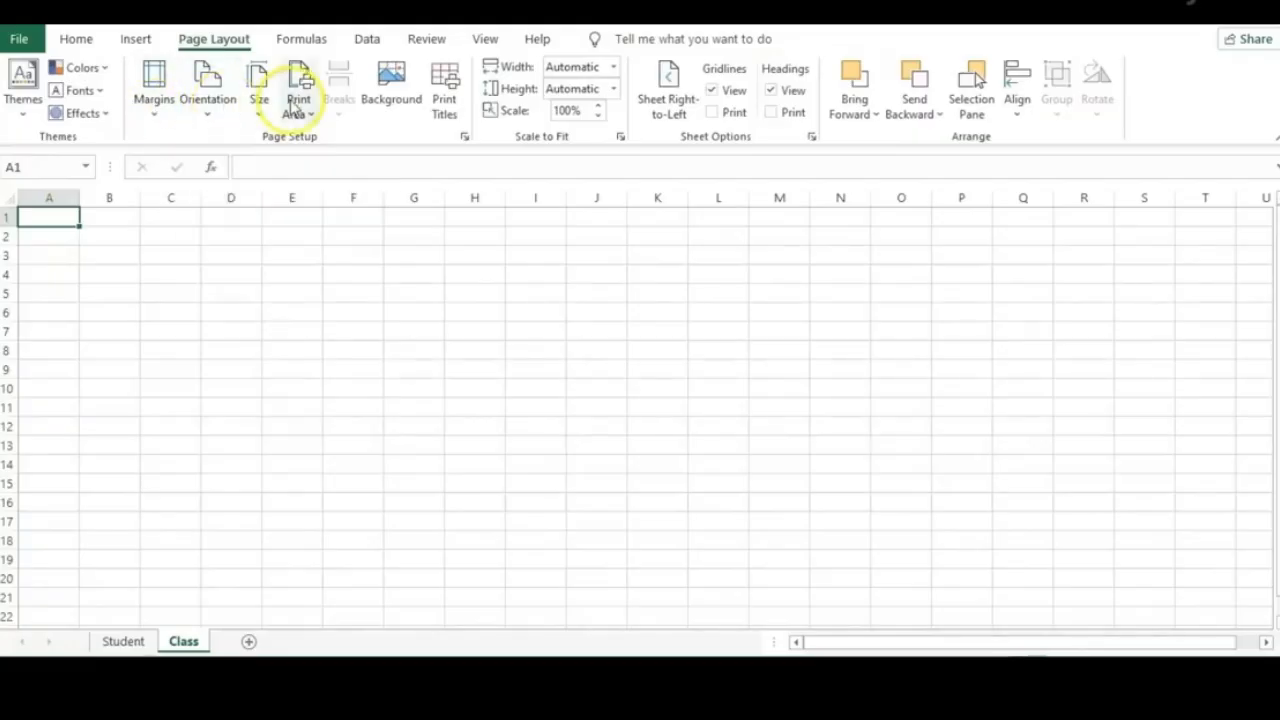
click(299, 41)
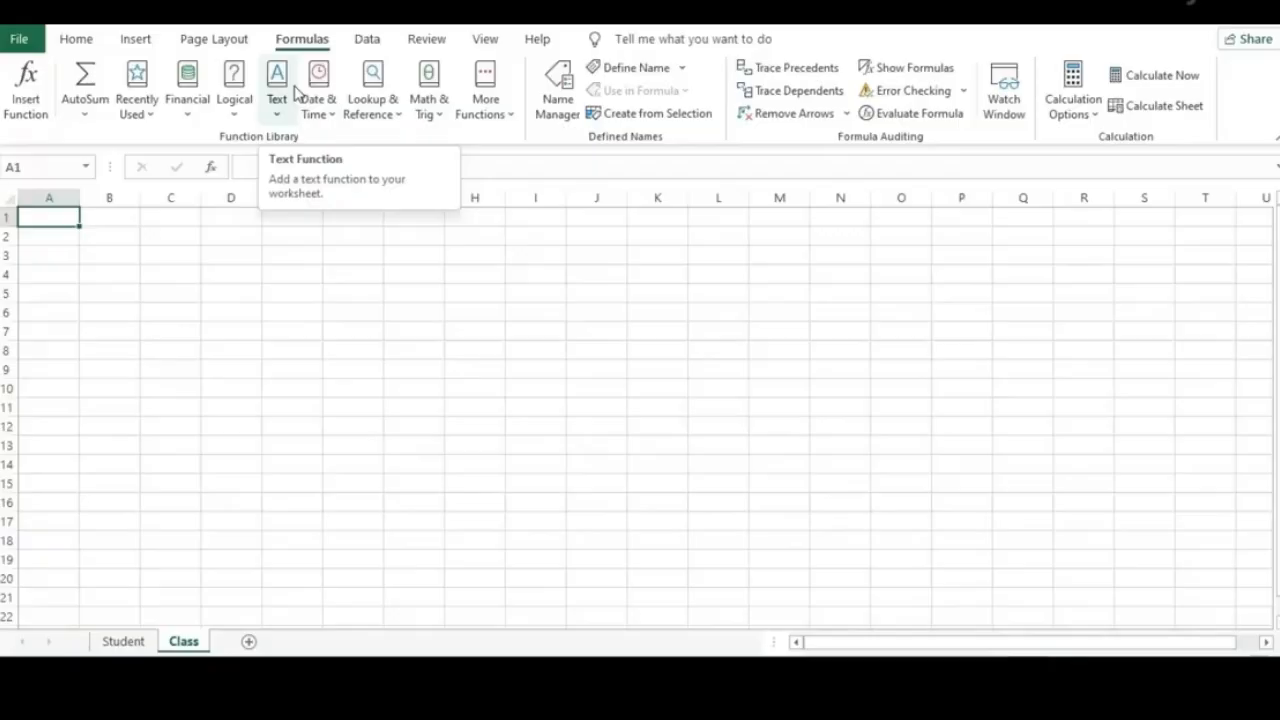
click(367, 40)
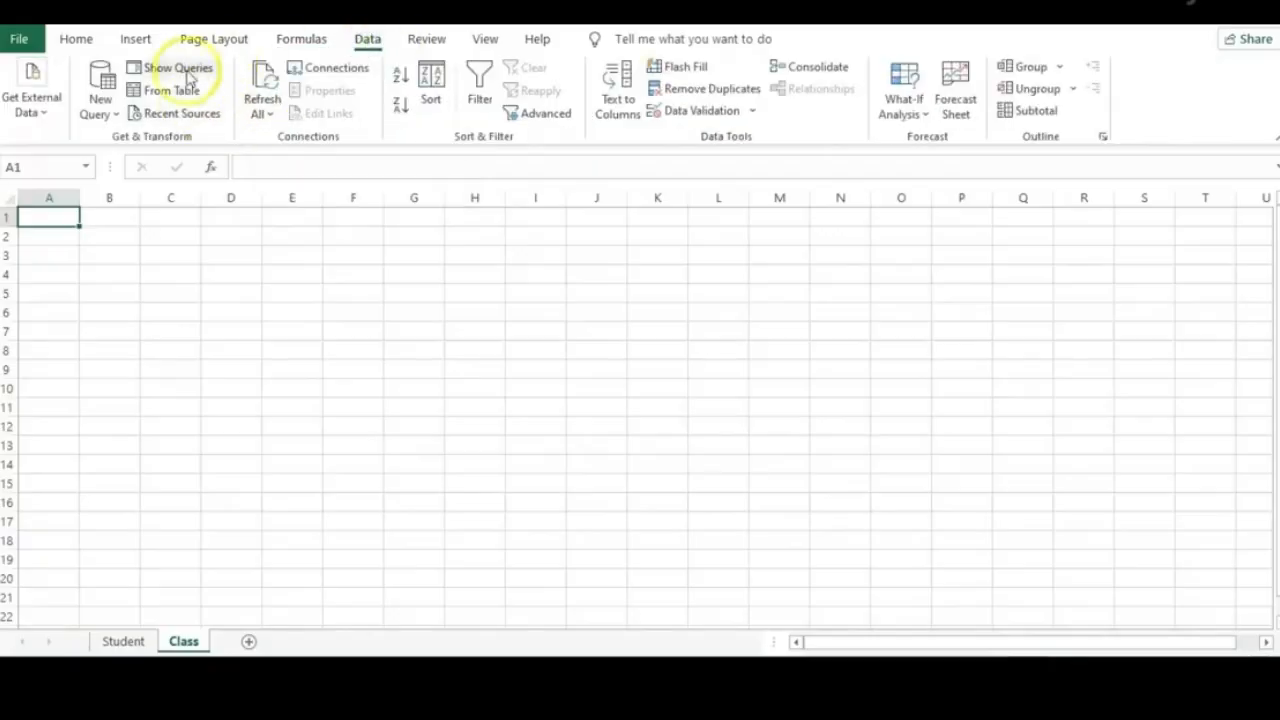
click(427, 42)
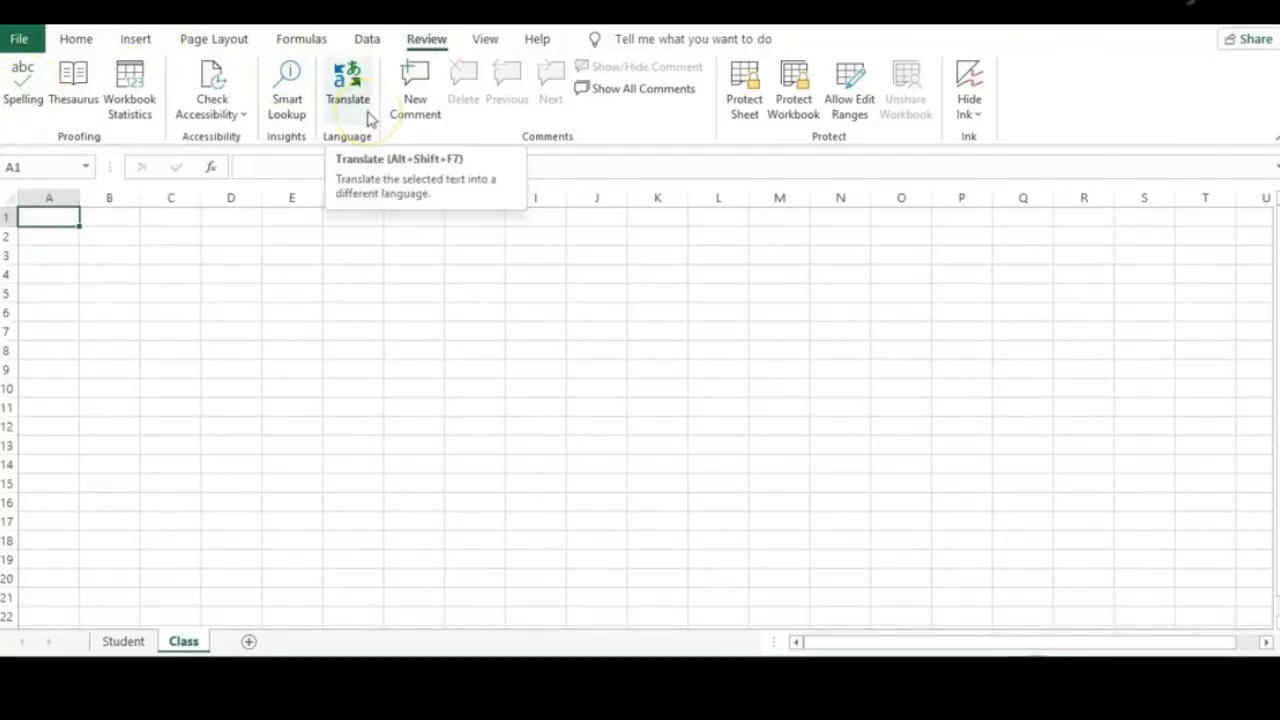
click(476, 42)
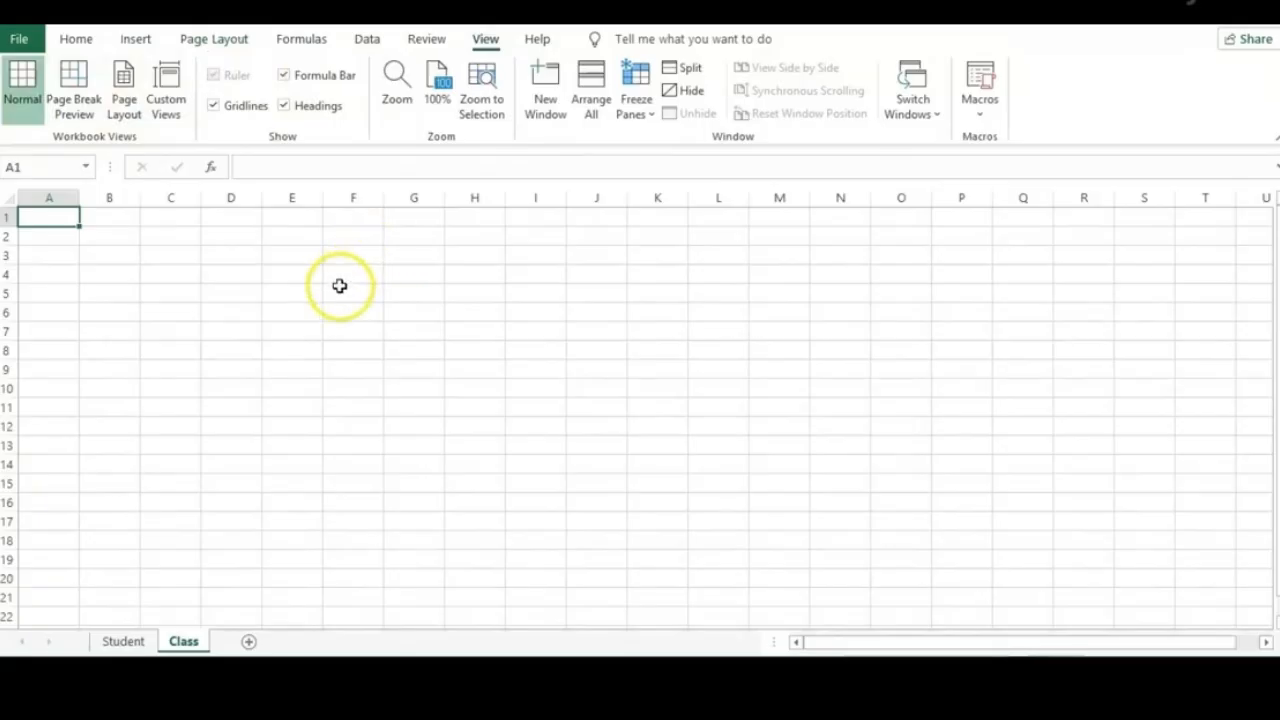
click(538, 39)
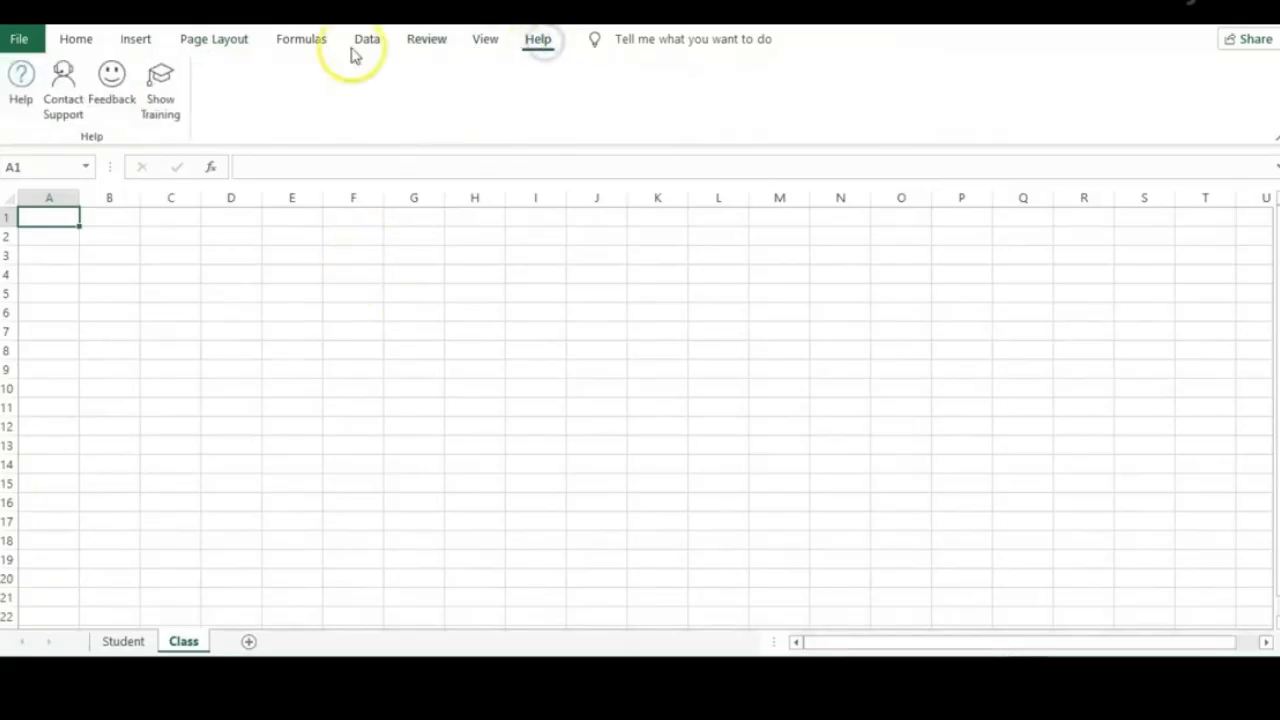
click(69, 42)
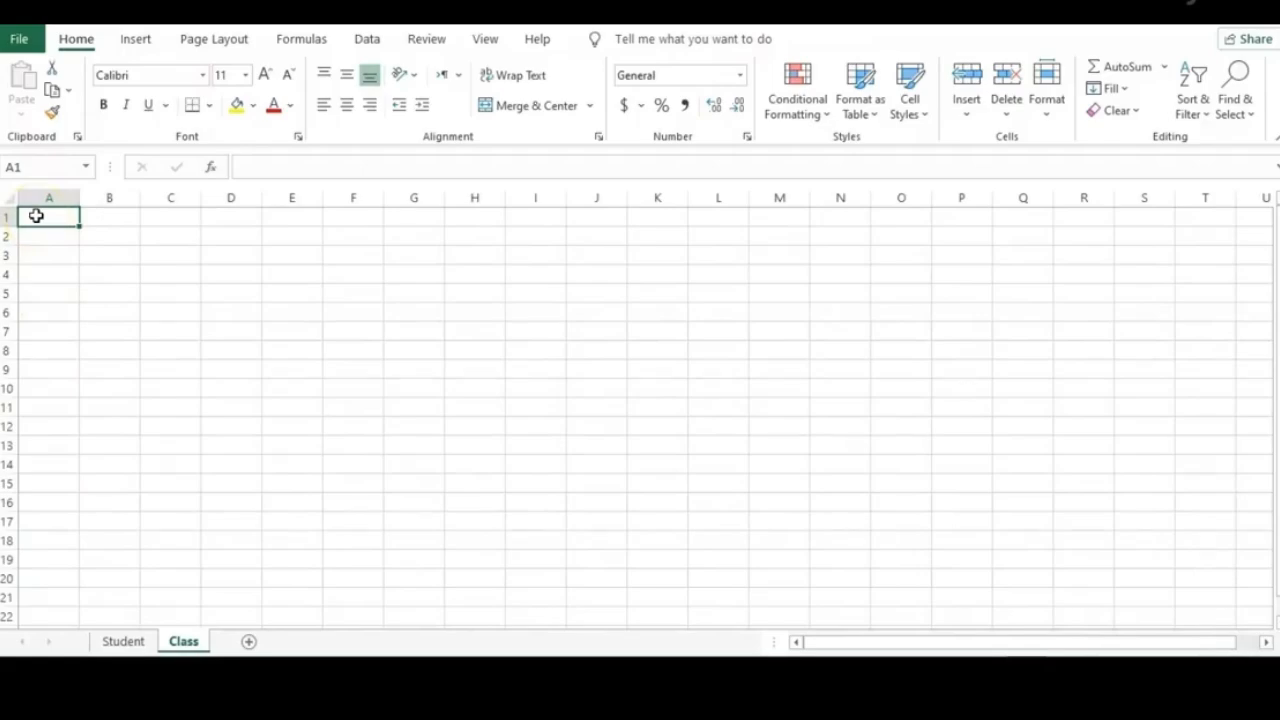
click(59, 187)
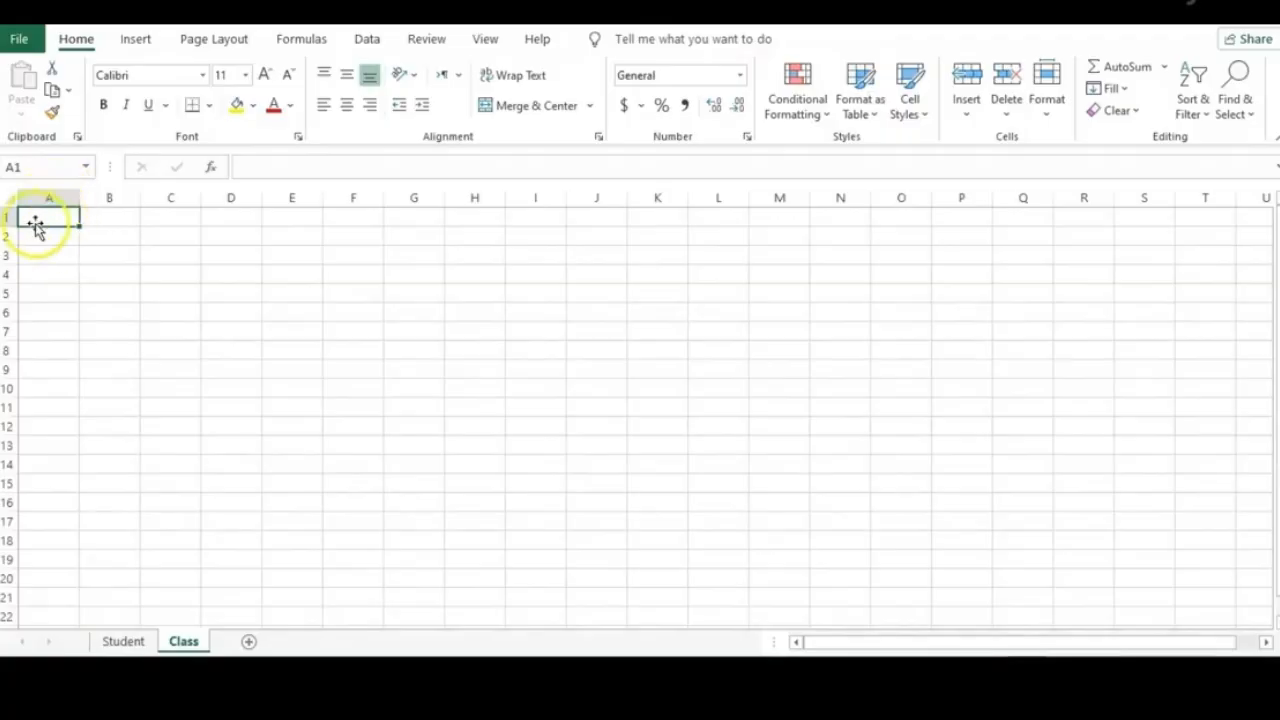
click(613, 389)
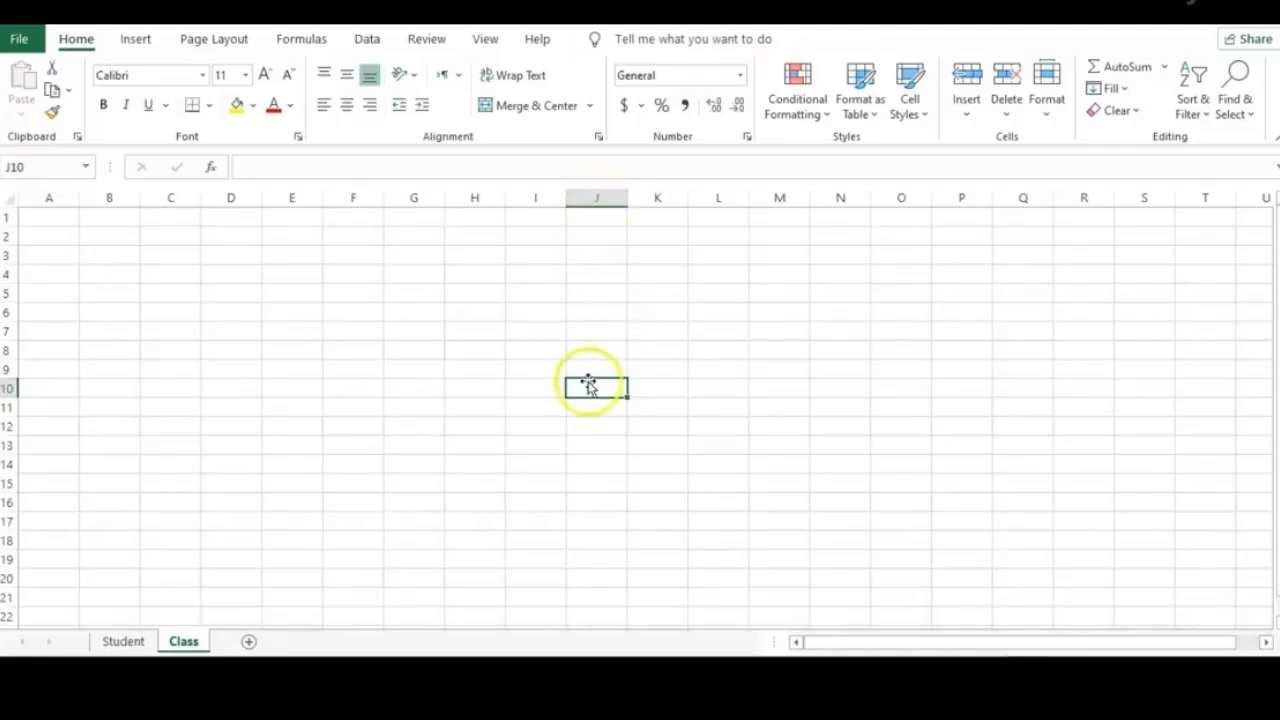
click(826, 521)
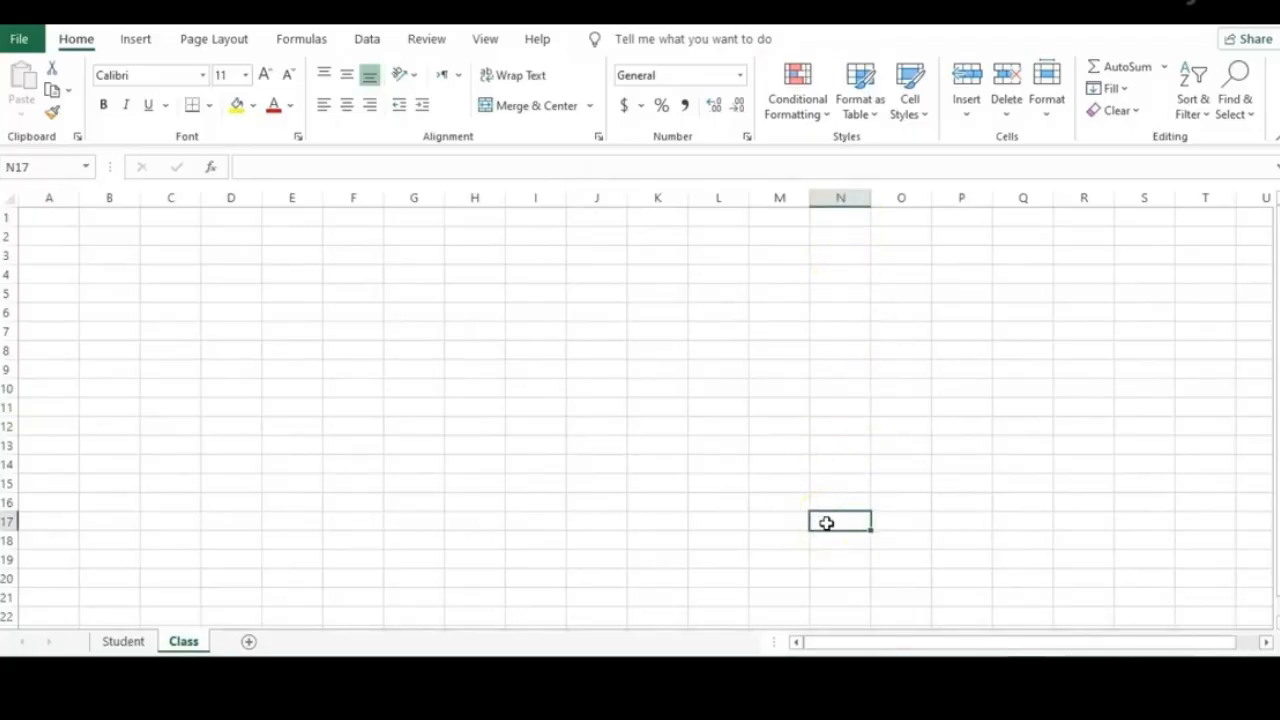
click(56, 164)
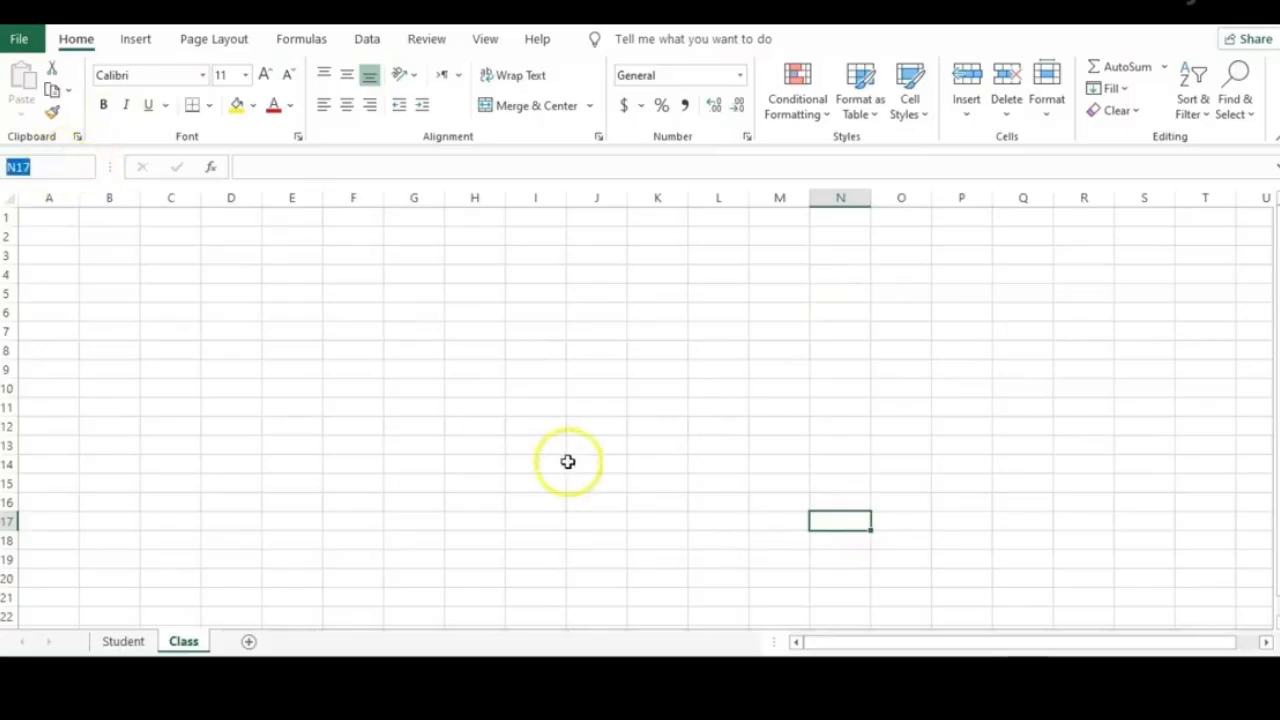
click(578, 405)
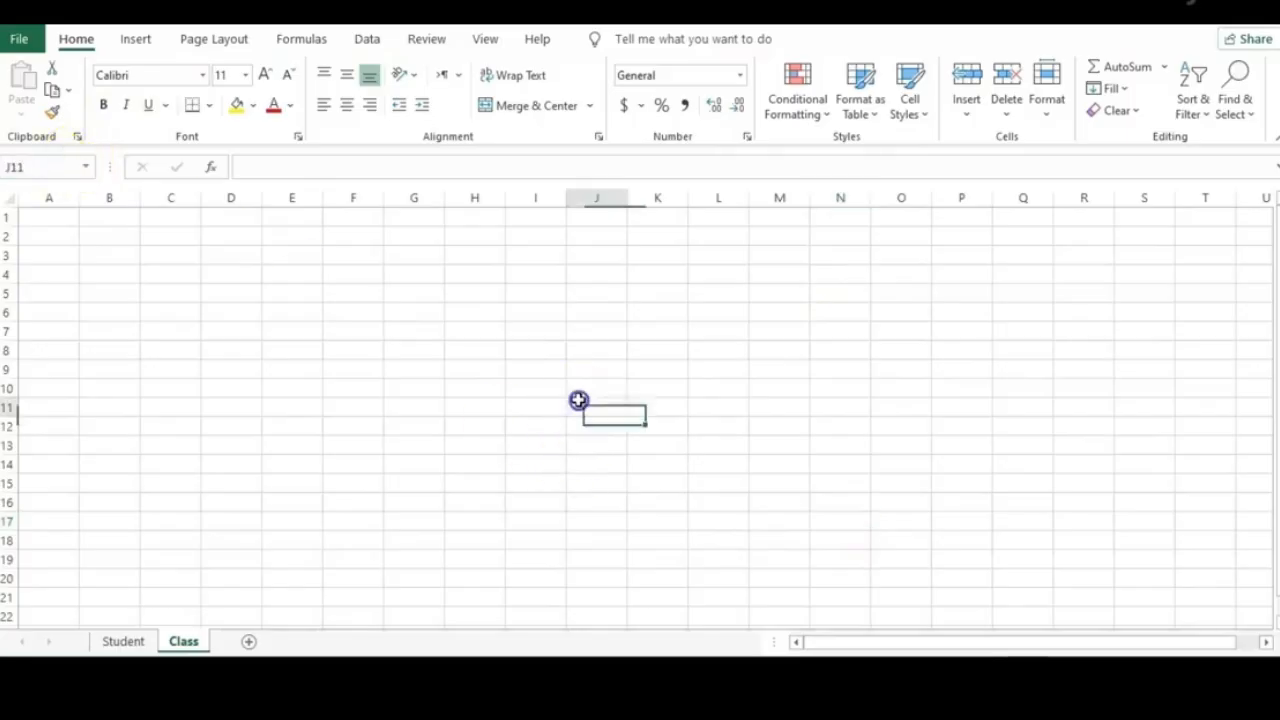
click(210, 371)
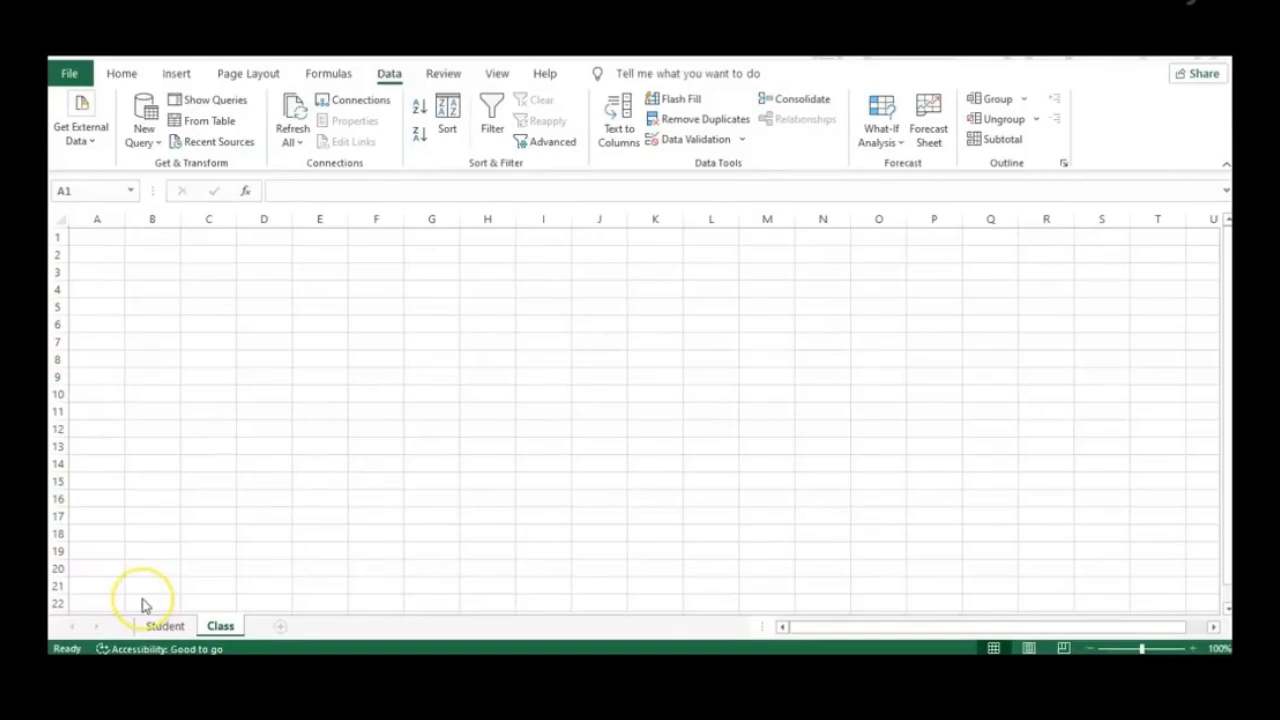
Enter a lowercase first name in cell A1
click(97, 234)
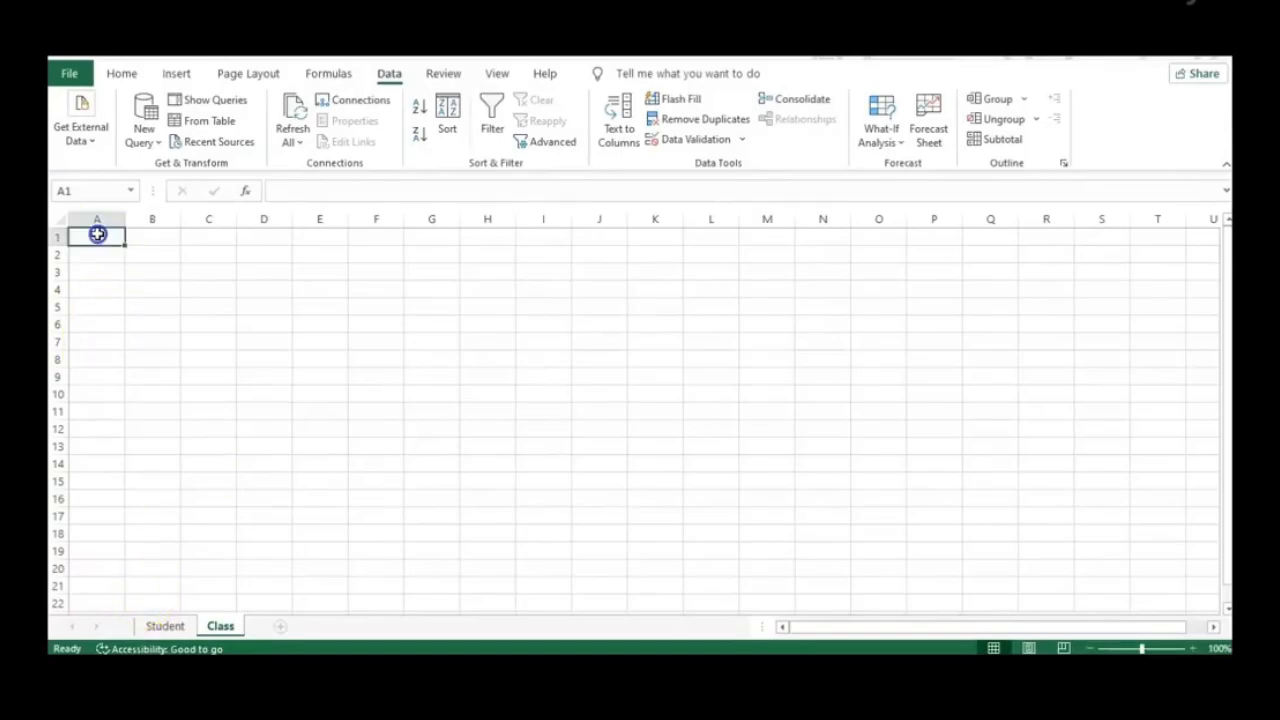
click(110, 237)
text(س)
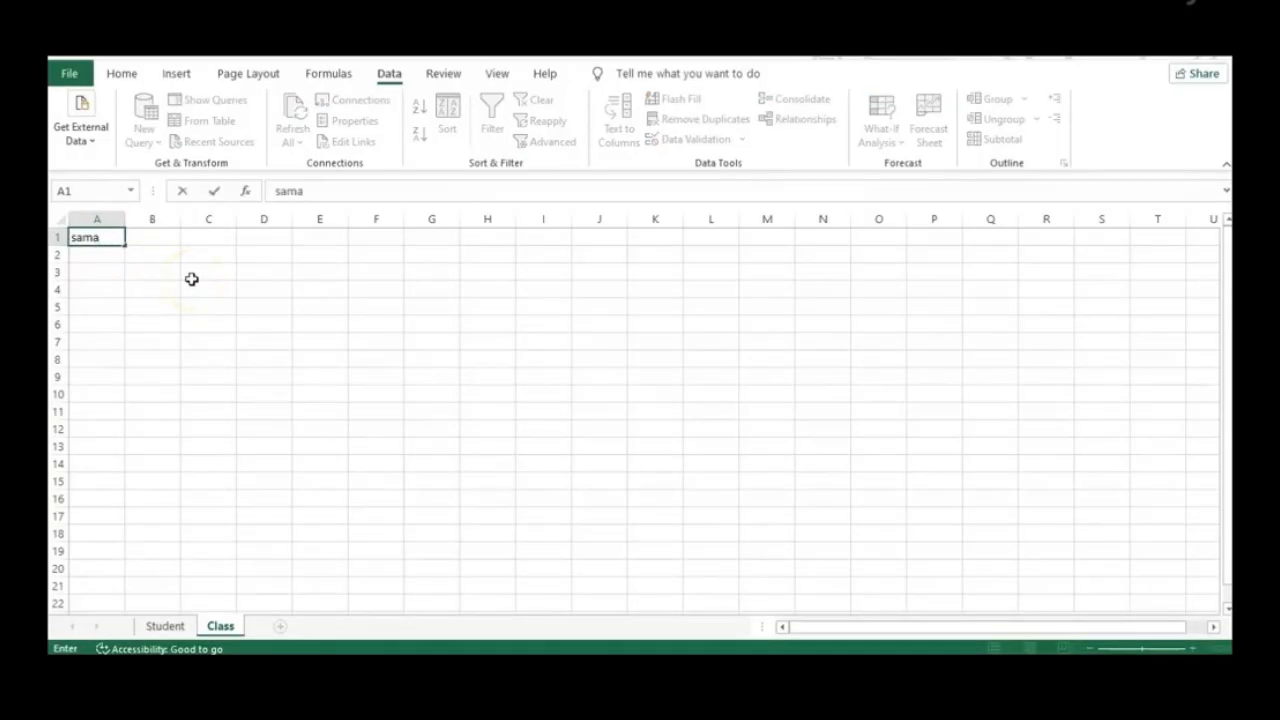
key(Return)
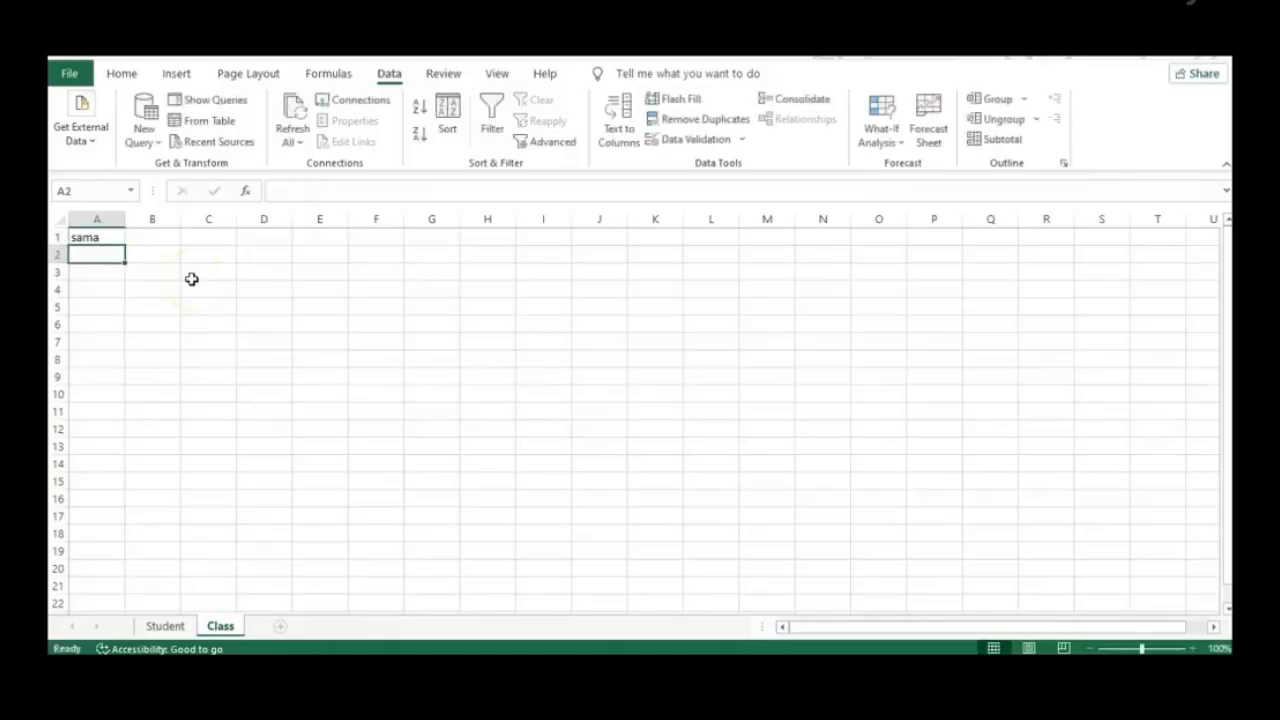
Move around cells near G5 with Tab and arrow keys, then return to A1
click(101, 237)
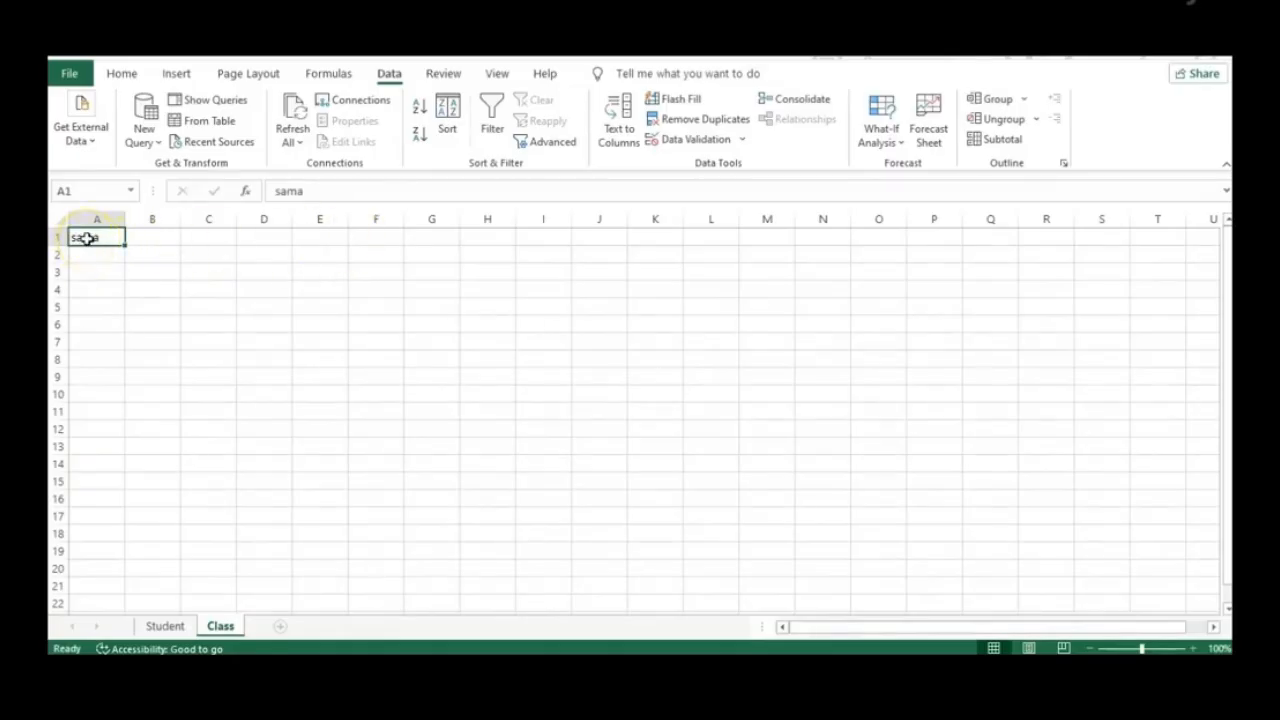
key(Tab)
key(Tab)
key(Tab)
key(Tab)
key(Tab)
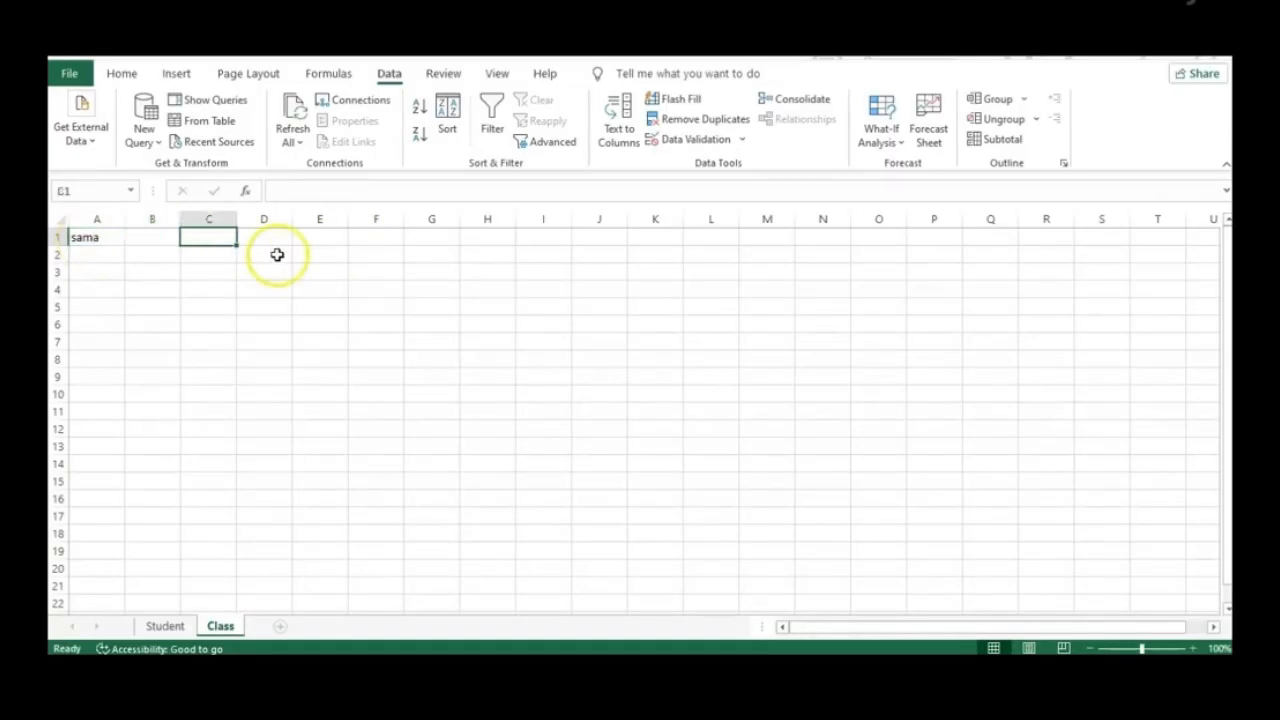
key(Down)
key(Down)
key(Down)
key(Down)
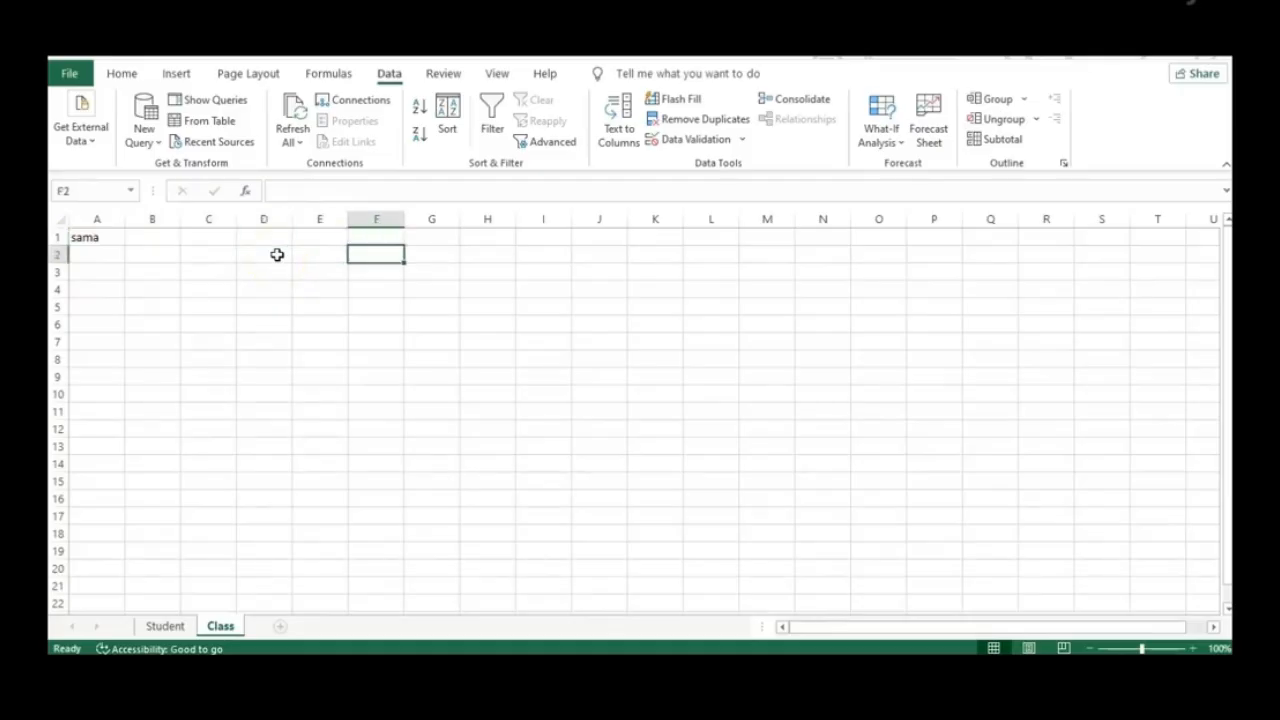
key(Right)
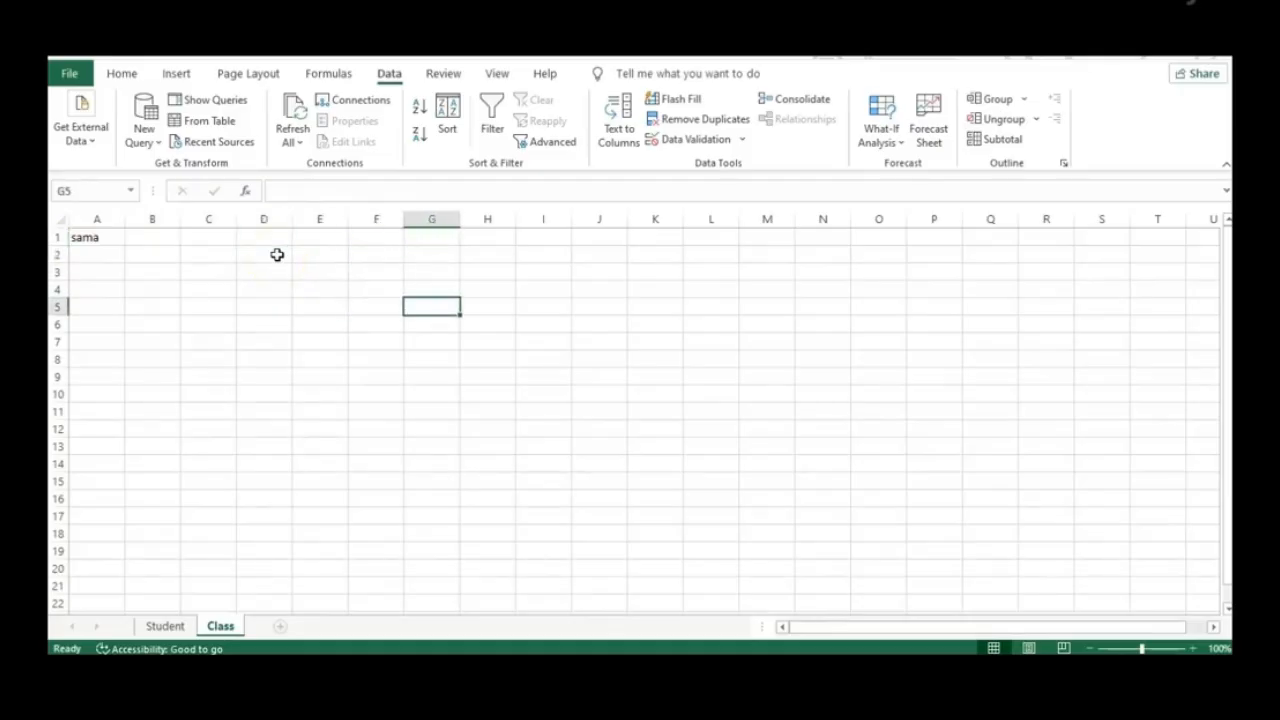
click(428, 306)
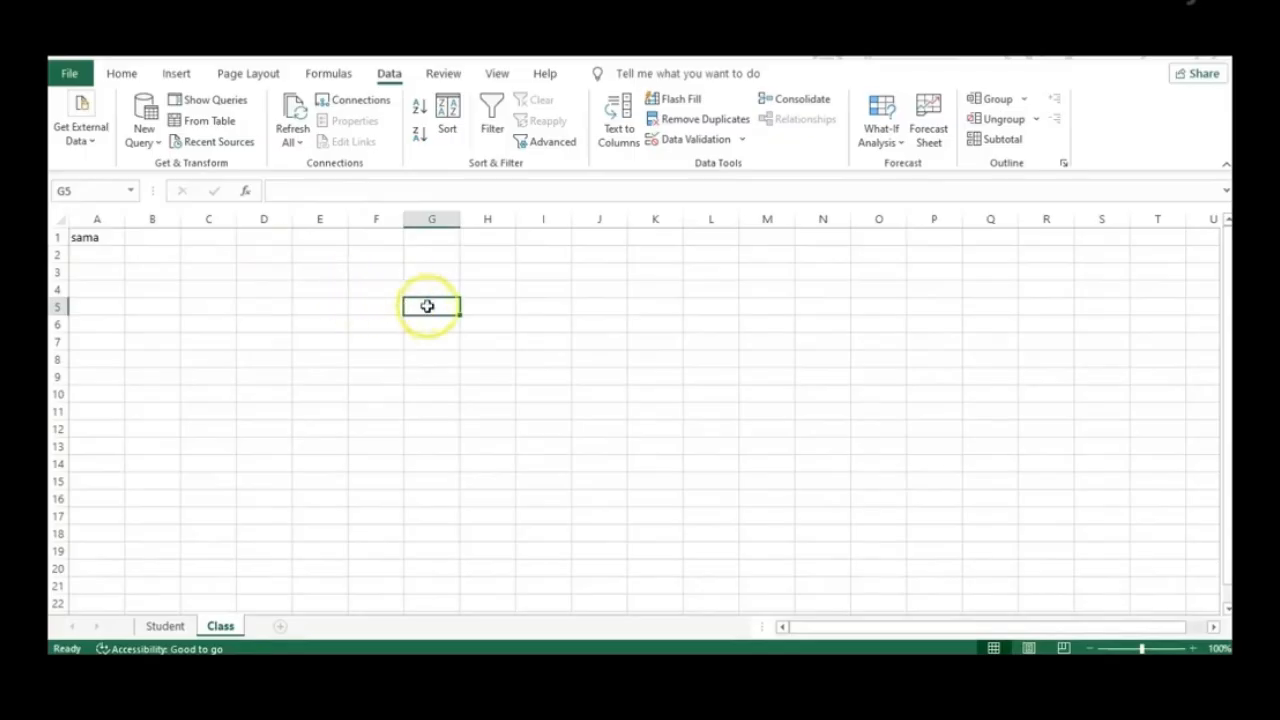
key(Down)
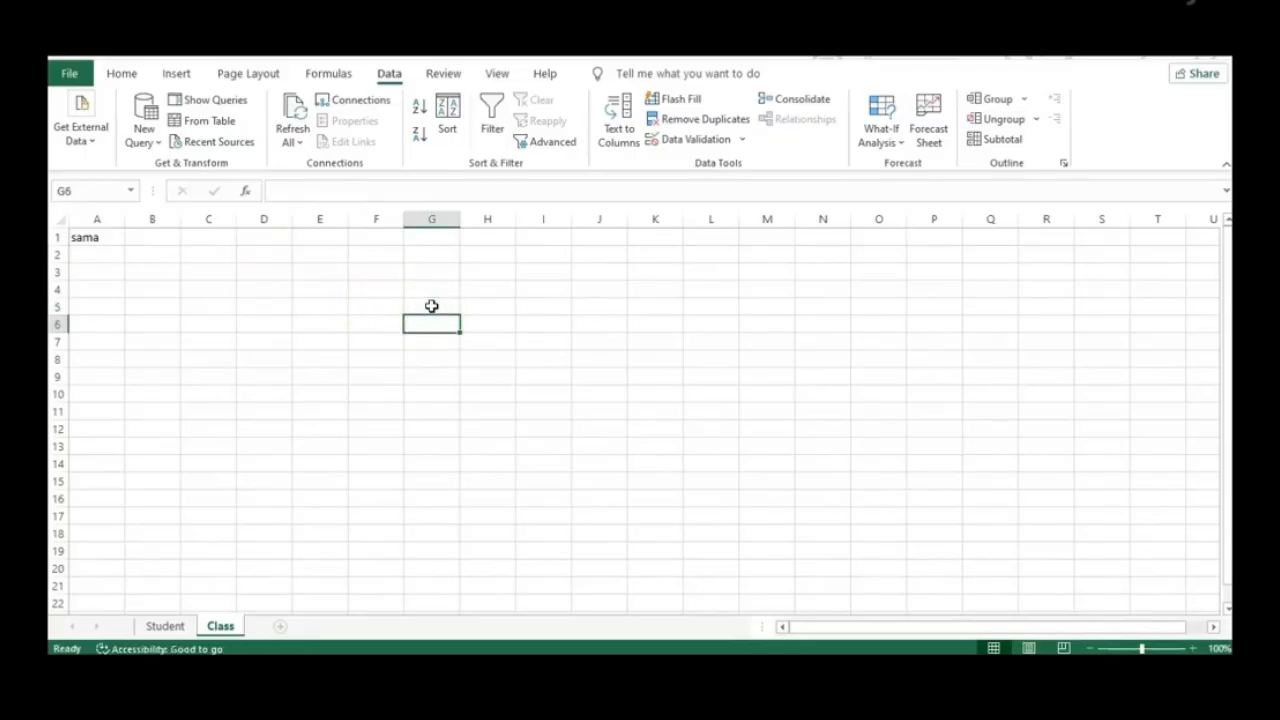
key(Up)
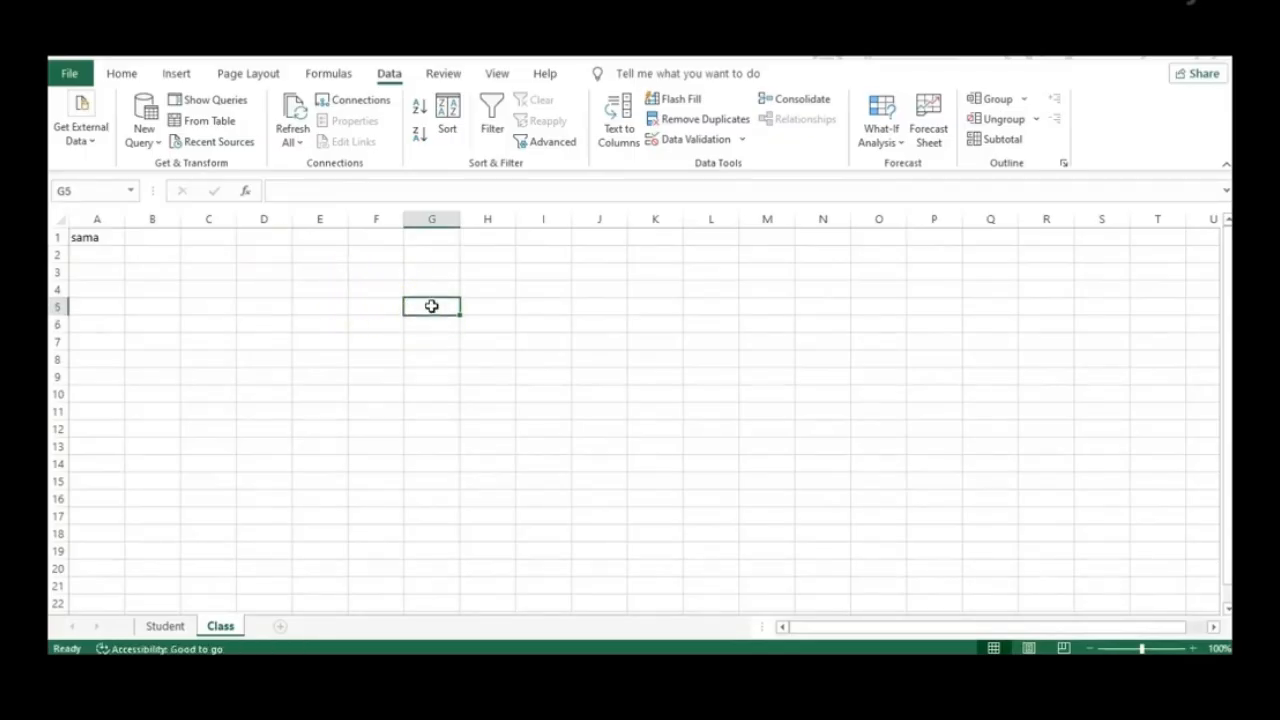
key(Right)
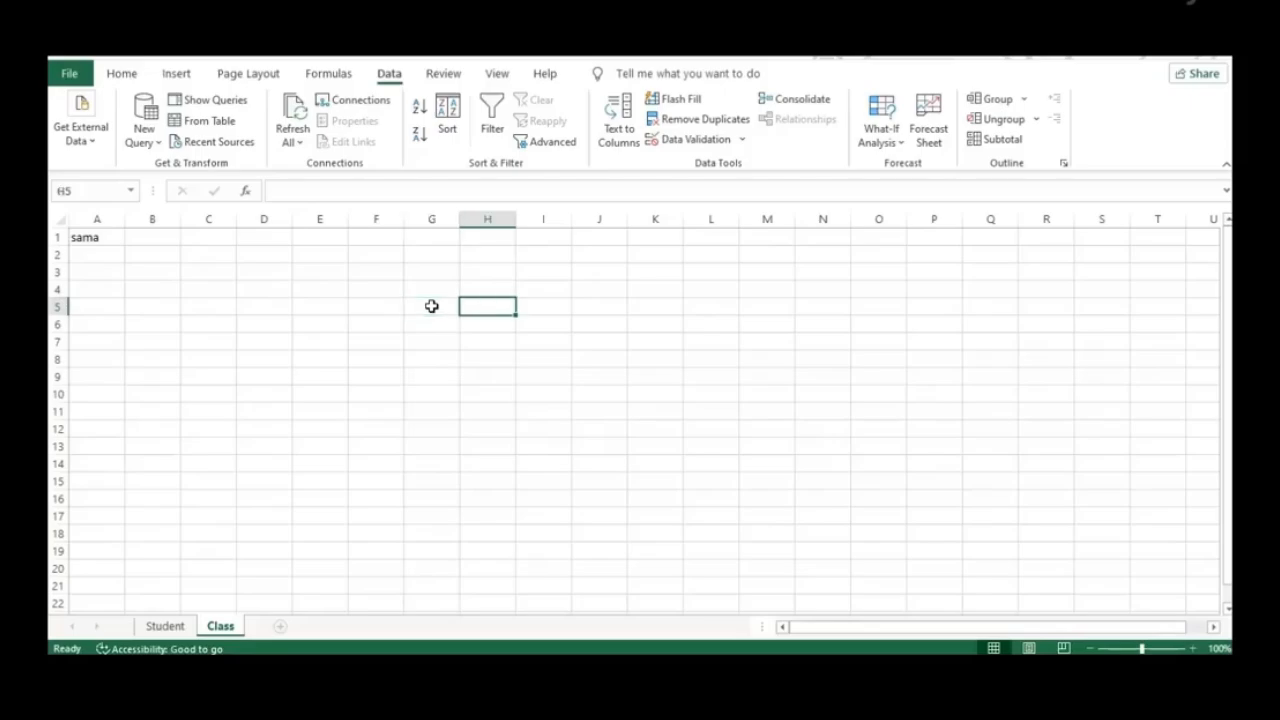
key(Left)
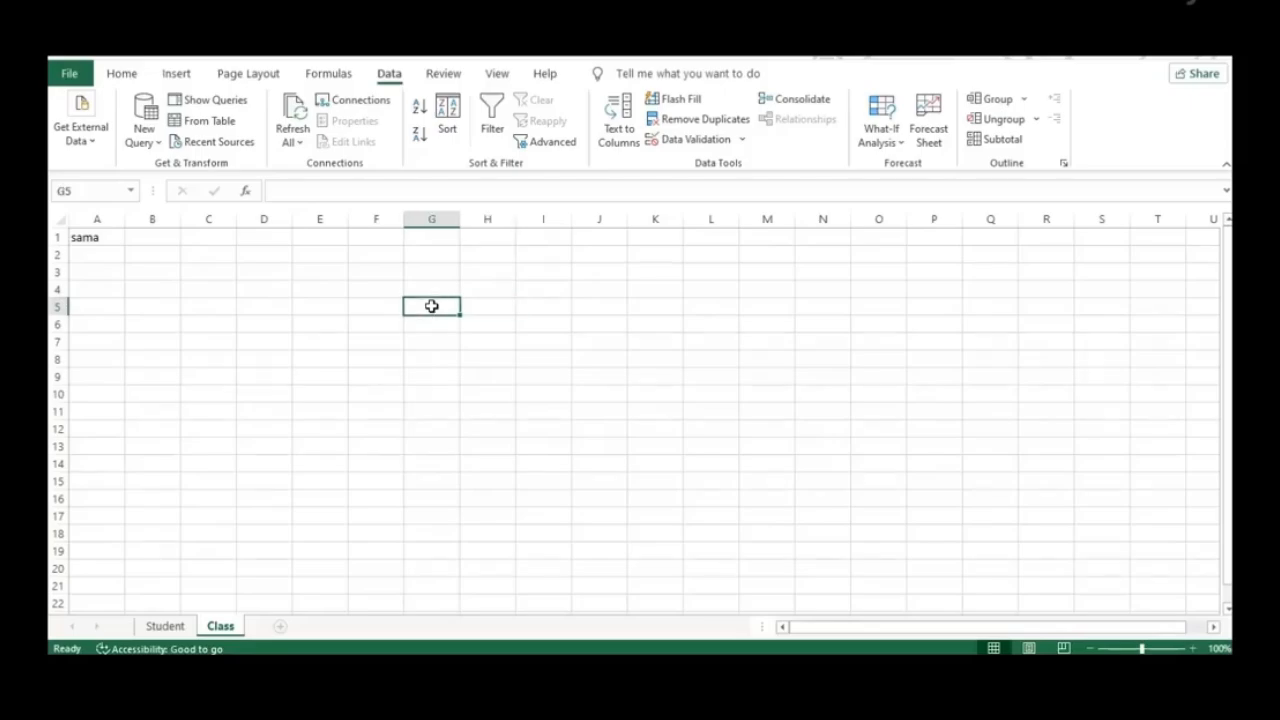
click(104, 235)
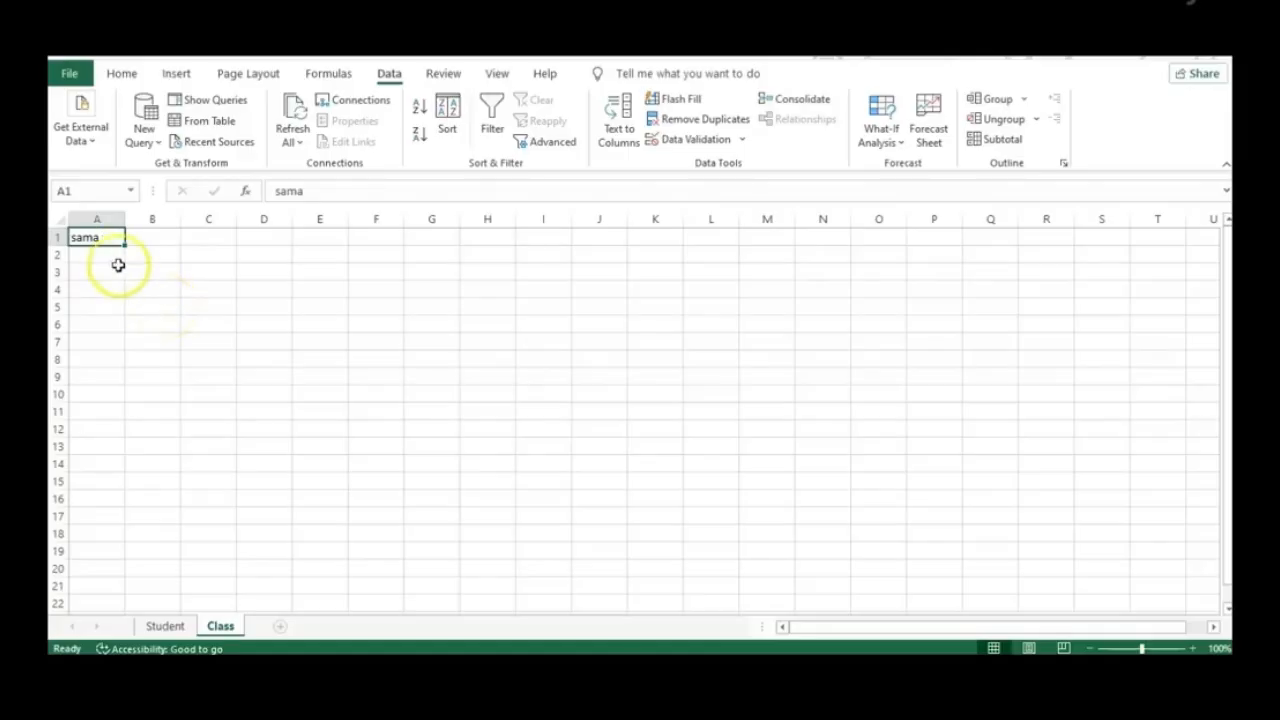
Replace the entry in A1 with the text Ma
double_click(114, 237)
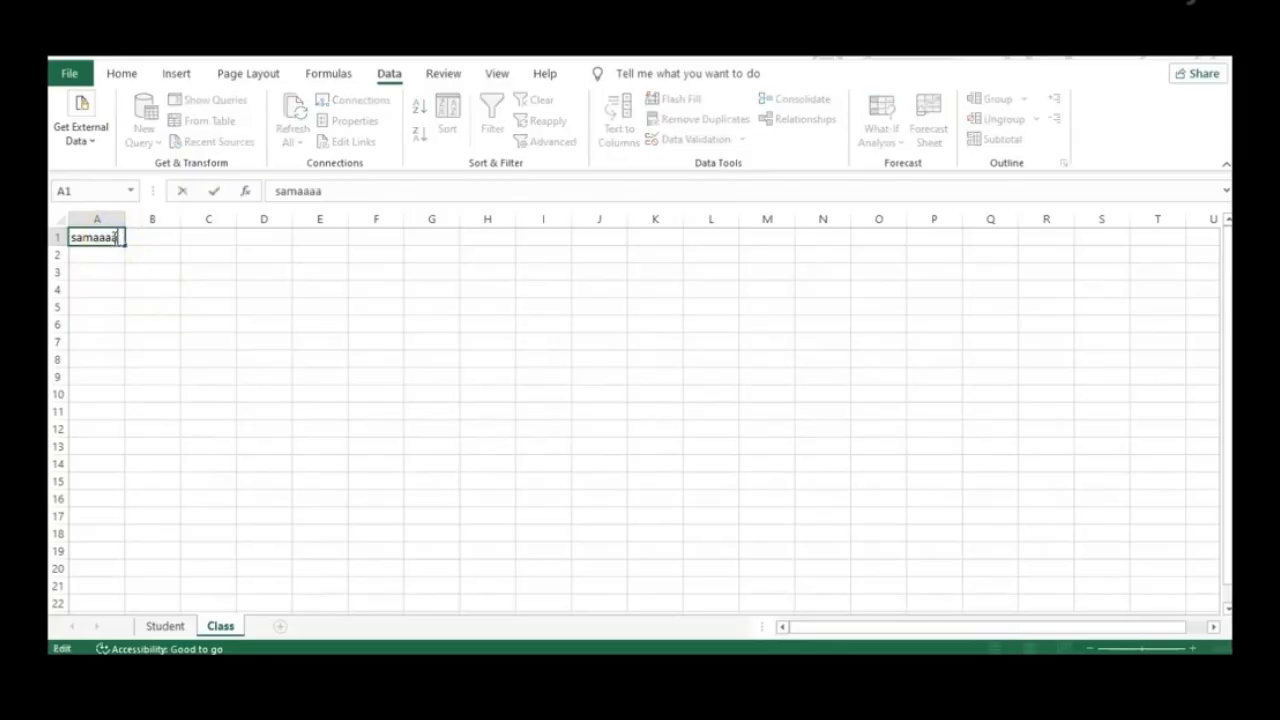
key(Return)
click(114, 237)
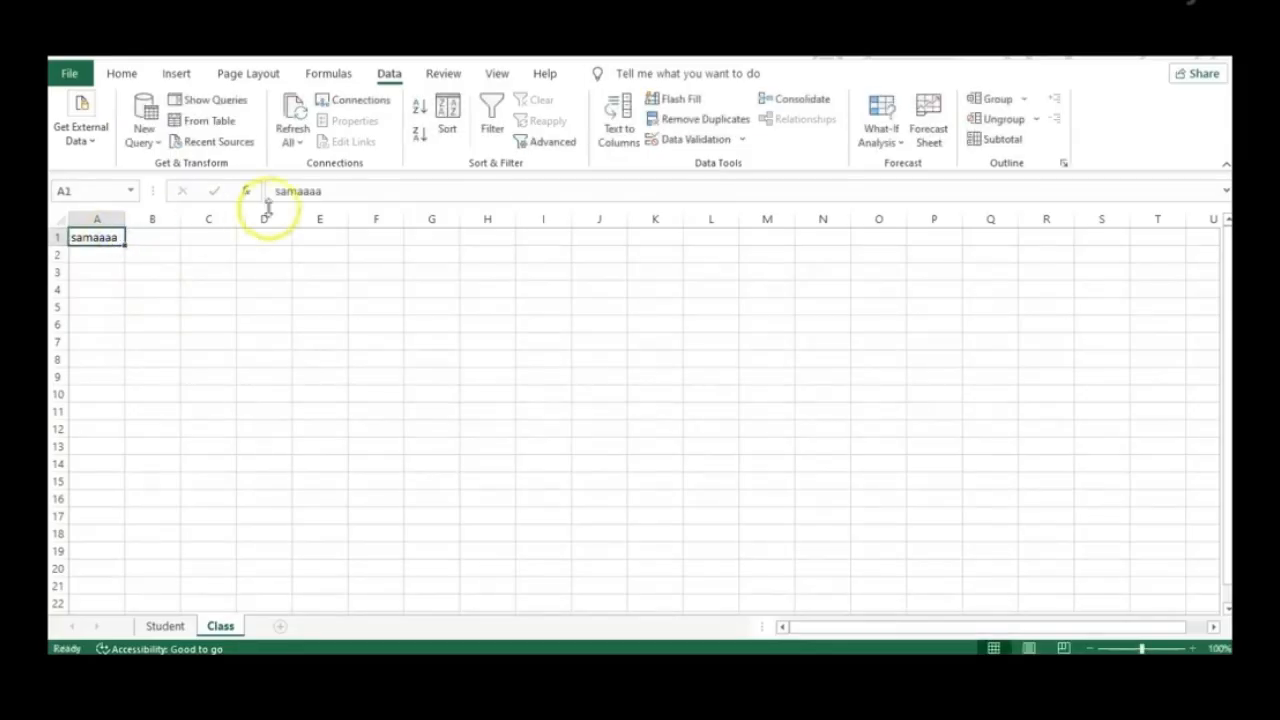
click(350, 186)
double_click(350, 185)
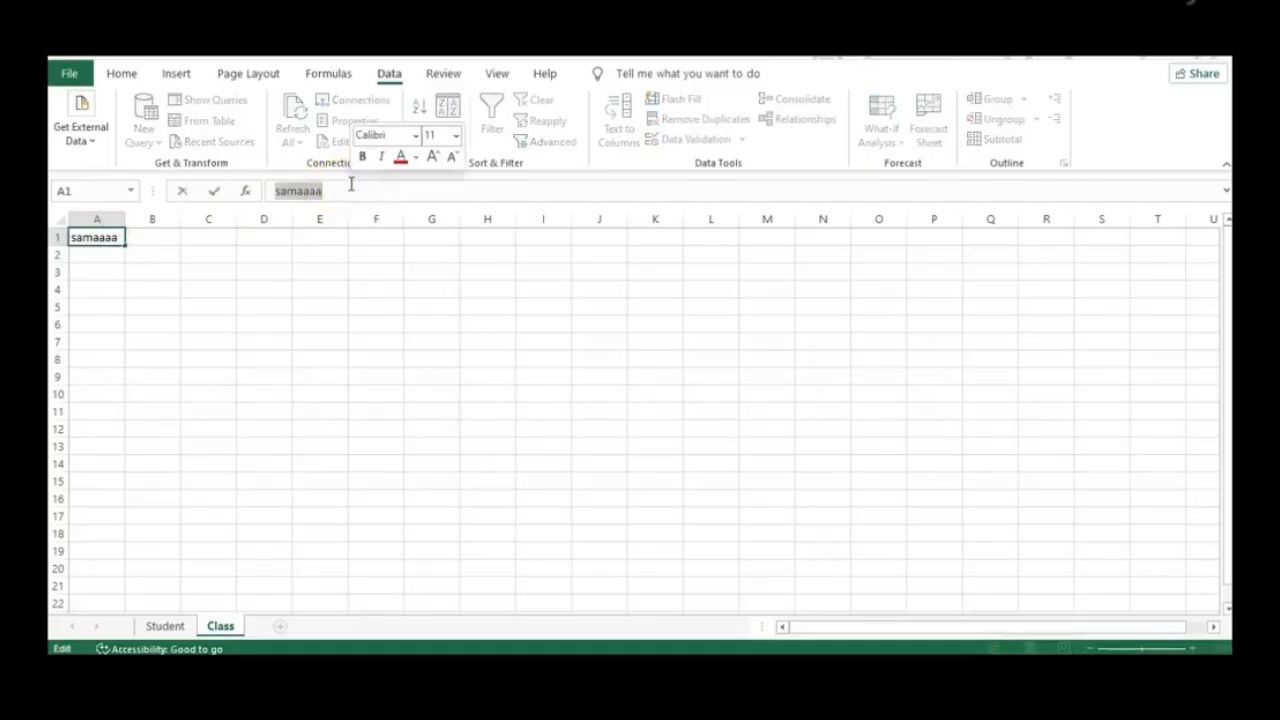
text(Ma)
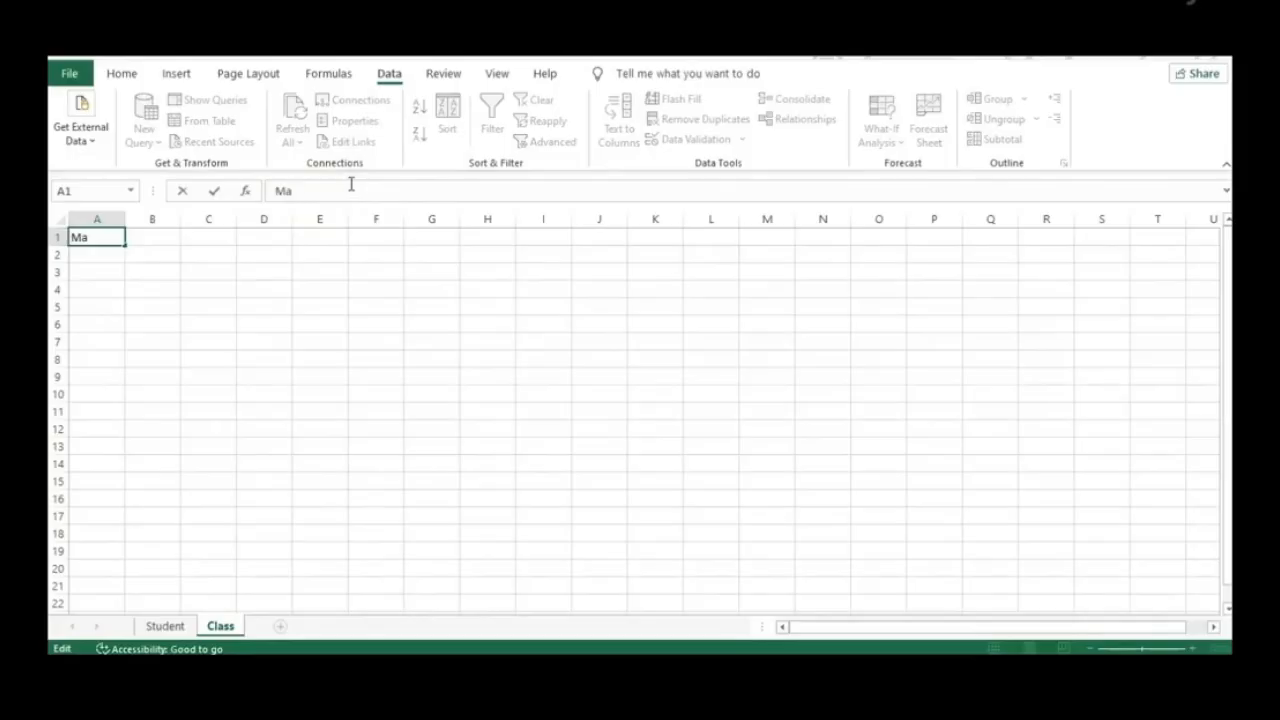
key(Return)
Extend the A1 entry with more letters, making it Madfrt
click(90, 238)
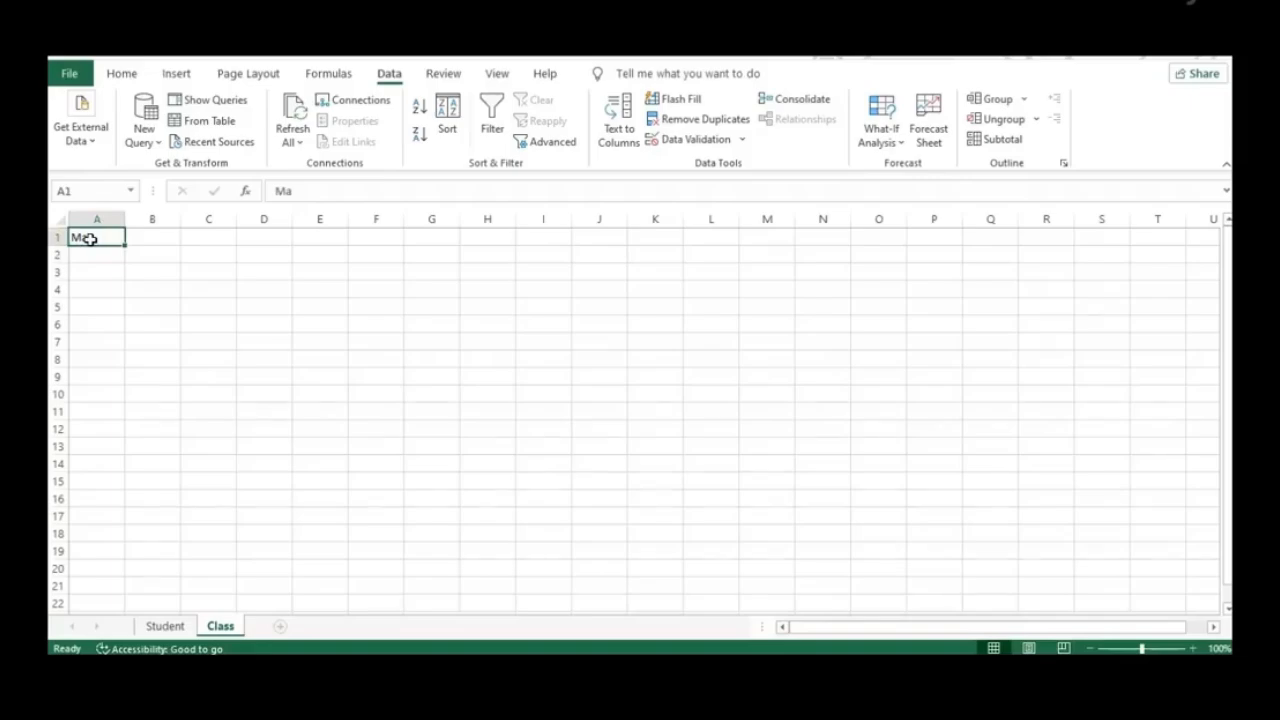
double_click(90, 238)
text(dfrt)
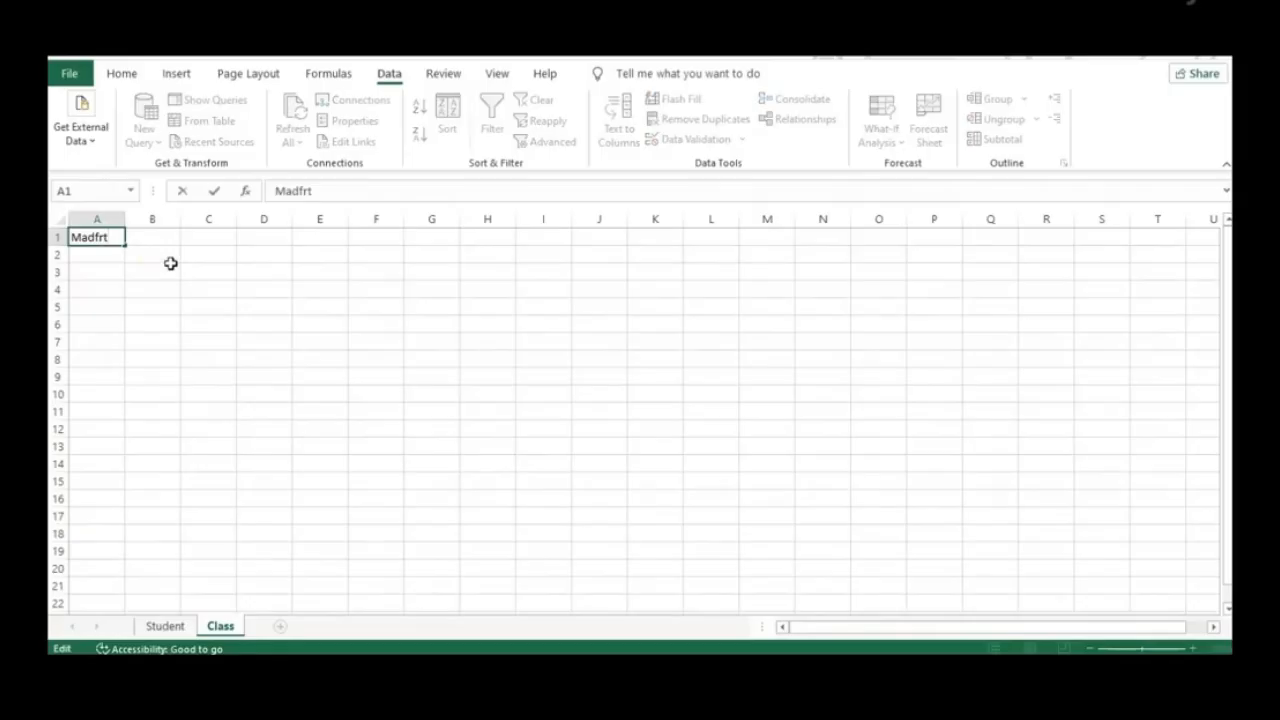
key(Return)
double_click(100, 237)
click(108, 237)
click(337, 191)
click(87, 264)
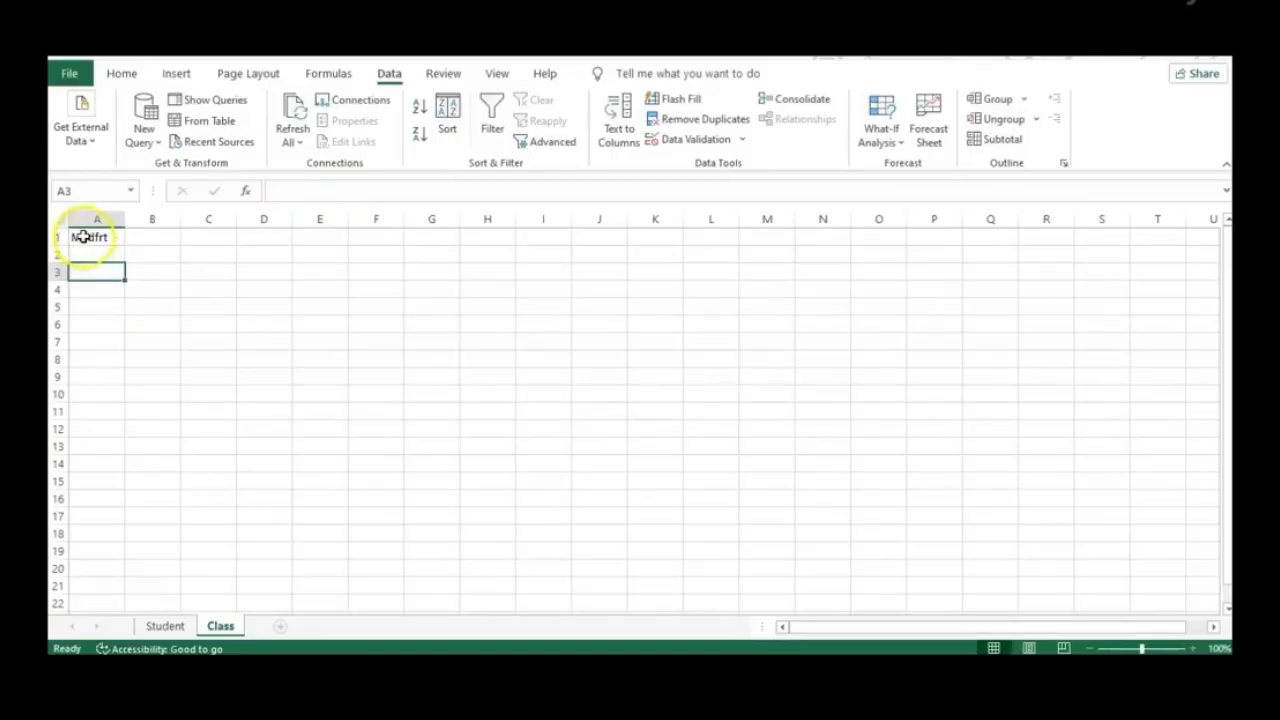
Retype the A1 entry as the first name starting with a capital S
click(83, 237)
double_click(83, 237)
text(Sama)
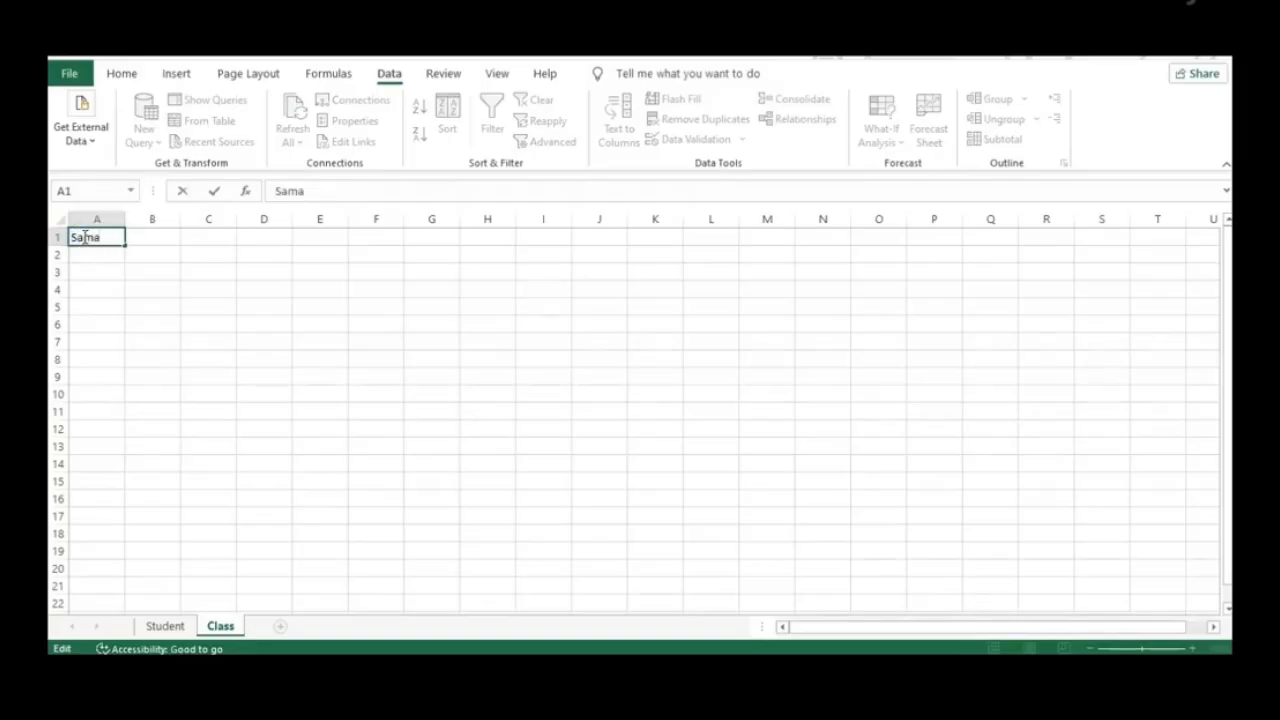
click(117, 237)
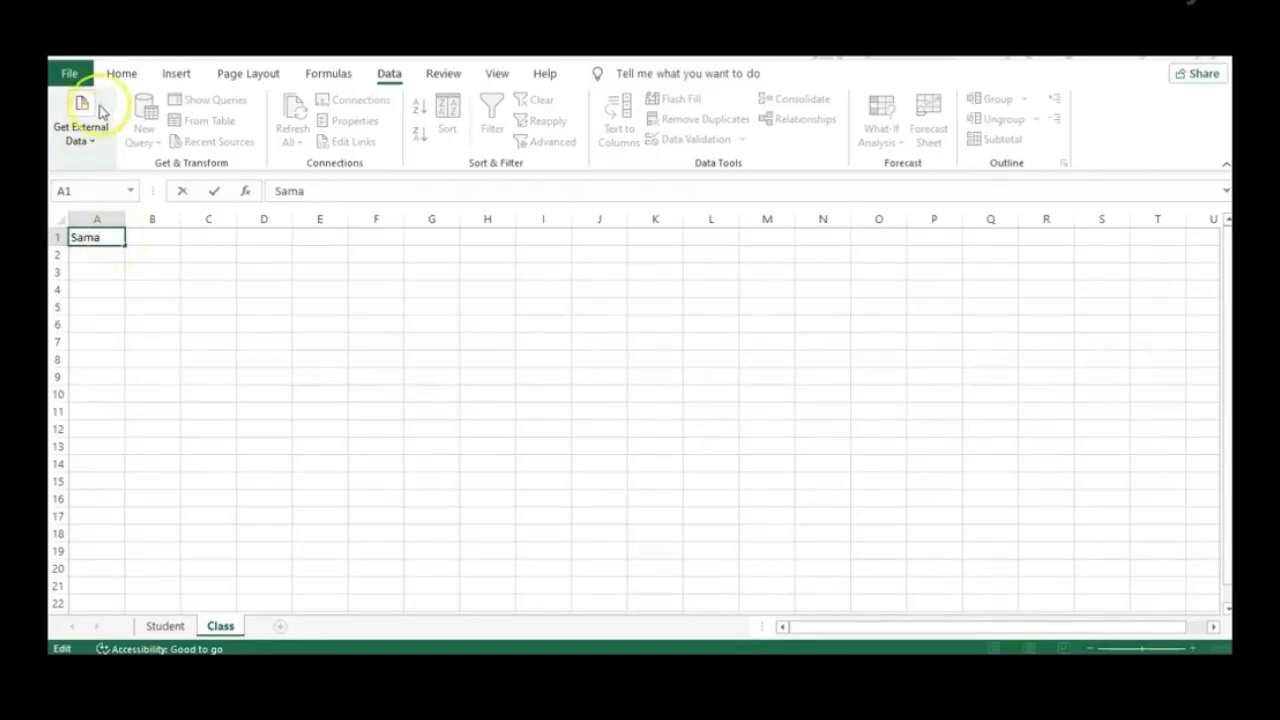
Apply the dark blue standard font colour to the name in A1
click(121, 75)
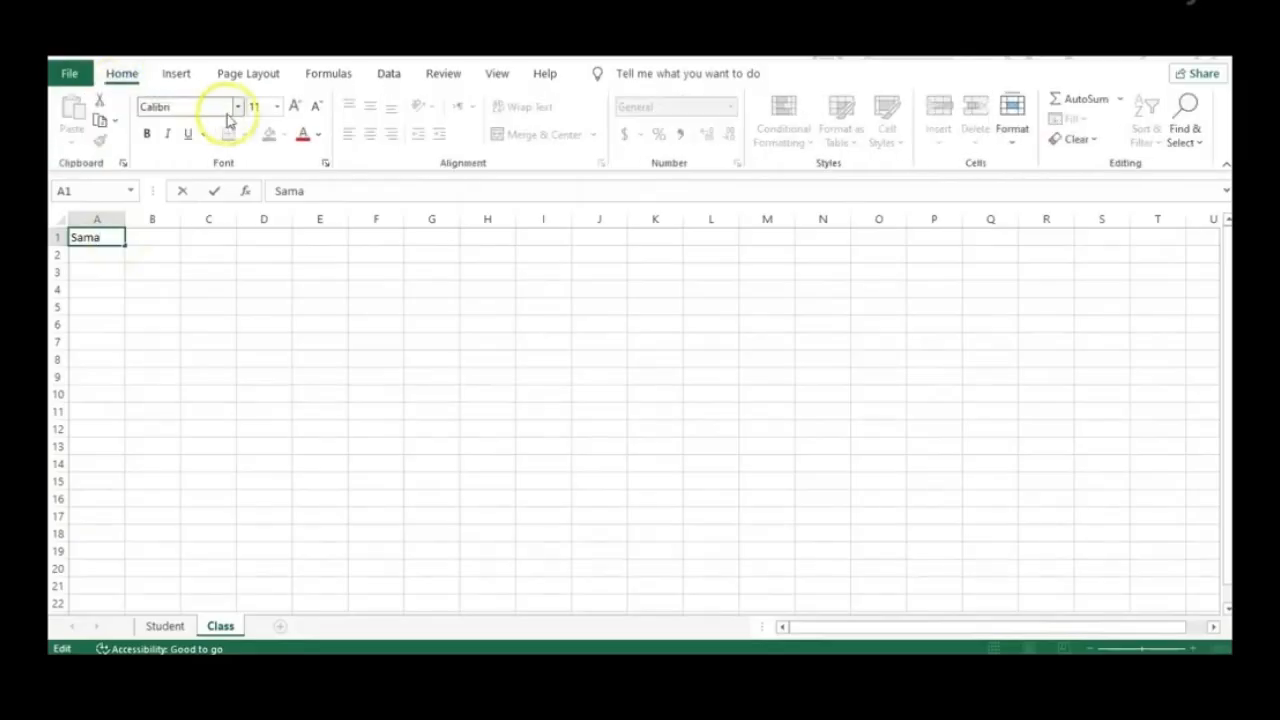
click(317, 134)
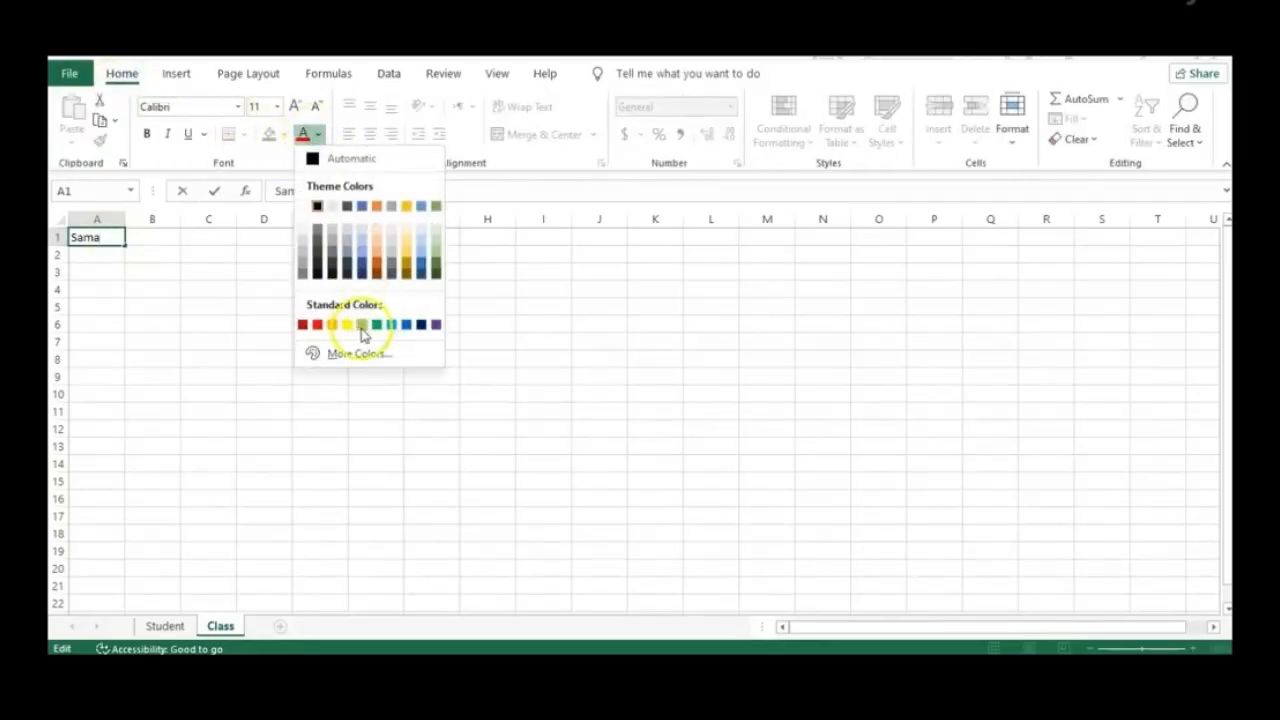
click(362, 325)
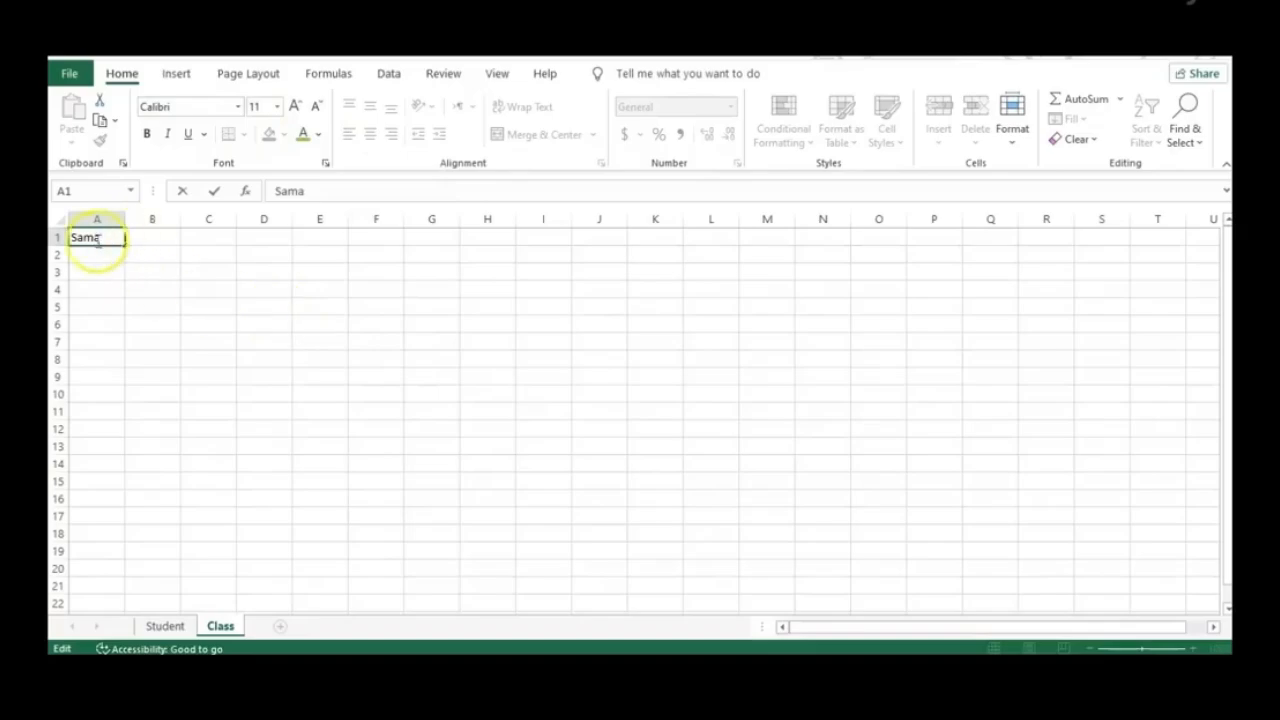
double_click(86, 241)
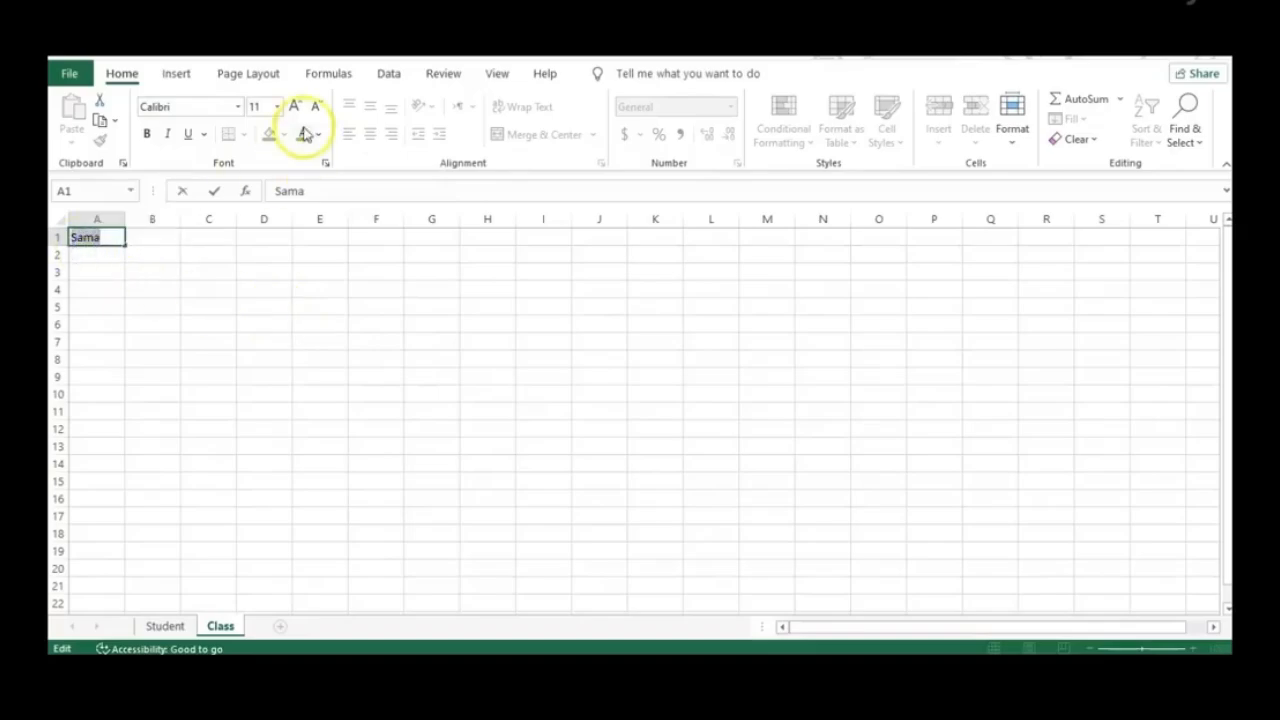
click(303, 133)
click(130, 272)
click(106, 239)
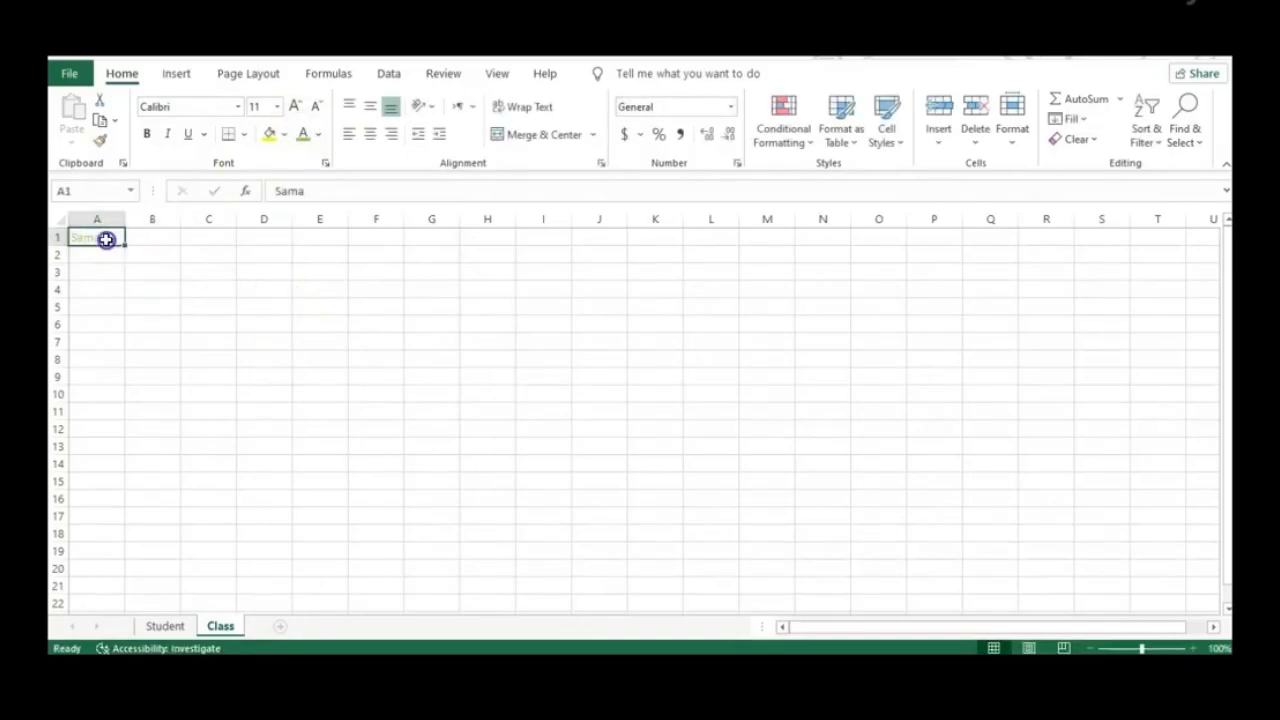
double_click(107, 239)
double_click(104, 237)
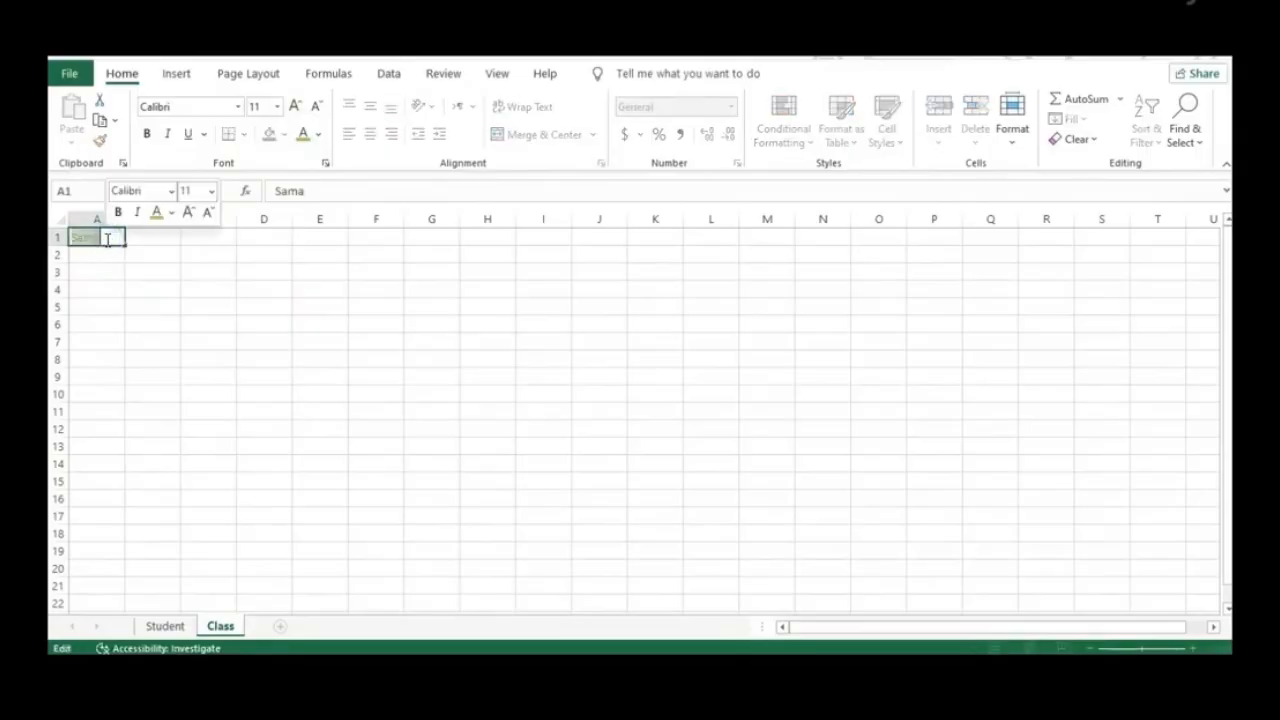
click(319, 134)
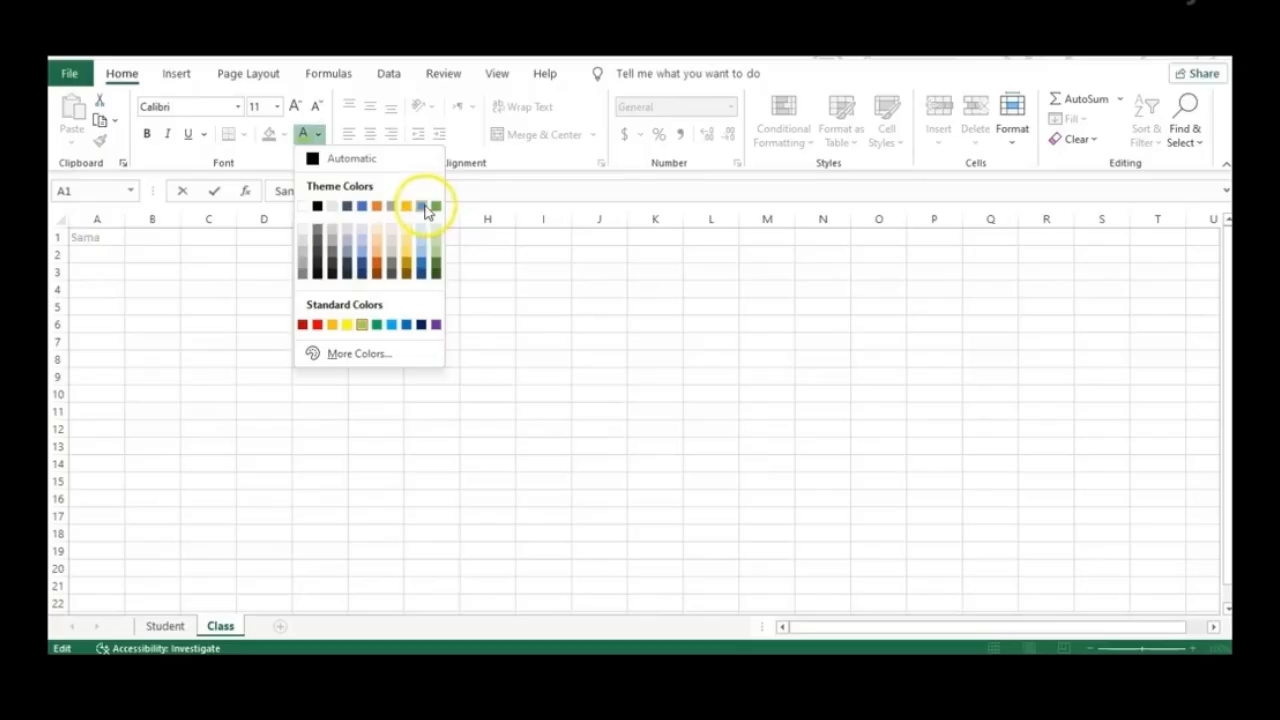
click(422, 324)
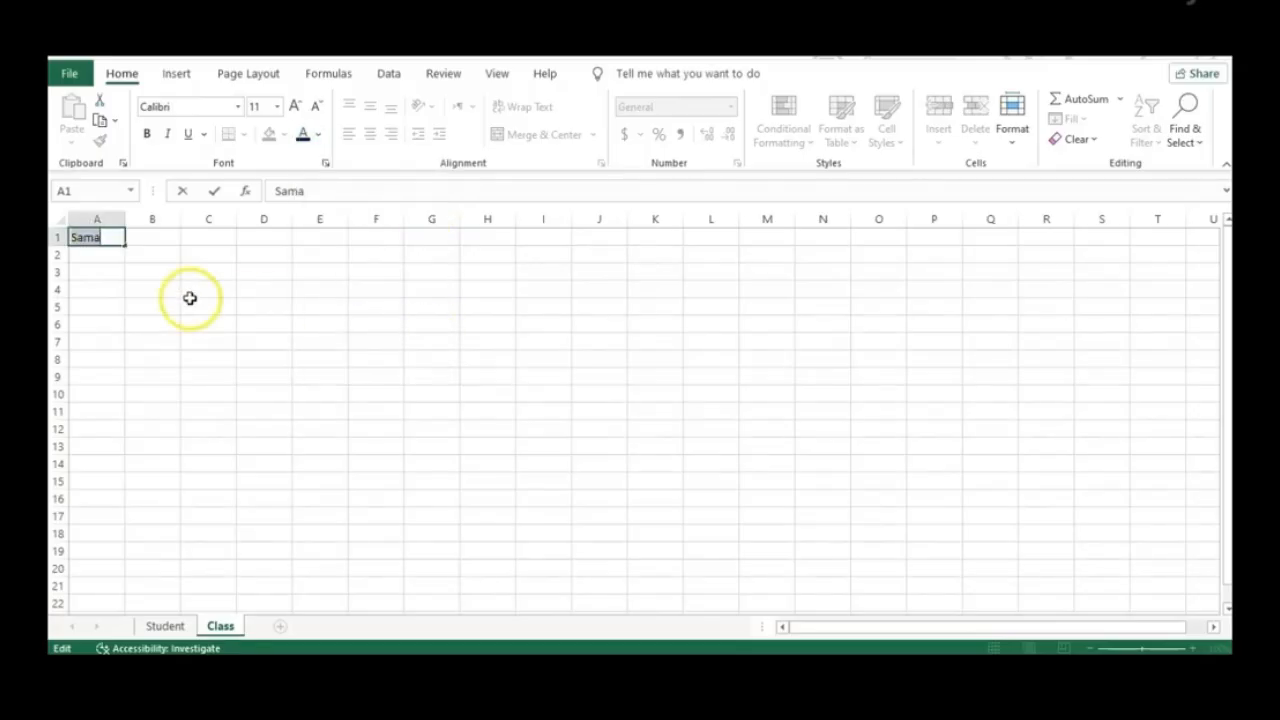
Make the name in A1 bold, italic and underlined
click(146, 133)
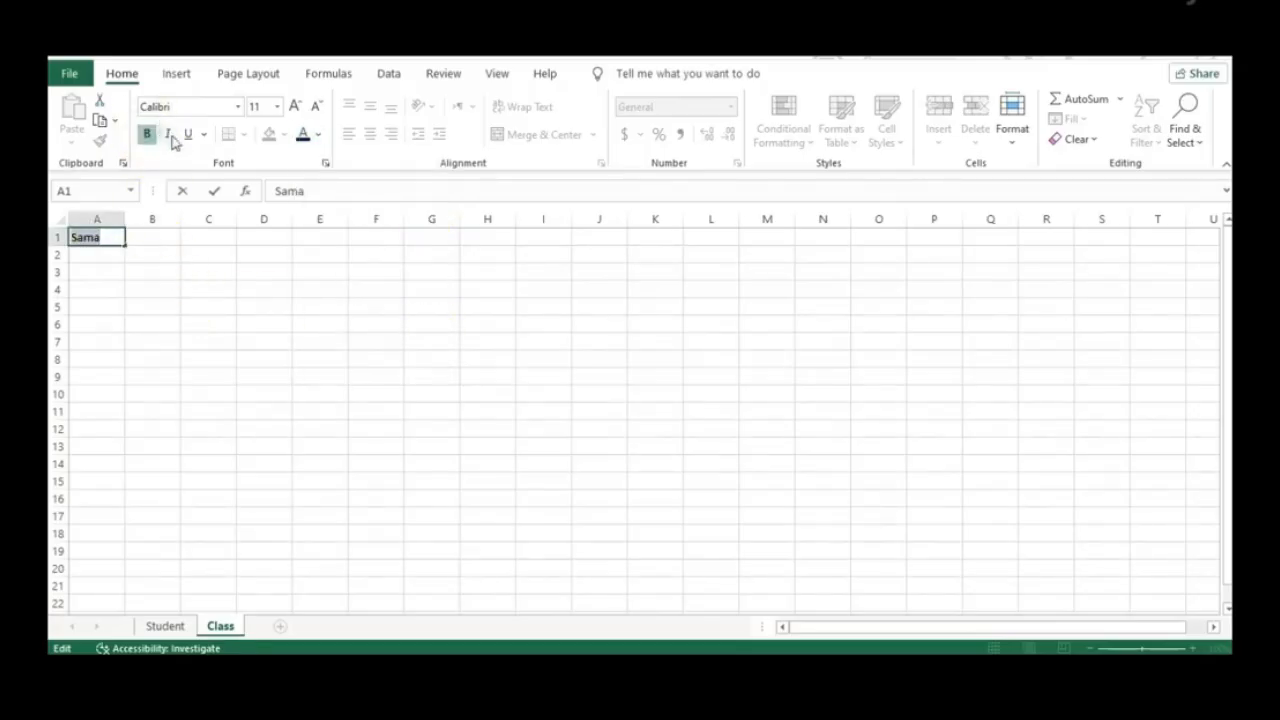
click(167, 133)
click(191, 134)
click(369, 134)
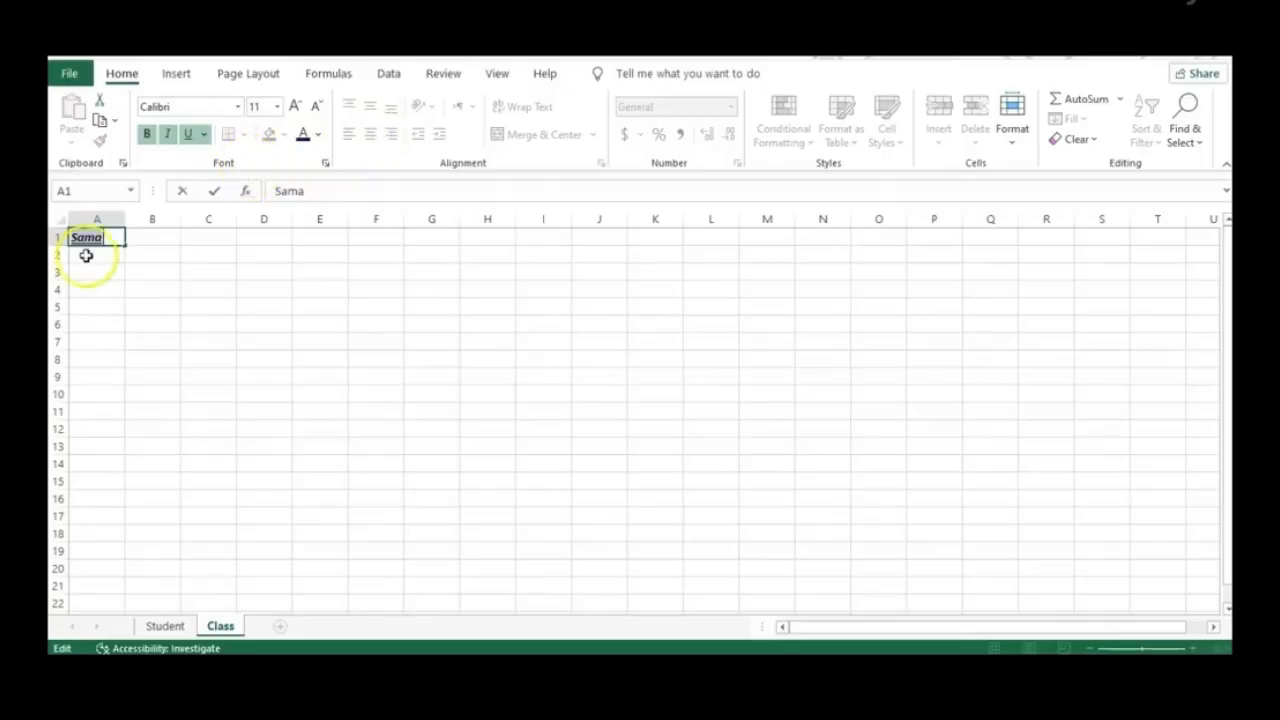
click(120, 258)
Centre the name in A1 after trying right and left alignment
click(104, 237)
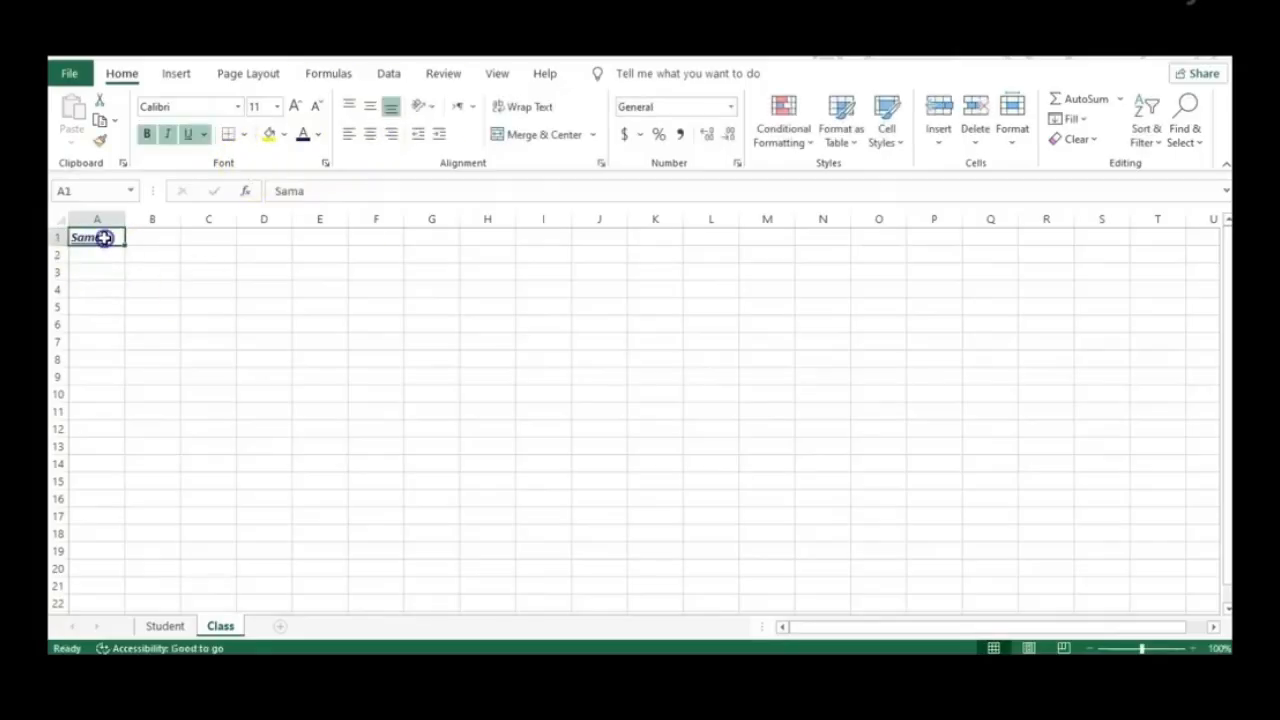
click(369, 134)
click(393, 135)
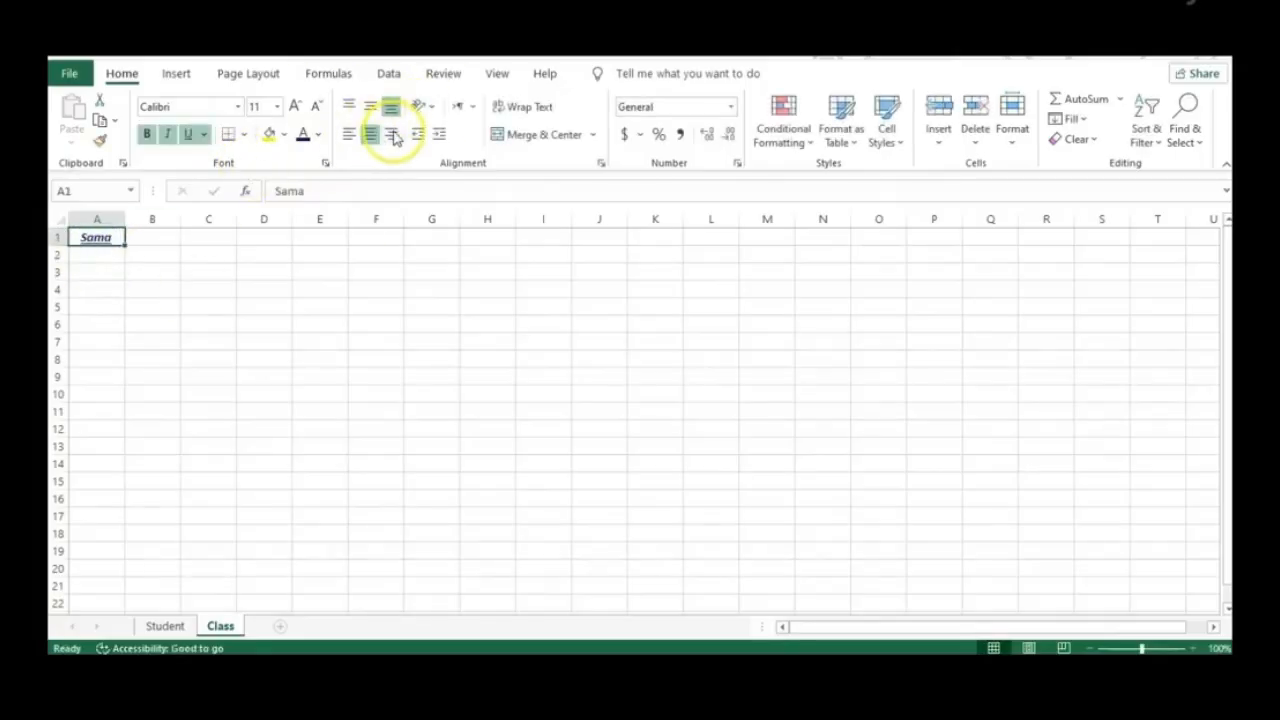
click(347, 134)
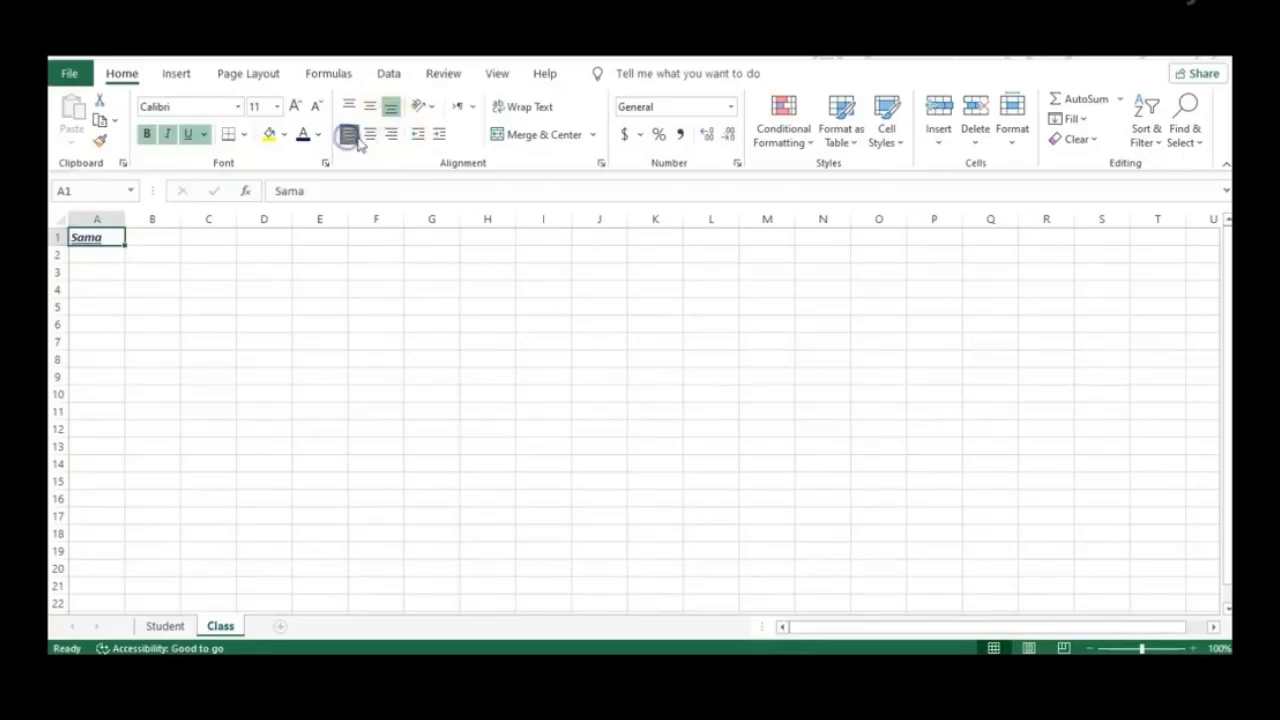
click(370, 137)
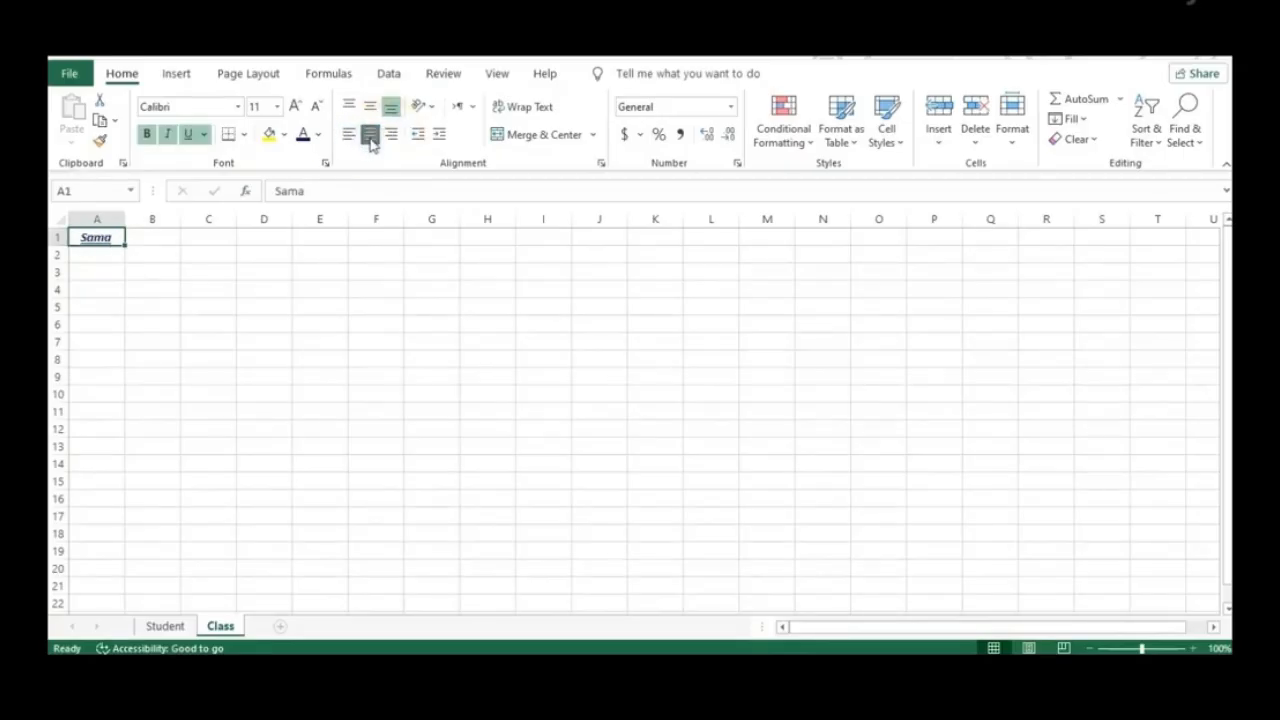
Enlarge the name's font to 14, then shrink it back to size 11
double_click(110, 237)
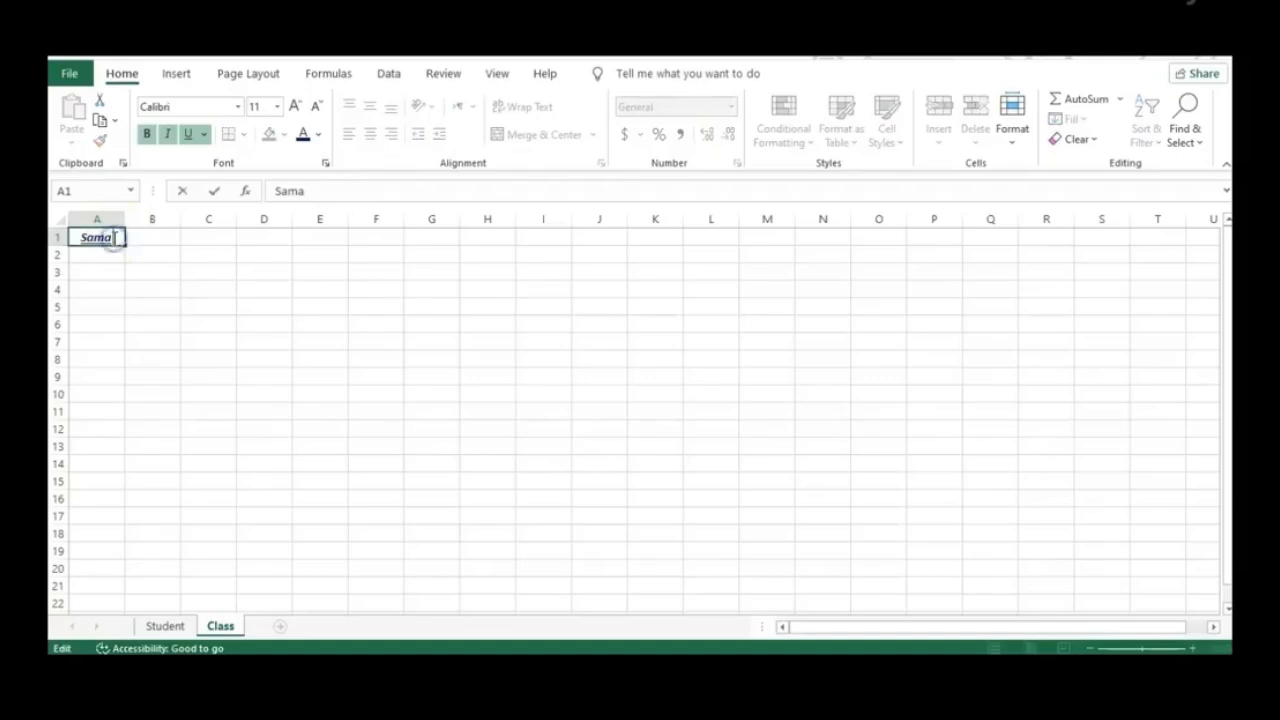
click(278, 106)
click(279, 107)
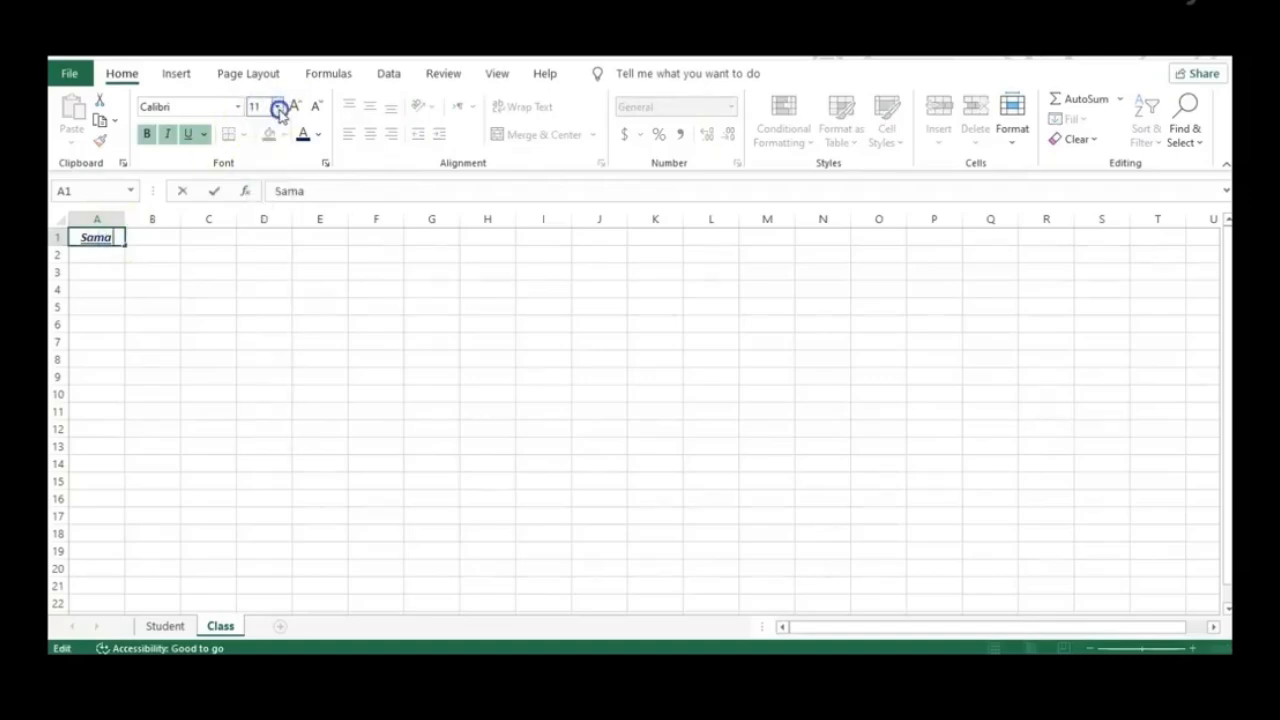
click(314, 106)
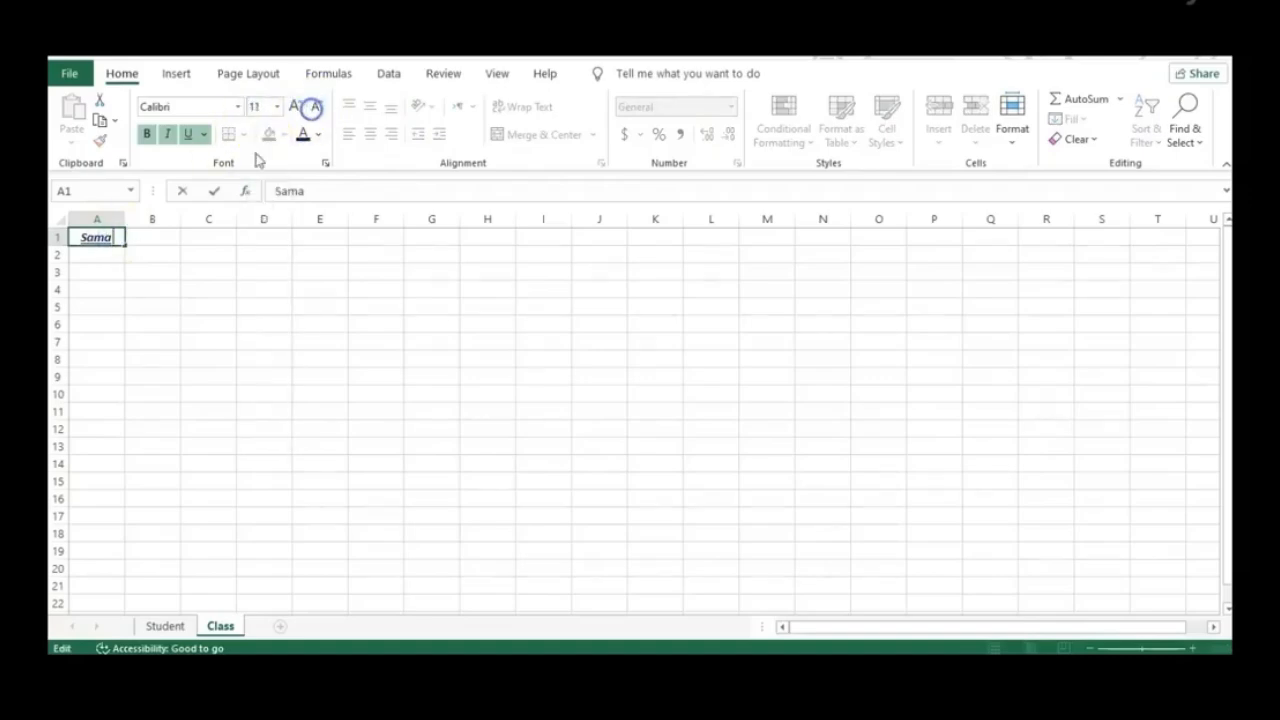
double_click(102, 241)
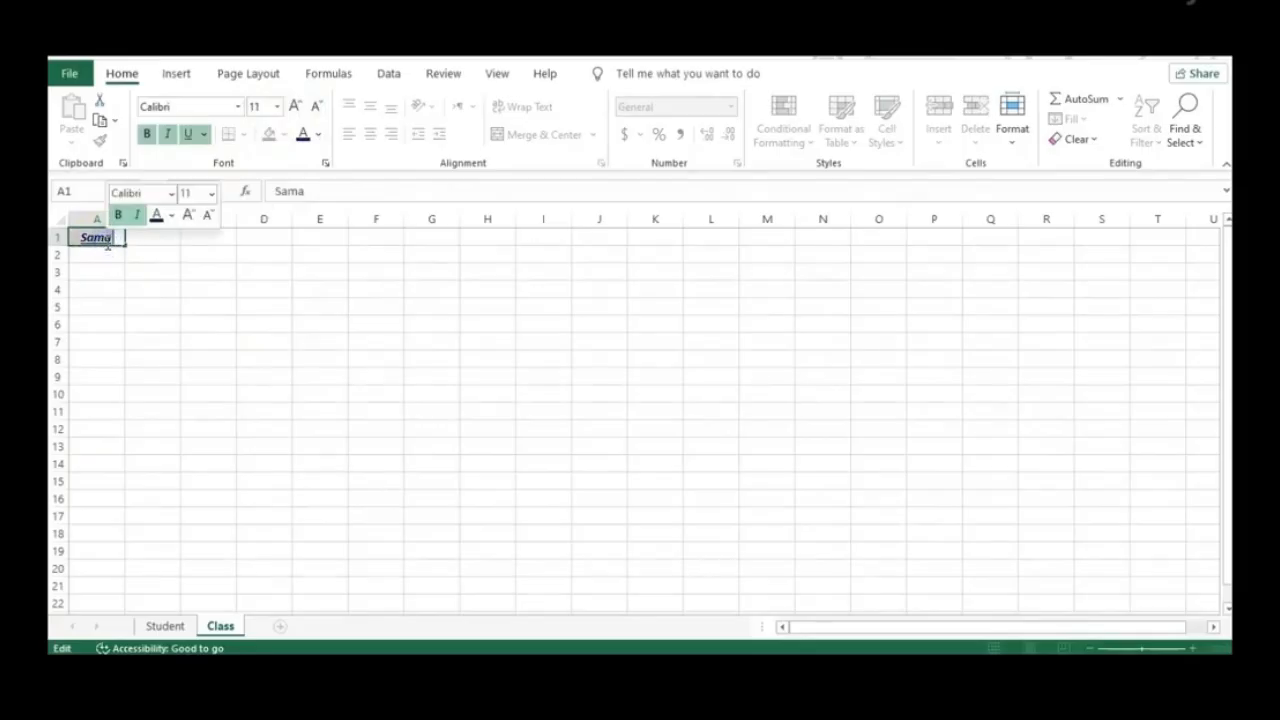
click(295, 106)
click(295, 107)
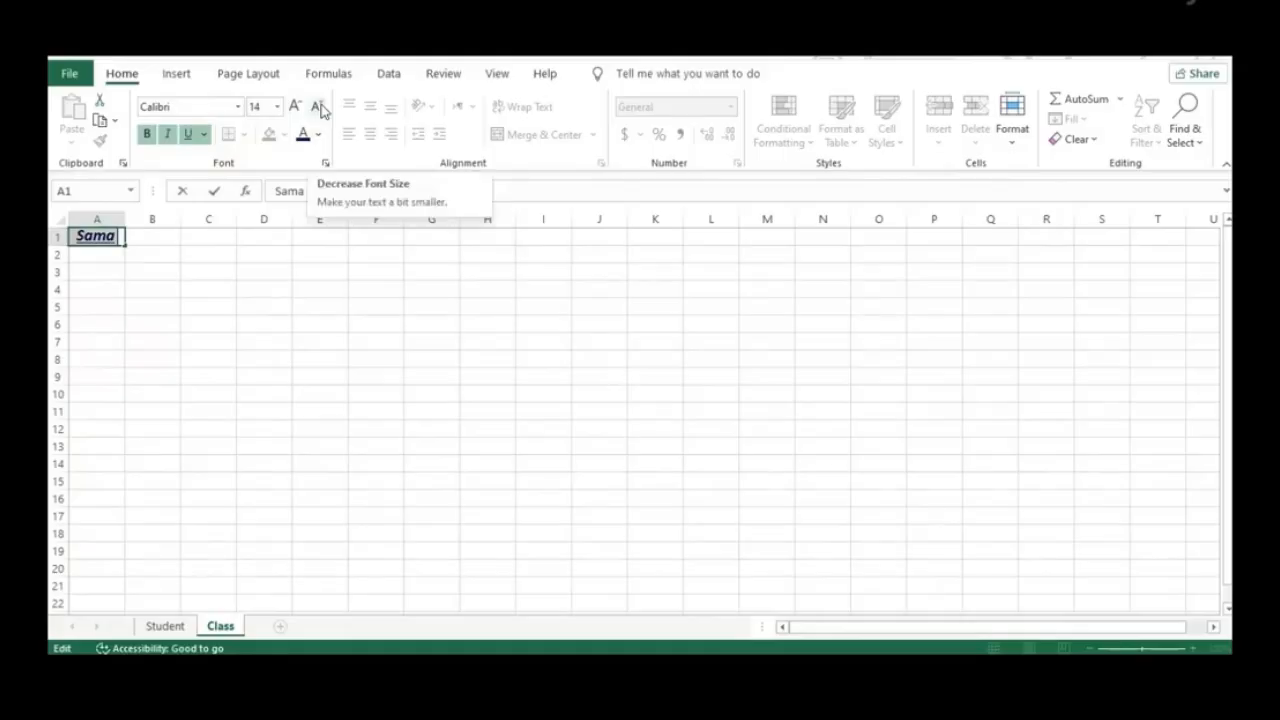
click(317, 107)
click(317, 107)
click(106, 344)
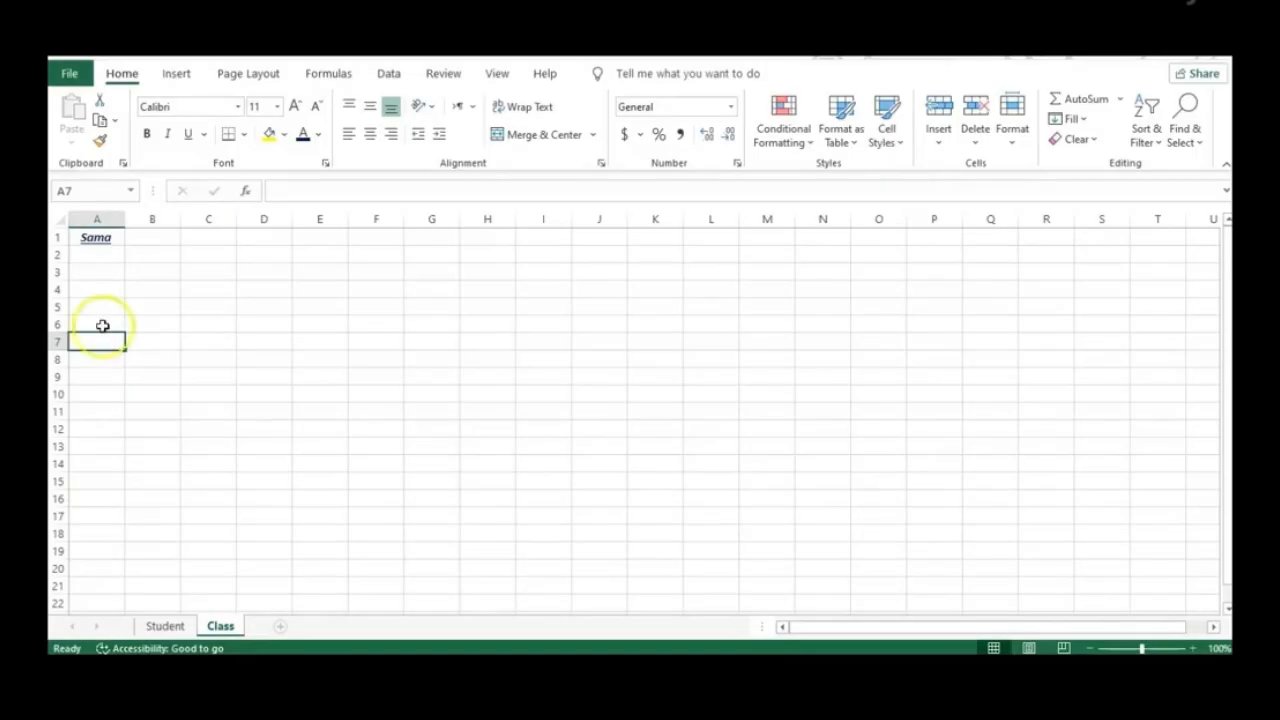
Give cell A1 a thick outside border from the Borders list
click(106, 238)
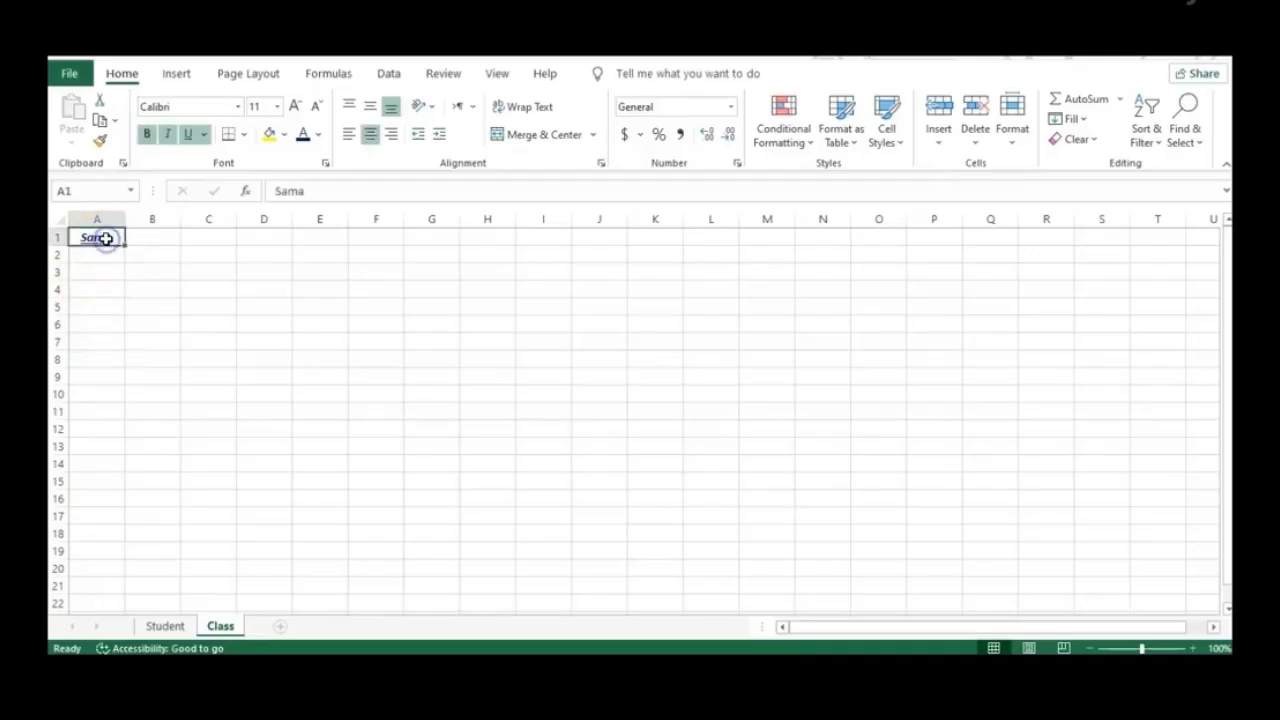
click(243, 134)
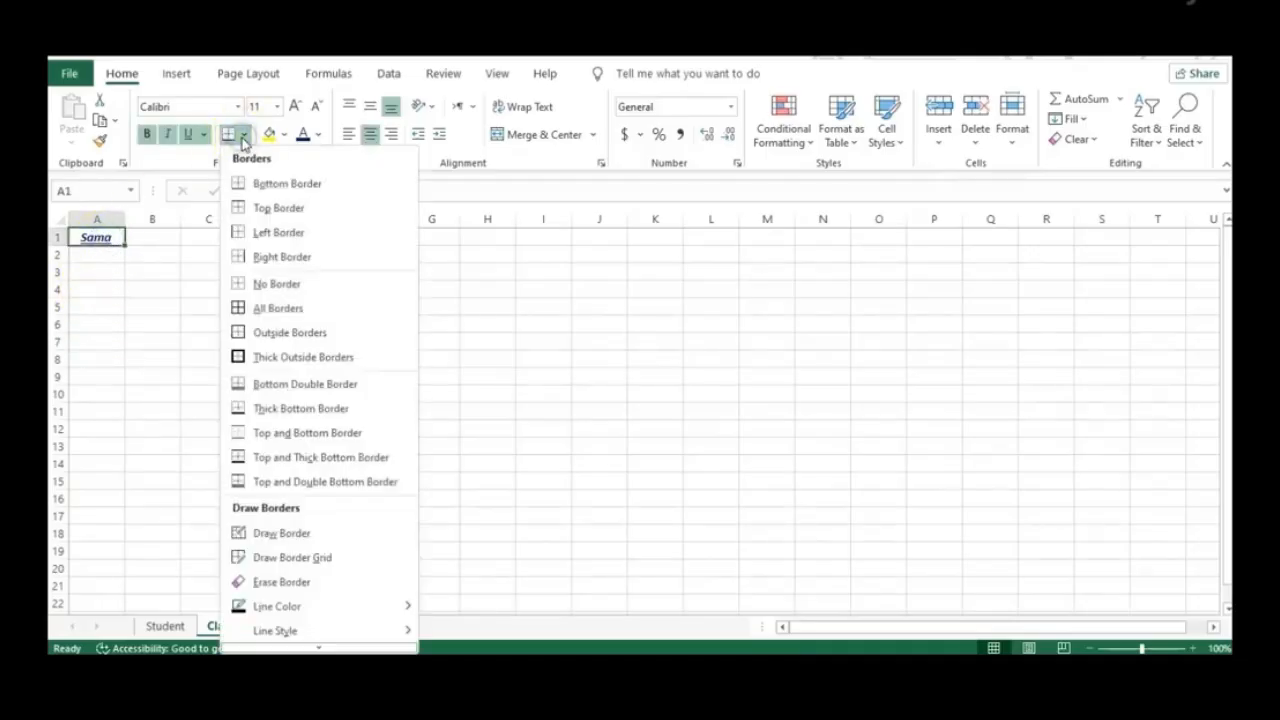
click(289, 358)
click(152, 323)
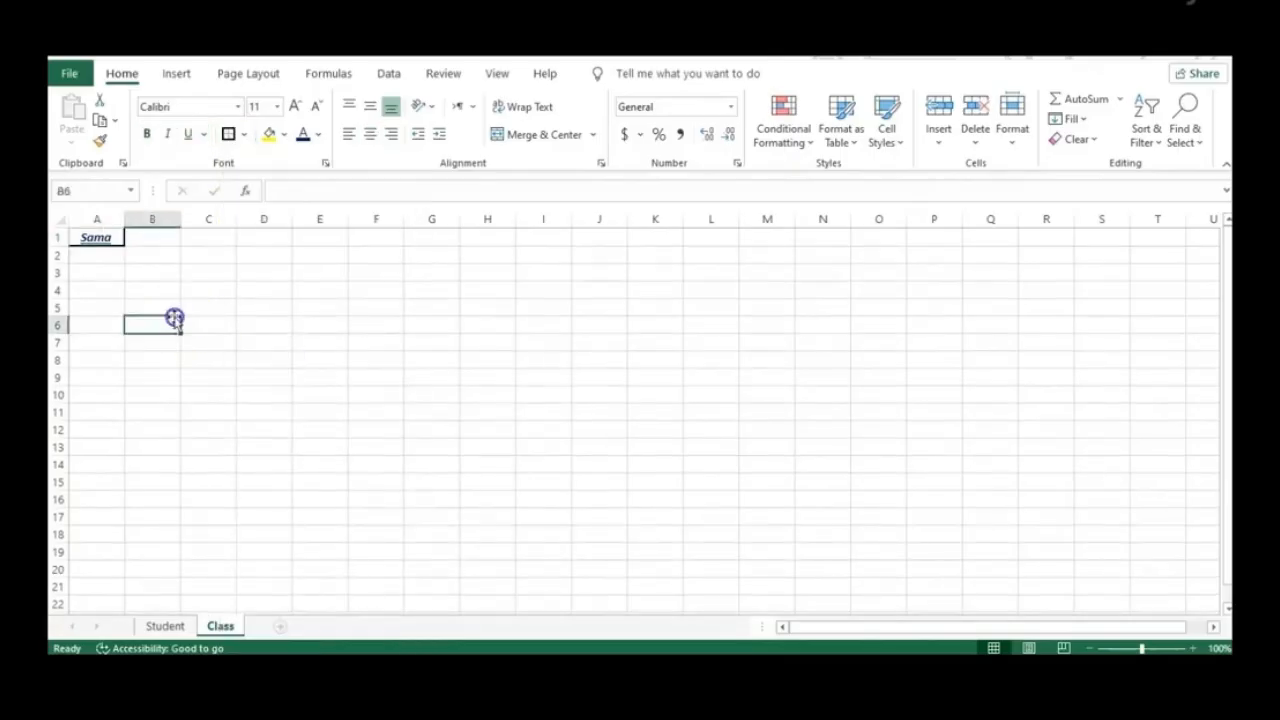
click(100, 238)
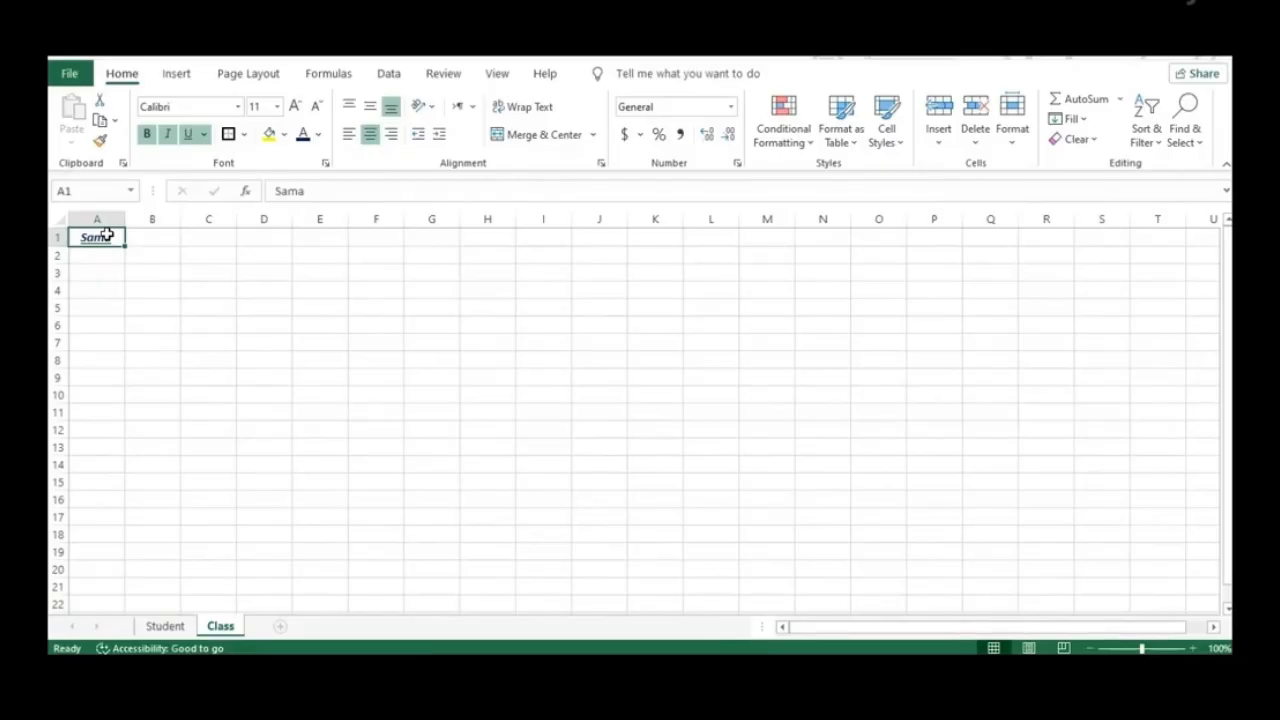
Clear the name from A1 and enter the numbers 1 to 5 down A1:A5
double_click(112, 239)
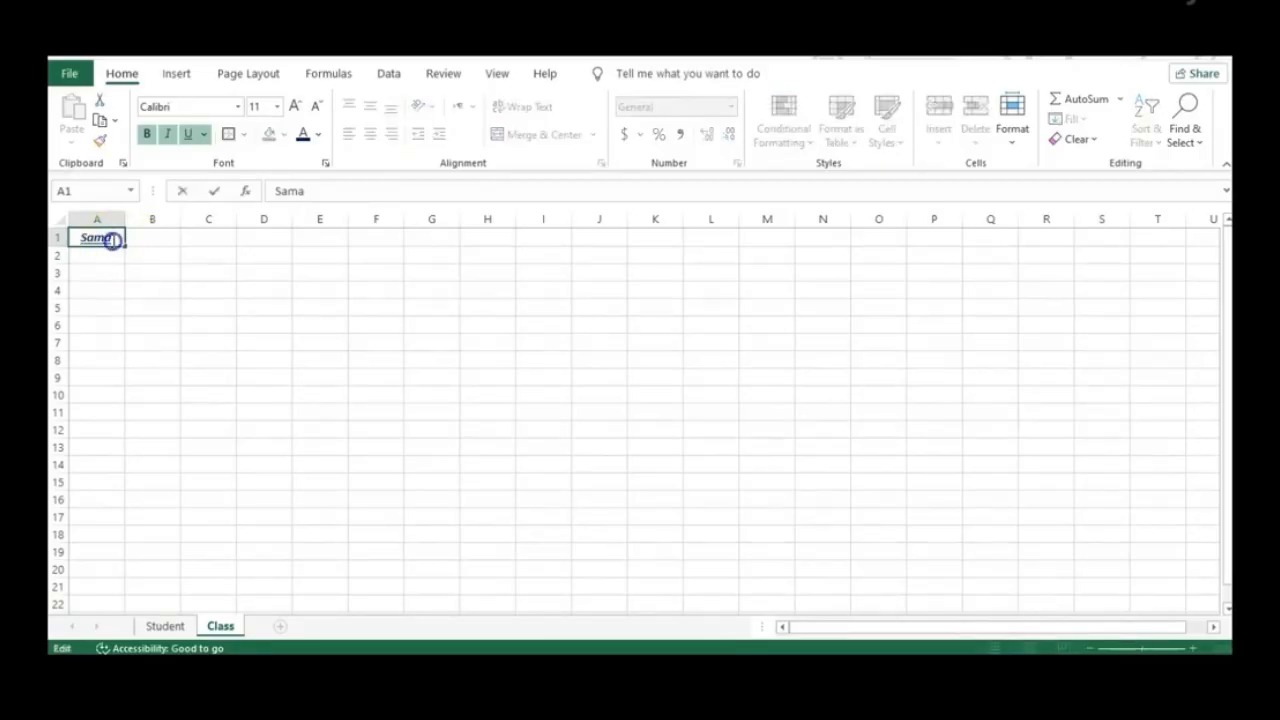
key(BackSpace)
key(Return)
text(1)
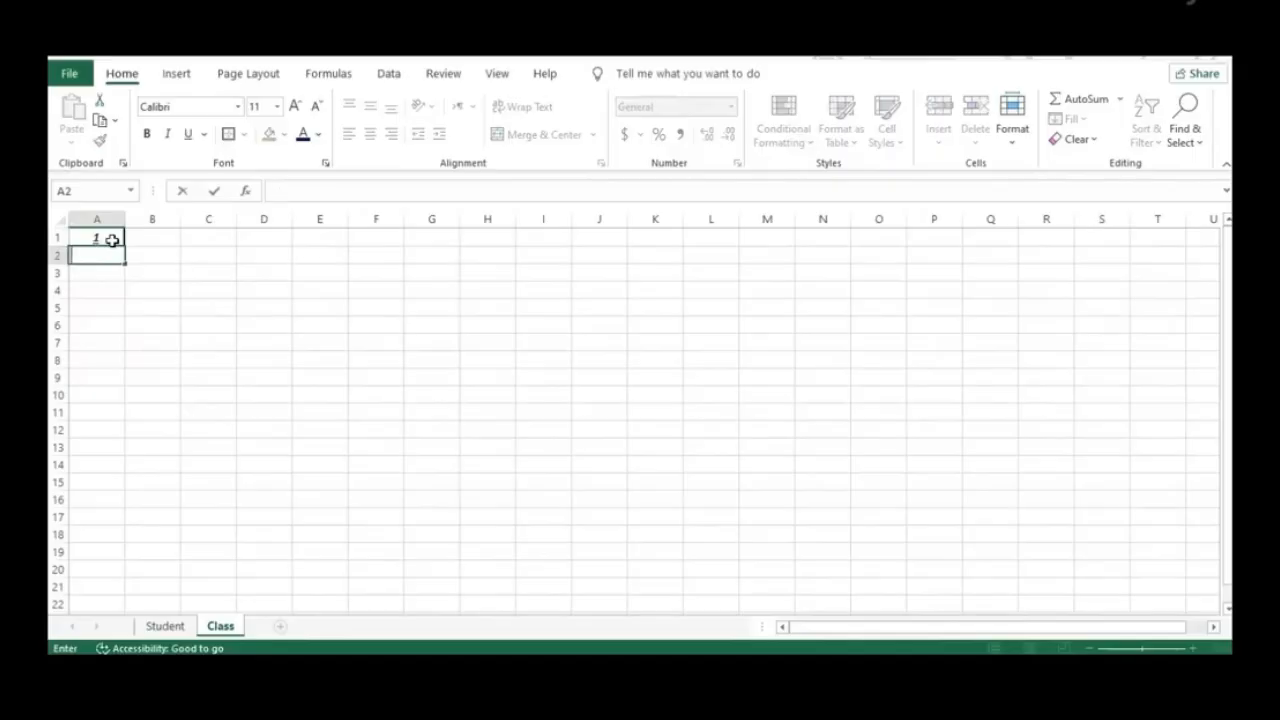
key(Return)
text(3)
key(Return)
text(4)
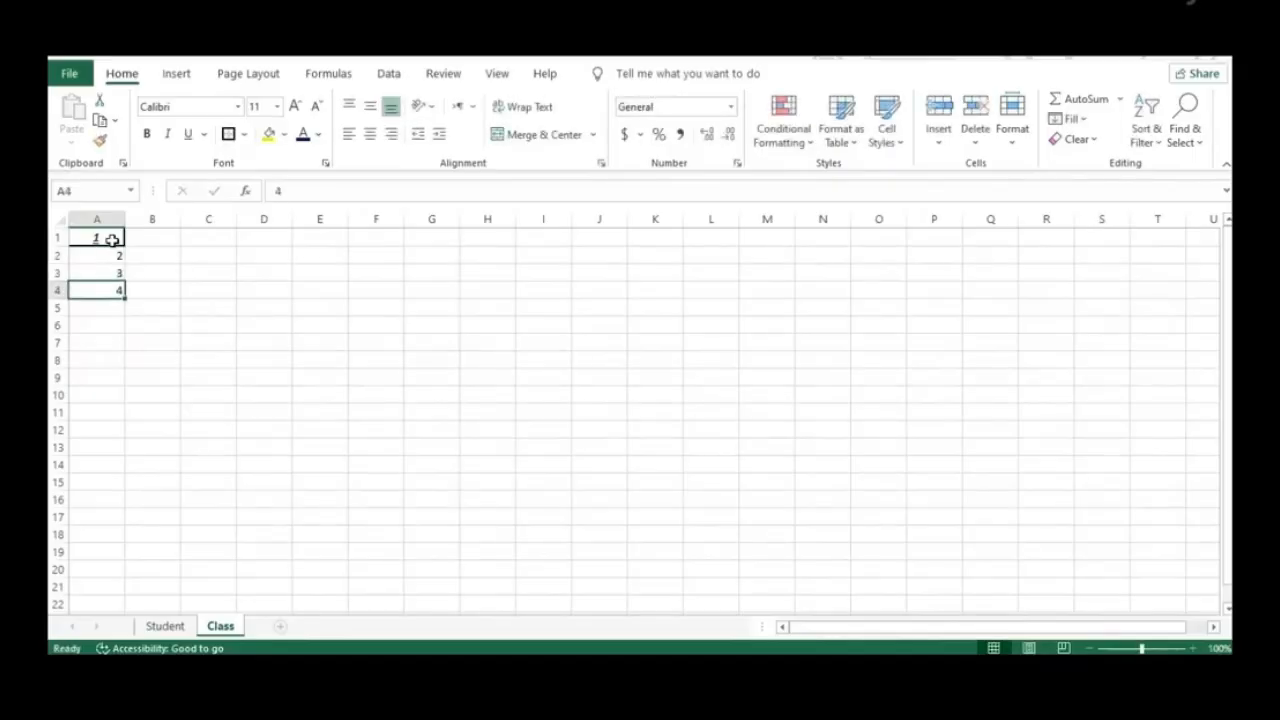
key(Return)
text(5)
key(Return)
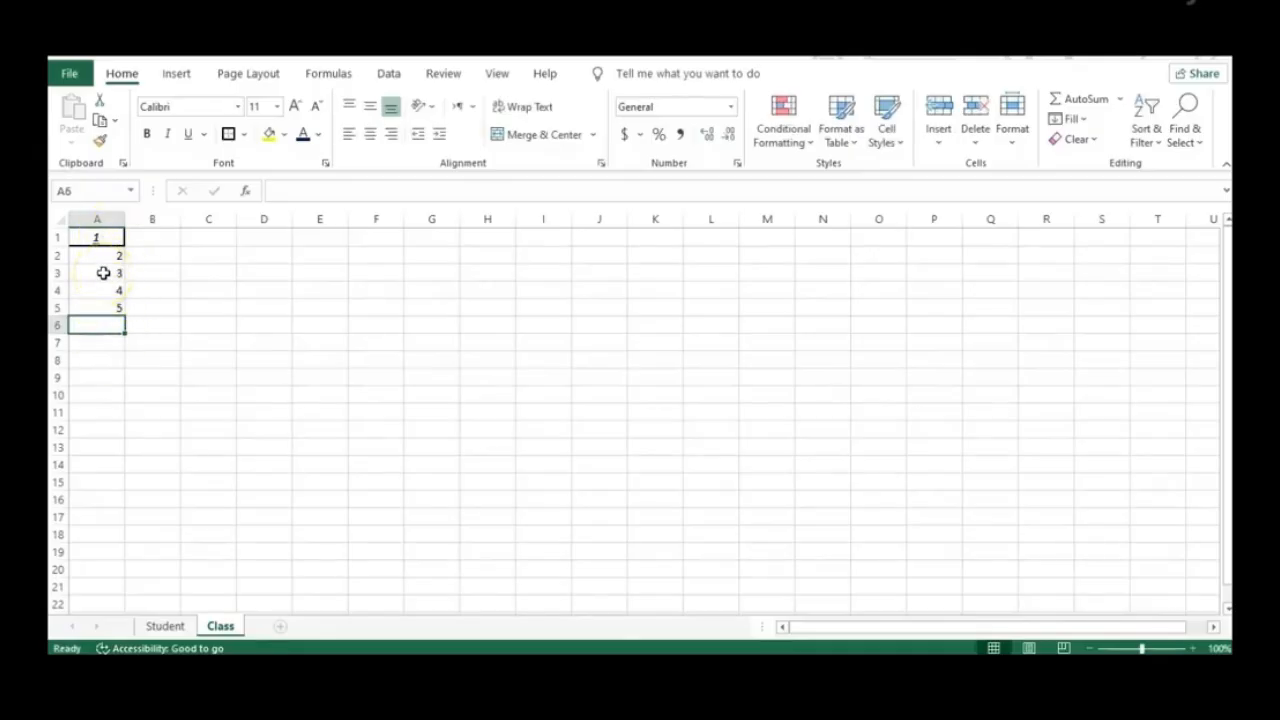
Select the number range A1:A5
double_click(107, 237)
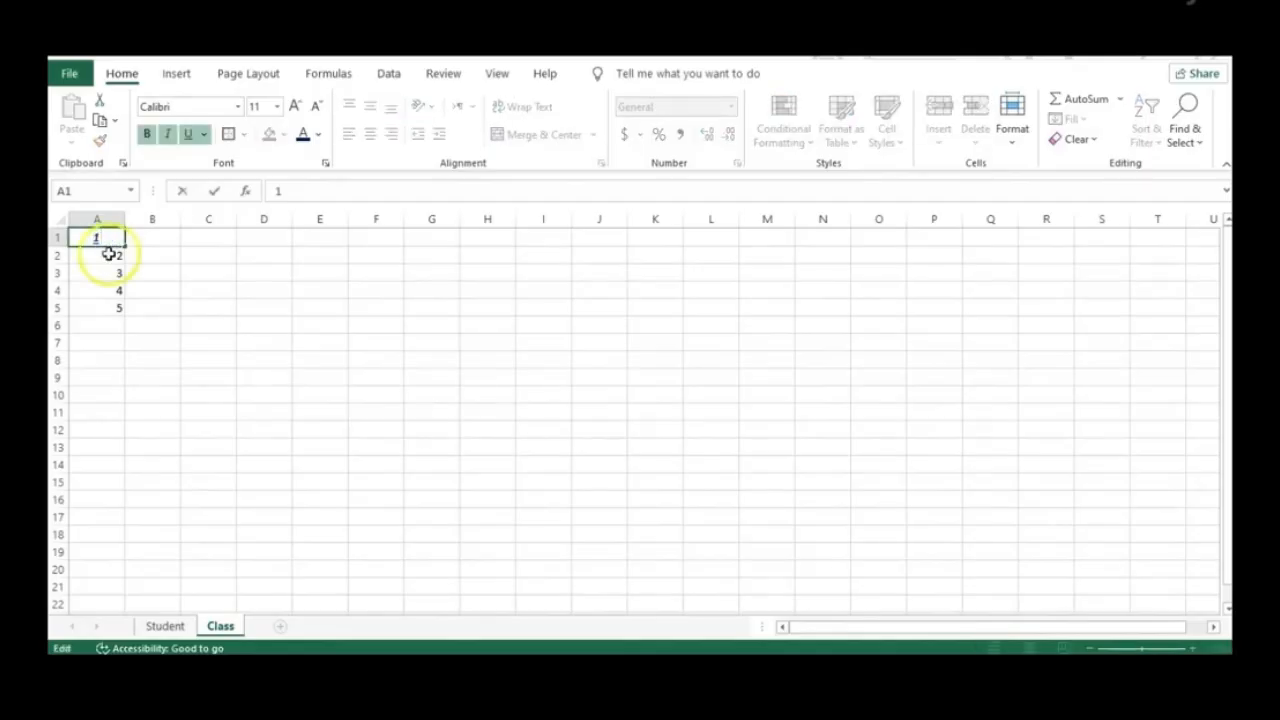
click(109, 254)
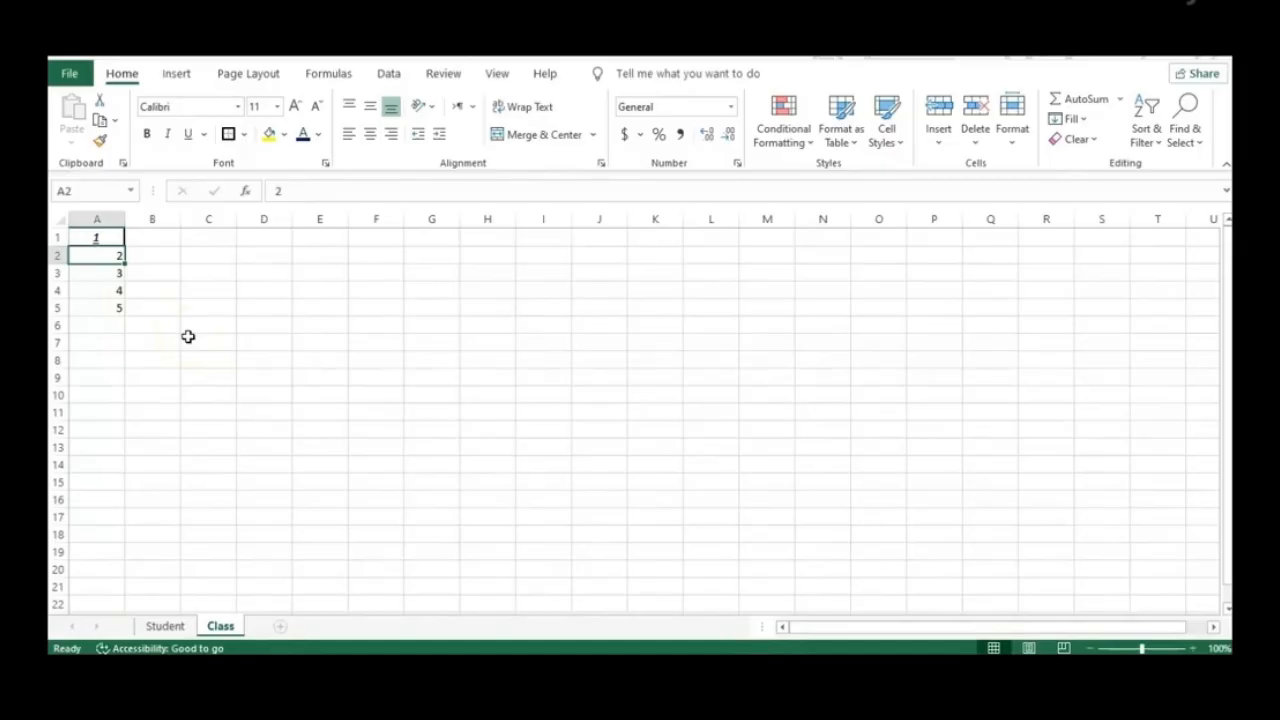
click(109, 310)
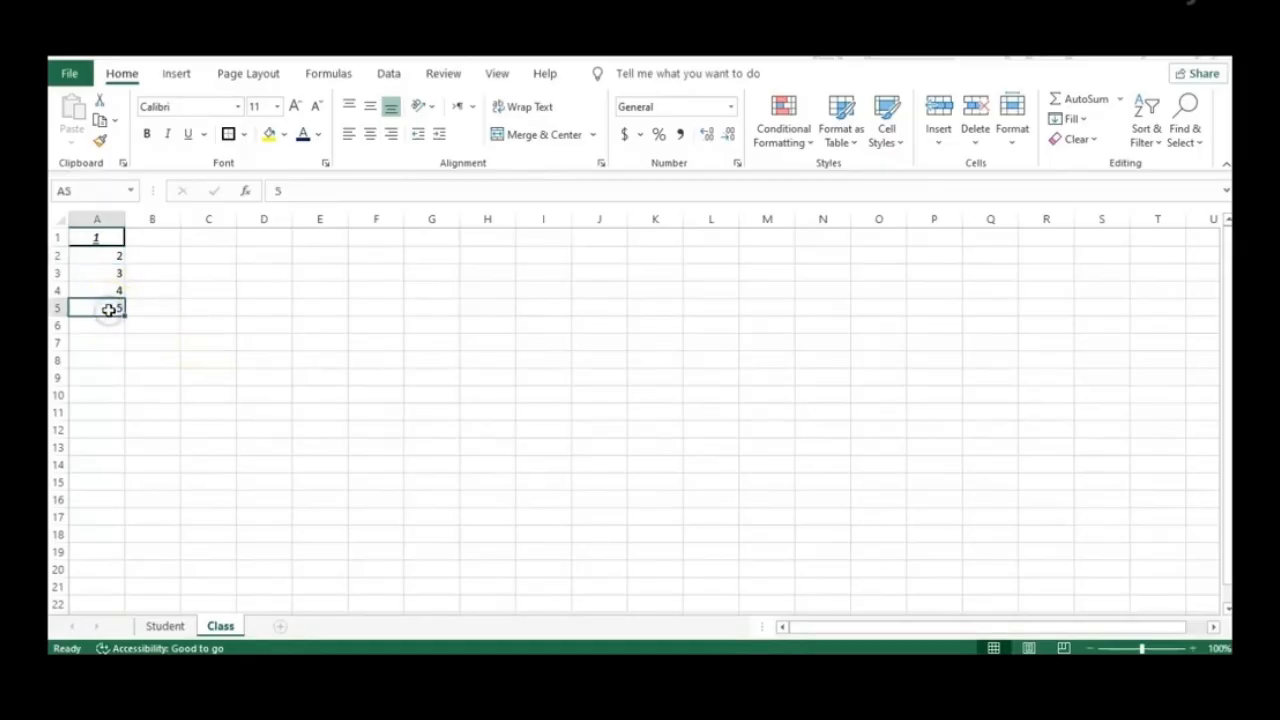
drag(109, 310, 106, 237)
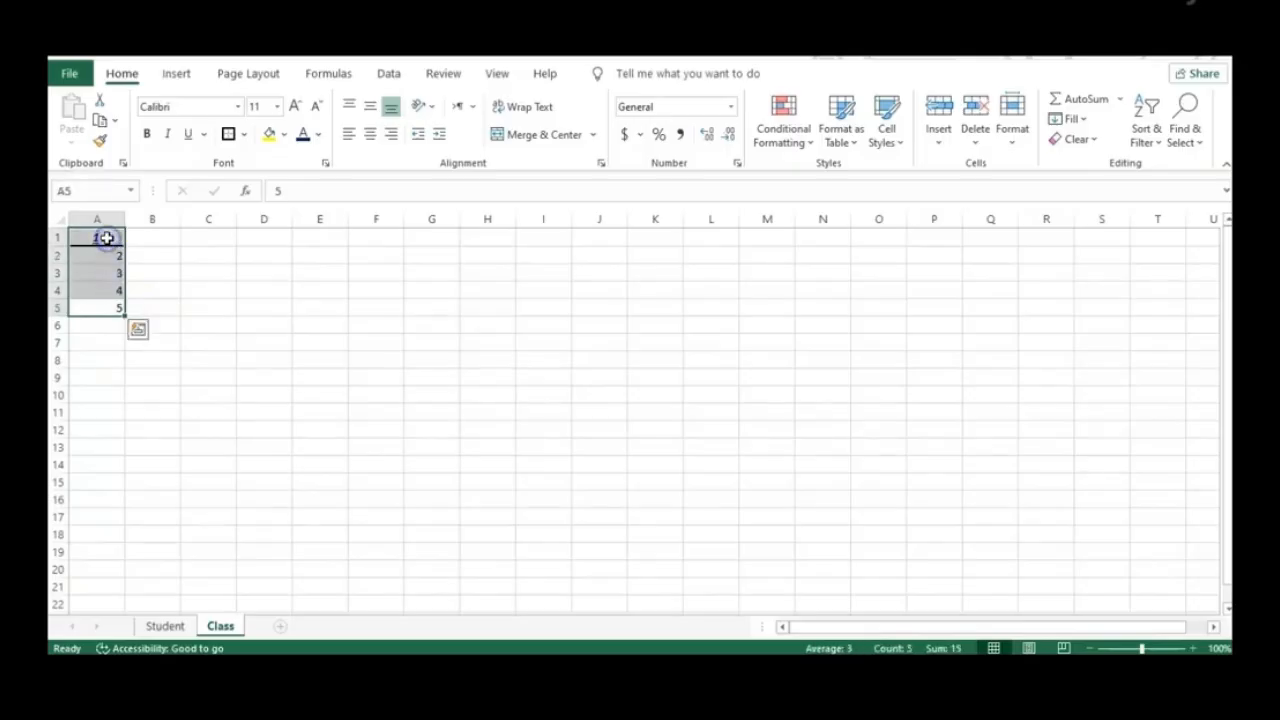
click(165, 304)
click(101, 237)
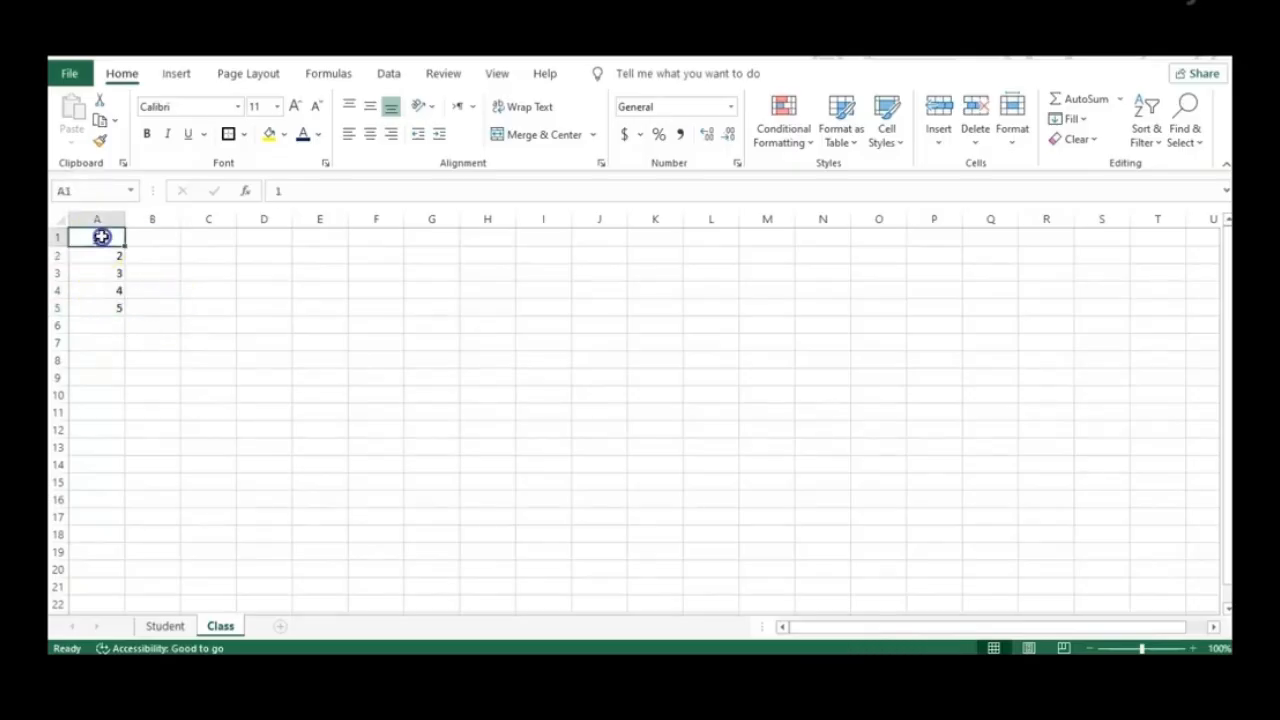
drag(101, 237, 104, 312)
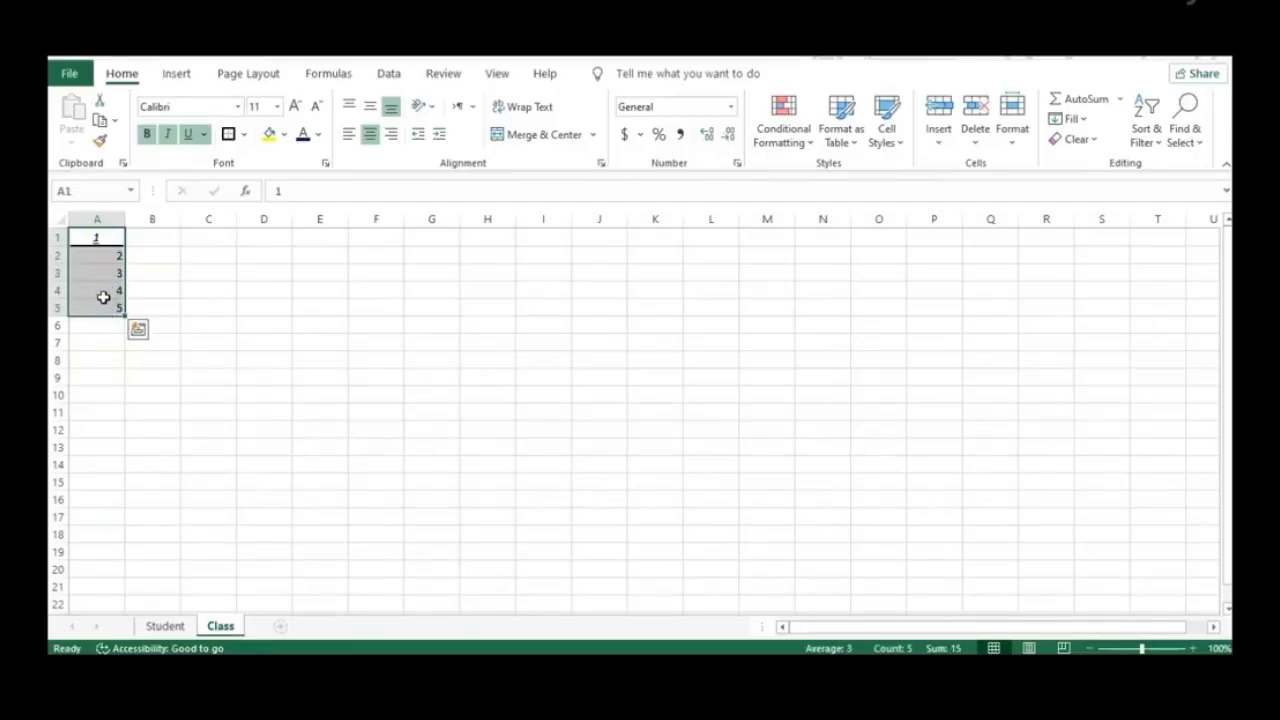
Open Format Cells with Ctrl+1, browse Currency, Date, Time and Number formats, then view Alignment
key(ctrl+1)
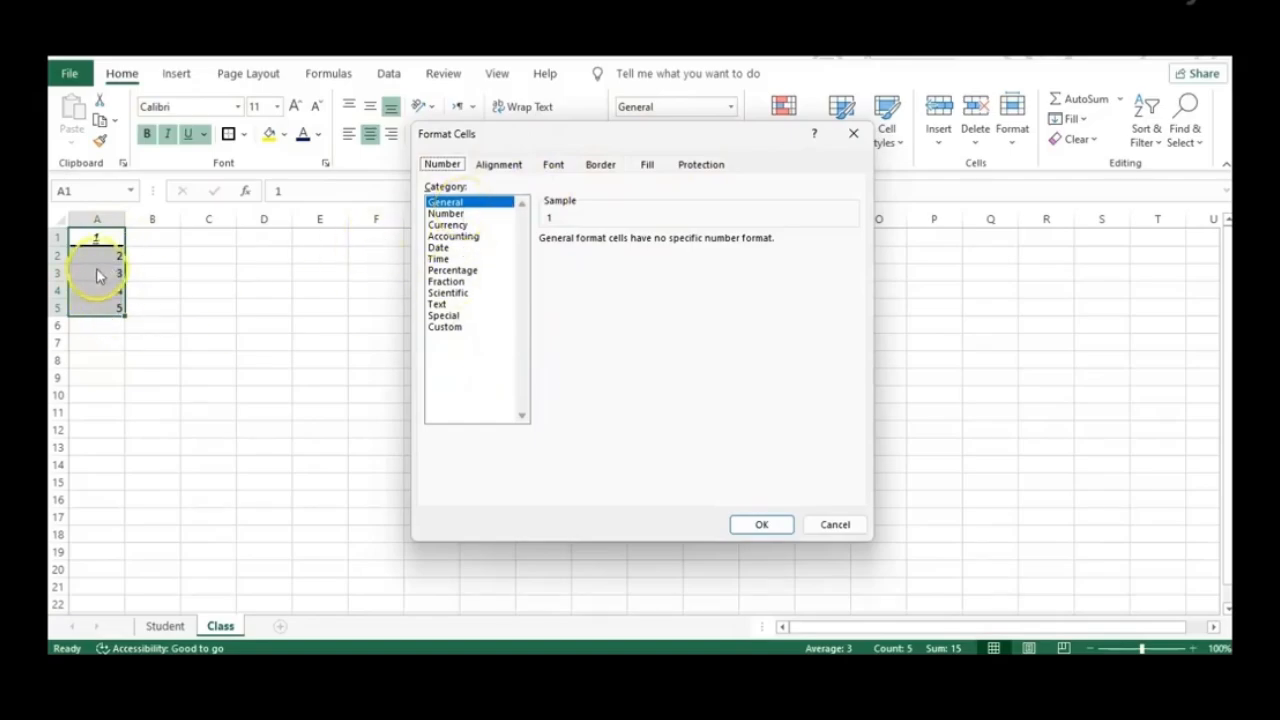
click(477, 226)
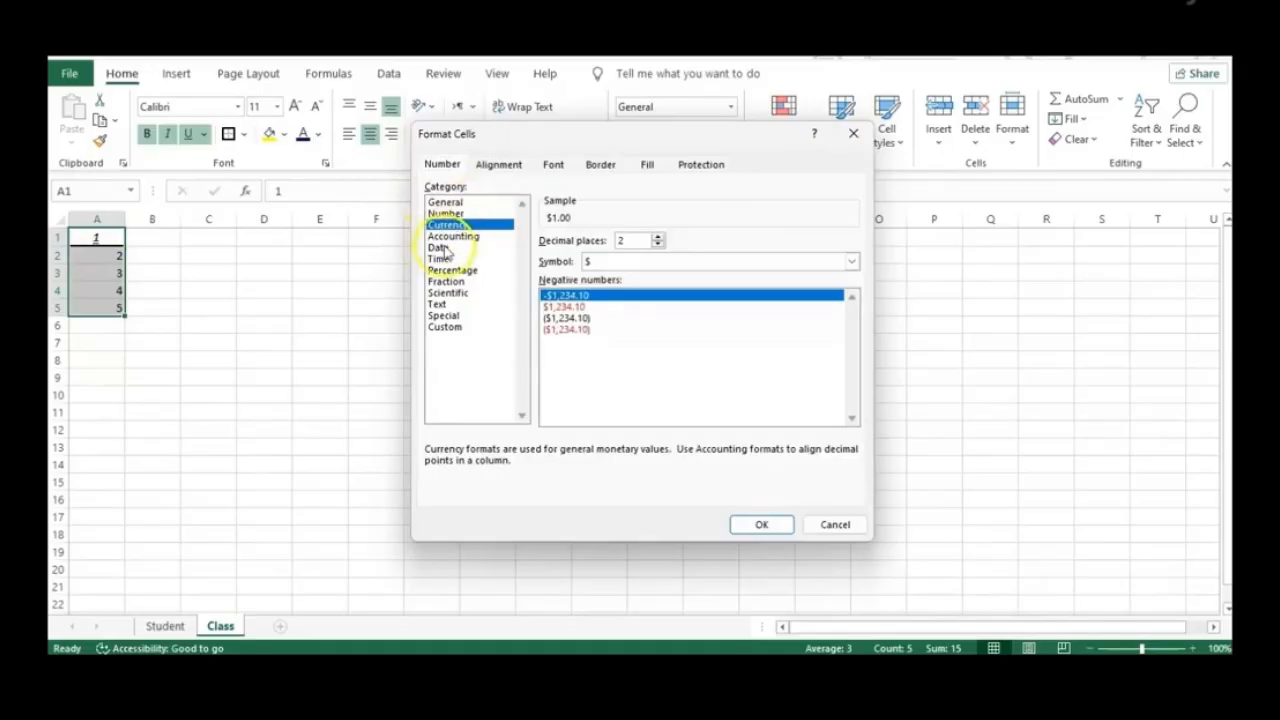
click(445, 248)
click(446, 259)
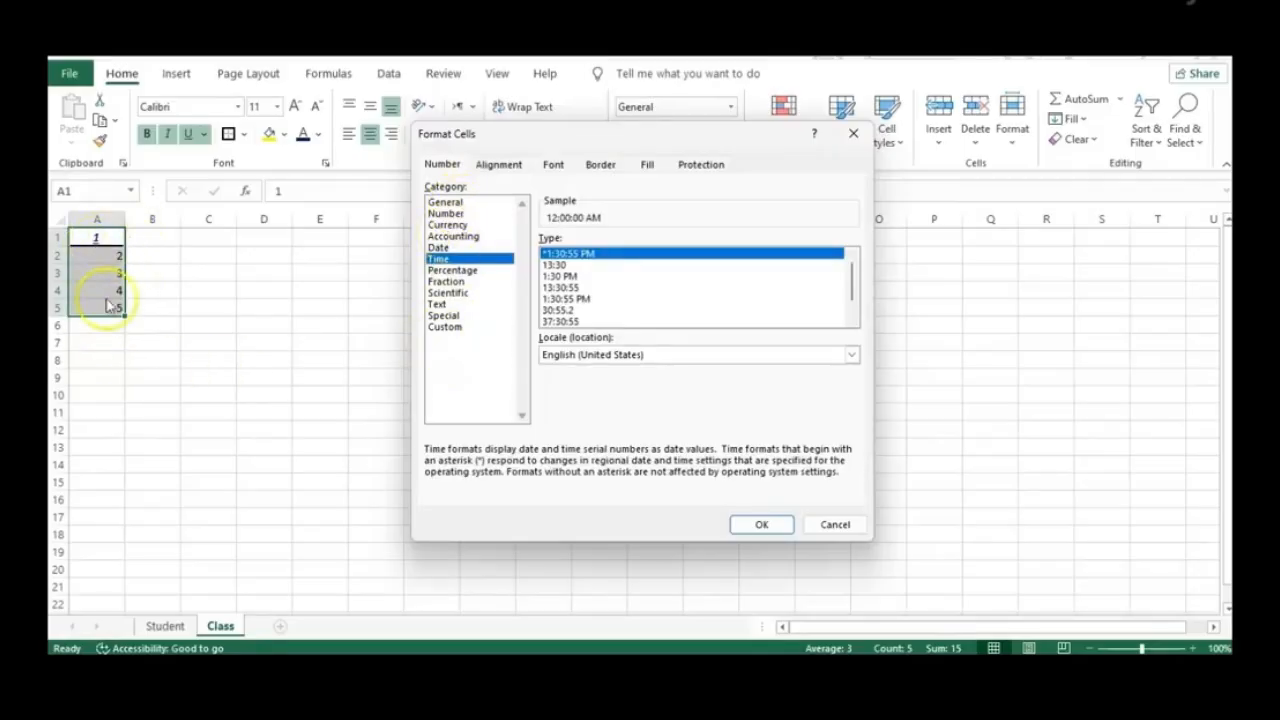
click(460, 213)
click(465, 225)
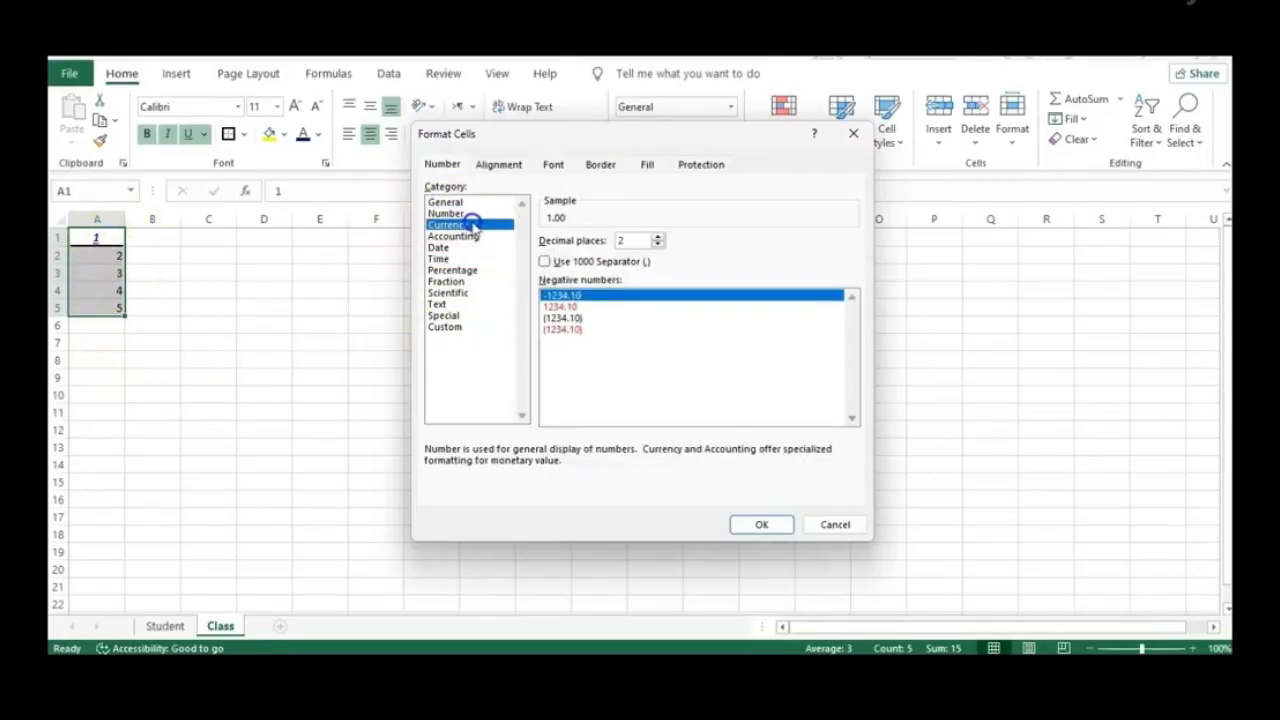
click(500, 165)
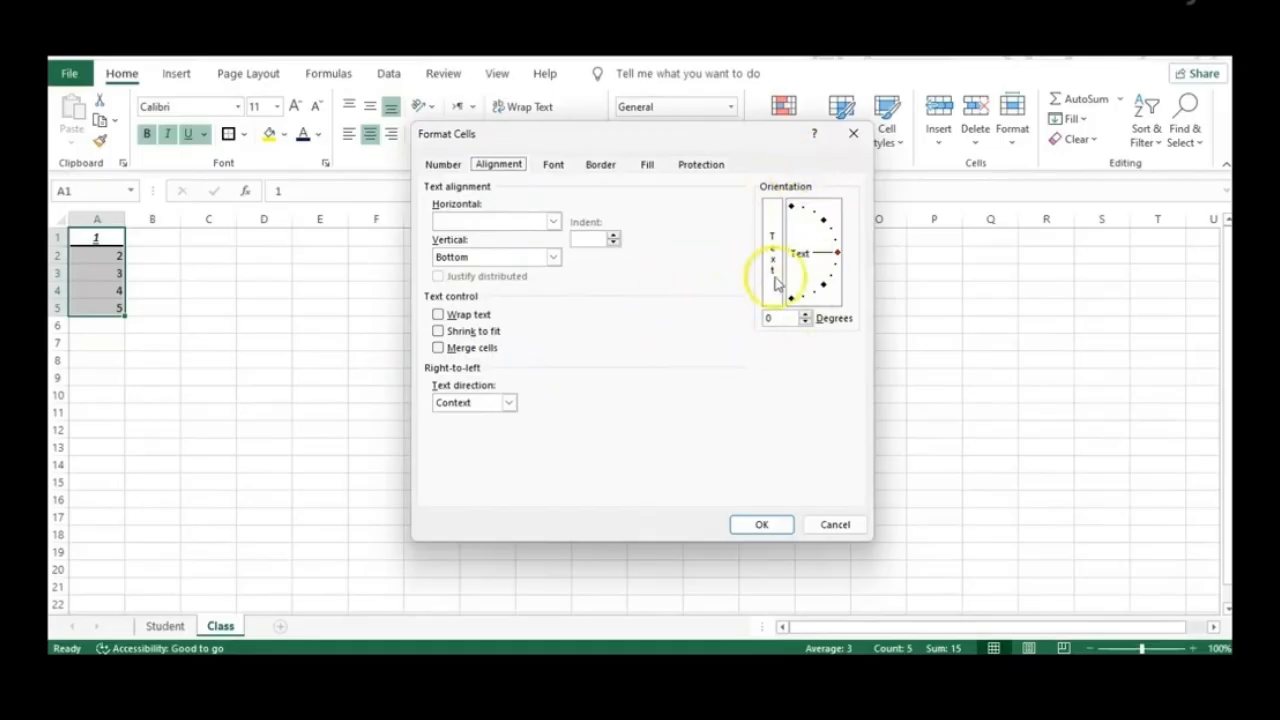
click(509, 404)
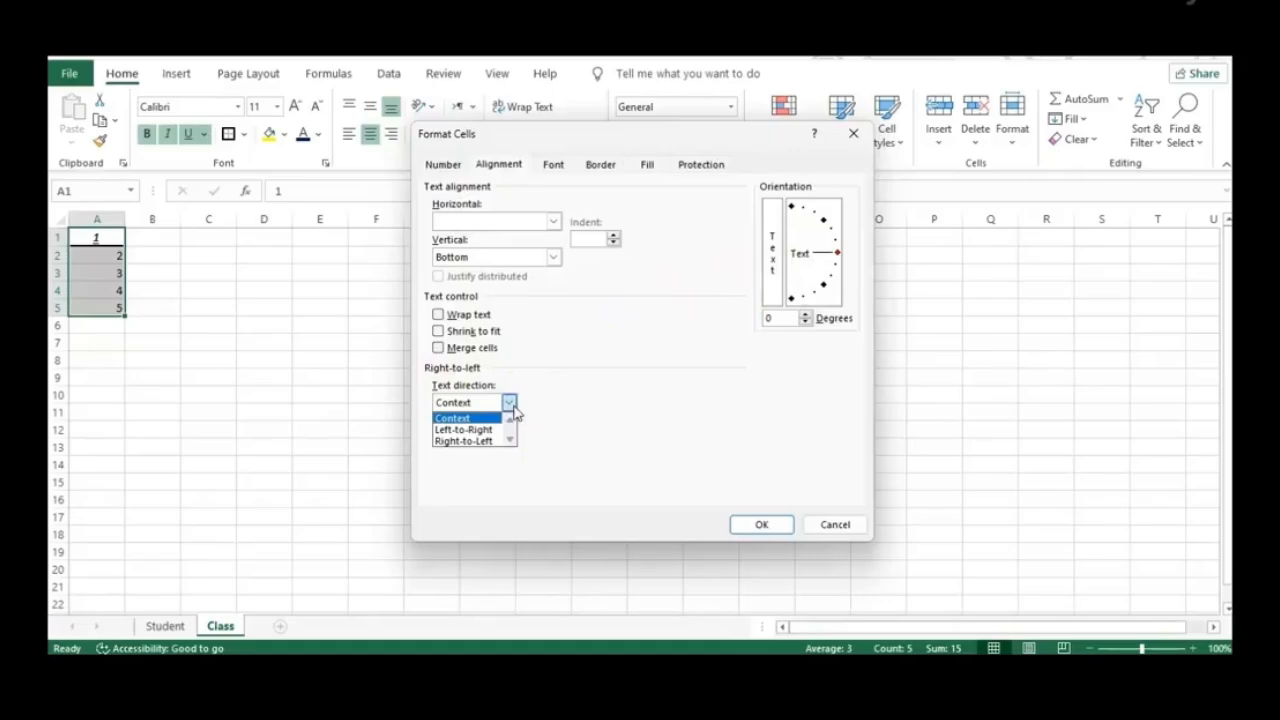
Set the font of A1:A5 to Andalus
click(621, 322)
click(551, 165)
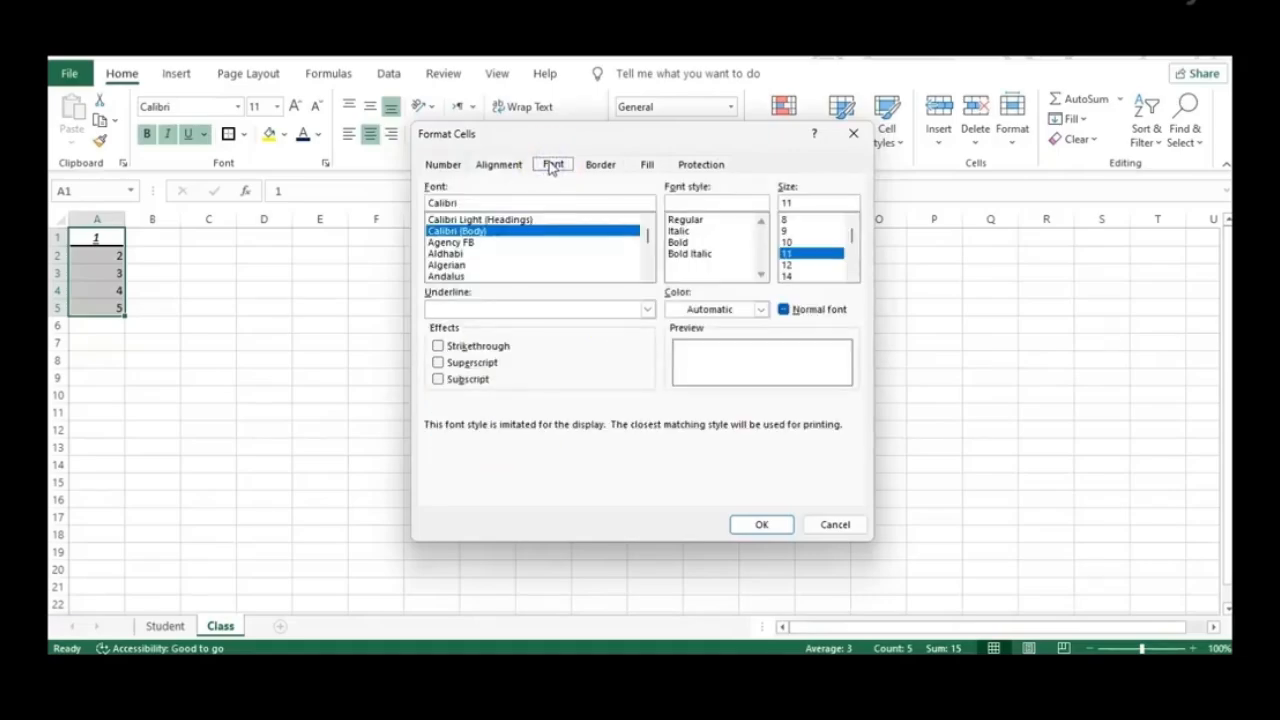
mouse_move(647, 237)
mouse_down()
mouse_move(643, 271)
mouse_move(646, 228)
mouse_up()
click(447, 276)
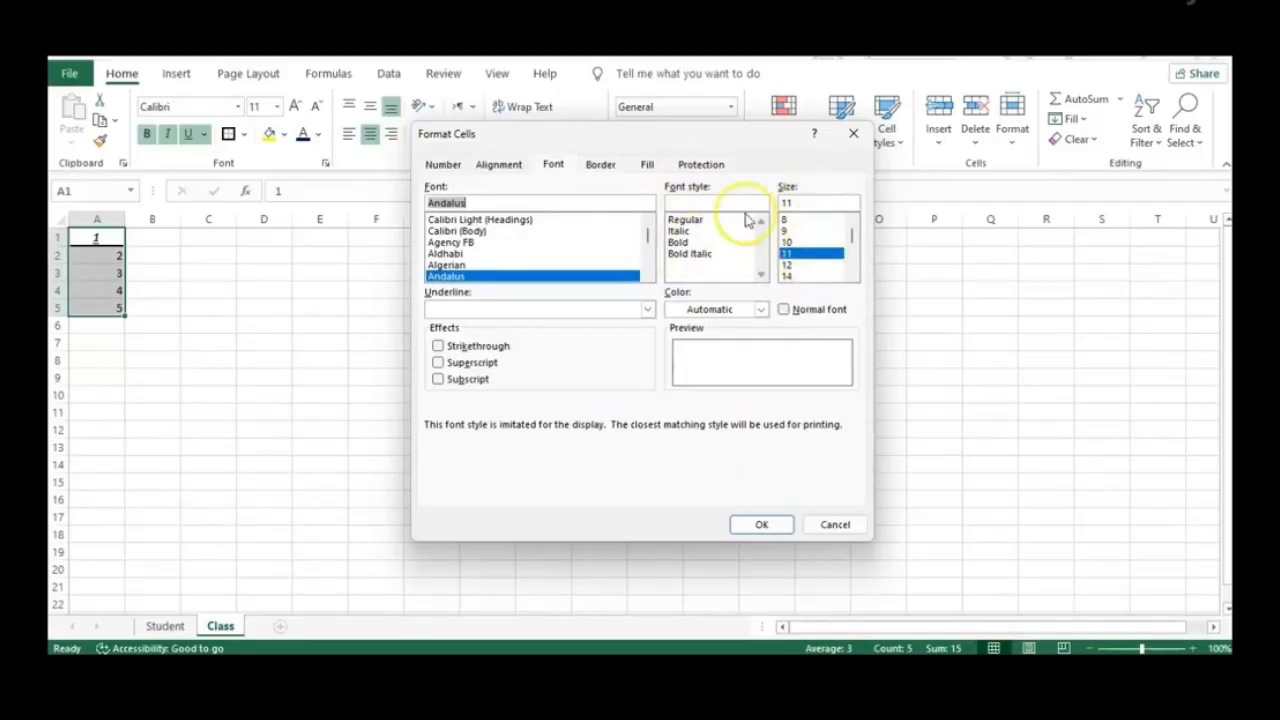
Give A1:A5 a light peach fill and choose the Currency number format
click(598, 165)
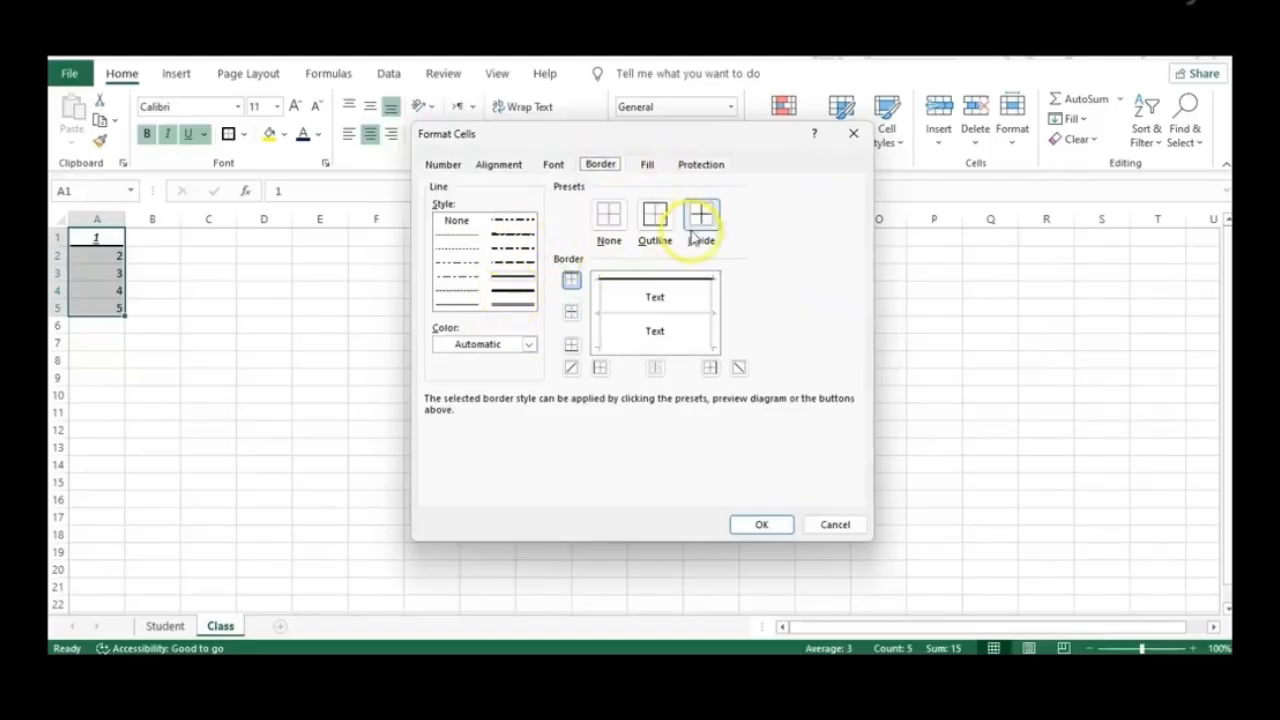
click(647, 165)
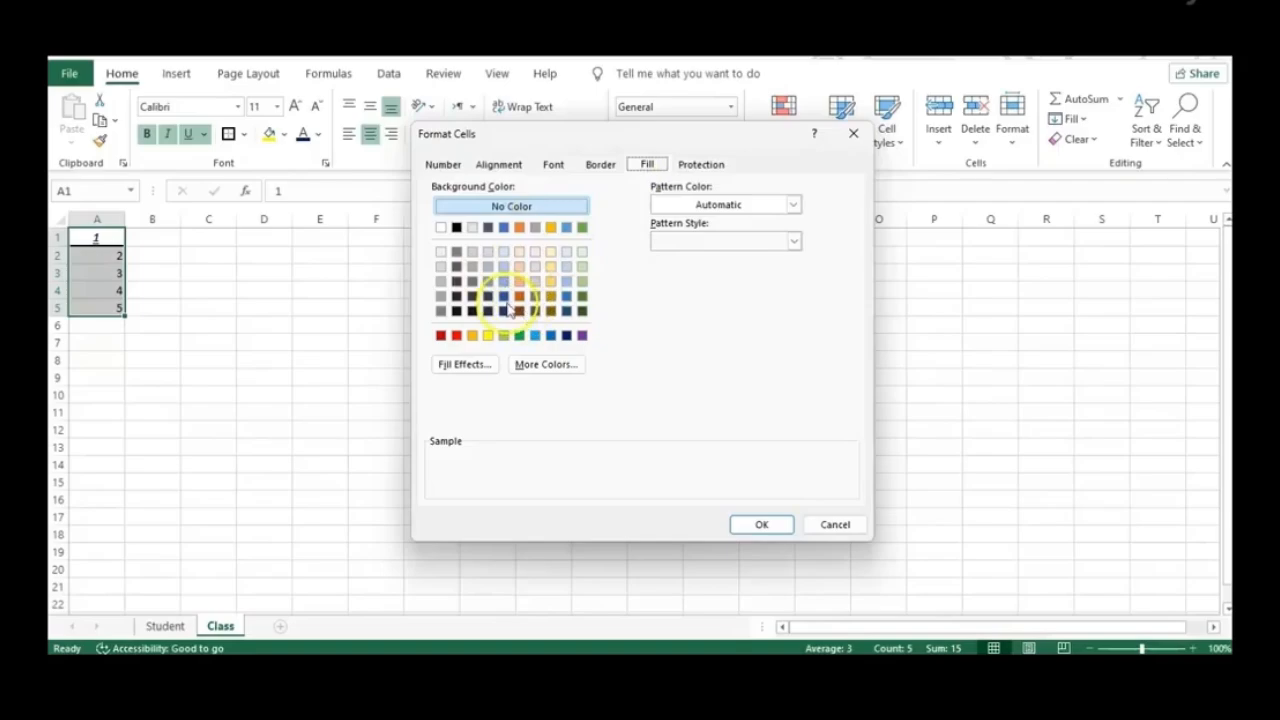
click(519, 254)
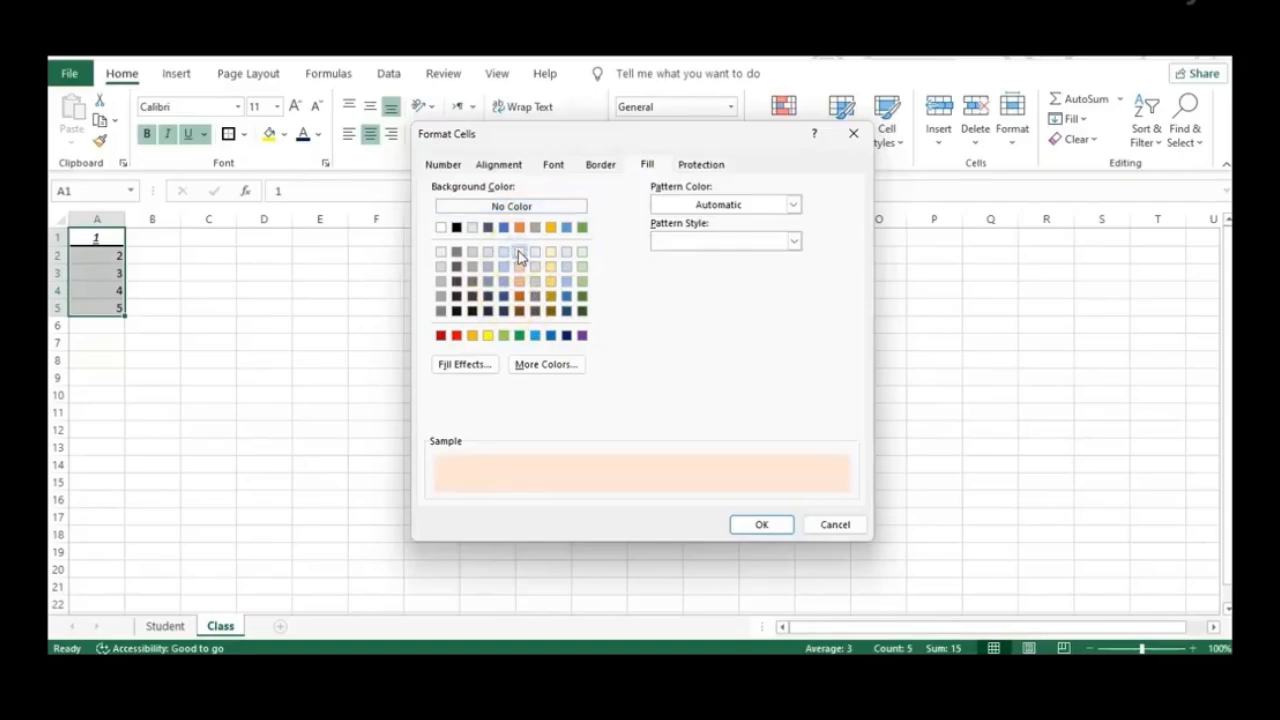
click(701, 165)
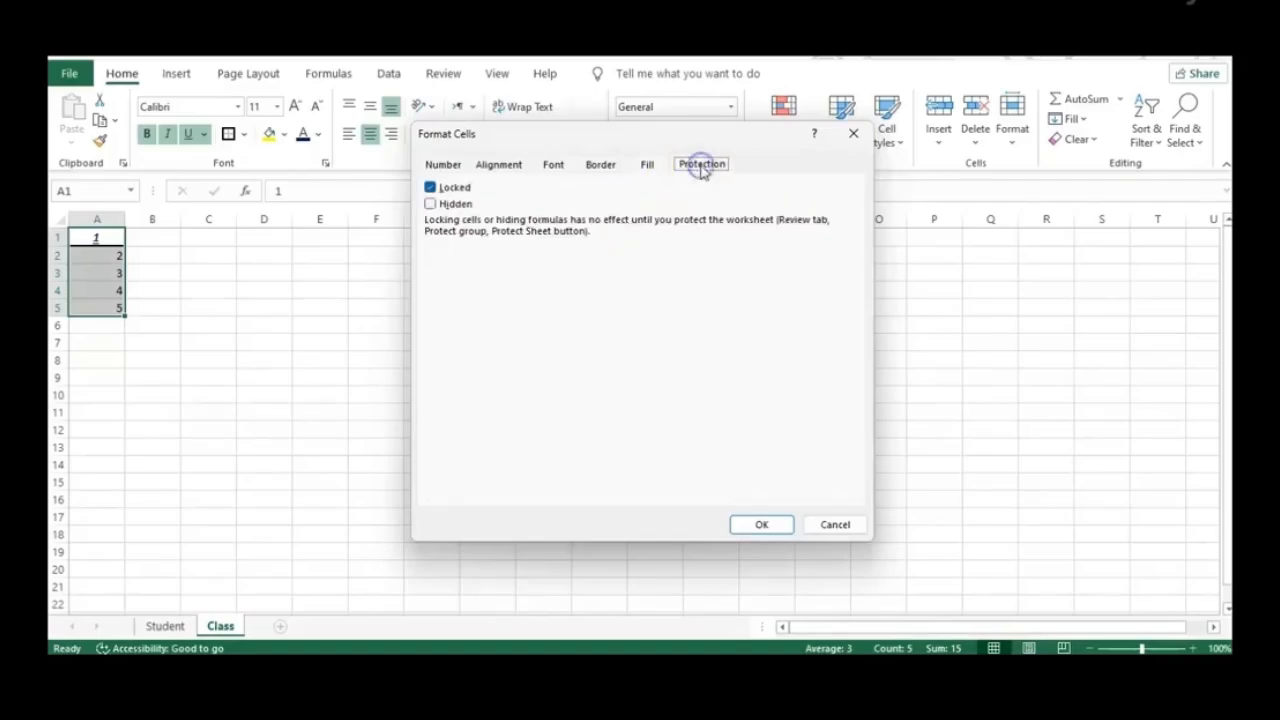
click(443, 164)
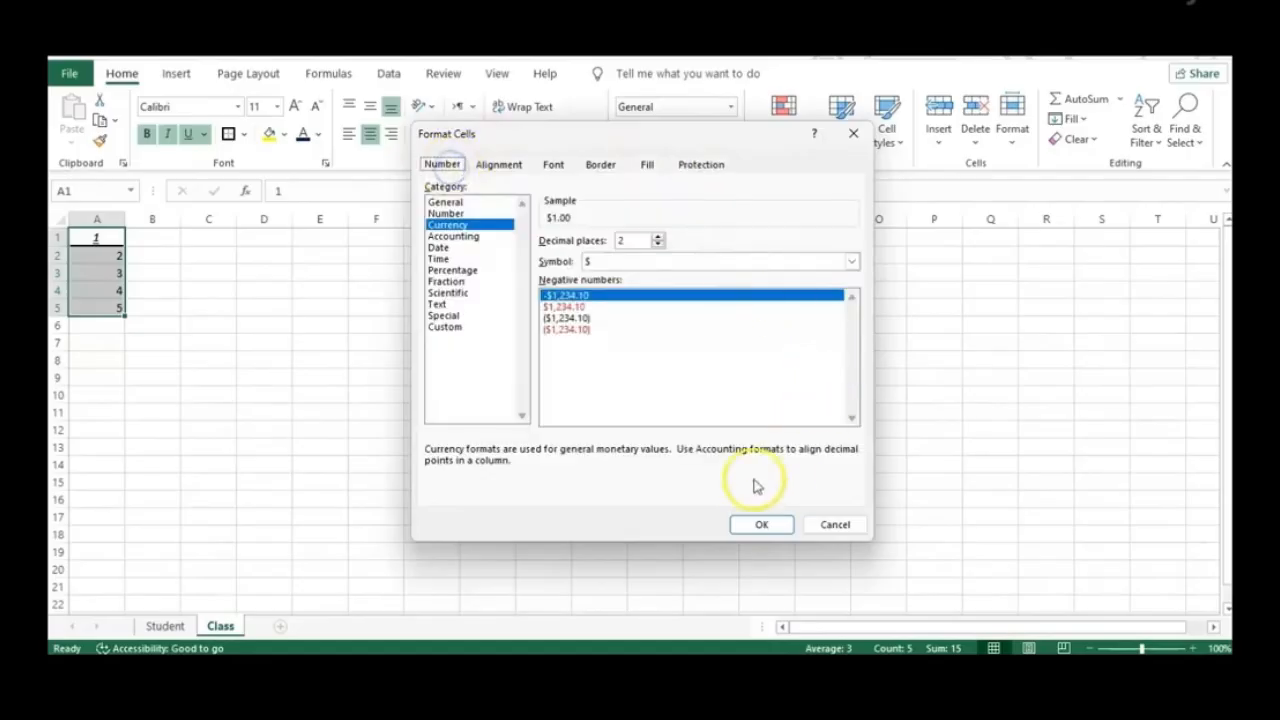
Apply the pending formatting to A1:A5 and check cell A2's format
click(739, 525)
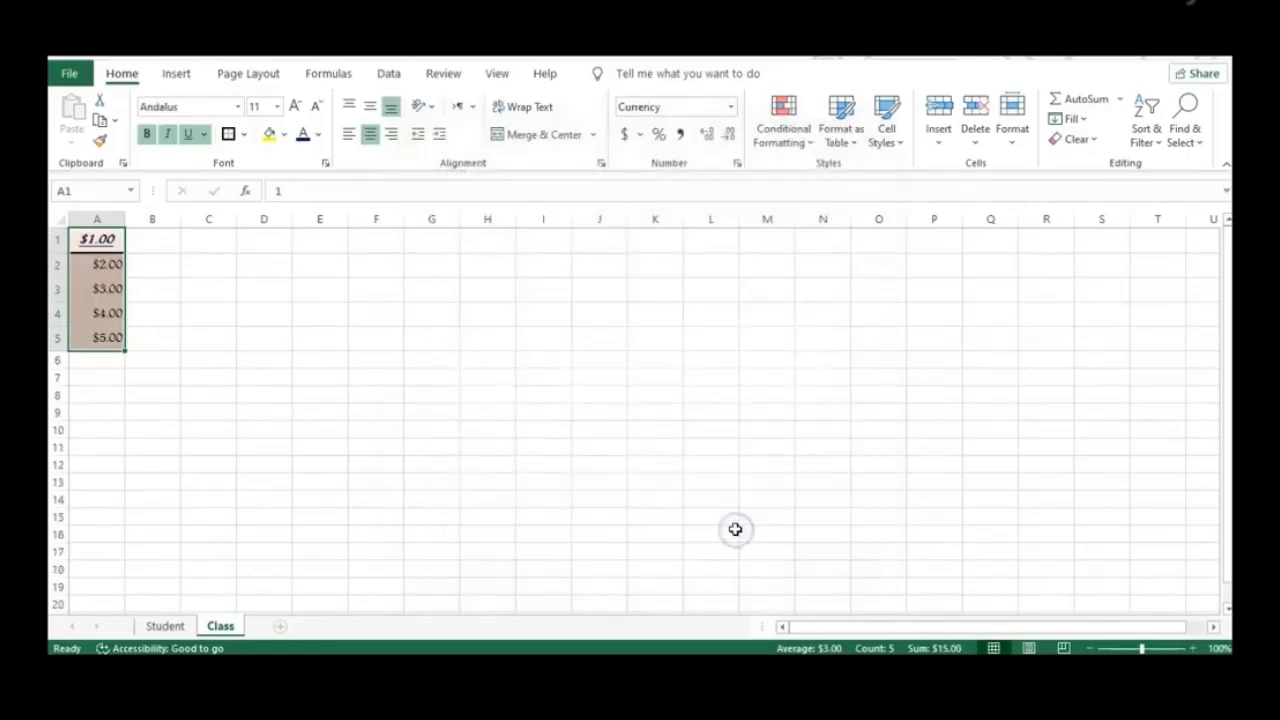
click(186, 400)
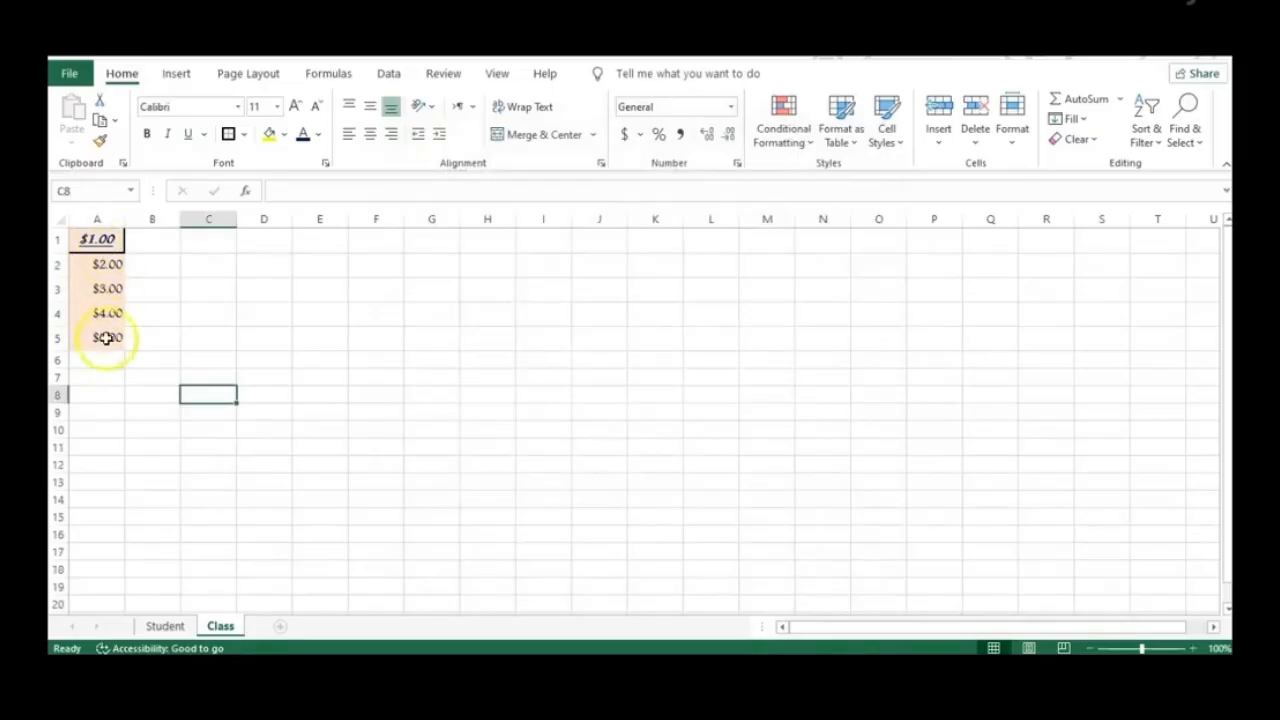
click(96, 266)
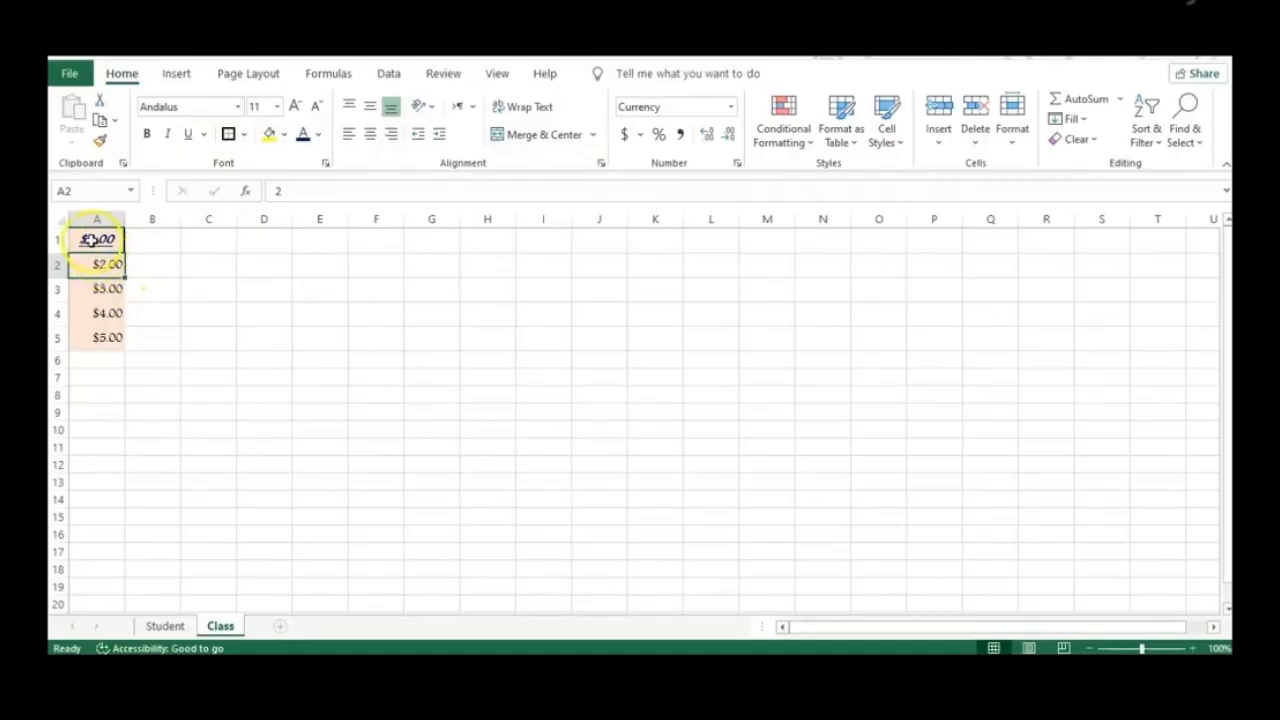
Give A1:A5 the Number format so they read 1.00 through 5.00
drag(111, 337, 113, 246)
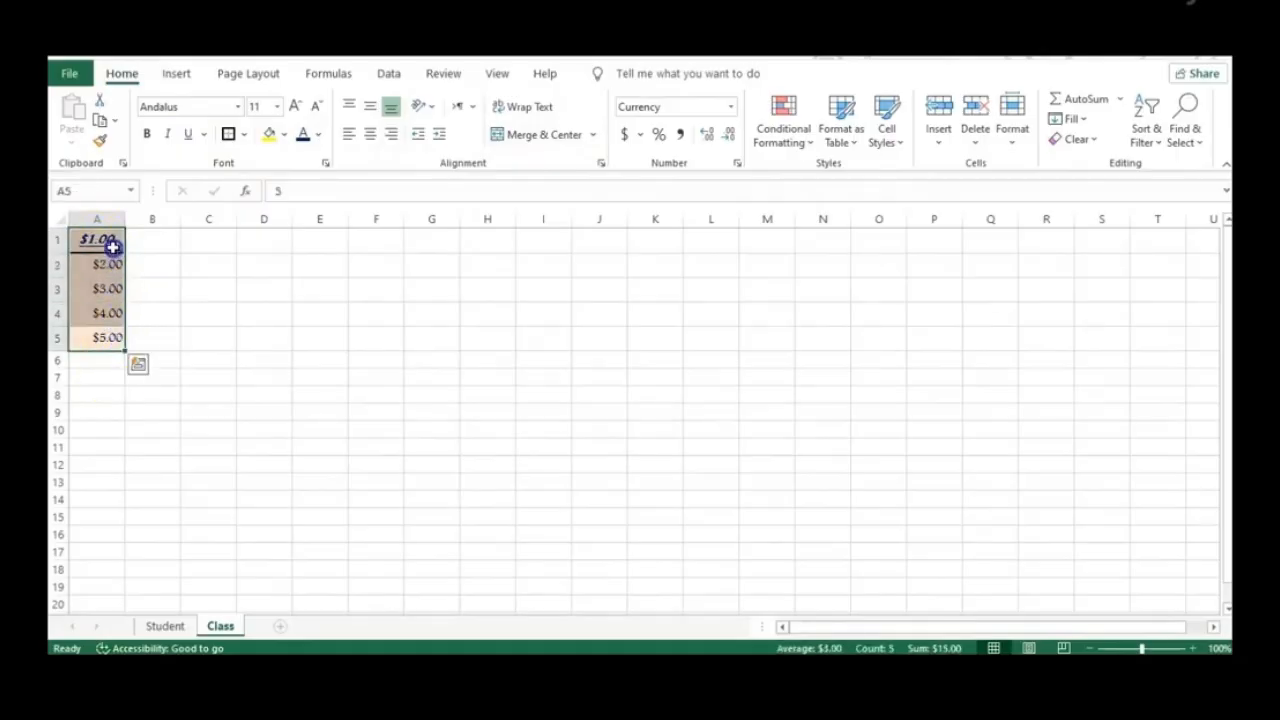
click(731, 108)
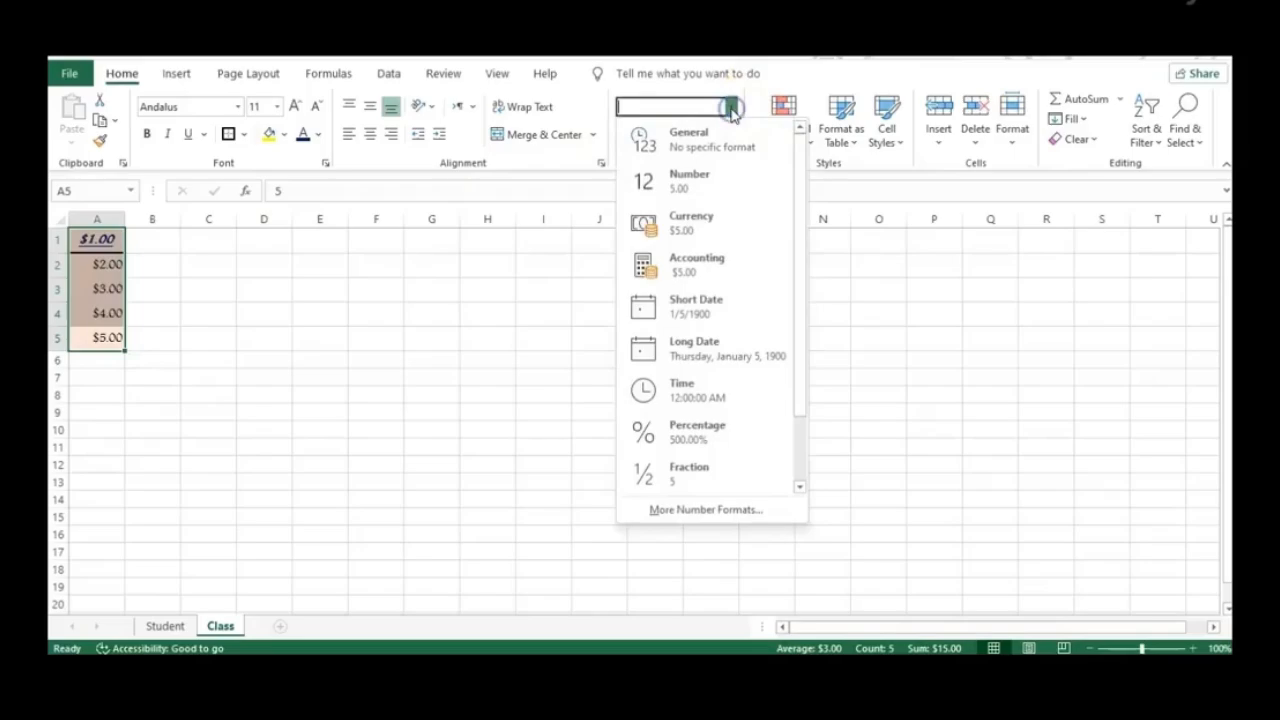
click(700, 187)
click(463, 371)
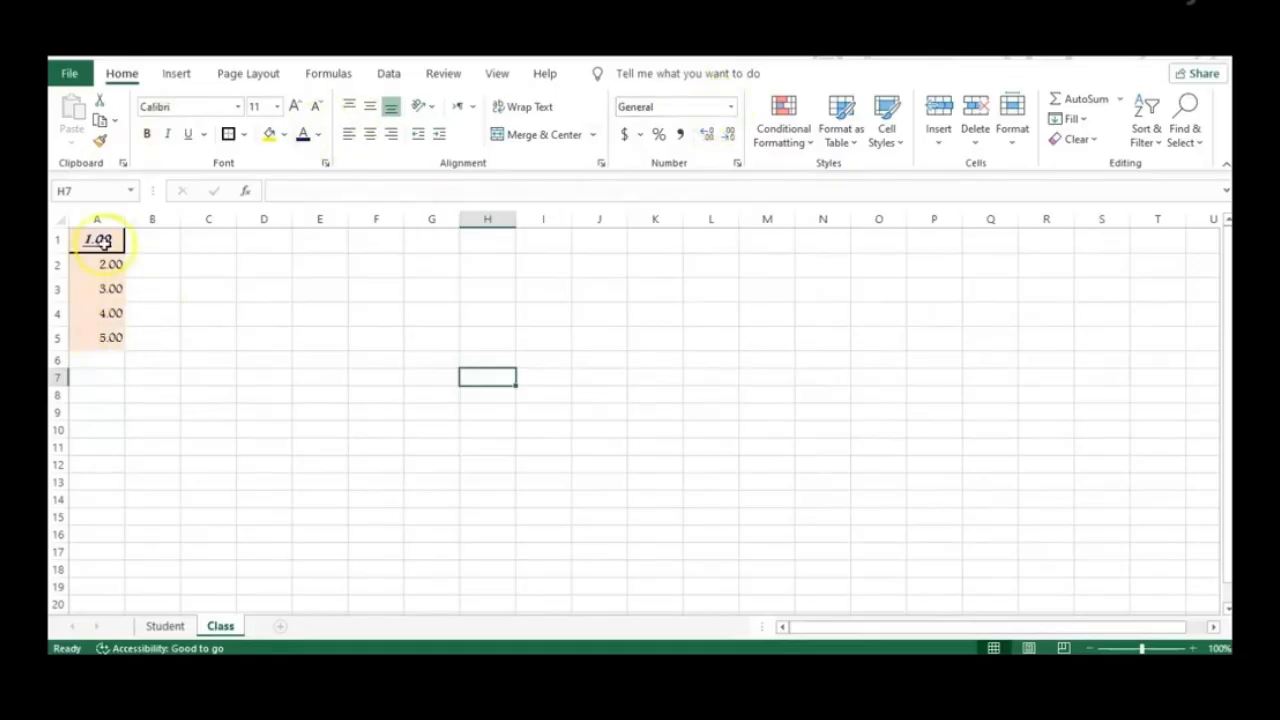
click(171, 340)
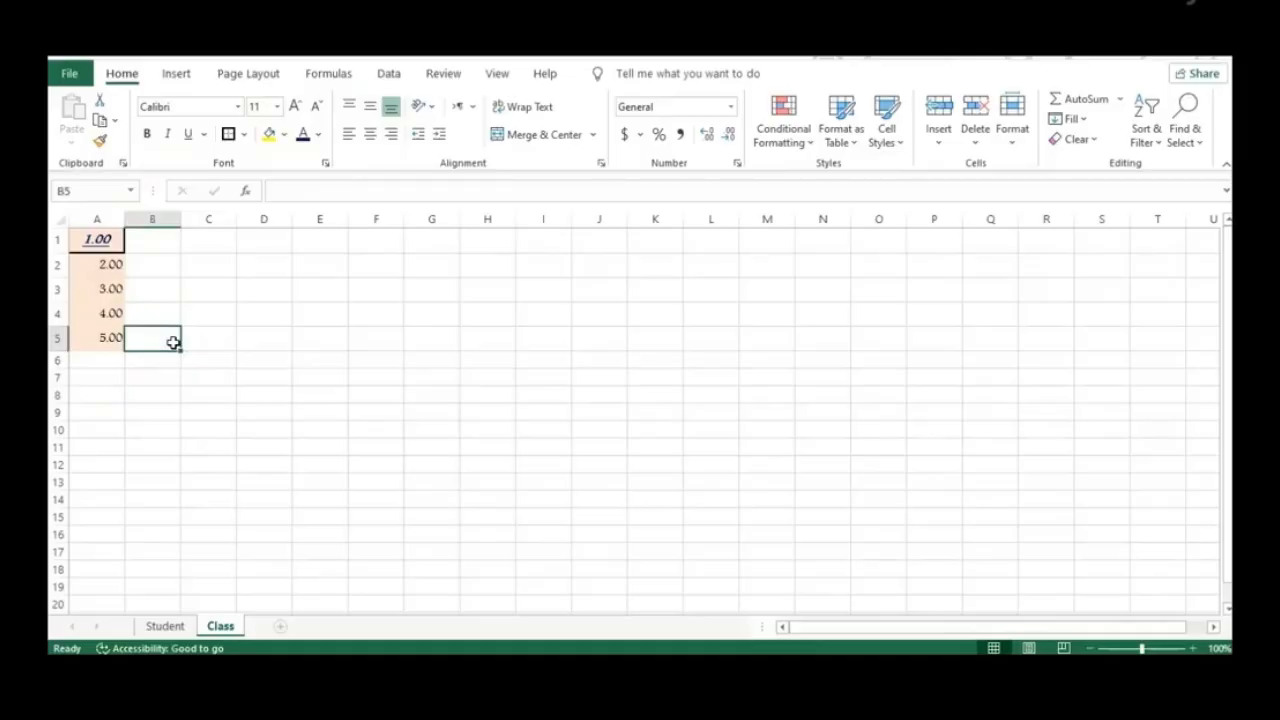
click(320, 247)
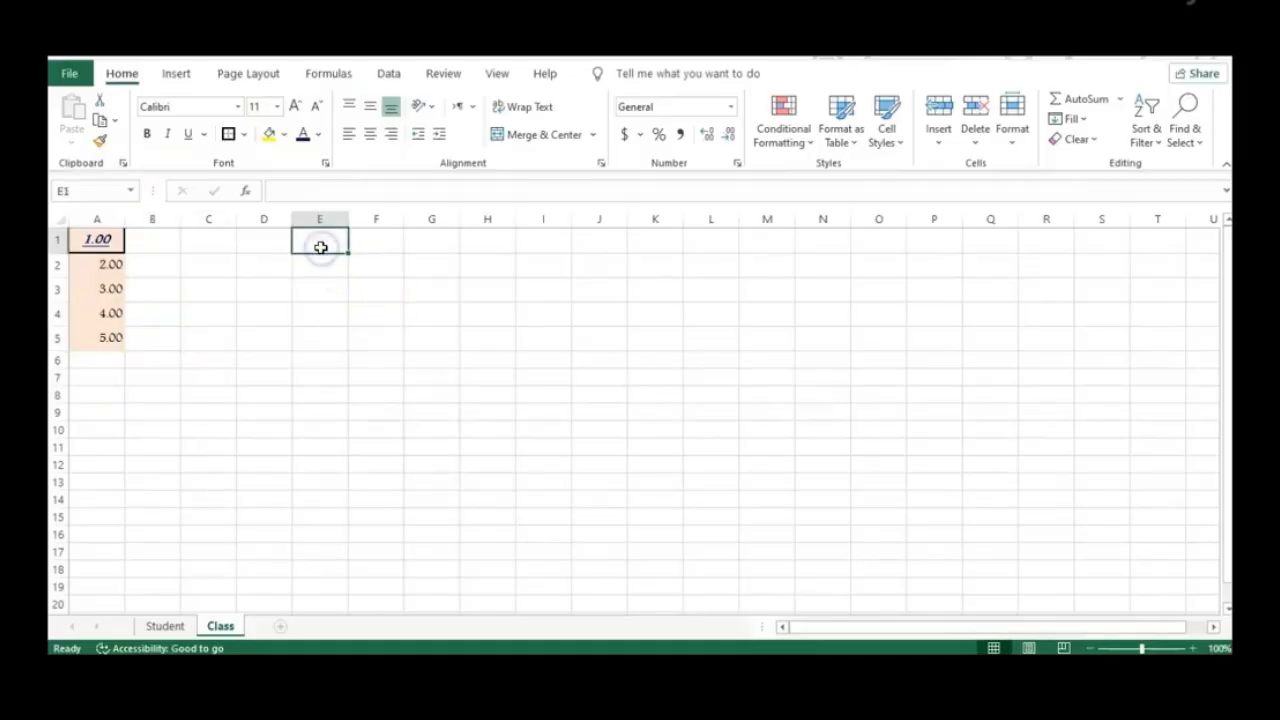
Enter Sunday in E1 and AutoFill down to E6 for Sunday through Friday
text(sunday)
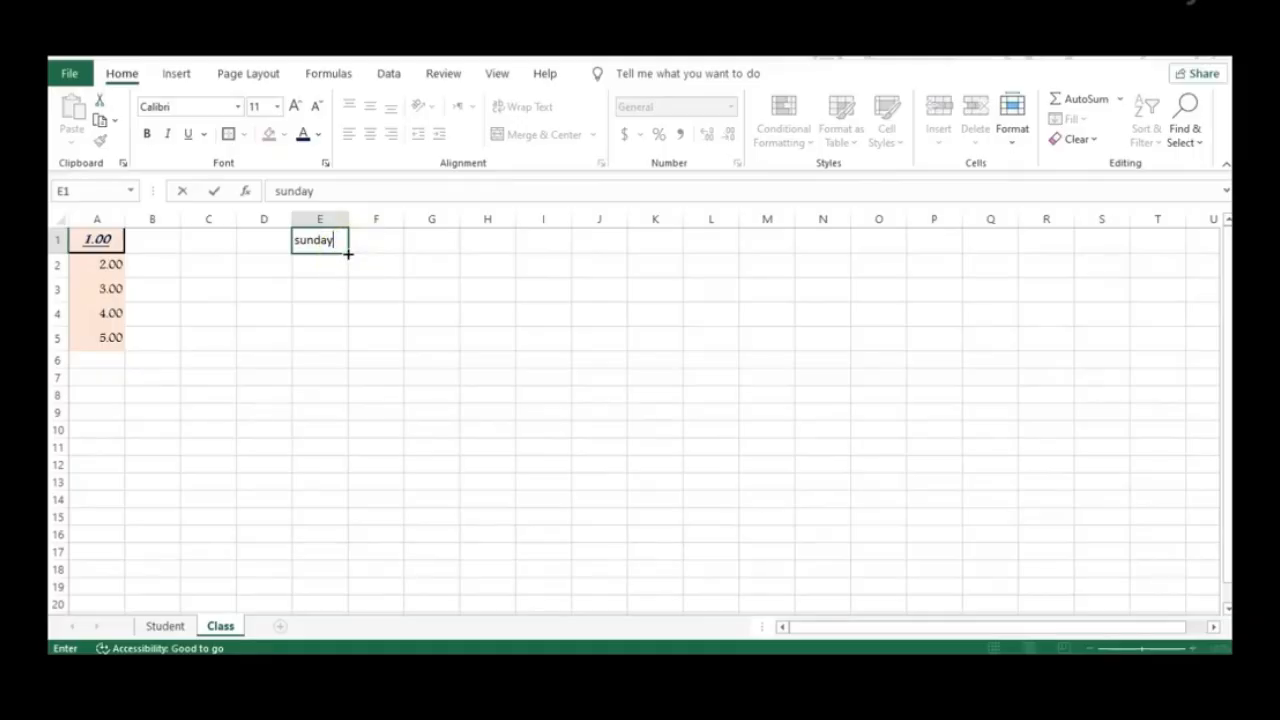
drag(348, 254, 343, 373)
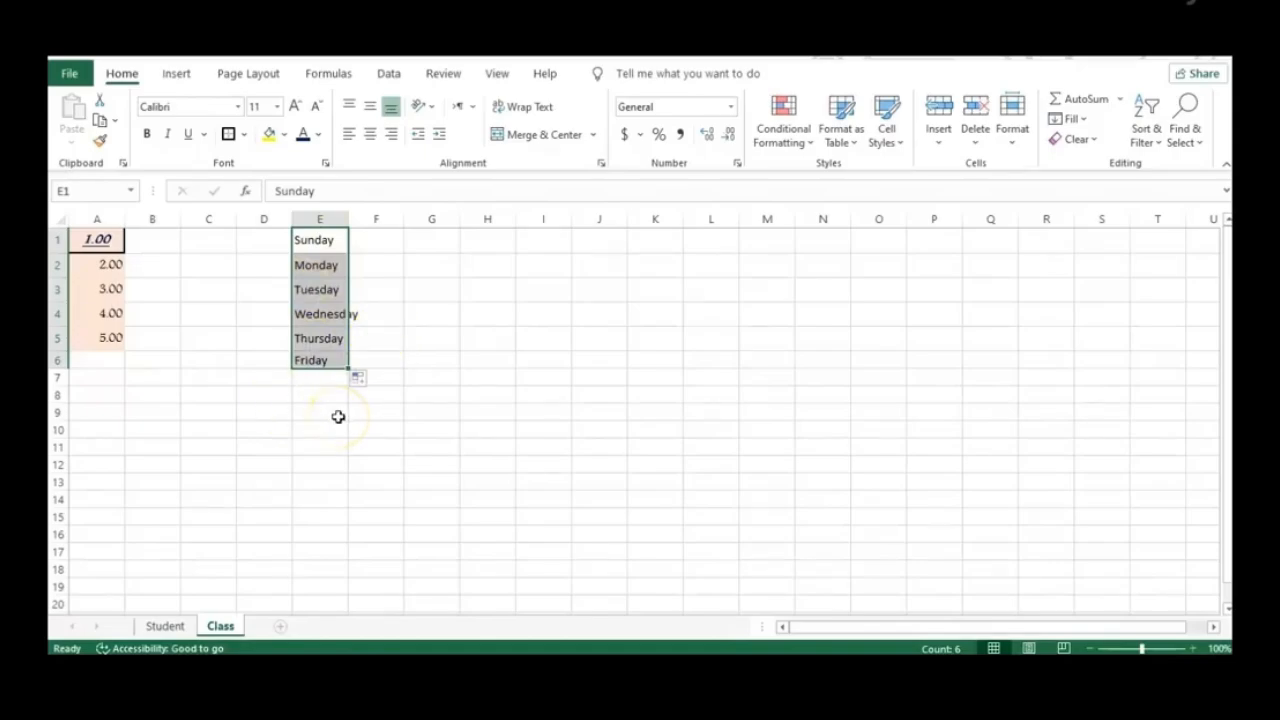
click(330, 410)
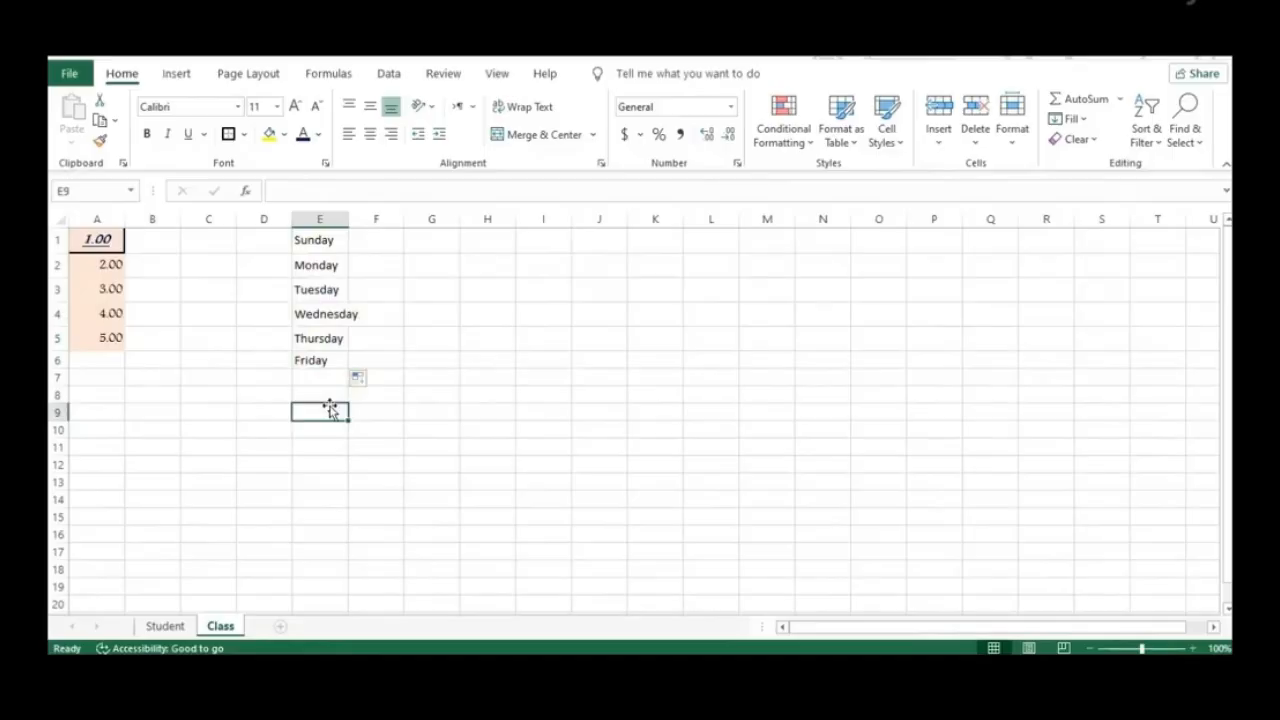
Go to Excel Options > Advanced, scroll to General, and launch Edit Custom Lists
click(69, 74)
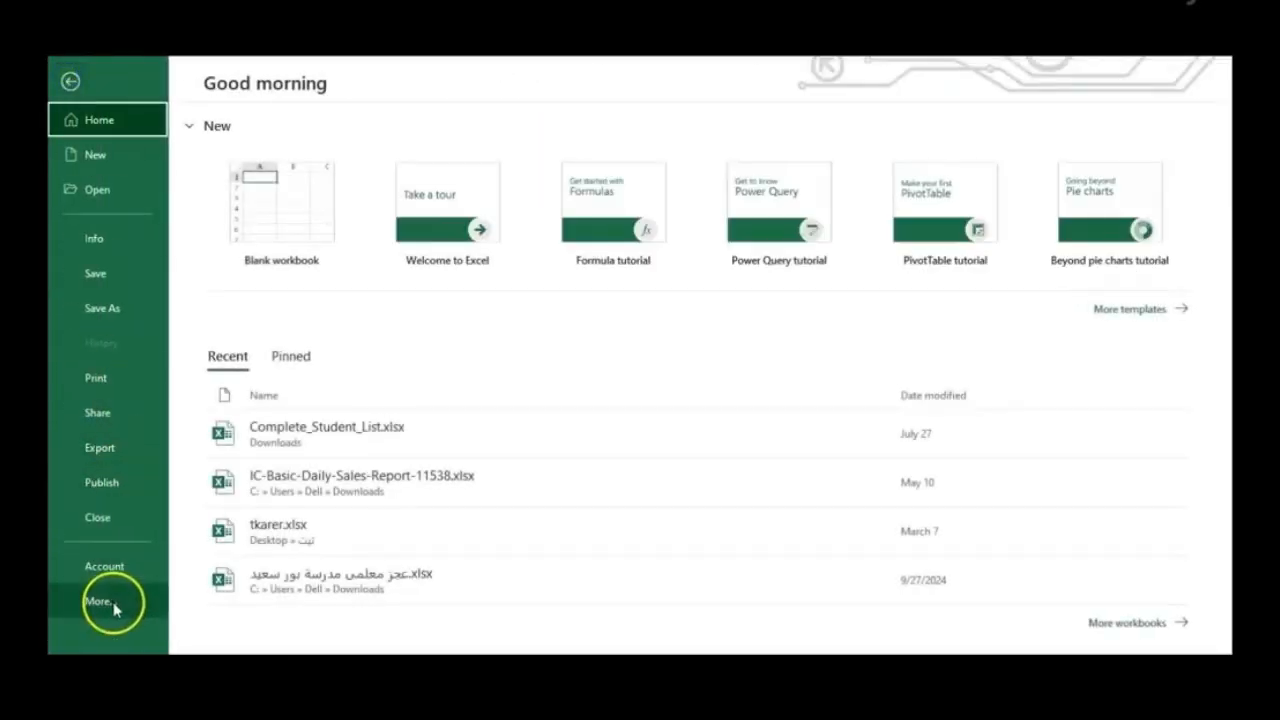
click(119, 602)
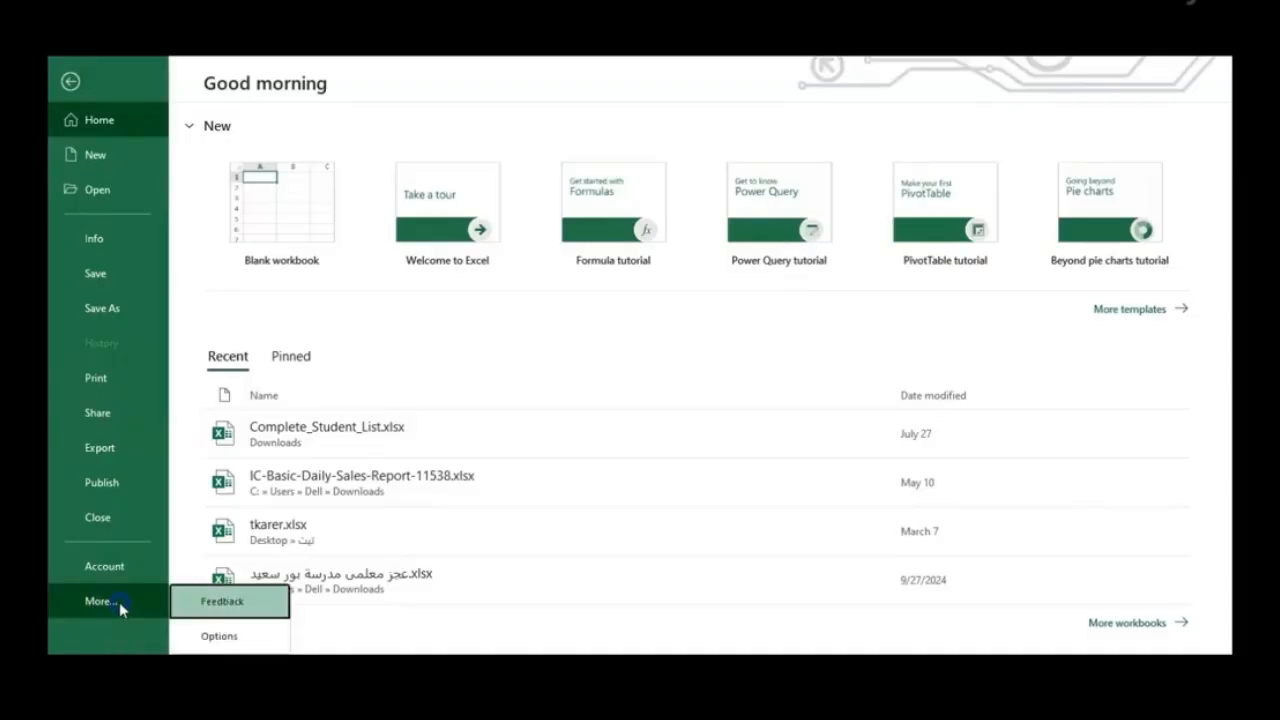
click(222, 637)
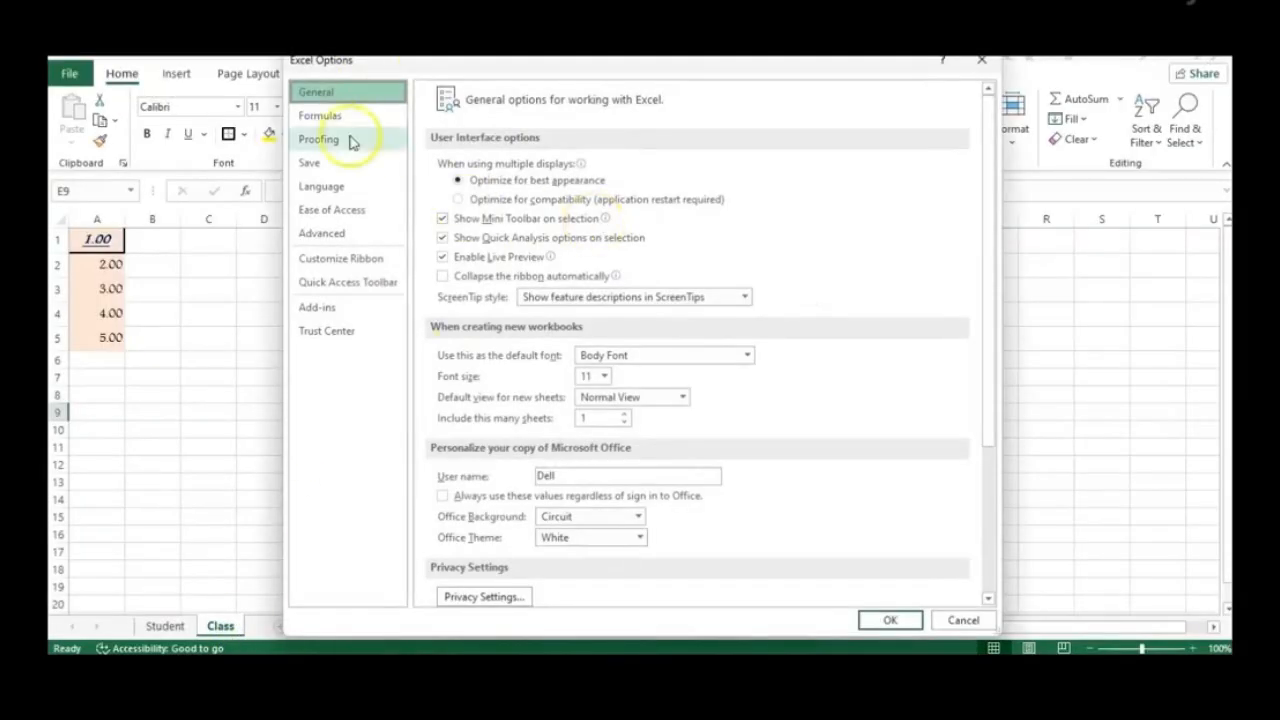
click(328, 244)
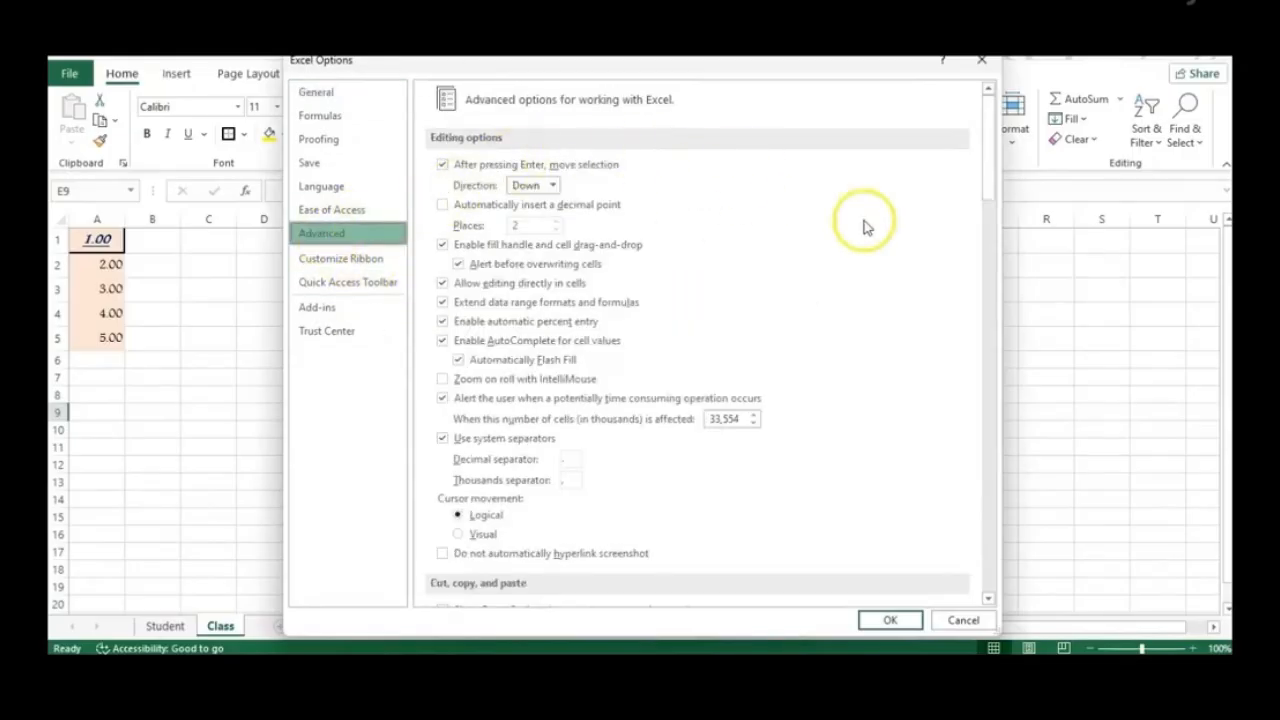
click(444, 247)
click(484, 248)
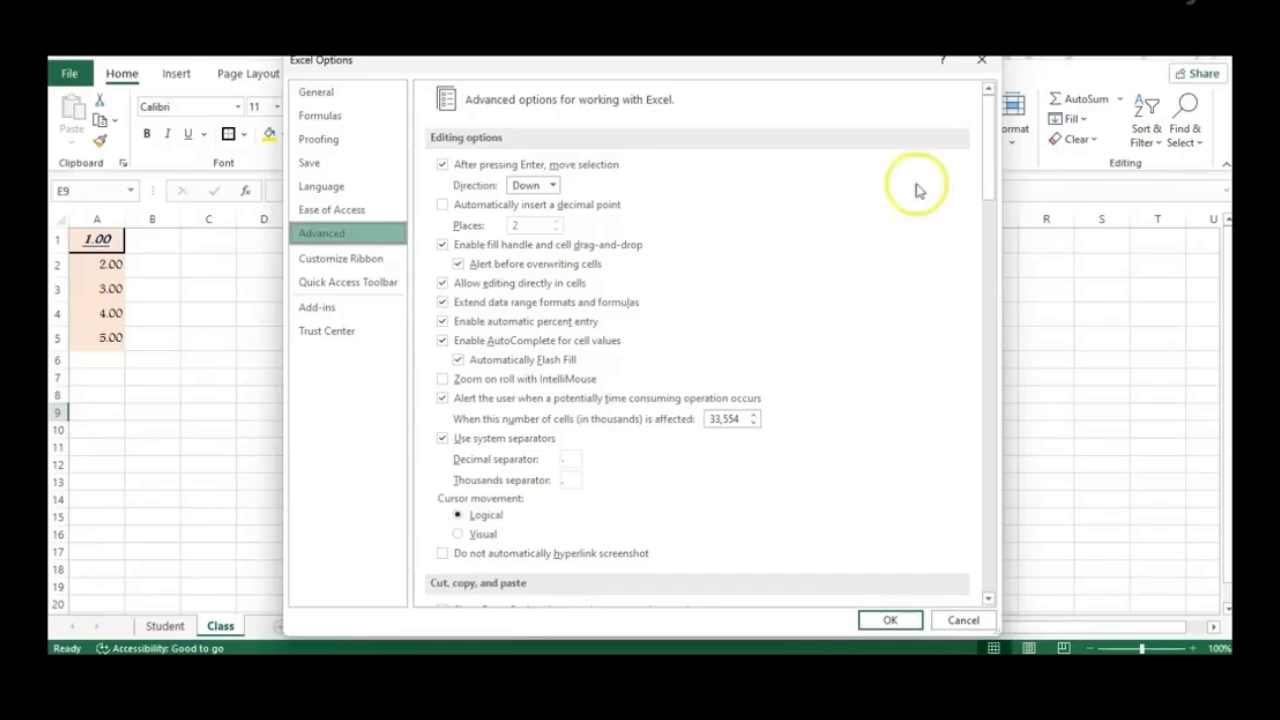
drag(992, 170, 994, 530)
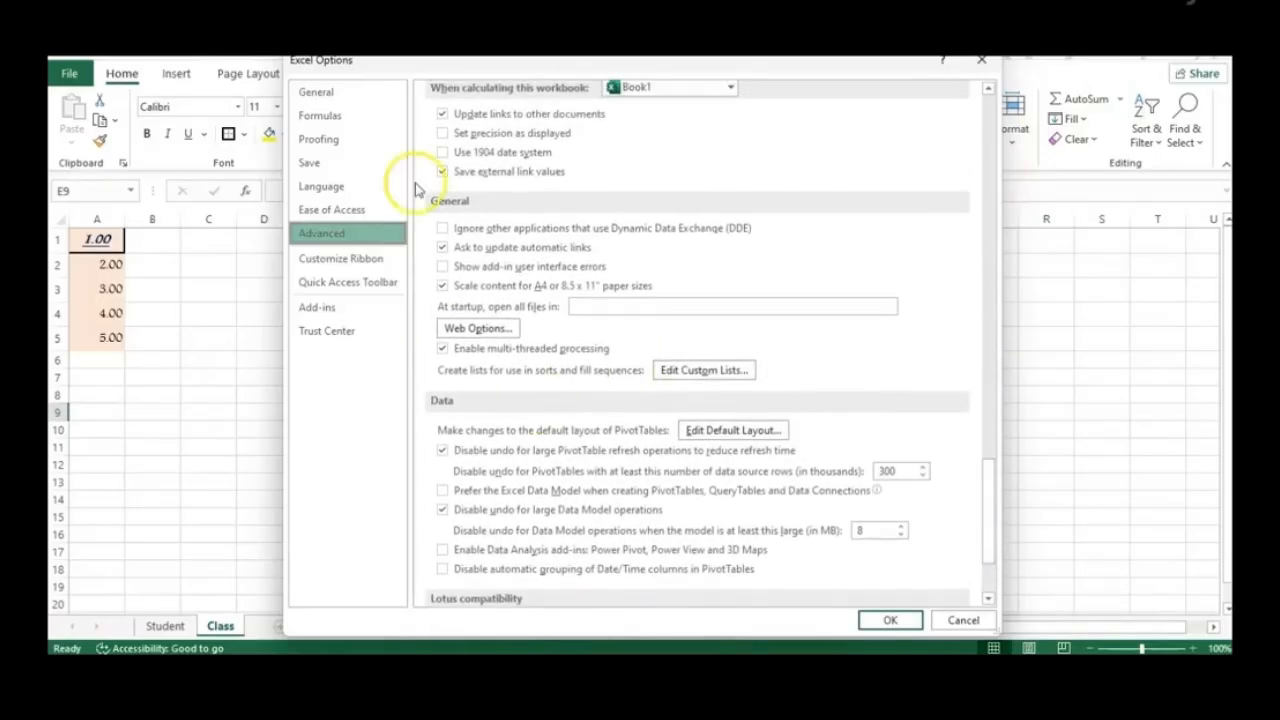
click(727, 371)
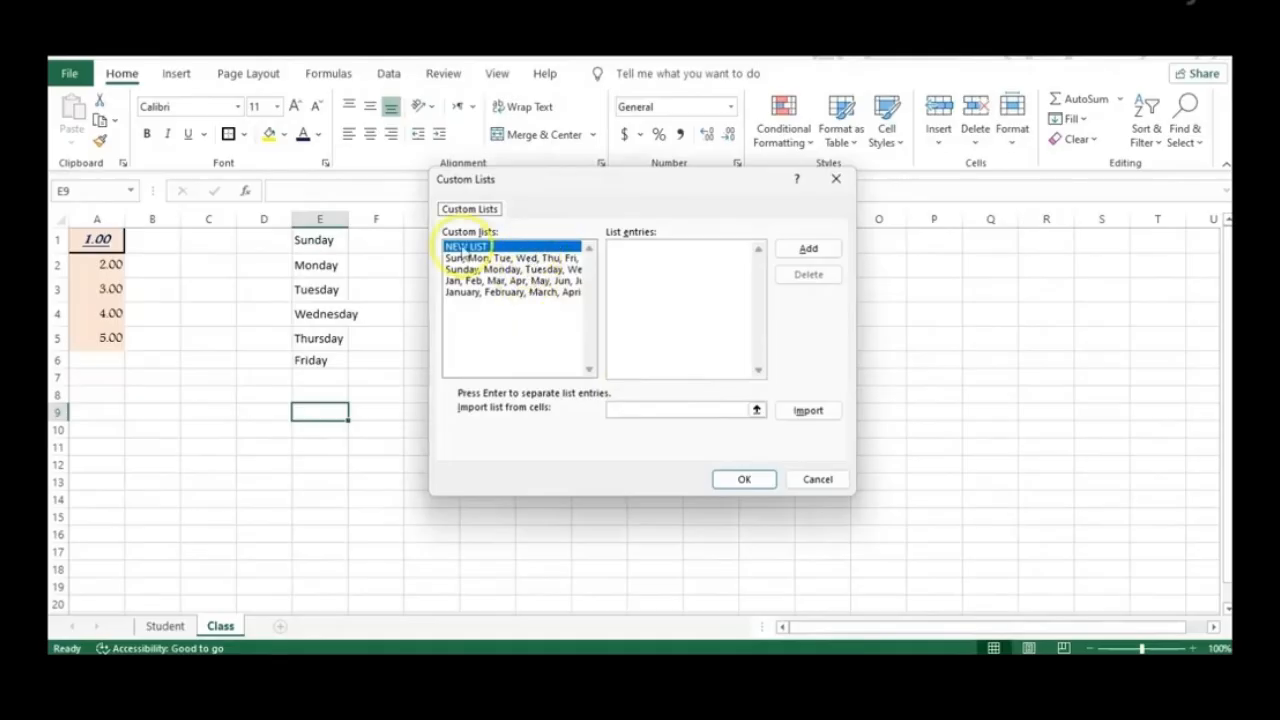
Add four first names as a new custom list and save the Excel Options
click(664, 266)
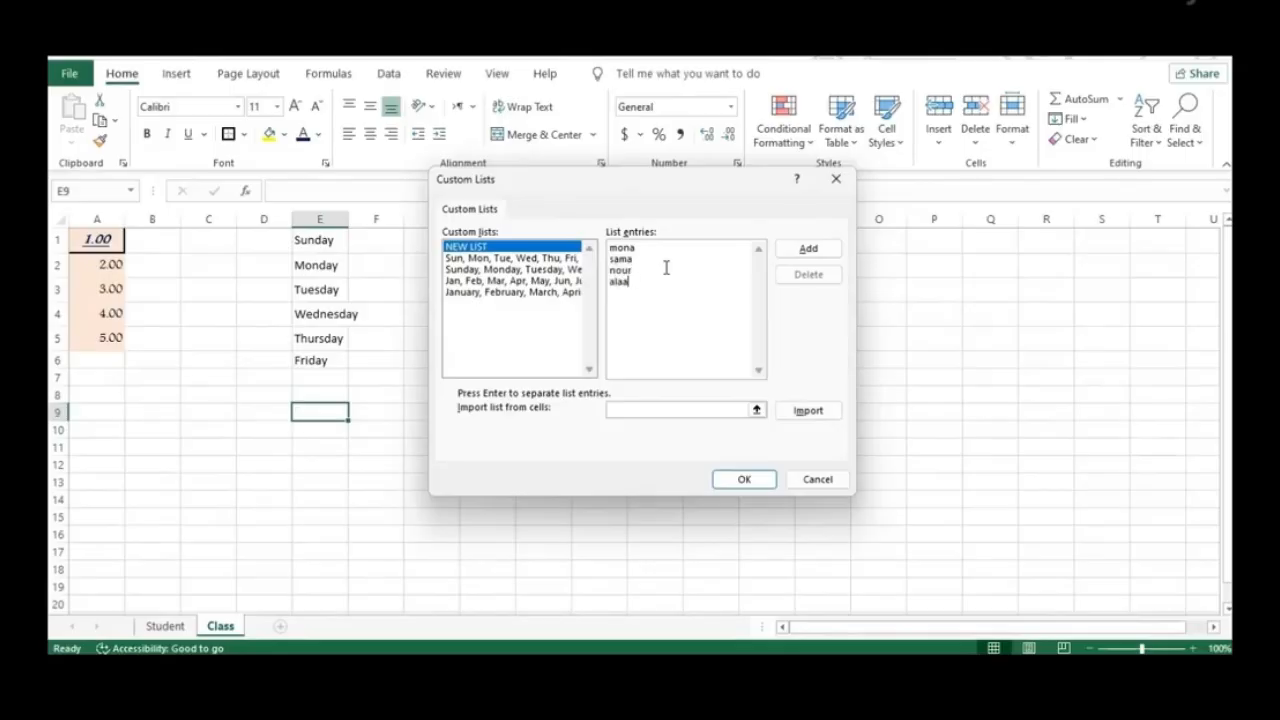
click(680, 318)
click(808, 248)
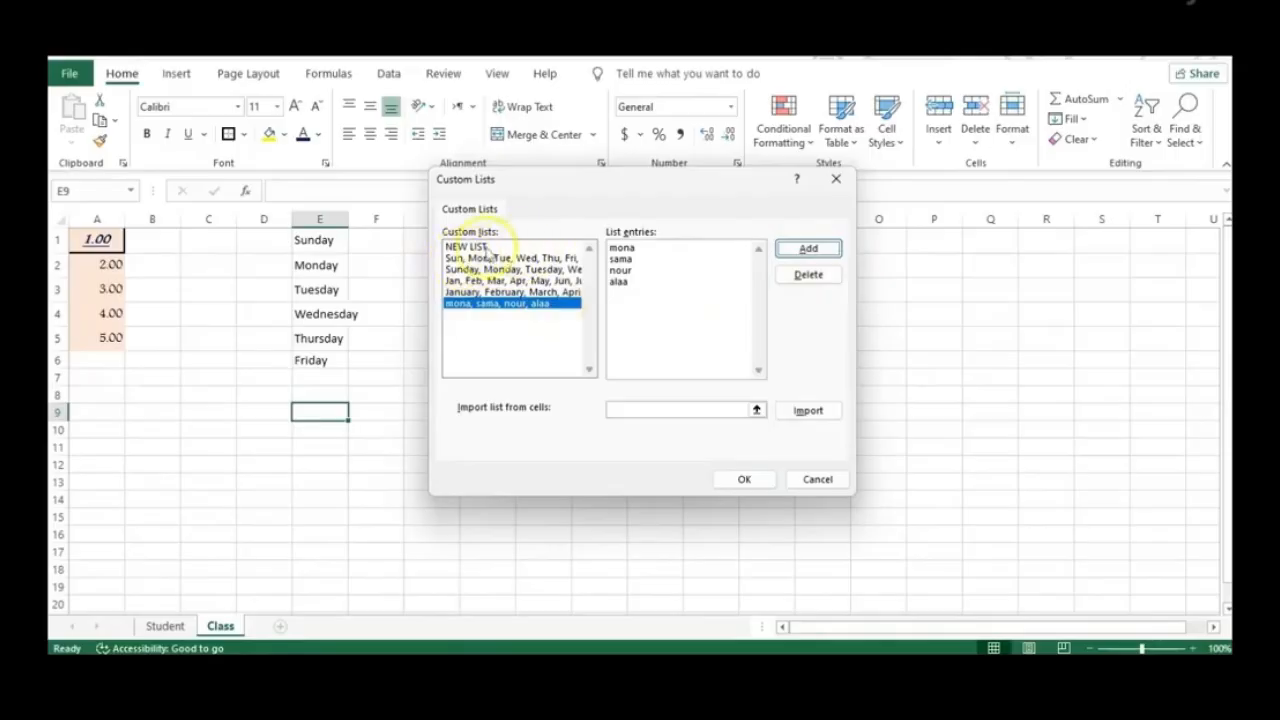
click(745, 481)
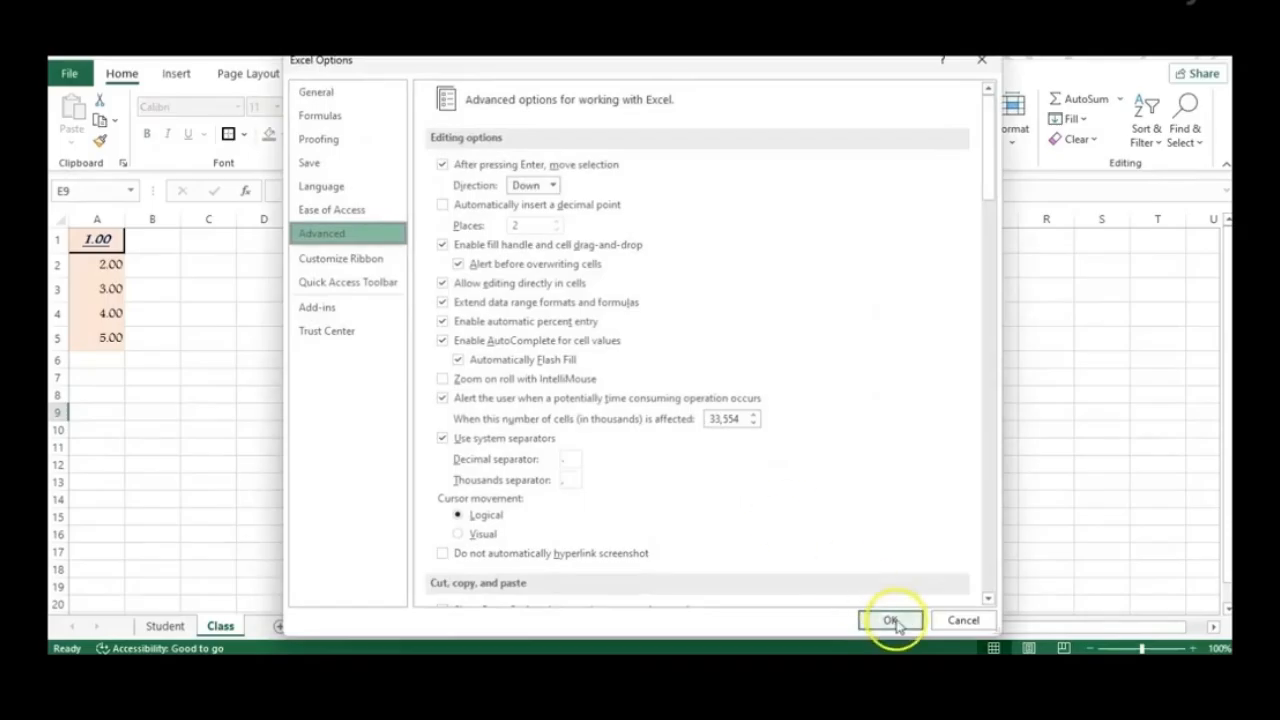
click(891, 620)
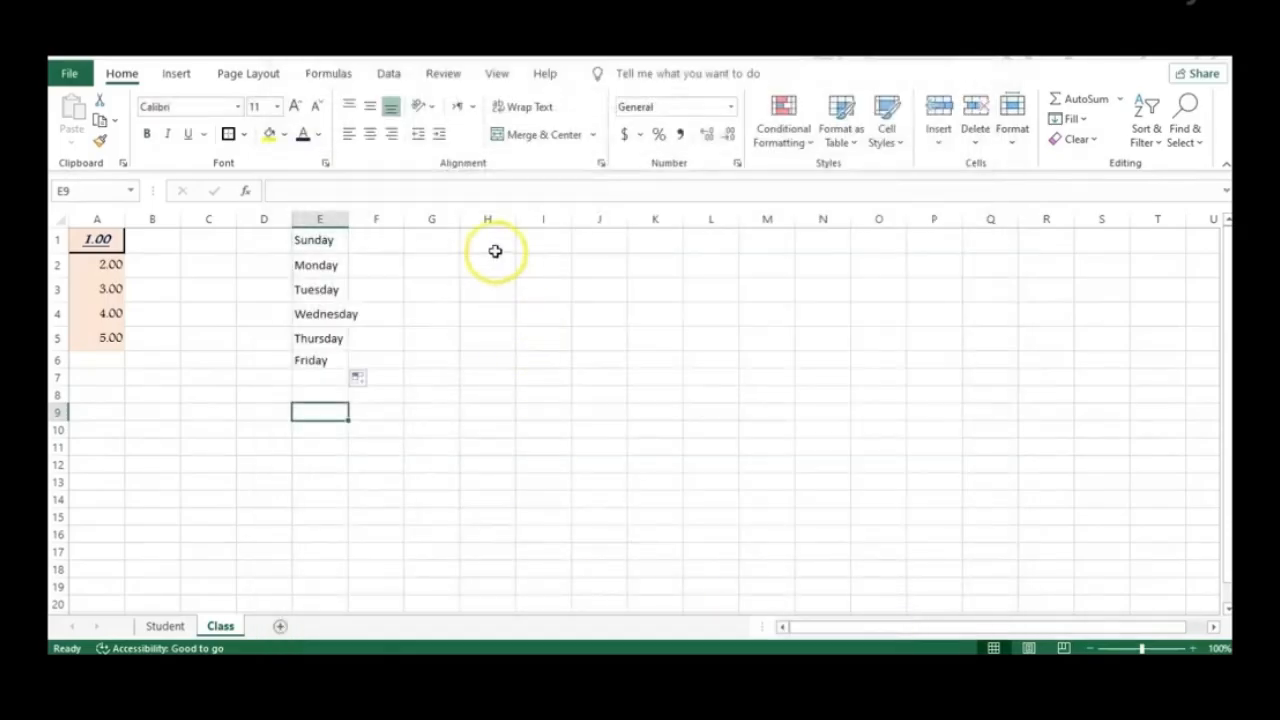
Type the list's first name in H1 and fill the custom names list down to H5
click(495, 249)
text(mona)
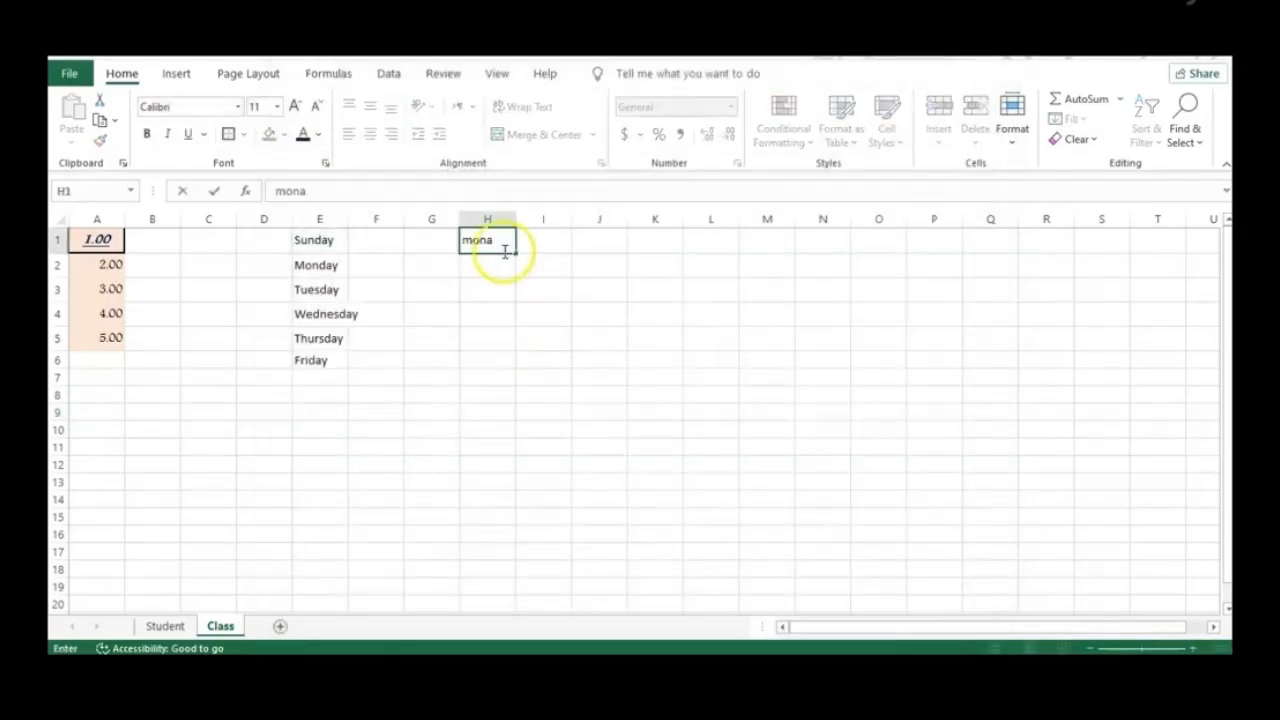
drag(518, 252, 517, 357)
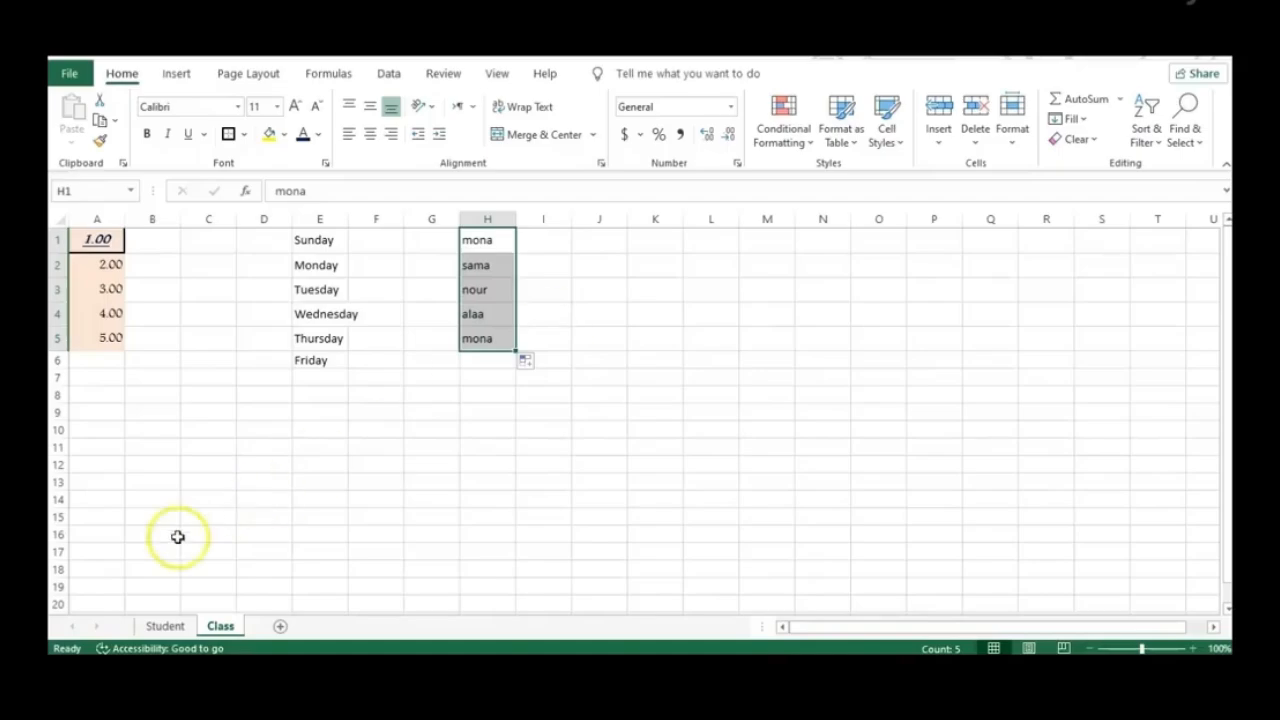
click(112, 645)
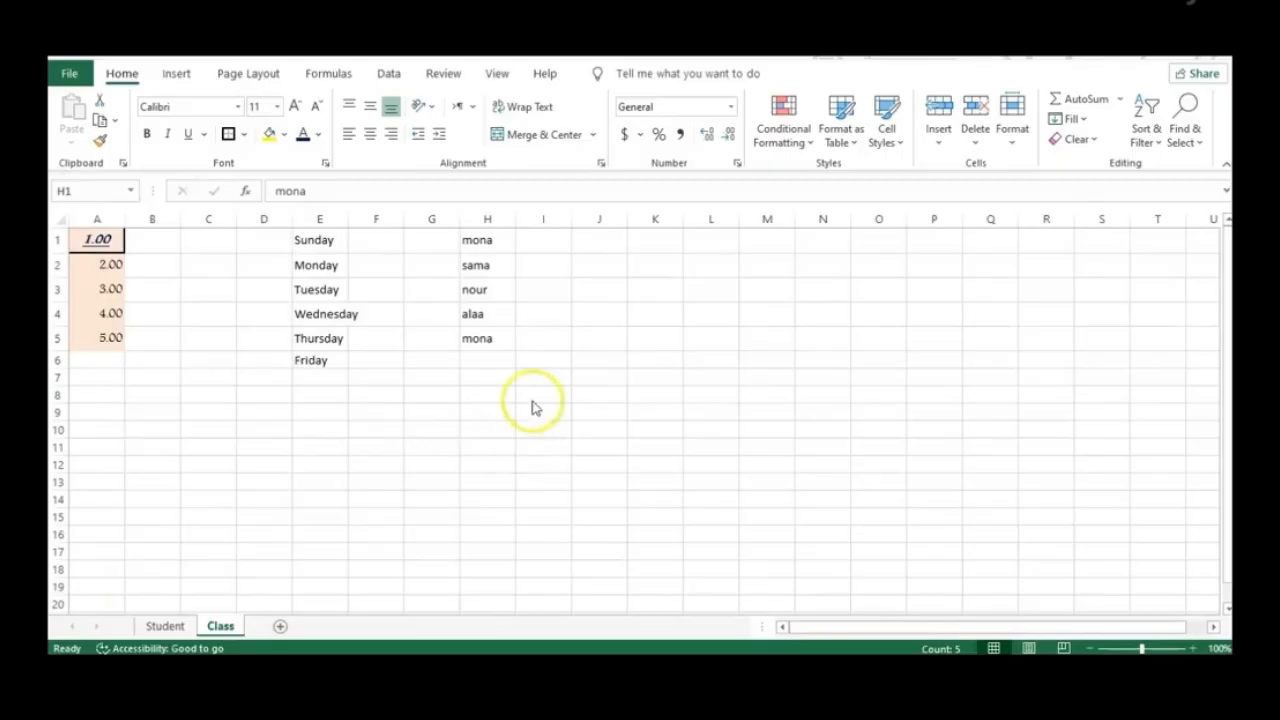
Enter 20 in K1, 45 in L1, and =K1+L1 in M1 to get 65
click(655, 246)
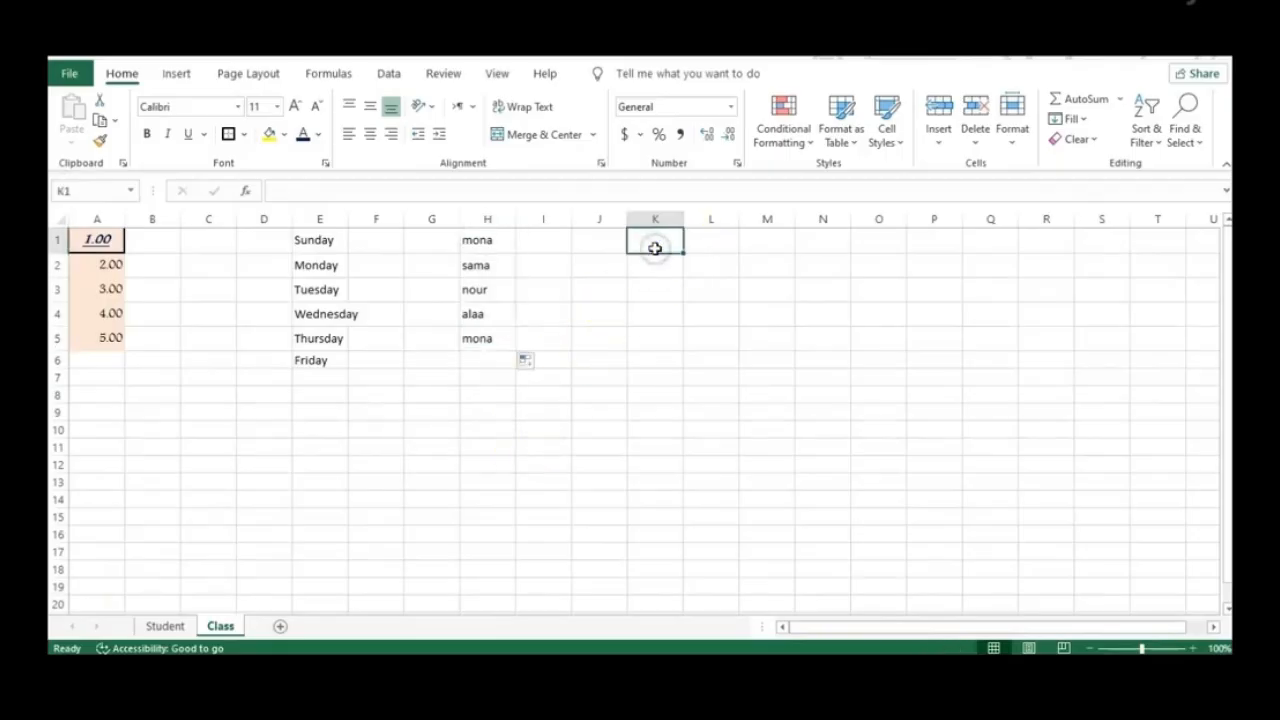
text(20)
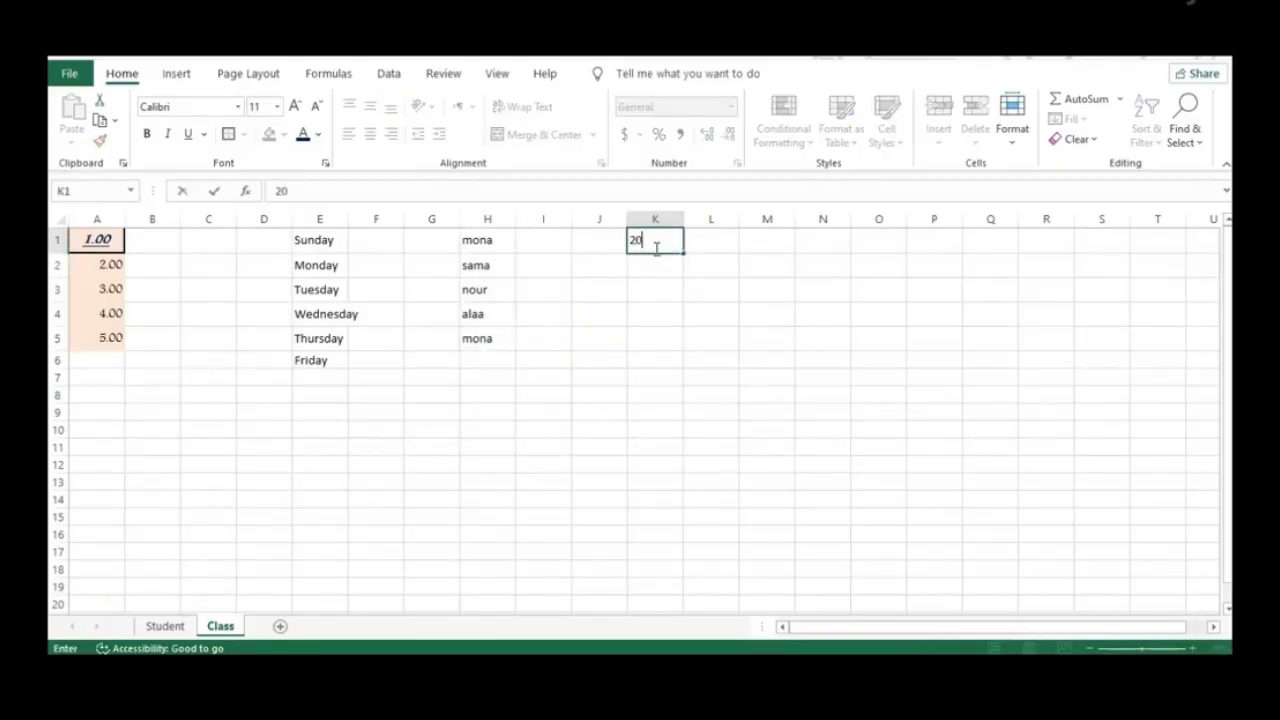
key(Tab)
text(45)
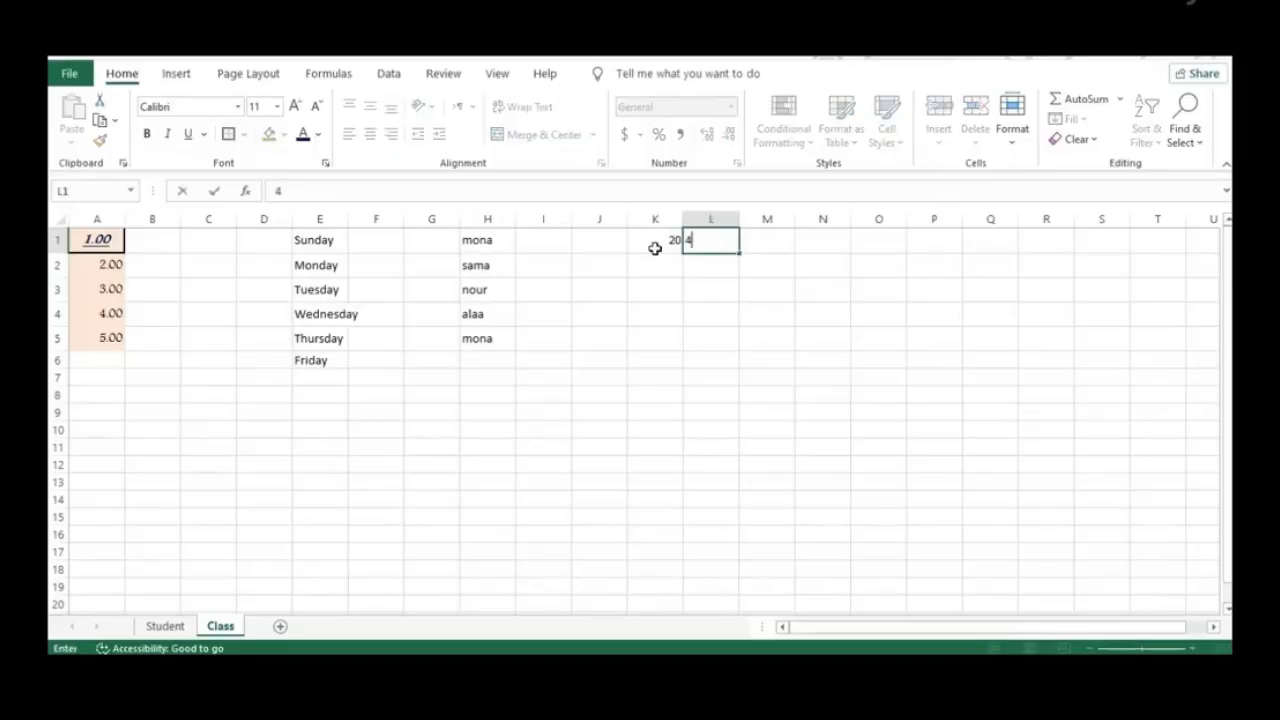
click(770, 245)
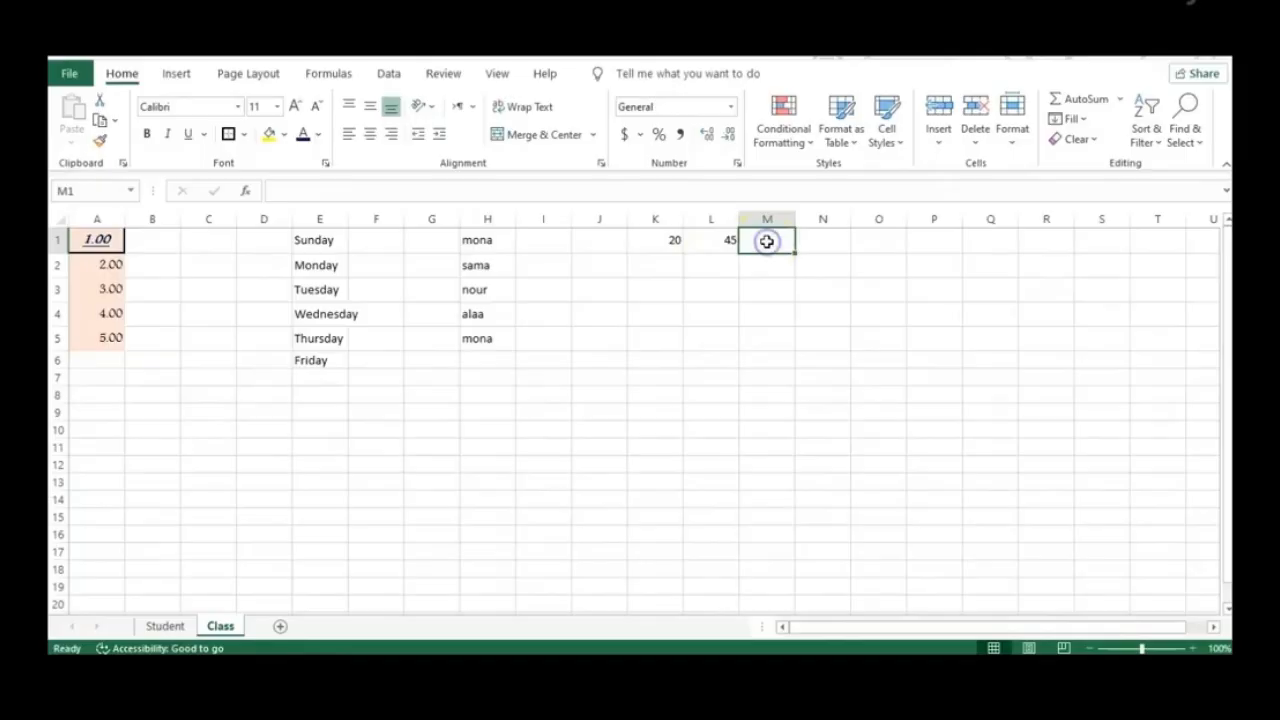
text(=)
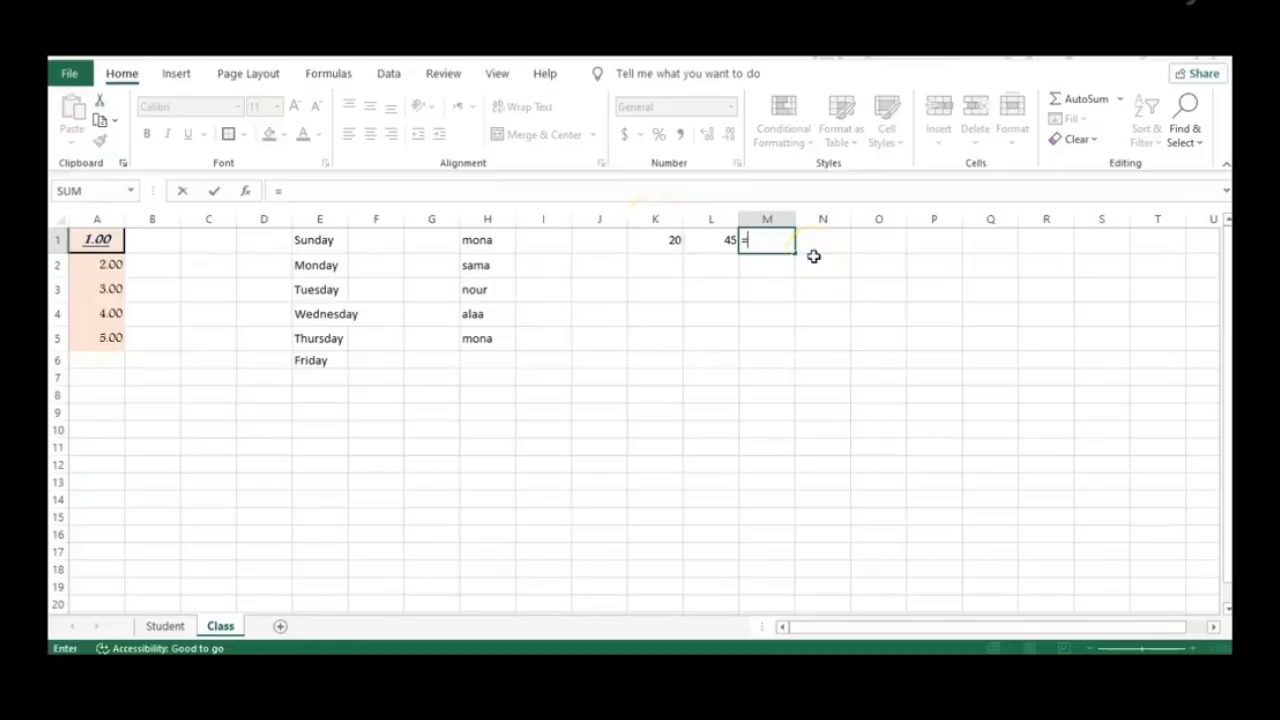
text(ن)
text(K)
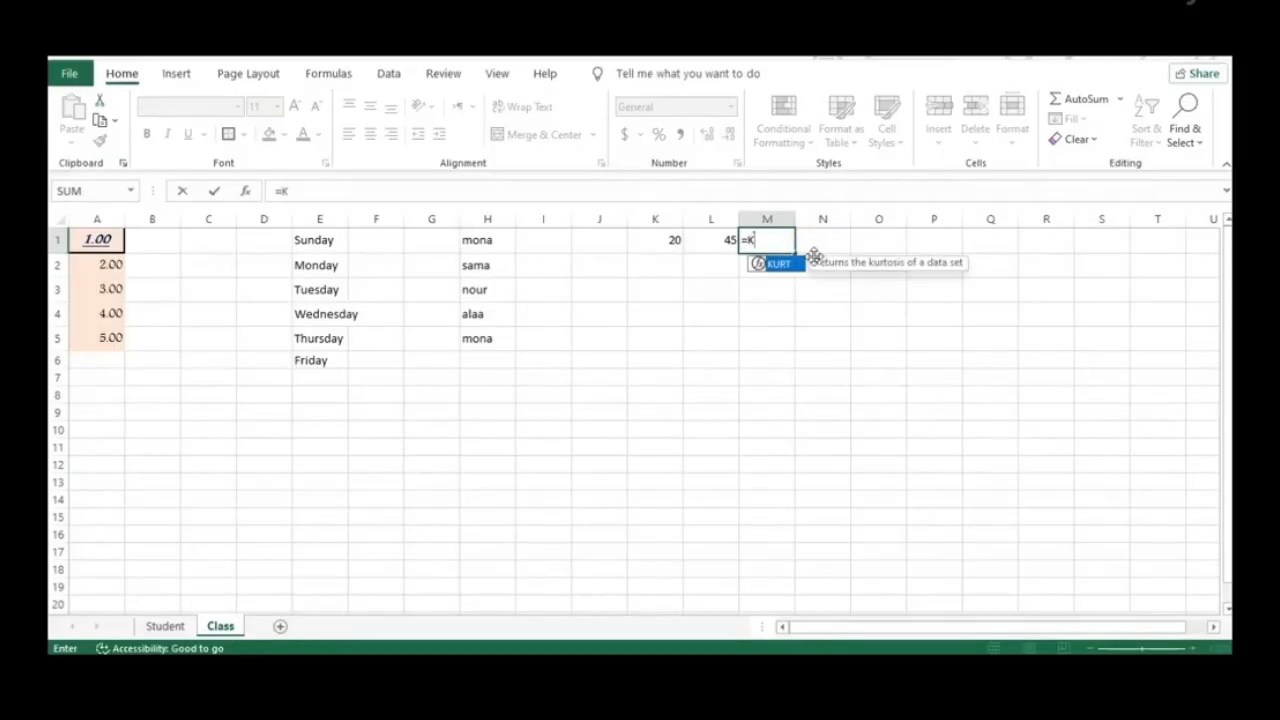
text(1 +)
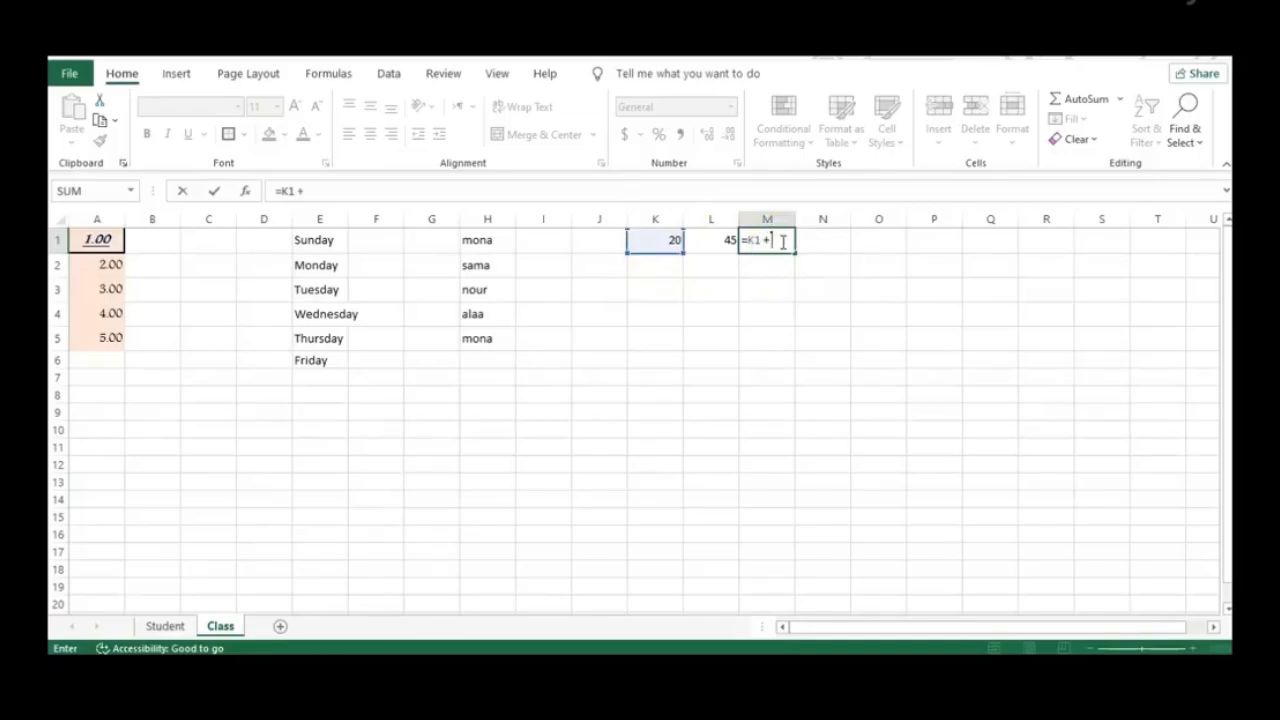
click(717, 248)
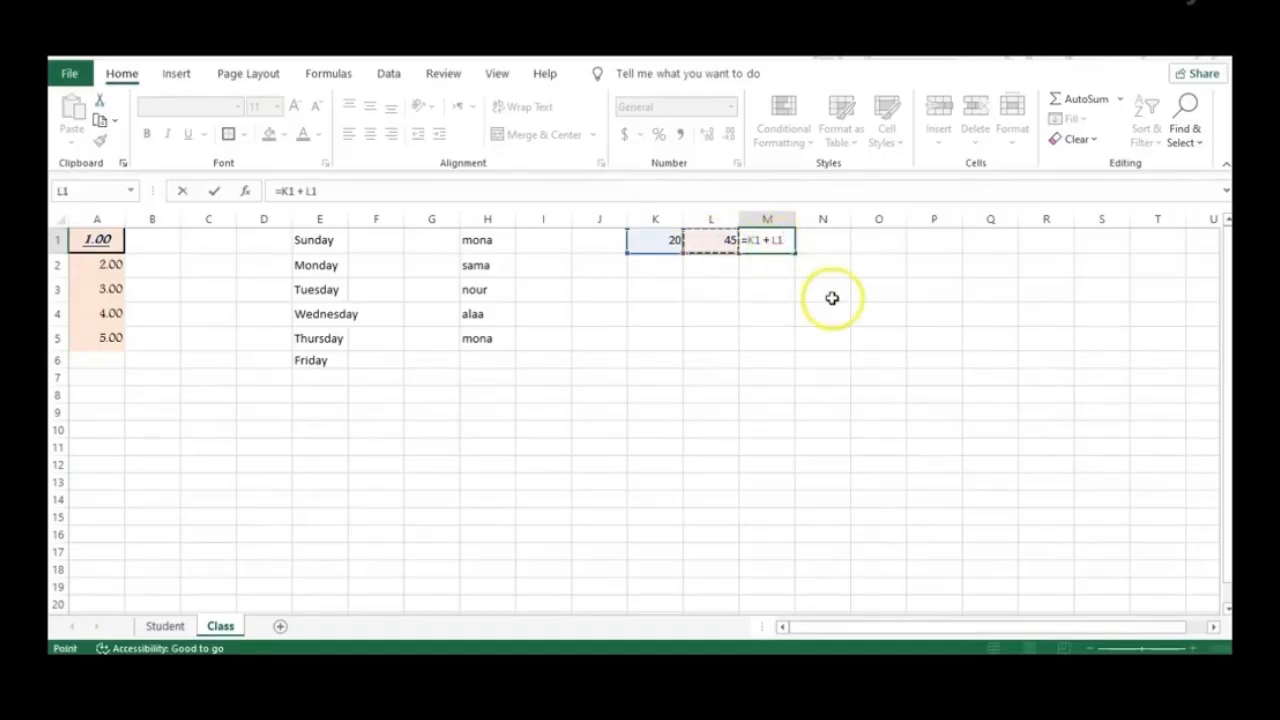
key(Return)
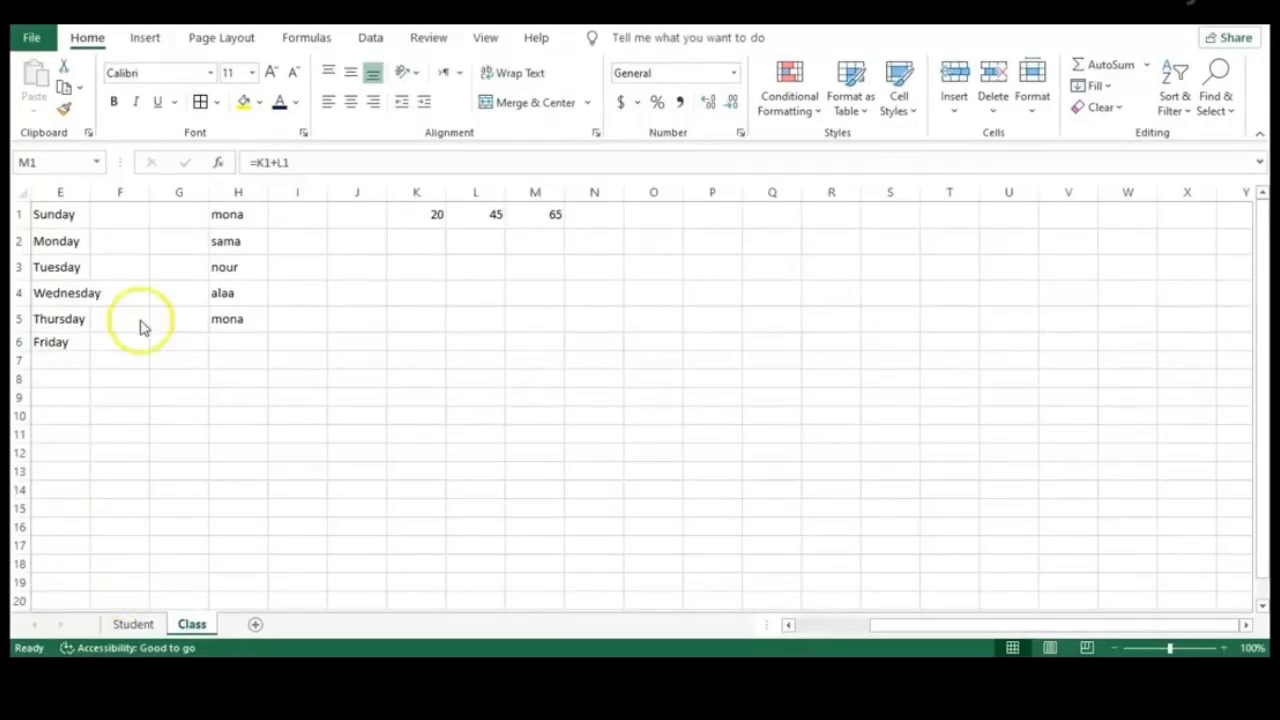
click(539, 219)
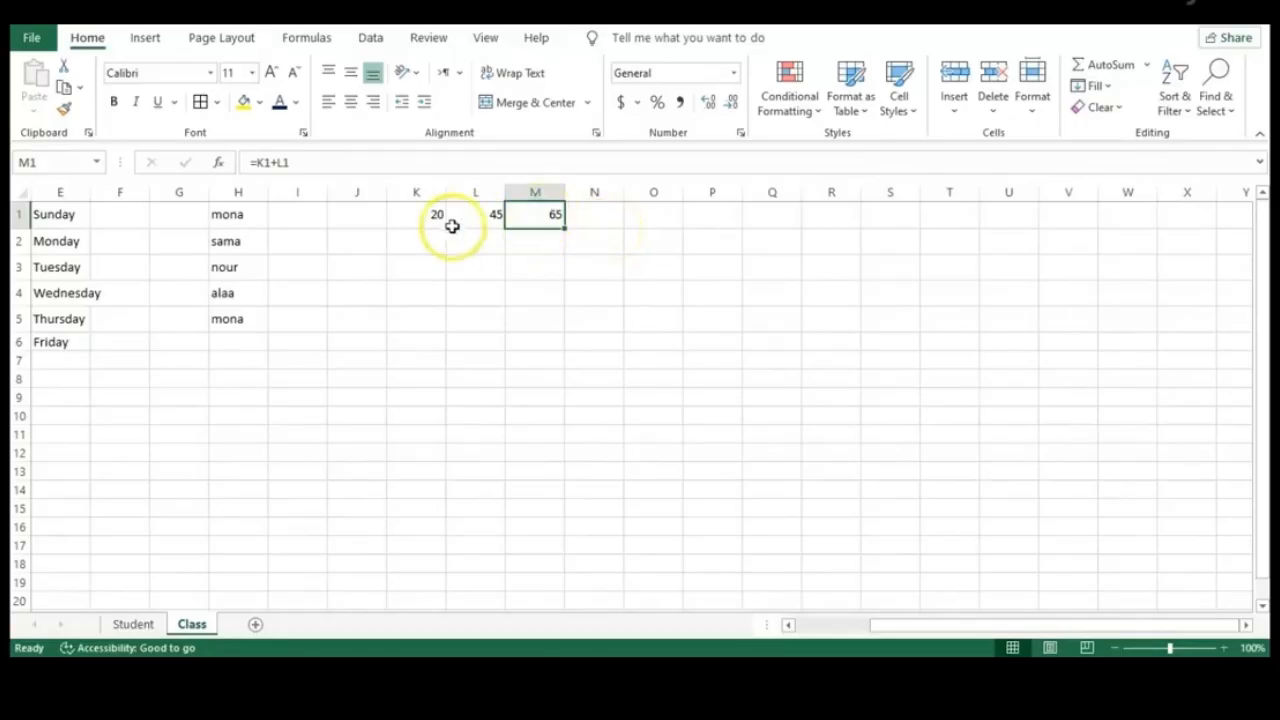
Enter 22, 44 and 67 down K2:K4
click(420, 240)
text(22)
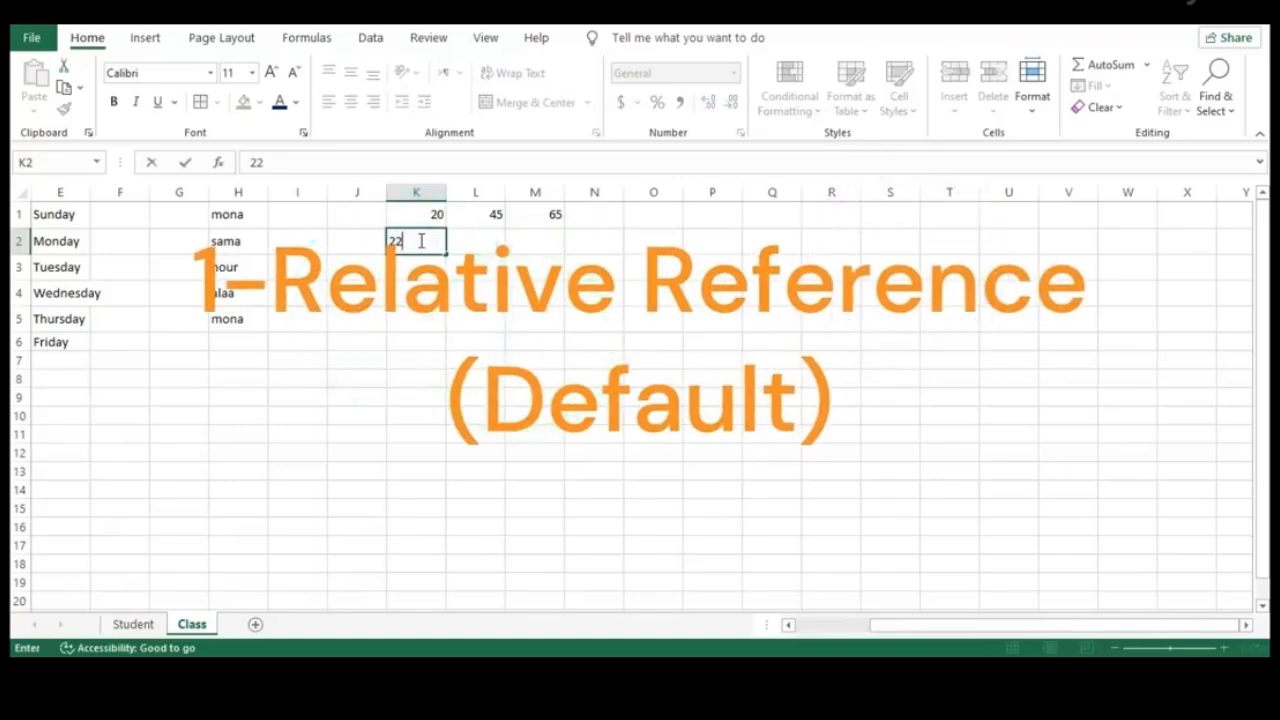
key(Return)
text(44)
key(Return)
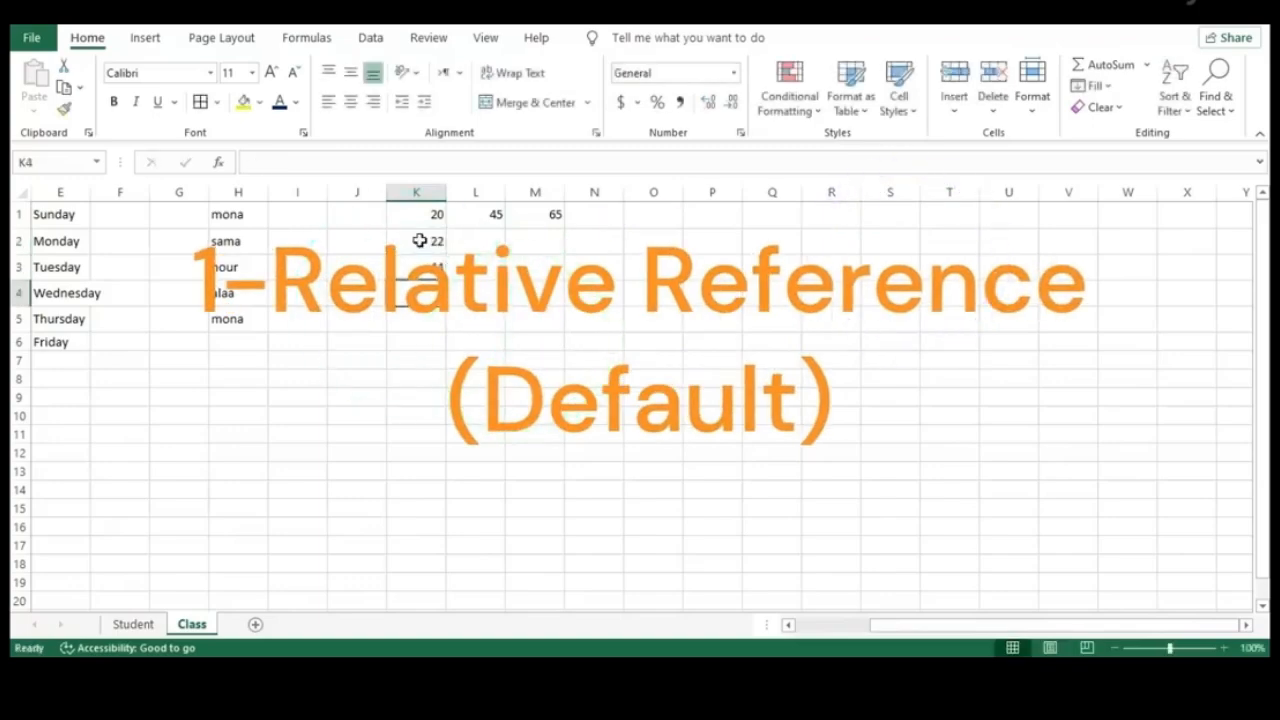
text(67)
key(Return)
Enter 2, 3 and 5 down L2:L4
click(491, 243)
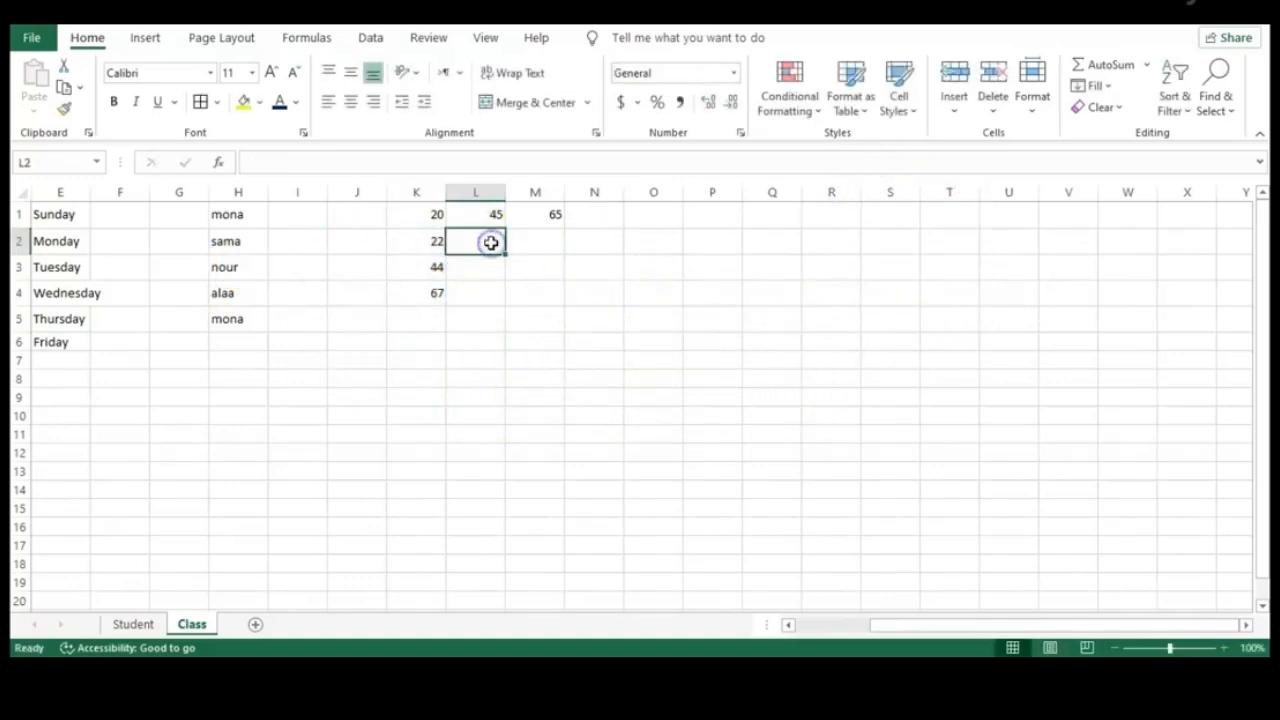
text(2)
key(Return)
text(3)
key(Return)
text(5)
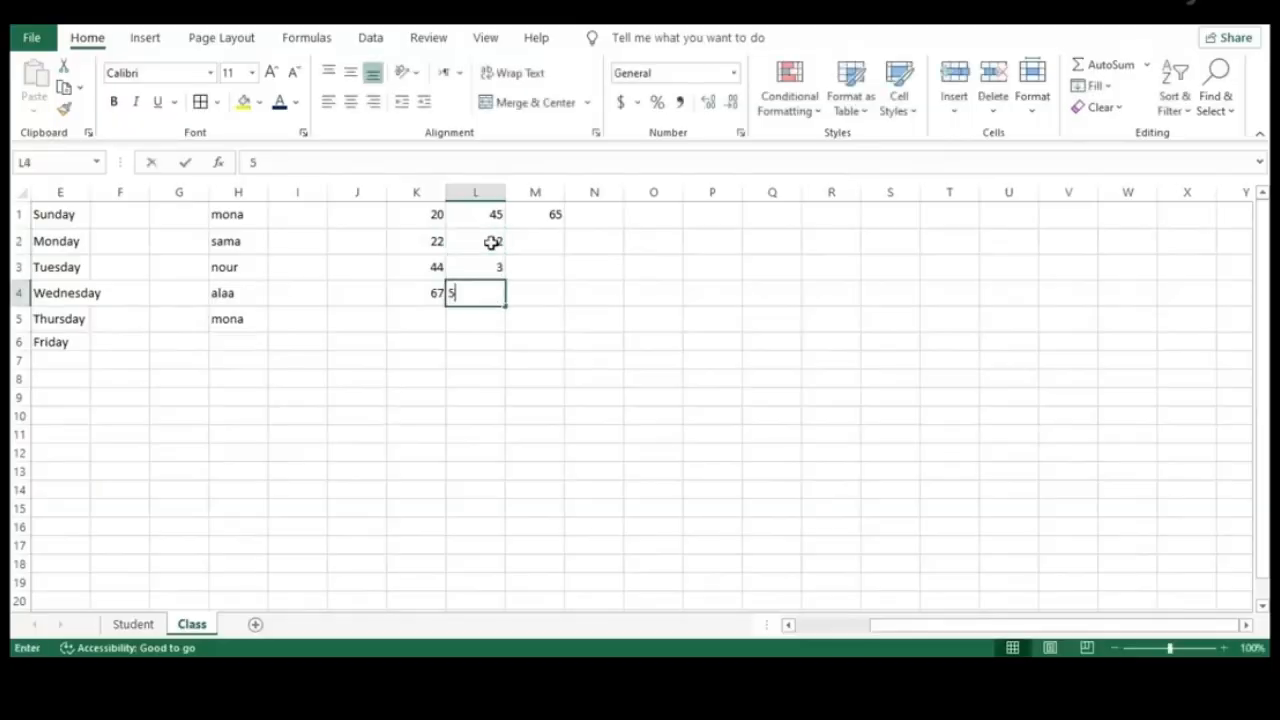
key(Return)
click(557, 246)
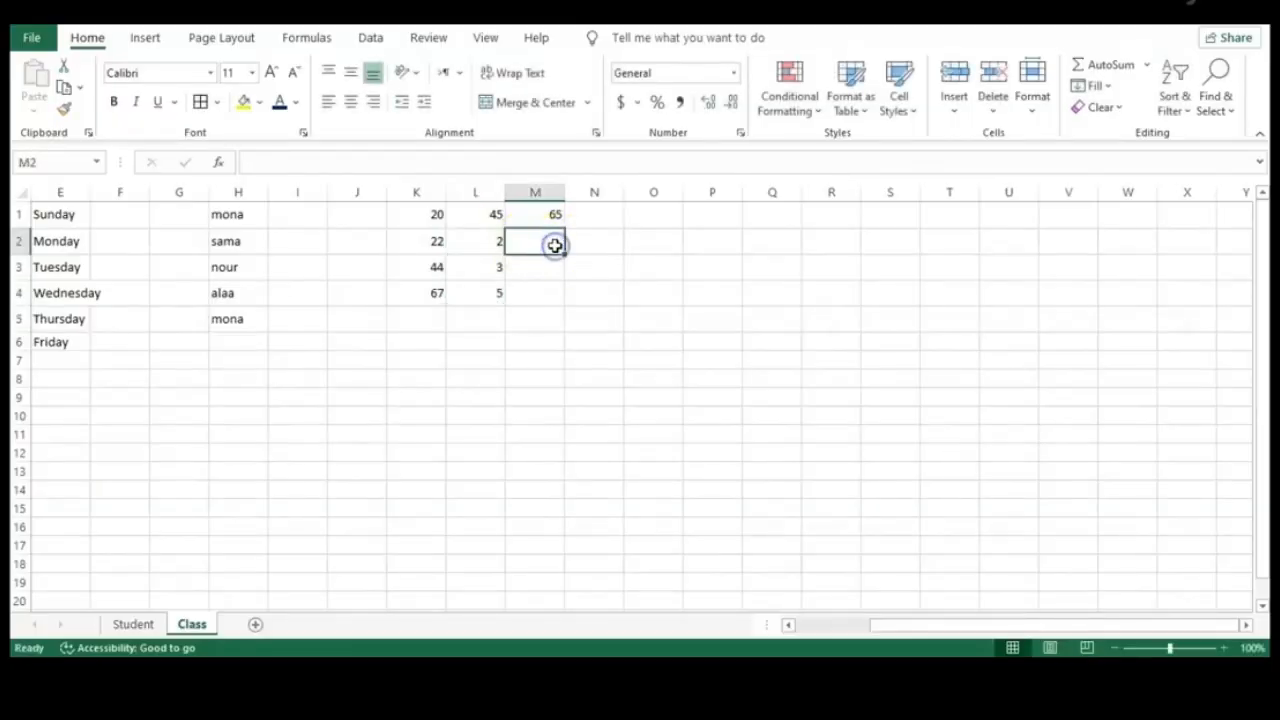
click(555, 214)
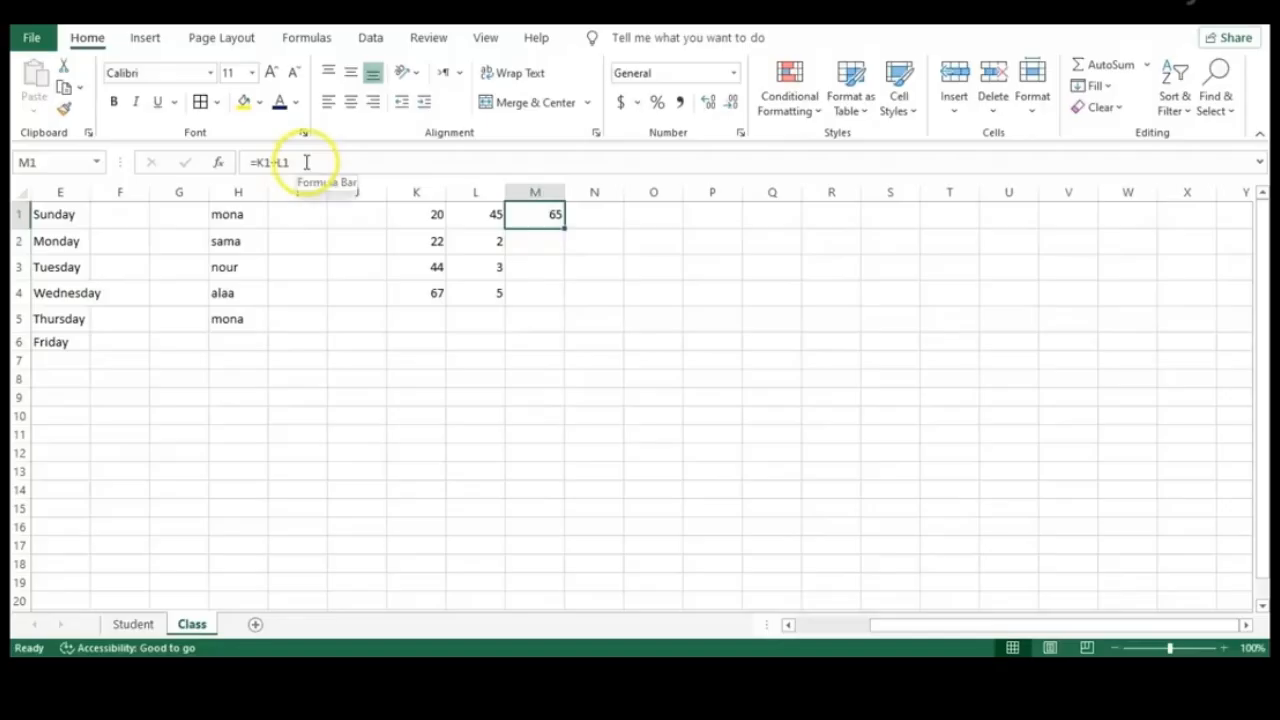
Fill M1's =K1+L1 formula down to M4, giving 24, 47 and 72
drag(300, 162, 181, 162)
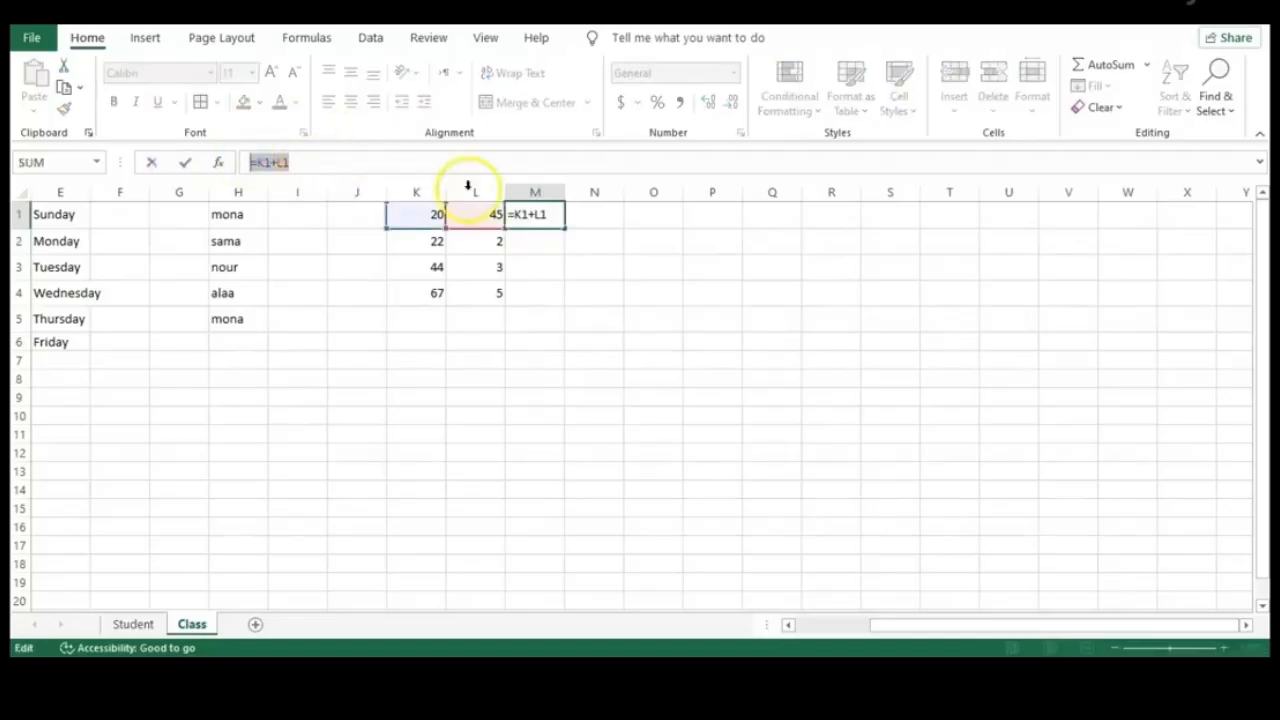
click(556, 221)
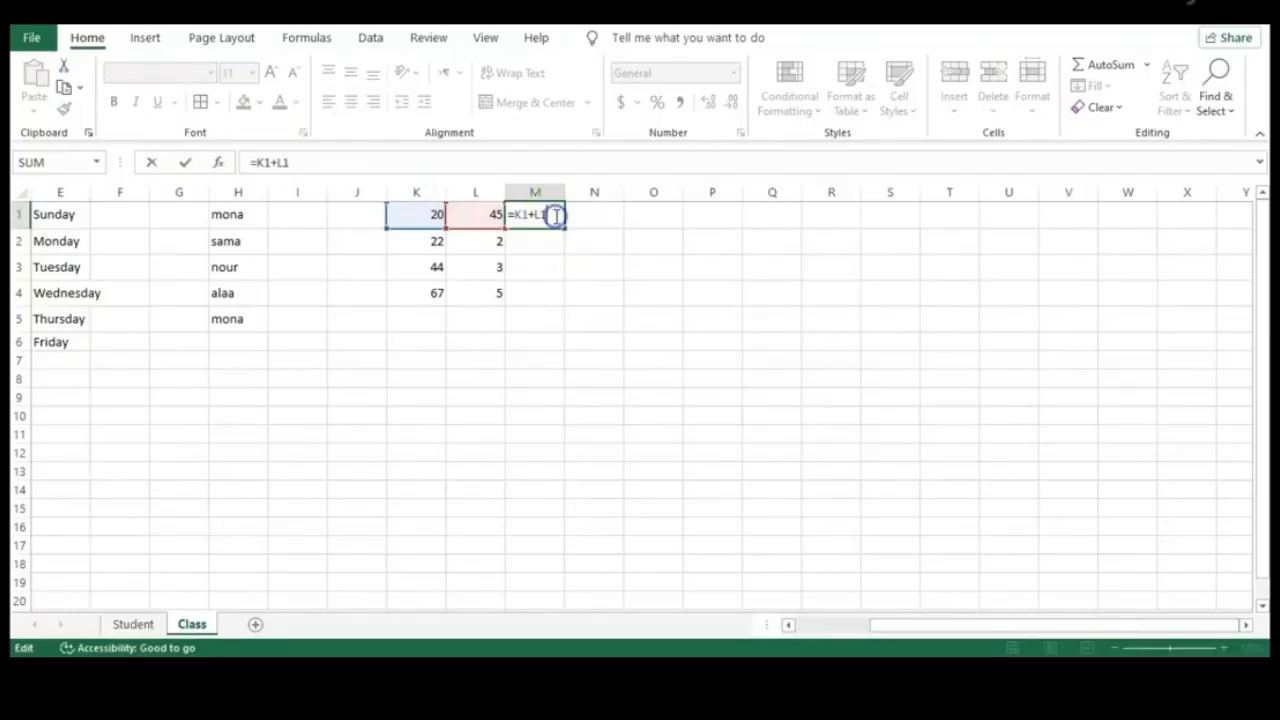
click(620, 227)
click(543, 222)
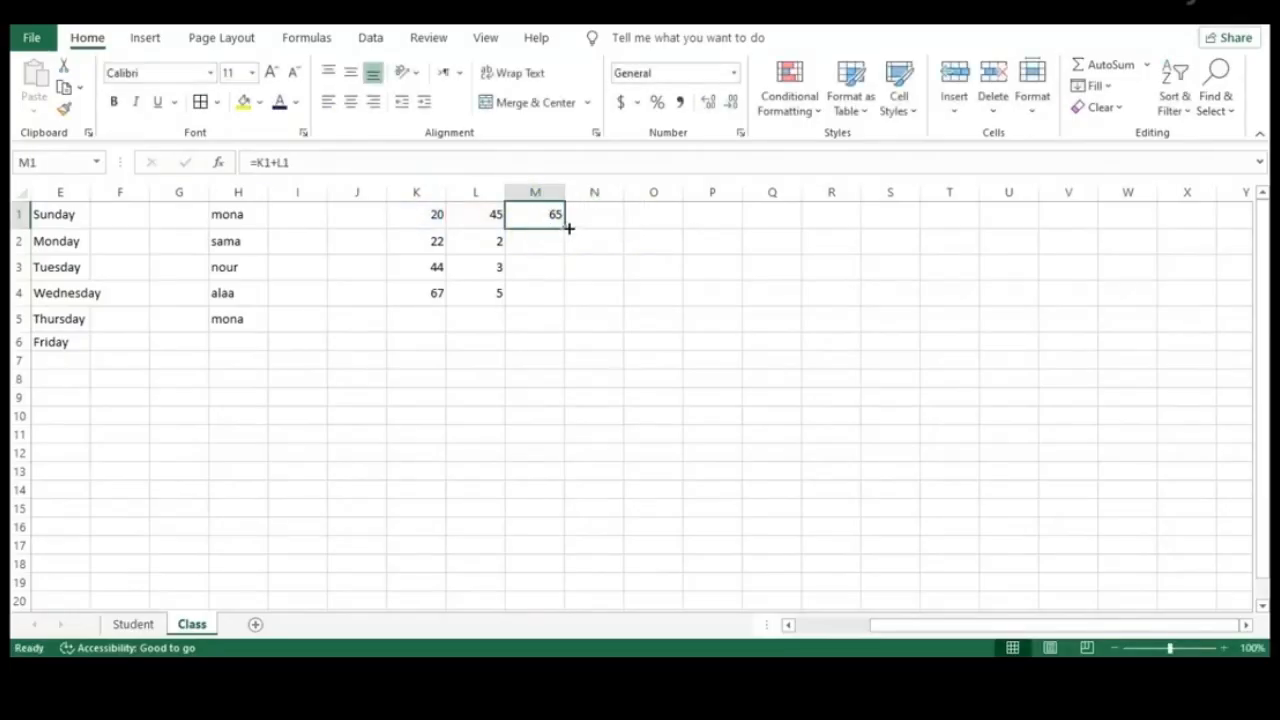
drag(564, 227, 554, 306)
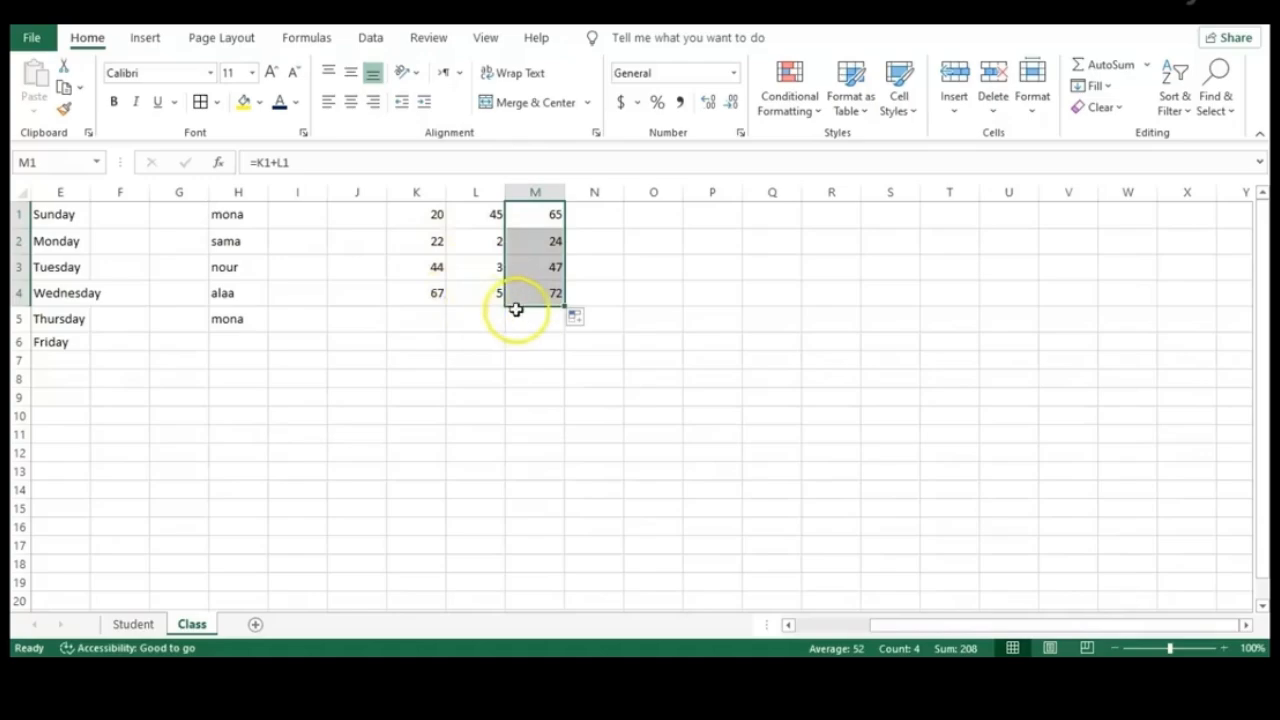
click(636, 298)
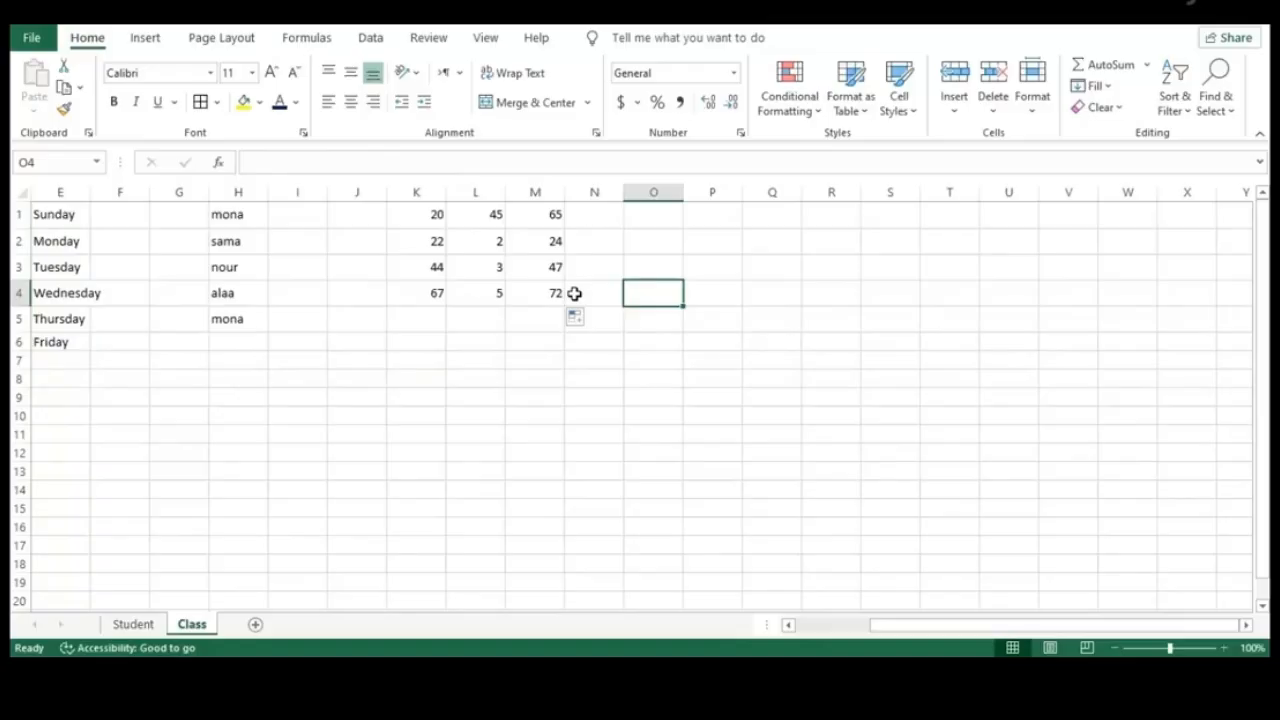
Compare formulas in M1, M2 and M4 with operands K1 and L1, then show the Formulas ribbon
click(528, 237)
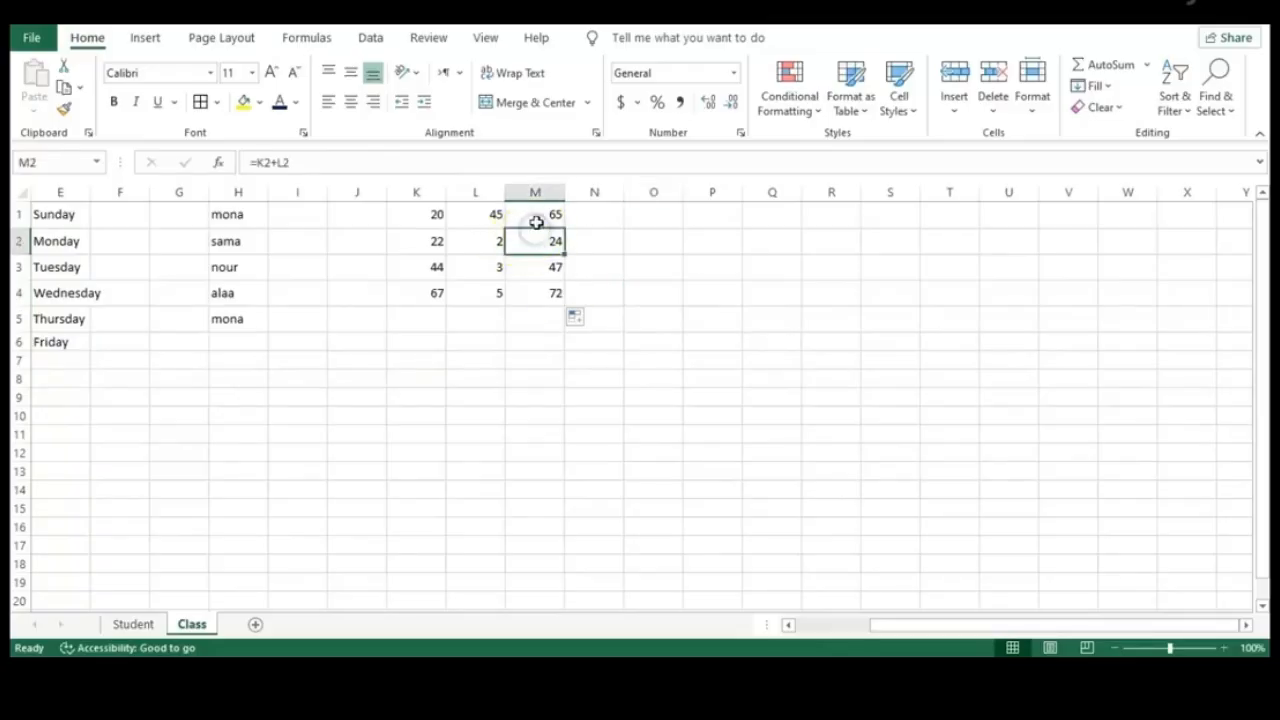
click(543, 213)
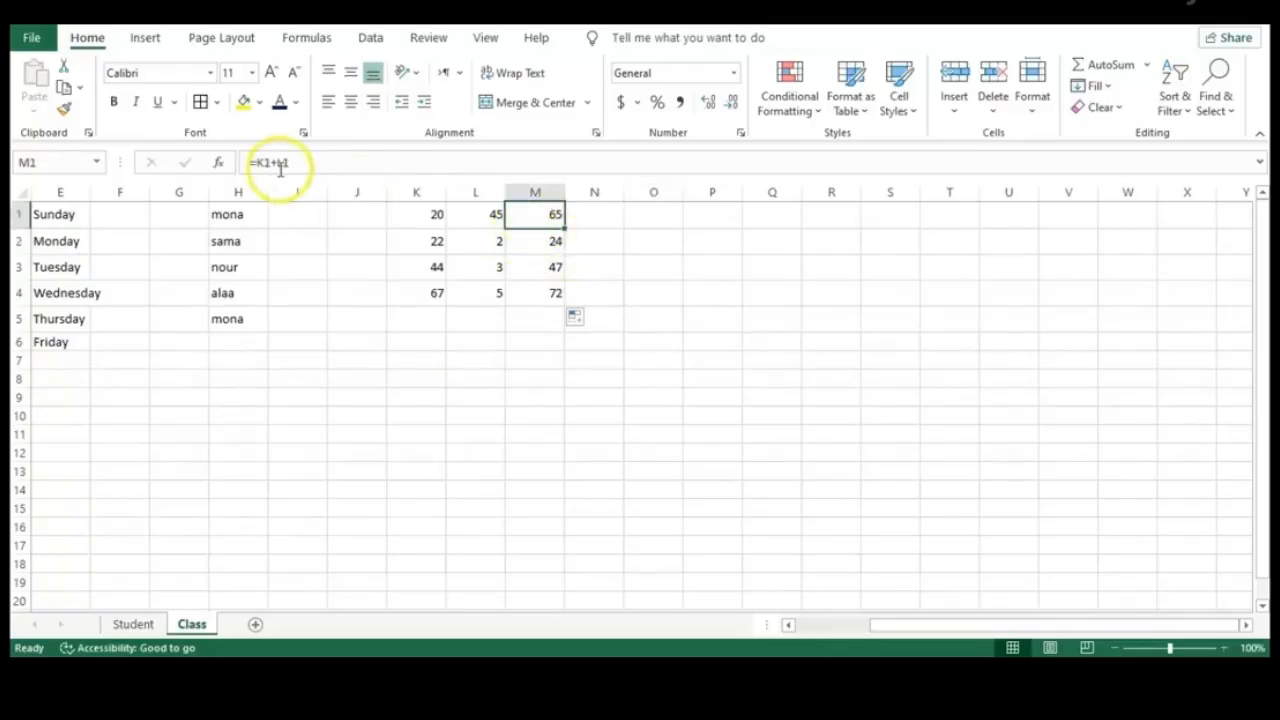
click(422, 211)
click(487, 214)
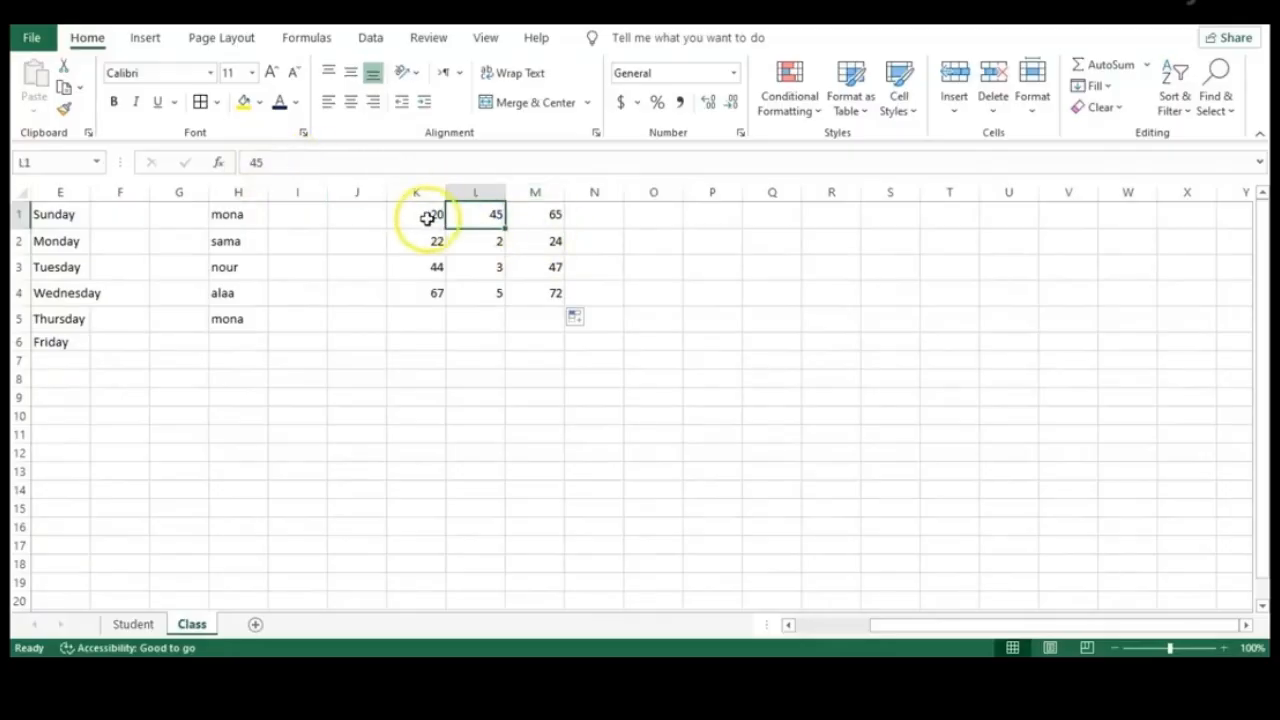
click(424, 217)
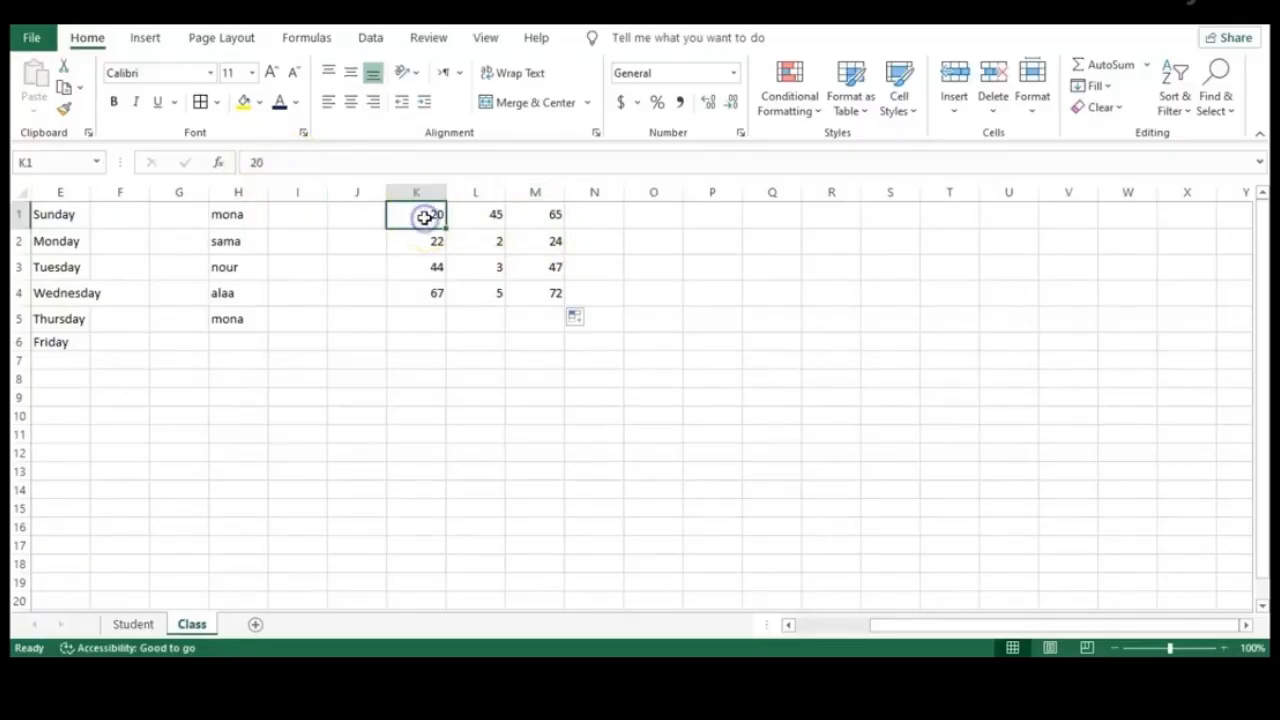
click(497, 218)
click(551, 218)
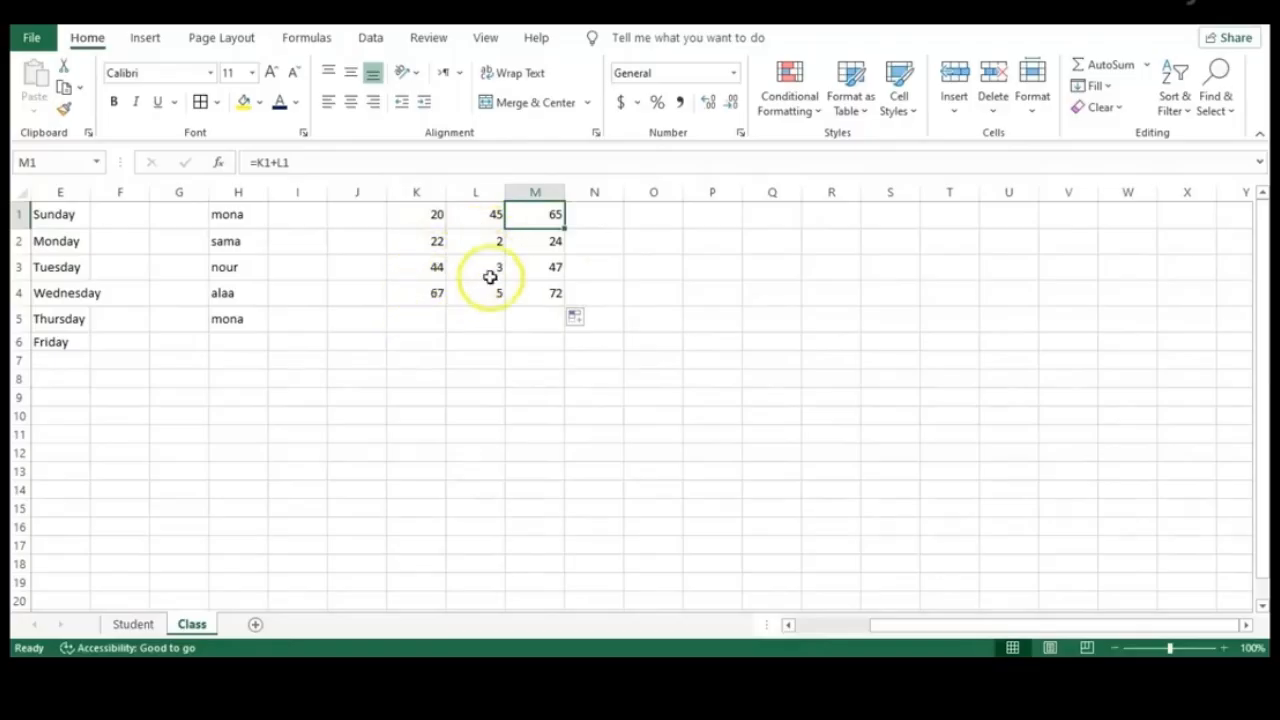
click(562, 294)
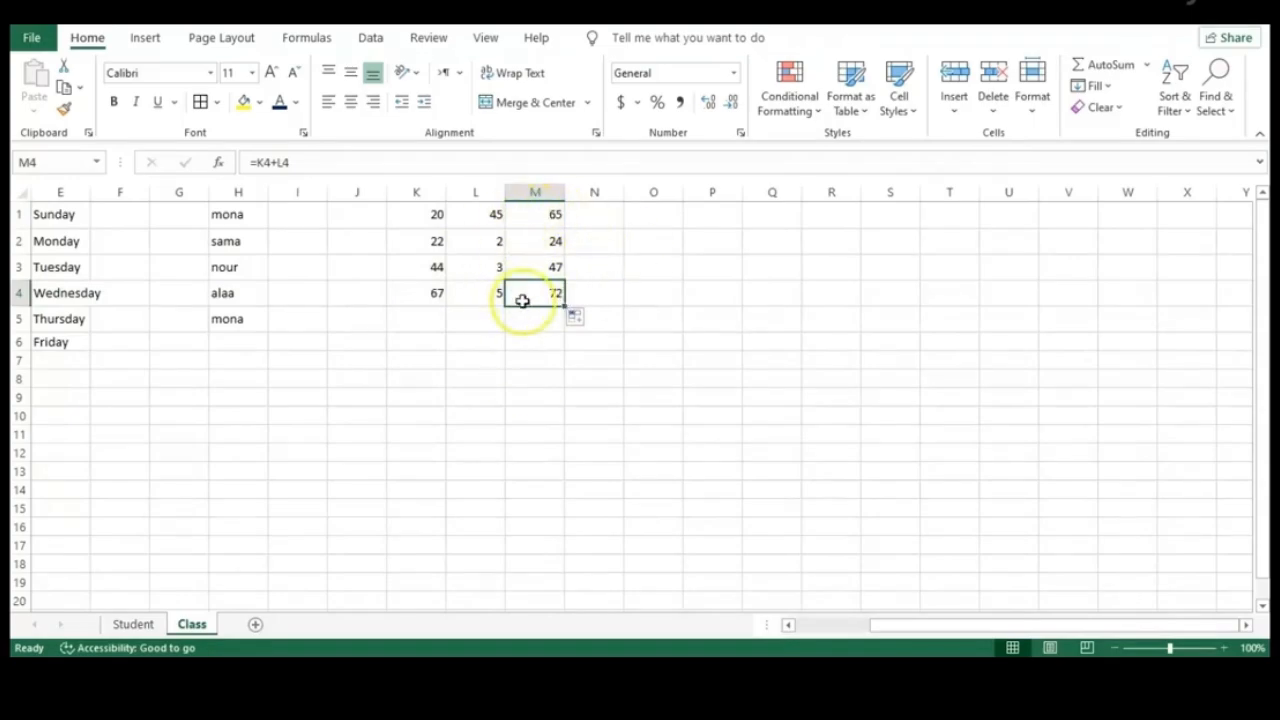
click(303, 38)
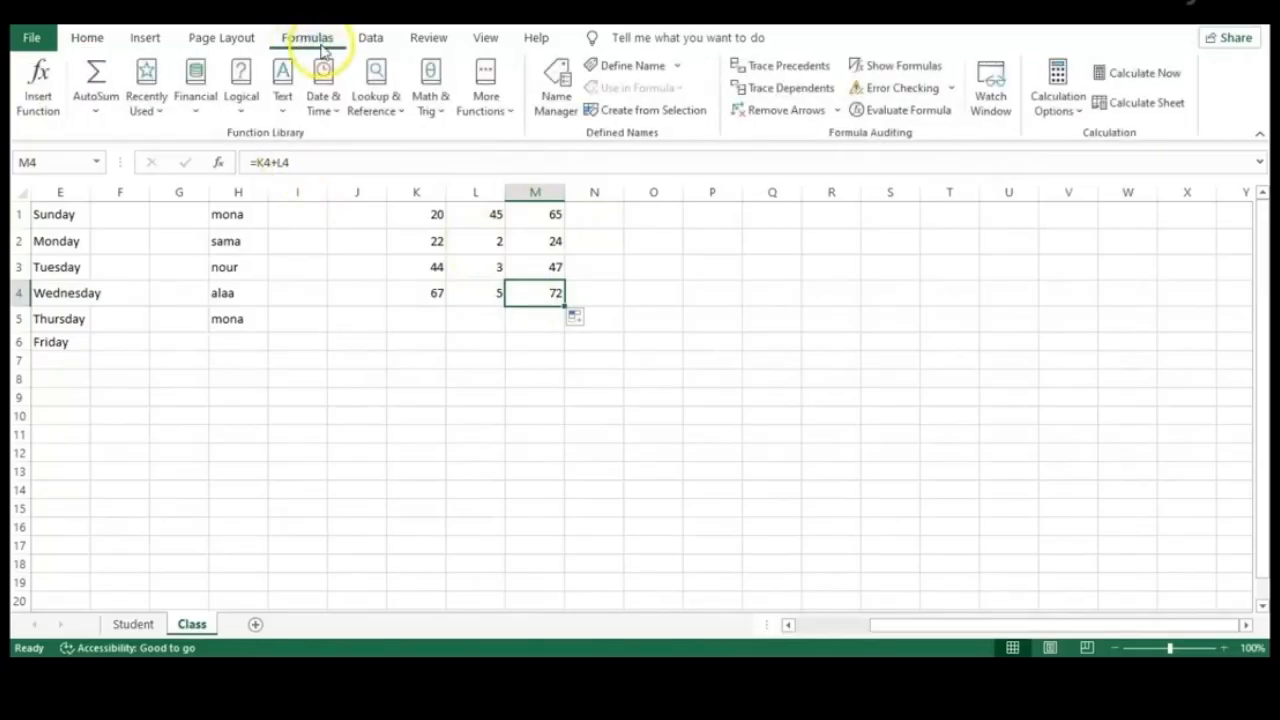
Turn on Show Formulas and select the M1:M4 sum formulas for clearing
click(930, 68)
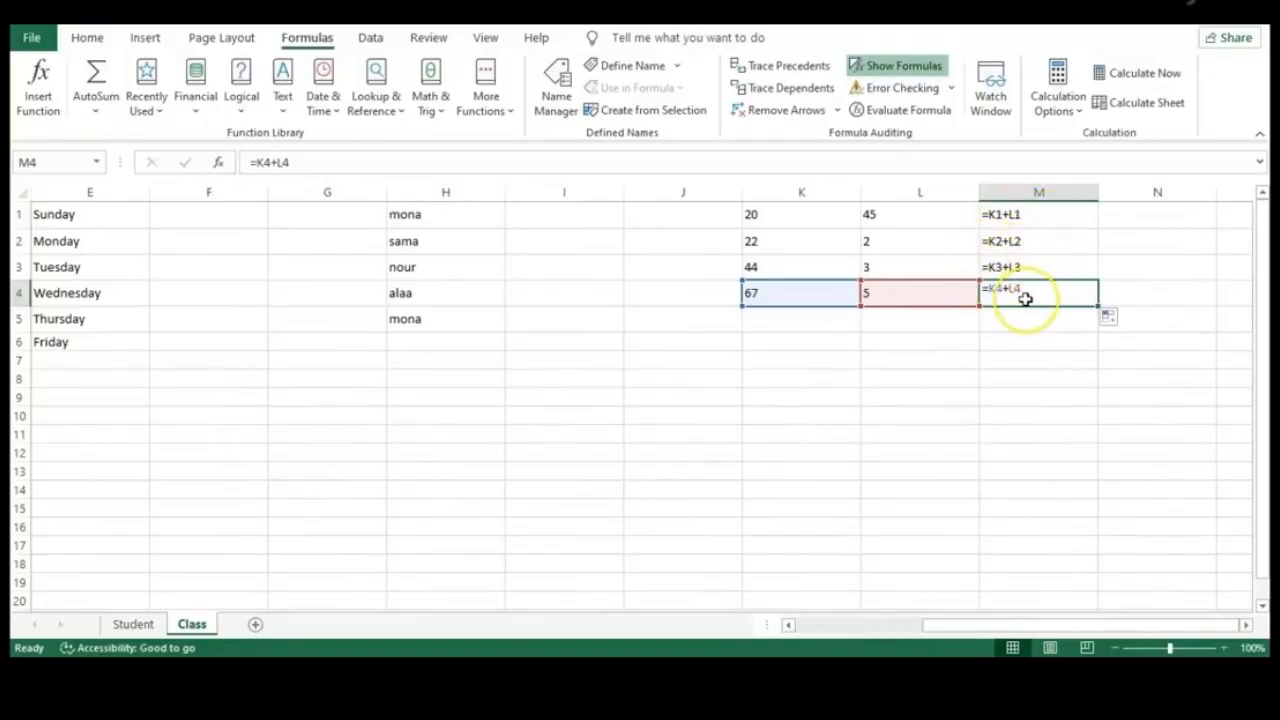
click(808, 367)
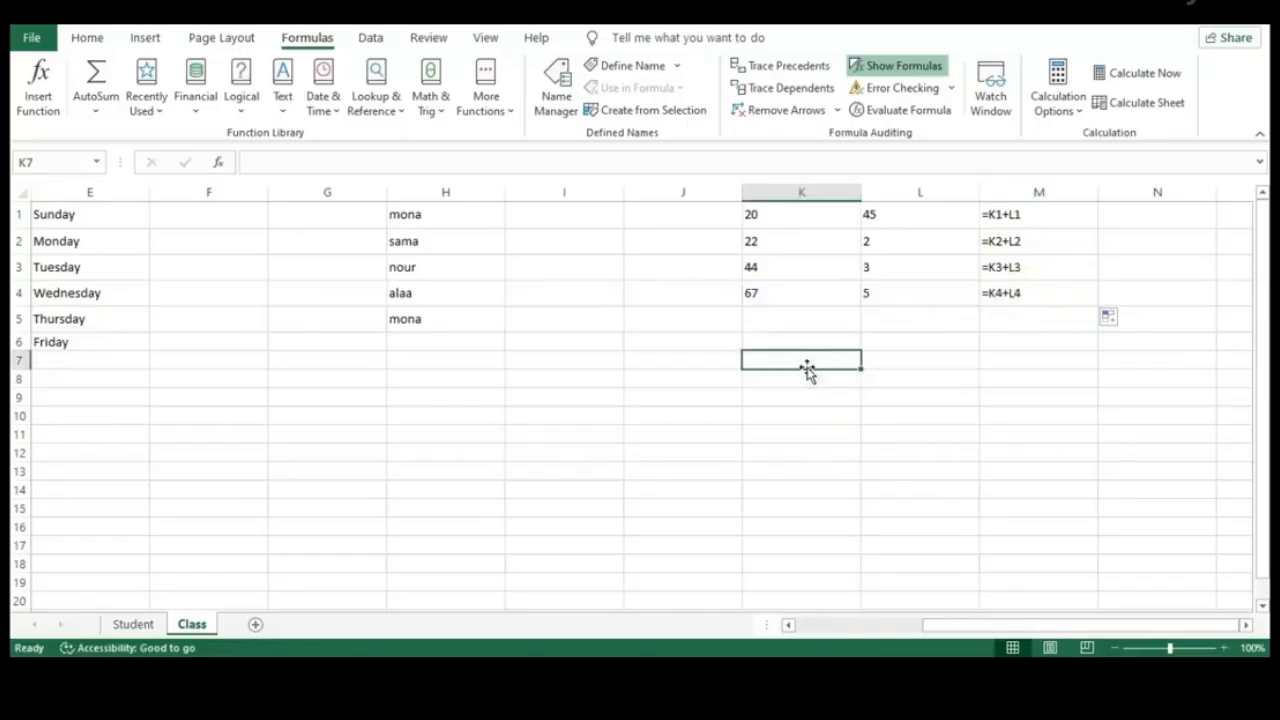
click(546, 393)
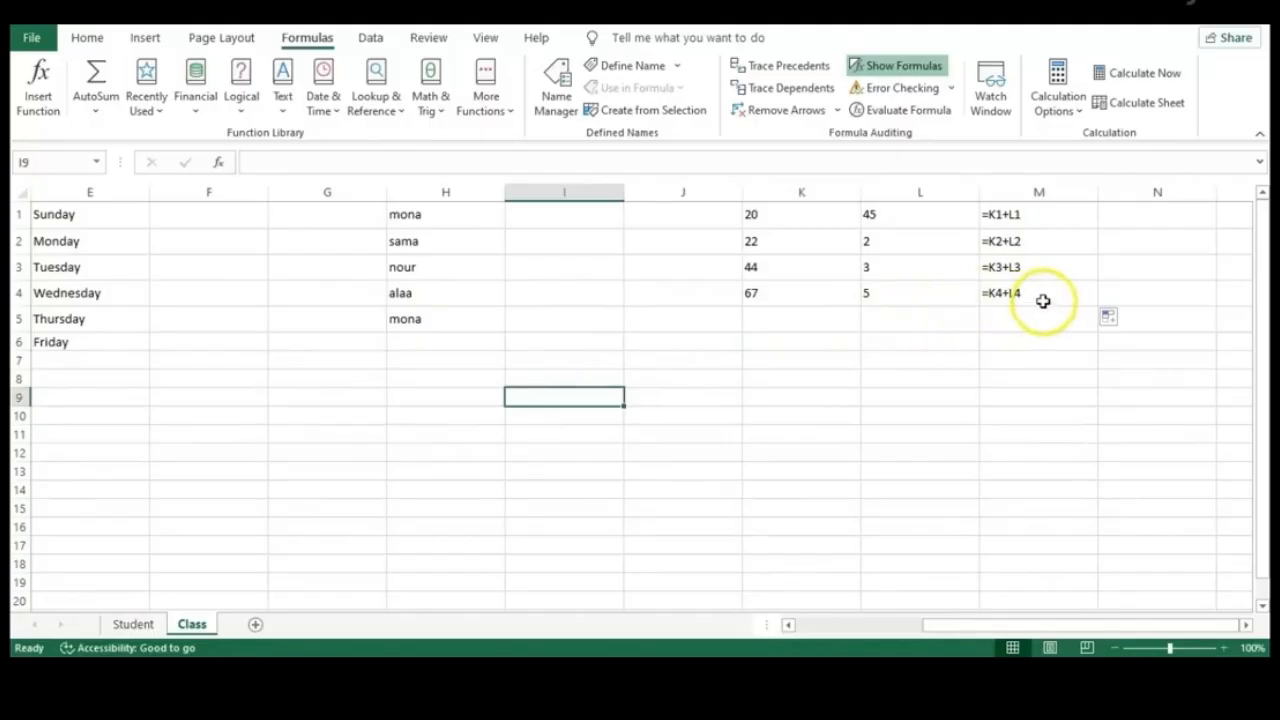
drag(1043, 300, 1034, 206)
Clear the old formulas from M1:M4 and enter 20% in cell I10
key(Delete)
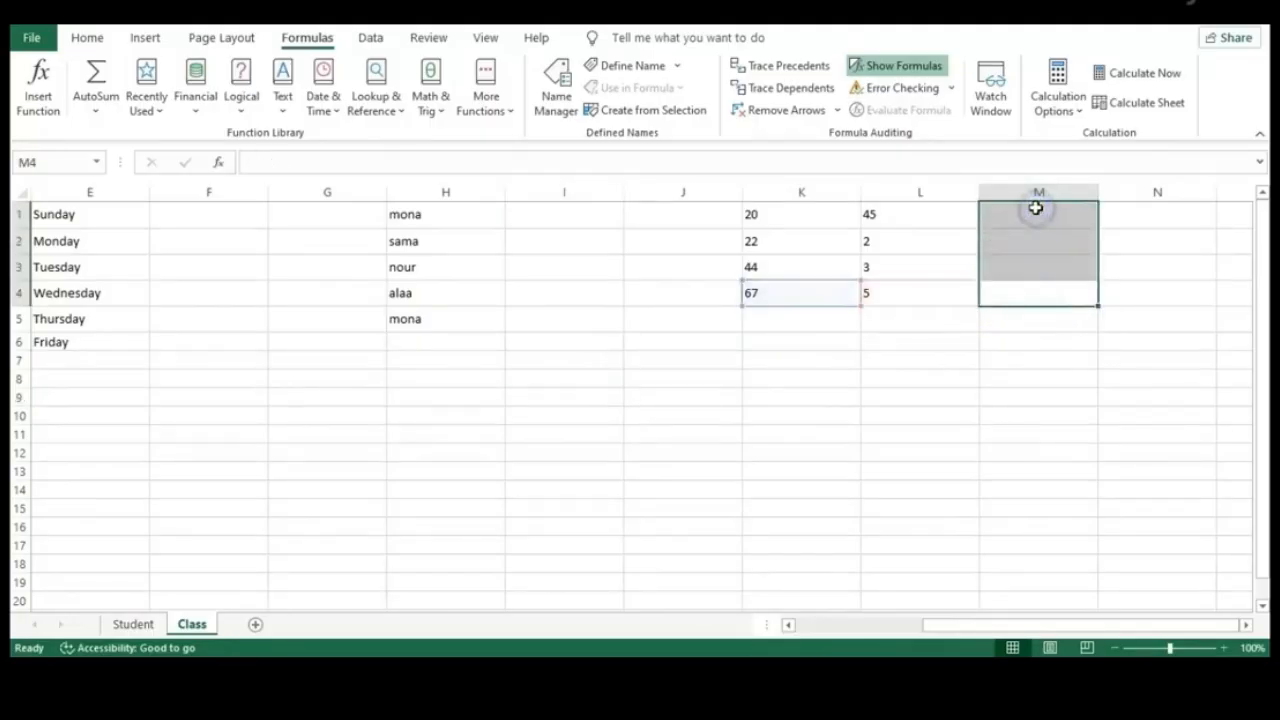
click(855, 377)
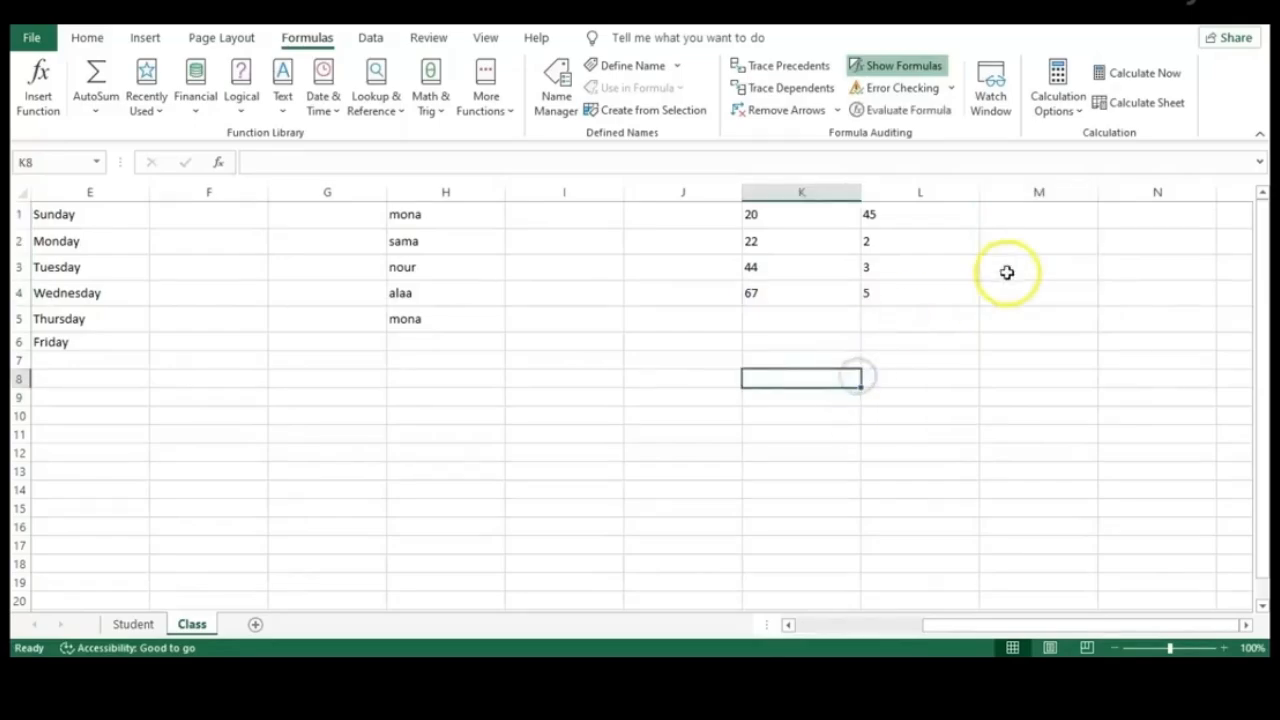
click(563, 414)
text(20)
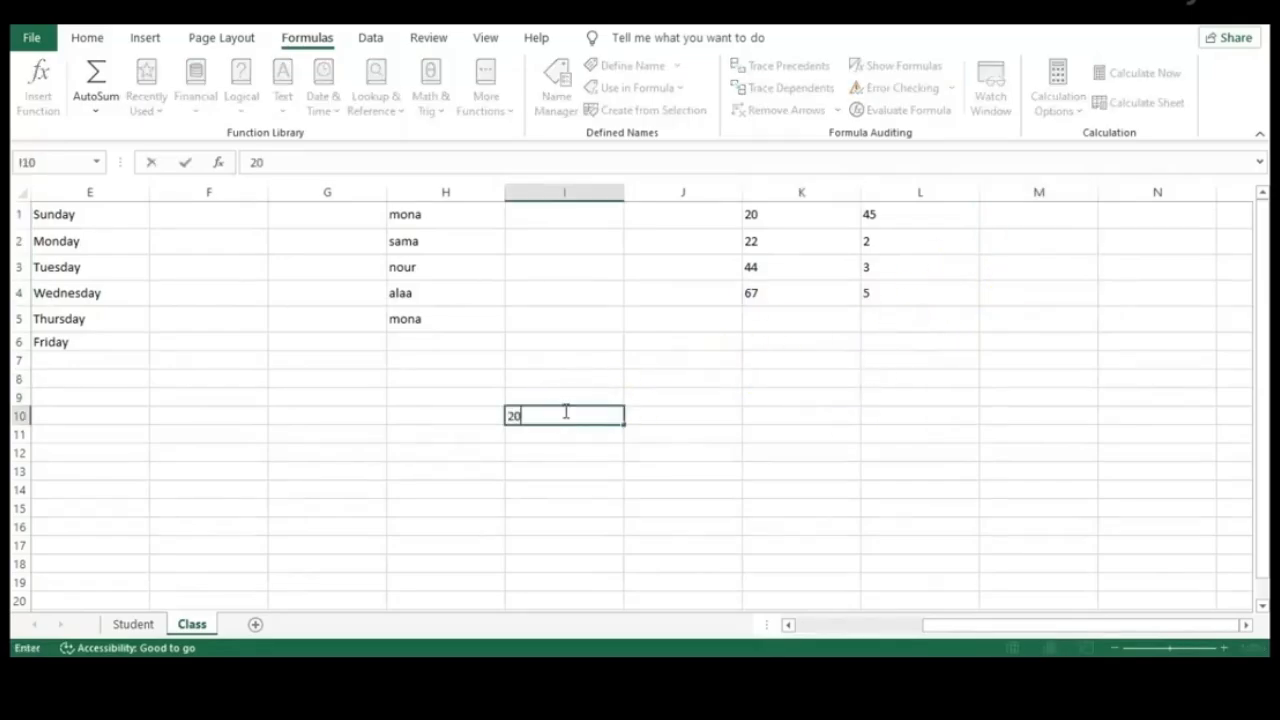
click(694, 431)
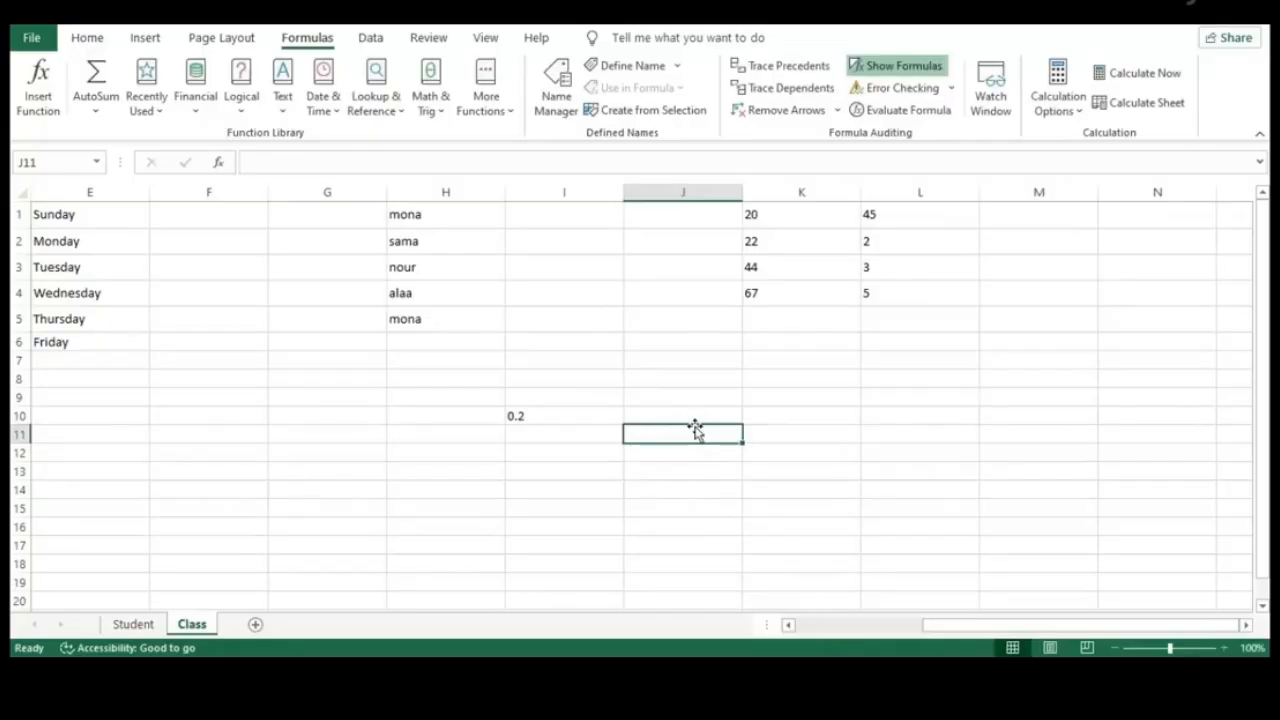
click(581, 416)
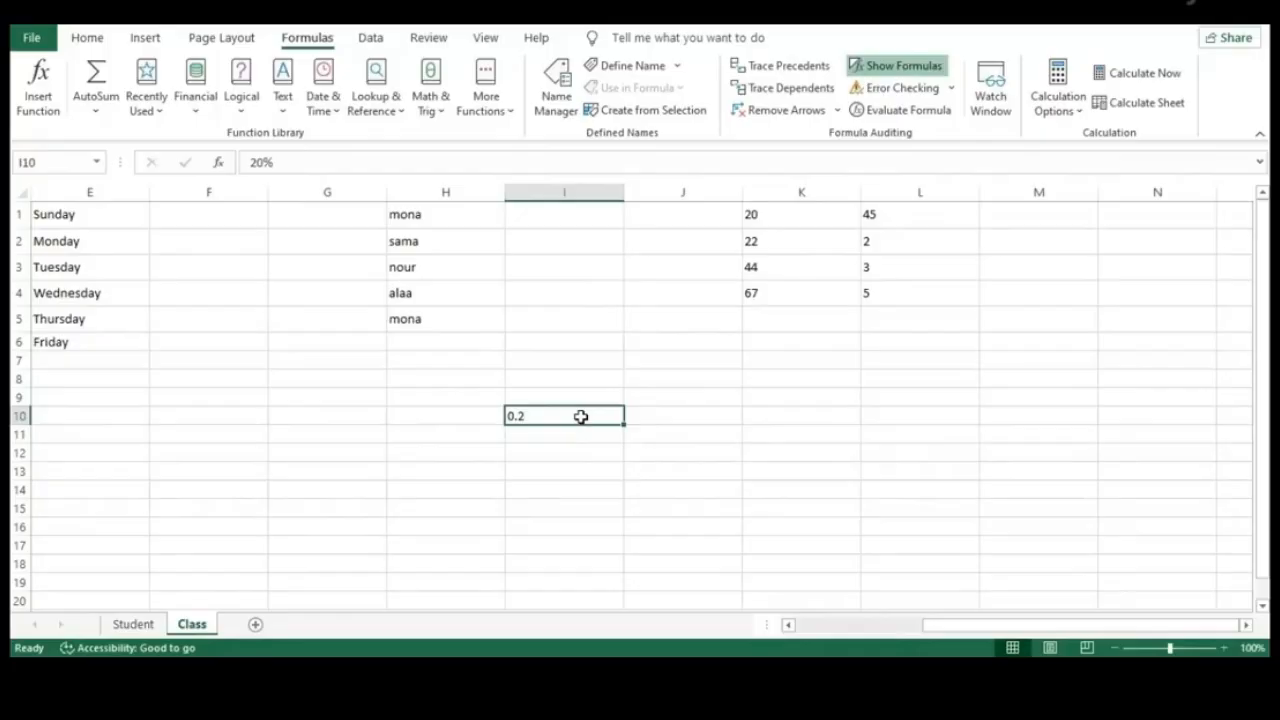
Begin a new formula in M1 with an equals sign
click(1011, 220)
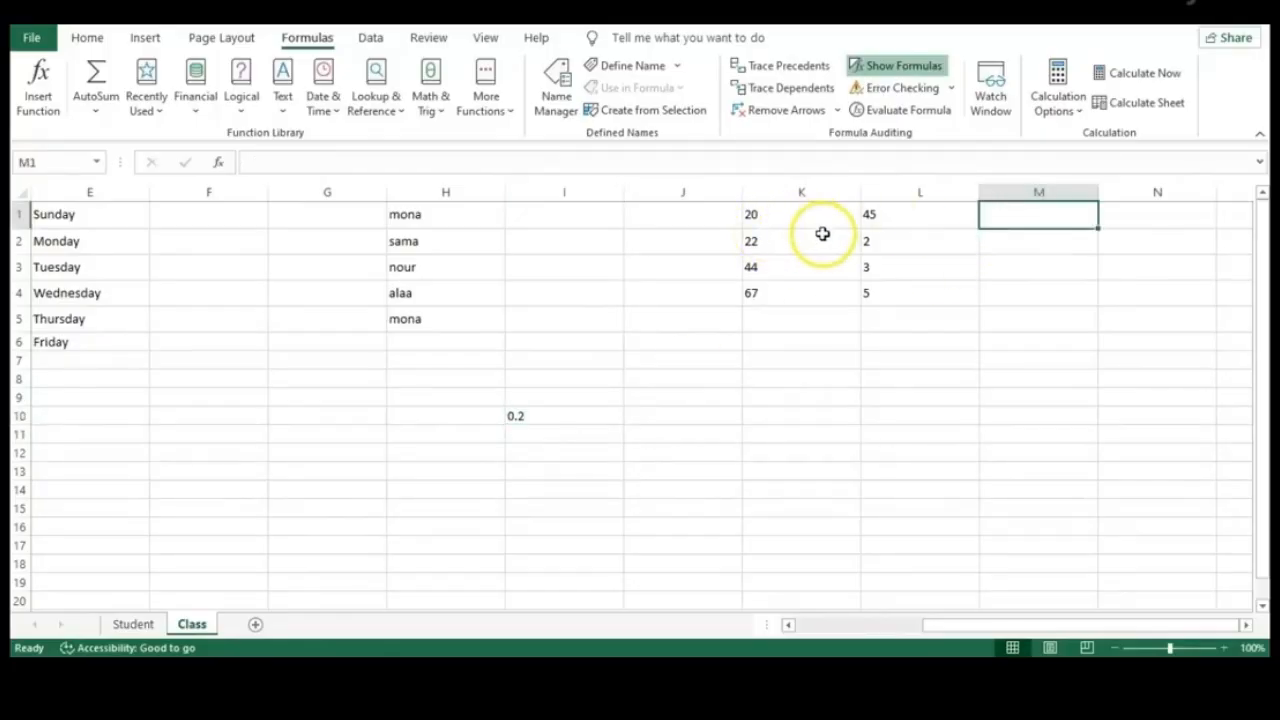
click(912, 224)
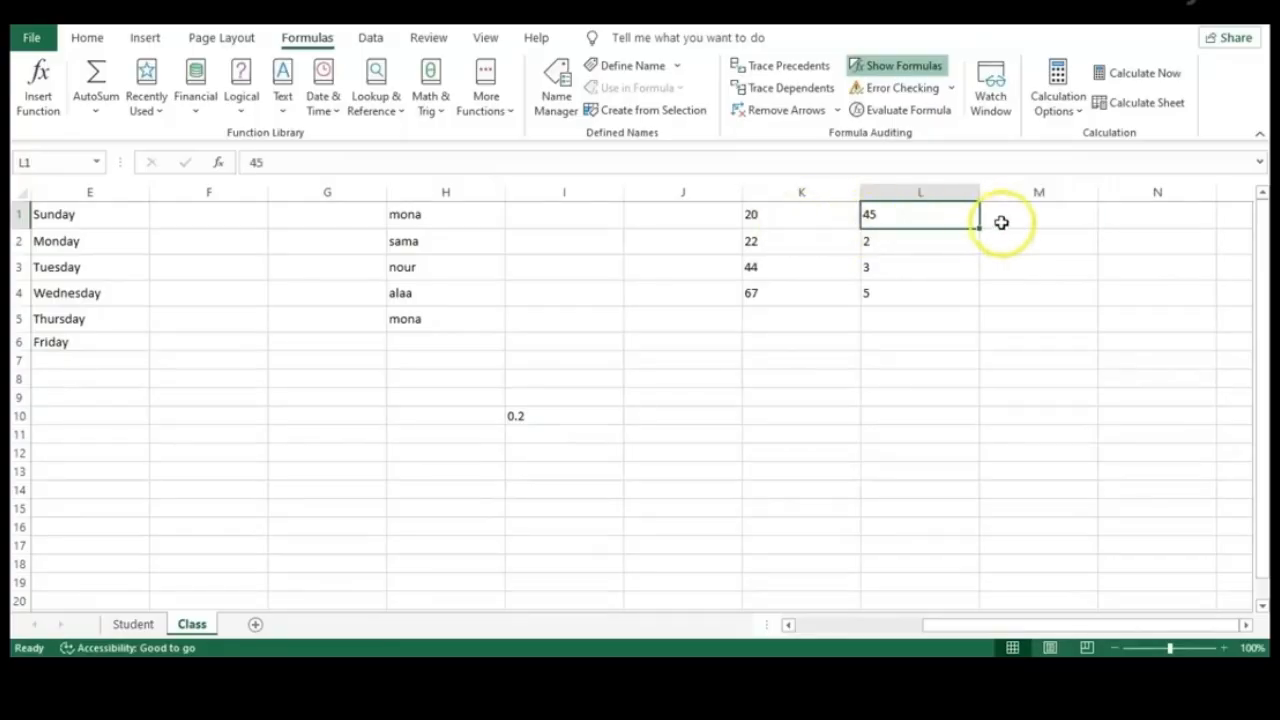
click(1001, 221)
text(=)
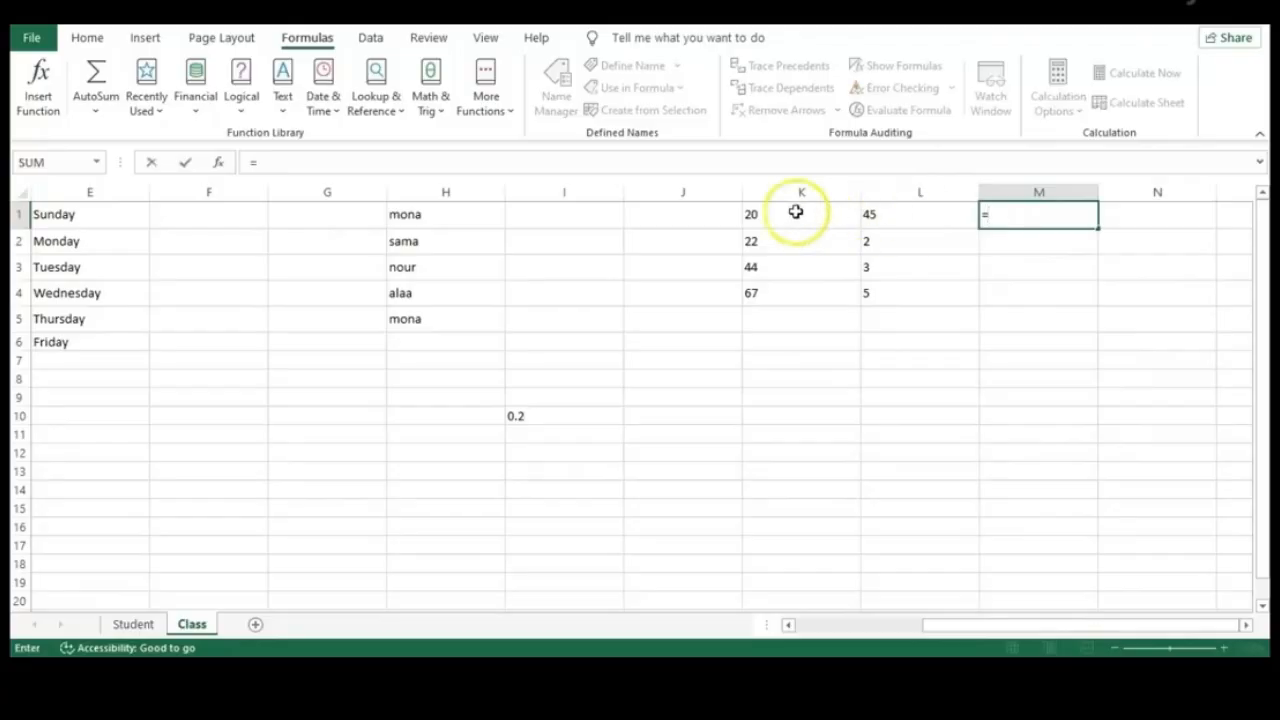
Enter the product formula =K1*L1 in M1
click(793, 213)
text(*)
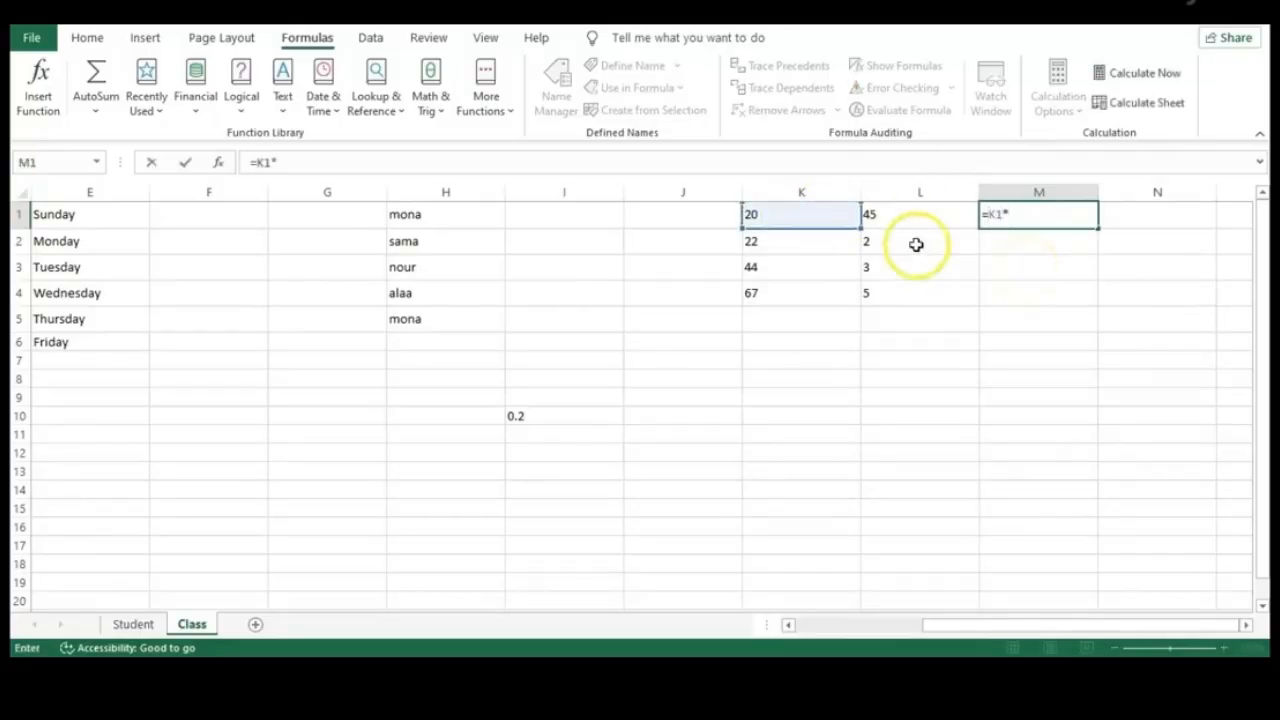
click(874, 213)
key(Return)
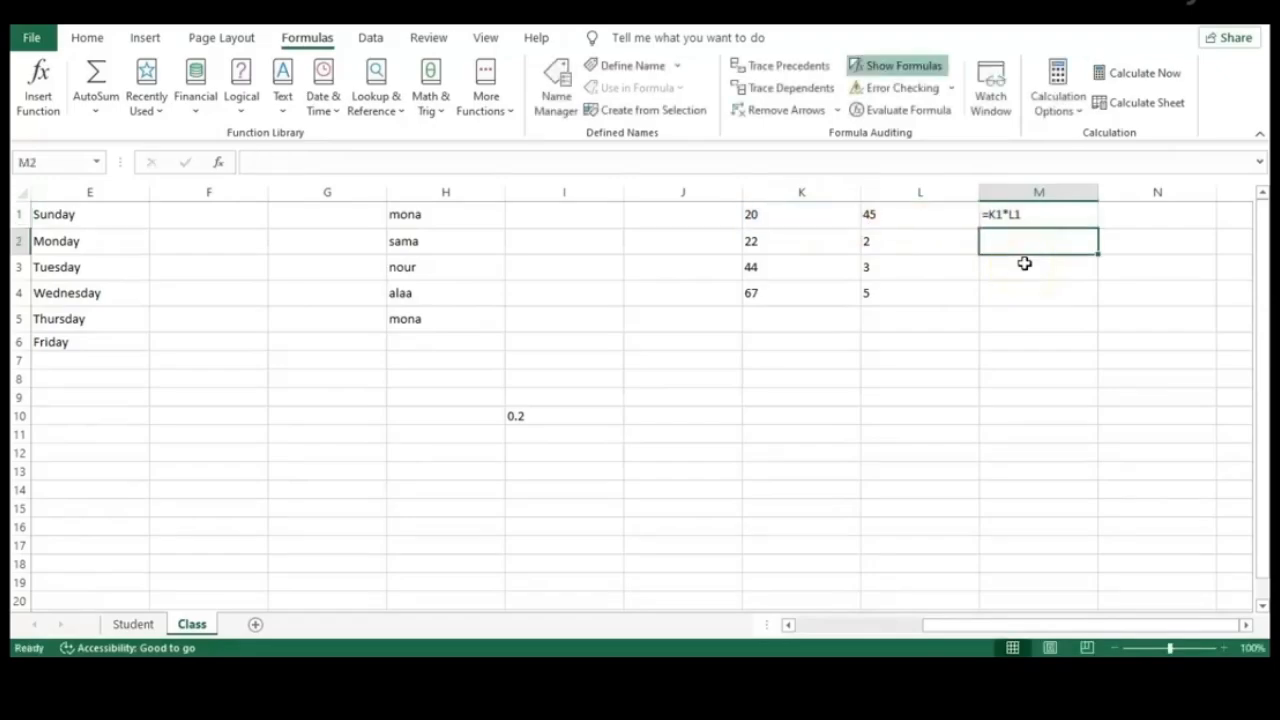
click(1061, 214)
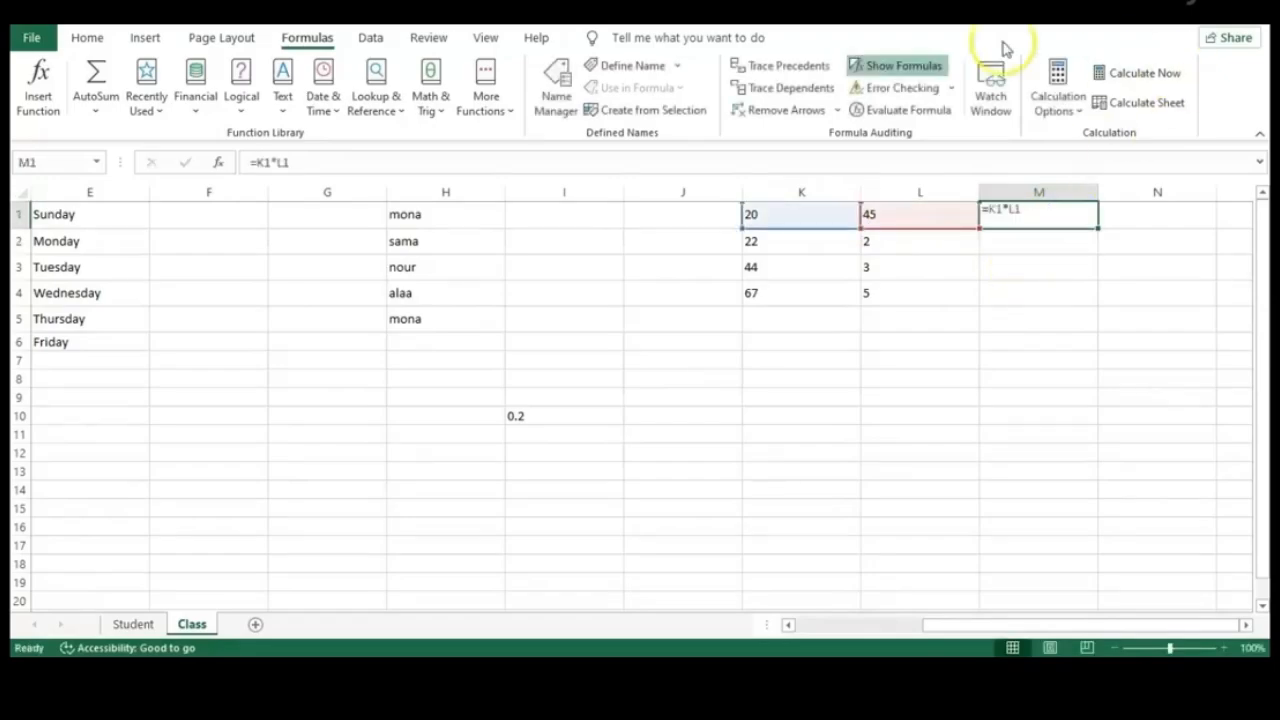
Turn off Show Formulas and fill M1 down to M4, giving 900, 44, 132 and 335
click(931, 65)
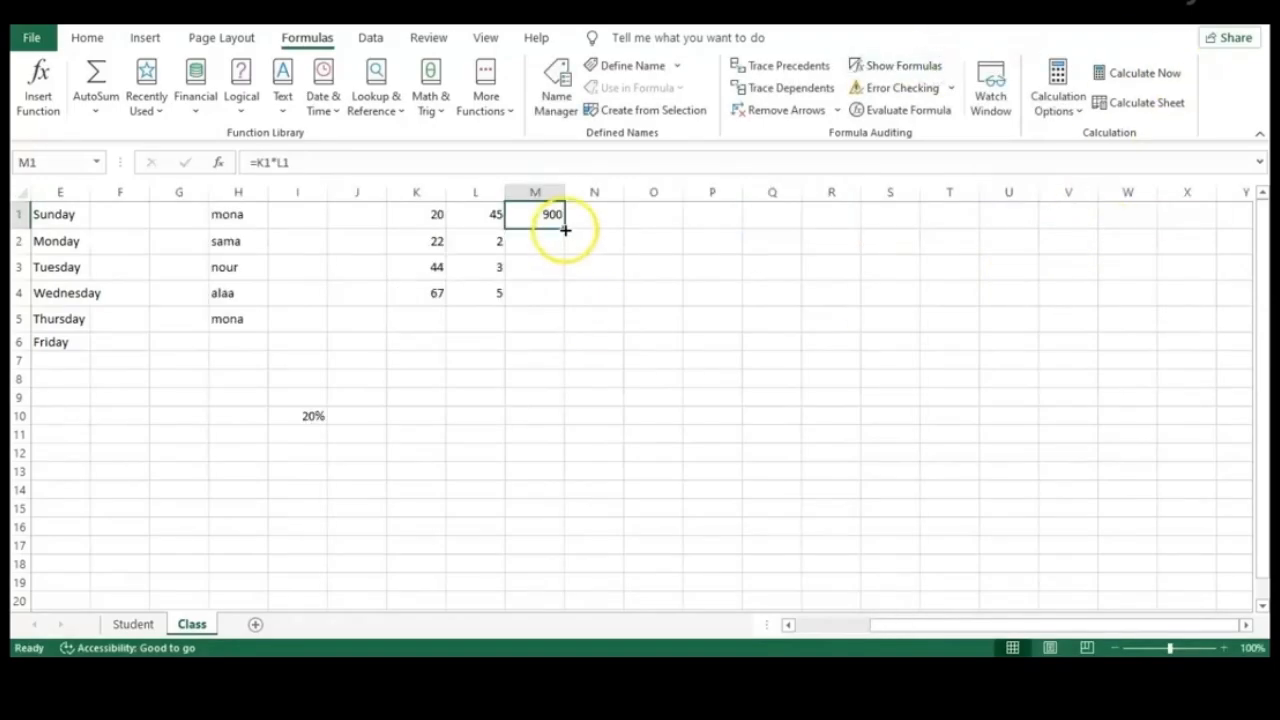
drag(565, 230, 560, 314)
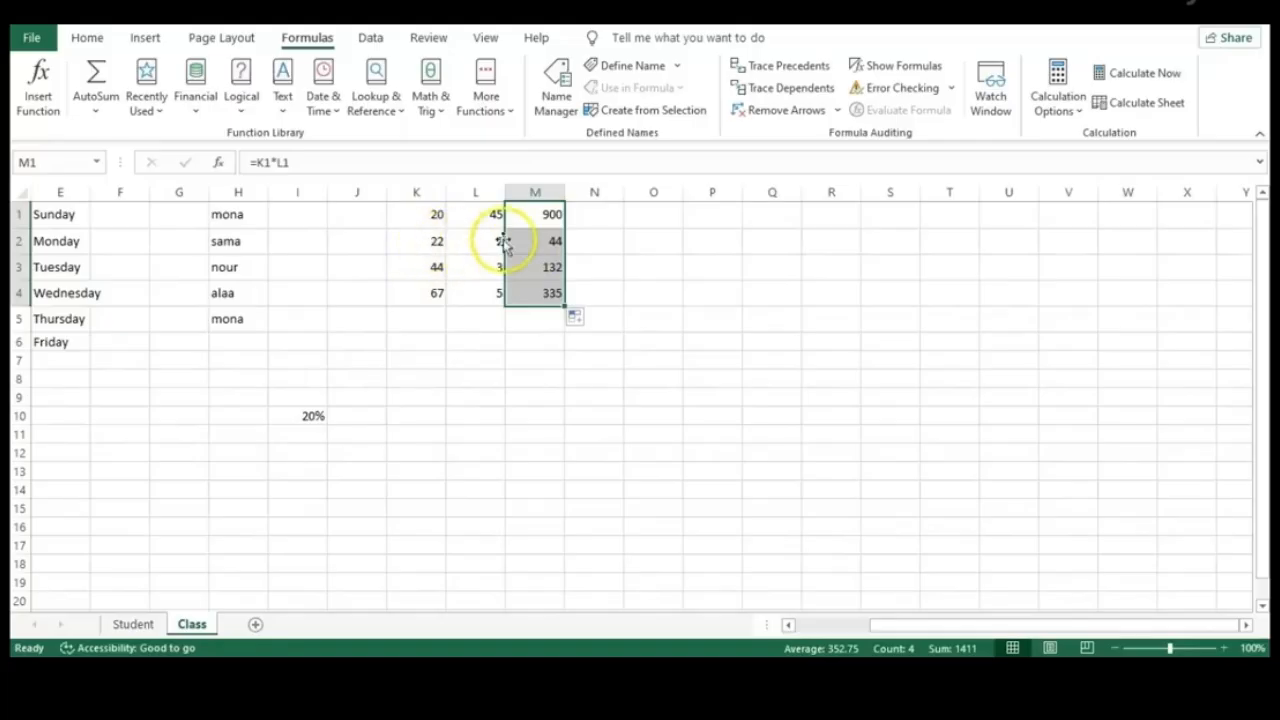
click(612, 272)
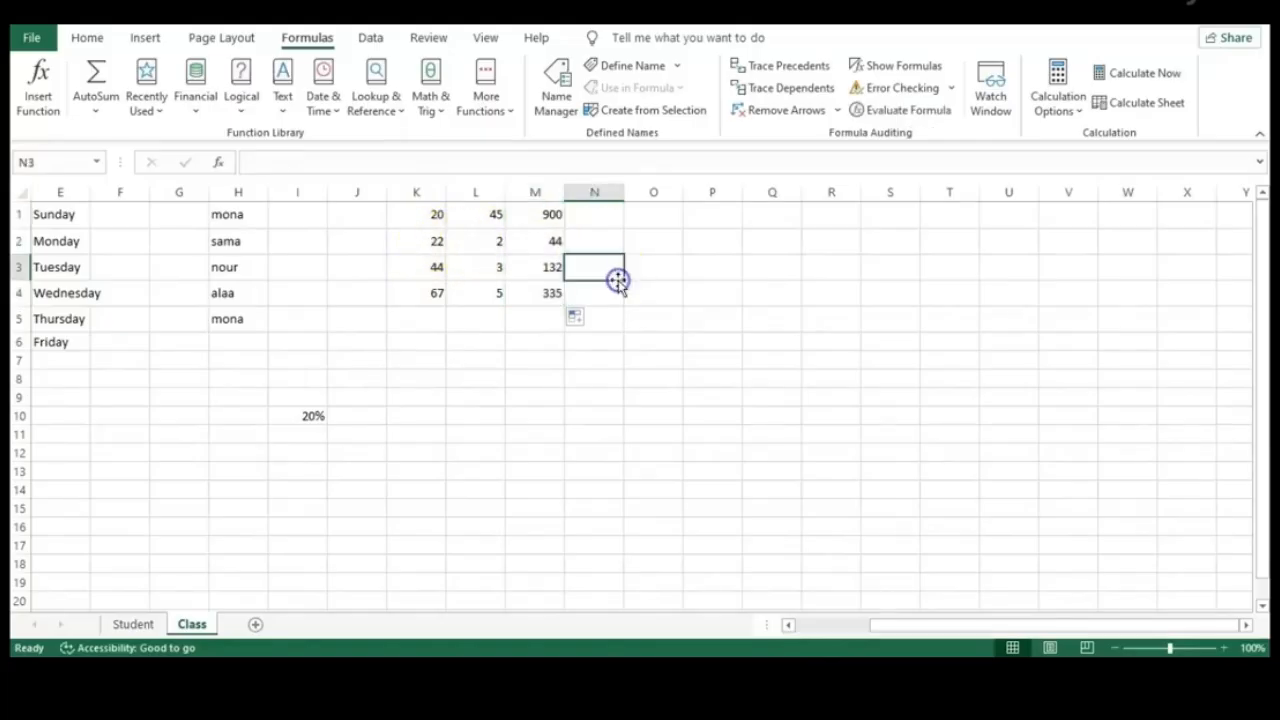
click(597, 208)
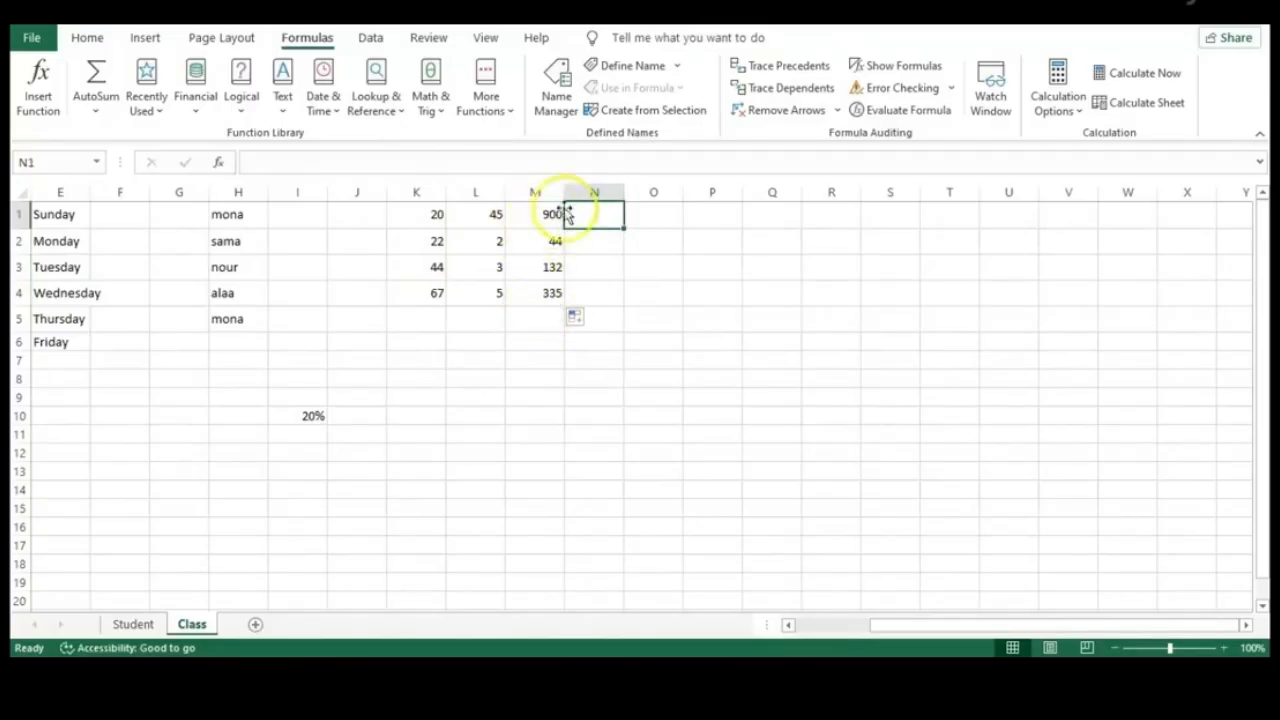
Enter =M1*I10 in N1 (showing 180) and fill it down to N4
click(293, 422)
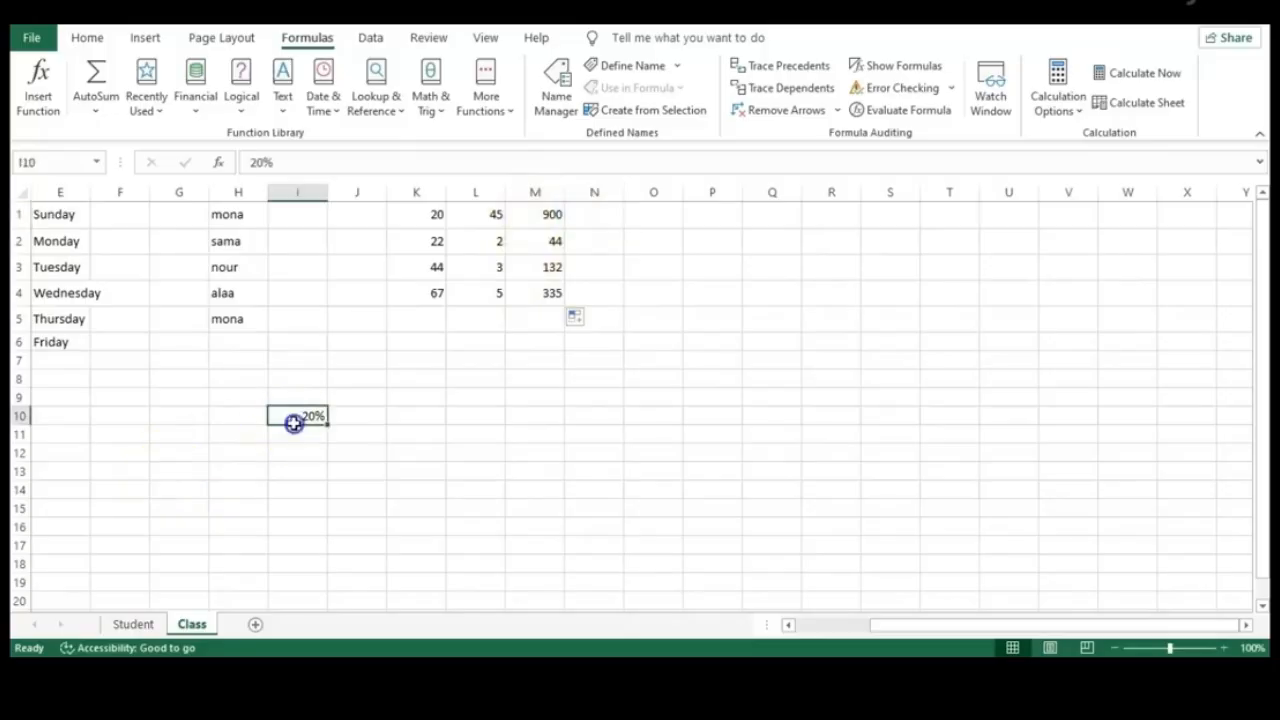
click(614, 215)
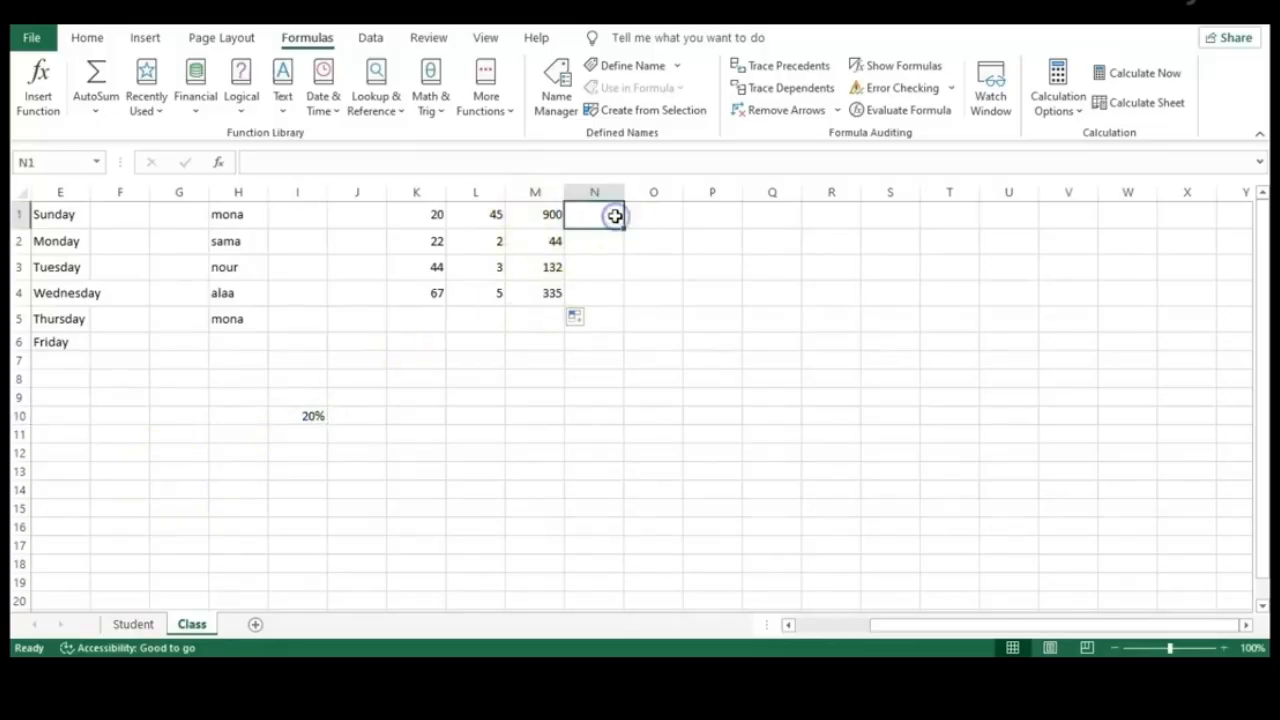
text(=)
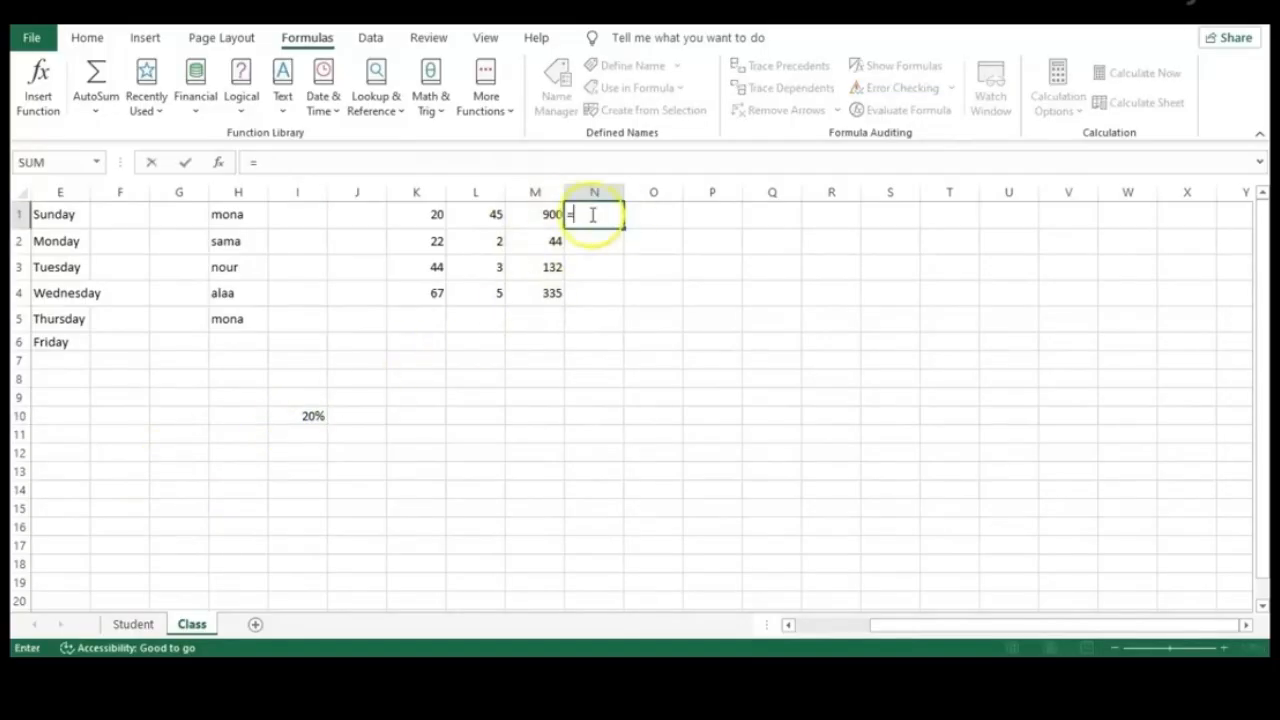
click(543, 214)
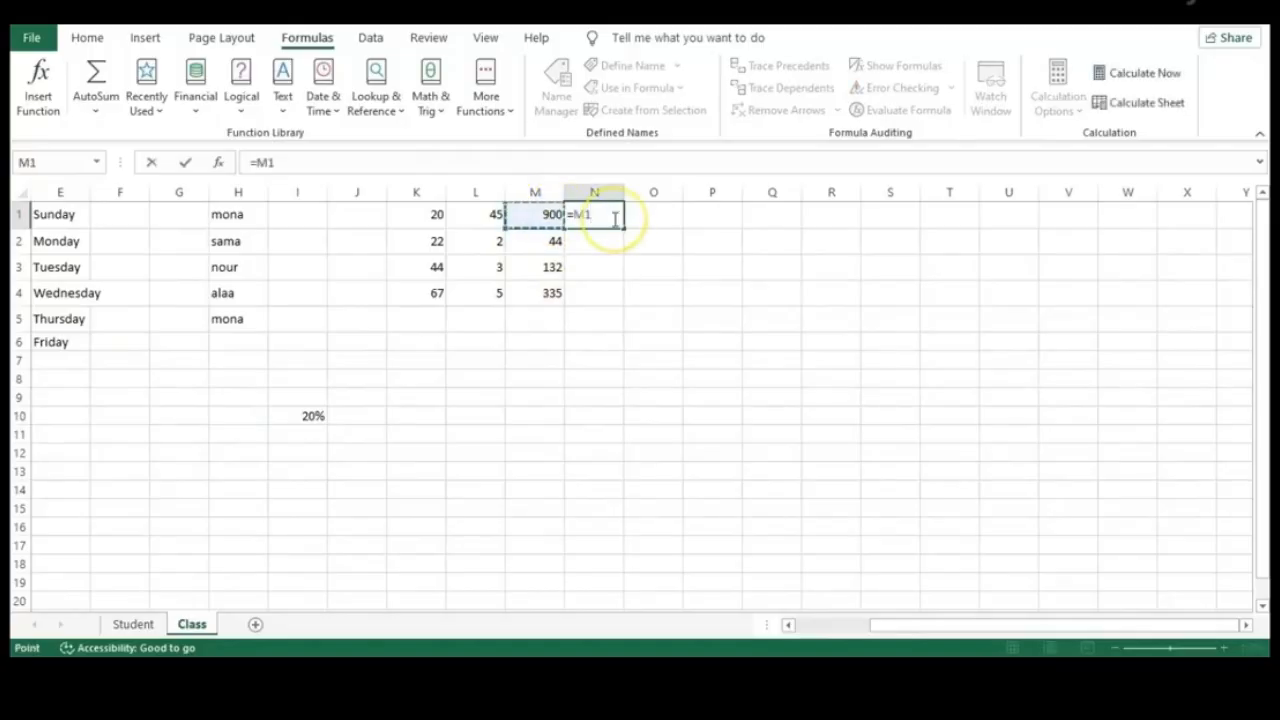
text(*)
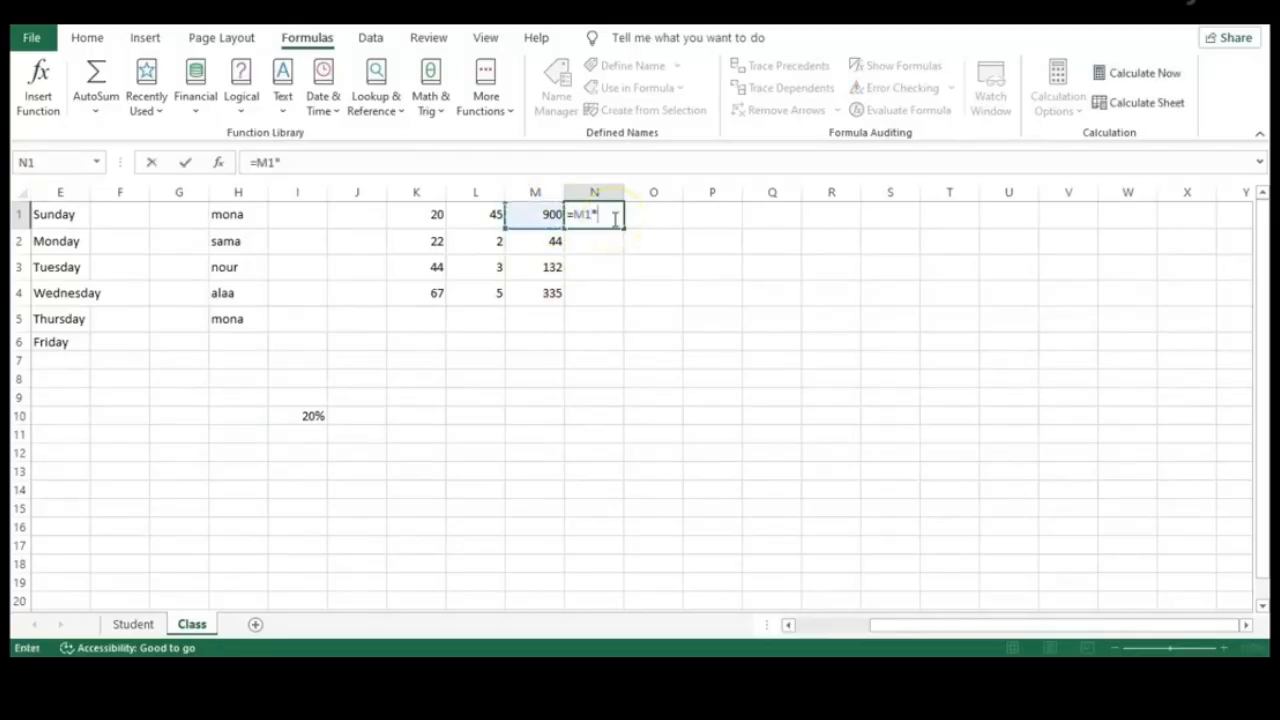
click(283, 415)
key(Return)
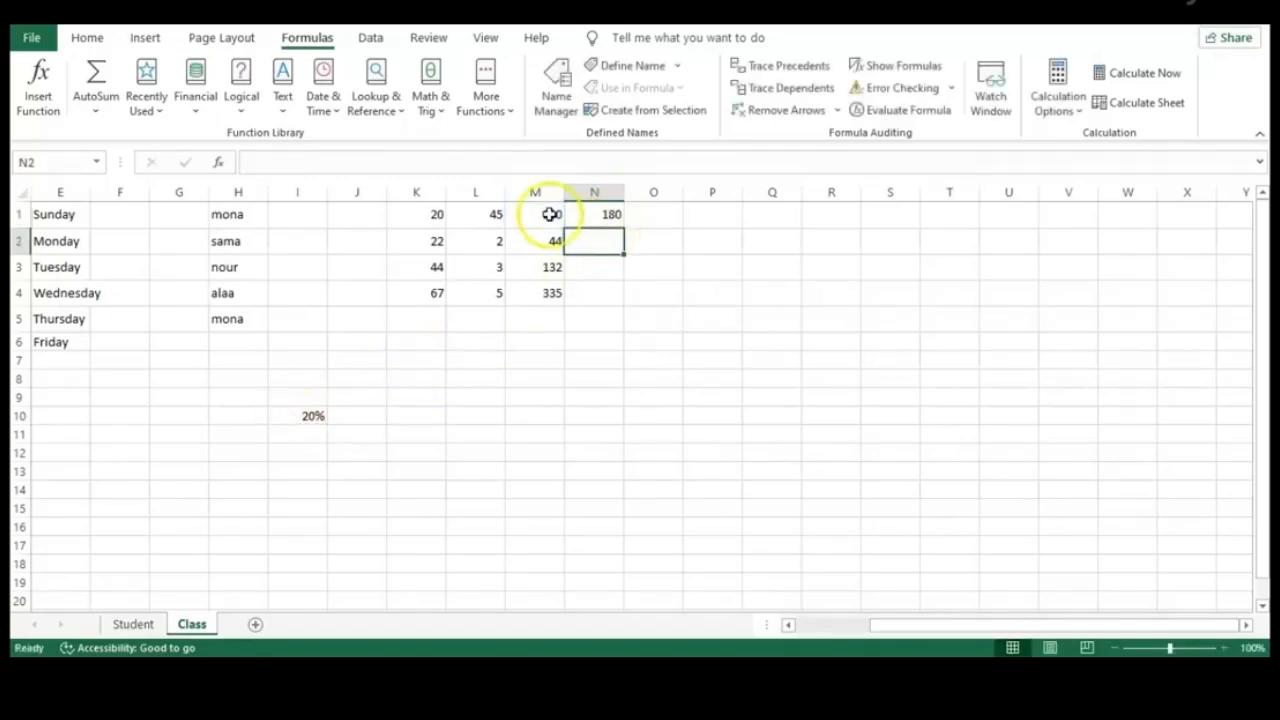
click(613, 213)
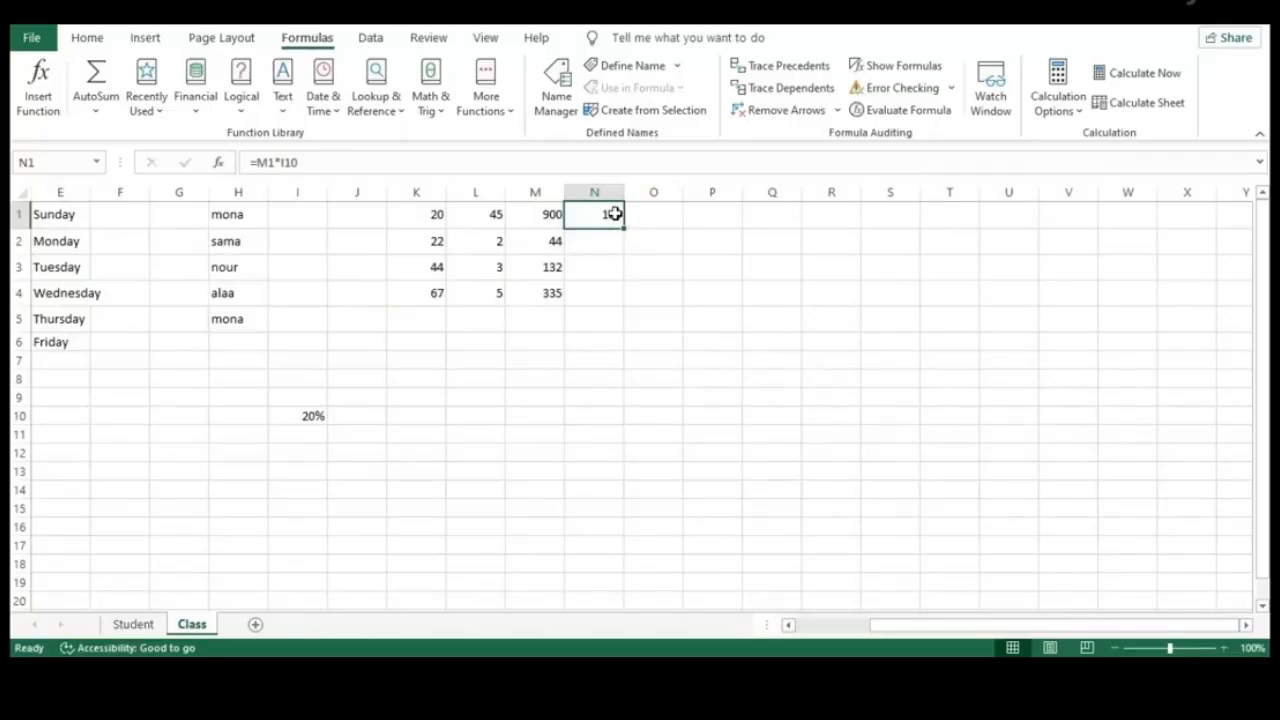
drag(622, 227, 622, 309)
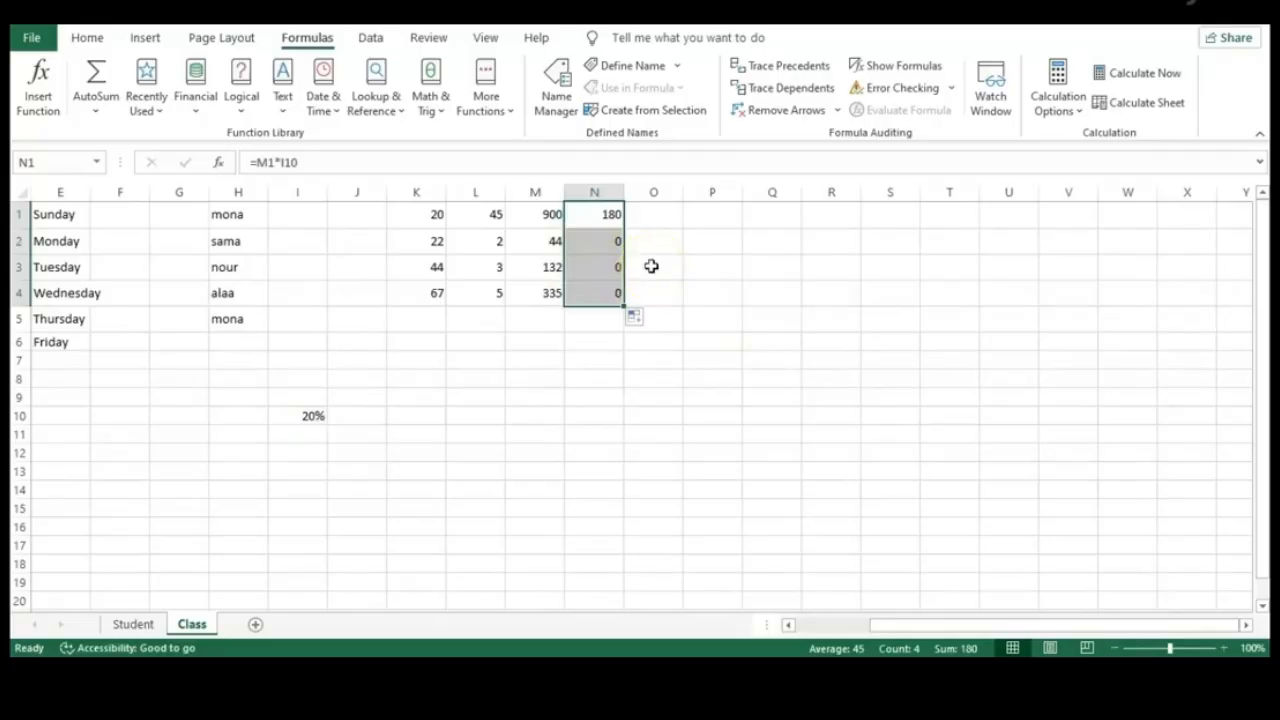
Turn on Show Formulas to compare N2's =M2*I11 with N1's =M1*I10
click(295, 436)
click(306, 468)
click(310, 489)
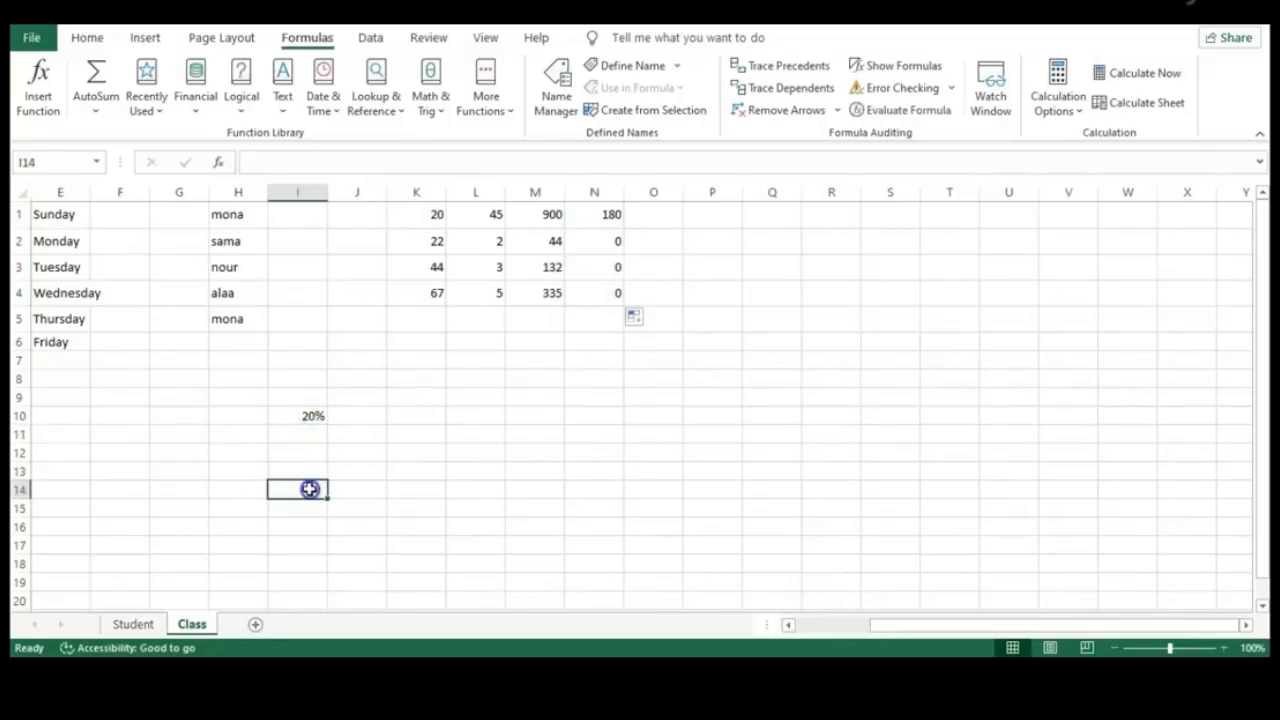
click(522, 450)
click(610, 243)
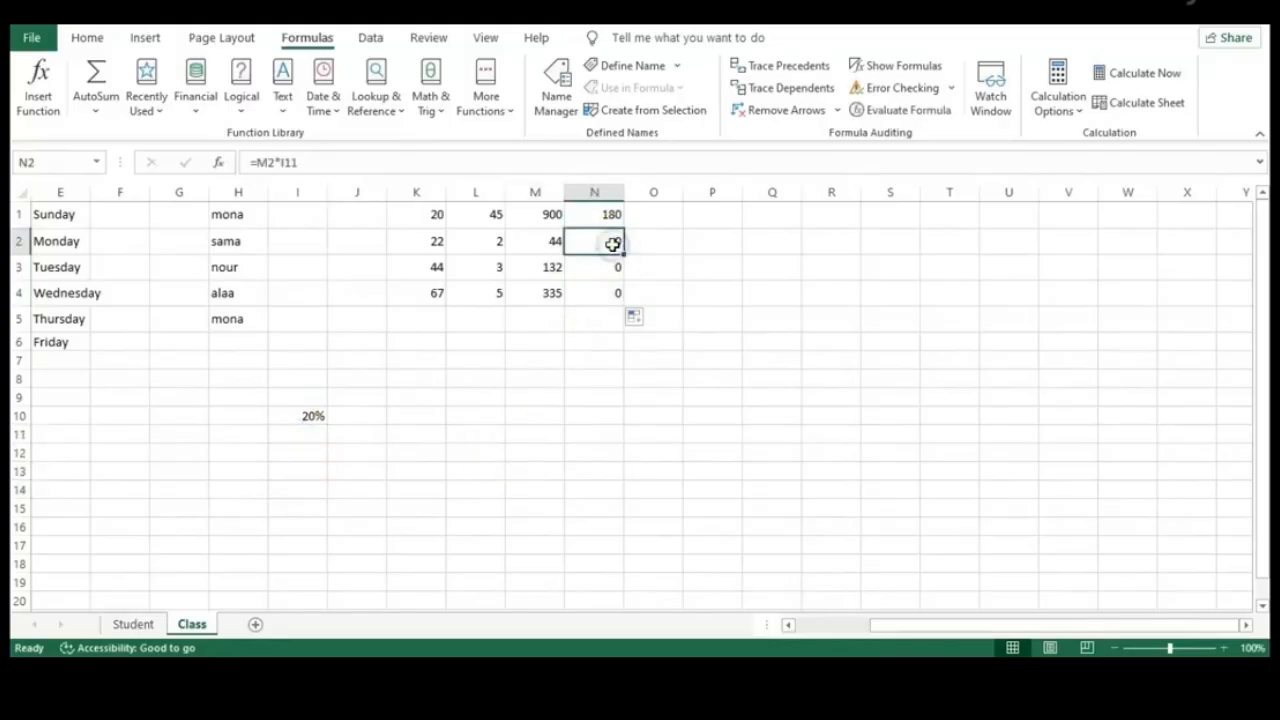
click(935, 70)
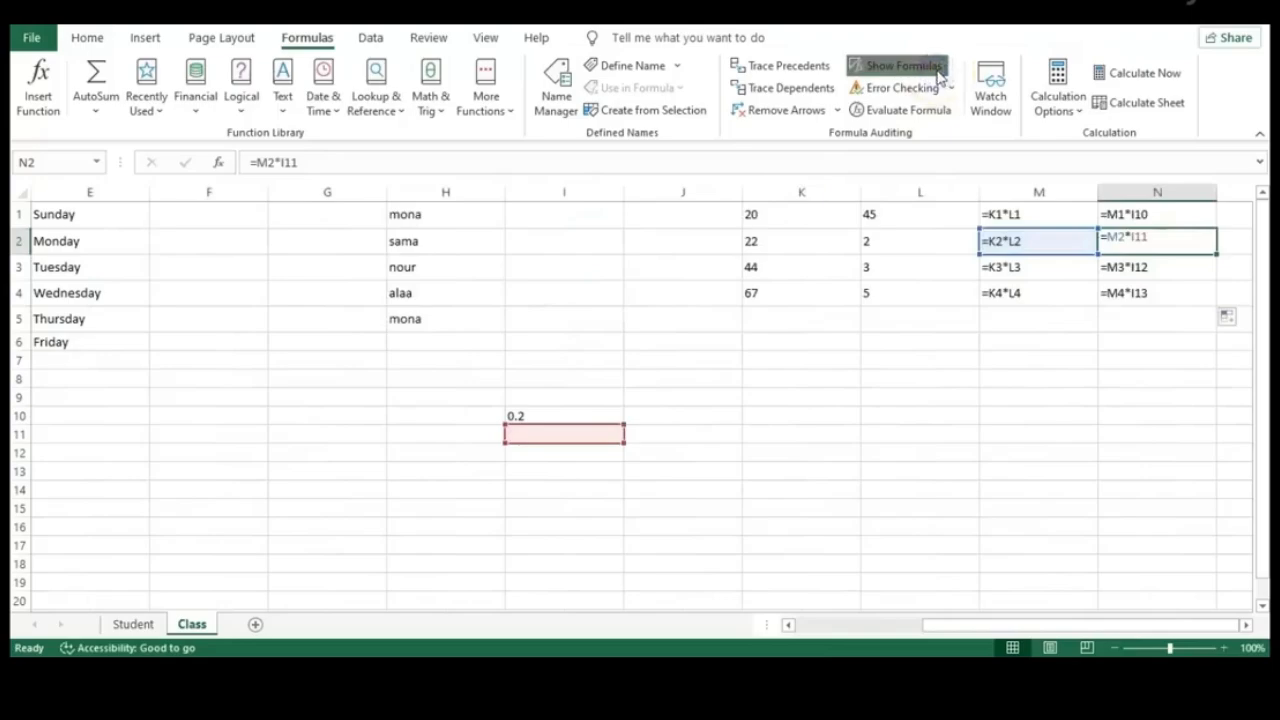
click(1074, 356)
click(1120, 222)
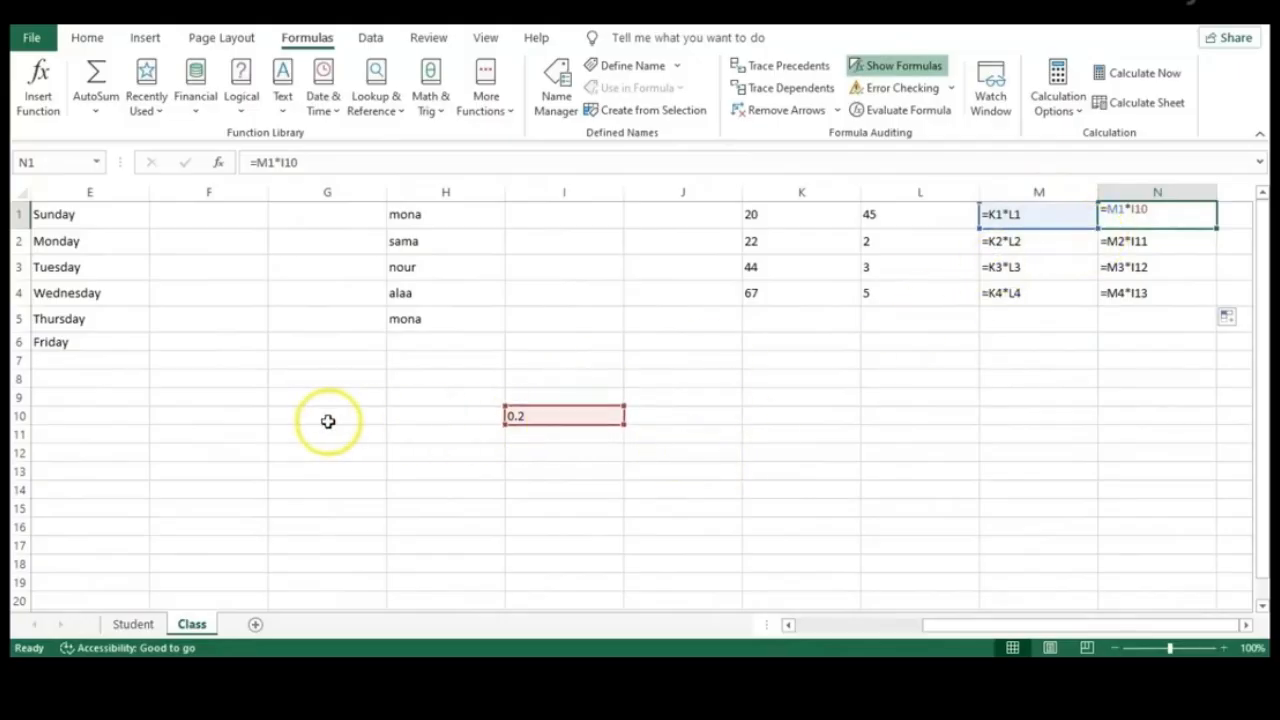
key(Return)
Check that I11, I12 and I13 are empty versus 20% in I10, then show values again
click(563, 435)
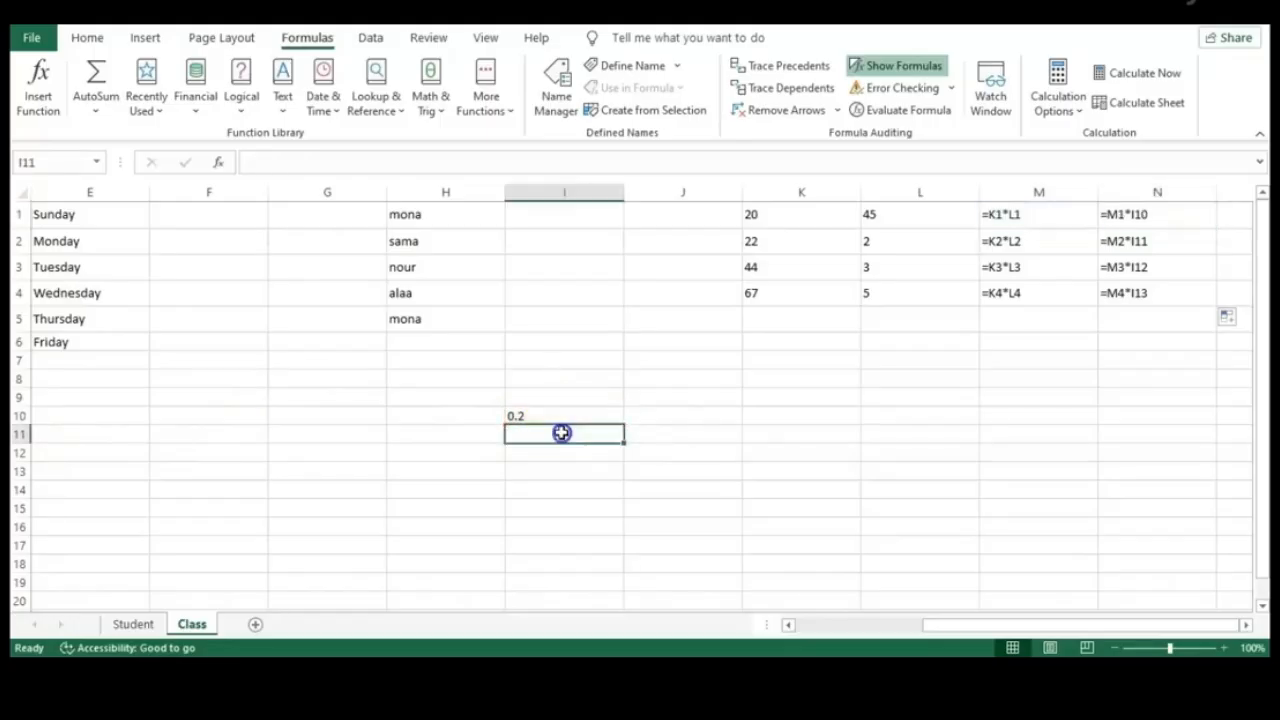
click(569, 469)
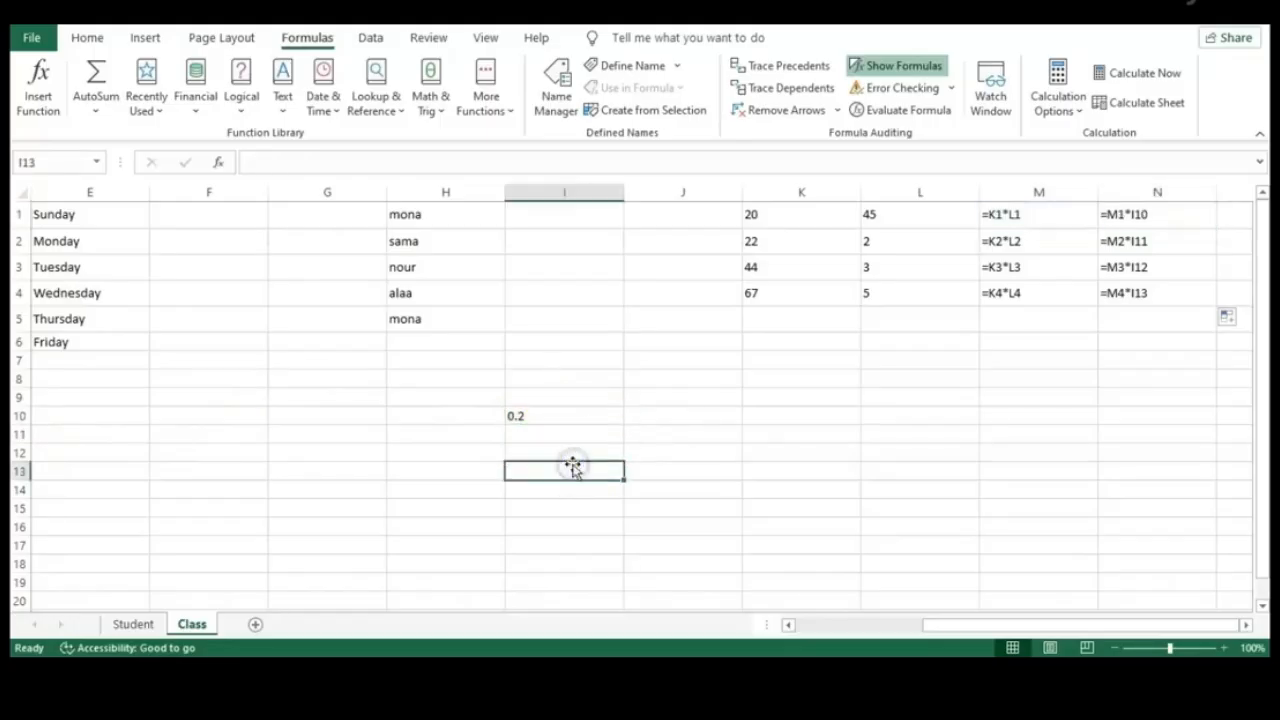
click(571, 455)
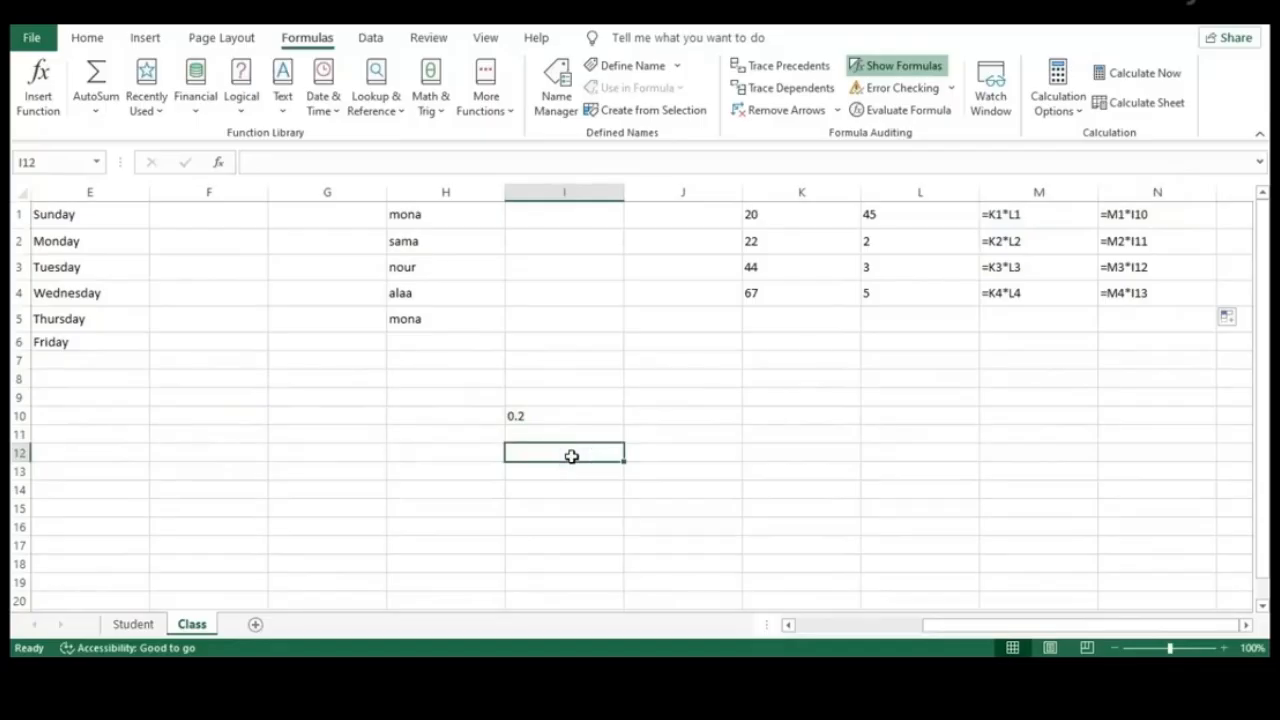
click(566, 419)
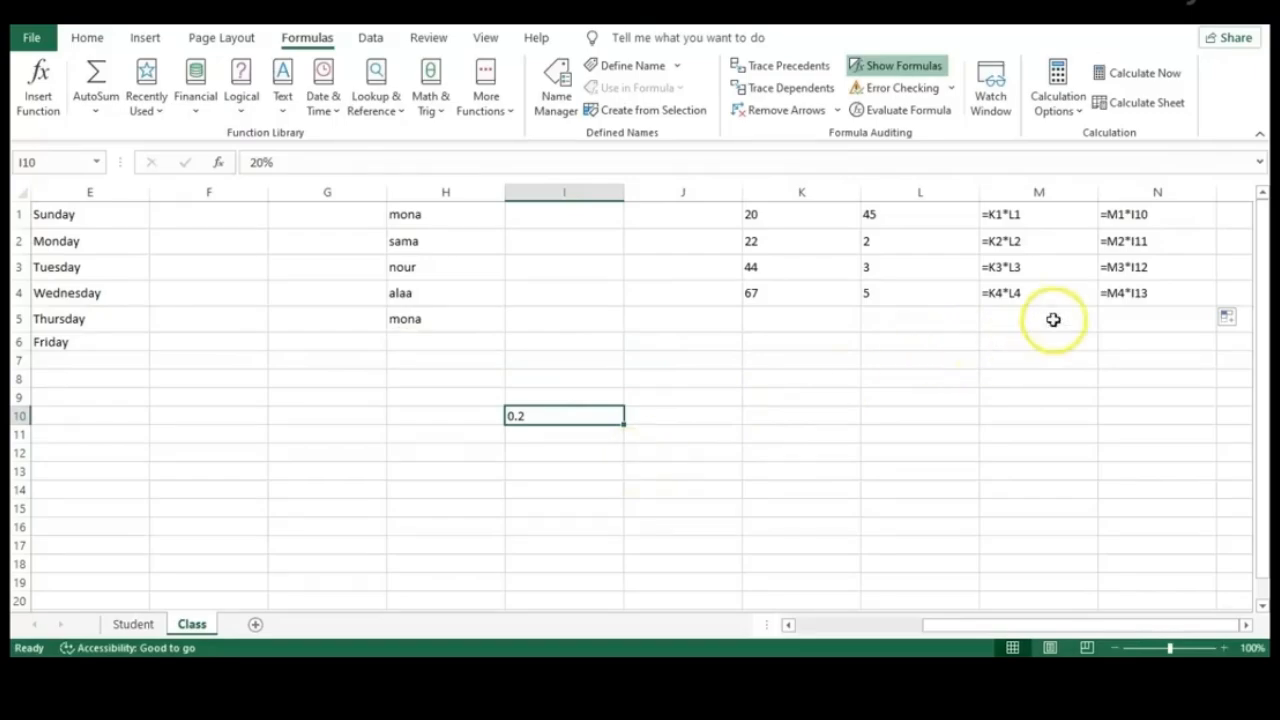
click(930, 66)
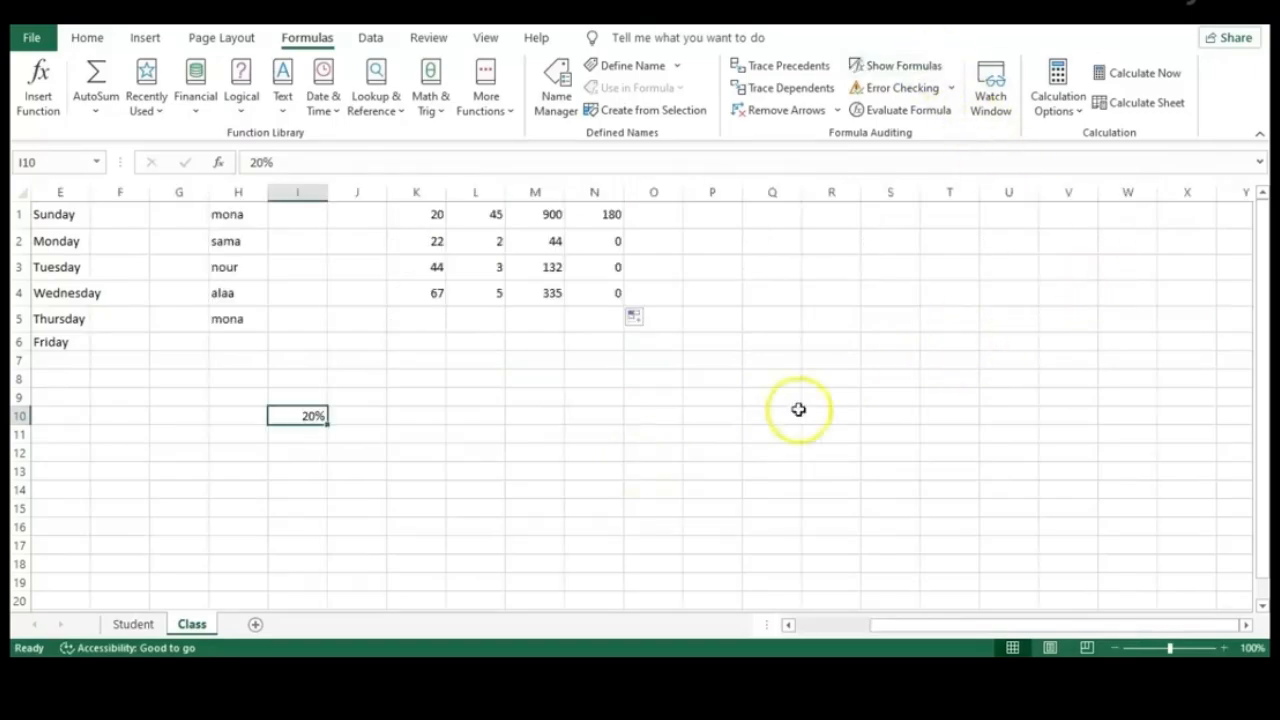
Clear the zeros in N2:N4 and change N1's formula to =M1*$I$10
click(591, 295)
drag(591, 295, 600, 243)
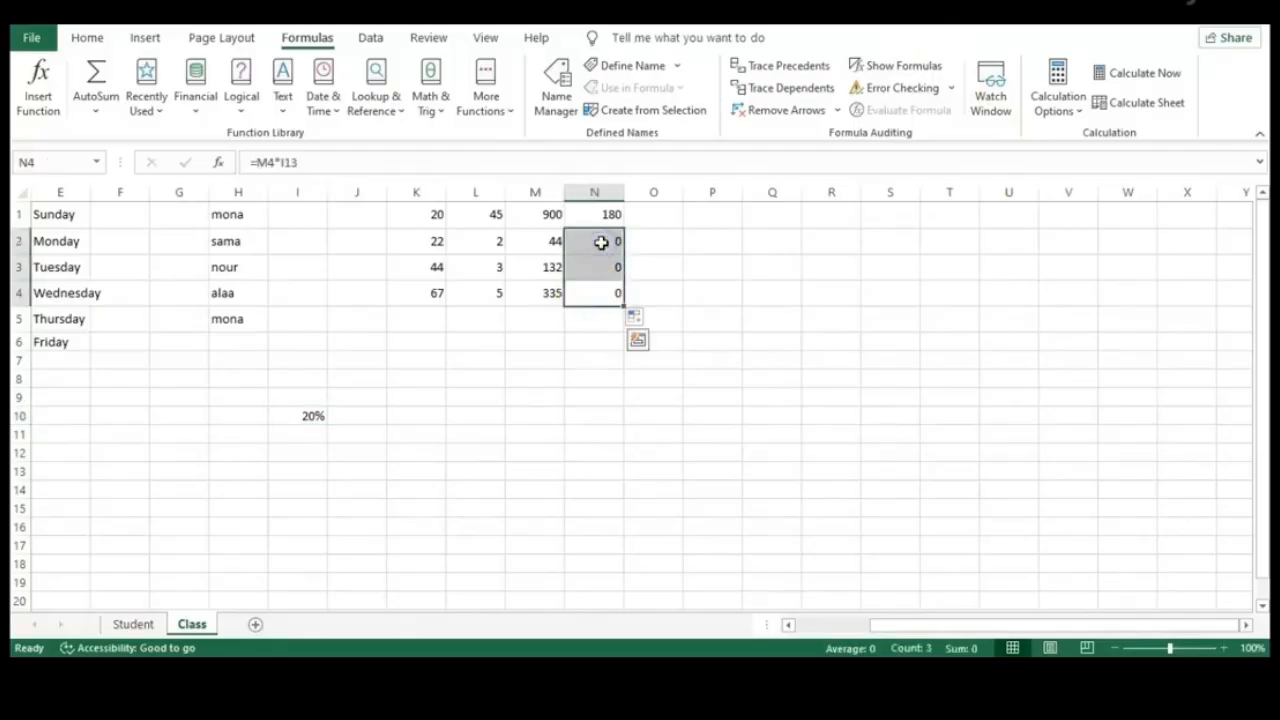
key(Delete)
click(600, 218)
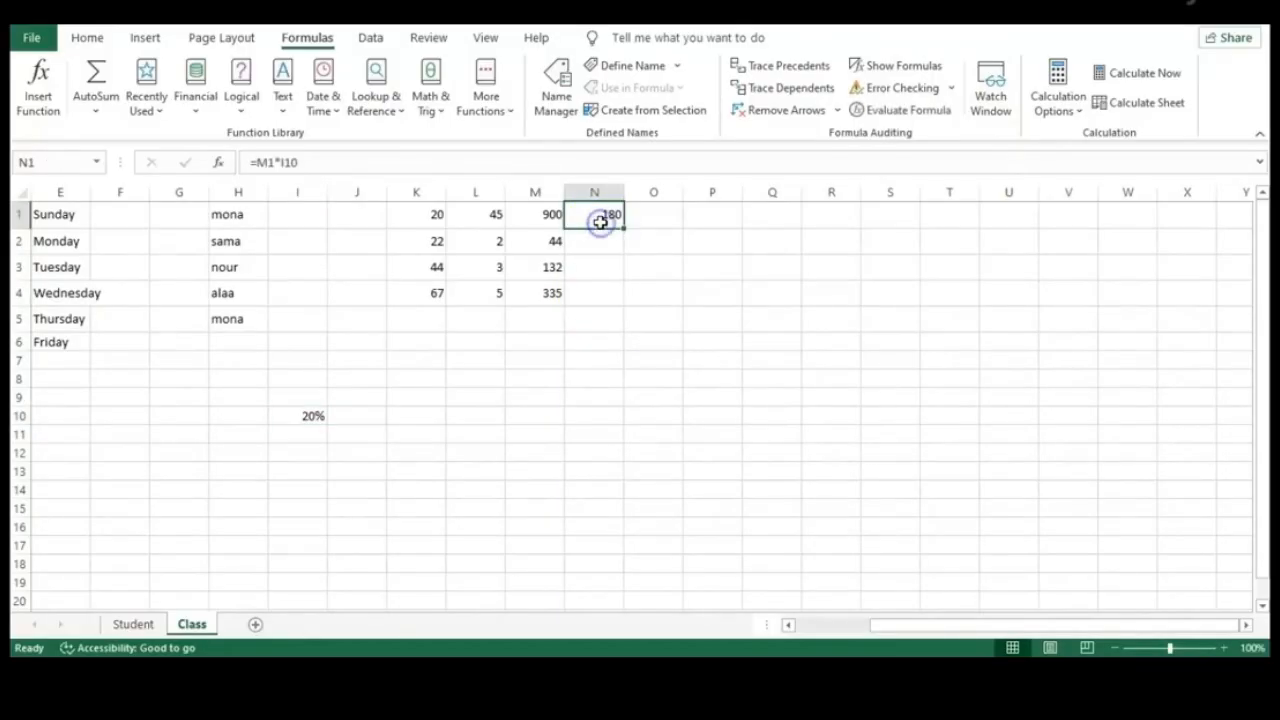
double_click(600, 217)
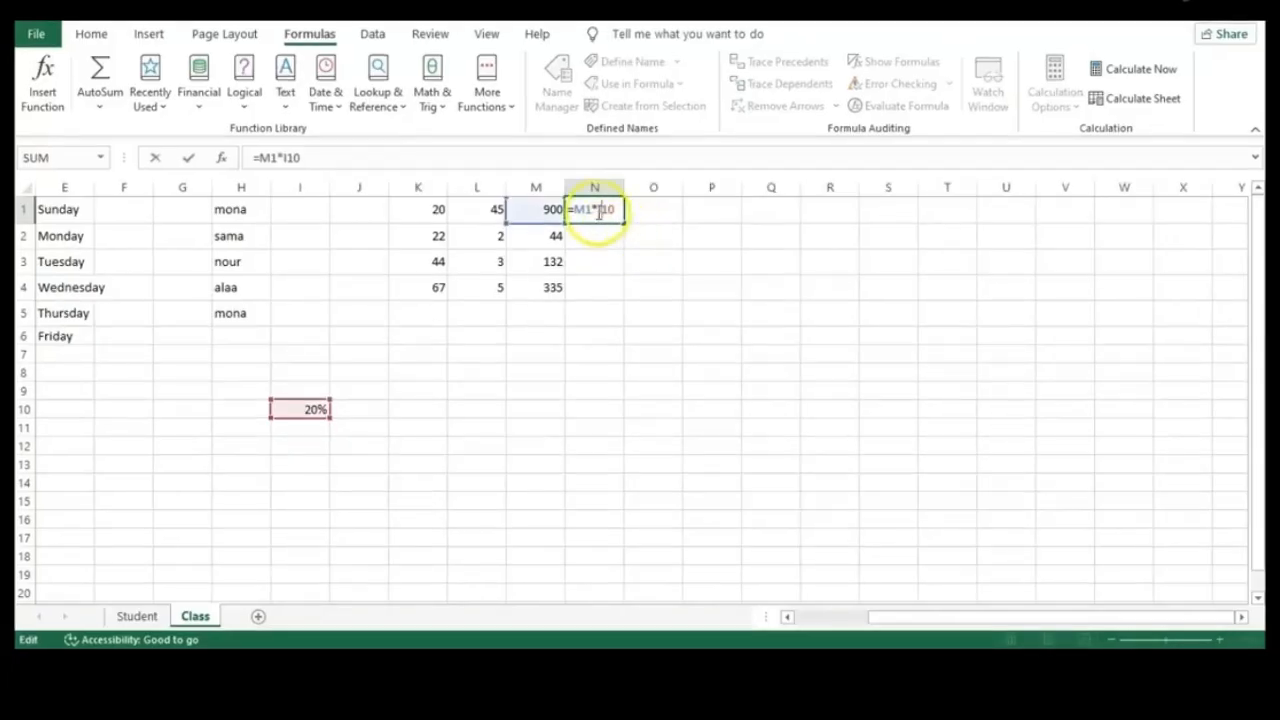
drag(598, 214, 615, 213)
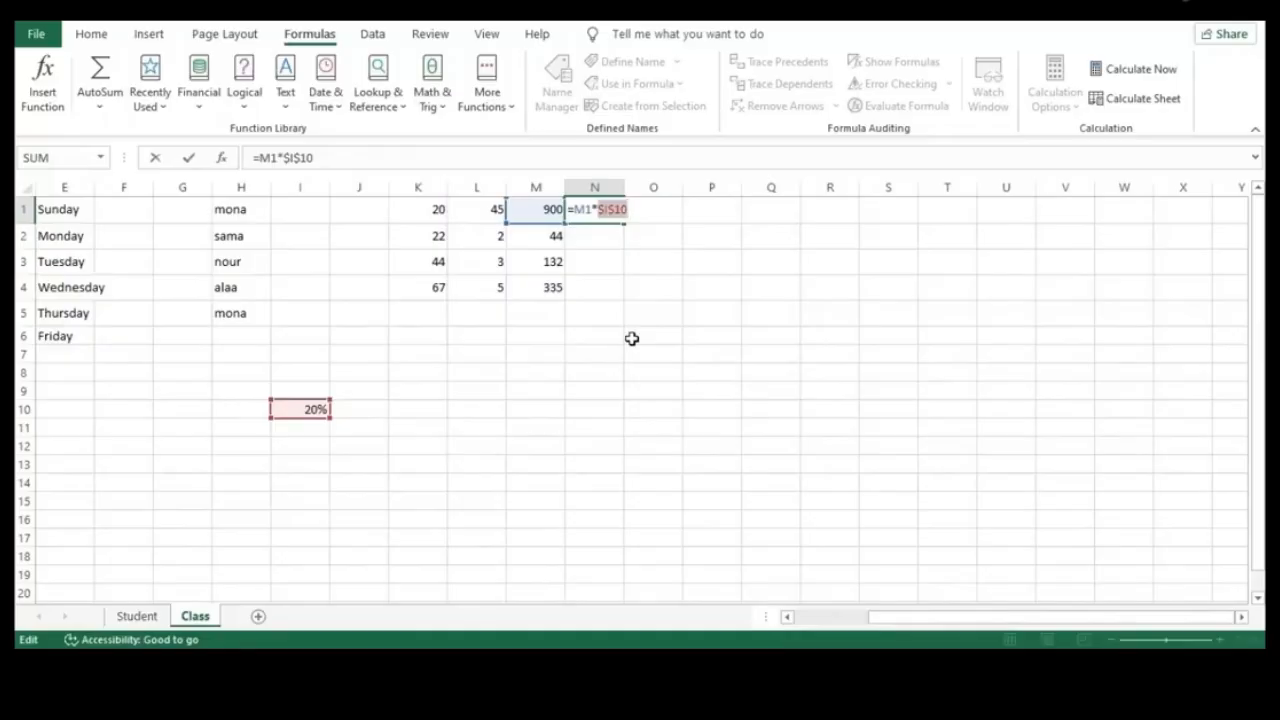
key(Return)
Copy N1's formula down to N4, giving 180, 8.8, 26.4 and 67
click(592, 210)
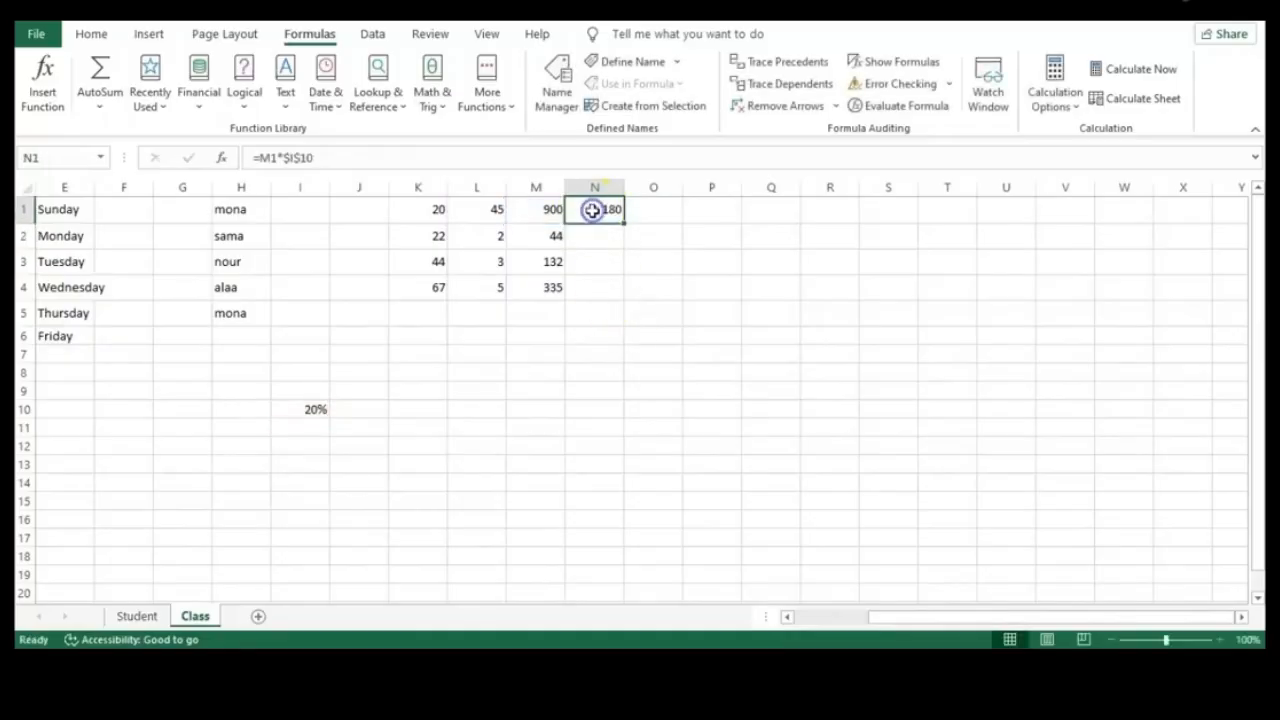
drag(623, 221, 621, 295)
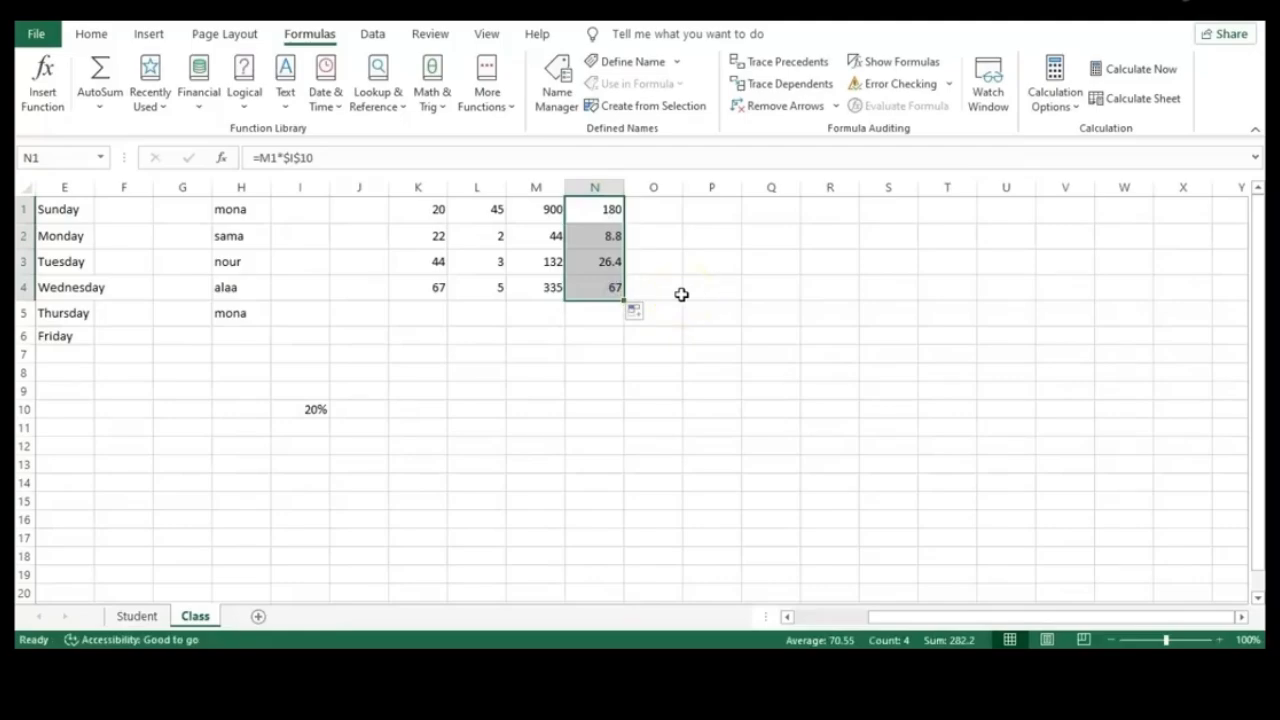
click(902, 62)
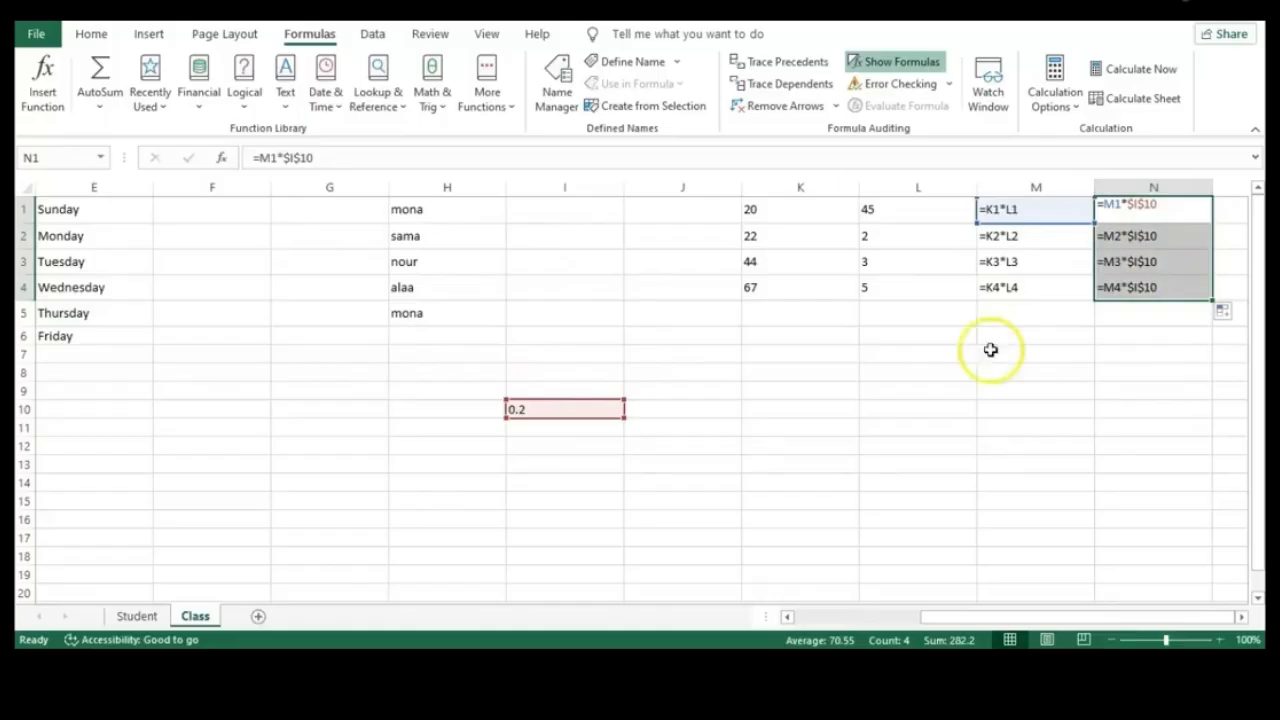
Select I10, then J12, and finally J8 where the new multiplication grid begins
click(594, 409)
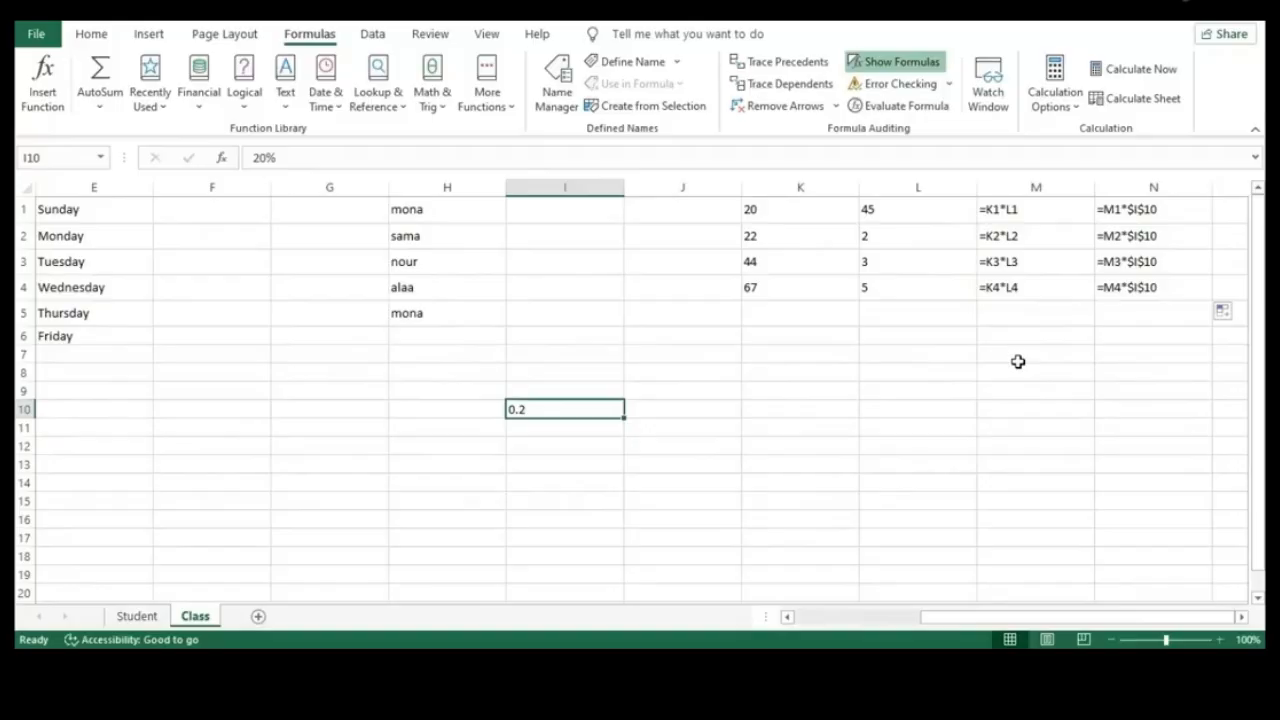
click(666, 443)
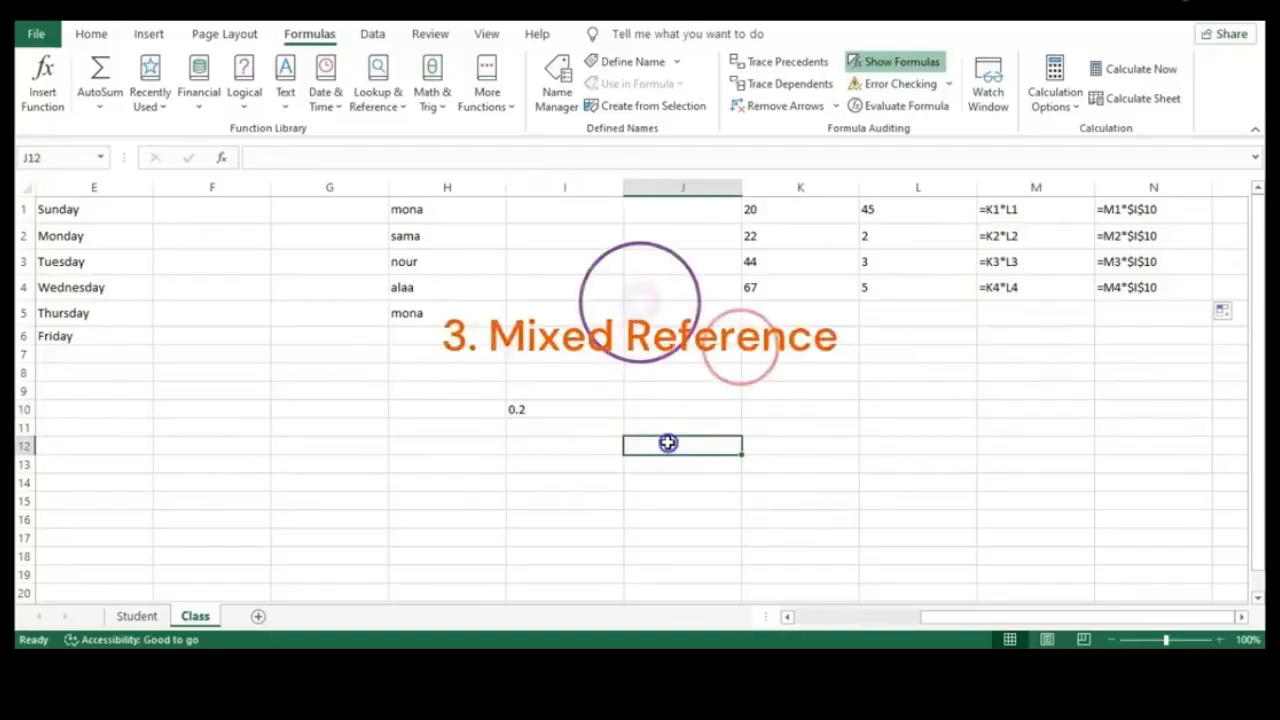
click(723, 377)
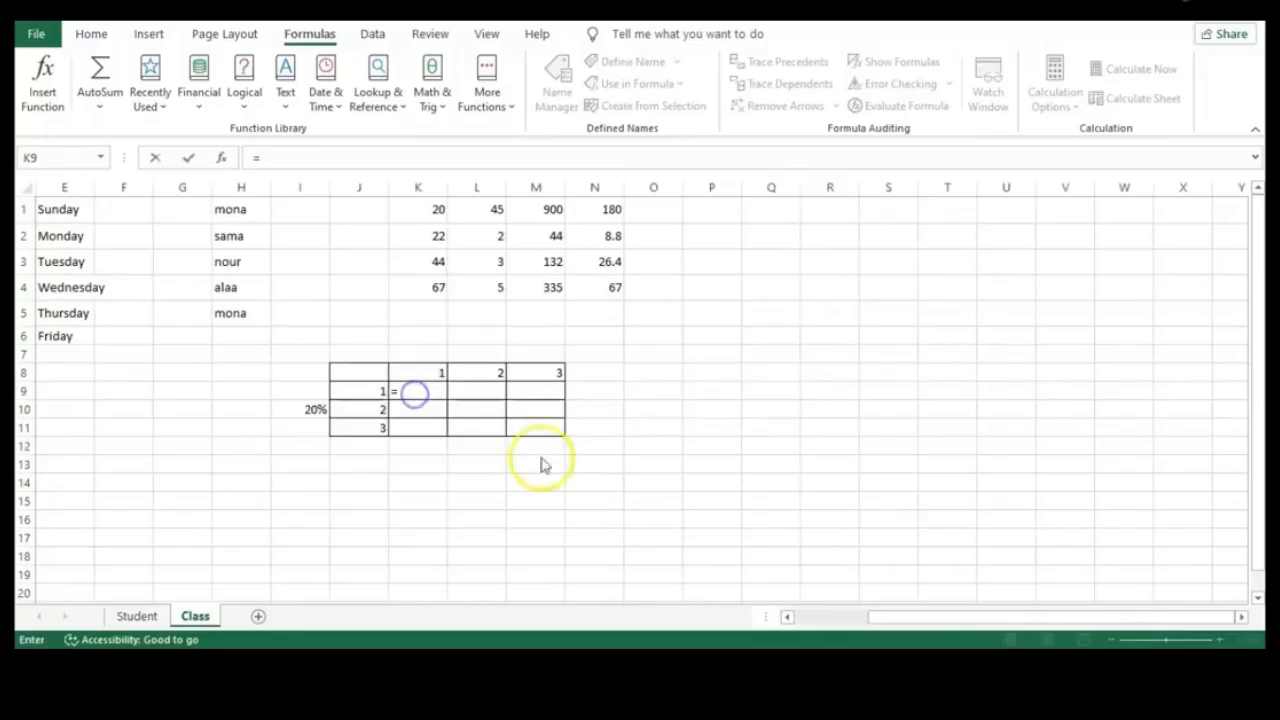
Build K9's formula from J9 and K8 so it reads =J9*K$8
click(420, 391)
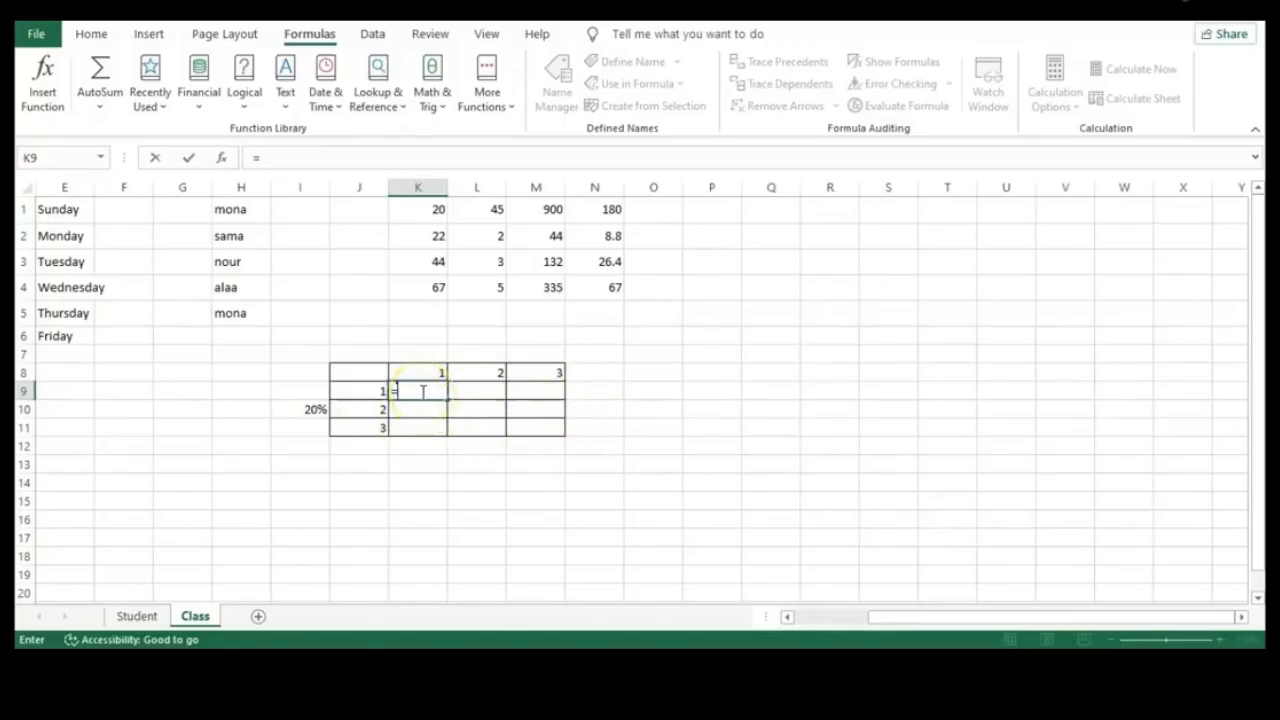
click(366, 391)
text(*)
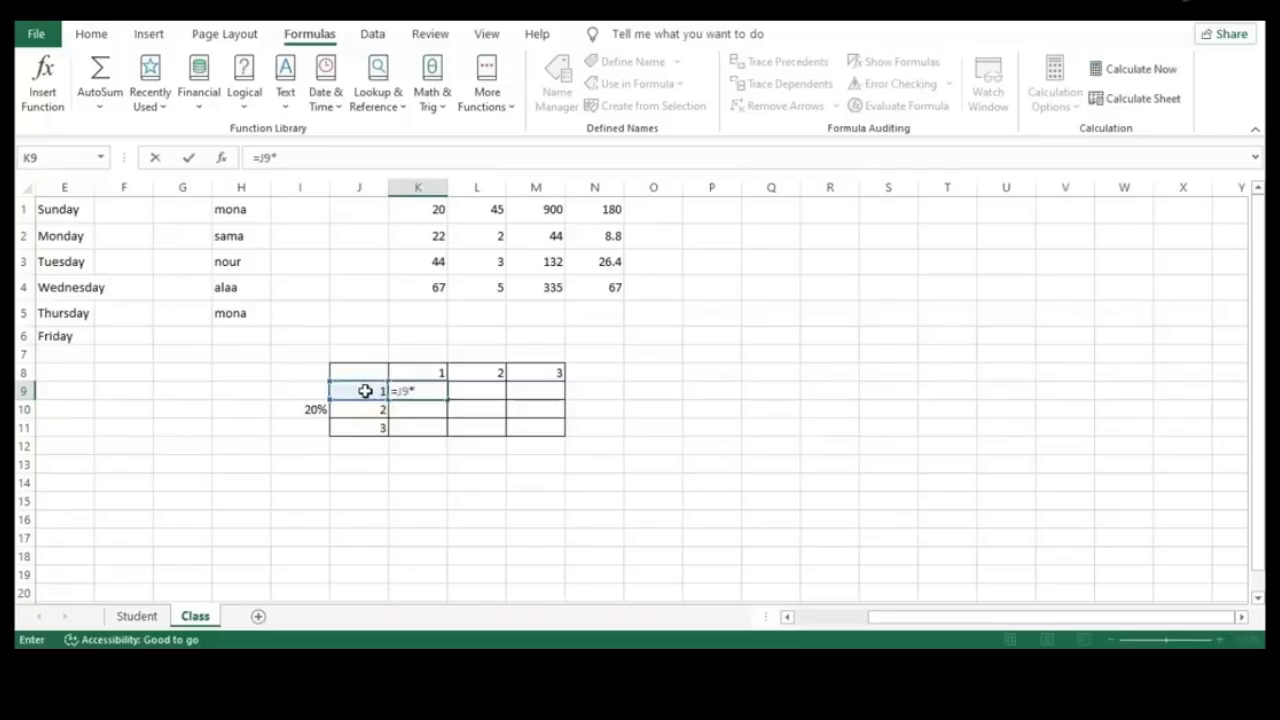
click(438, 373)
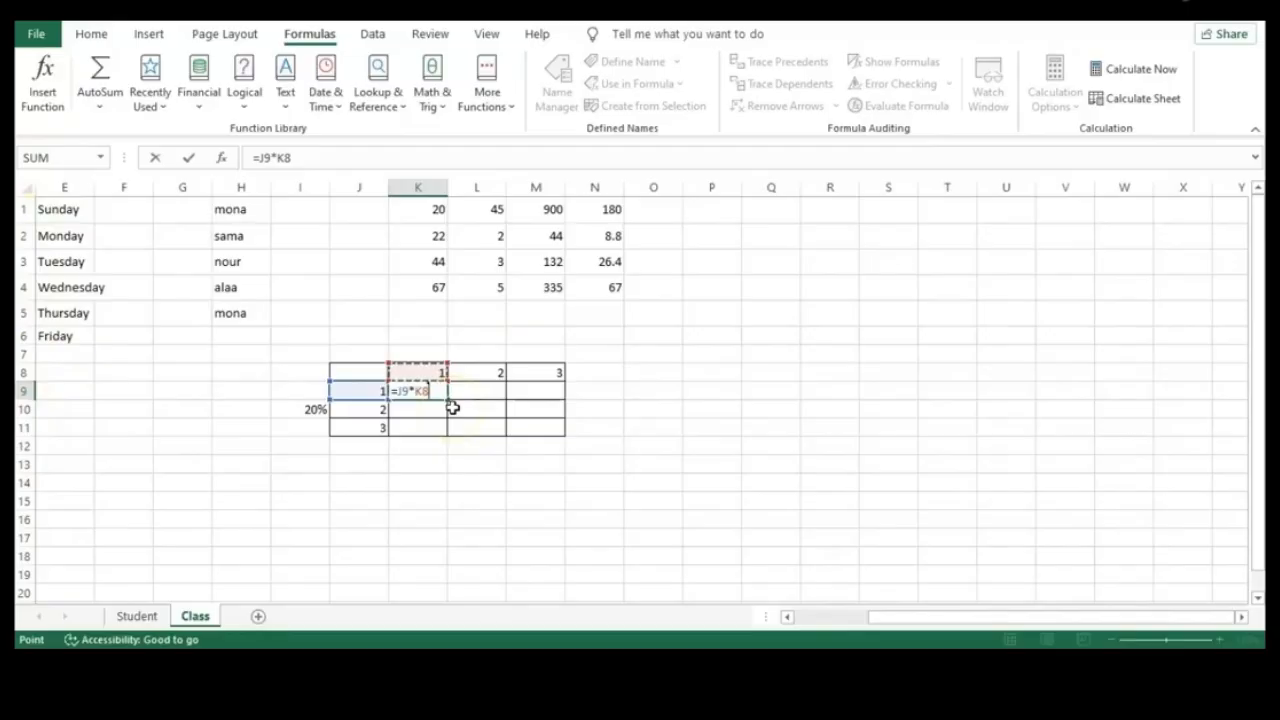
click(420, 391)
Change K9's formula to =$J9*K$8 by adding a $ before J9
click(363, 186)
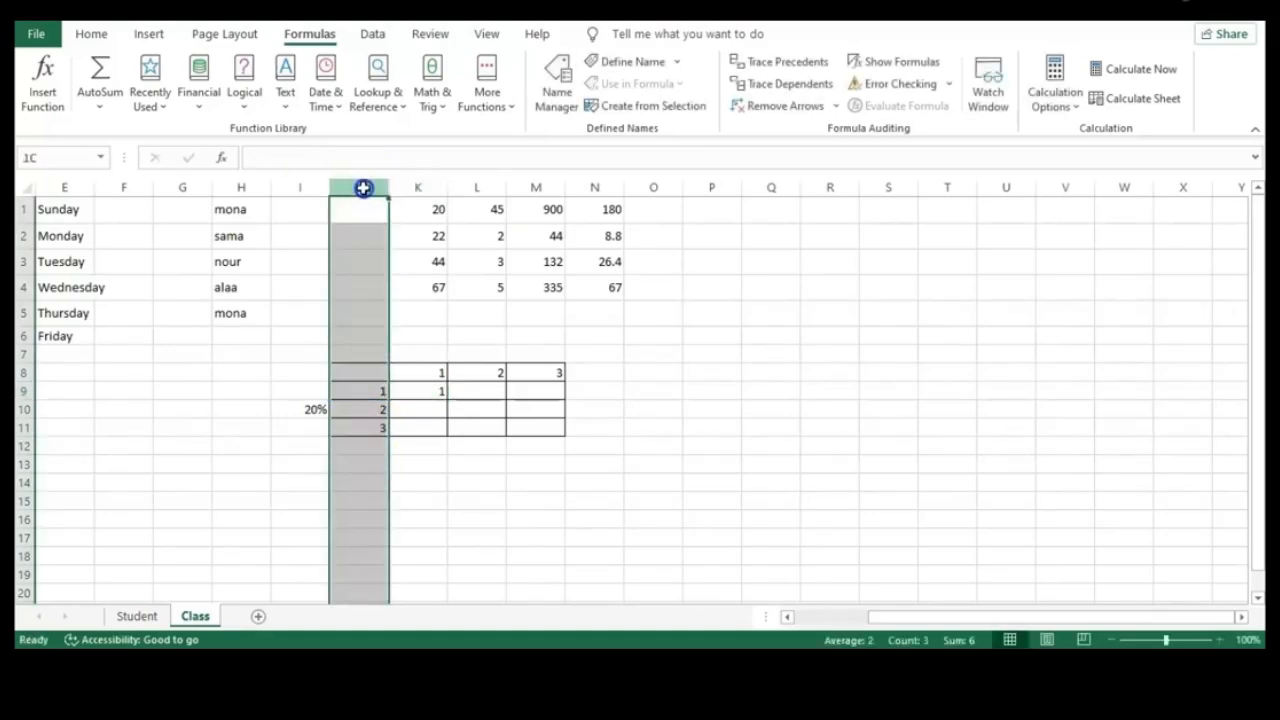
click(429, 409)
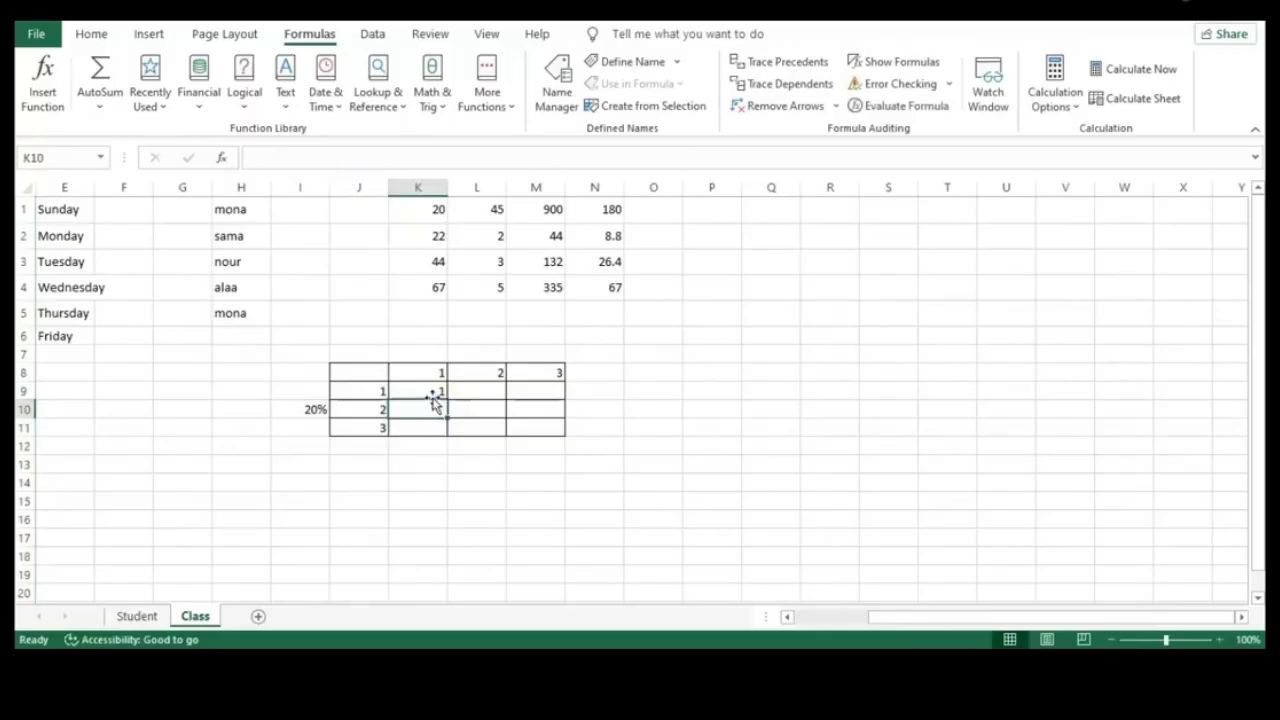
click(431, 389)
double_click(431, 389)
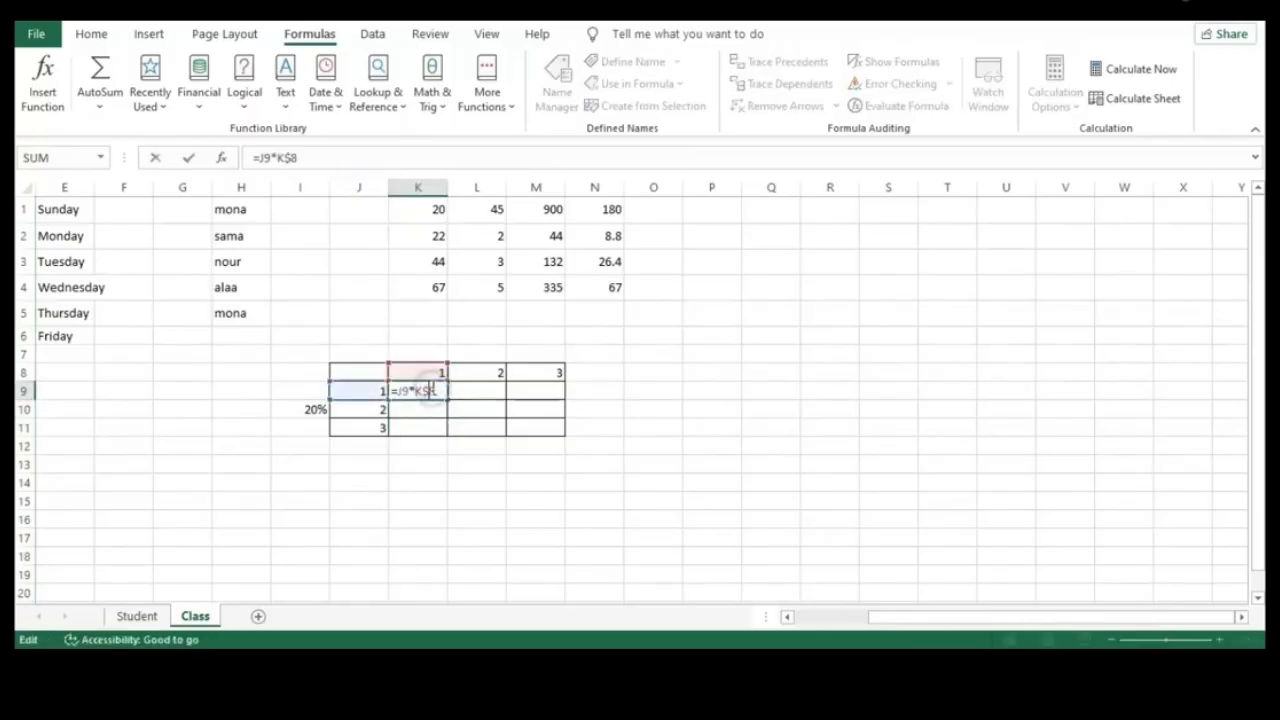
click(397, 390)
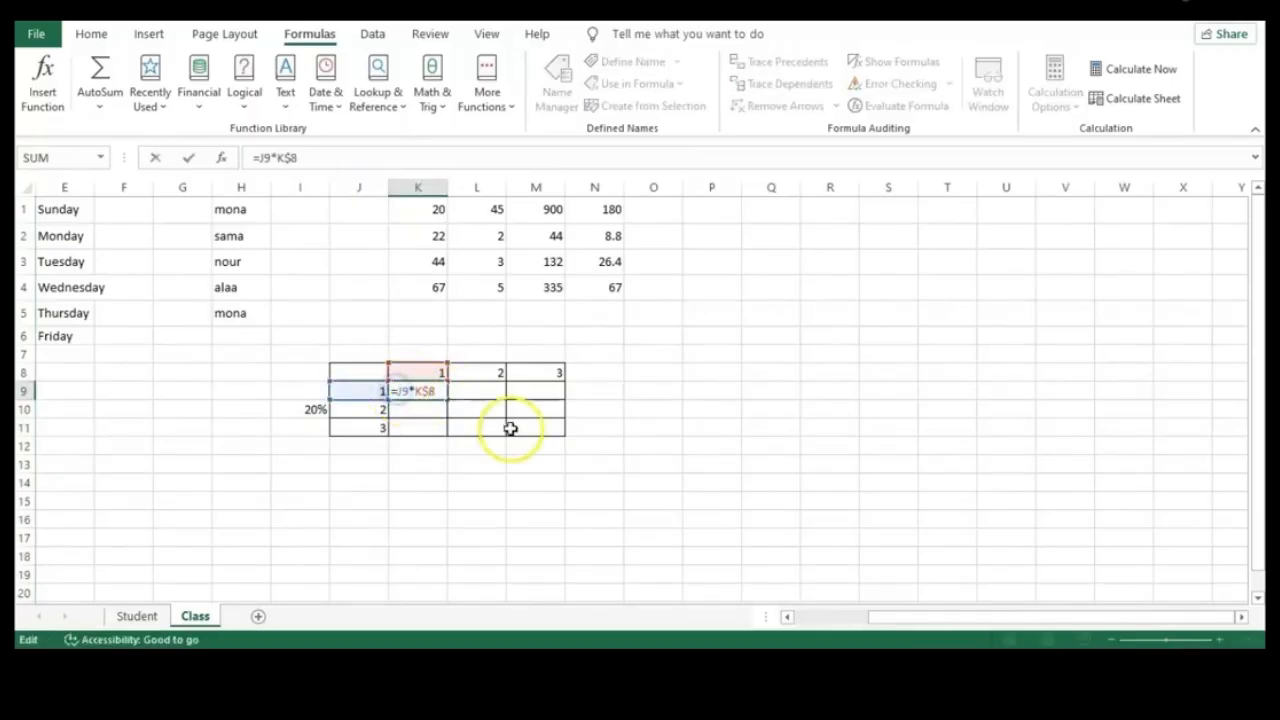
text($)
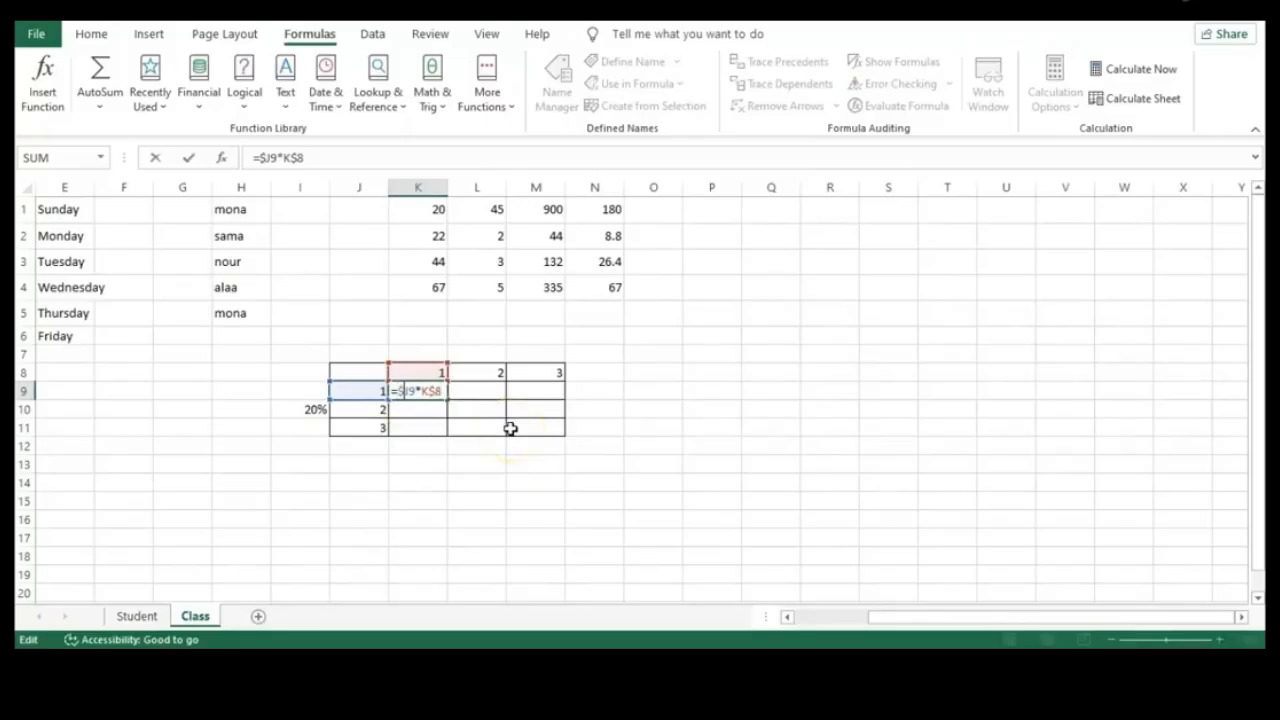
key(Return)
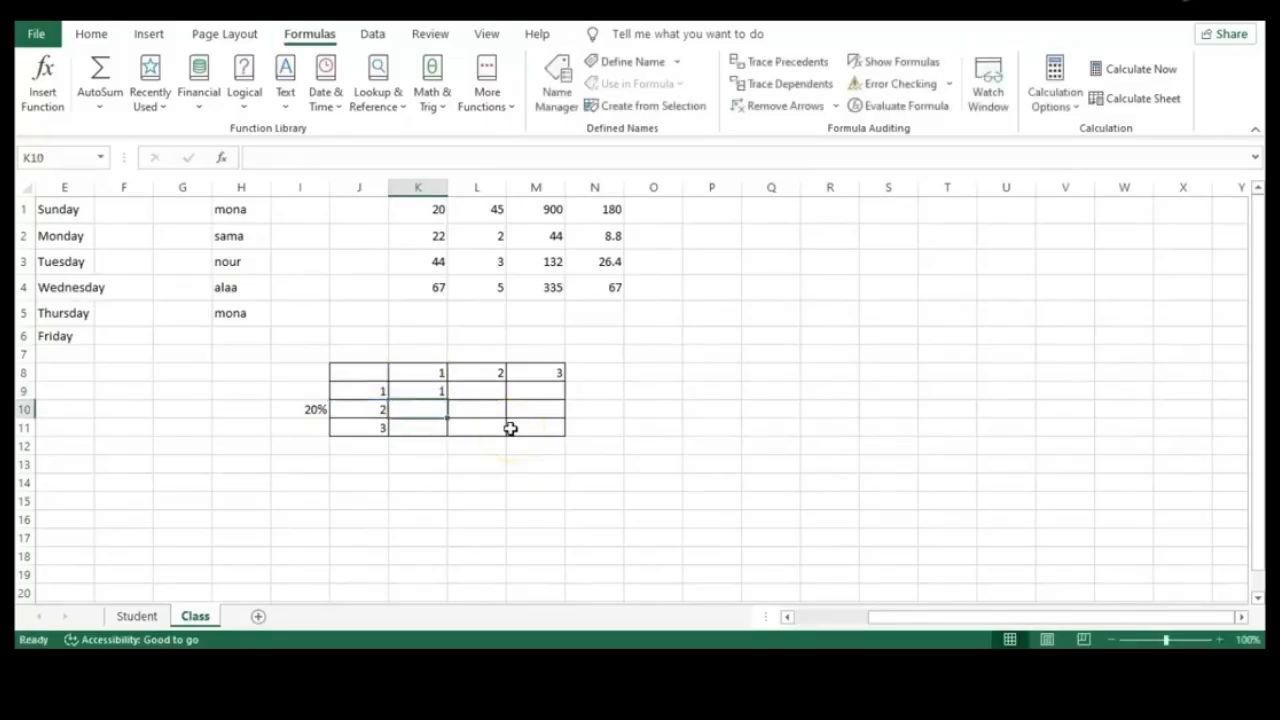
Fill K9's formula across to M9 and down to row 11, checking K11 and M11
click(436, 392)
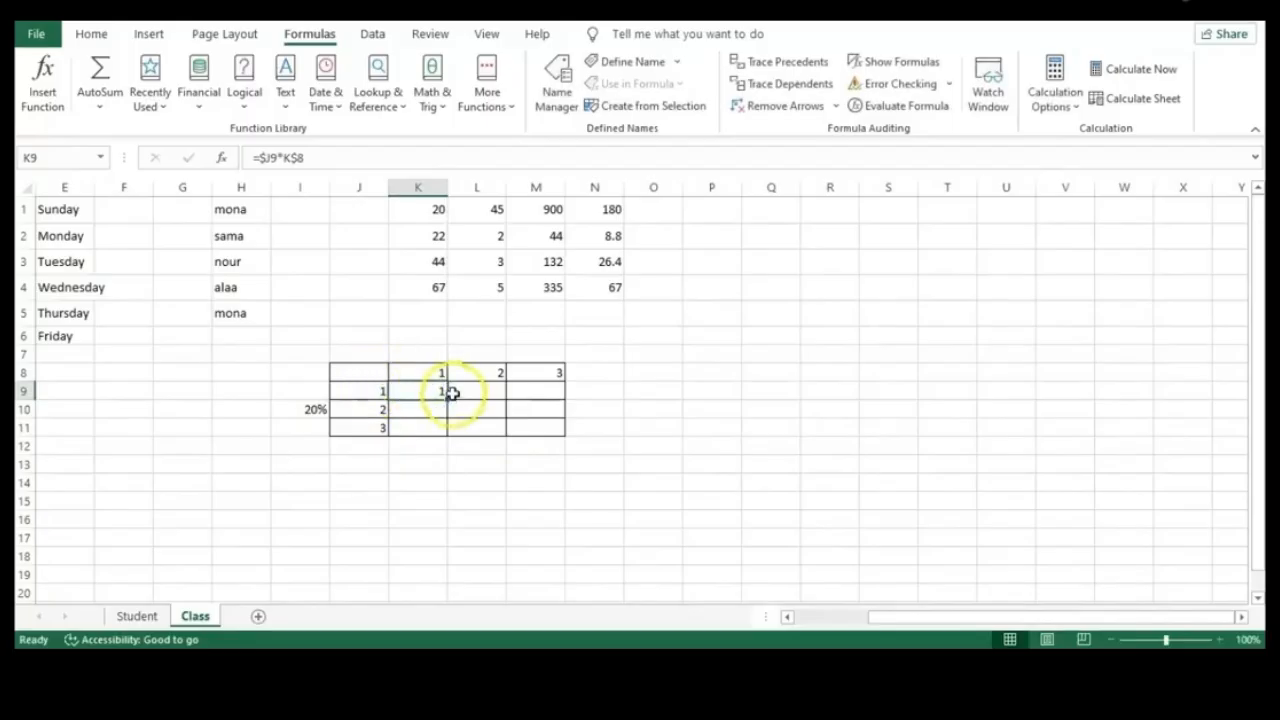
drag(448, 400, 540, 401)
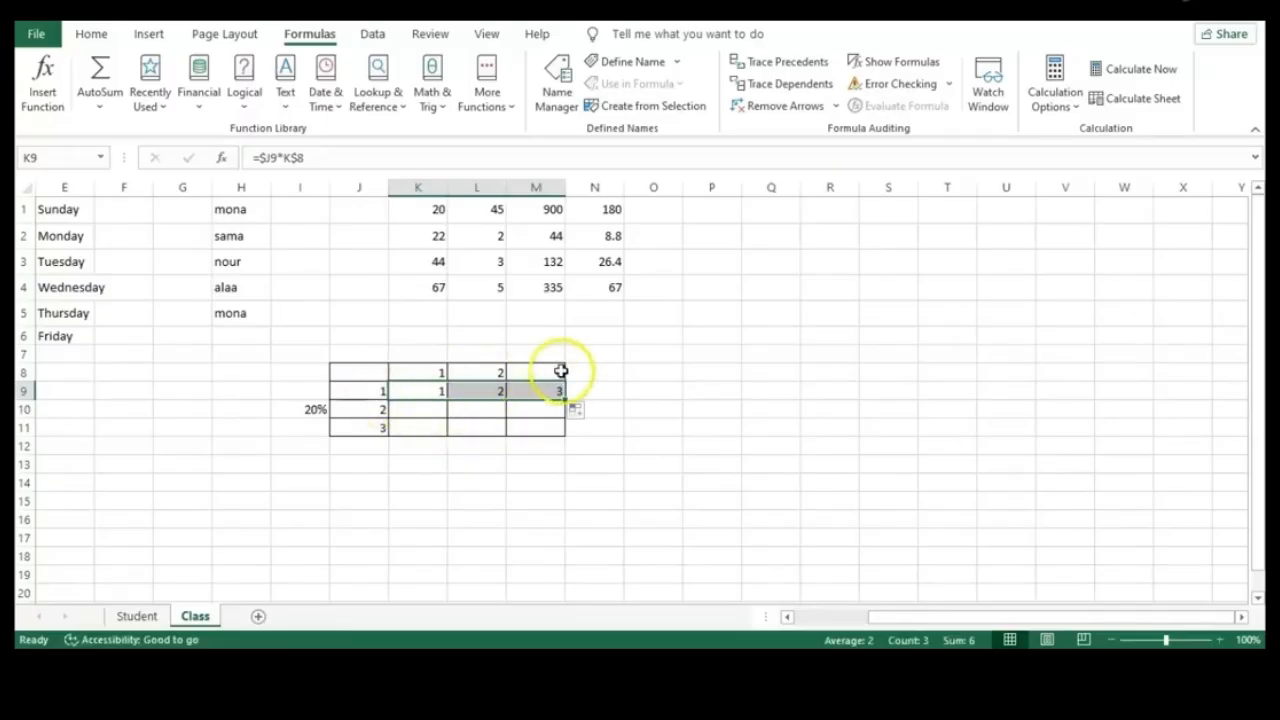
drag(563, 401, 563, 436)
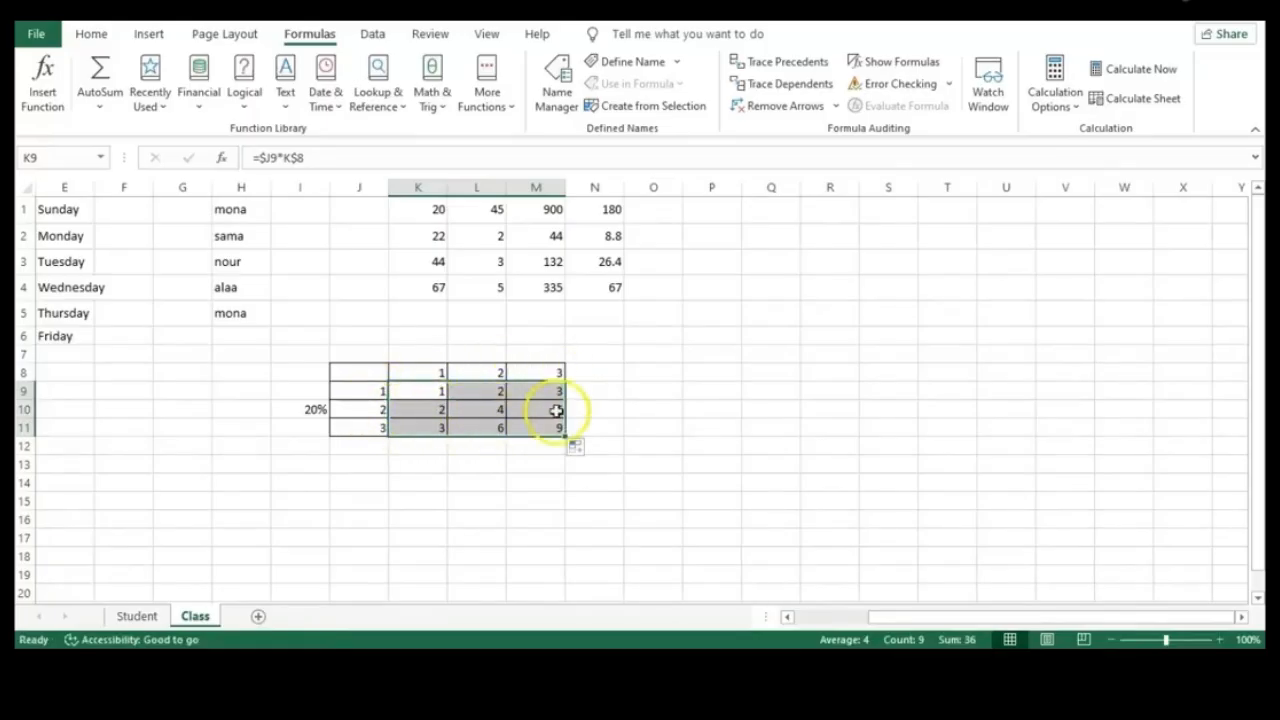
click(442, 428)
click(374, 427)
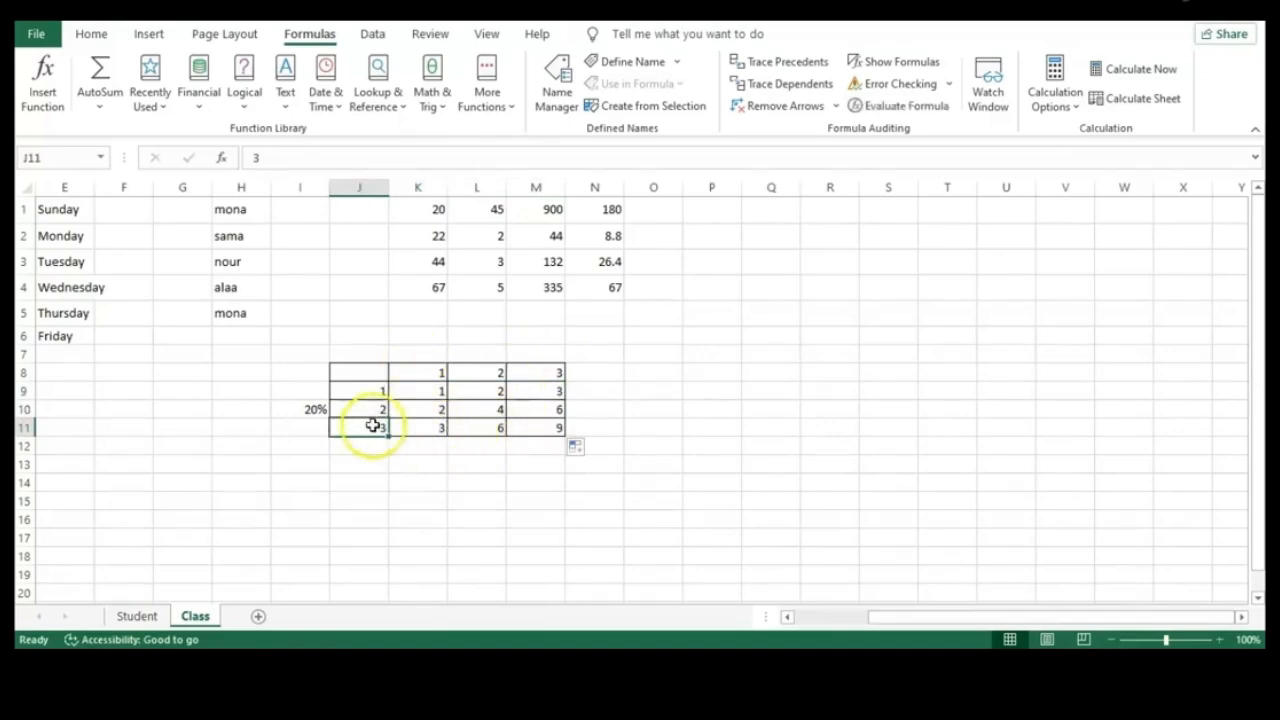
click(549, 429)
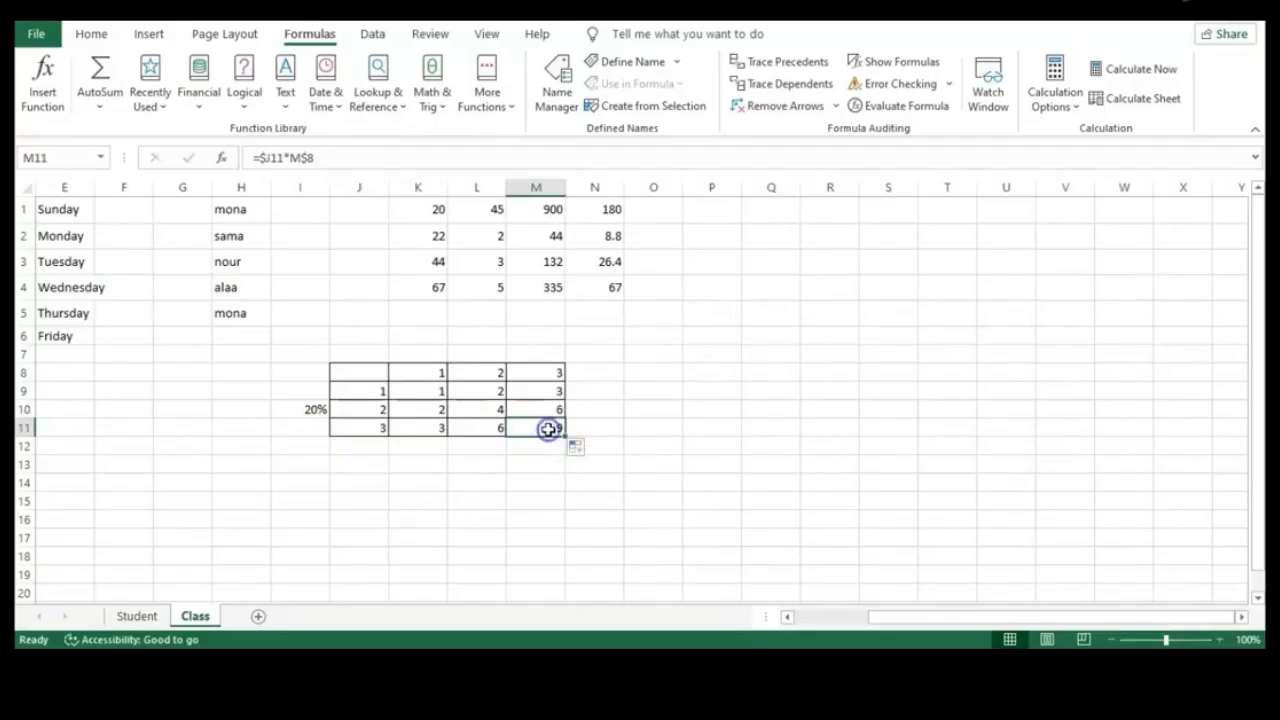
click(646, 426)
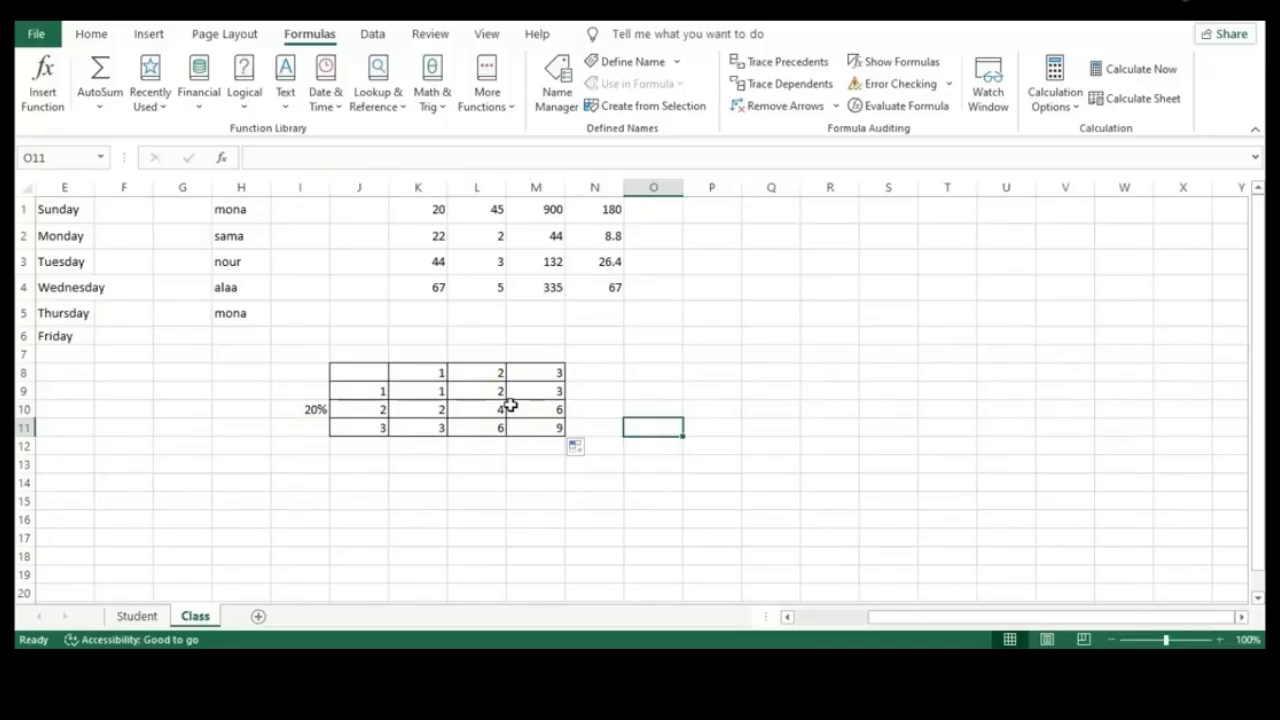
Reopen K9's =$J9*K$8 formula and try pointing it at other cells without keeping changes
click(426, 392)
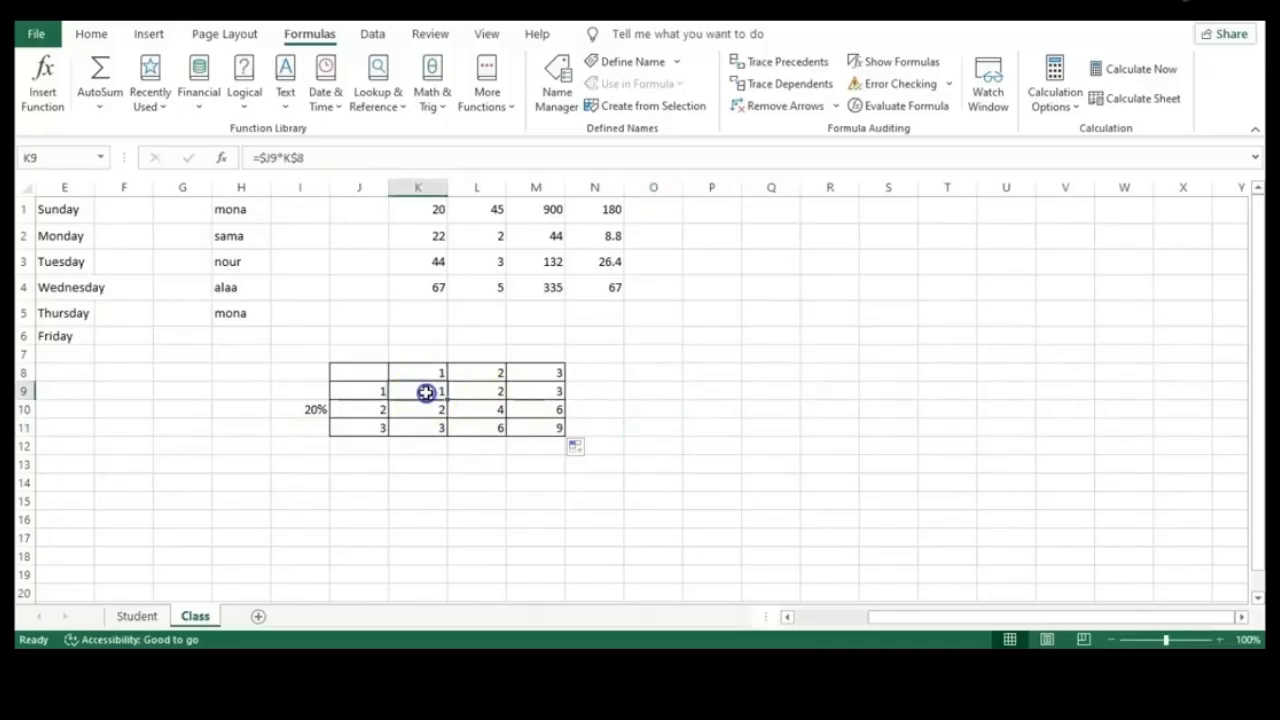
double_click(426, 392)
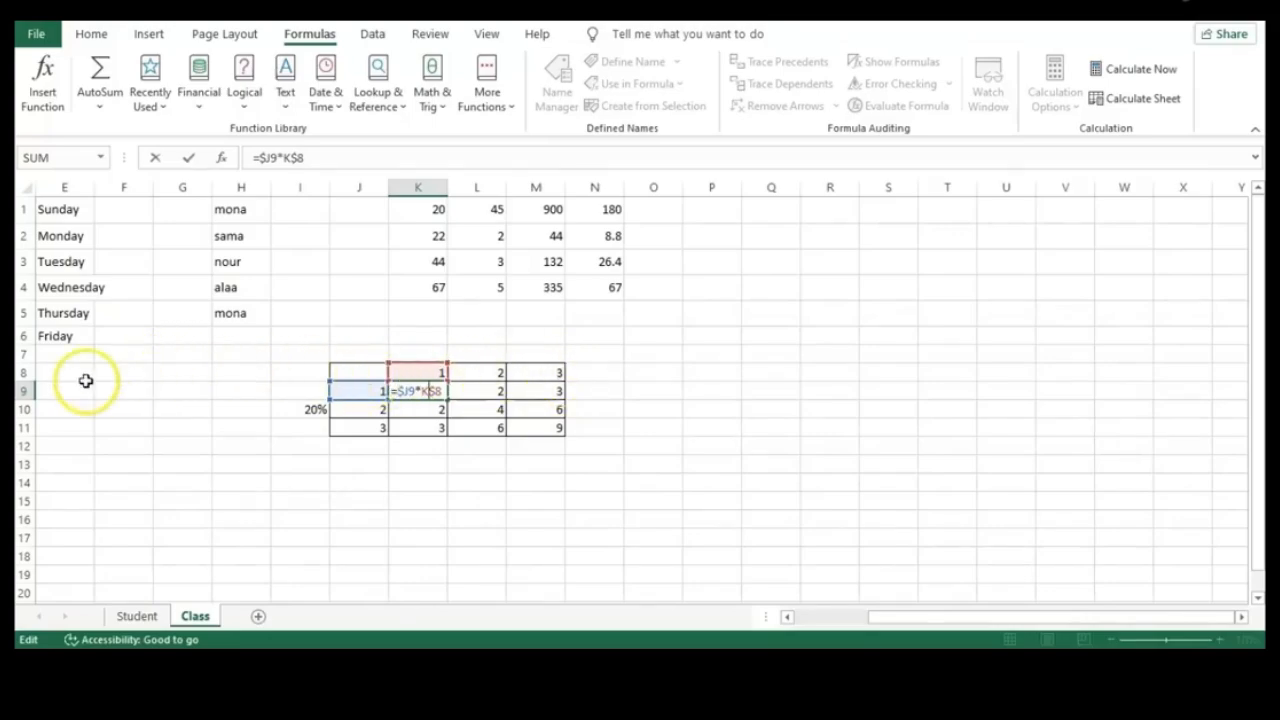
click(24, 372)
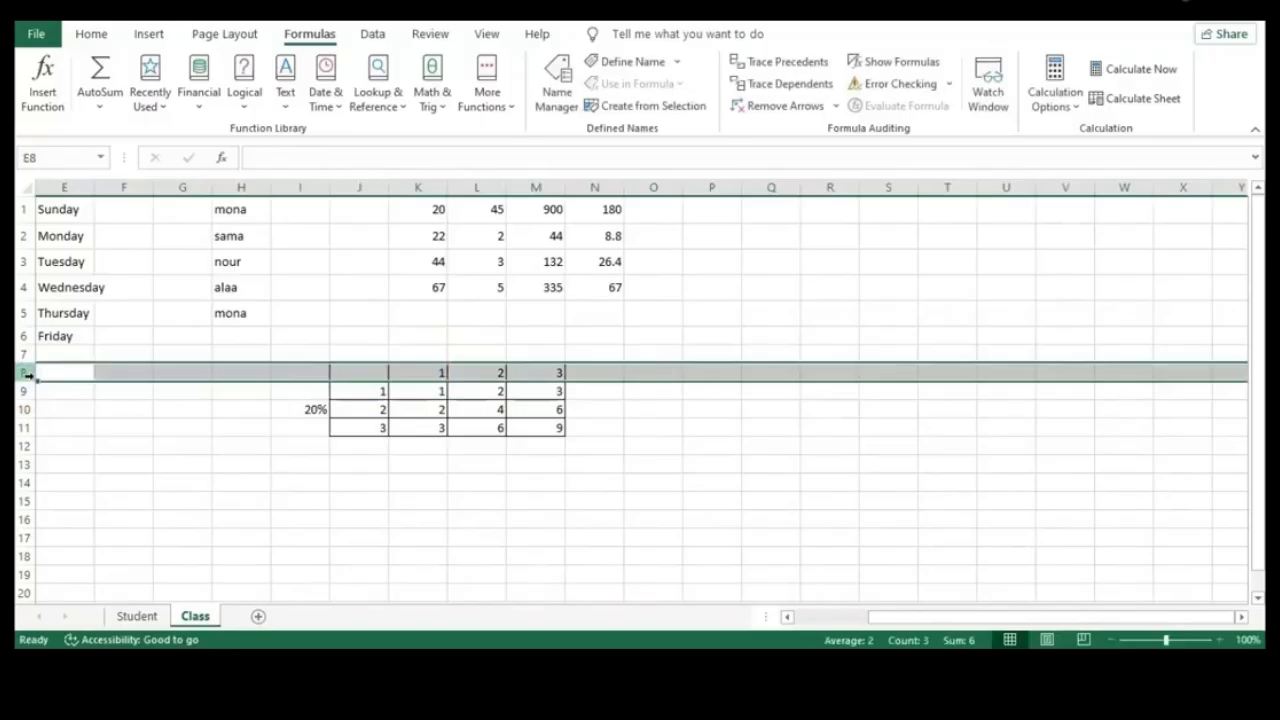
double_click(420, 391)
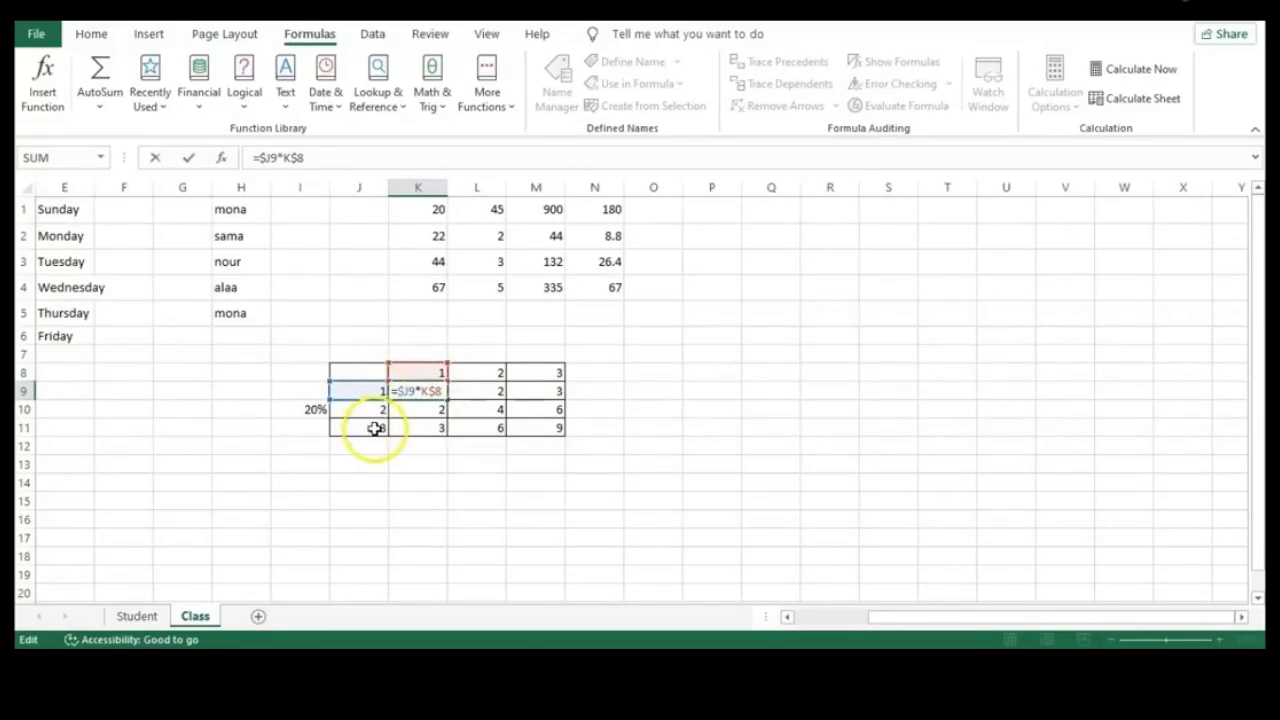
click(375, 182)
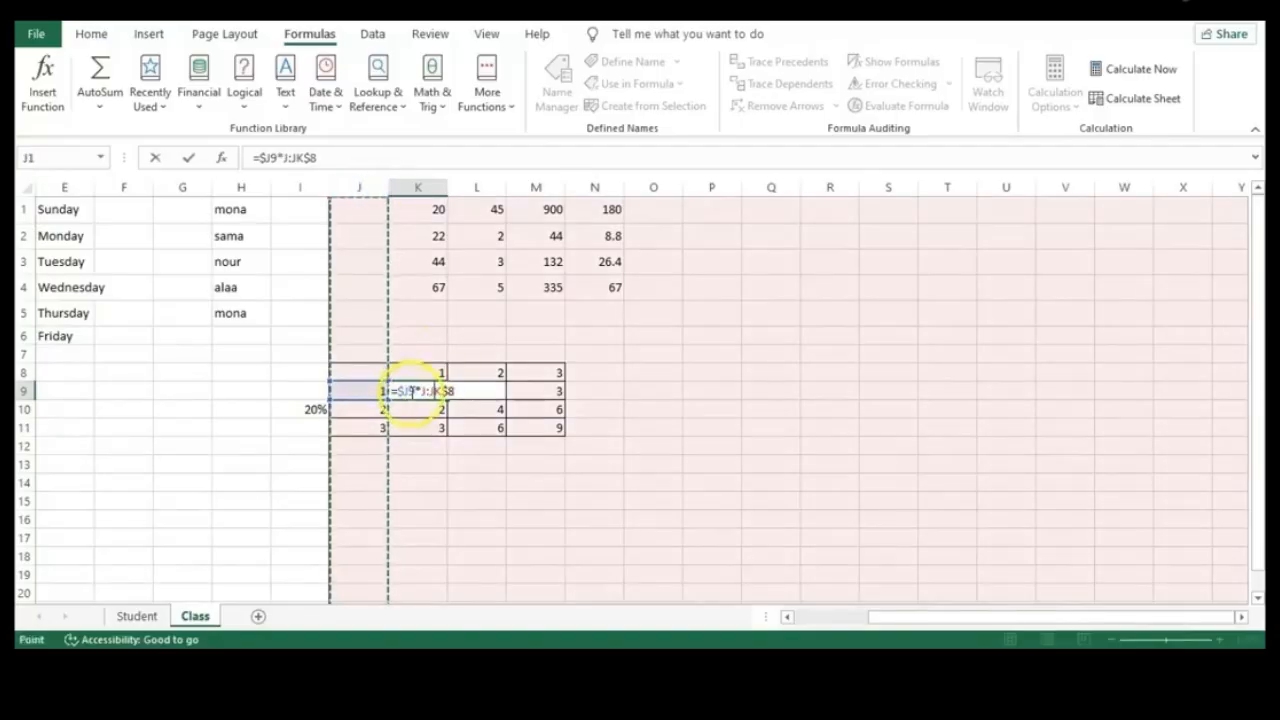
click(534, 411)
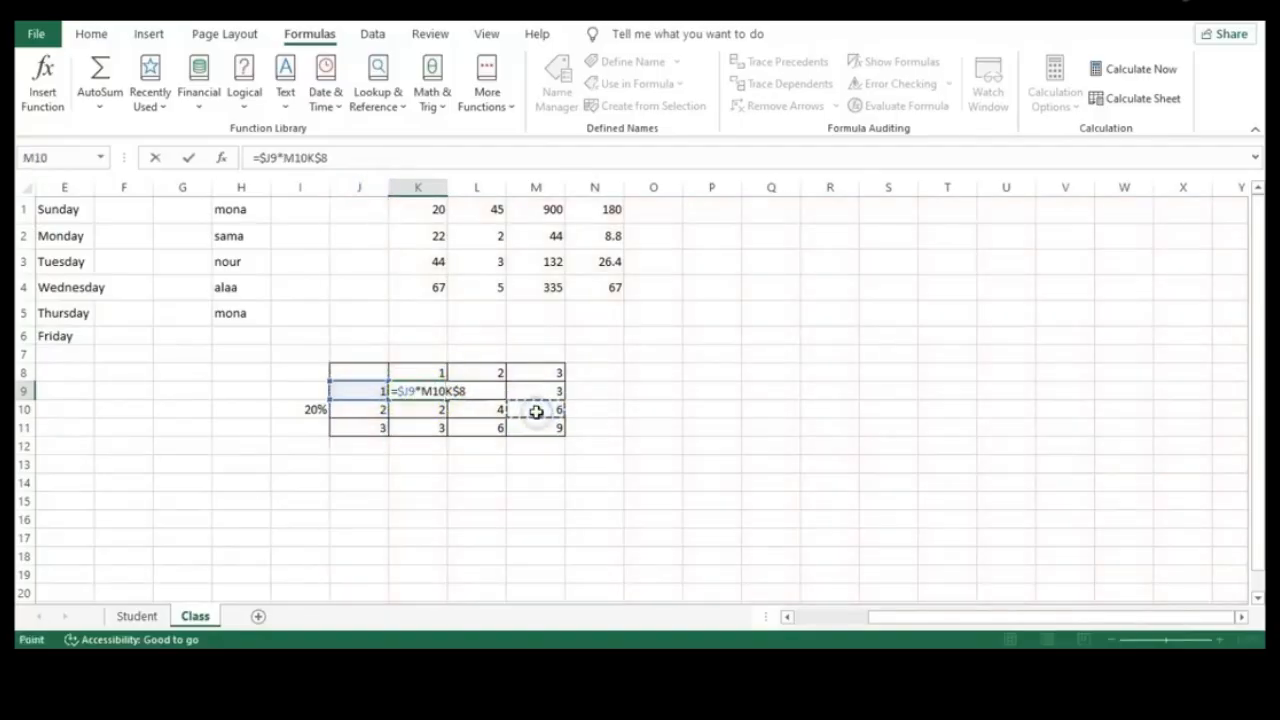
click(666, 421)
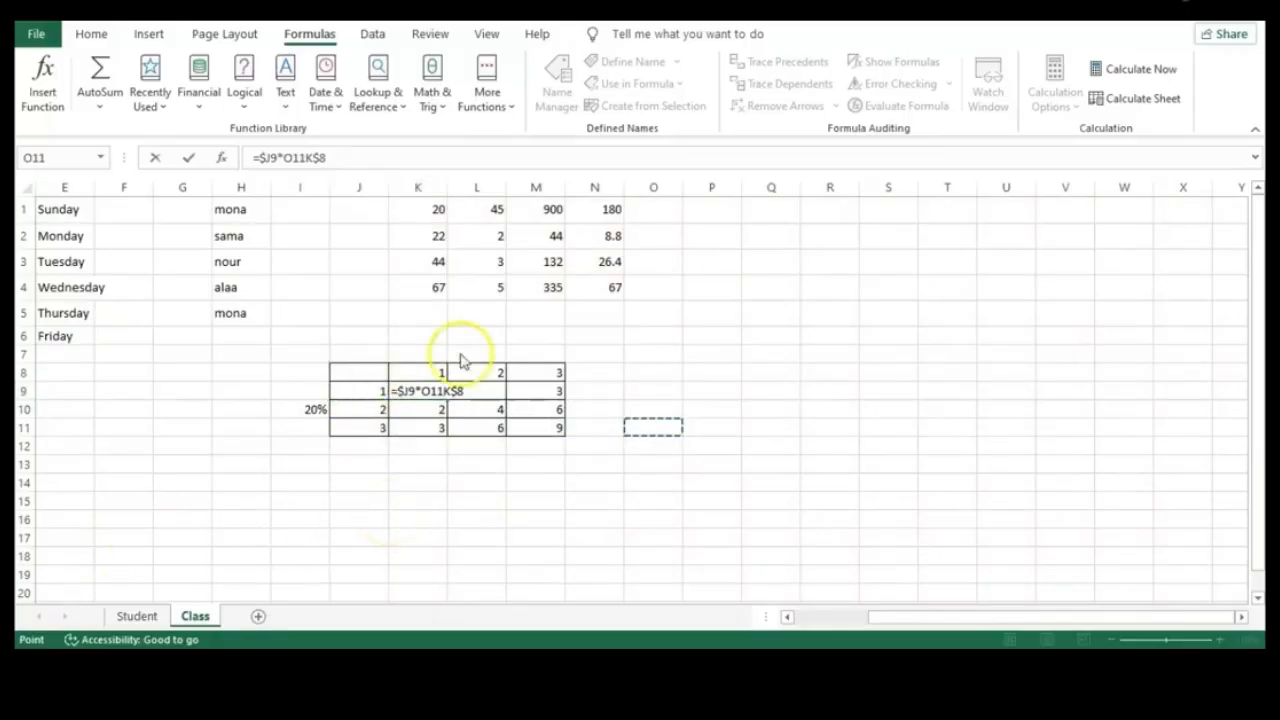
key(ctrl+z)
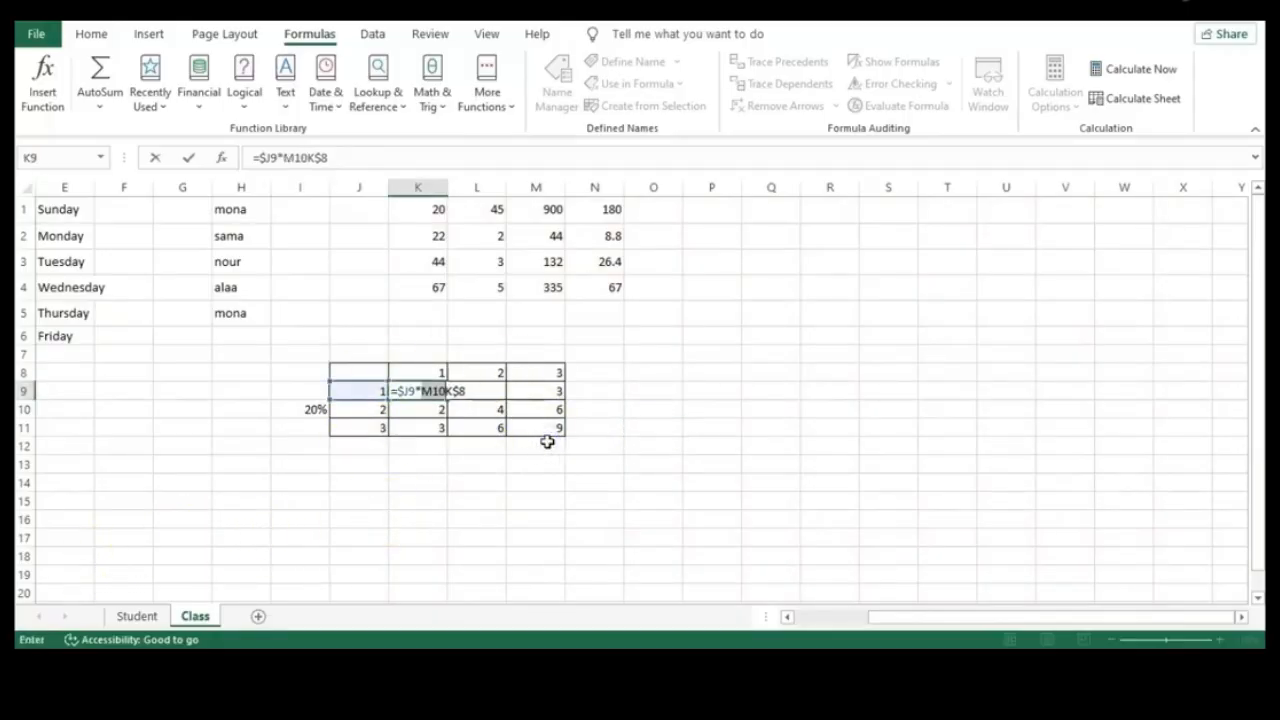
click(617, 465)
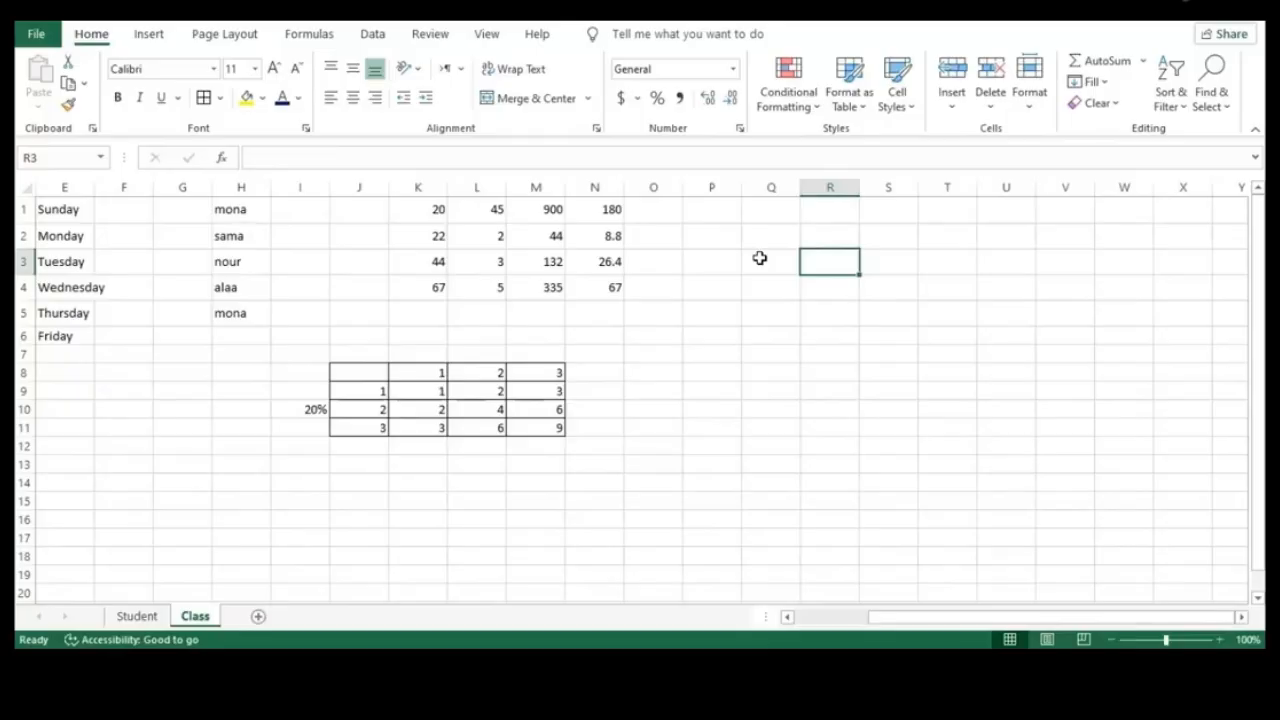
Type the numbers 1 to 5 down column R starting at R1
click(822, 216)
text(1)
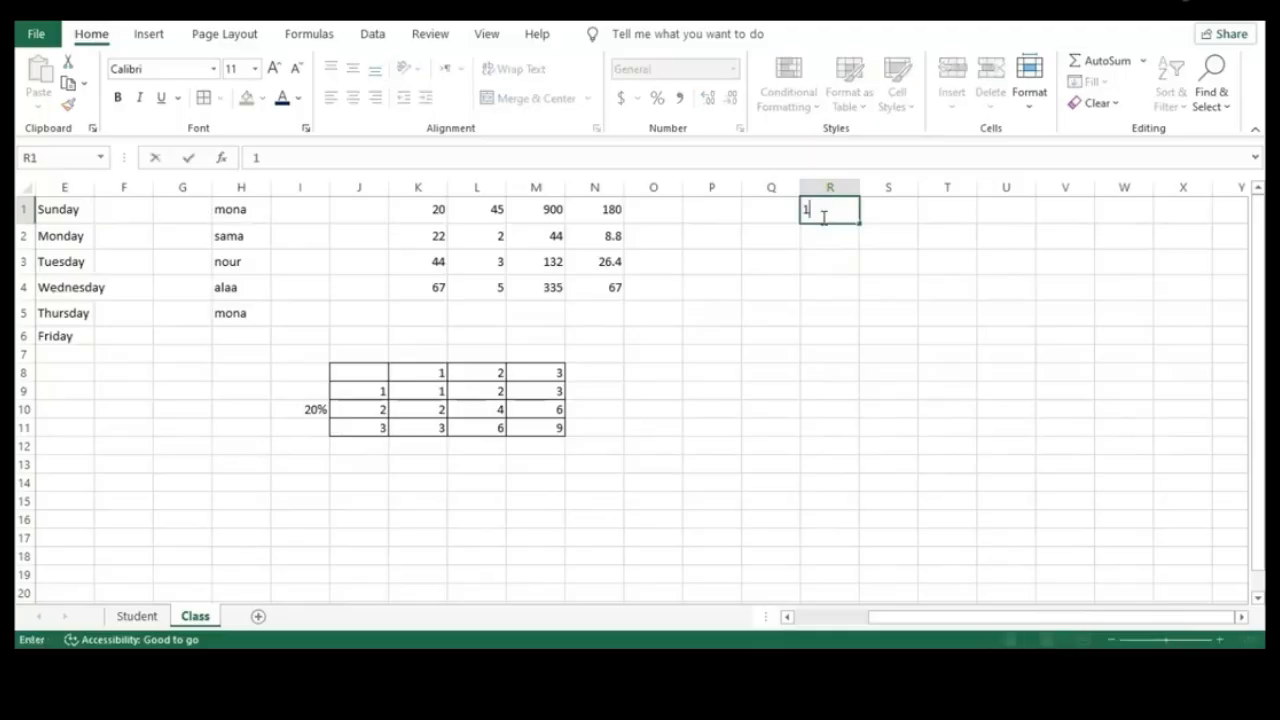
key(Return)
text(2)
key(Return)
text(3)
key(Return)
text(4)
key(Return)
text(5)
key(Return)
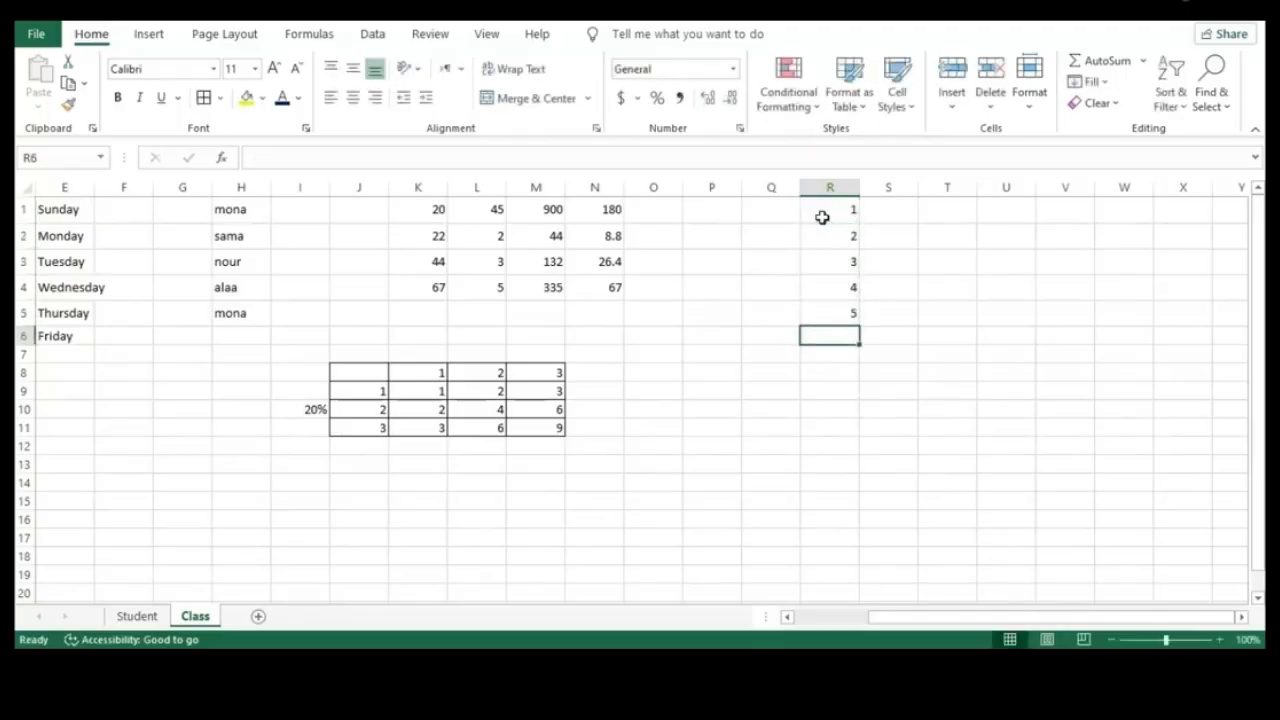
key(BackSpace)
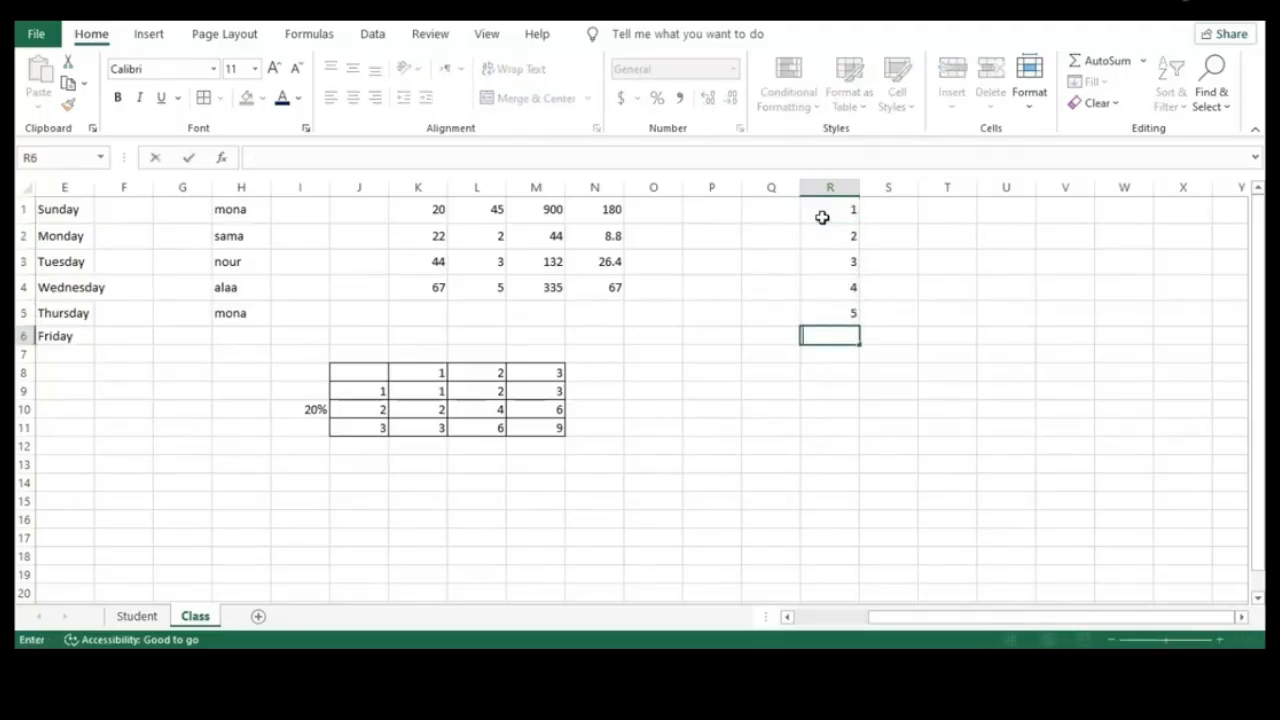
Change R1 to 11, R3 to 4 and R4 to 66, then select R1:R5
click(828, 212)
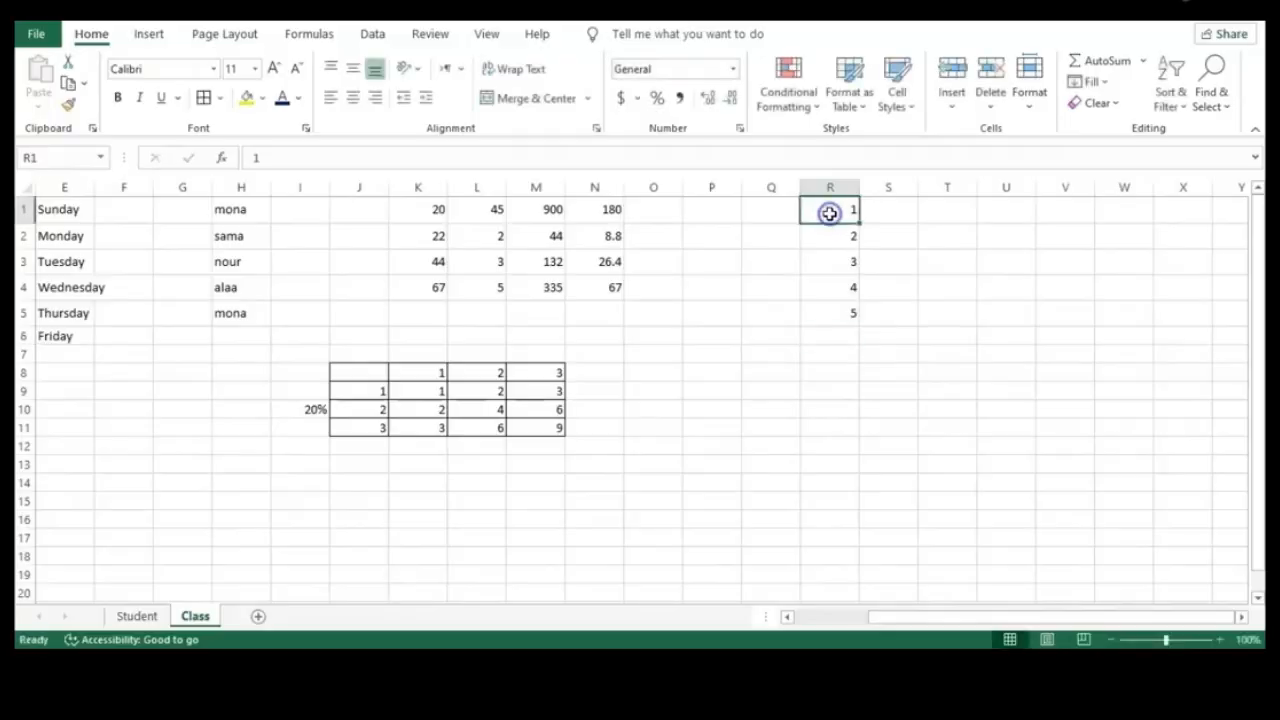
double_click(830, 213)
key(Return)
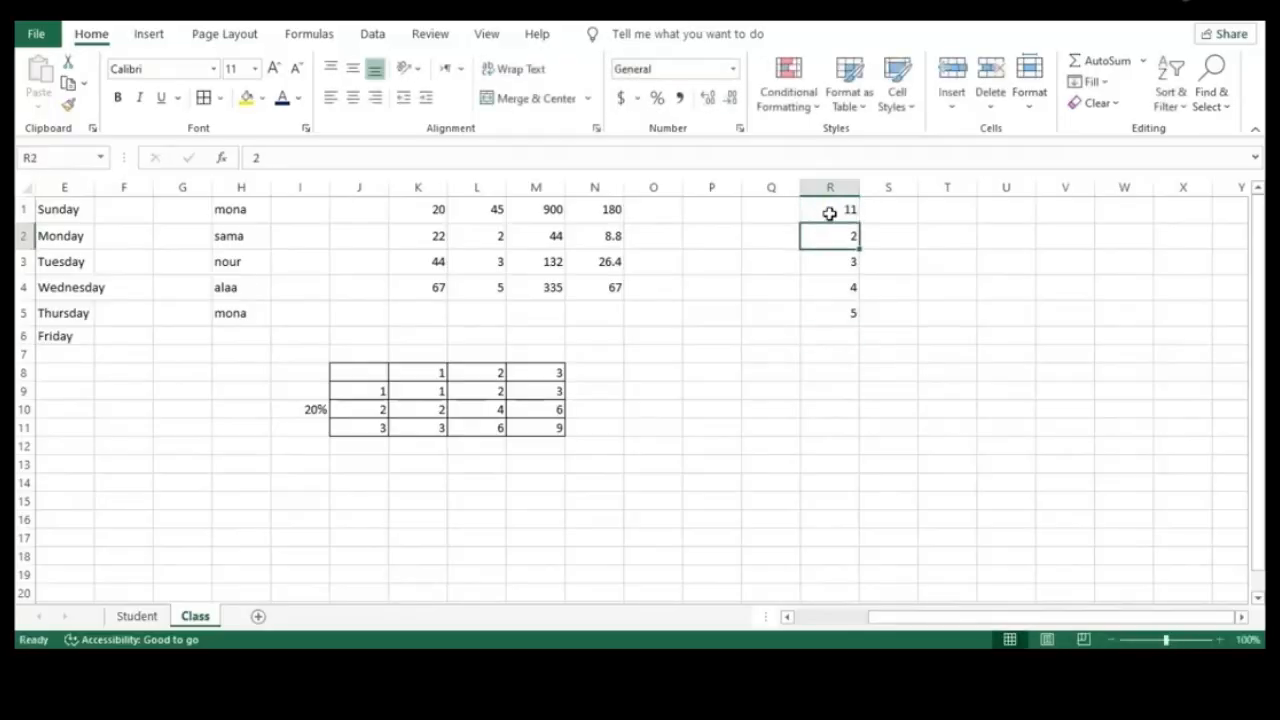
key(Down)
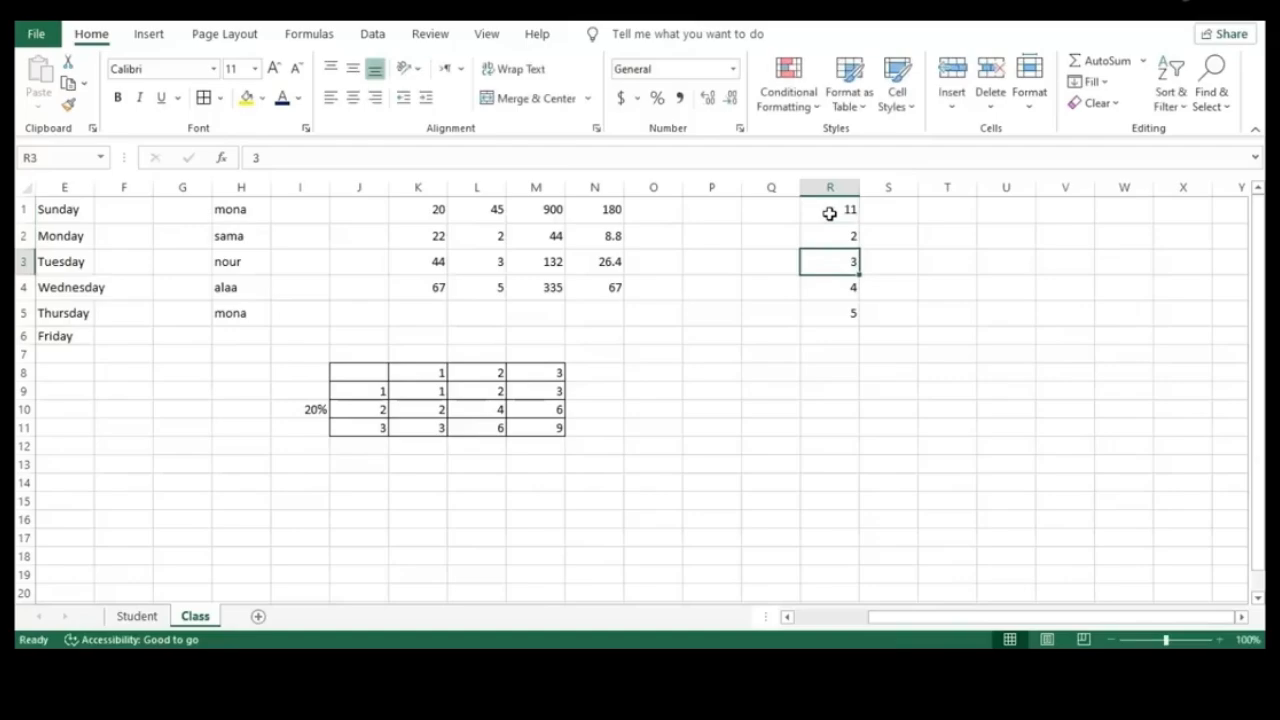
text(4)
key(Return)
key(Up)
key(Down)
text(6)
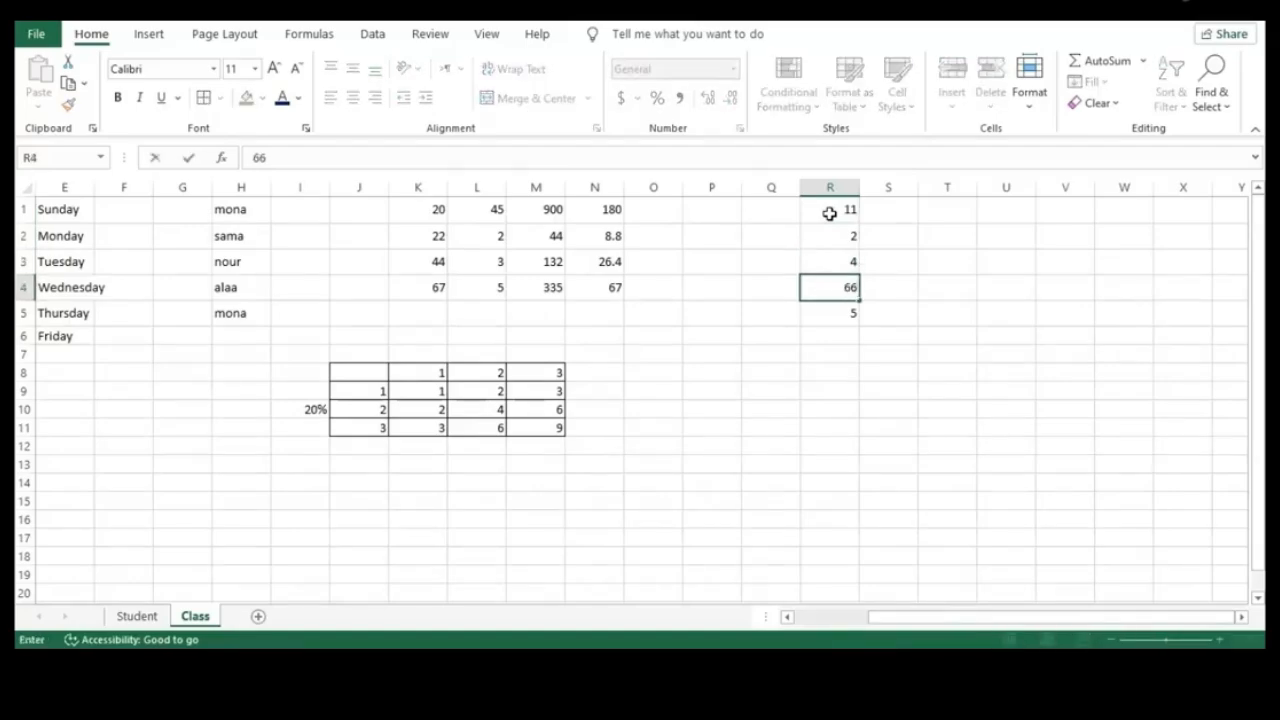
key(Return)
click(886, 212)
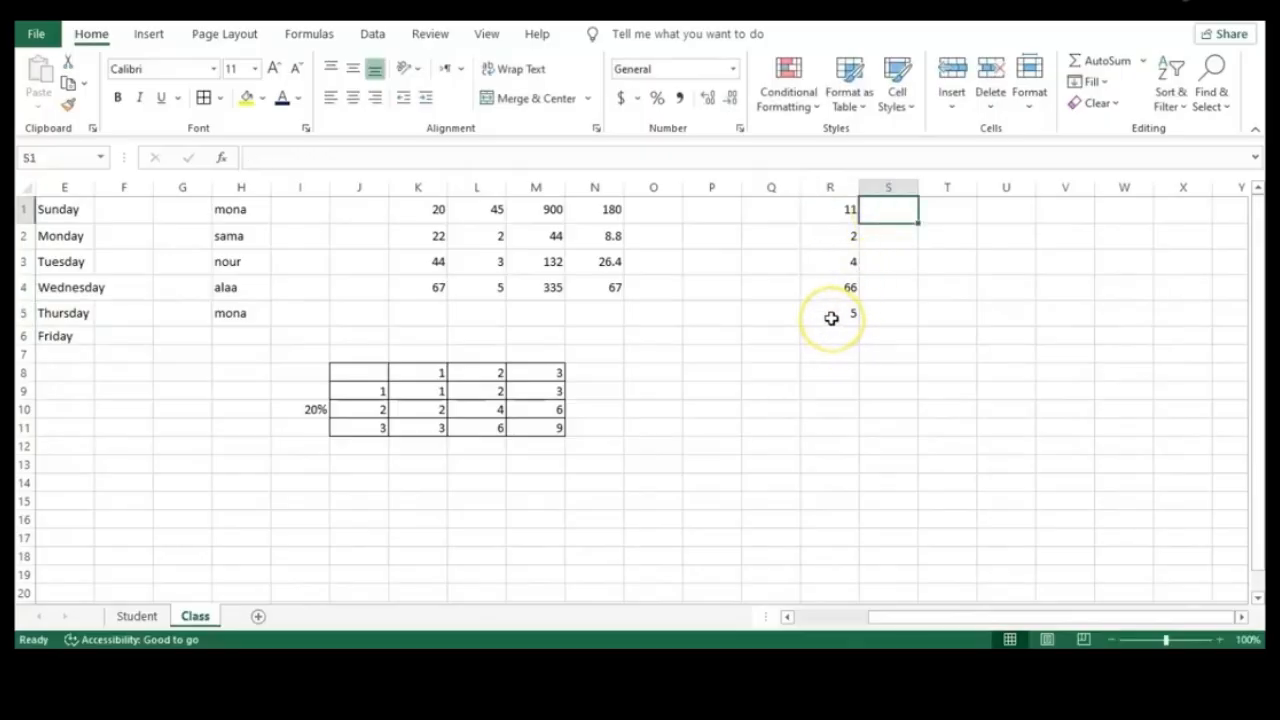
drag(831, 318, 832, 220)
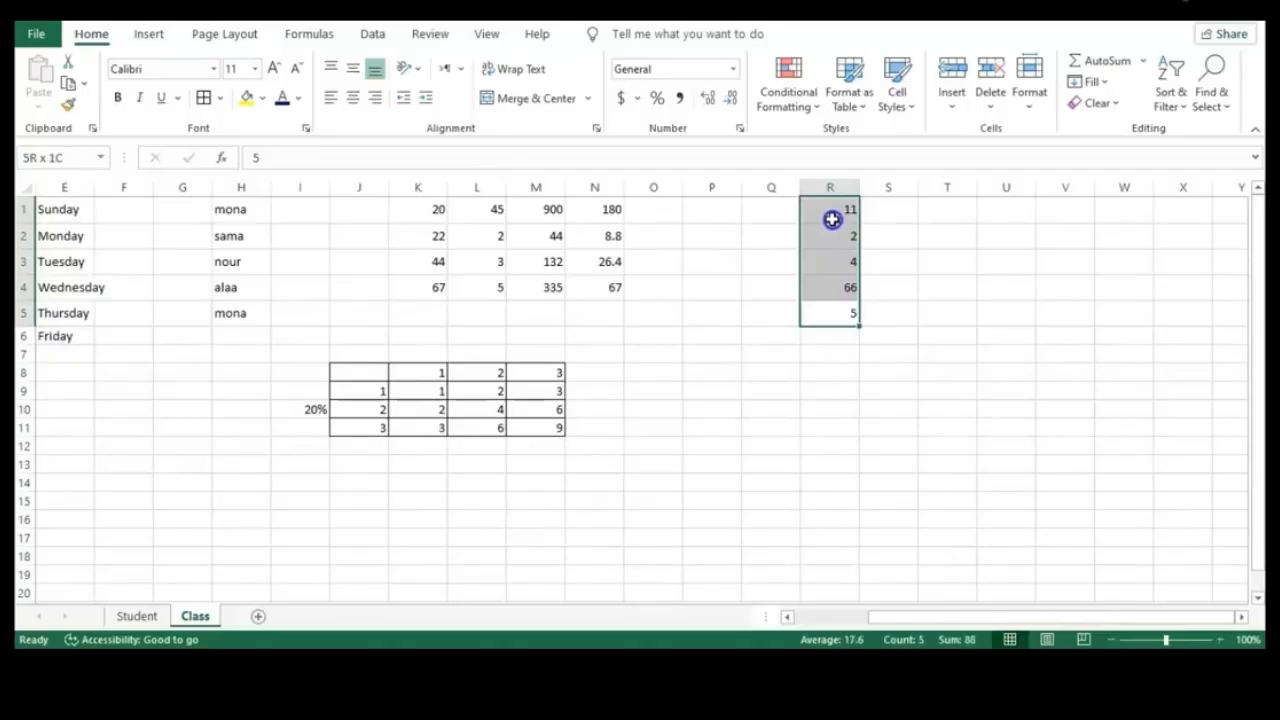
Sort the numbers in R1:R5 from largest to smallest
drag(832, 220, 832, 220)
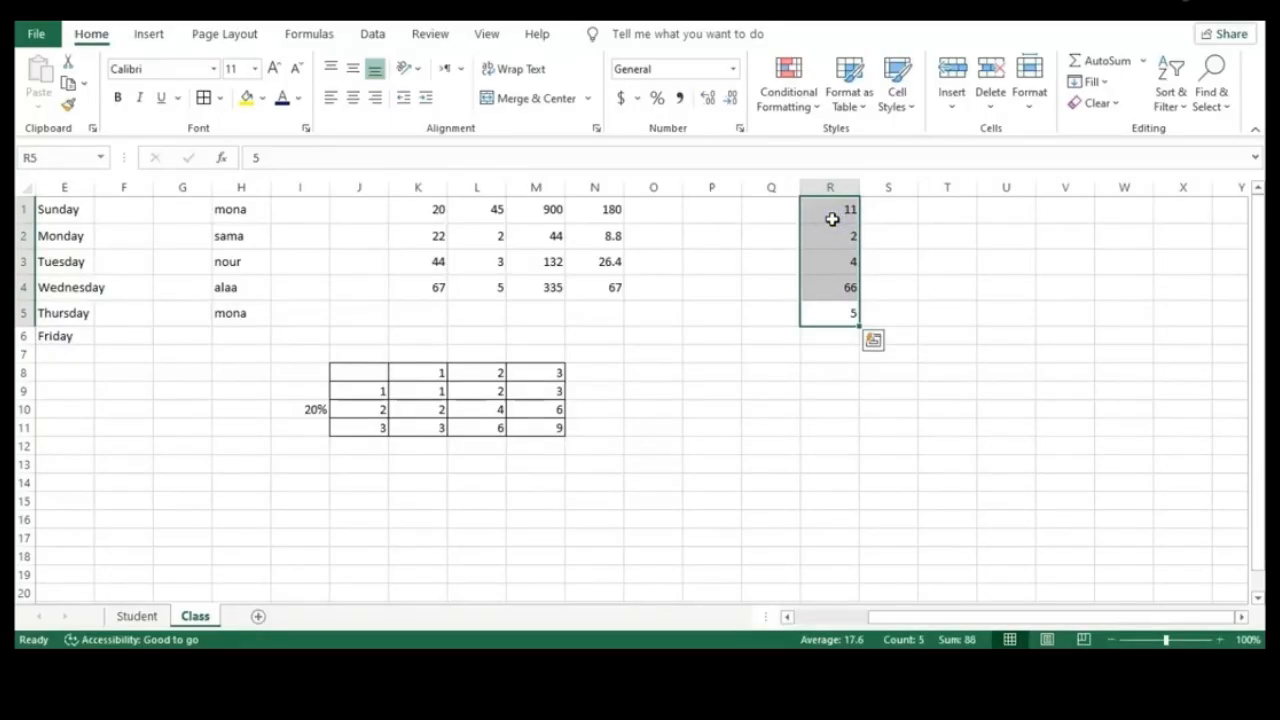
click(375, 34)
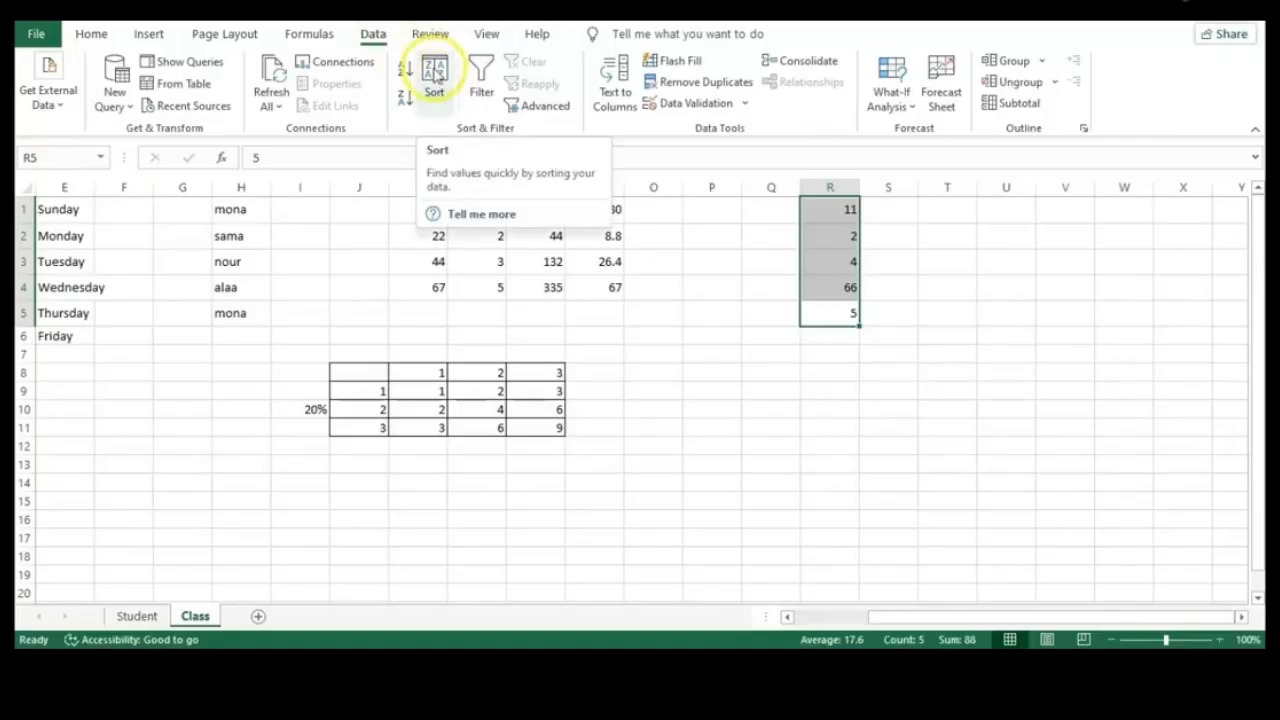
click(434, 72)
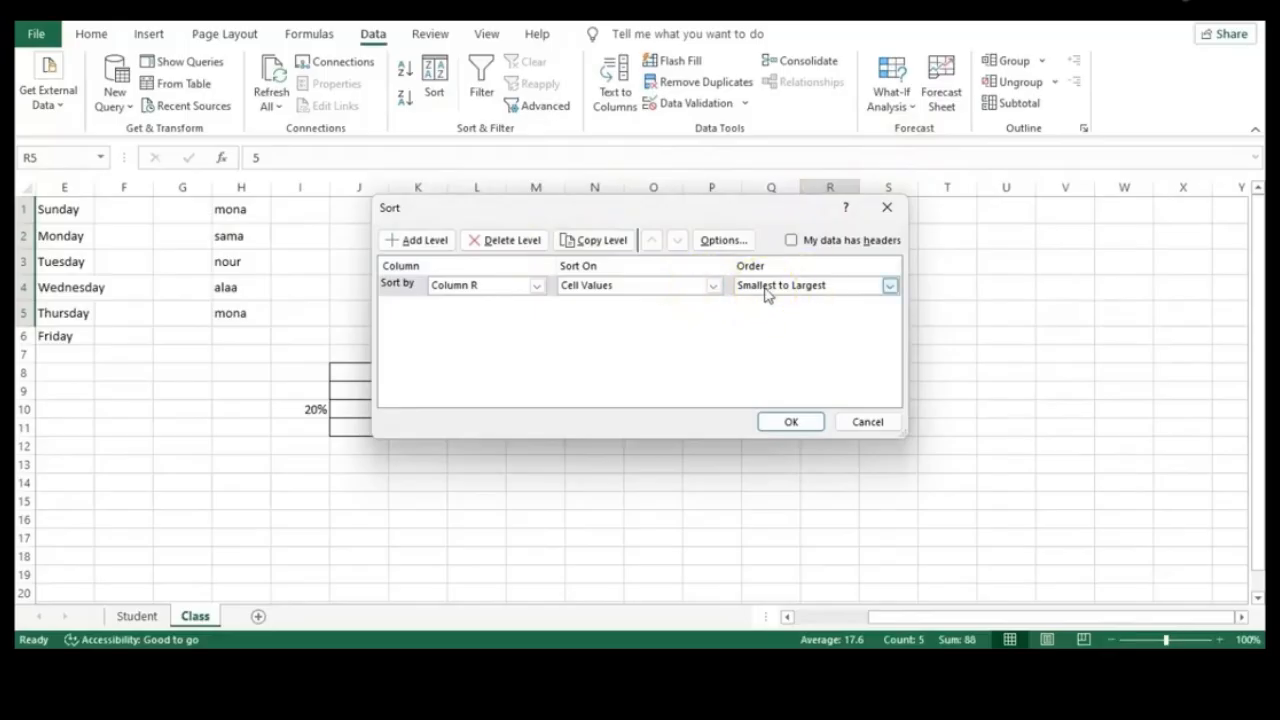
click(889, 285)
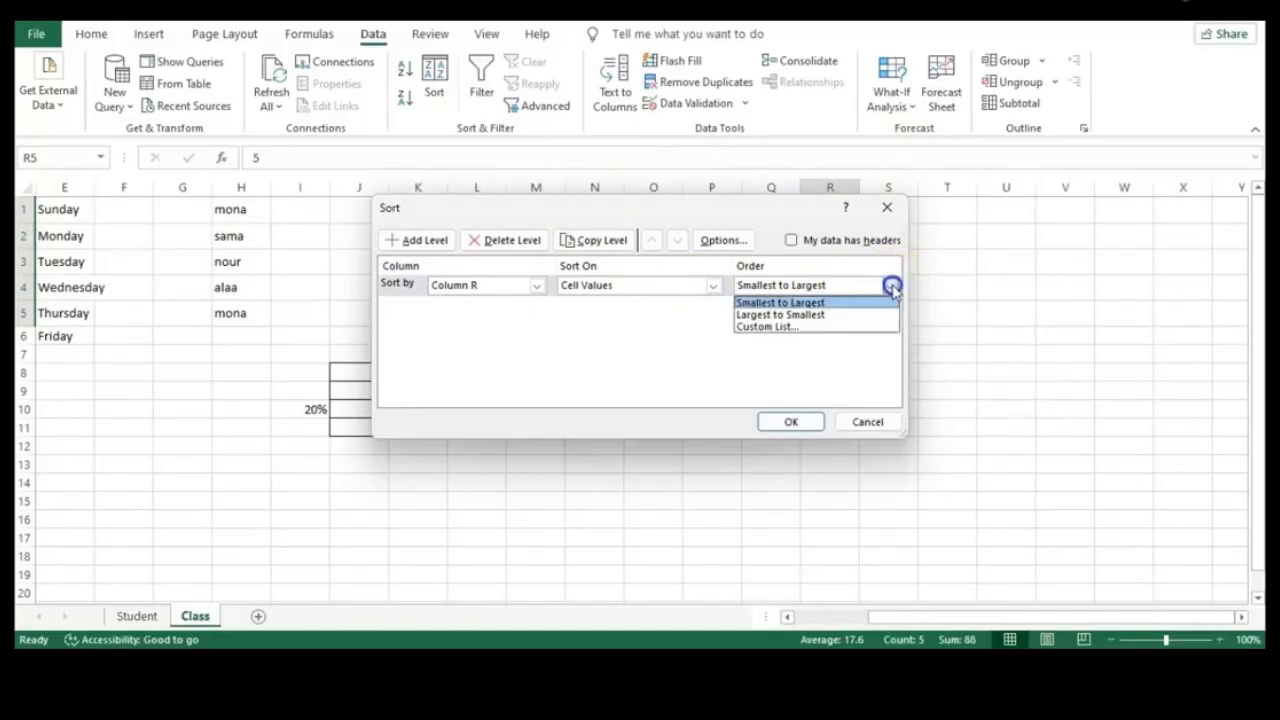
click(775, 328)
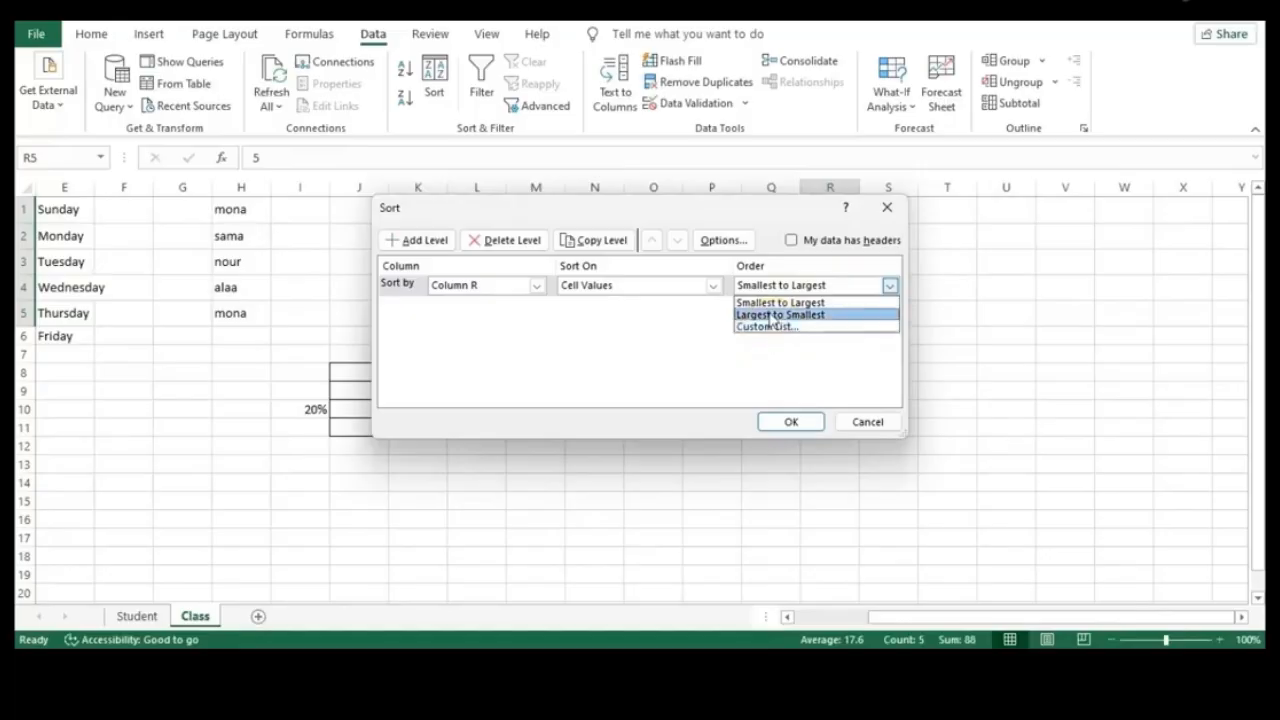
click(770, 316)
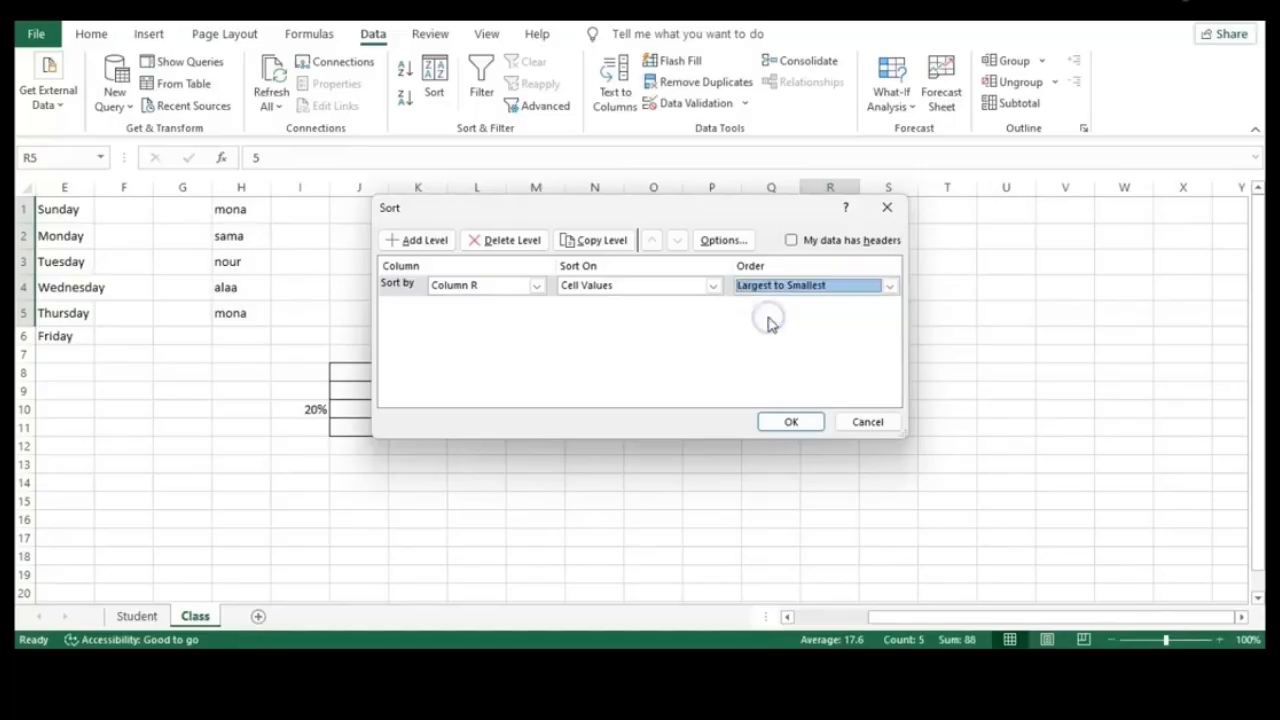
click(790, 422)
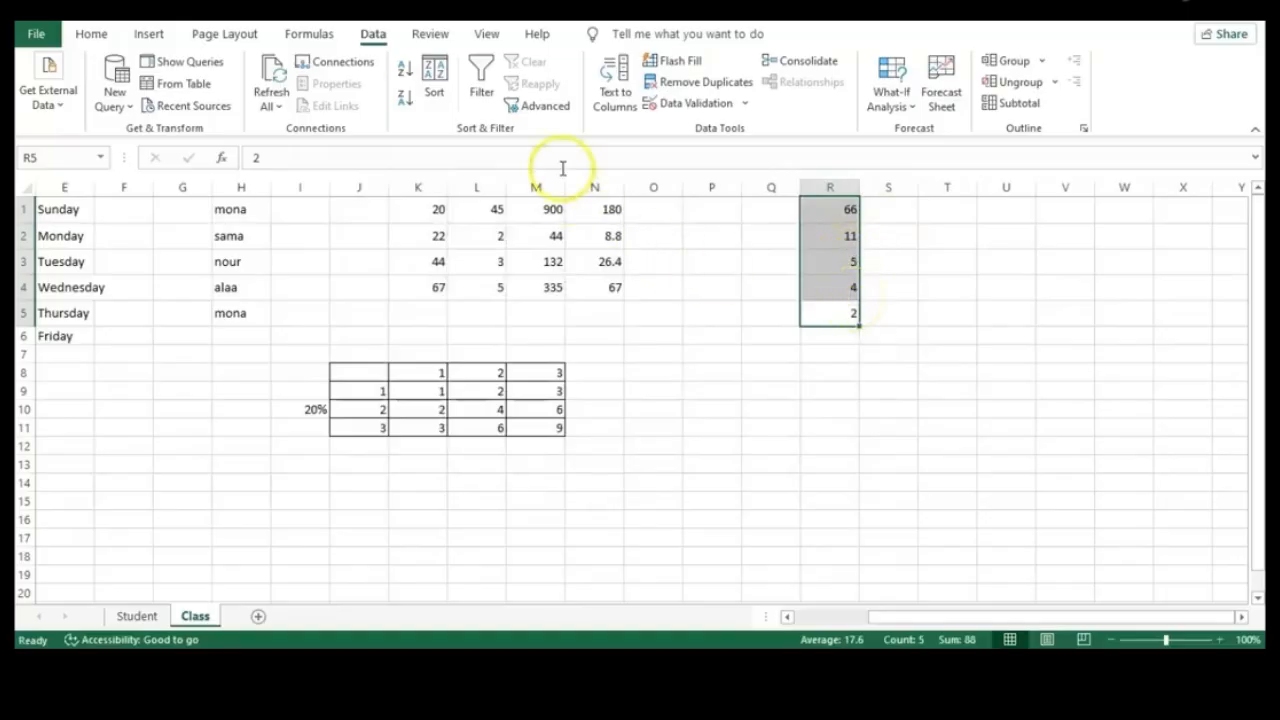
Re-sort R1:R5 smallest to largest so it reads 2, 4, 5, 11, 66
click(440, 78)
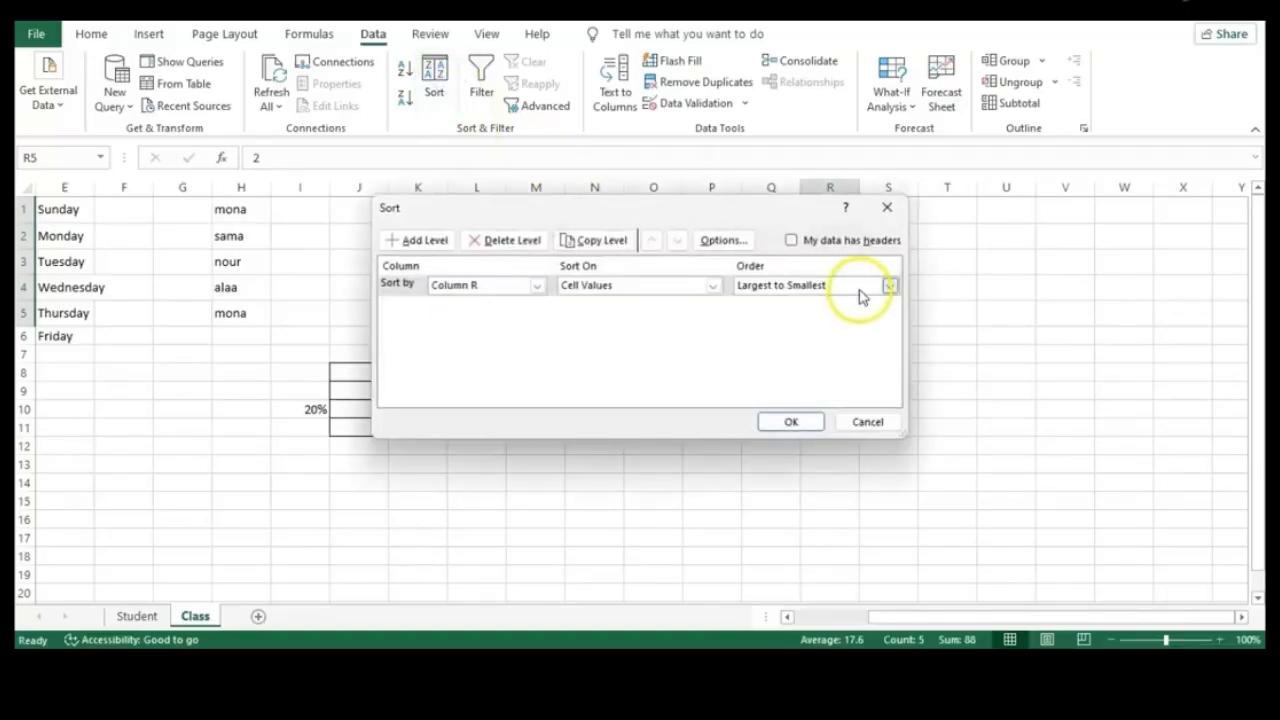
click(860, 287)
click(818, 303)
click(791, 421)
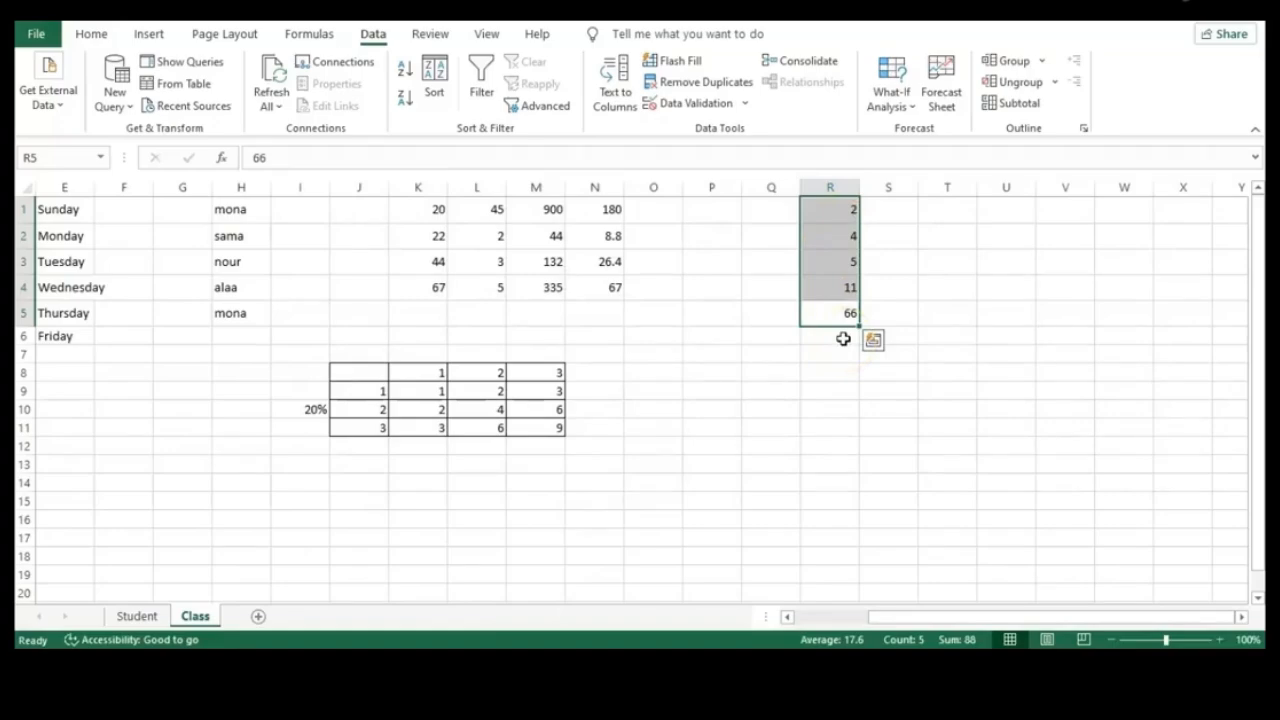
Sort the names in H1:H4 Z to A, giving sama, nour, mona, alaa, then deselect
click(890, 212)
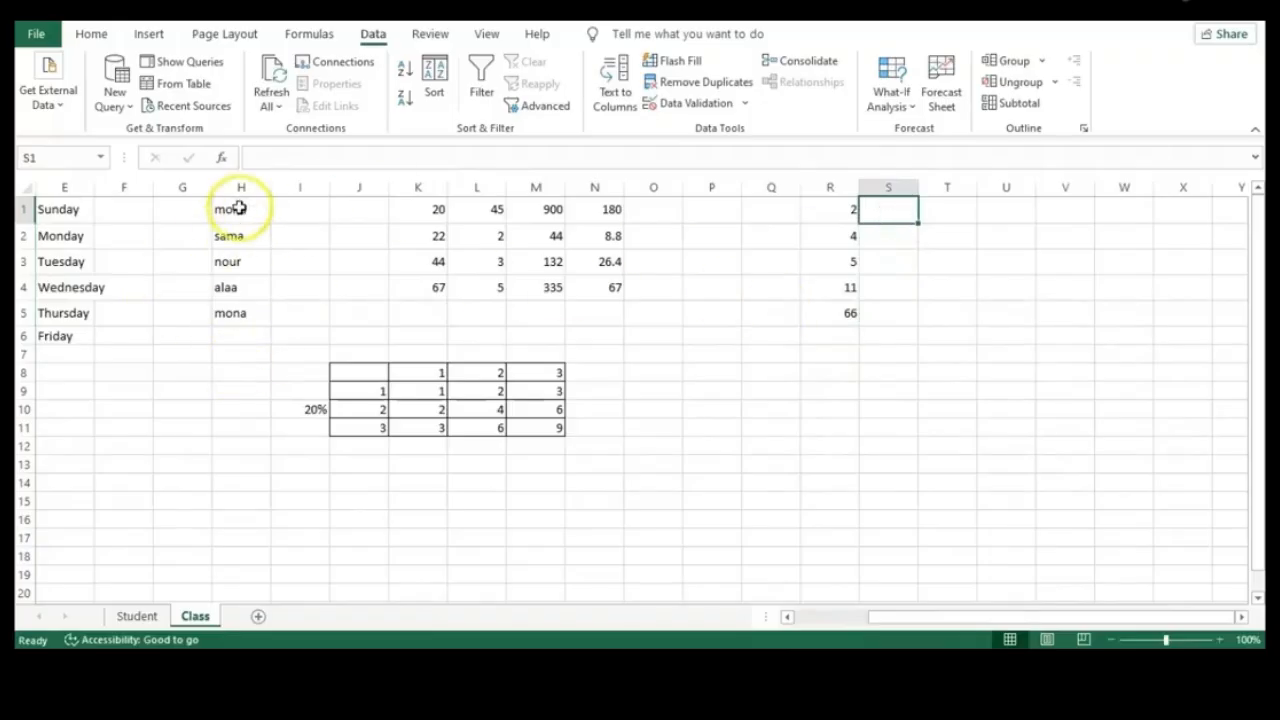
drag(229, 291, 234, 217)
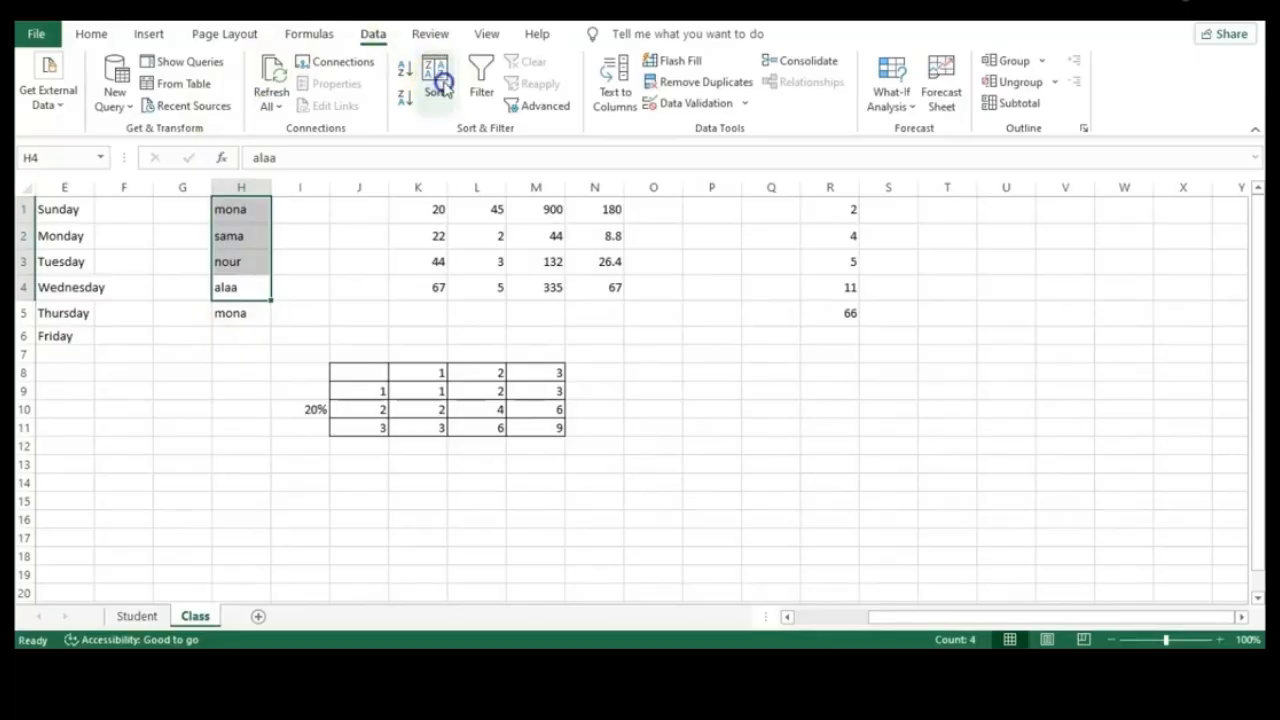
click(442, 88)
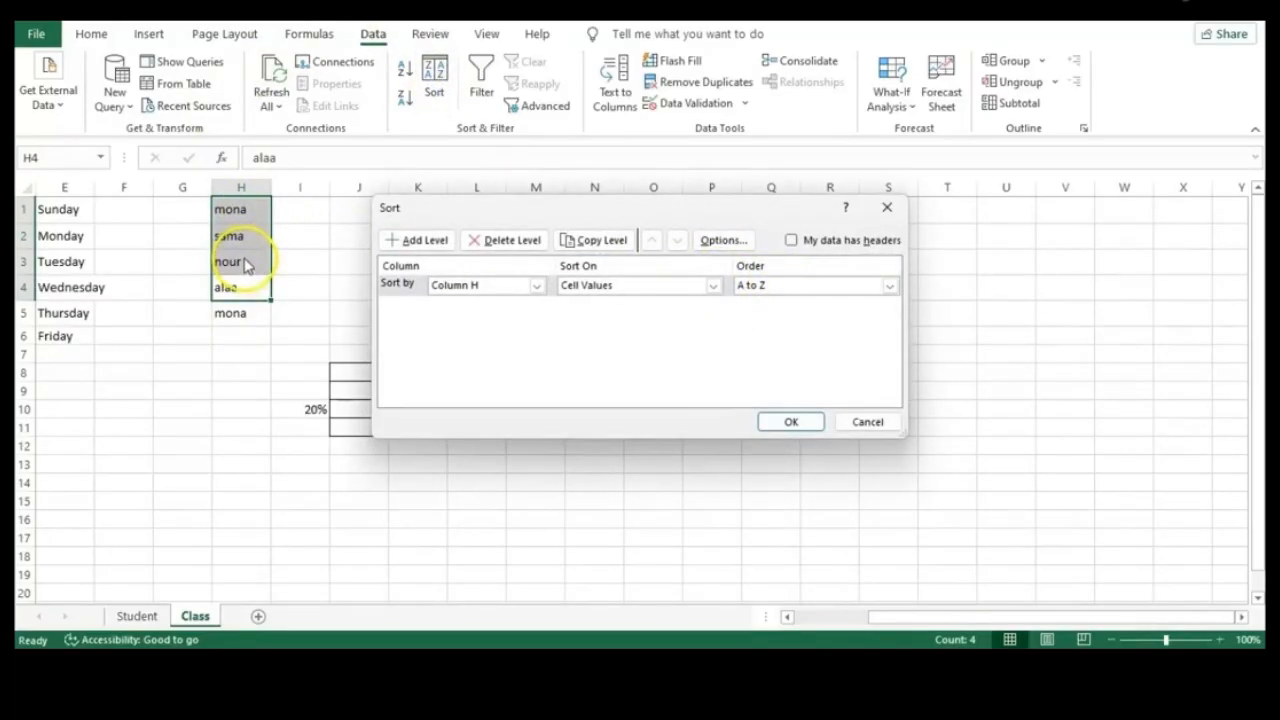
click(790, 289)
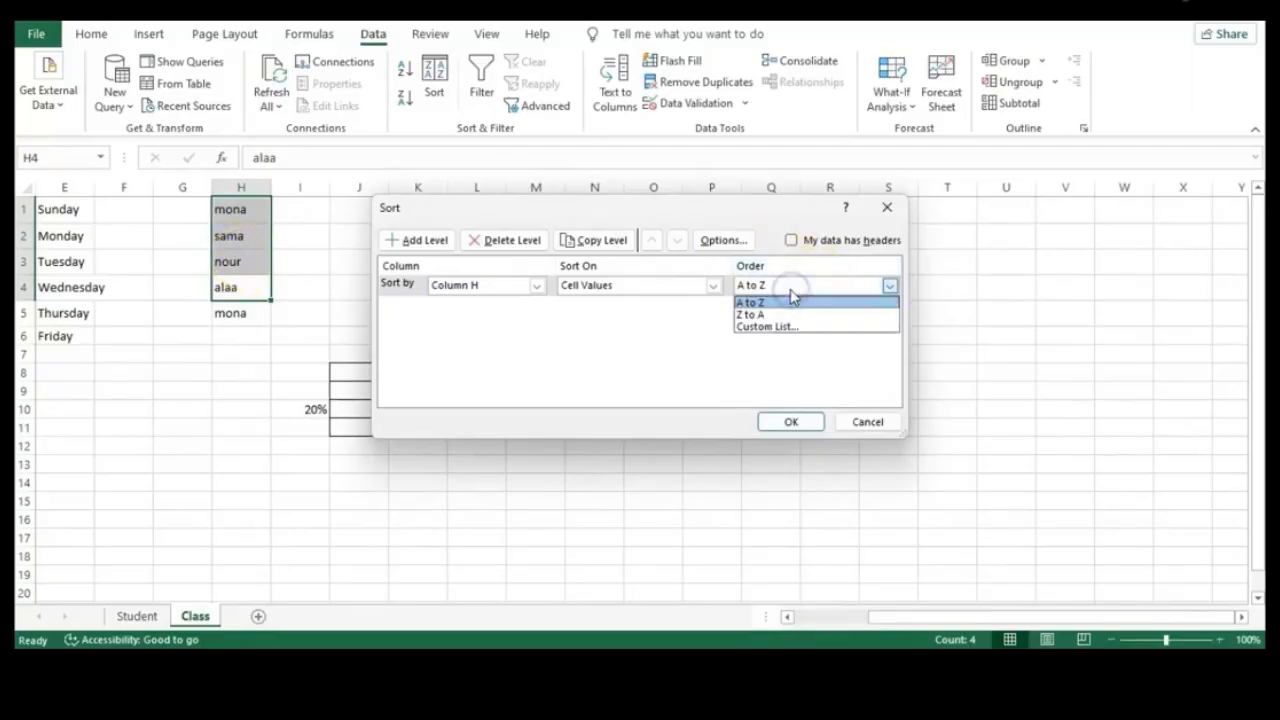
click(792, 316)
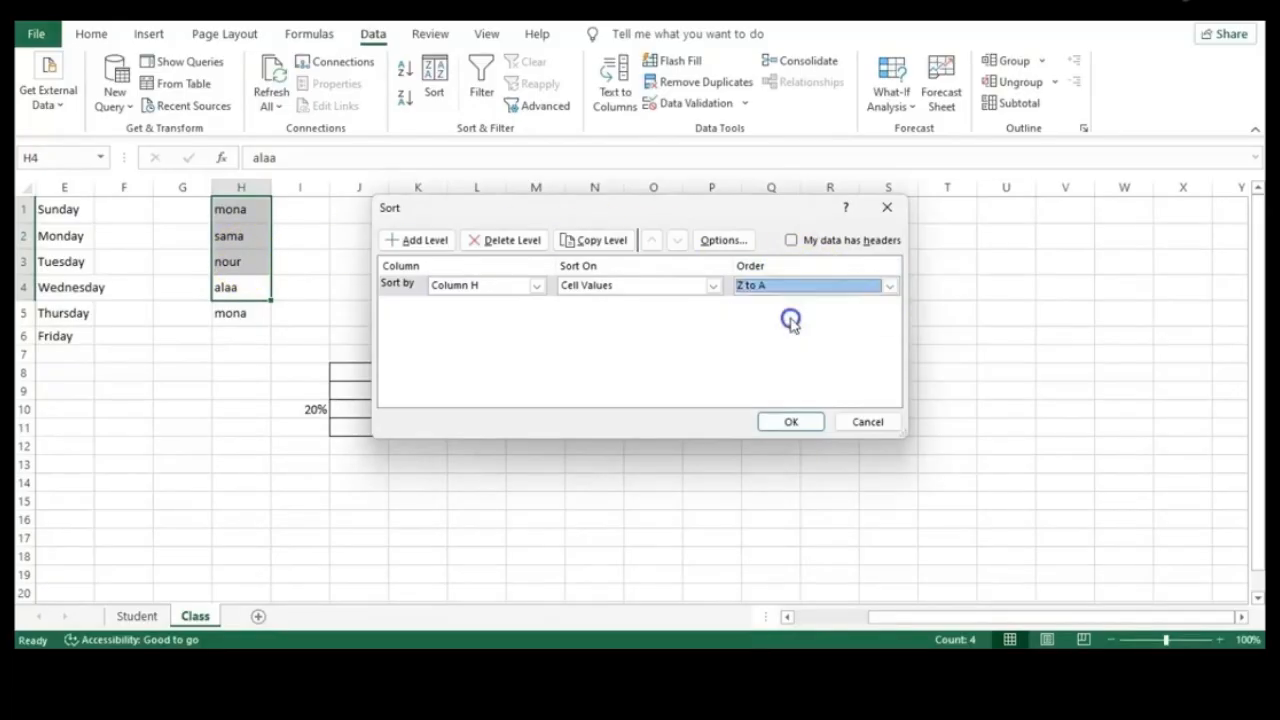
click(791, 423)
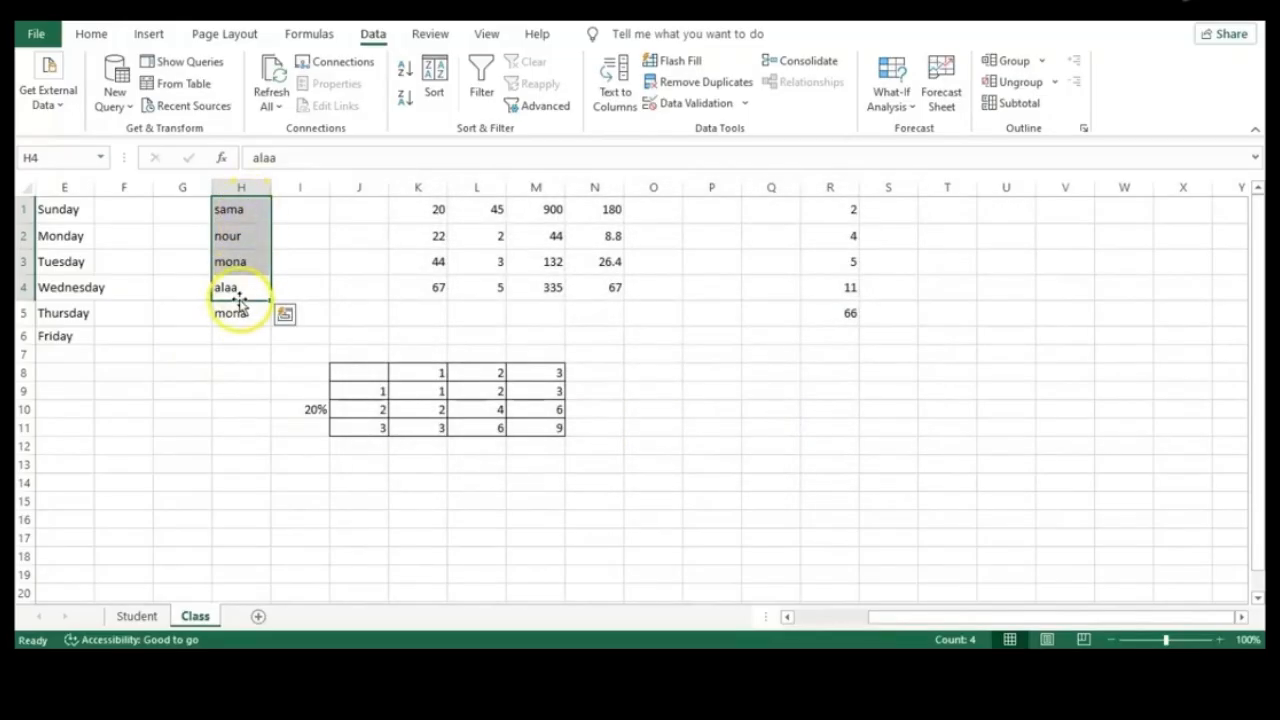
click(626, 350)
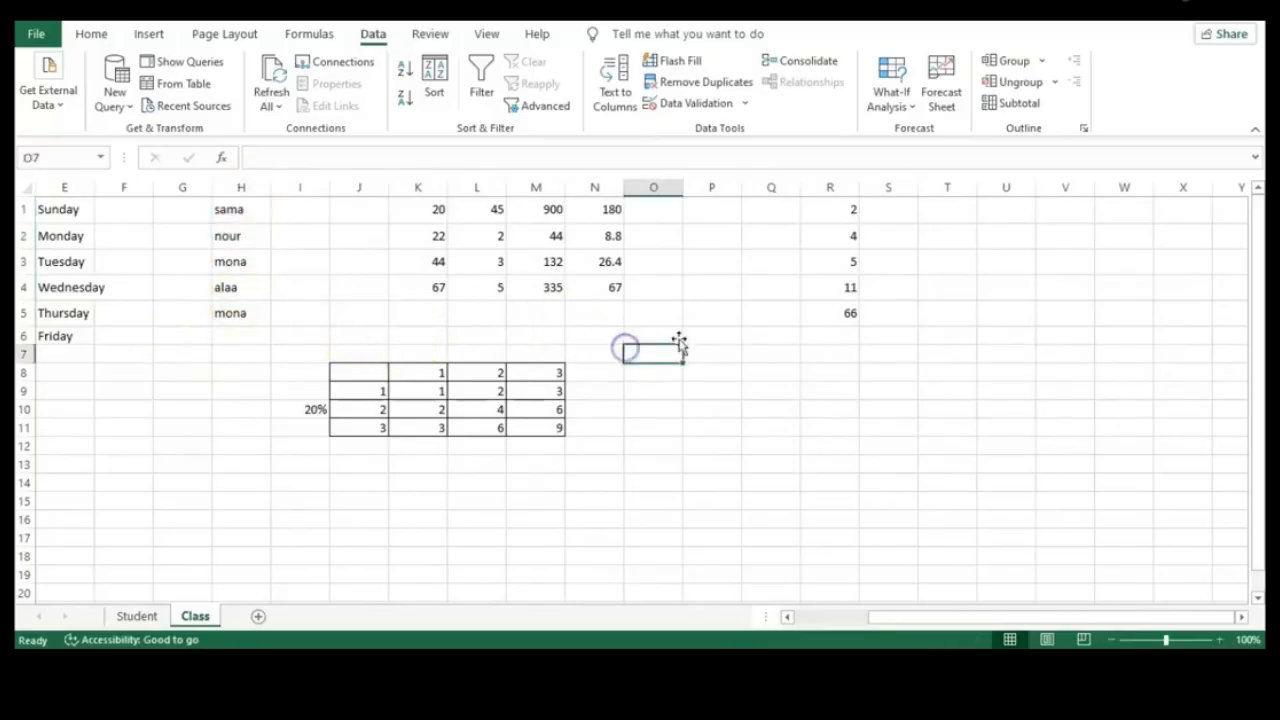
click(877, 316)
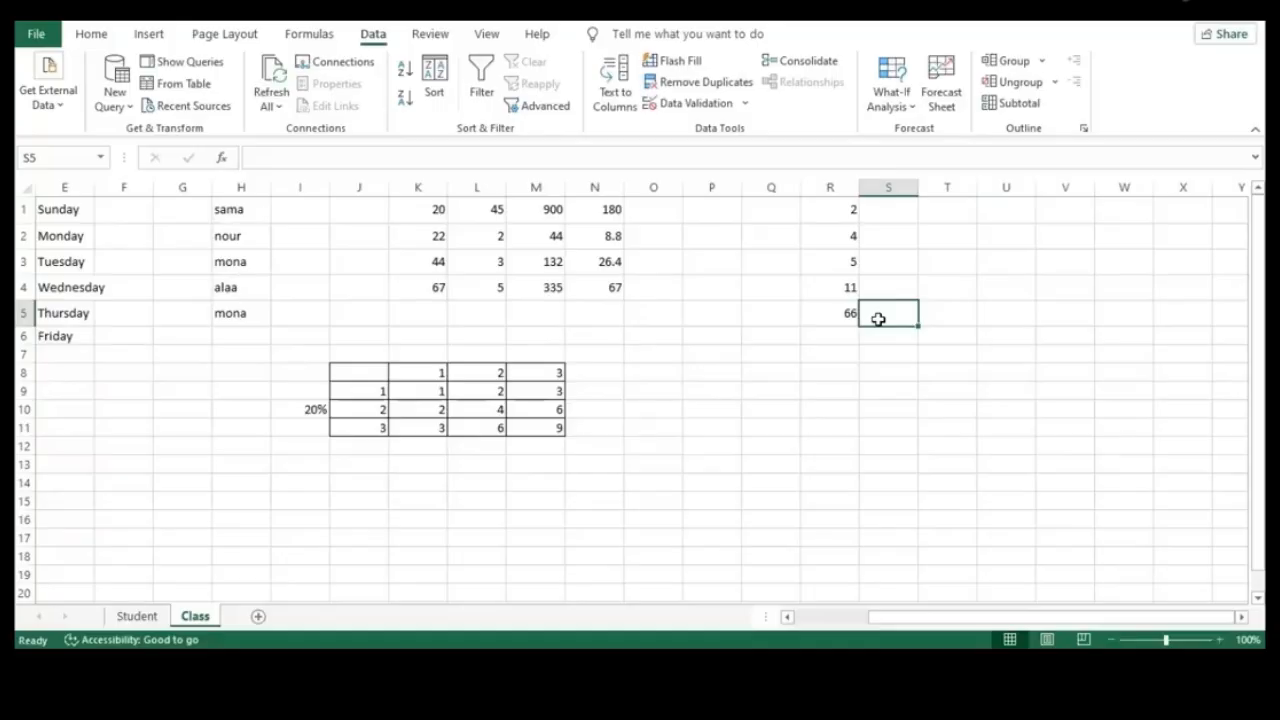
Replace the header in R1 with 'salary'
click(829, 311)
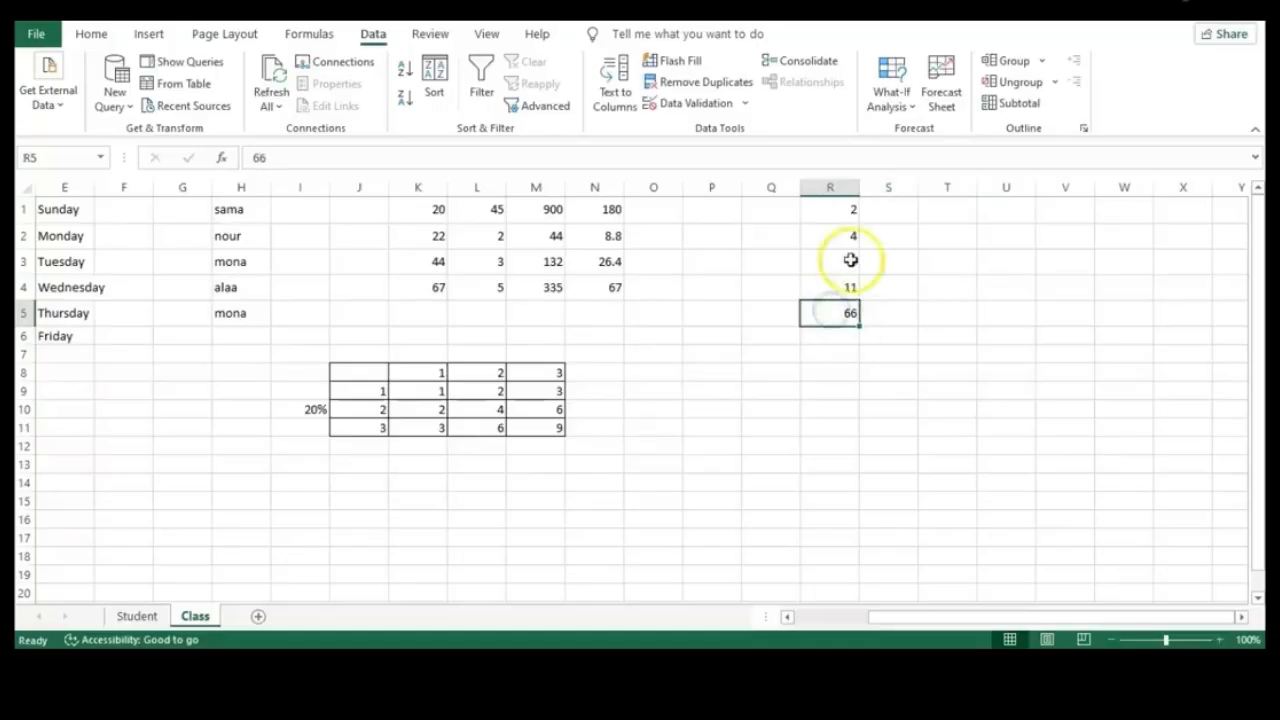
click(836, 209)
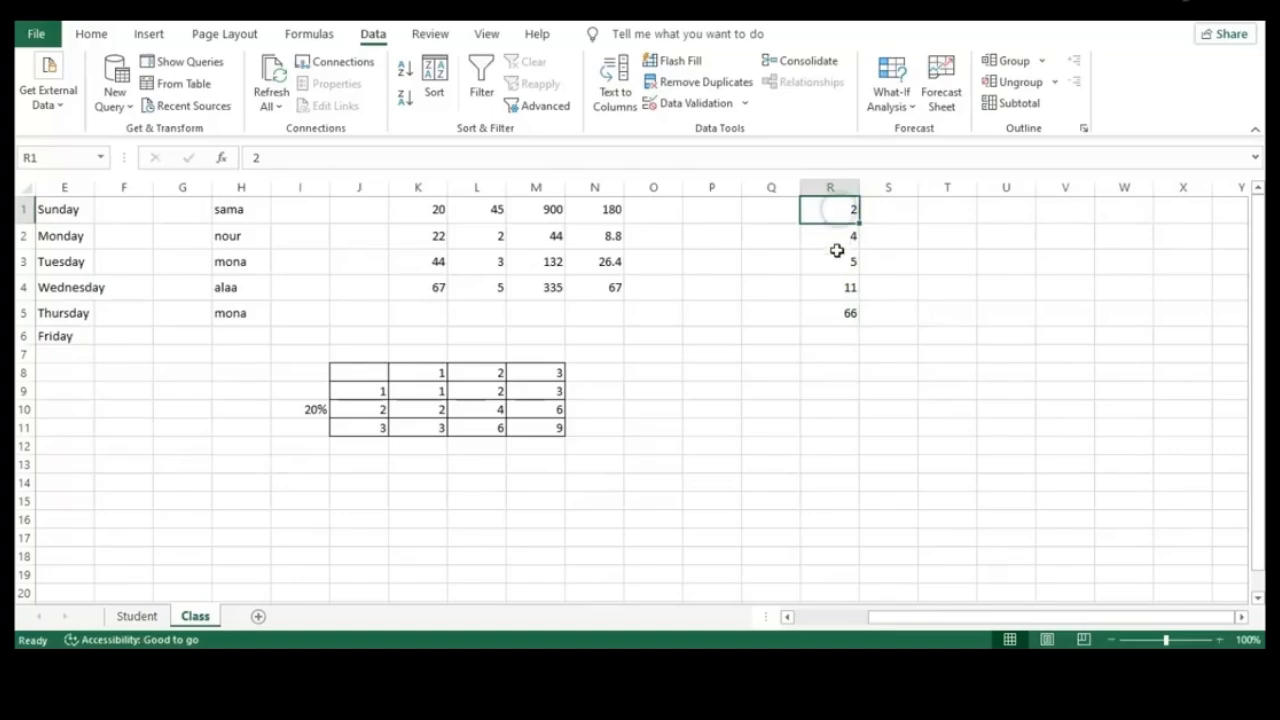
click(835, 314)
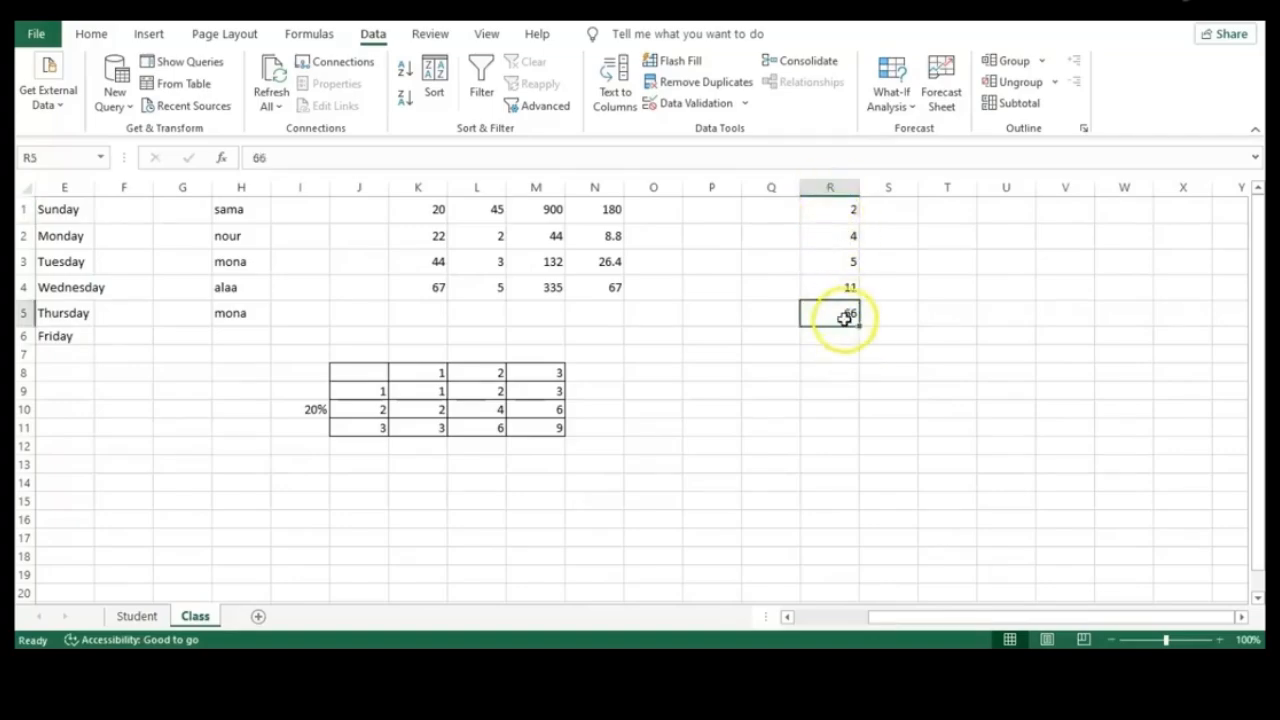
drag(846, 314, 843, 214)
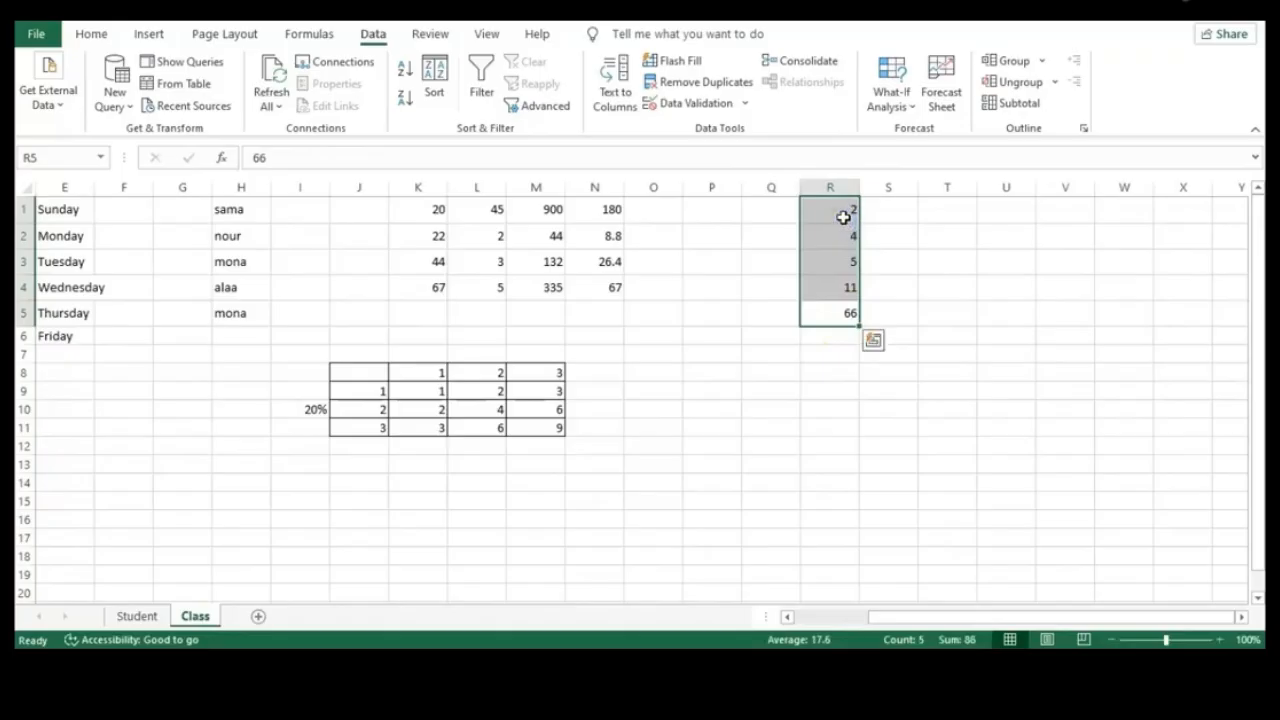
click(843, 216)
double_click(835, 211)
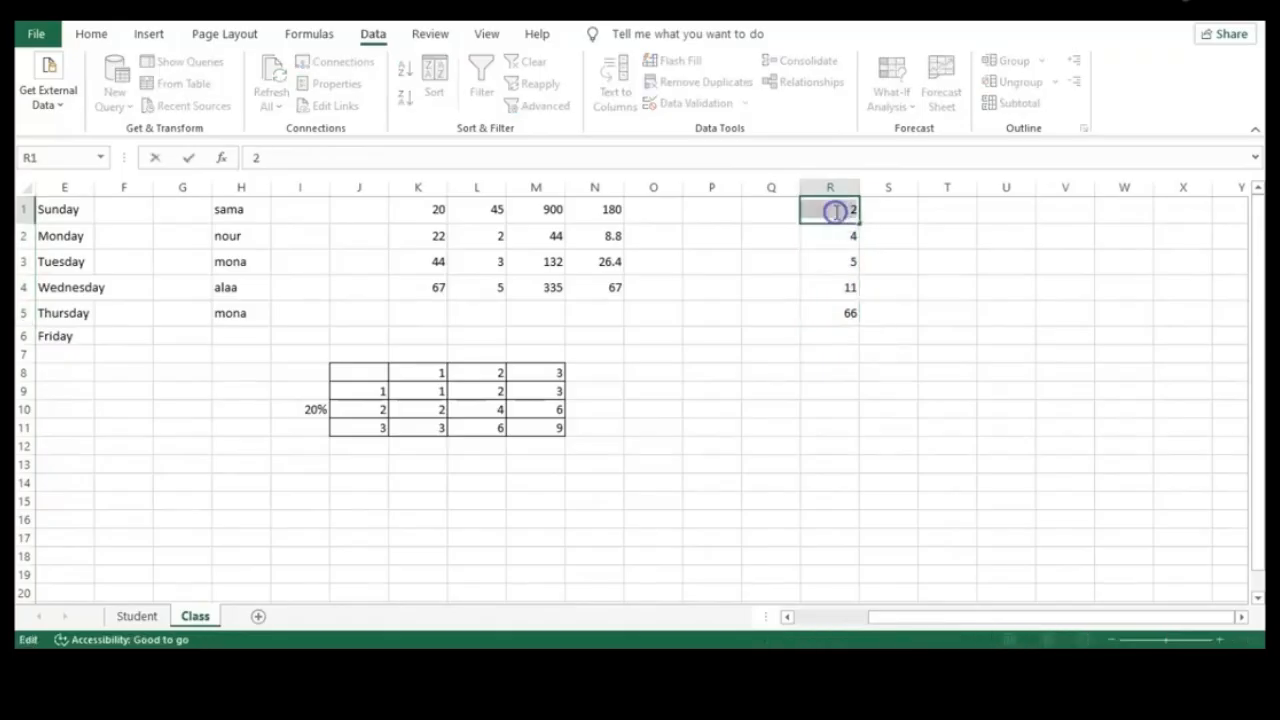
text(sal)
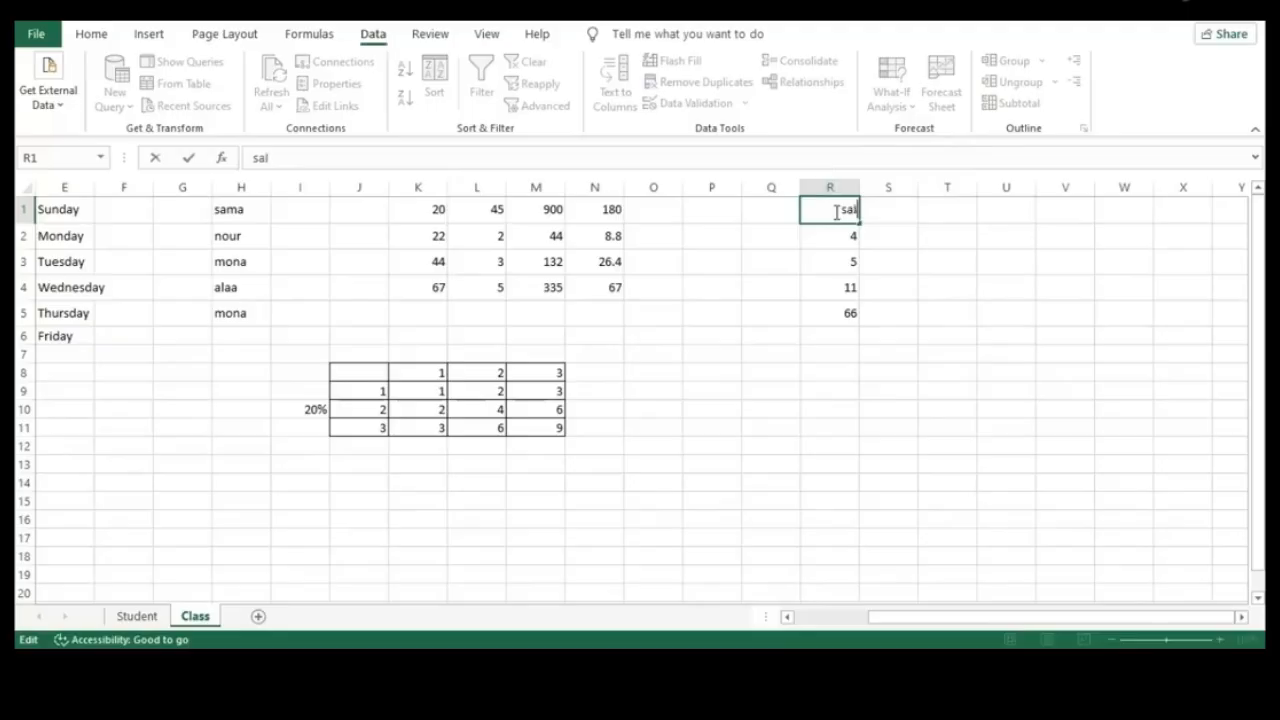
text(ary)
click(854, 237)
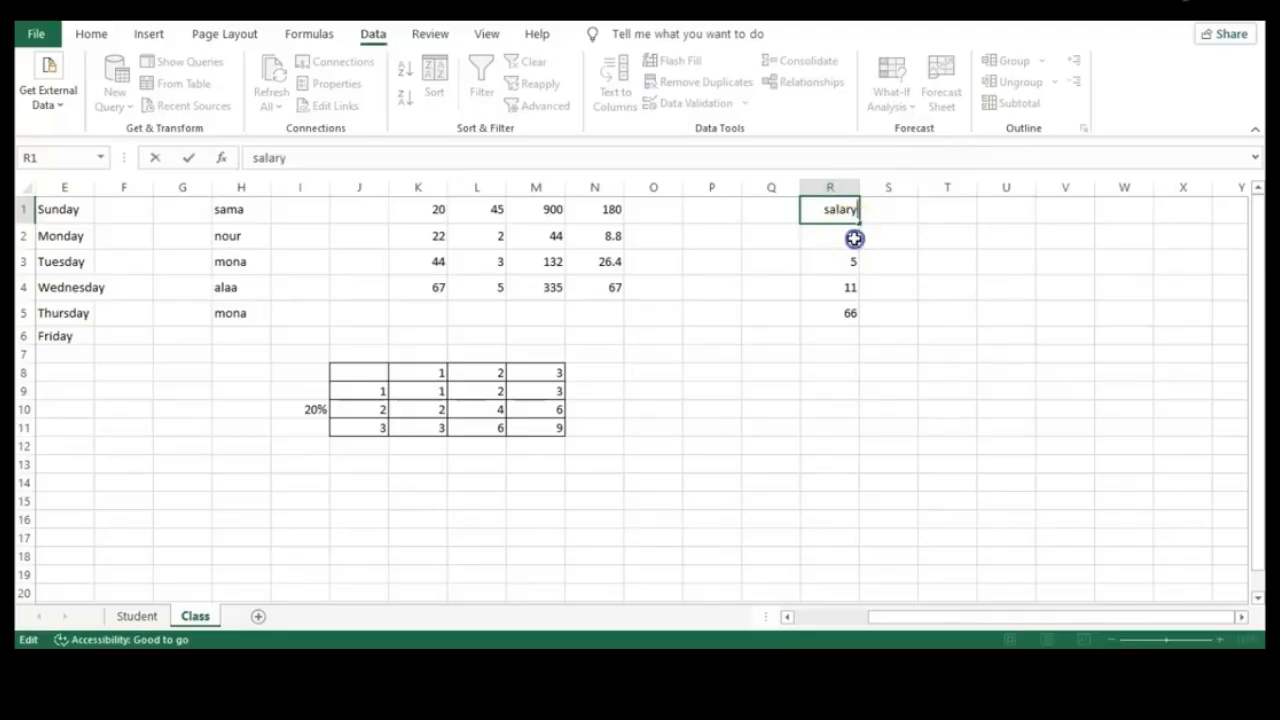
Change R2–R5 to 4000, 5500, 11000 and 660
text(000)
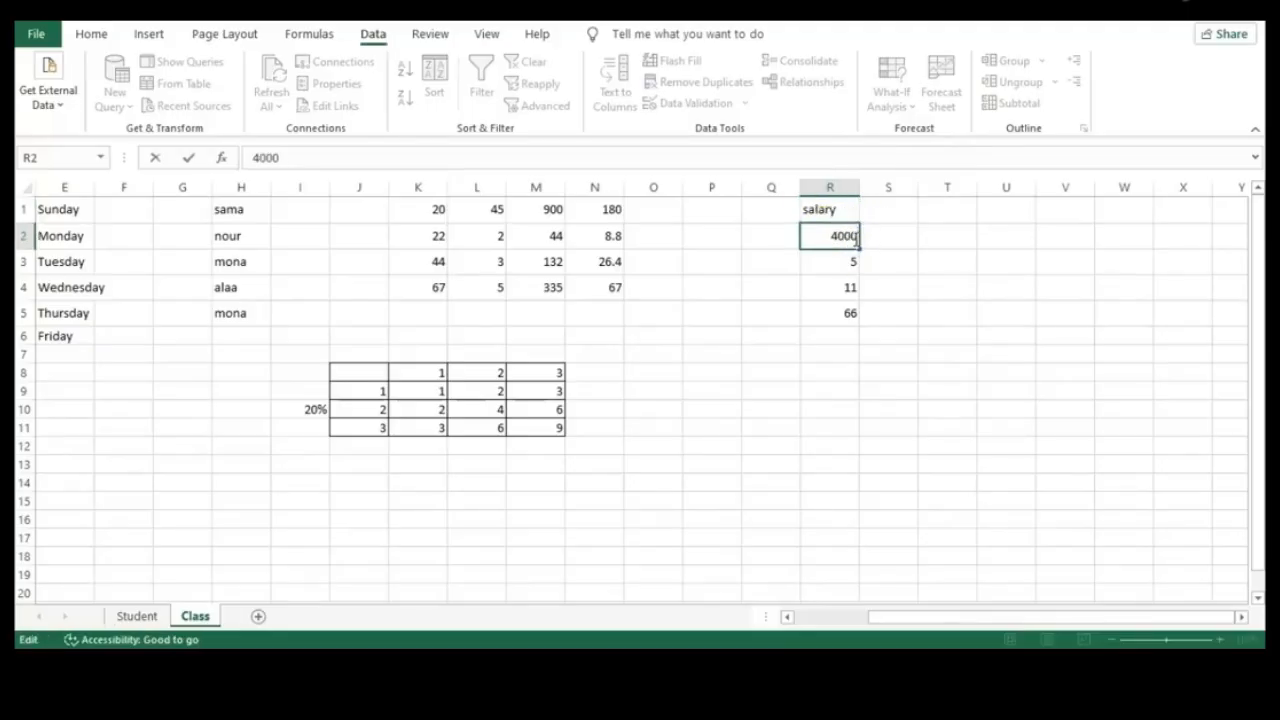
click(854, 260)
double_click(854, 260)
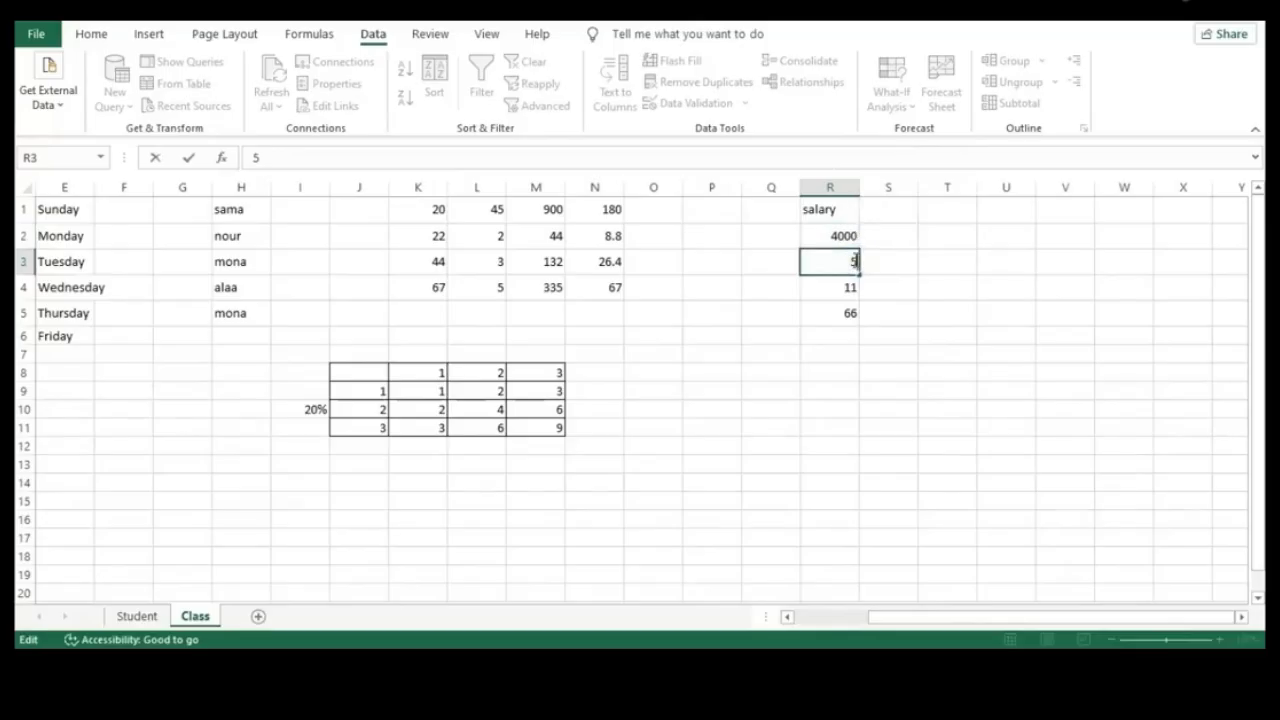
text(00)
click(855, 287)
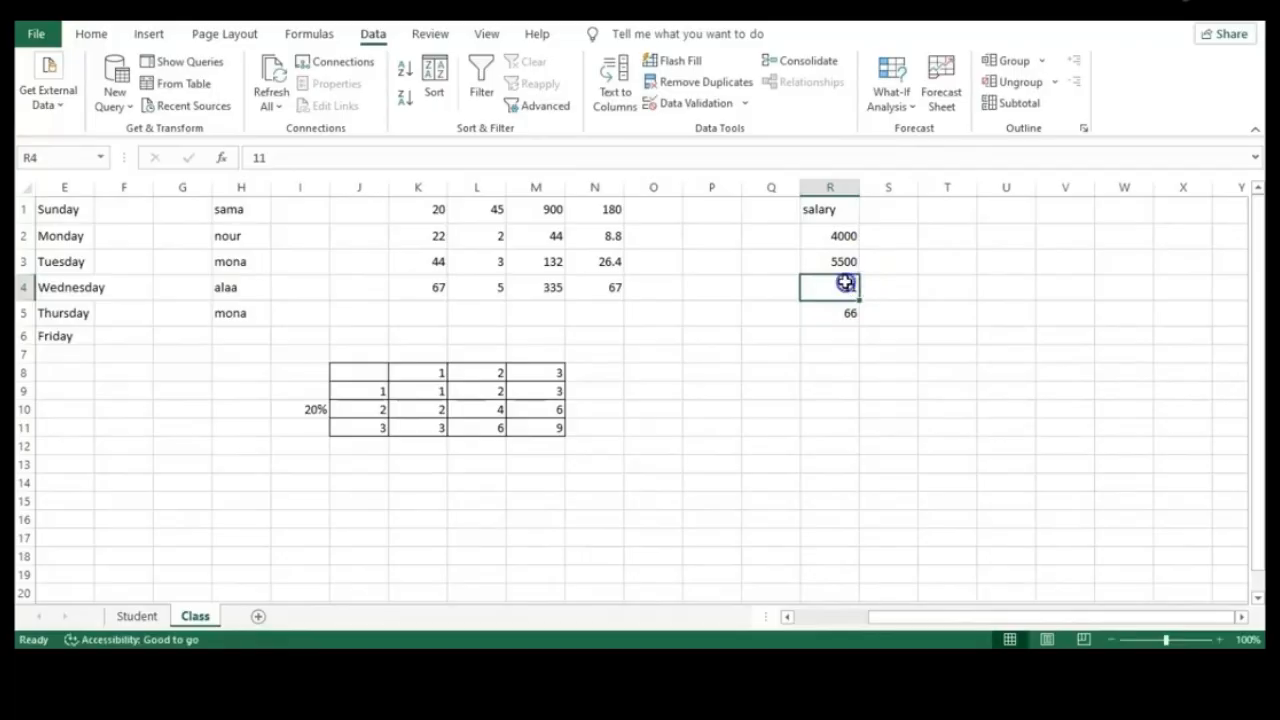
double_click(846, 285)
double_click(846, 285)
text(1)
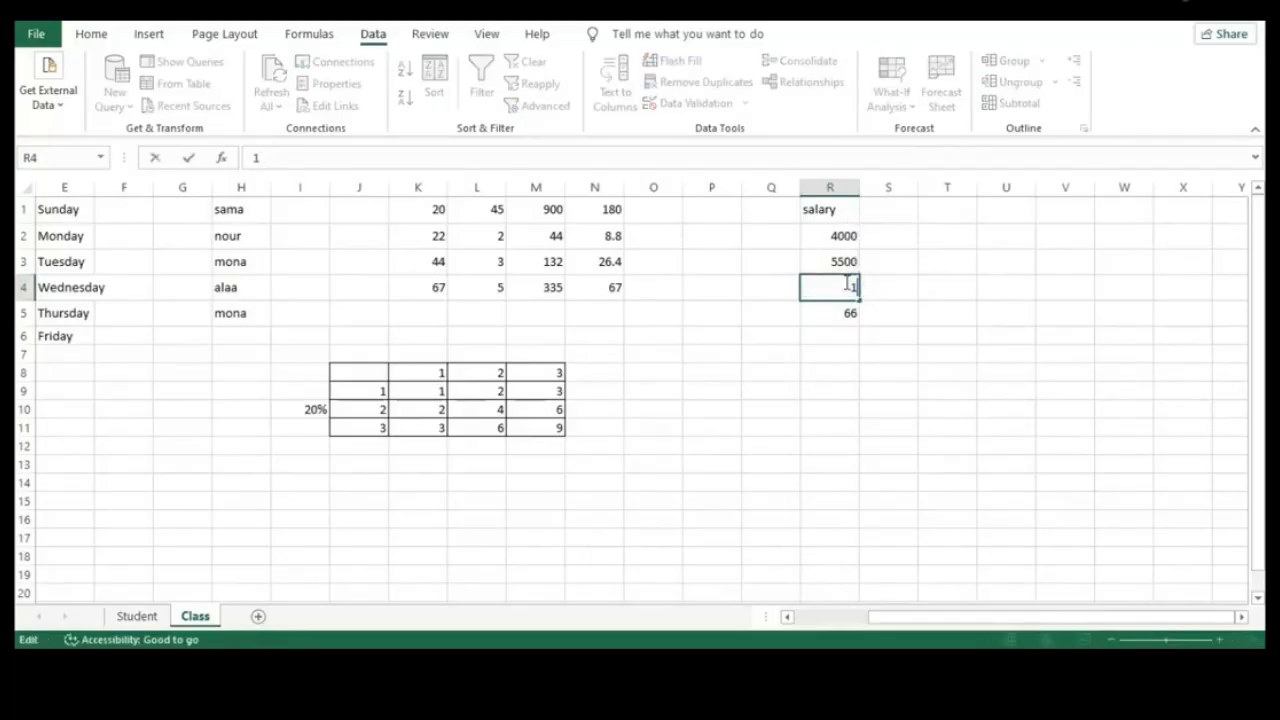
text(1000)
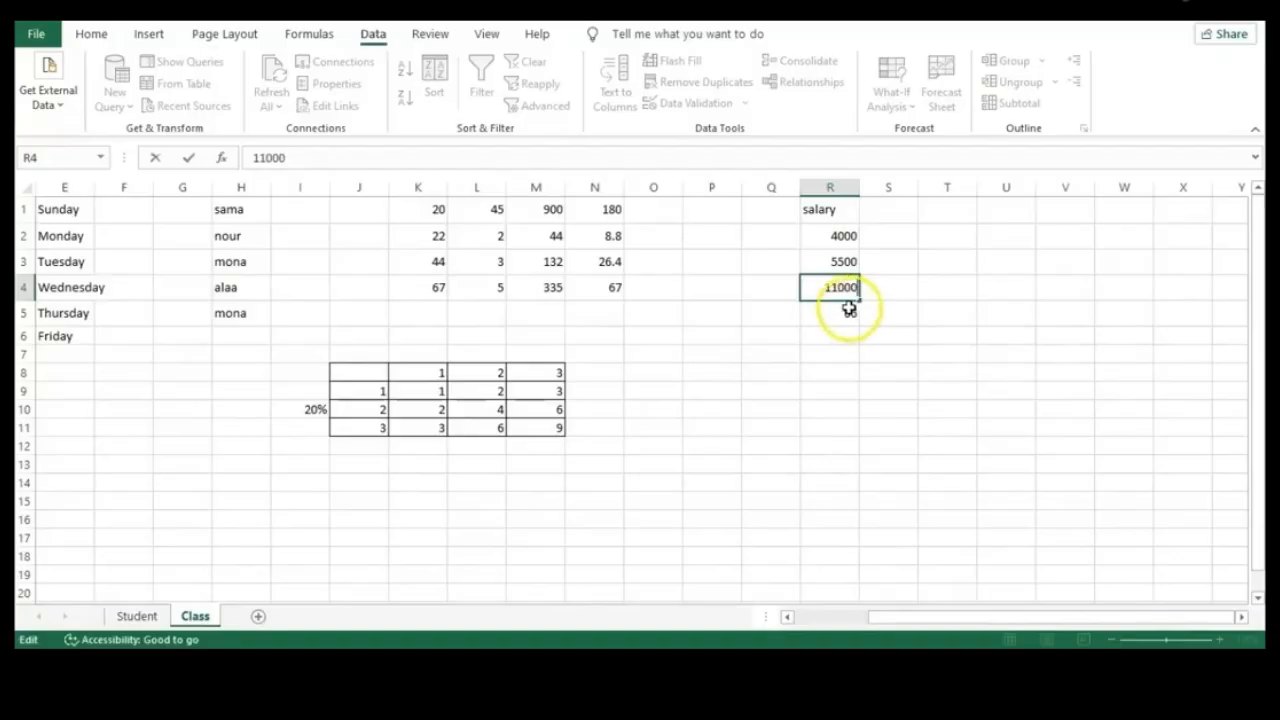
double_click(849, 311)
double_click(851, 311)
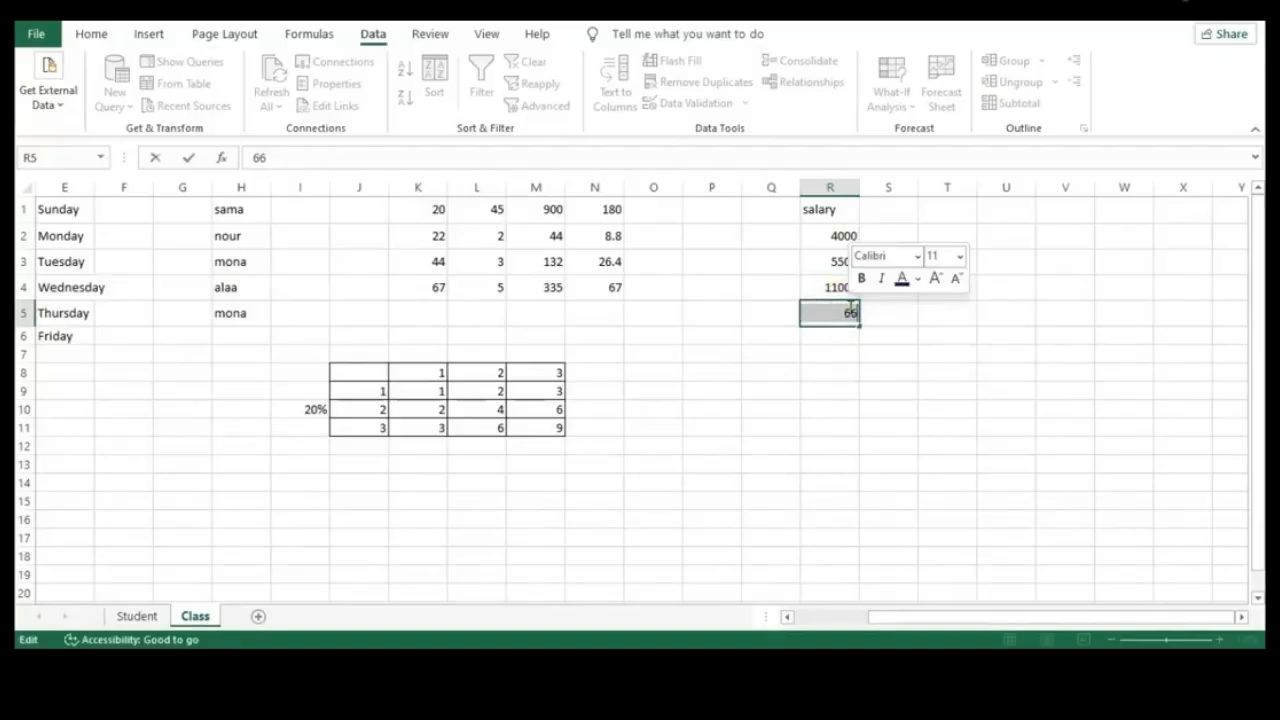
text(660)
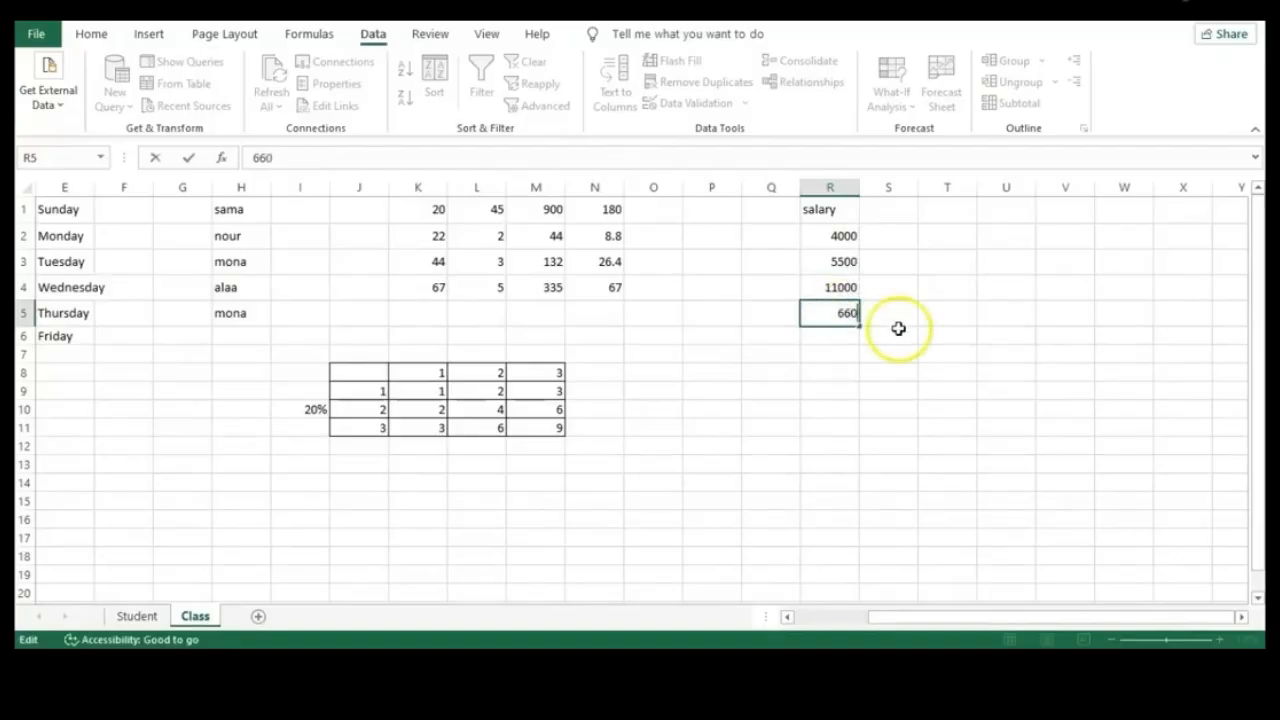
click(897, 330)
click(846, 314)
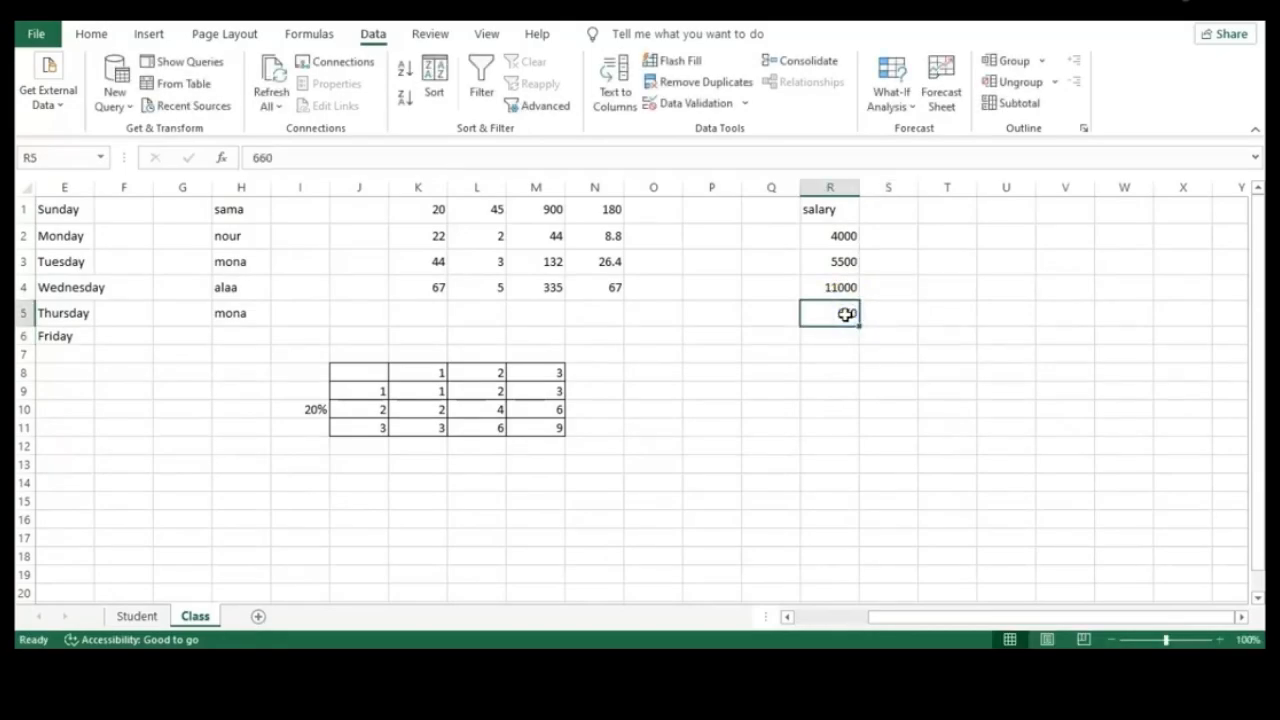
Try a filter on R2:R5 alone, then turn filtering off again
drag(831, 302, 826, 234)
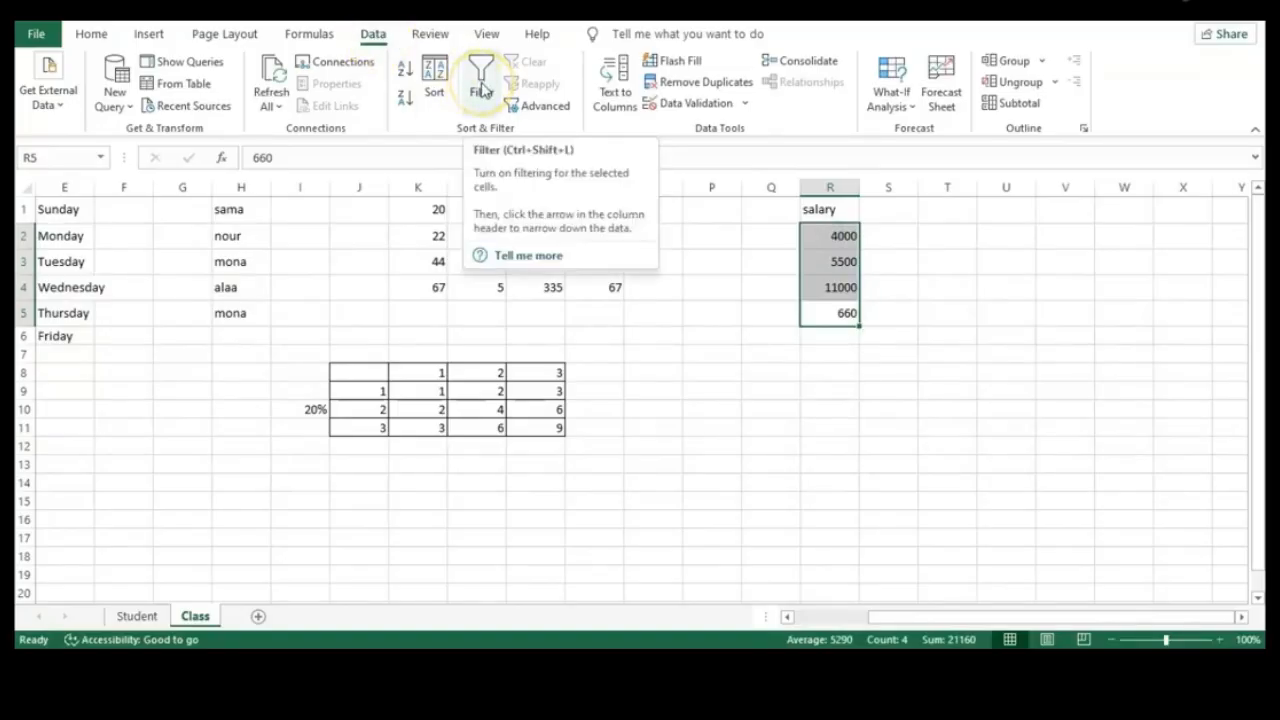
click(481, 88)
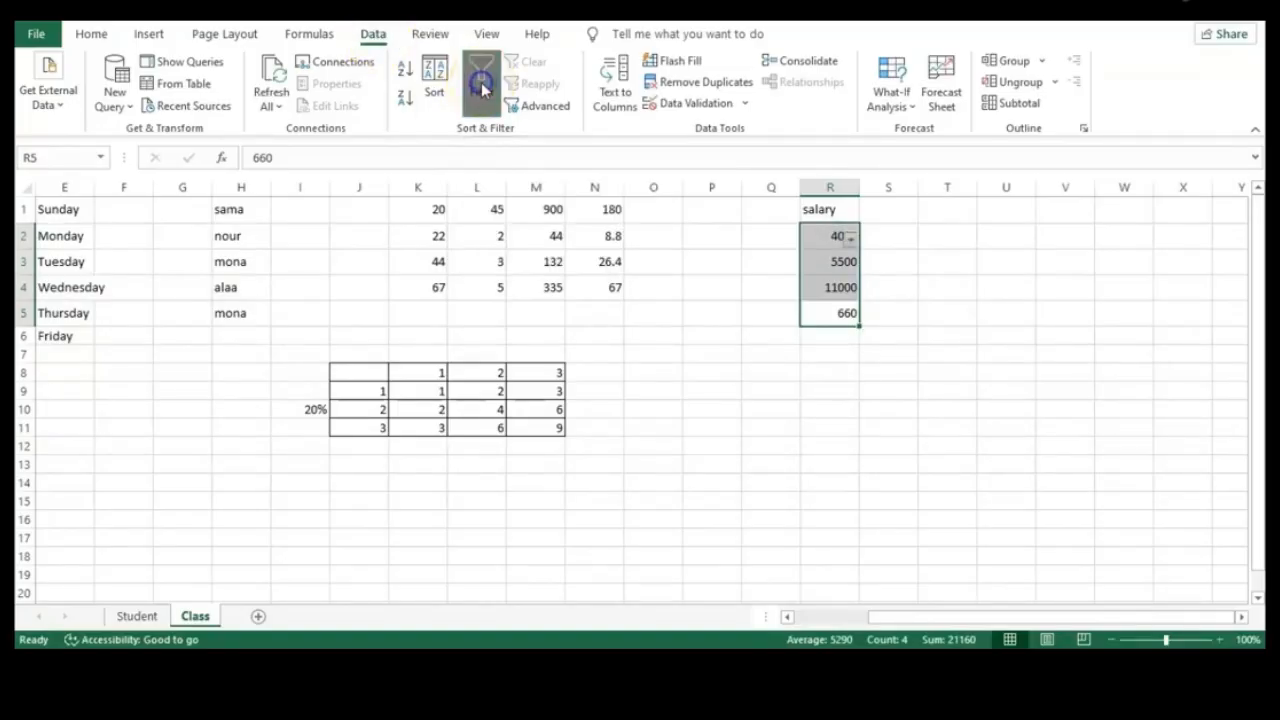
click(850, 242)
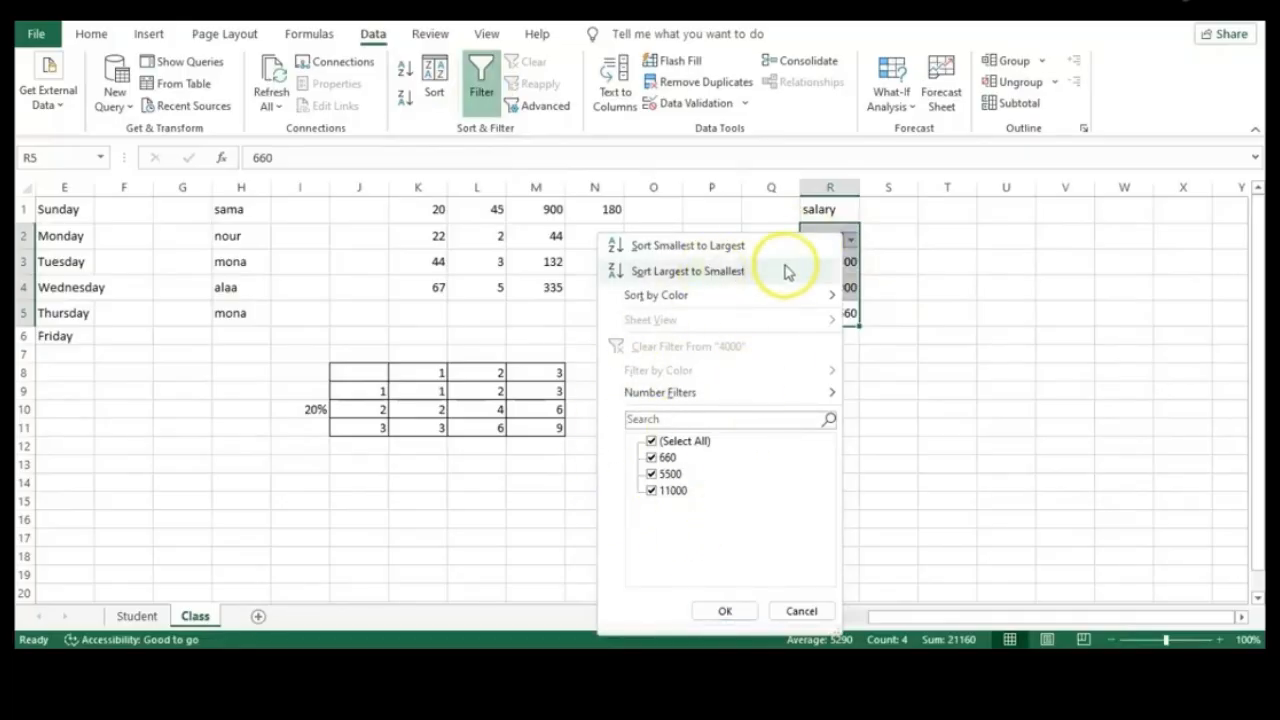
click(1012, 250)
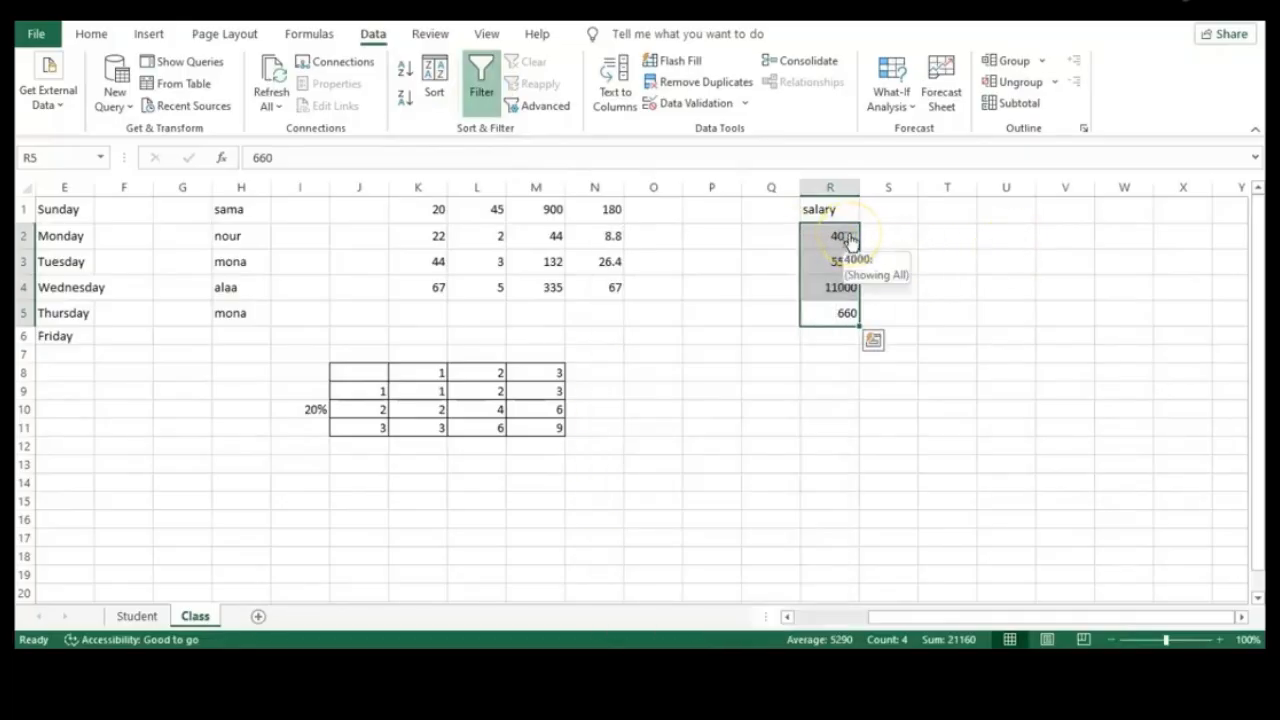
key(ctrl+shift+l)
click(846, 349)
click(843, 314)
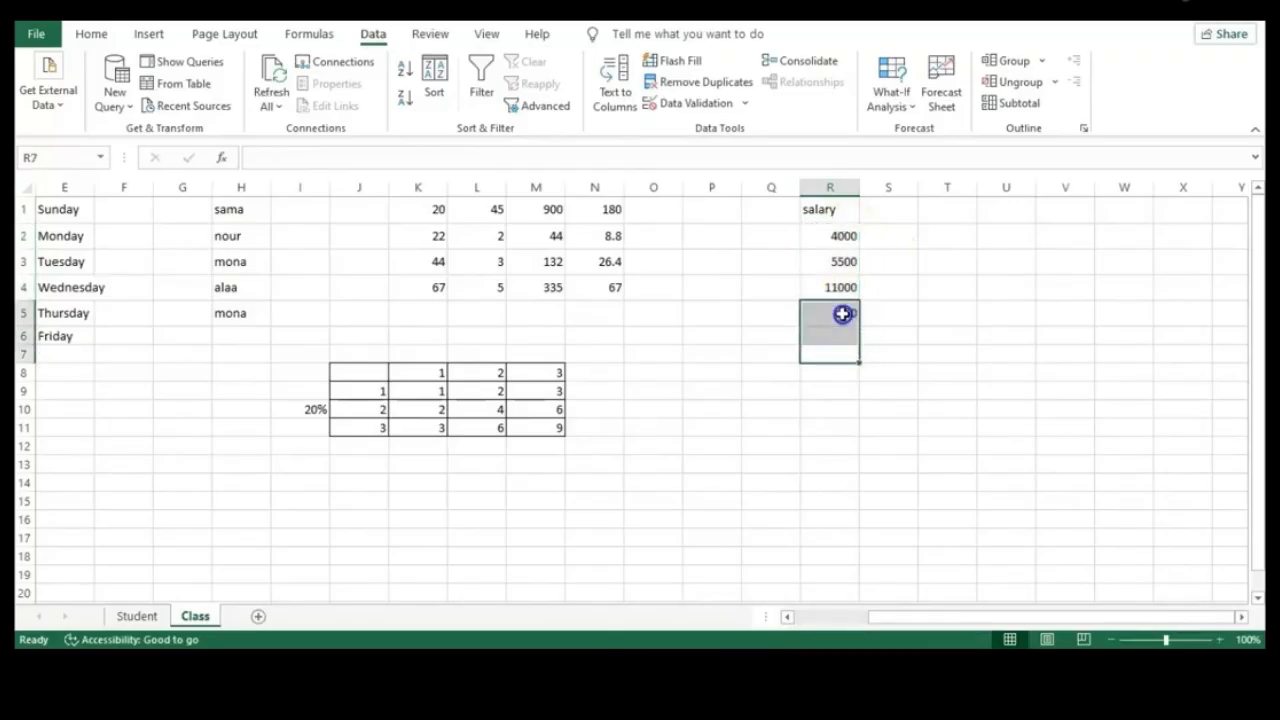
click(866, 316)
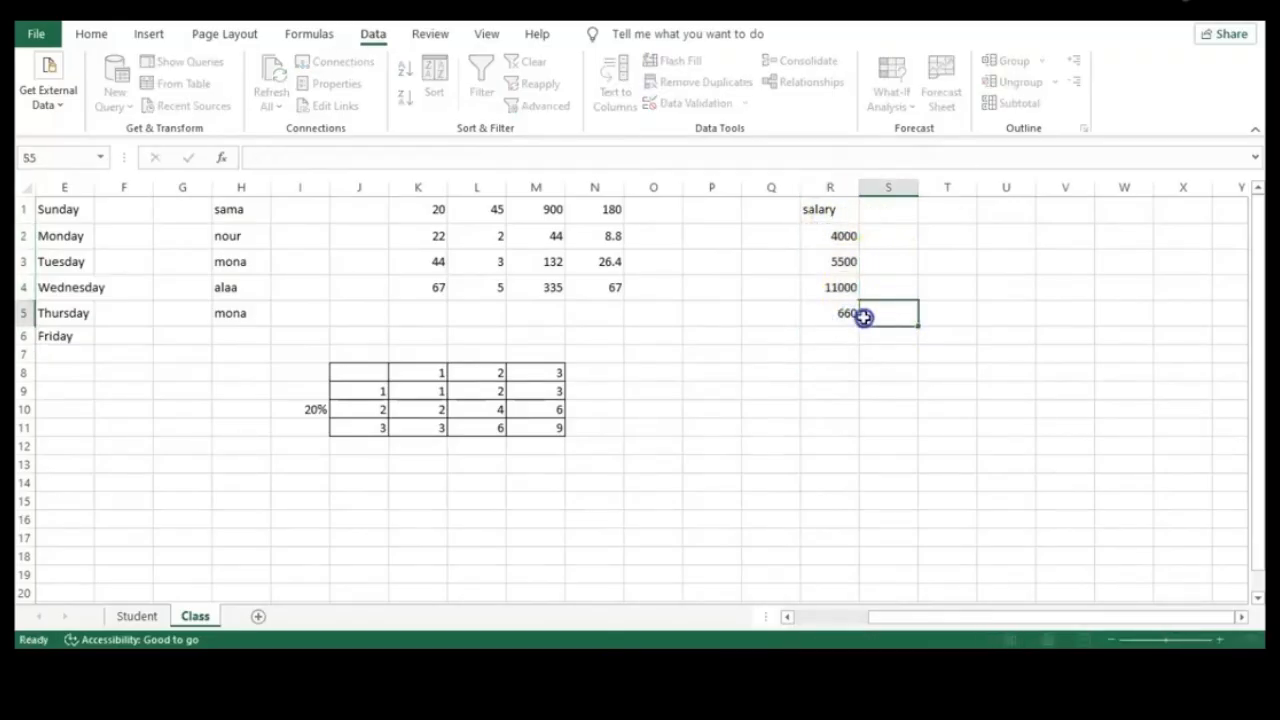
click(846, 316)
Filter R1:R5 with salary as header and sort salaries smallest to largest
drag(846, 316, 840, 211)
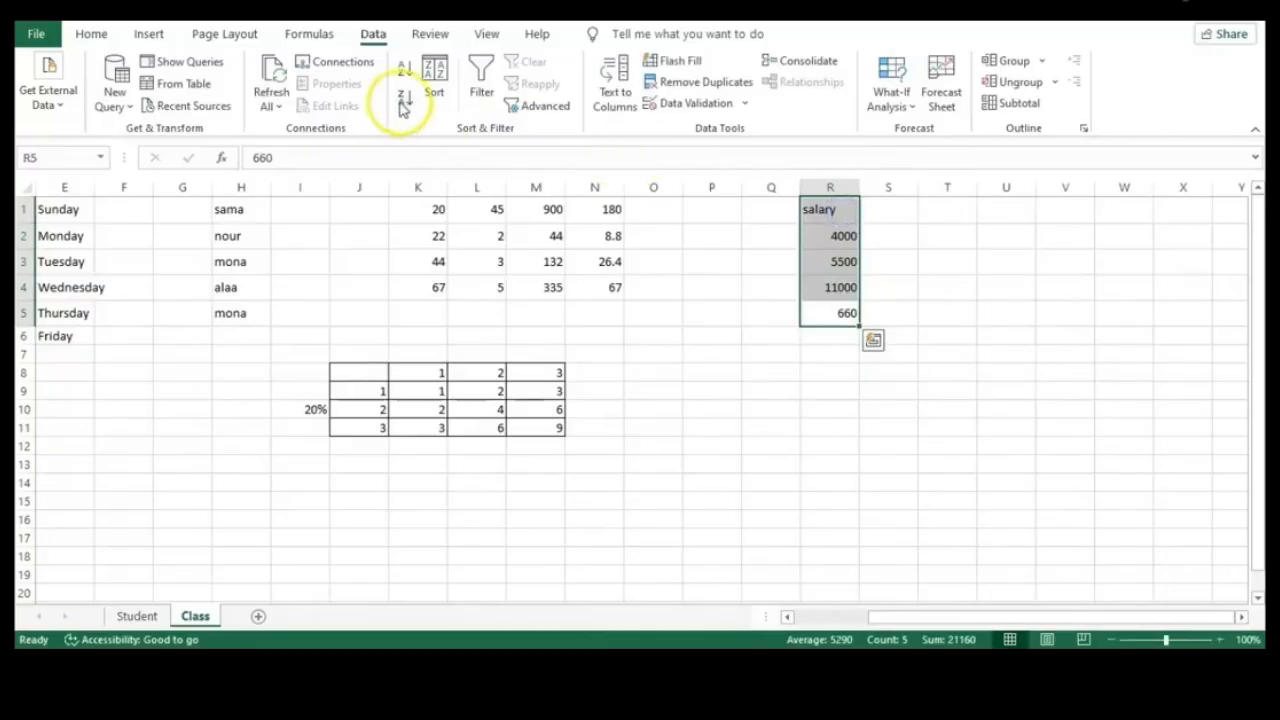
click(470, 76)
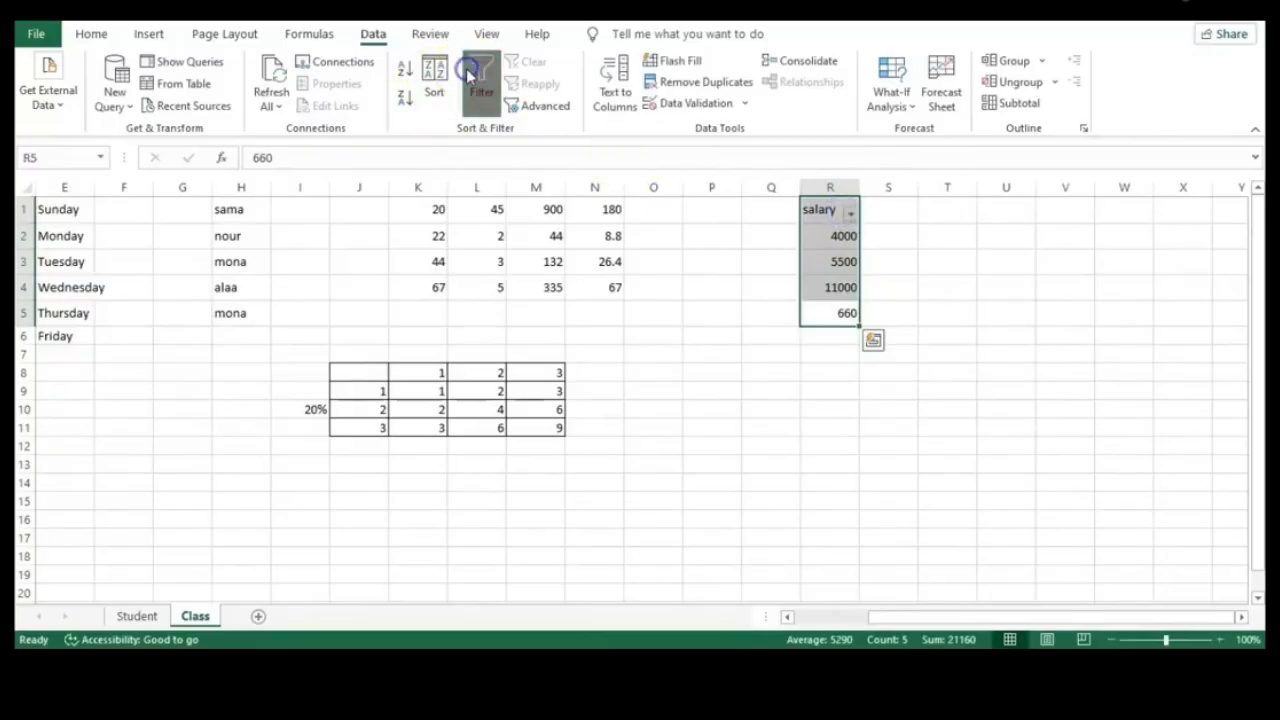
click(849, 212)
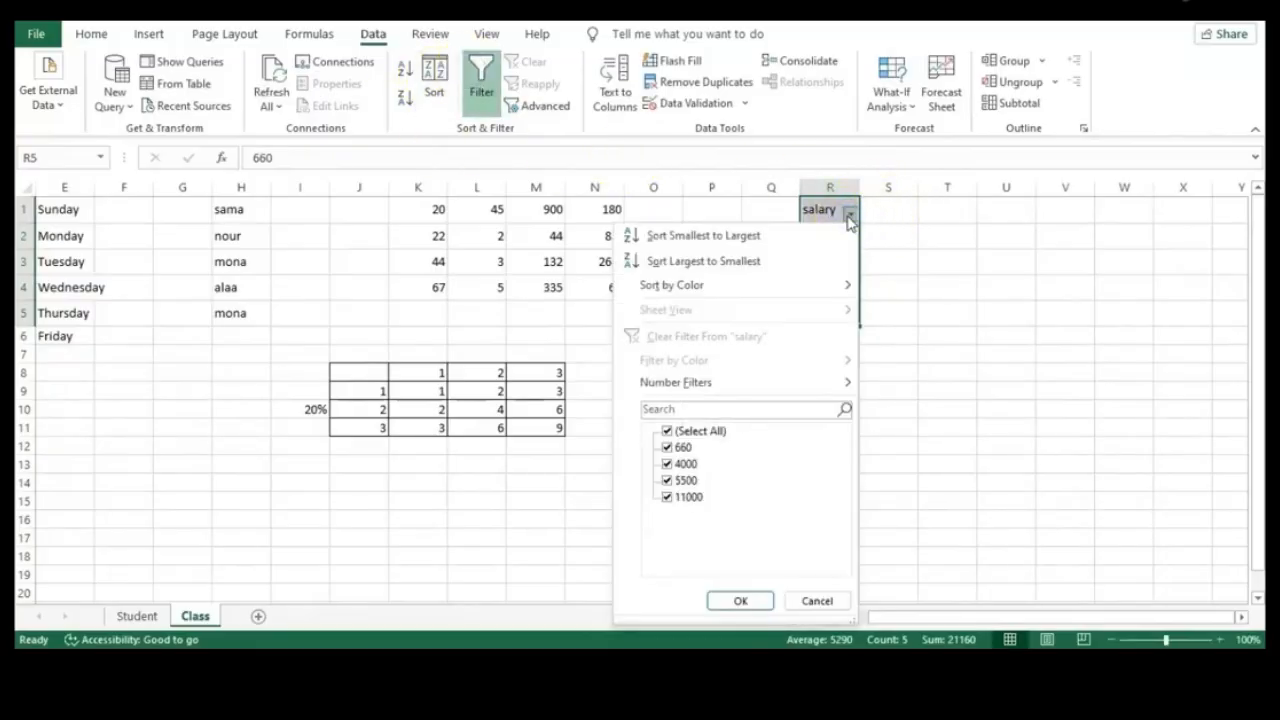
click(708, 235)
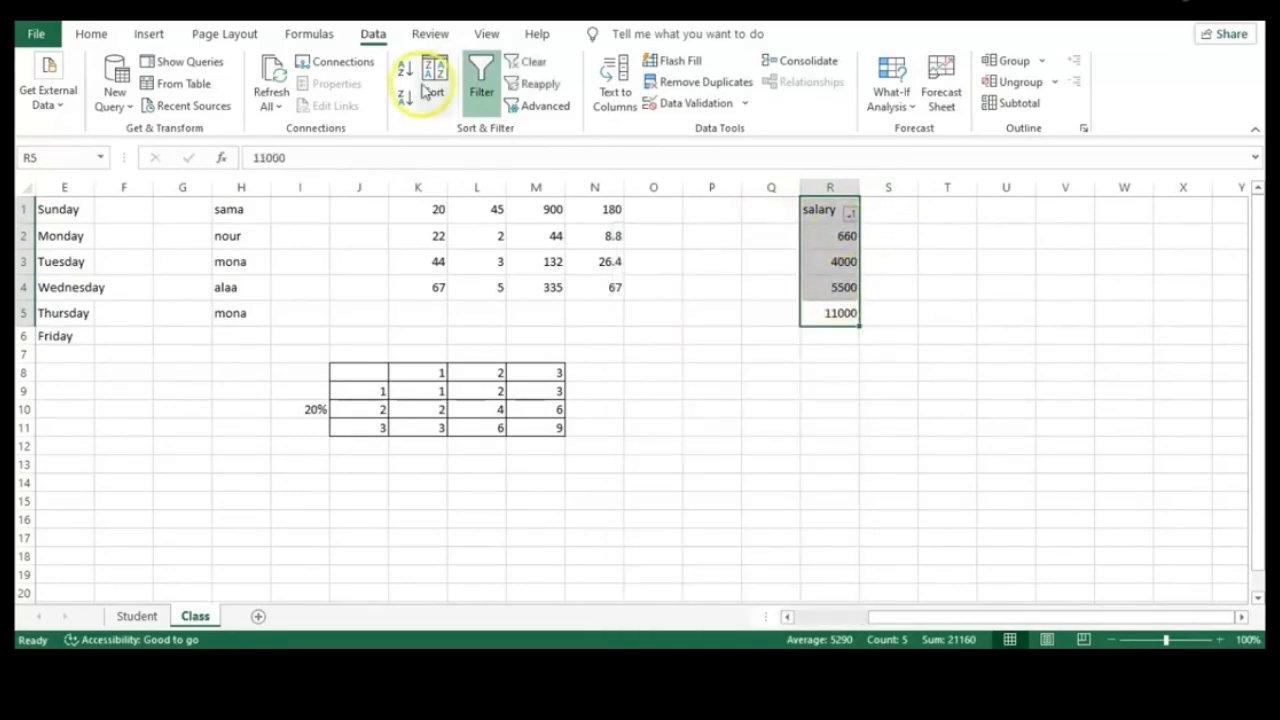
Apply the Above Average number filter to salary, then undo it
click(850, 216)
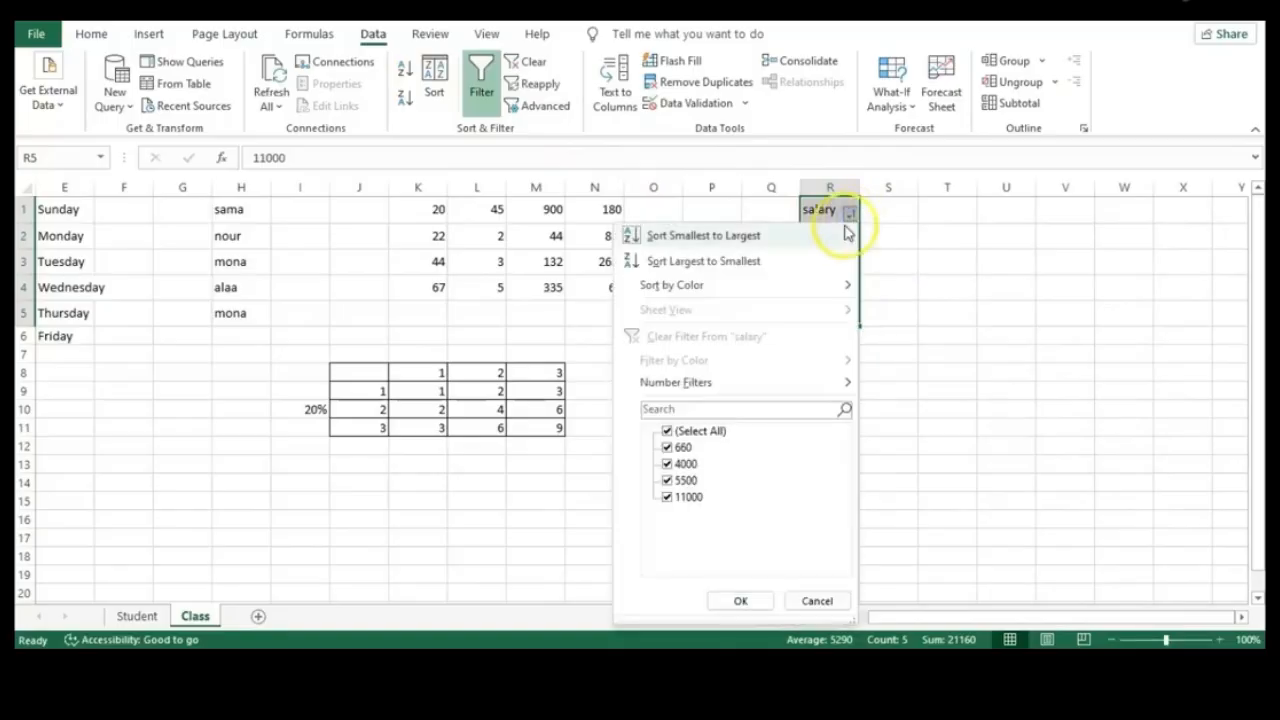
mouse_move(806, 295)
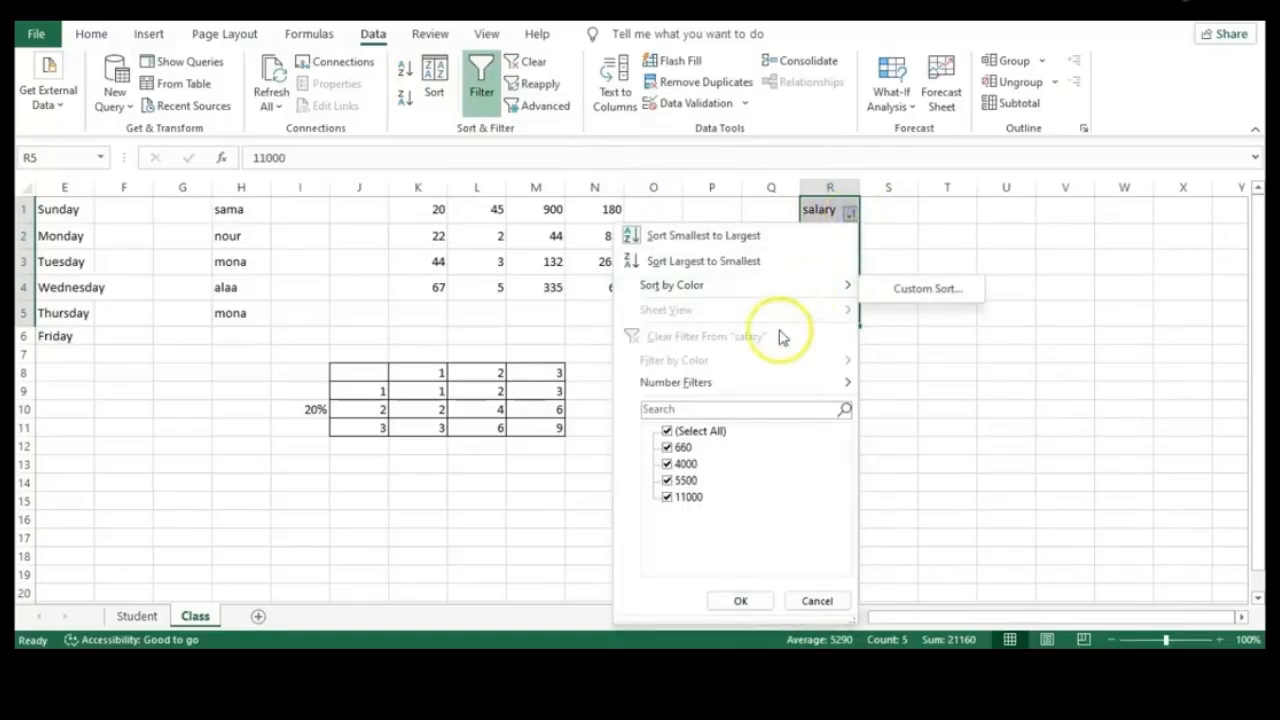
click(728, 384)
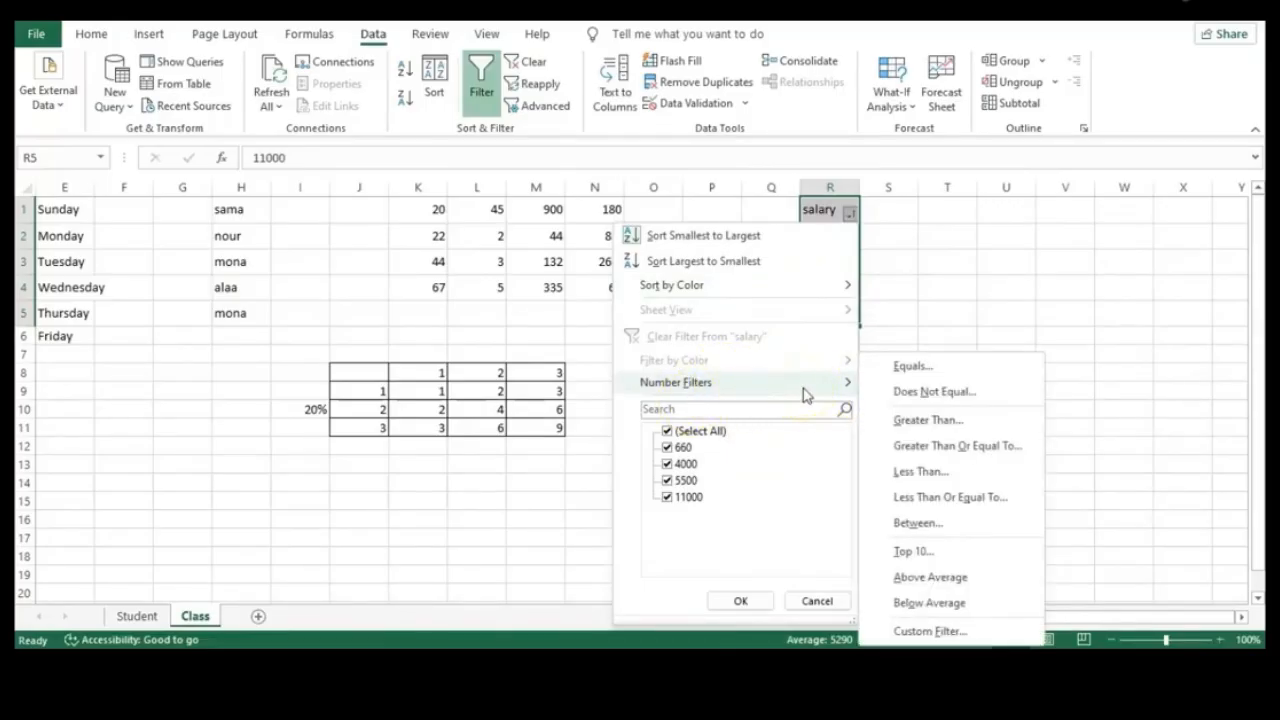
click(915, 368)
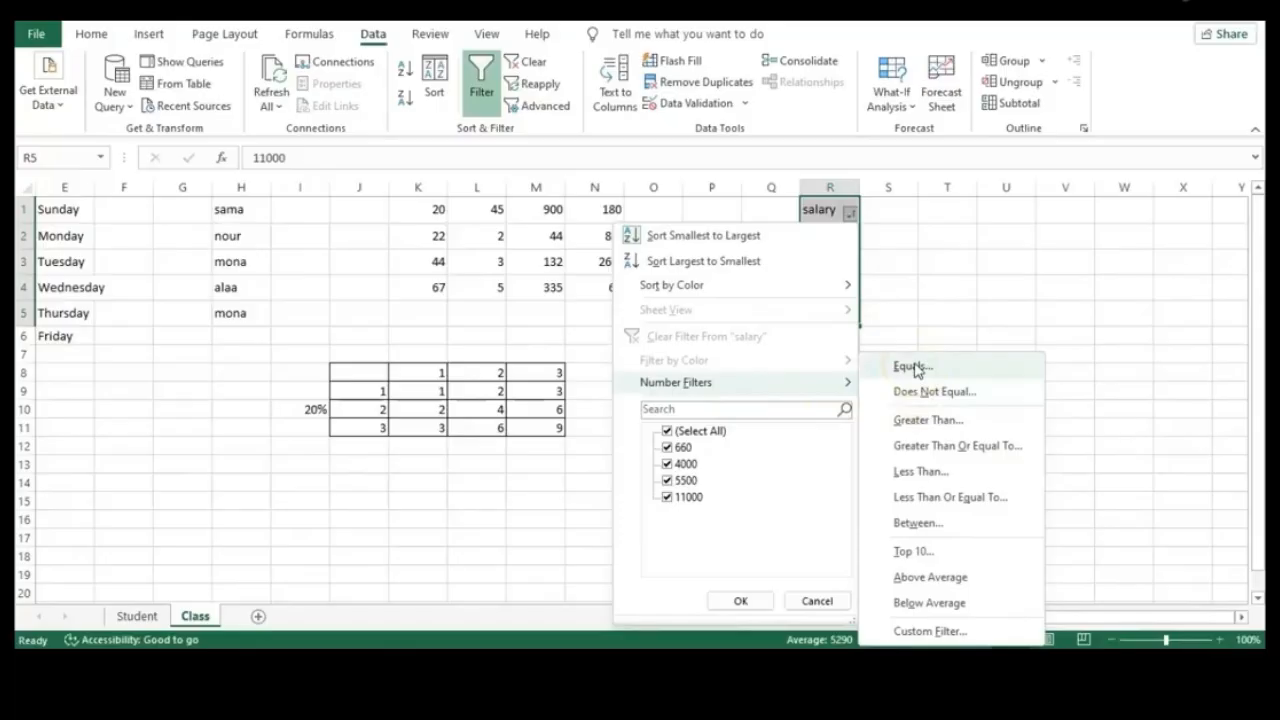
click(928, 393)
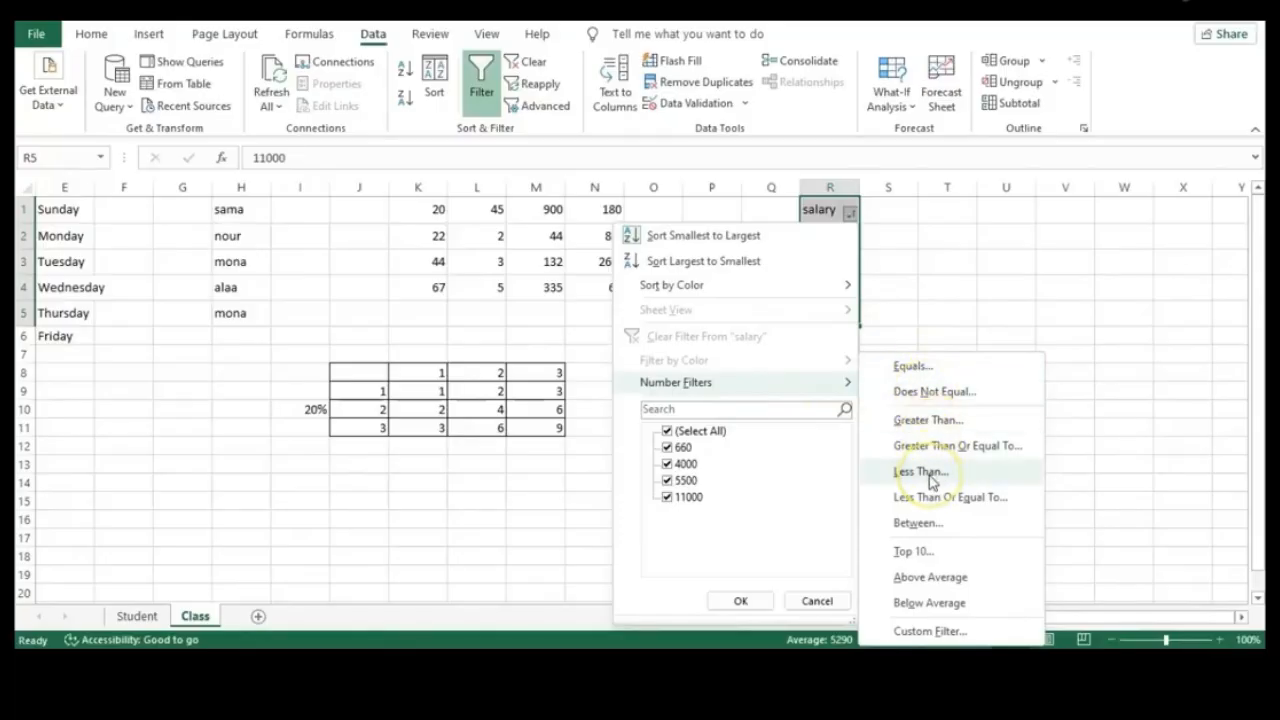
click(932, 577)
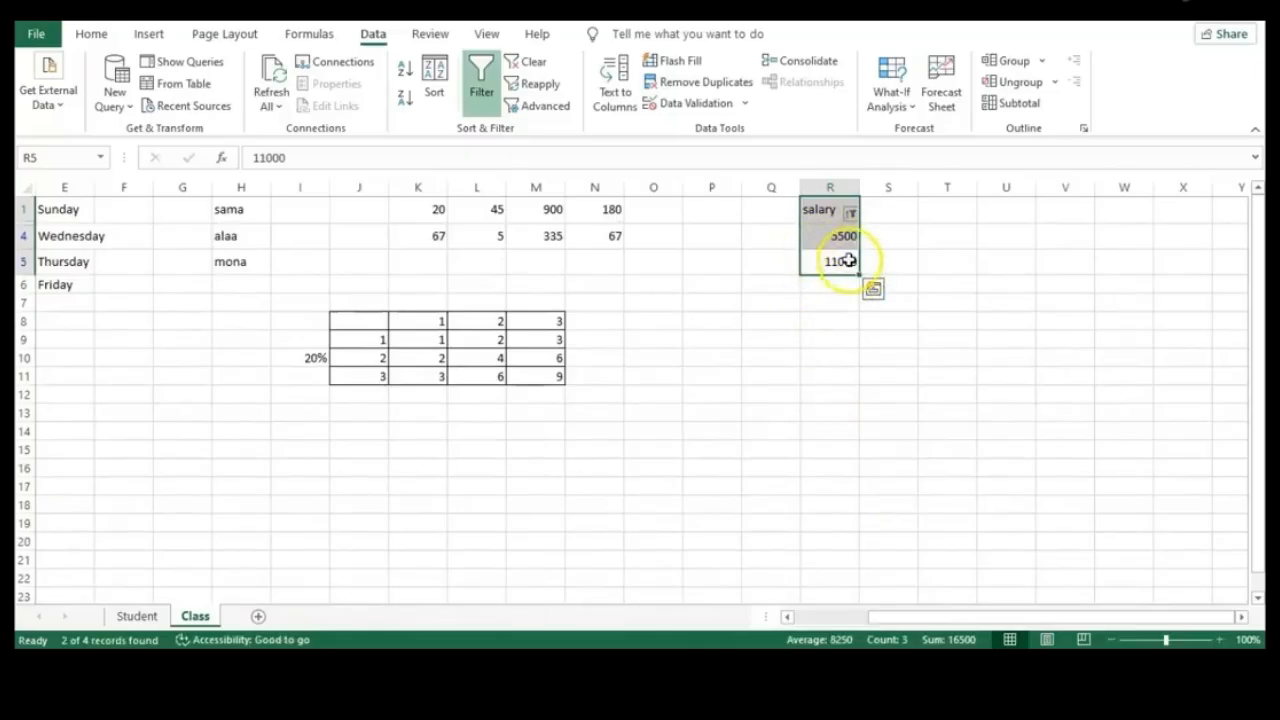
key(ctrl+z)
click(849, 213)
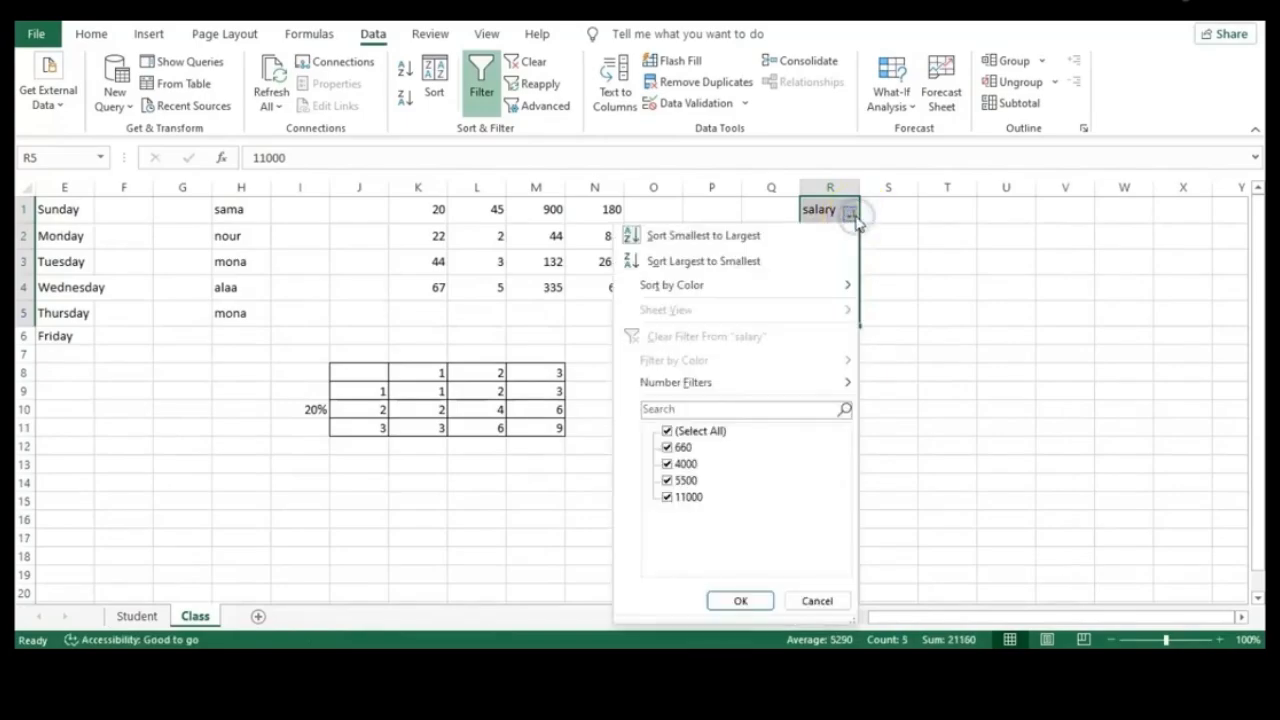
mouse_move(757, 384)
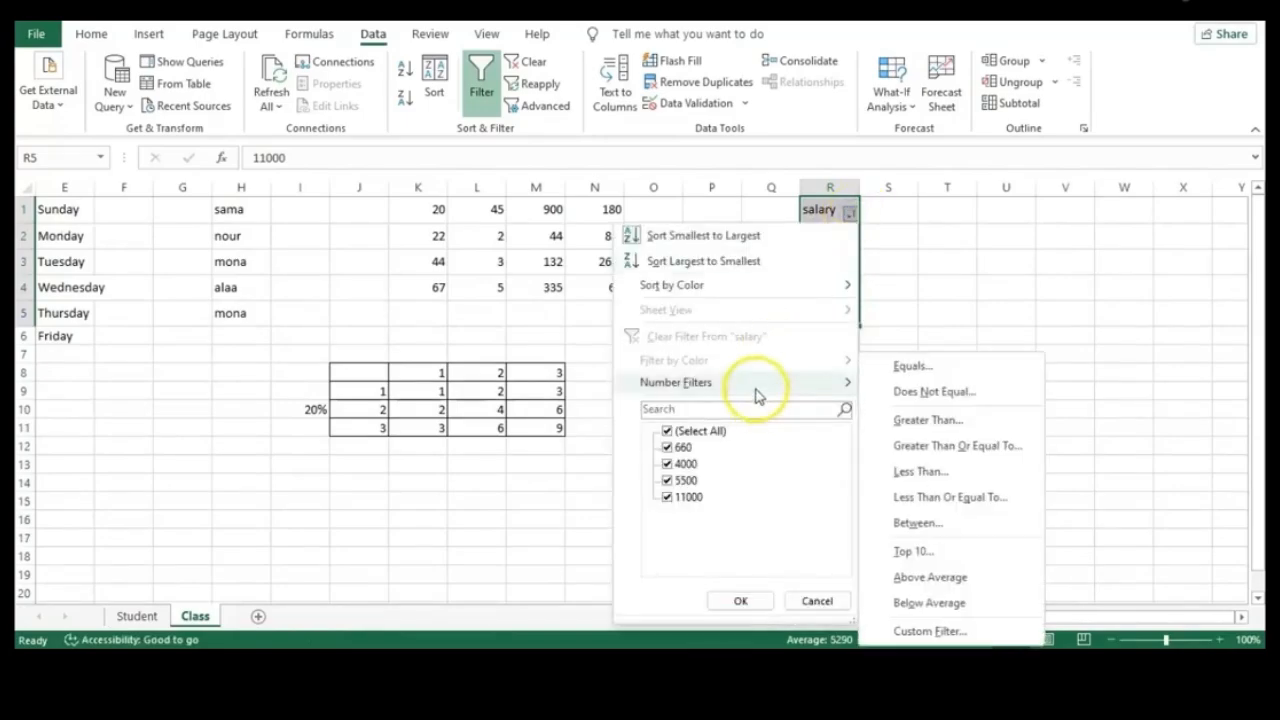
click(951, 372)
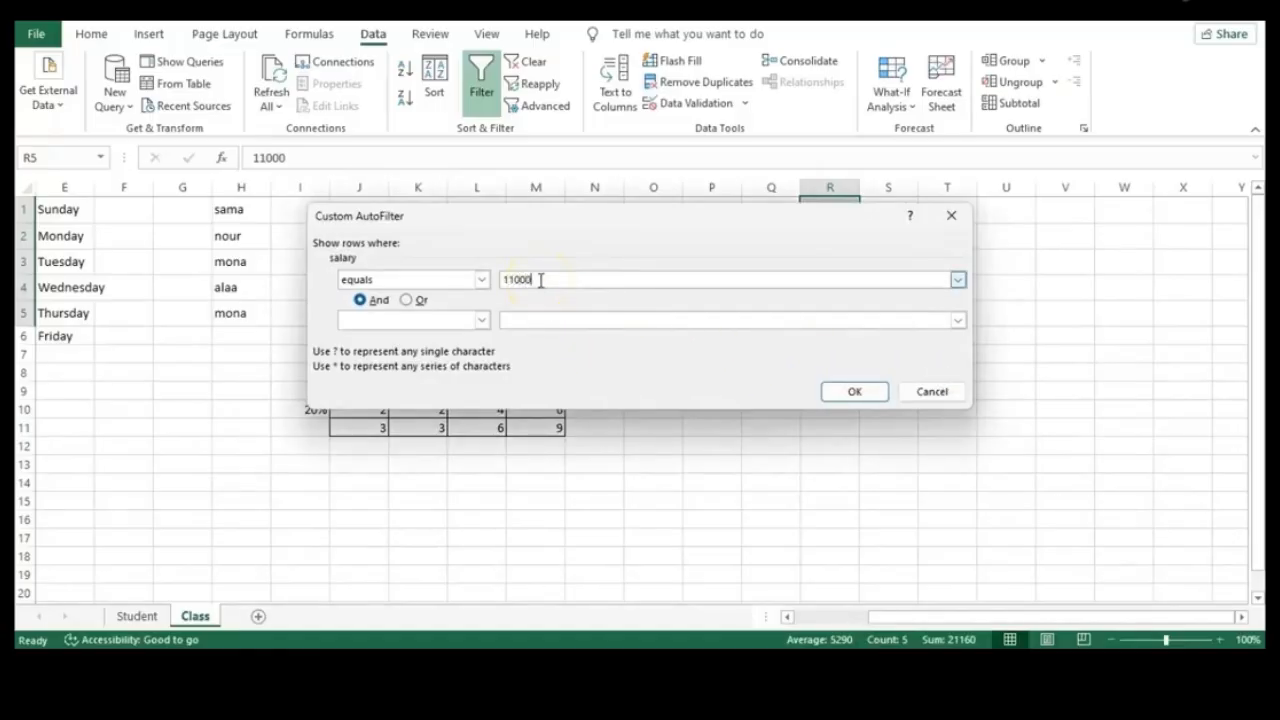
click(852, 391)
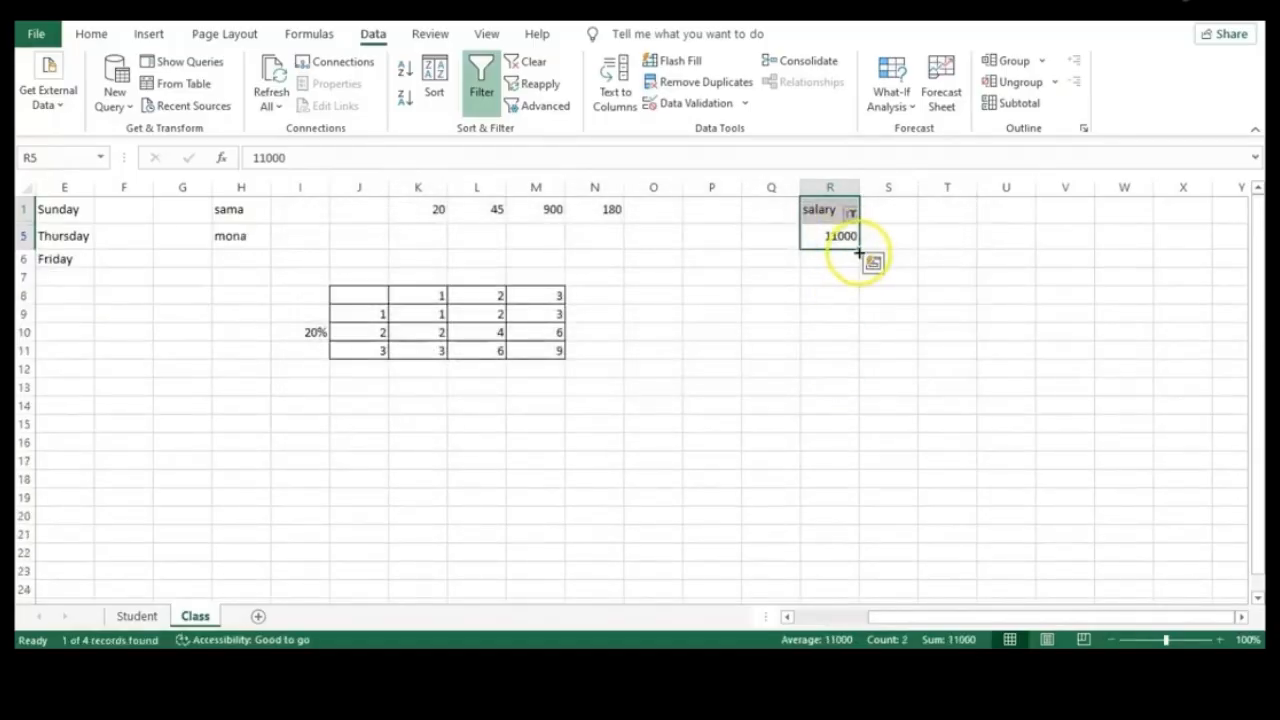
click(849, 213)
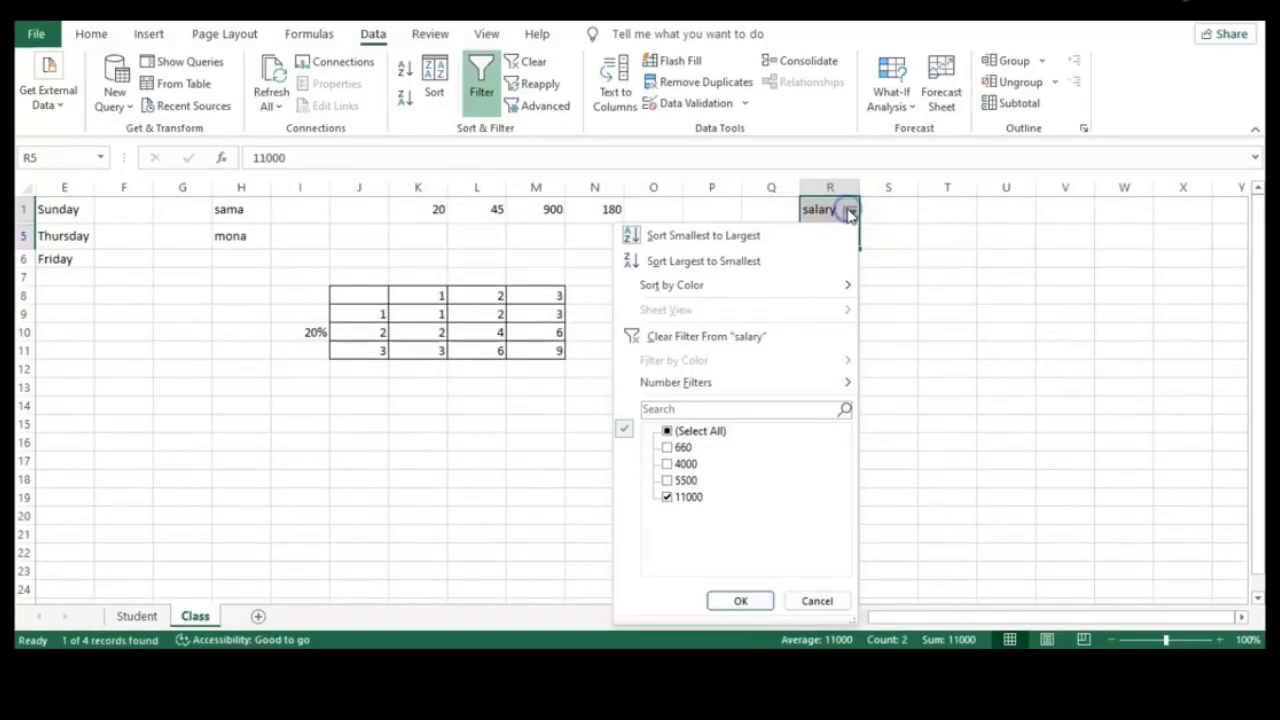
mouse_move(765, 386)
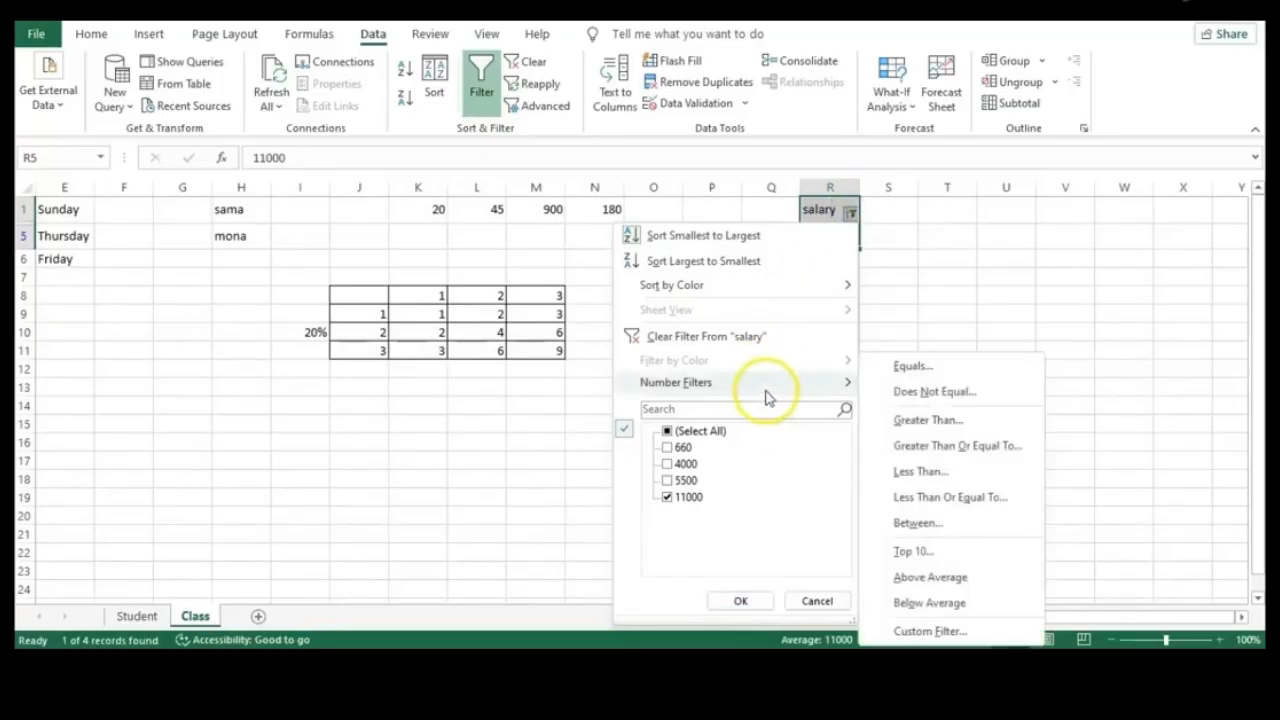
click(944, 419)
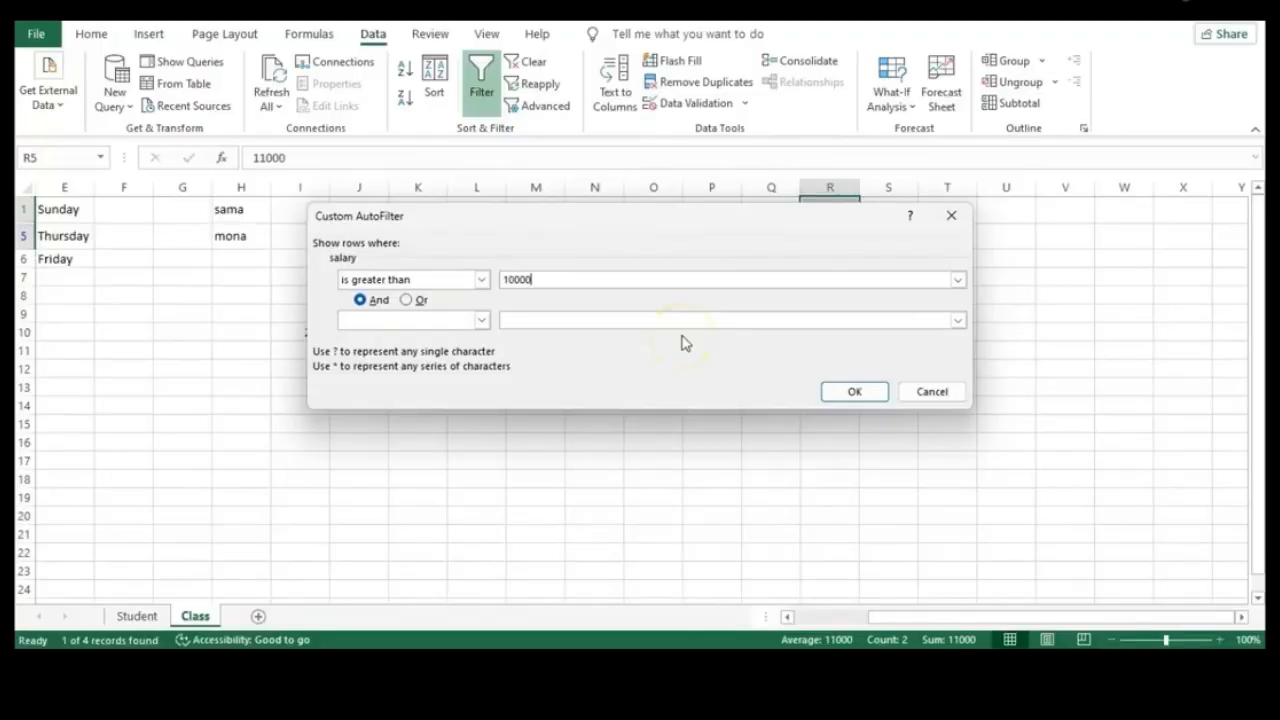
click(868, 391)
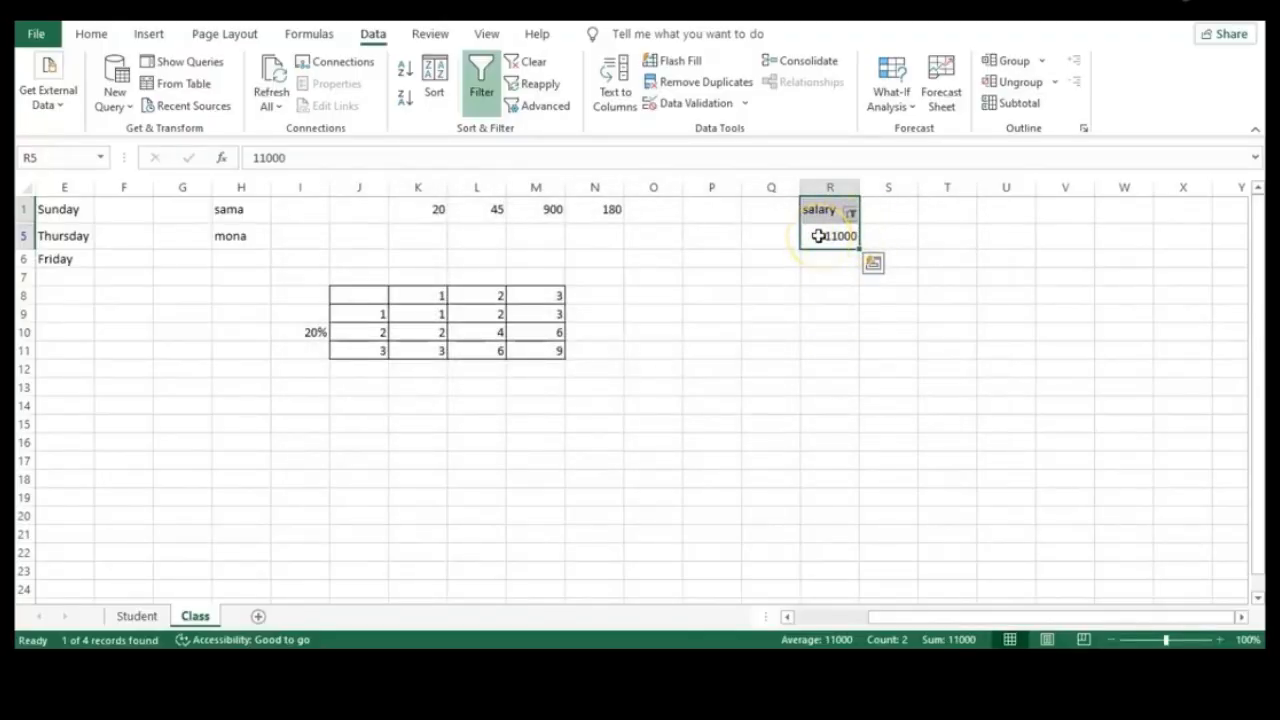
key(ctrl+z)
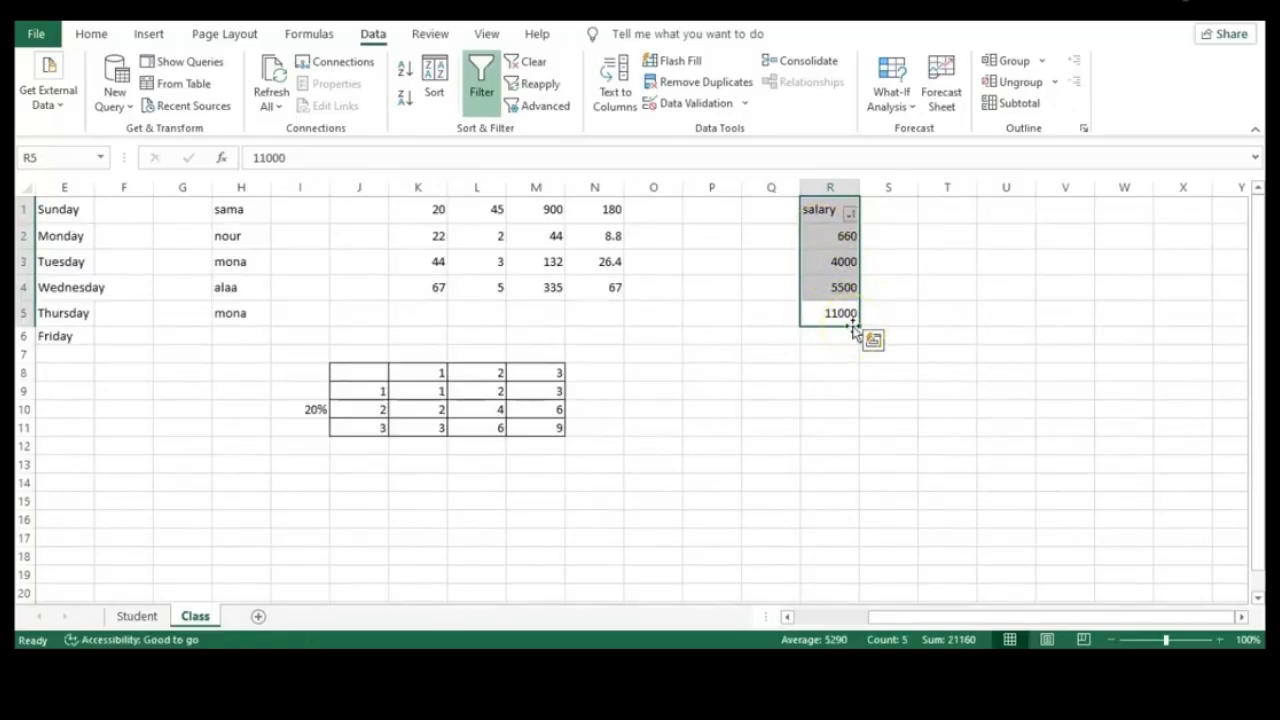
Filter the salary list to only 11000 by clearing Select All and checking 11000
click(849, 214)
click(667, 431)
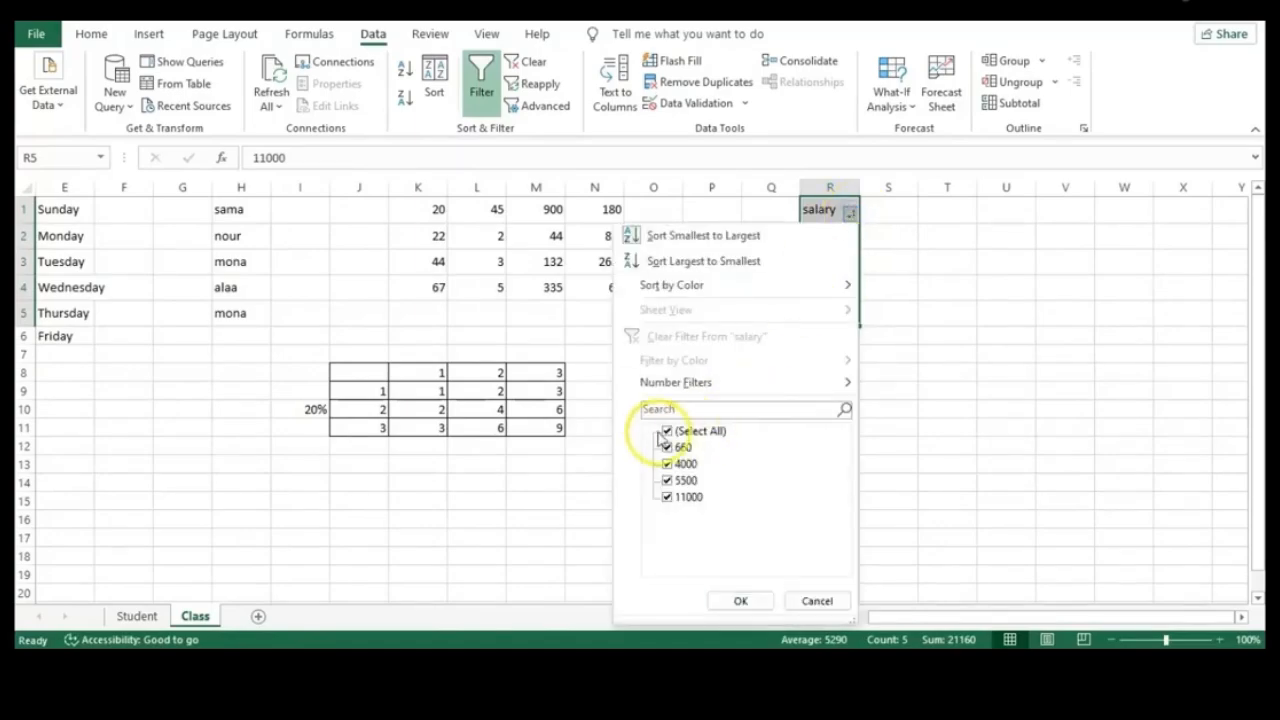
click(668, 497)
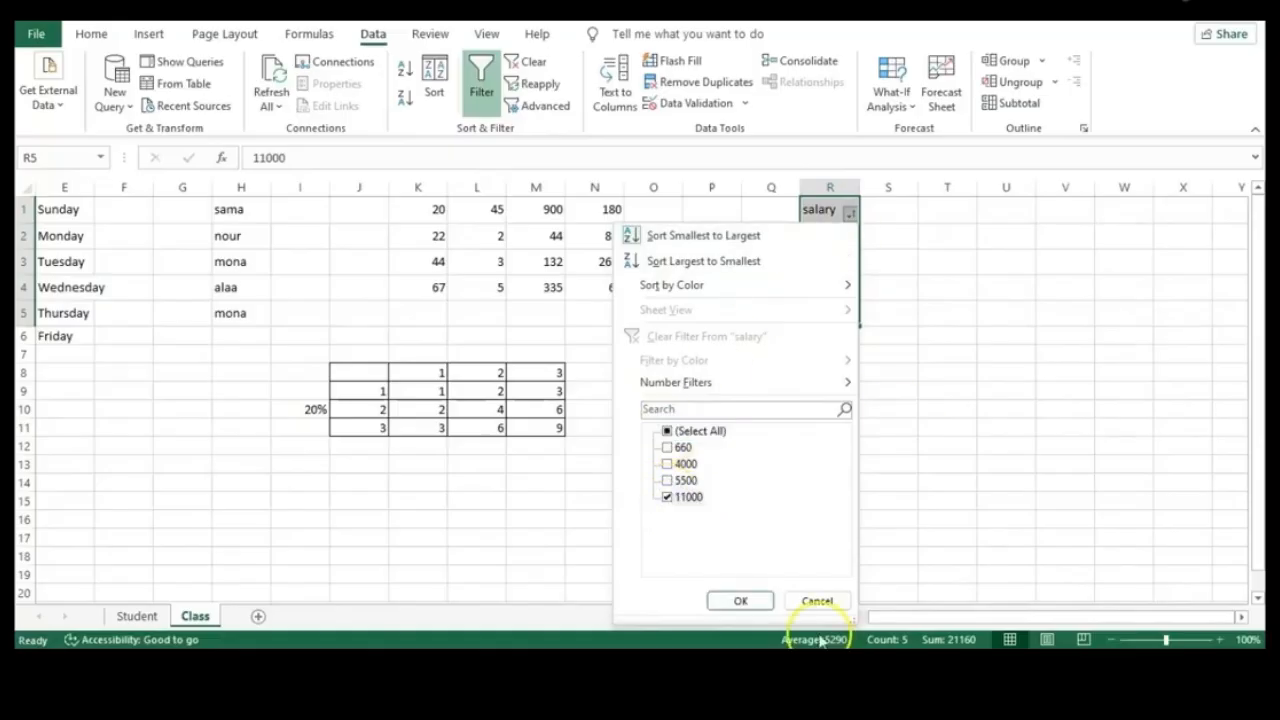
click(738, 603)
click(877, 402)
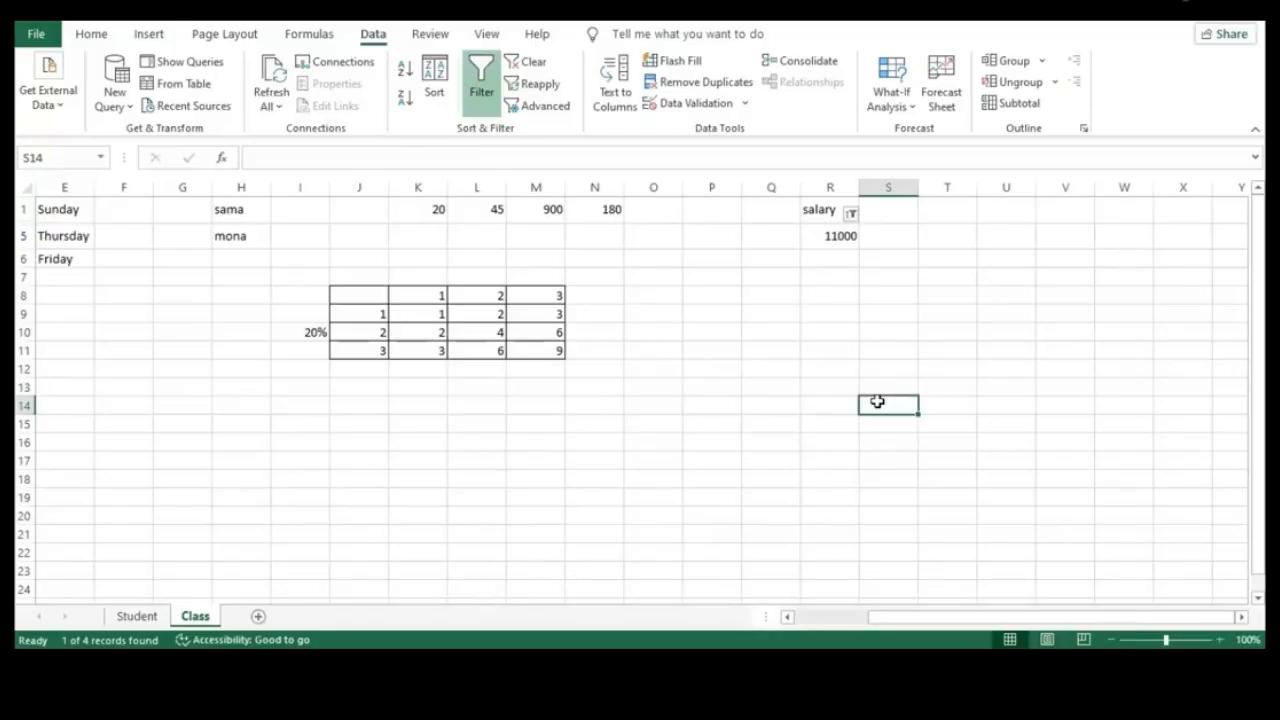
Enter a Name header in R10 with four names listed below it
click(885, 278)
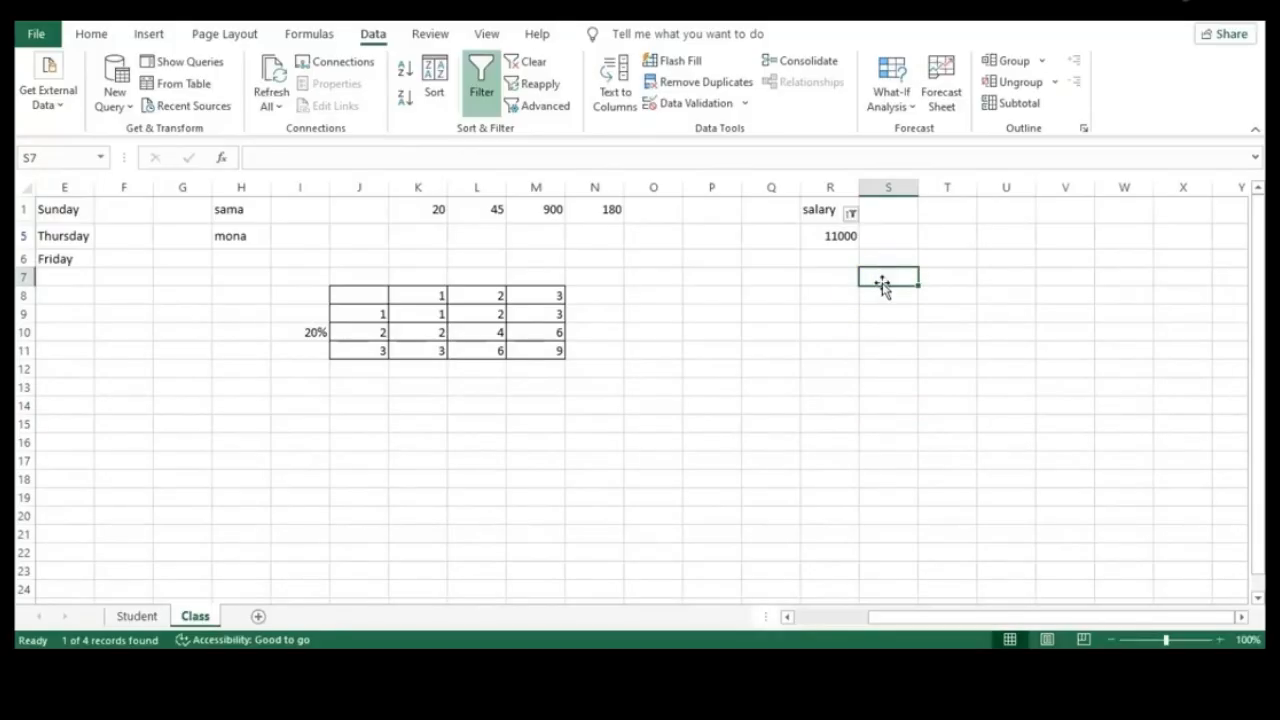
click(817, 329)
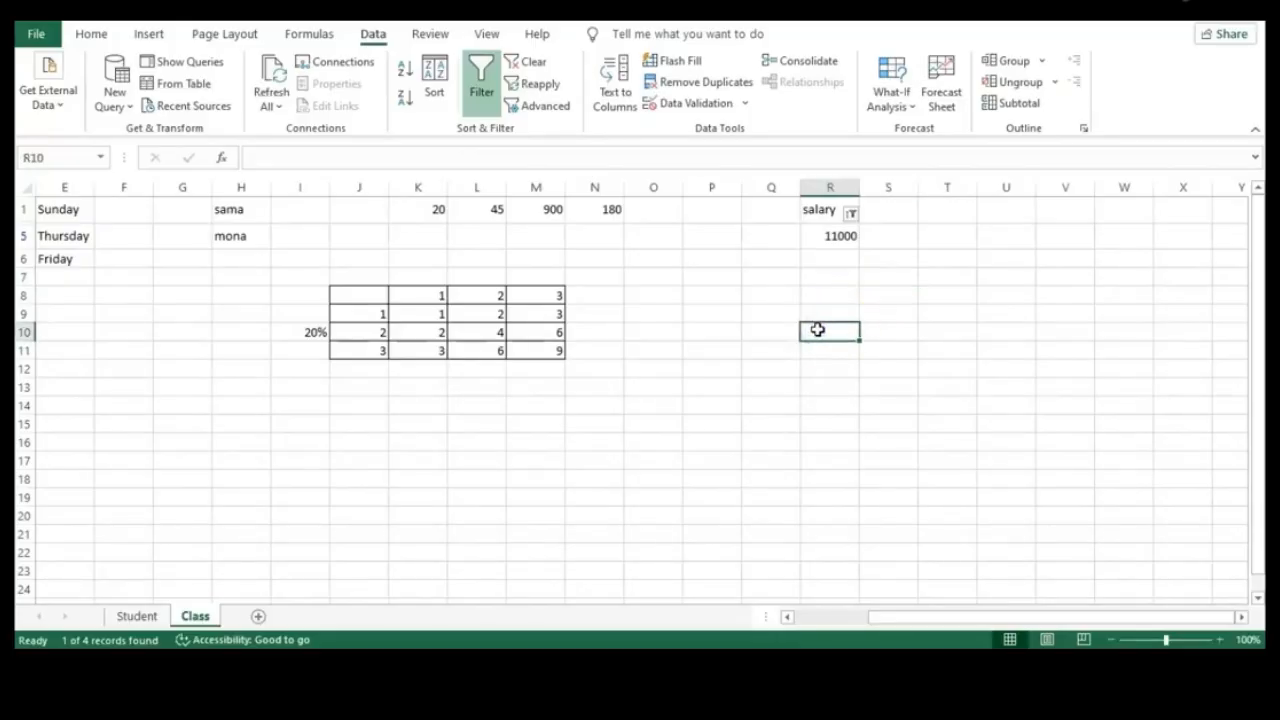
text(Name)
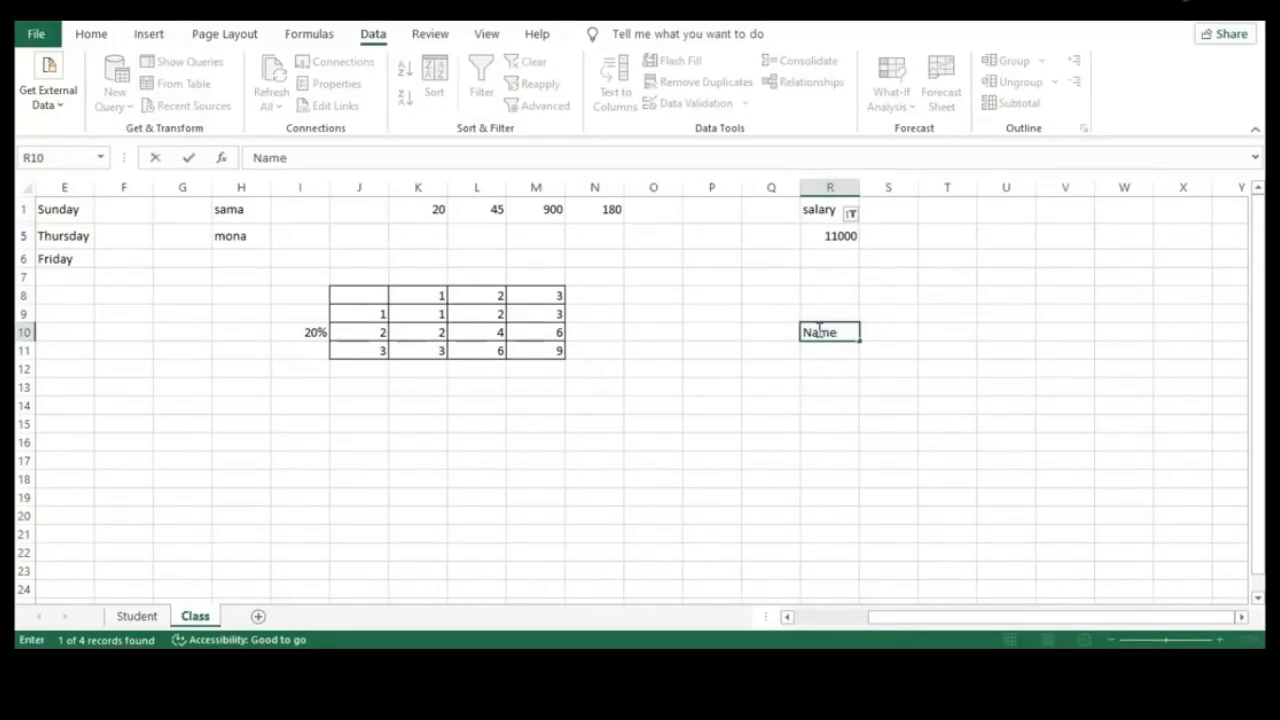
key(Return)
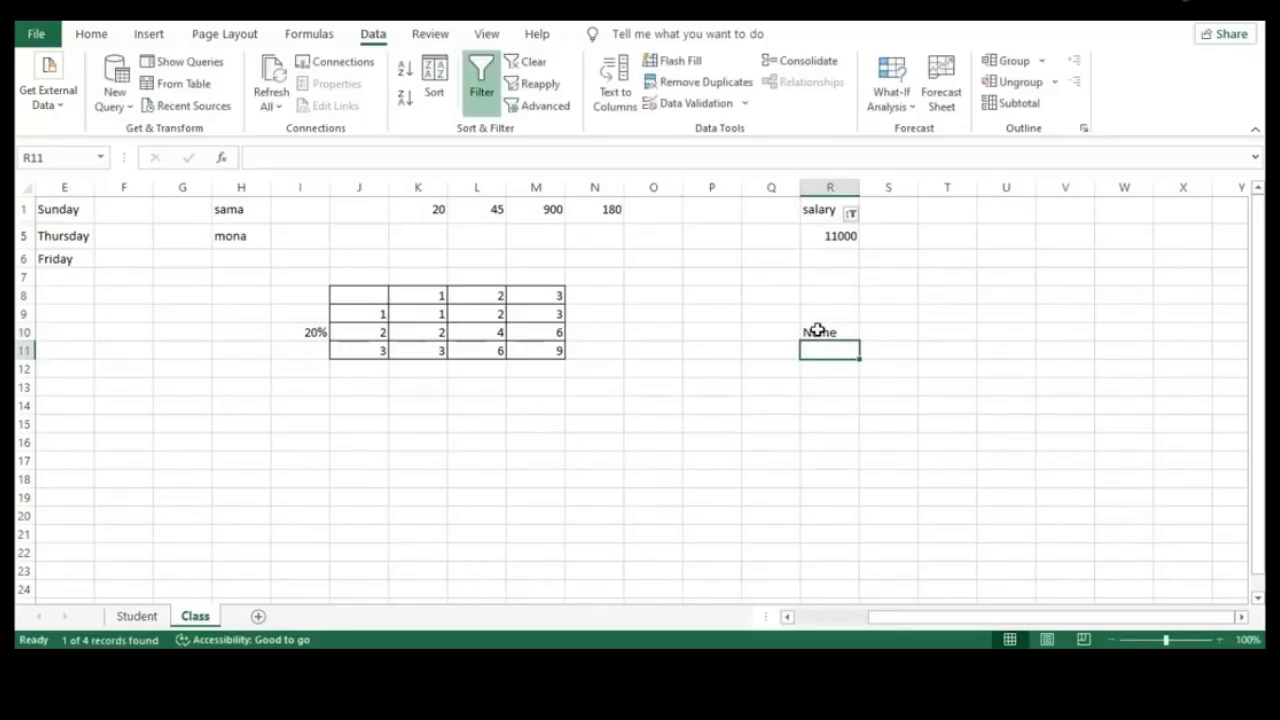
text(Sama)
key(Return)
text(Name)
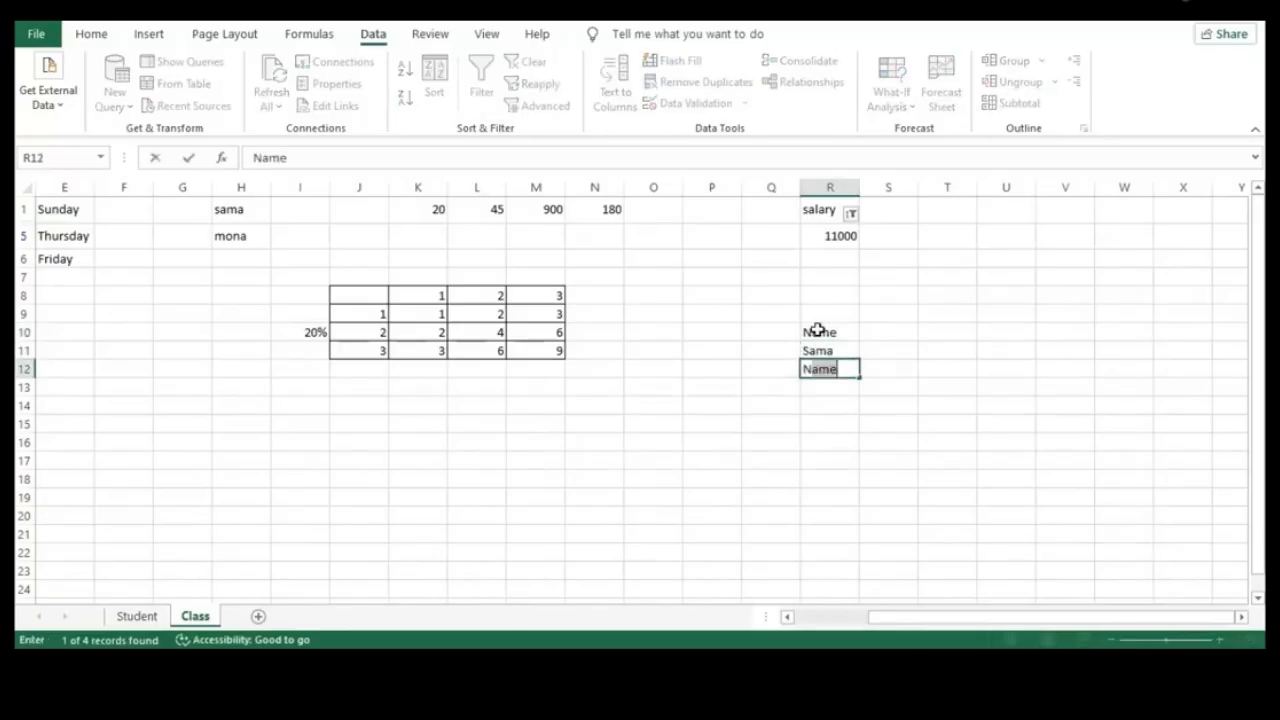
text(our)
key(Return)
text(Alaa)
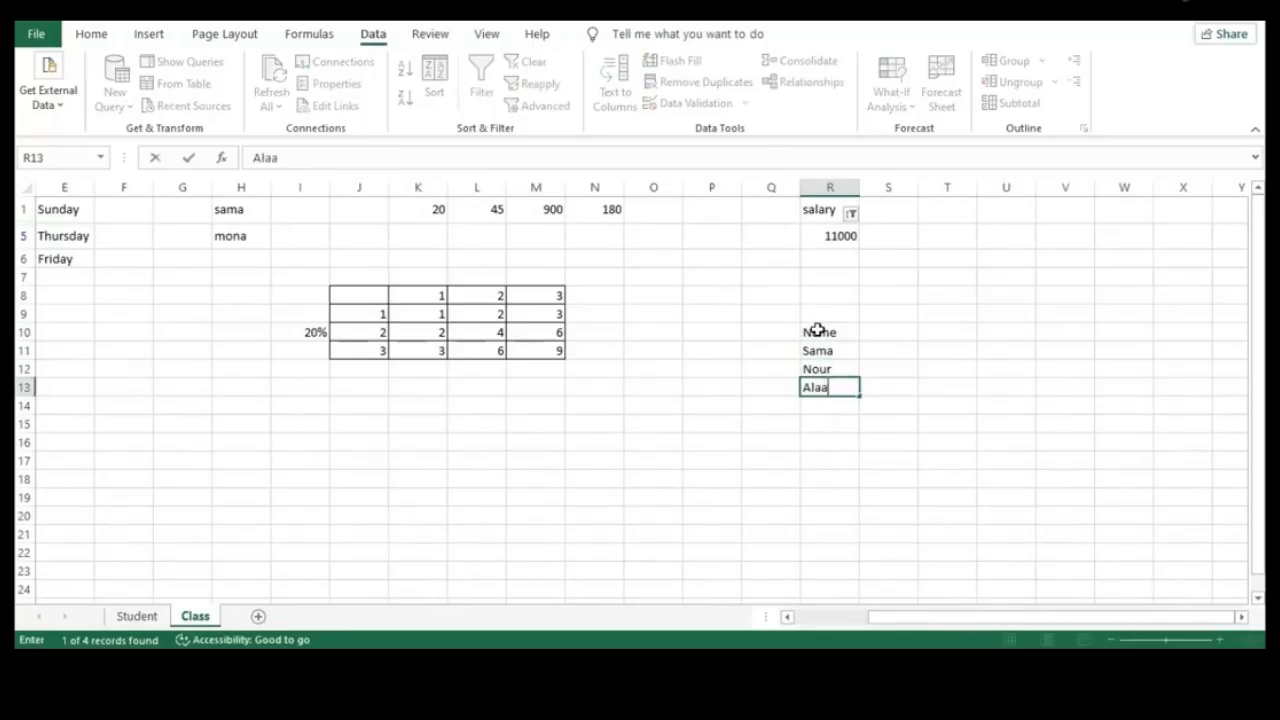
key(Return)
text(A)
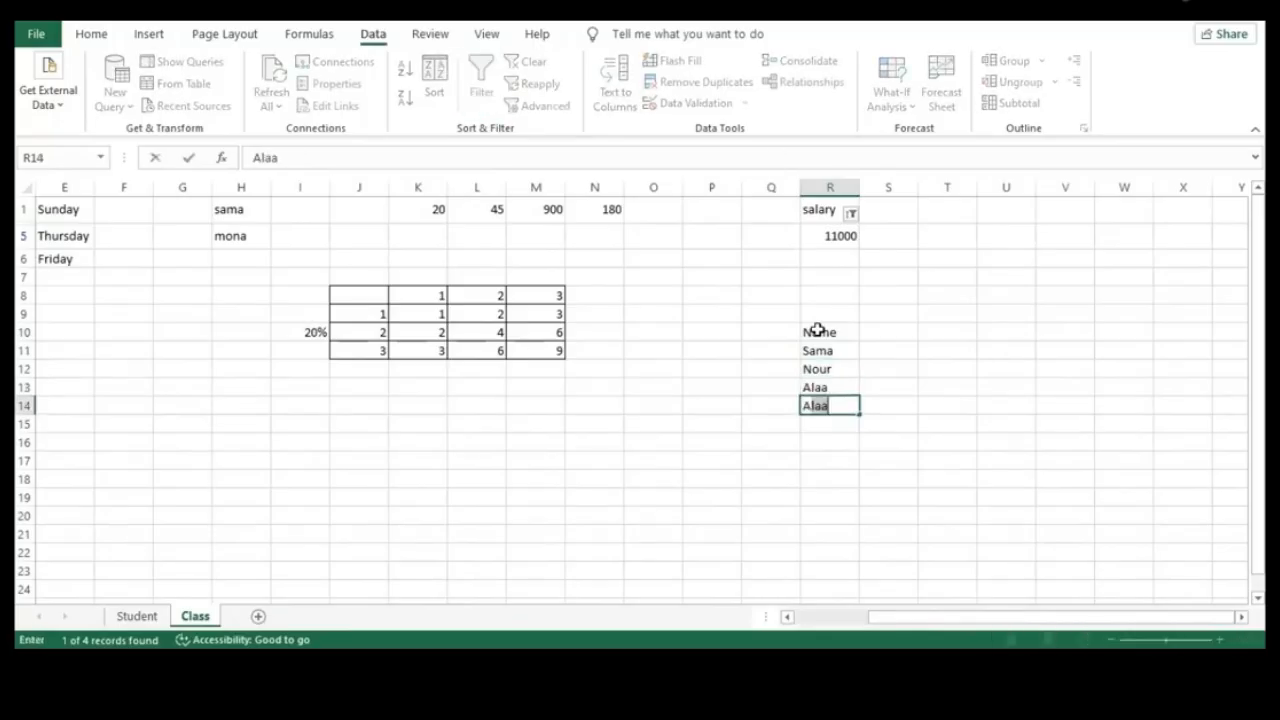
text(ya)
click(872, 331)
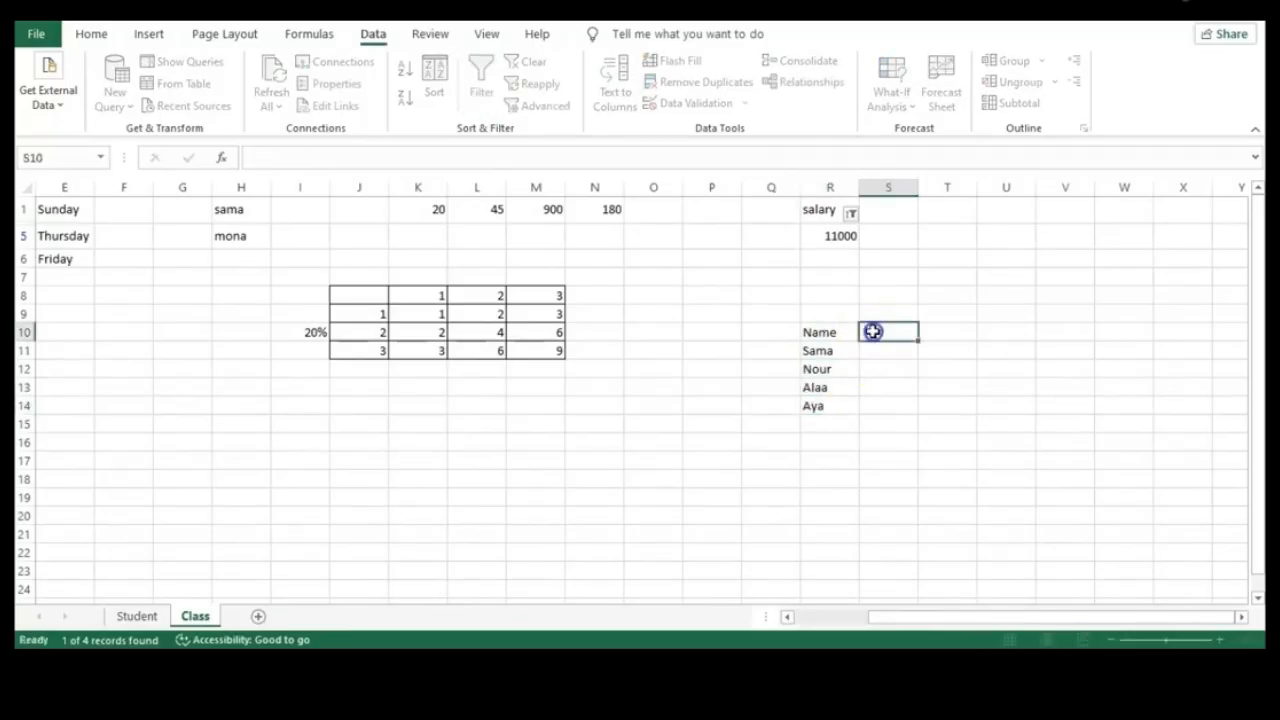
Enter an Age header in S10 with ages 25, 22, 44 and 33 below
text(Age)
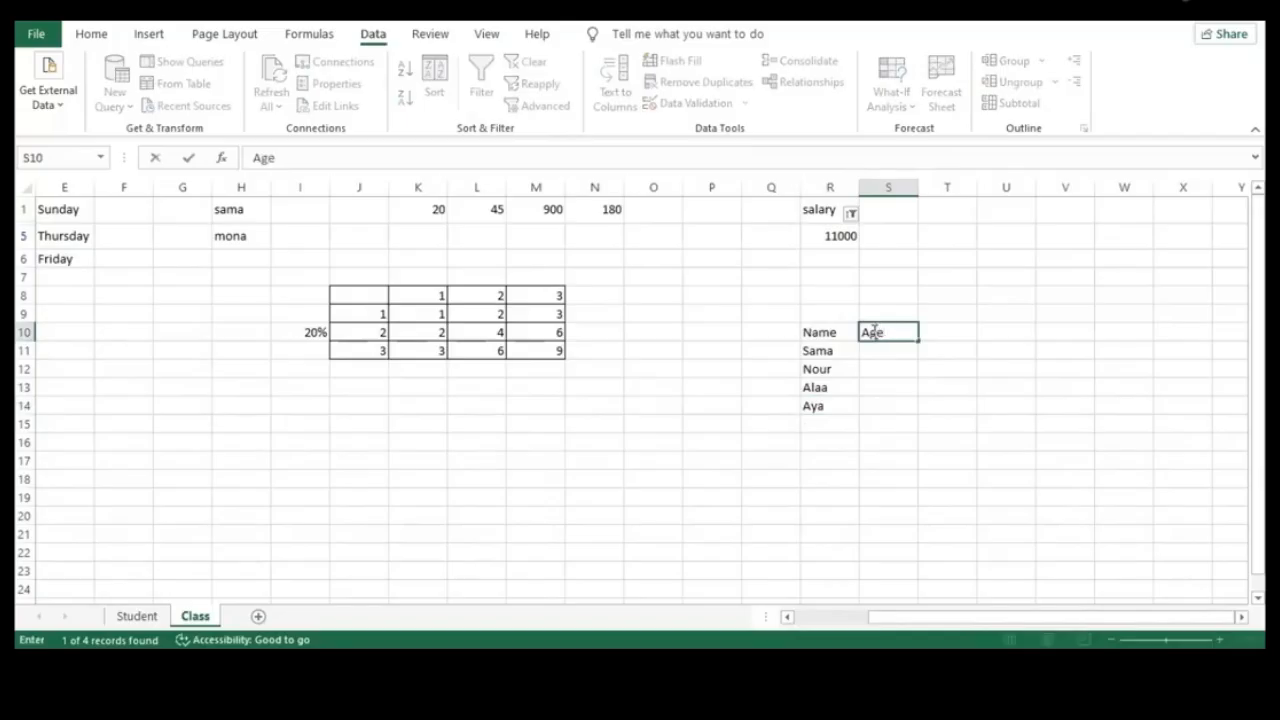
key(Return)
text(25)
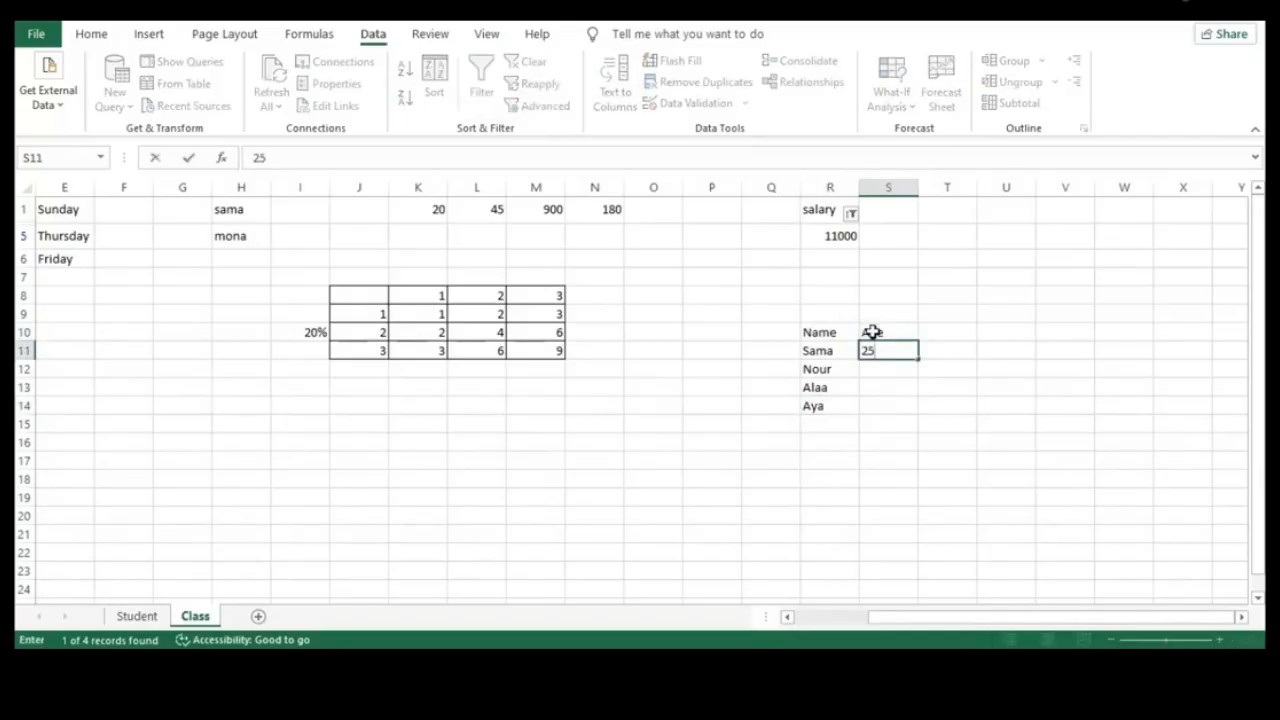
key(Return)
text(22)
key(Return)
text(4)
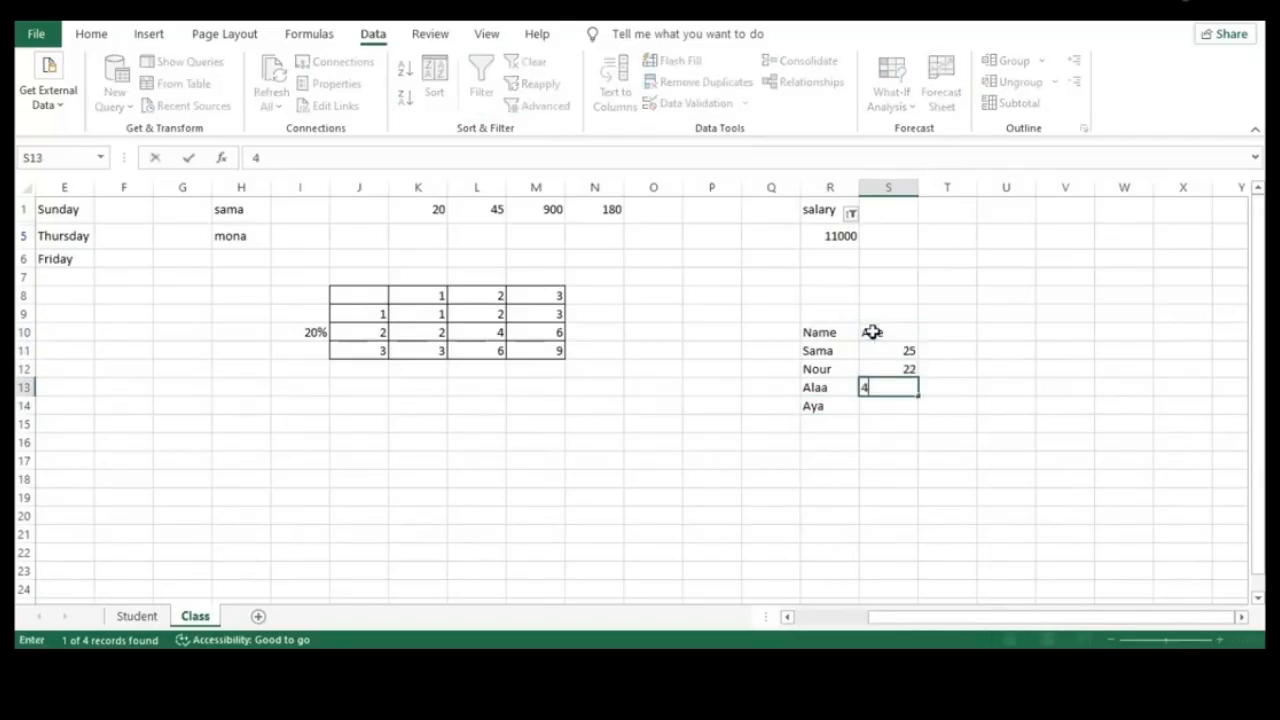
text(4)
key(Return)
text(33)
click(942, 445)
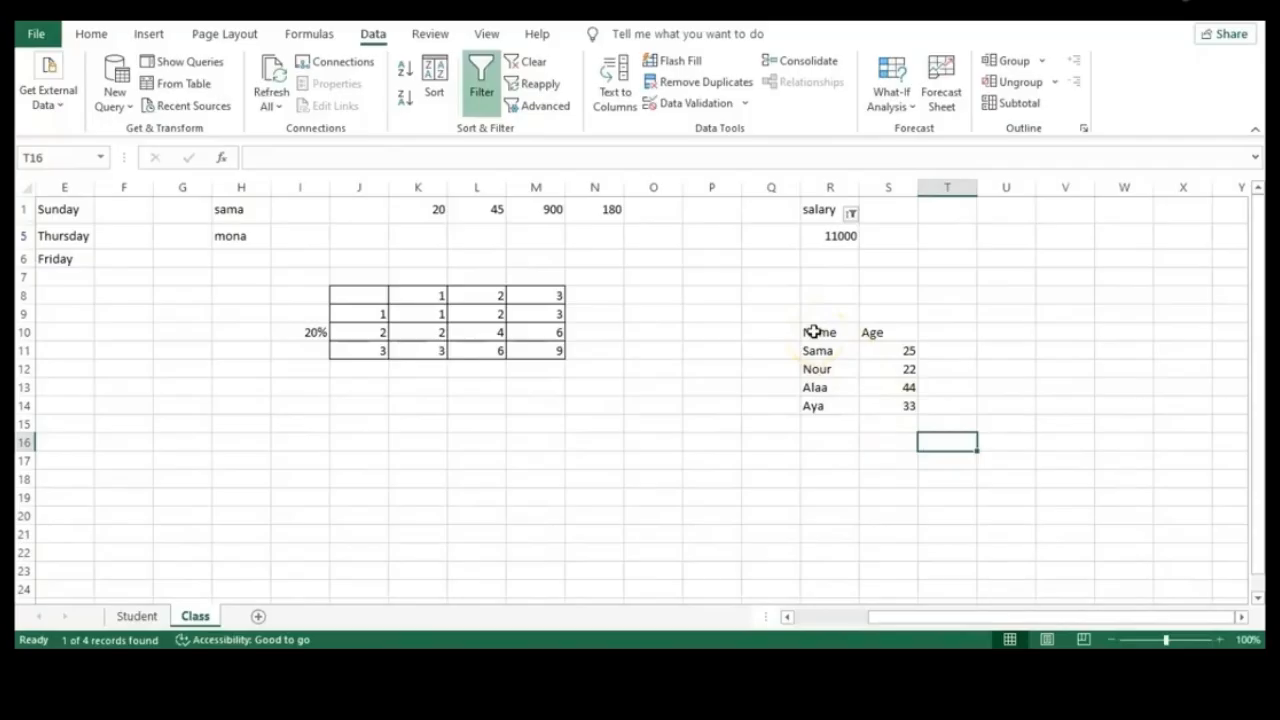
Convert R10:S14 into a table via Insert > Table, keeping the header row
drag(815, 332, 911, 406)
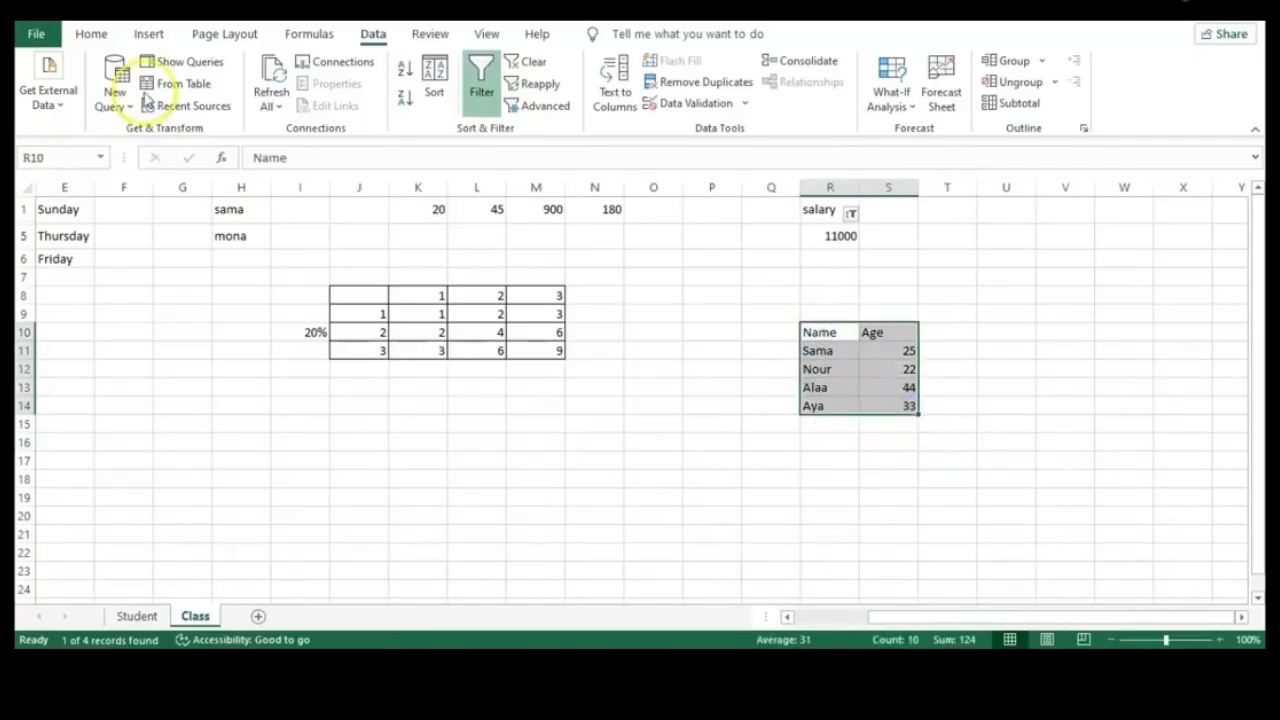
click(148, 36)
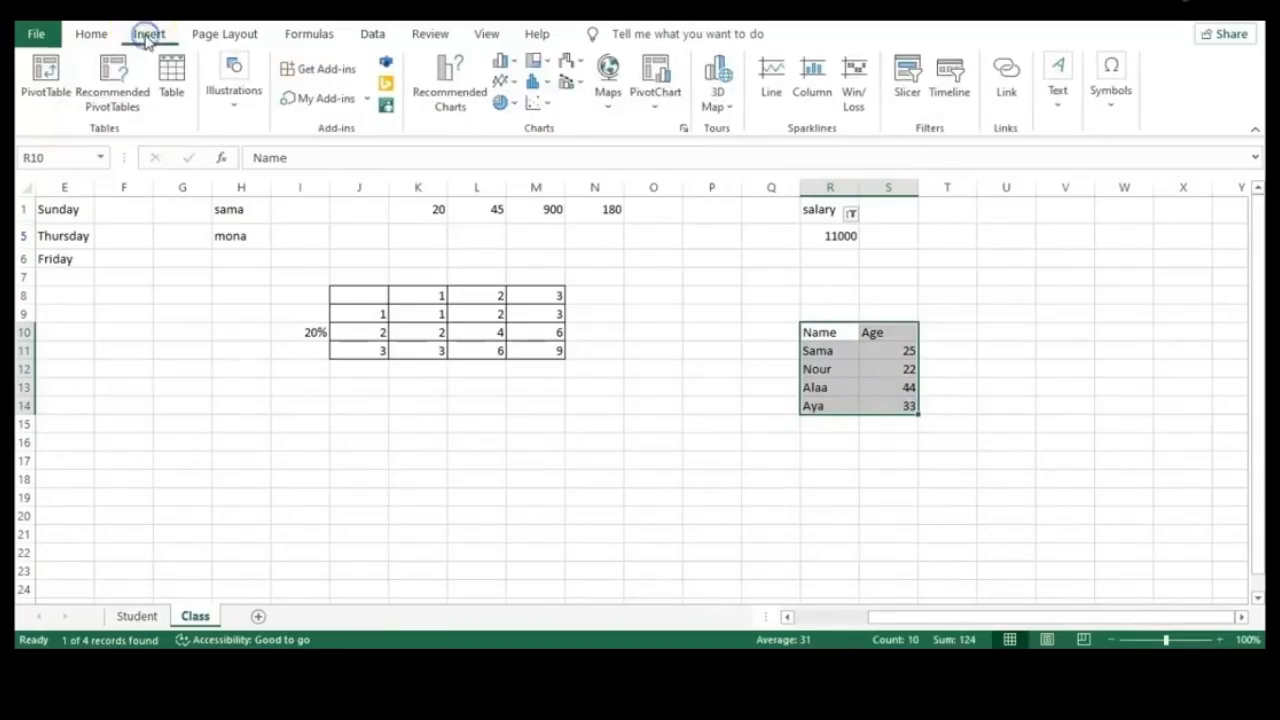
click(172, 91)
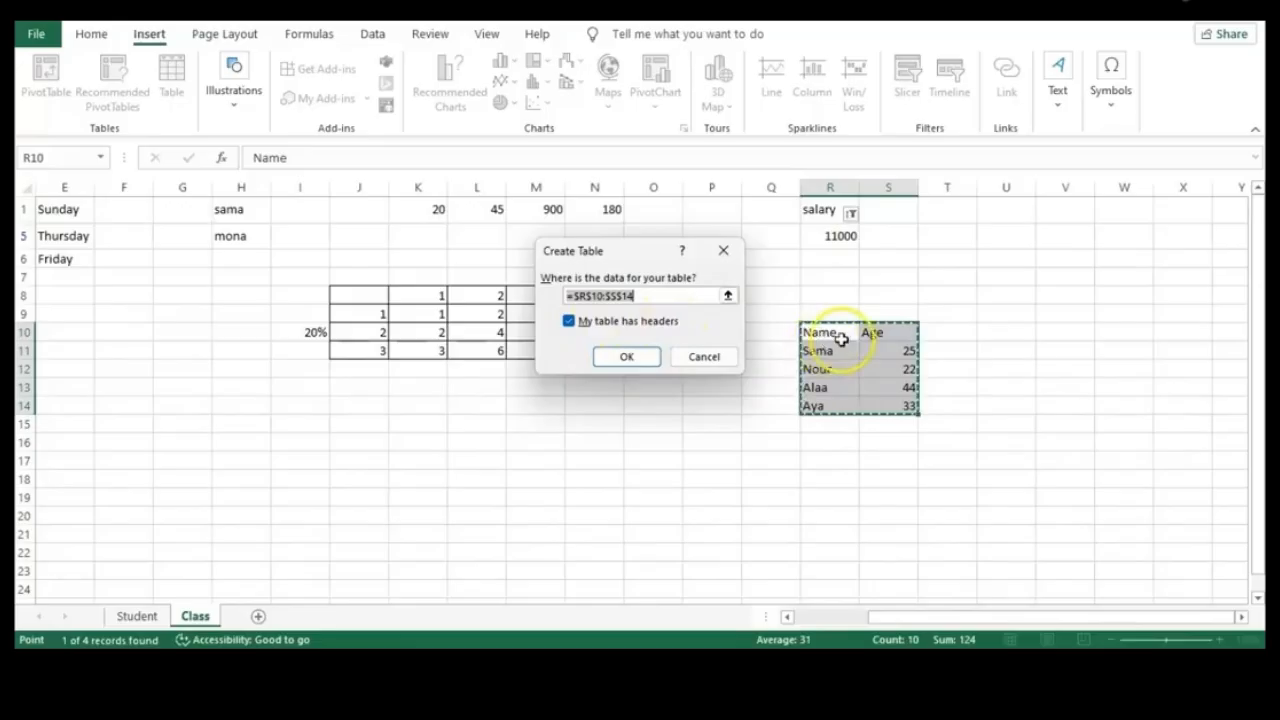
click(627, 356)
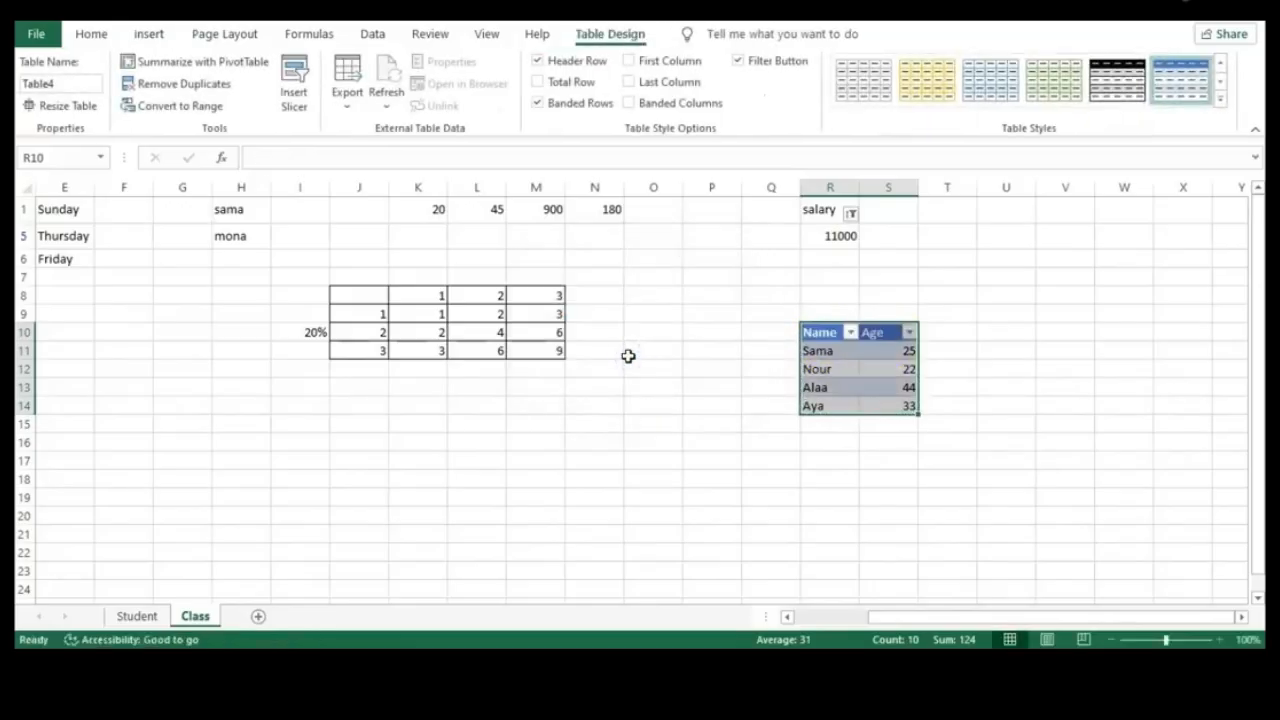
Open the Name column's filter list and cancel it without filtering
click(850, 332)
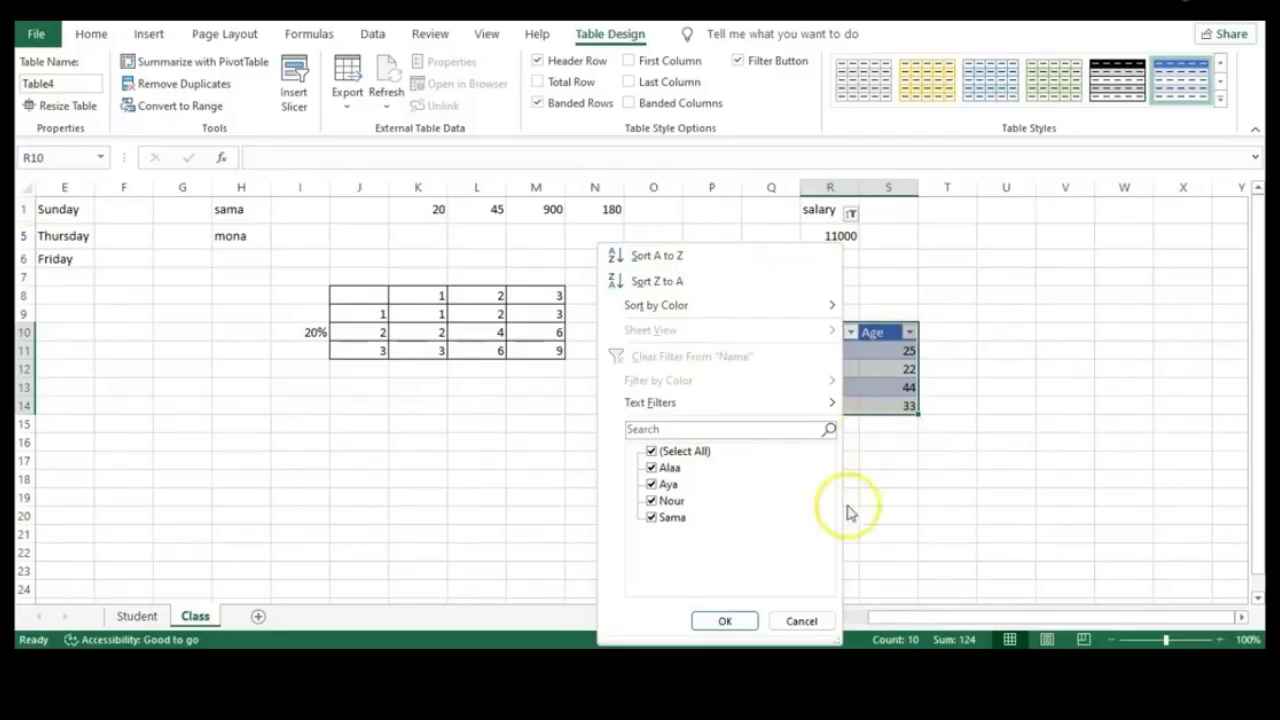
click(805, 621)
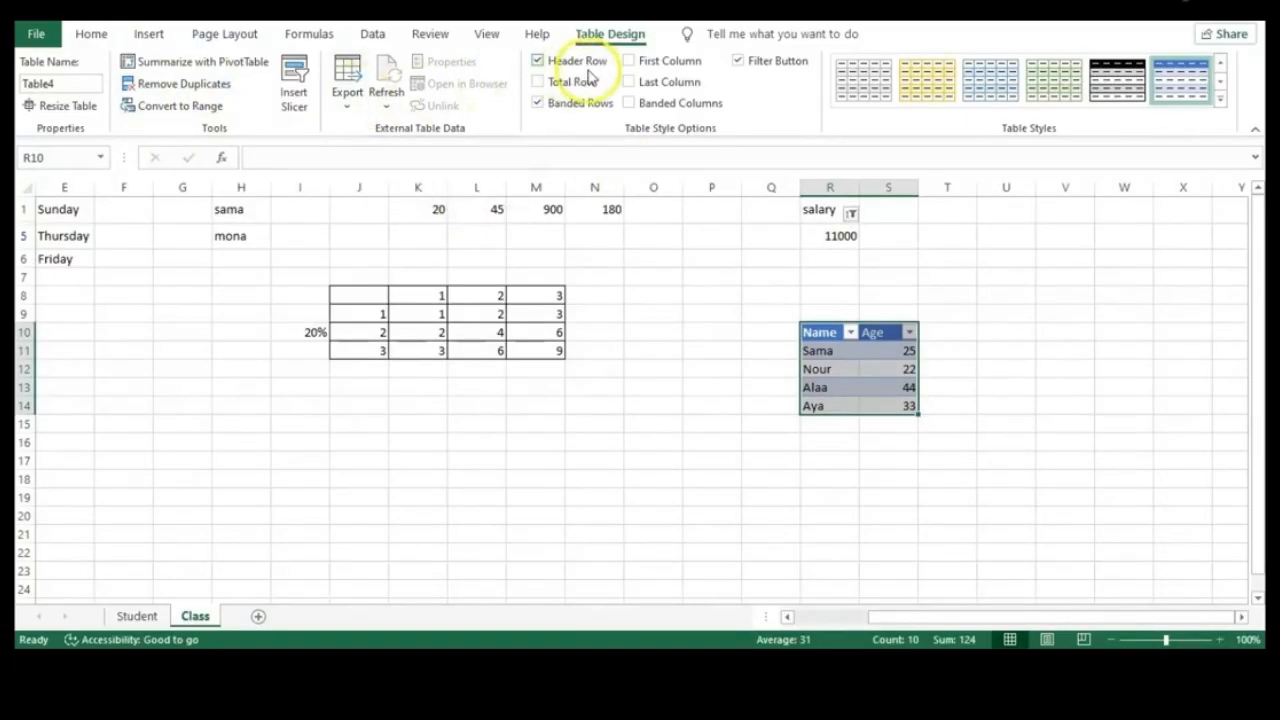
Toggle Header Row, Total Row, Banded Rows, First Column and Banded Columns on and off
click(537, 62)
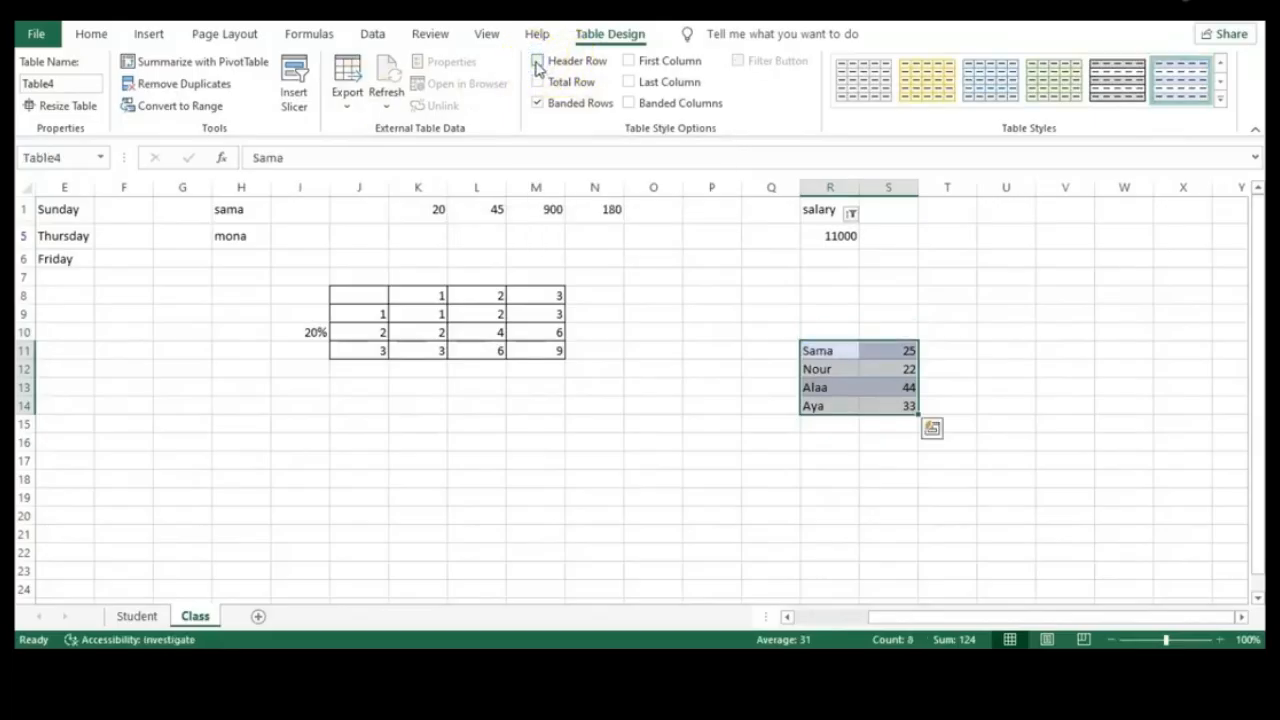
click(537, 62)
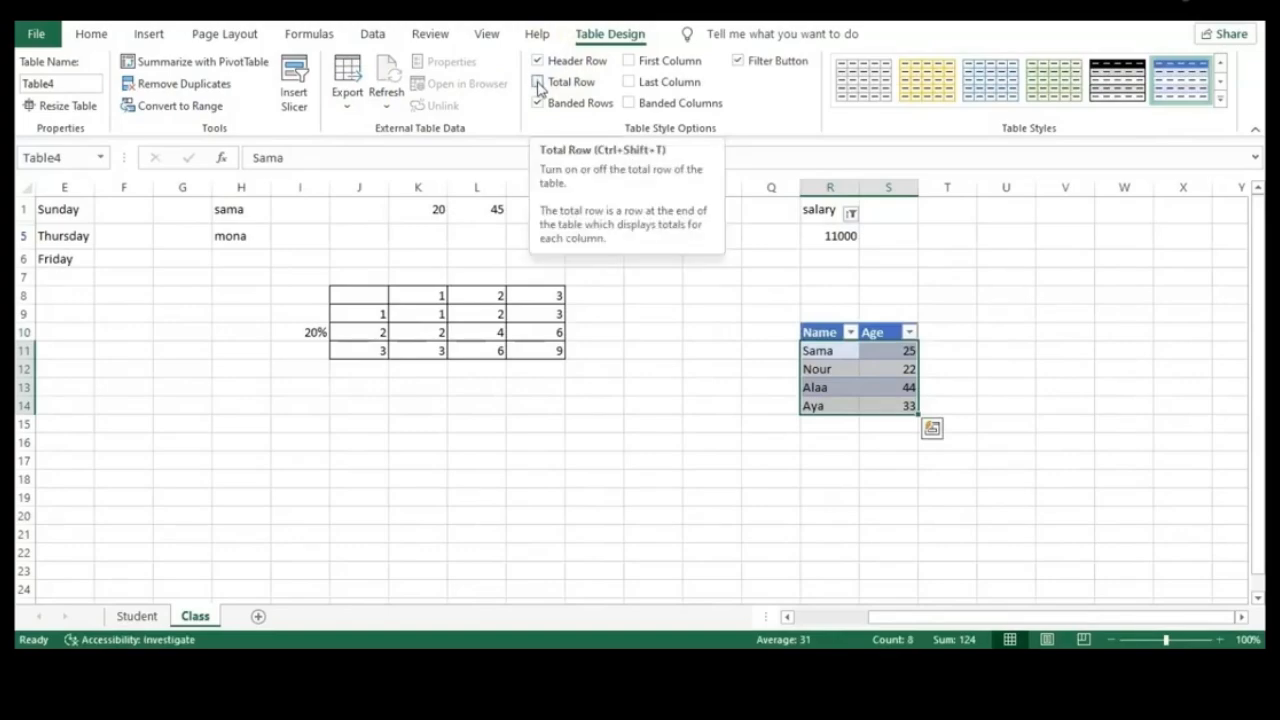
click(538, 82)
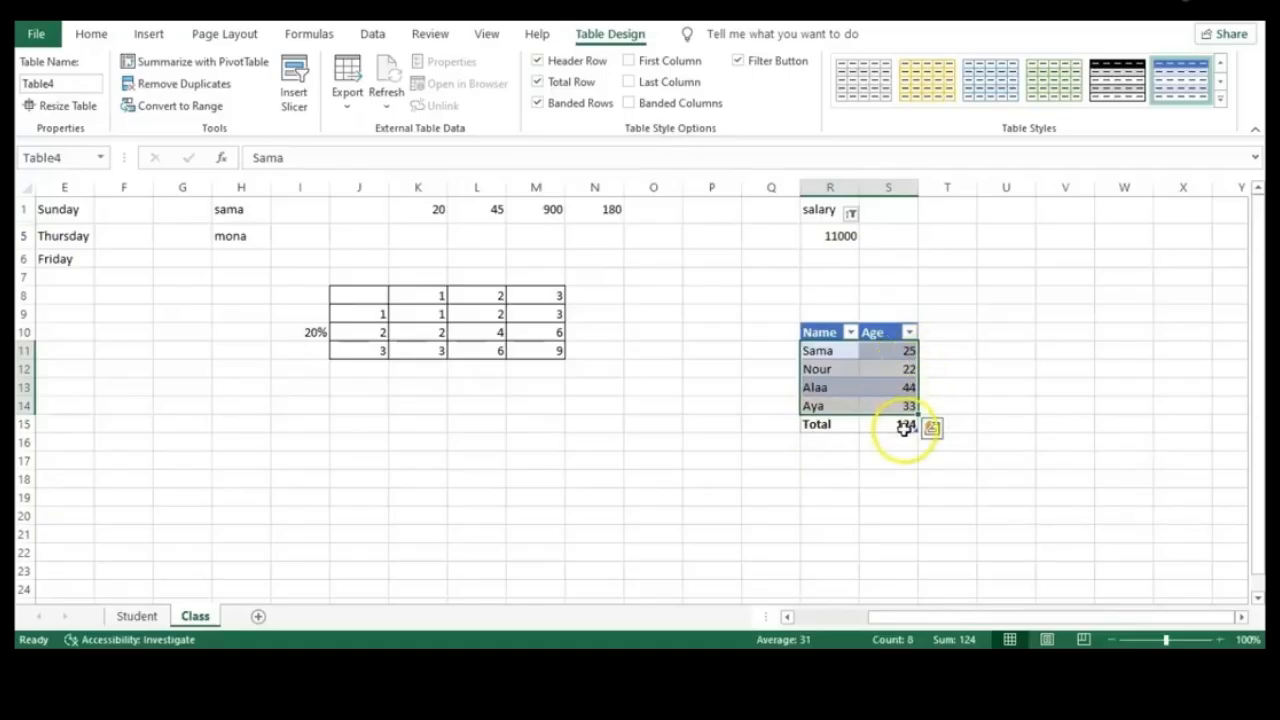
click(537, 82)
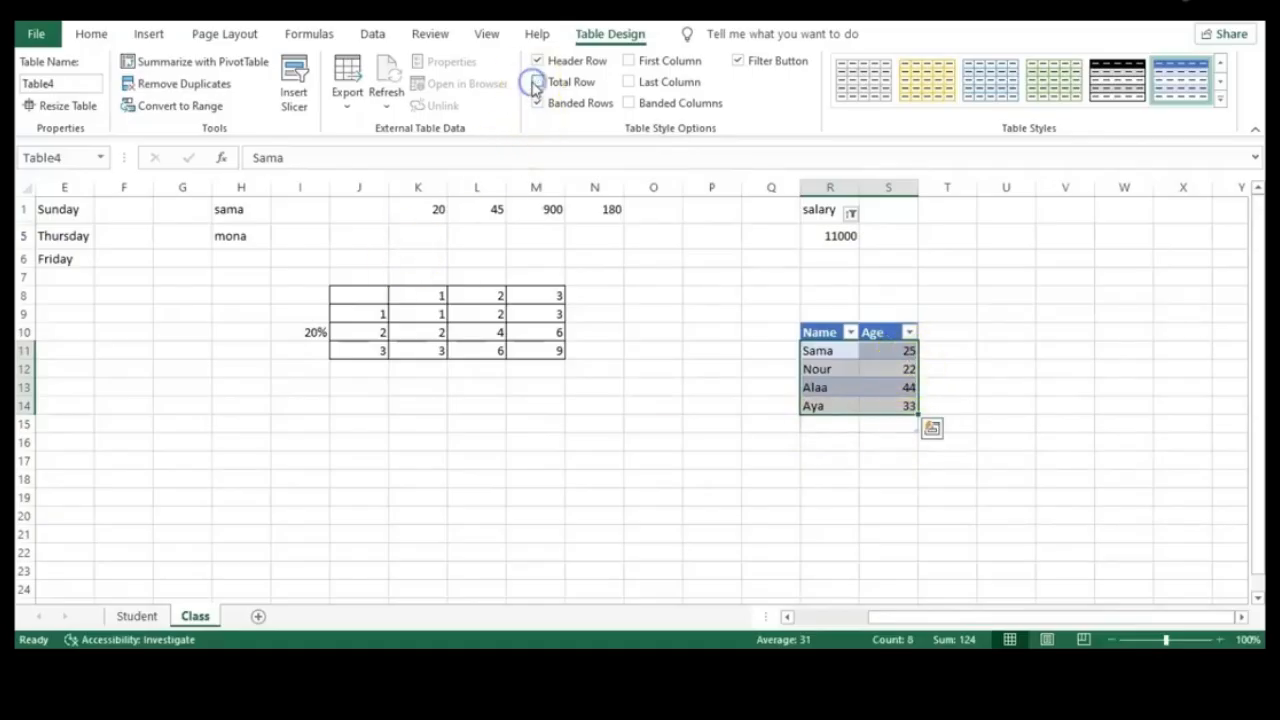
click(536, 103)
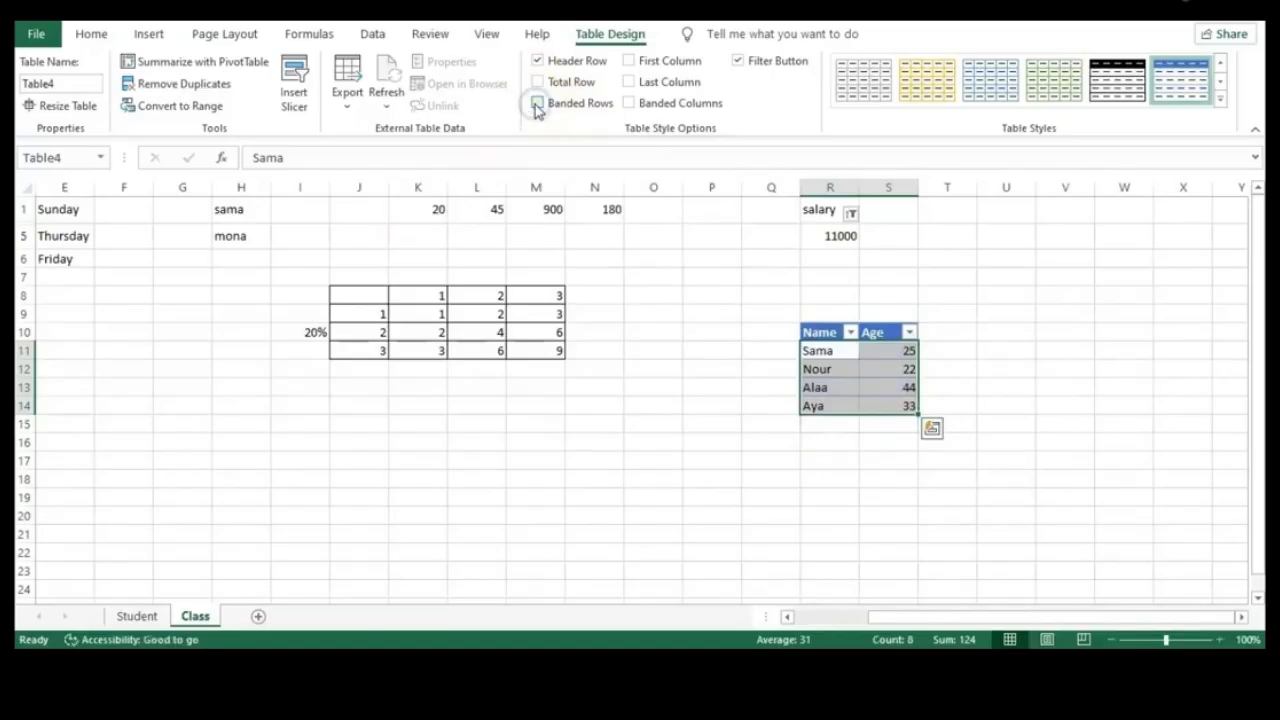
click(536, 104)
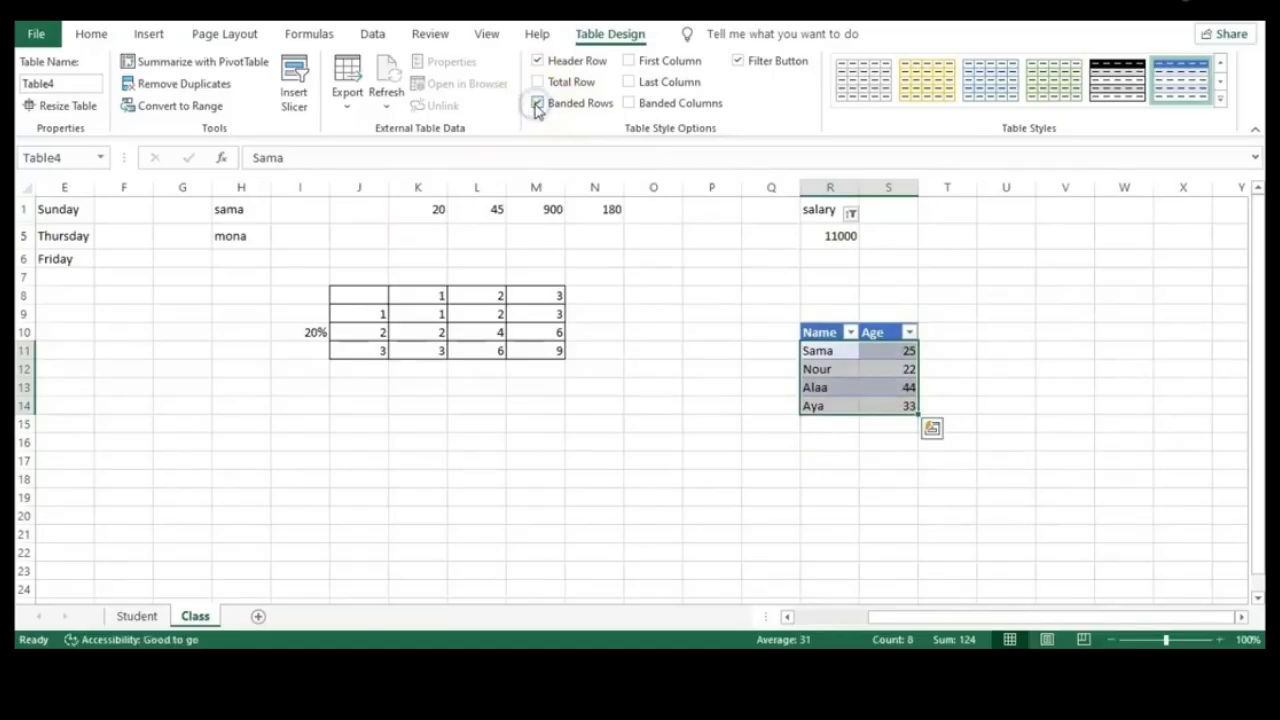
click(629, 62)
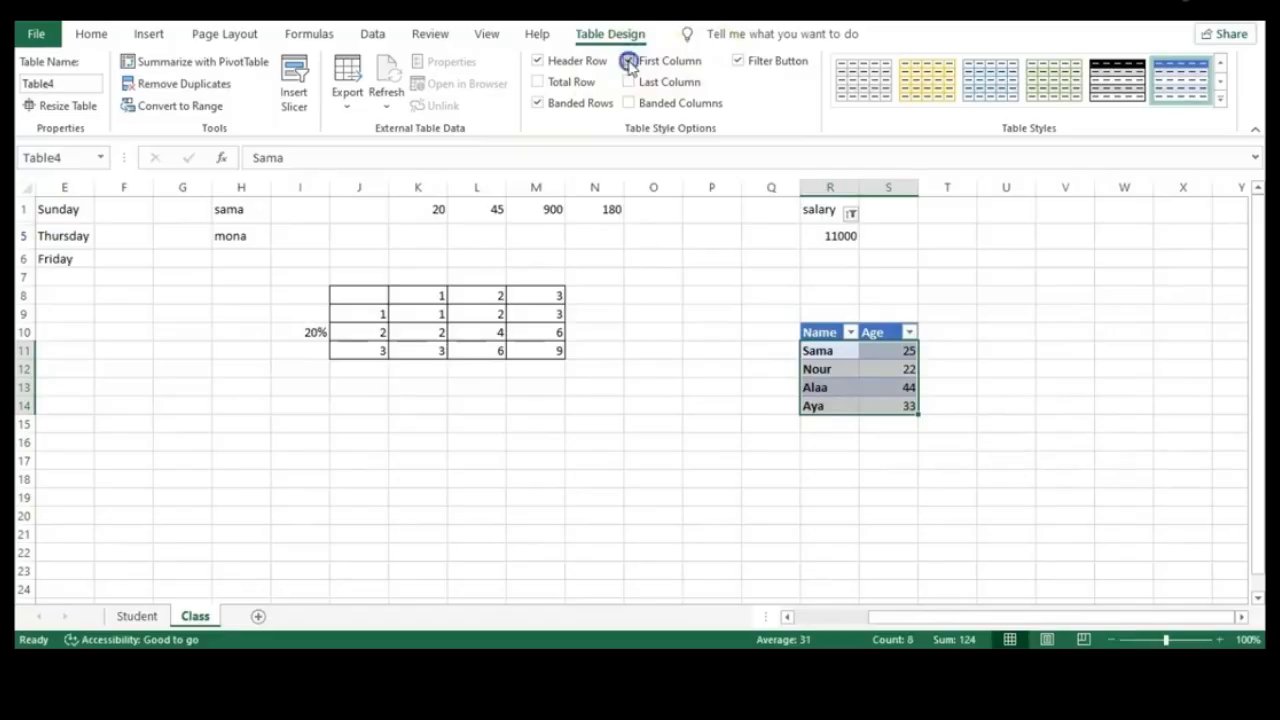
click(628, 62)
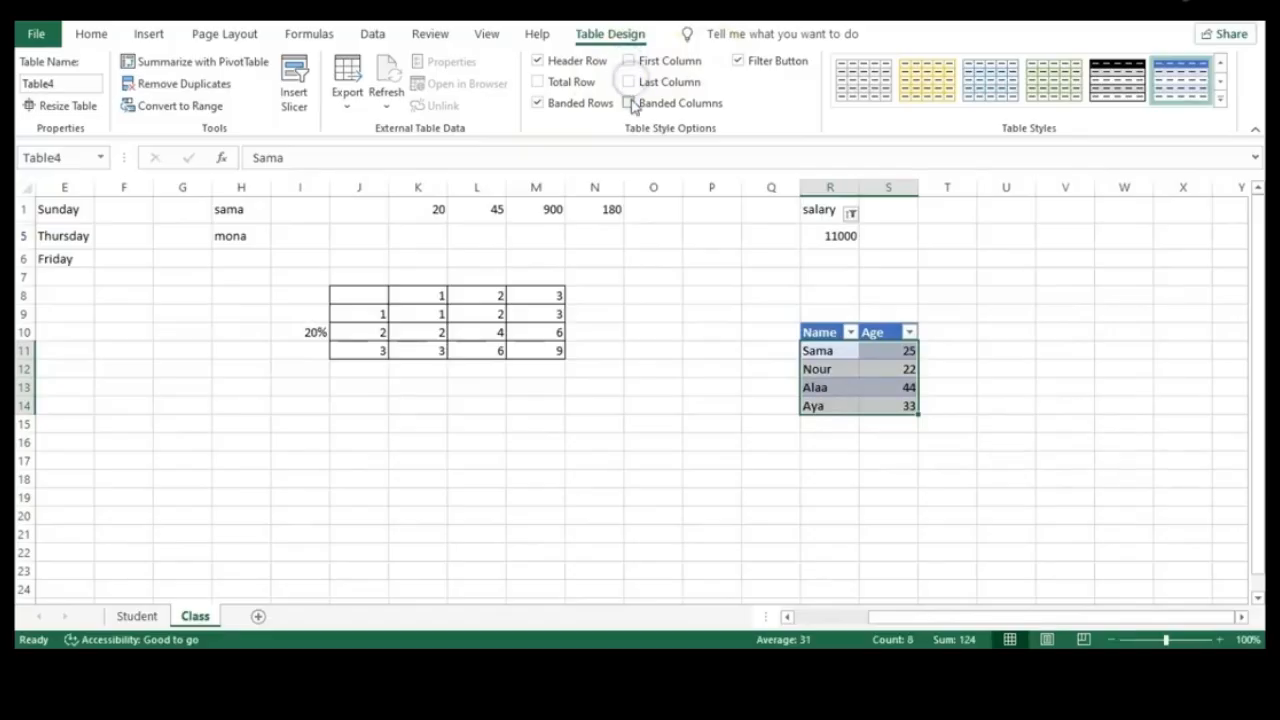
click(630, 103)
click(630, 103)
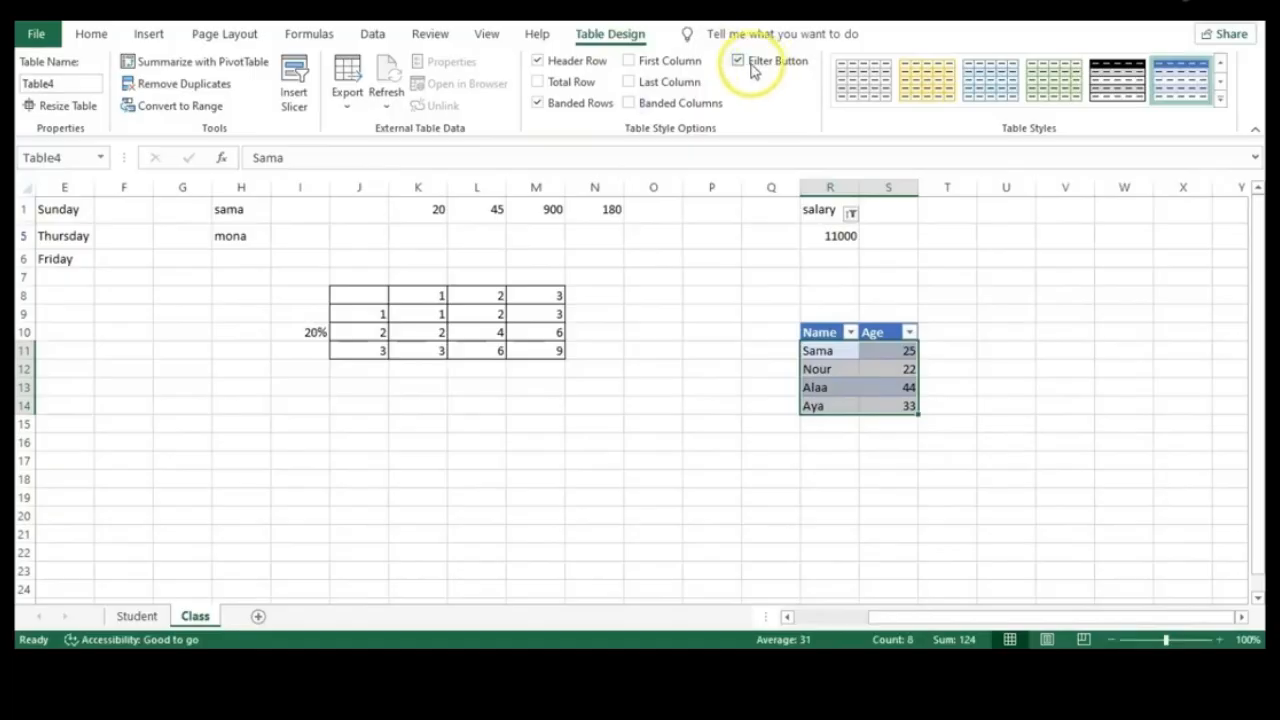
Hide the header filter buttons and apply a light gold table style
click(850, 332)
click(850, 332)
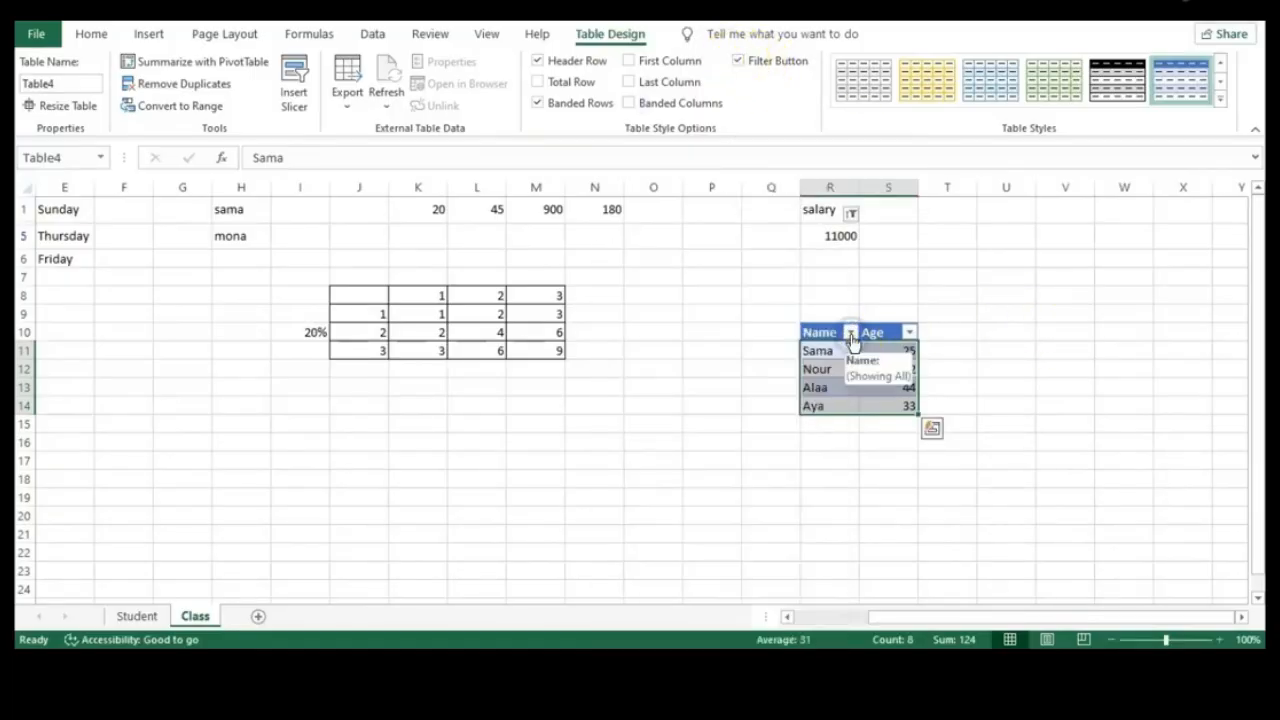
click(739, 61)
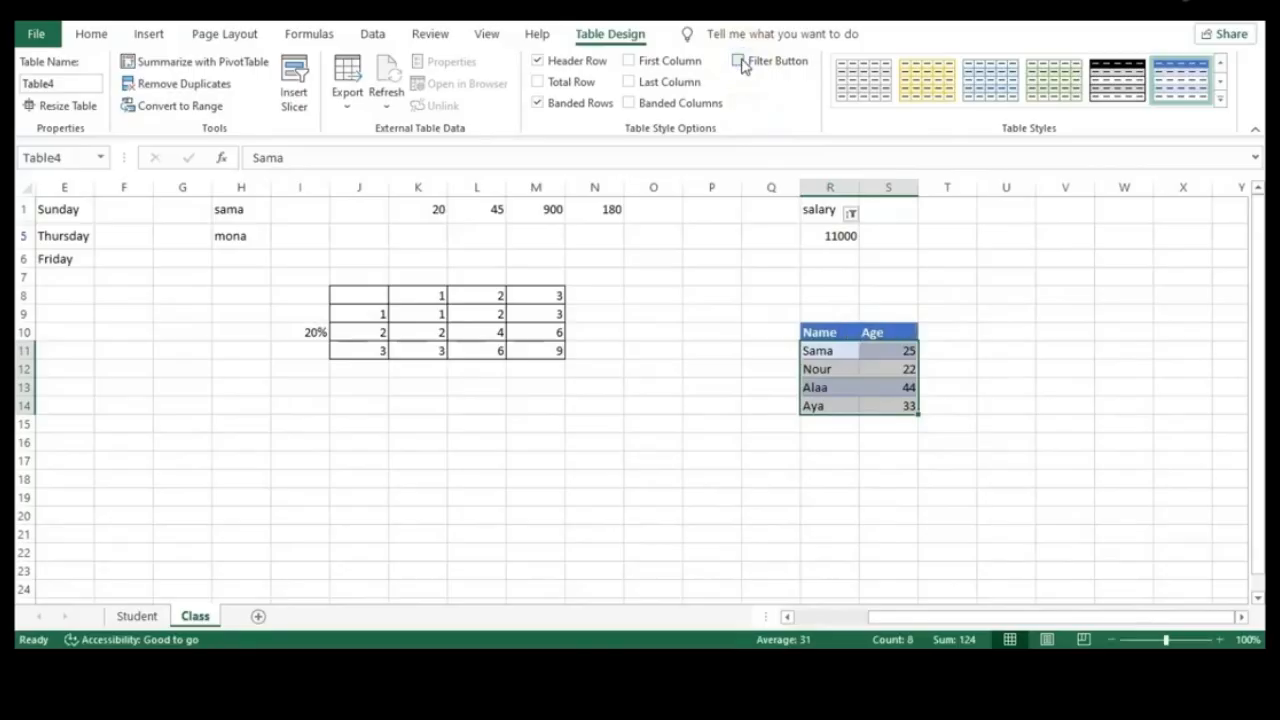
click(932, 88)
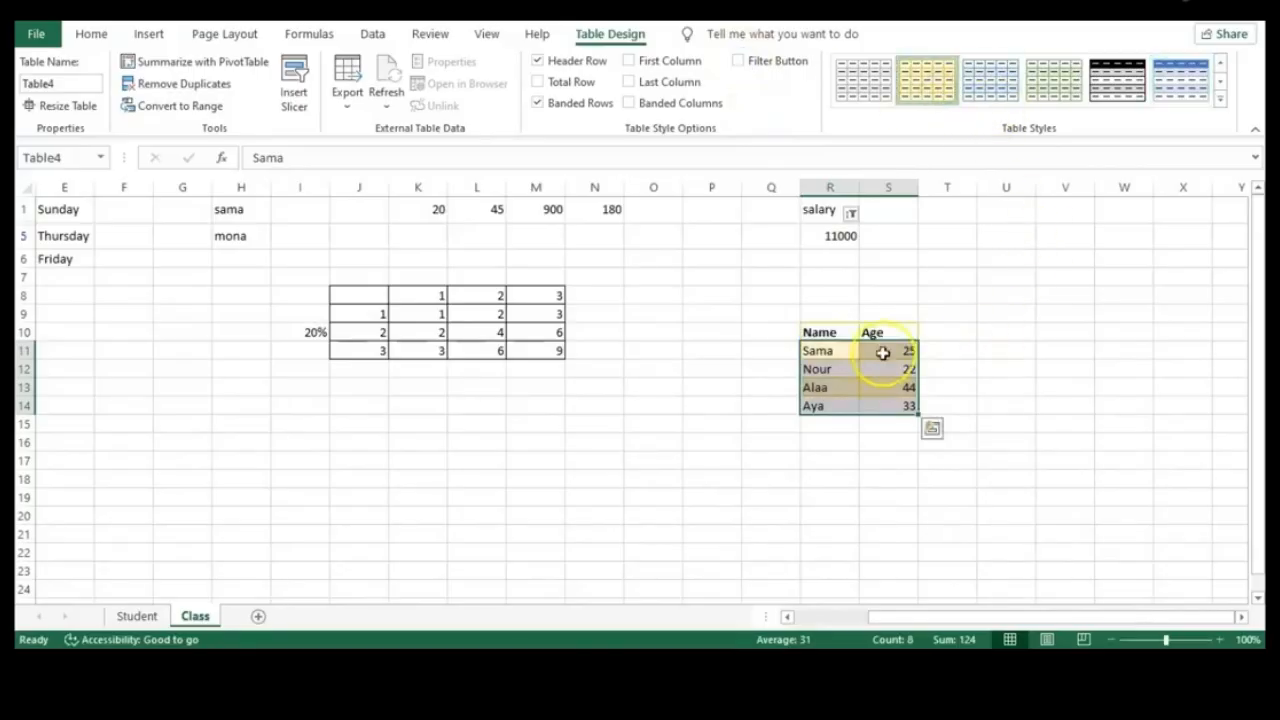
Apply the dark orange table style with a black header row from the full styles gallery
click(1222, 84)
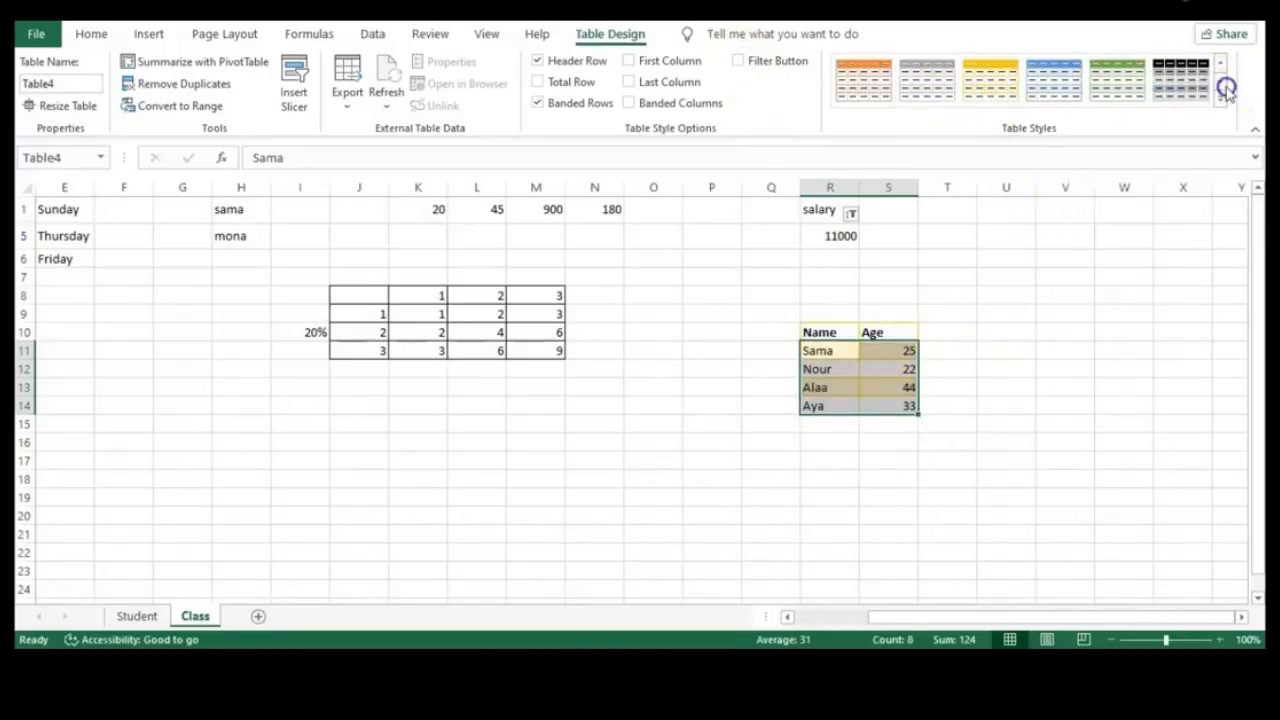
click(1220, 86)
click(1220, 86)
click(1220, 86)
click(1220, 86)
click(1220, 86)
click(1220, 86)
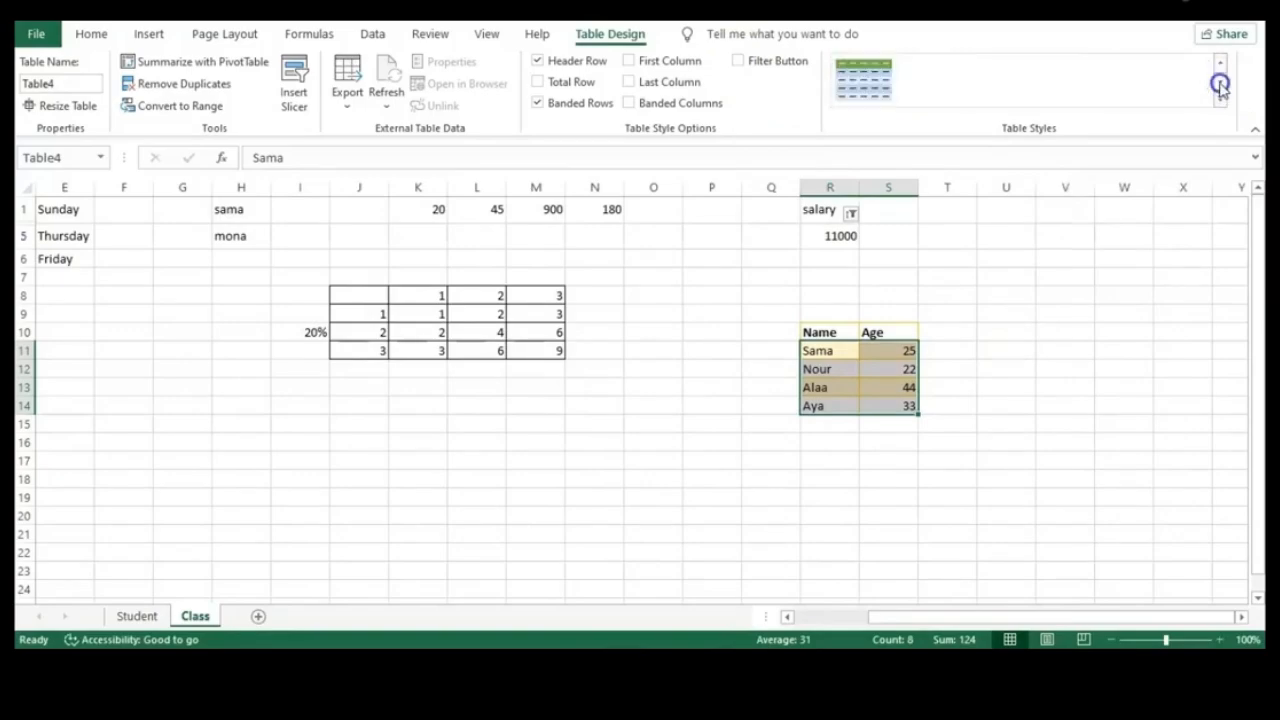
click(1220, 62)
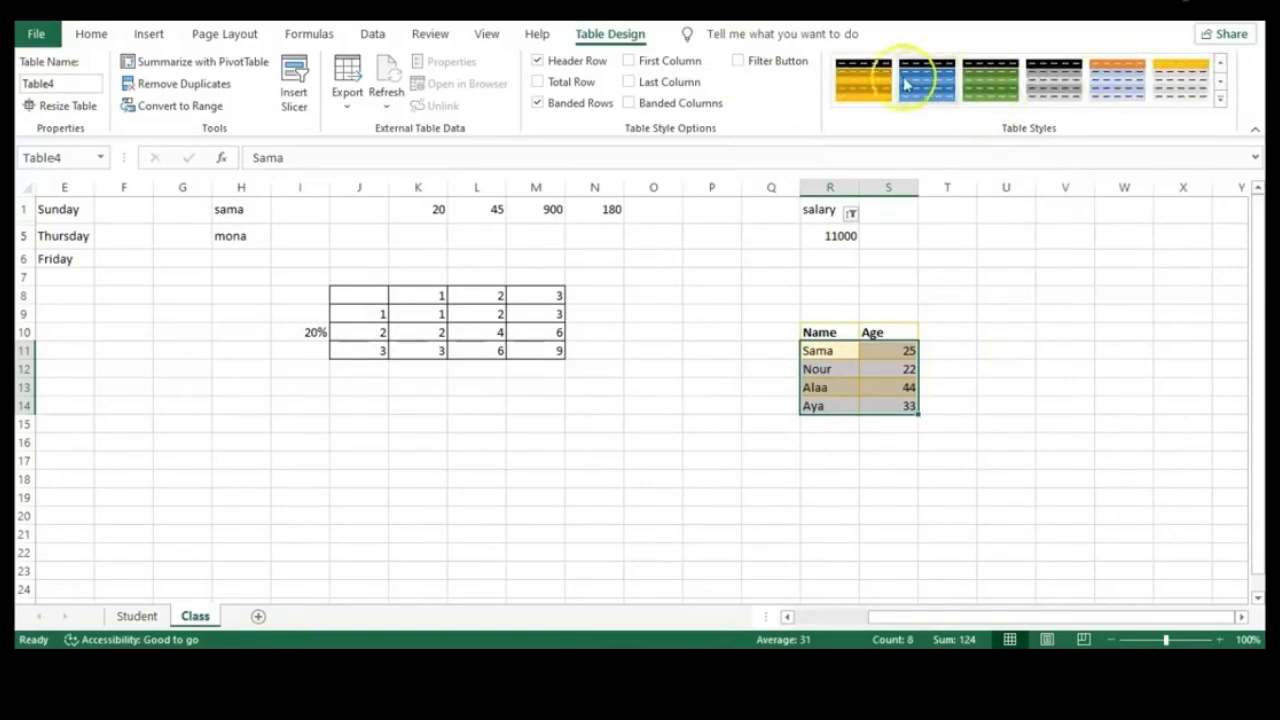
click(1220, 99)
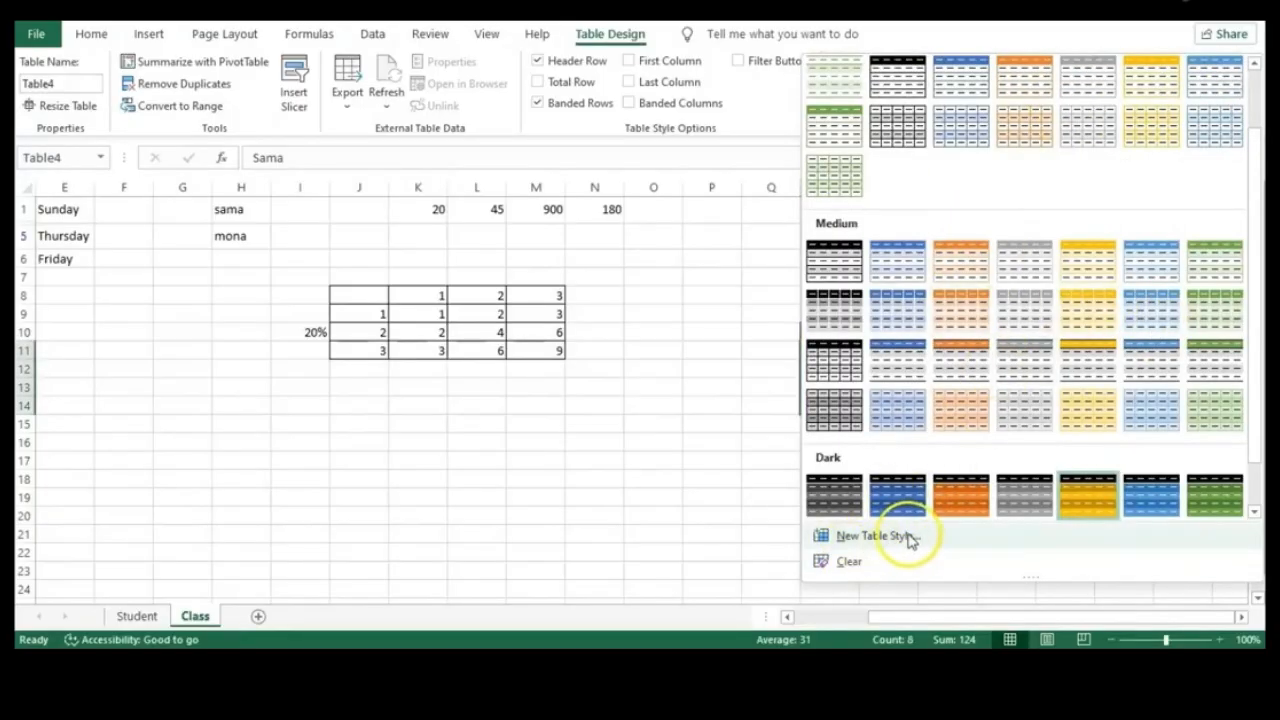
click(706, 455)
click(966, 369)
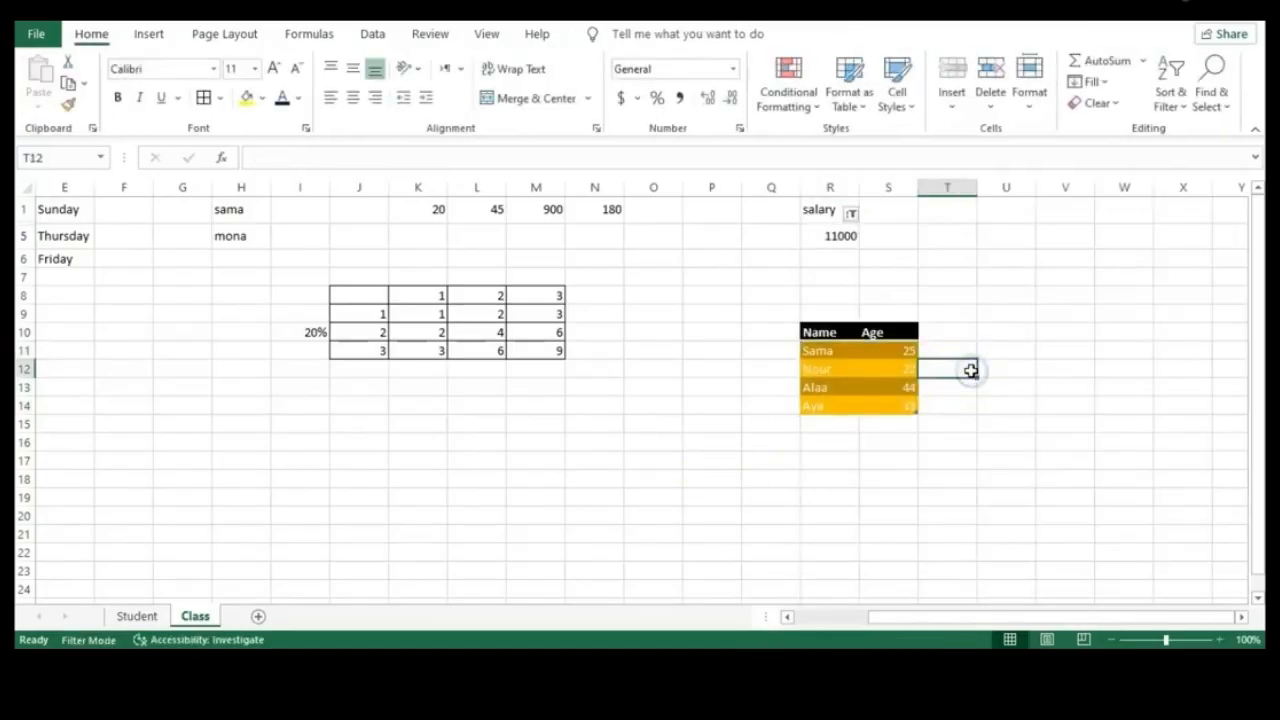
Undo the table styling and conversion, returning R10:S14 to a plain range
click(904, 440)
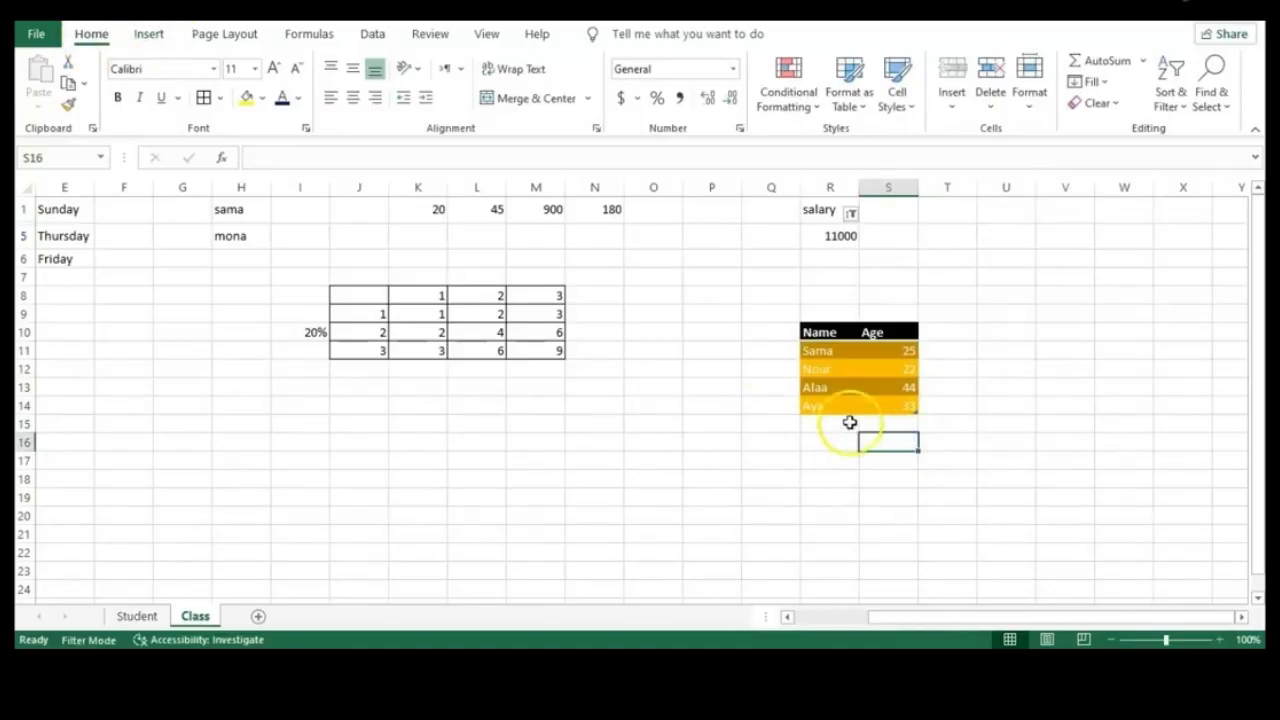
click(957, 403)
key(ctrl+z)
key(ctrl+z)
key(ctrl+z)
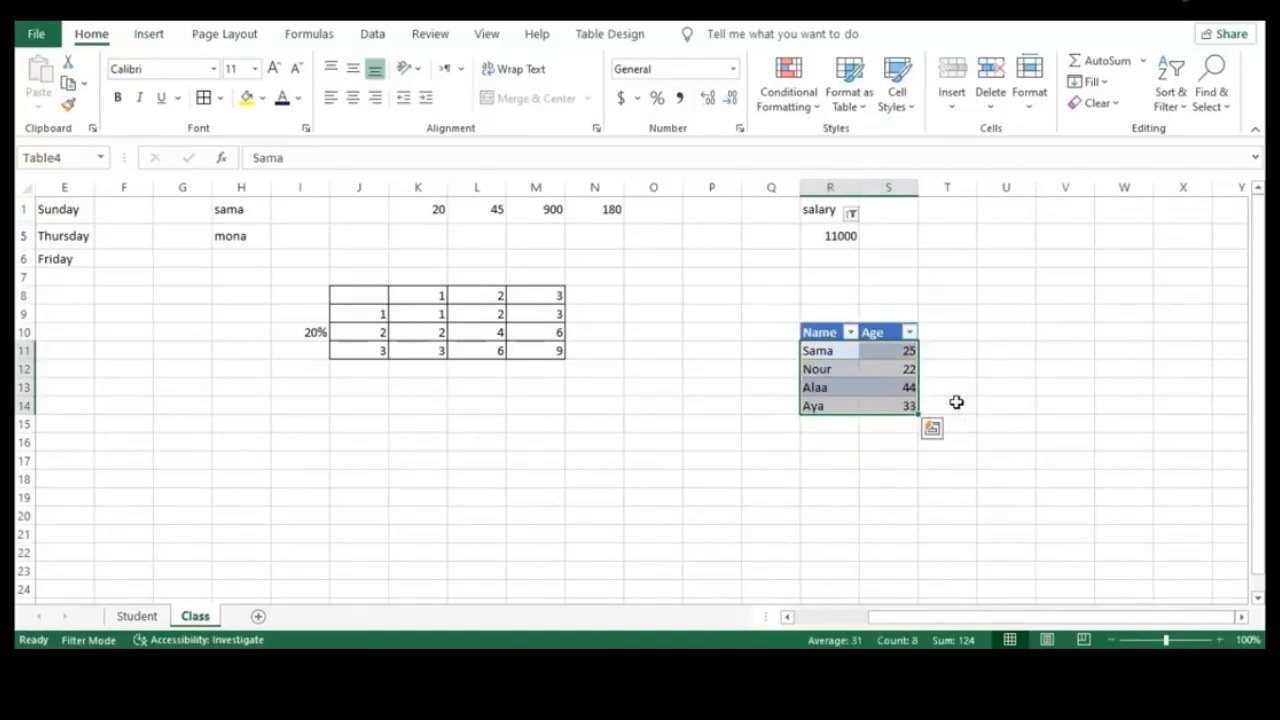
key(ctrl+z)
key(ctrl+z)
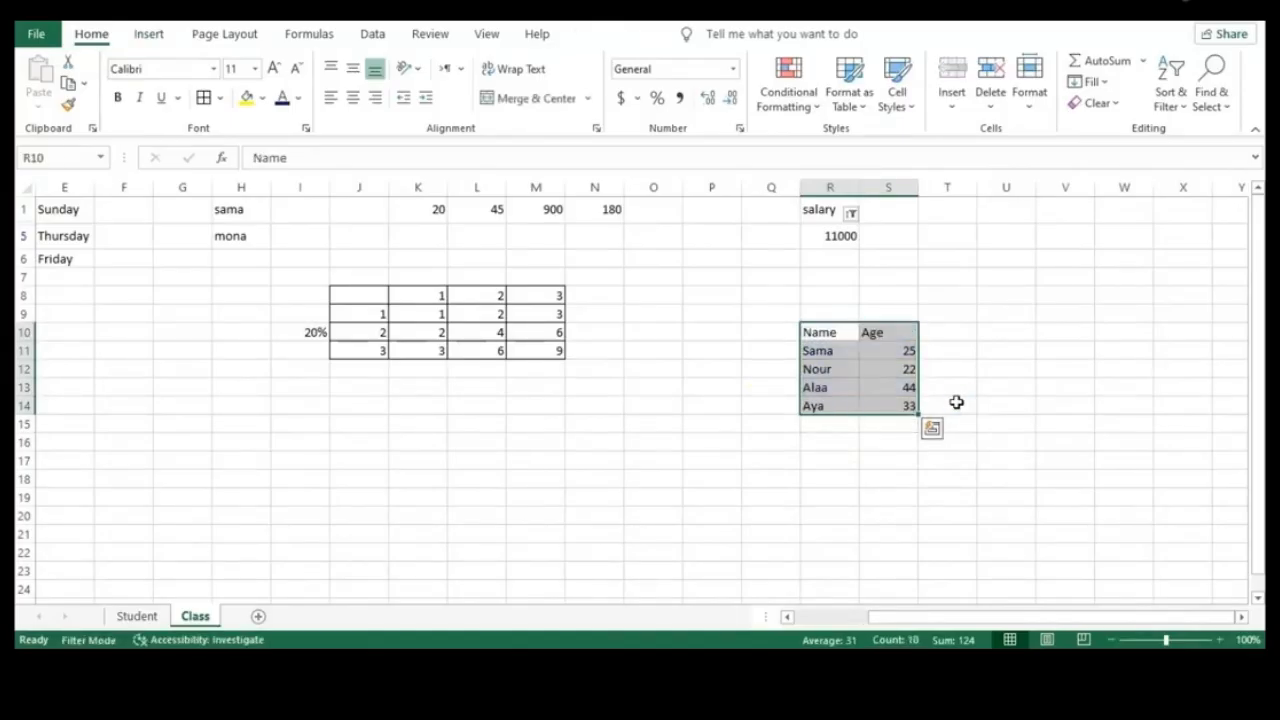
key(ctrl+z)
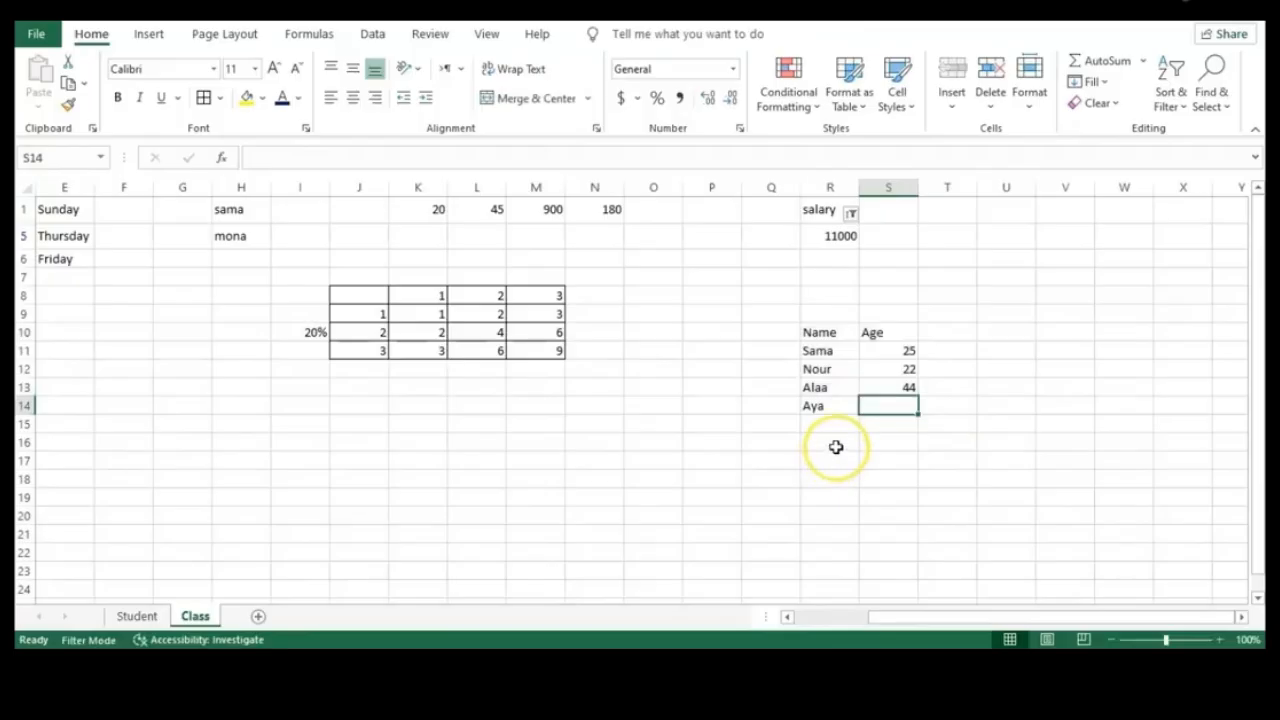
Change the last age in S14 from 33 to 45 and select R10:S14
double_click(907, 404)
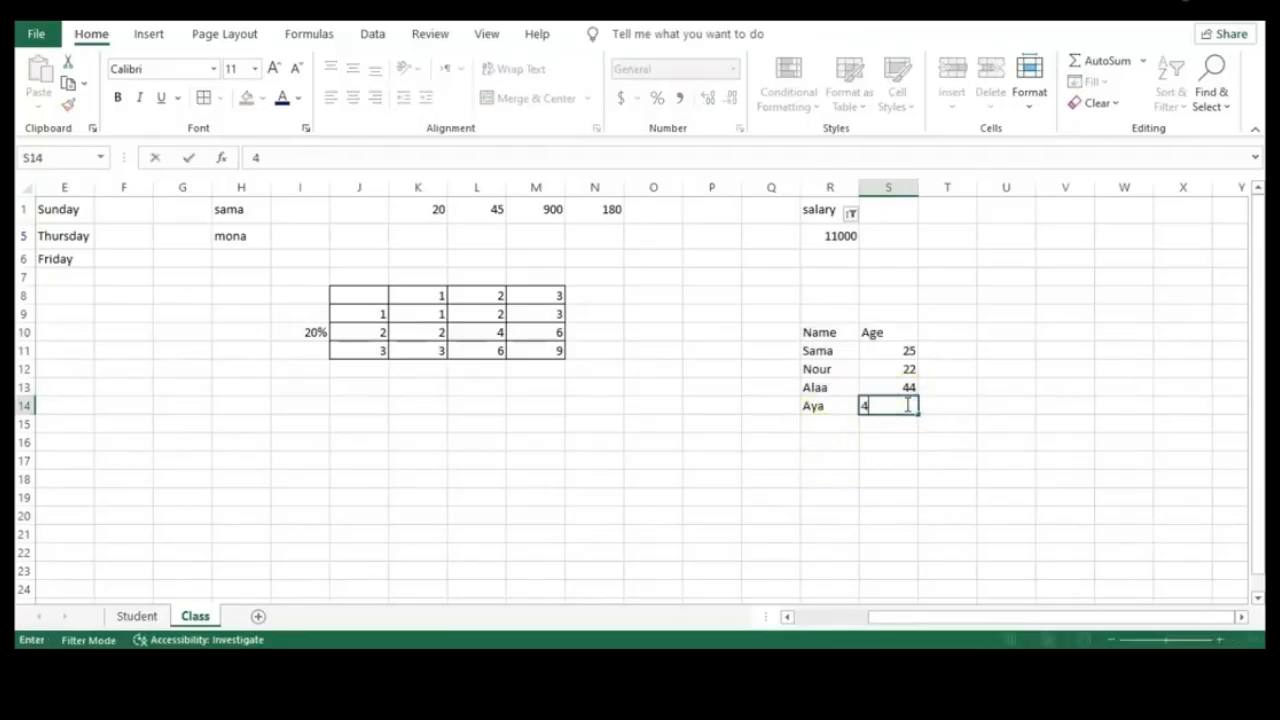
click(931, 470)
drag(815, 332, 908, 407)
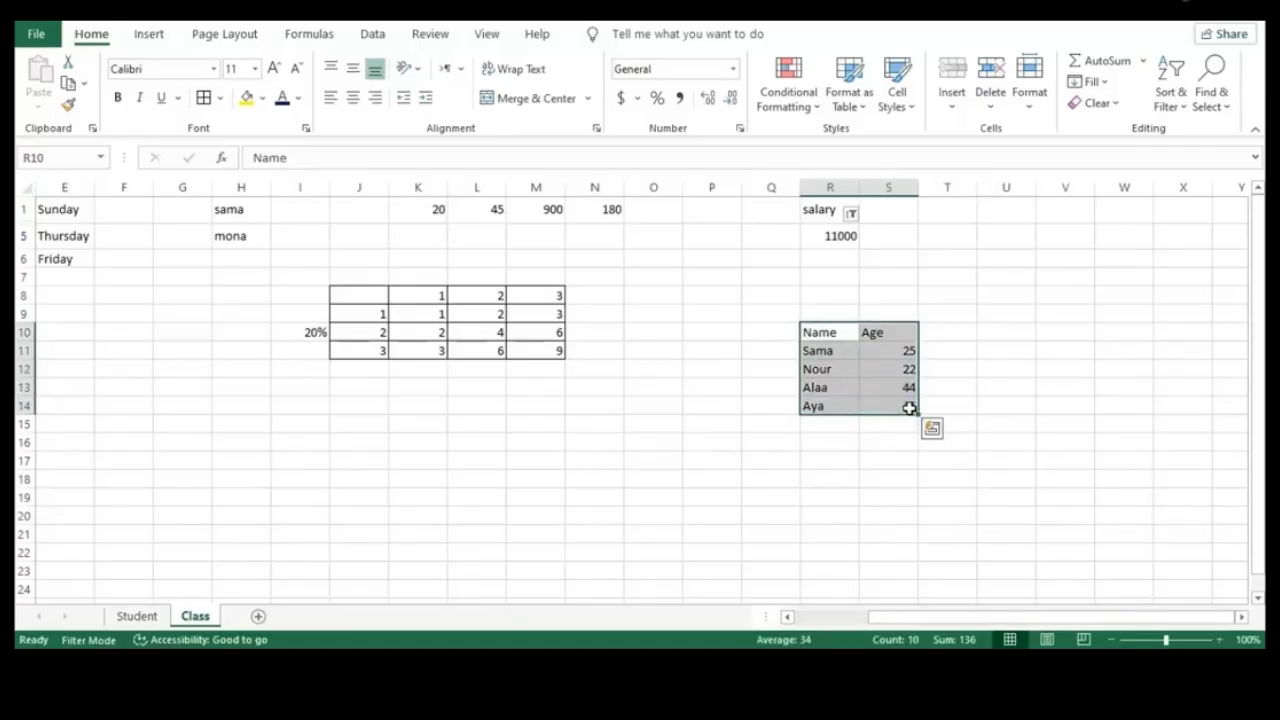
Create a table from R10:S14 with 'My table has headers' unchecked, adding Column1/Column2 headings
key(ctrl+t)
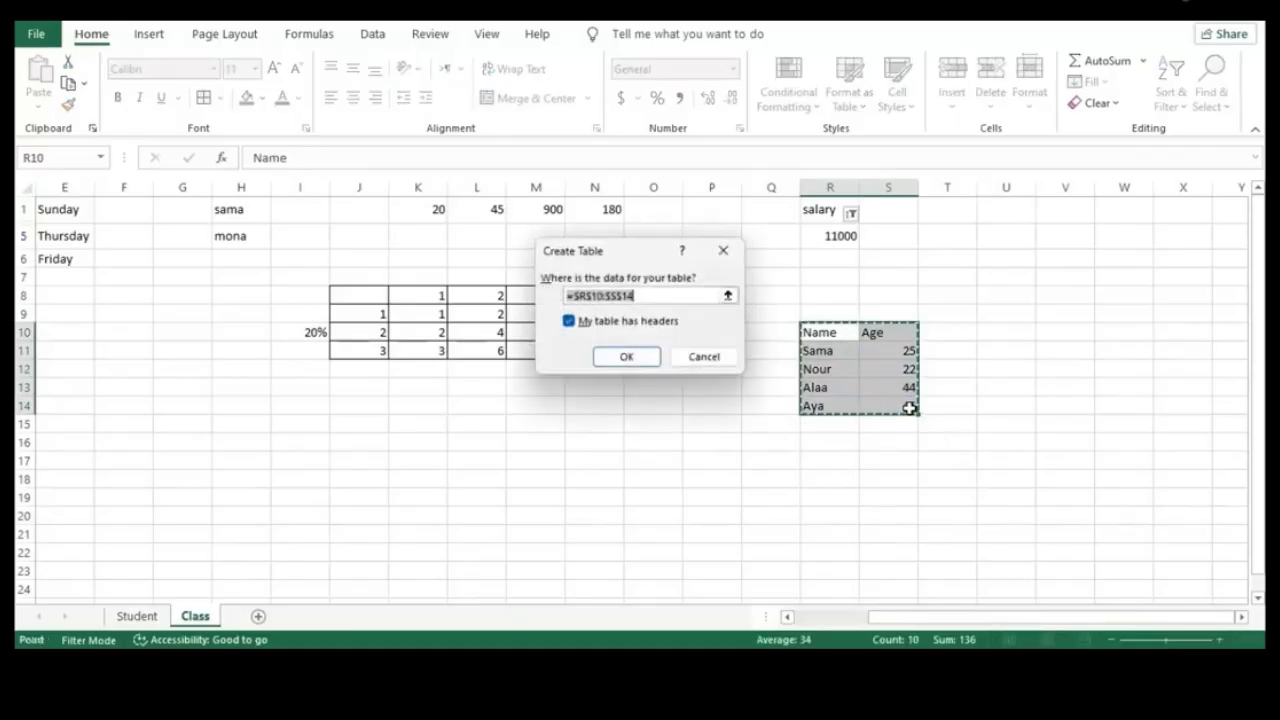
click(625, 358)
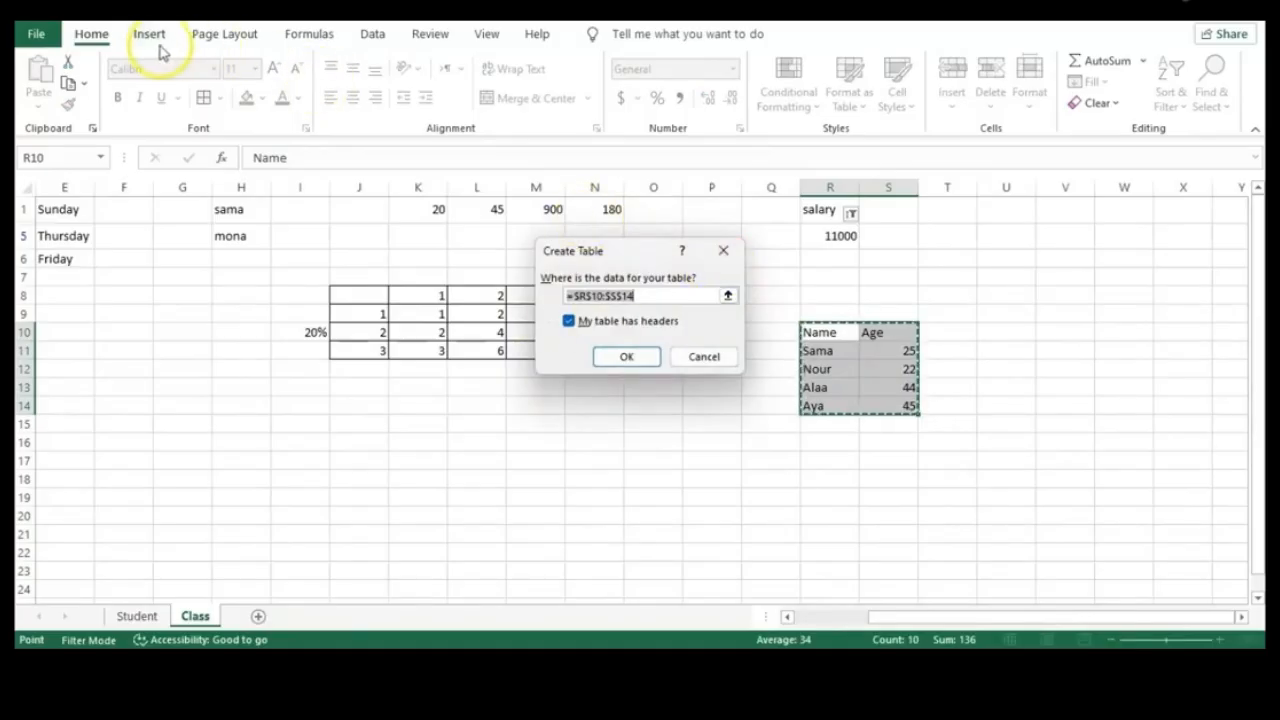
click(624, 358)
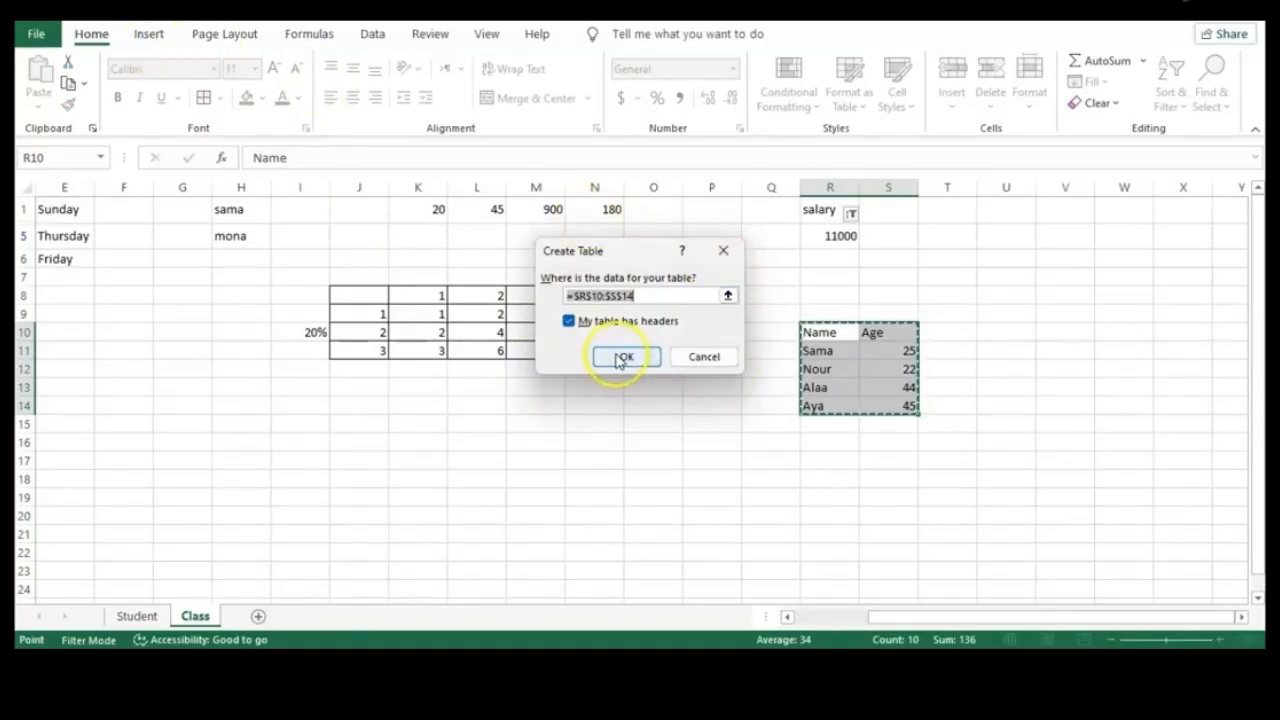
click(569, 323)
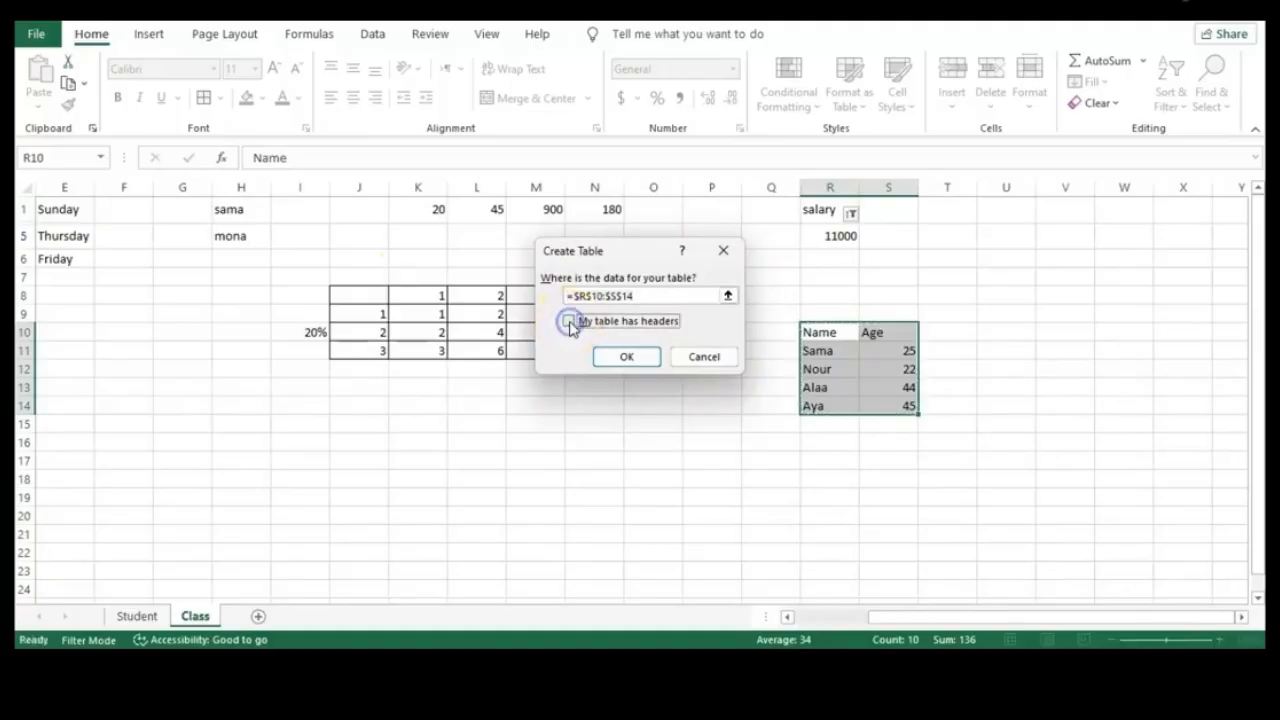
click(620, 360)
click(962, 365)
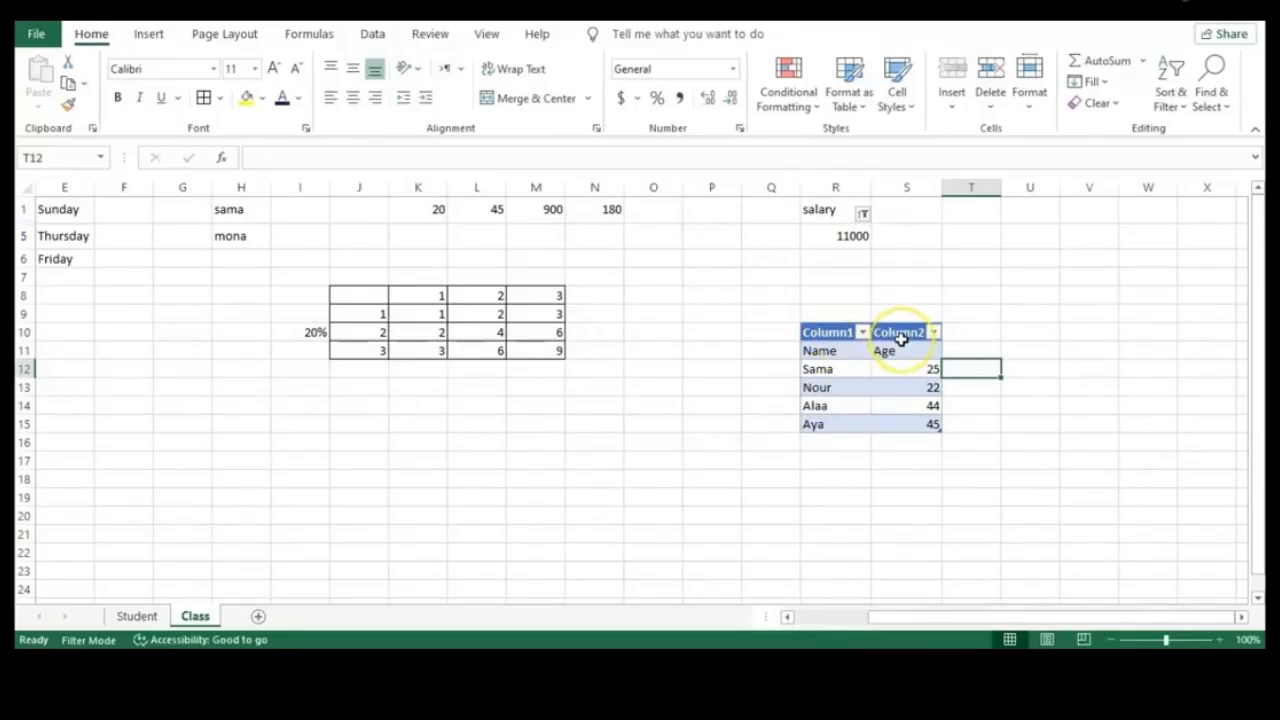
Change the Column1 header in R10 to Names, leaving Column2 unchanged
double_click(828, 332)
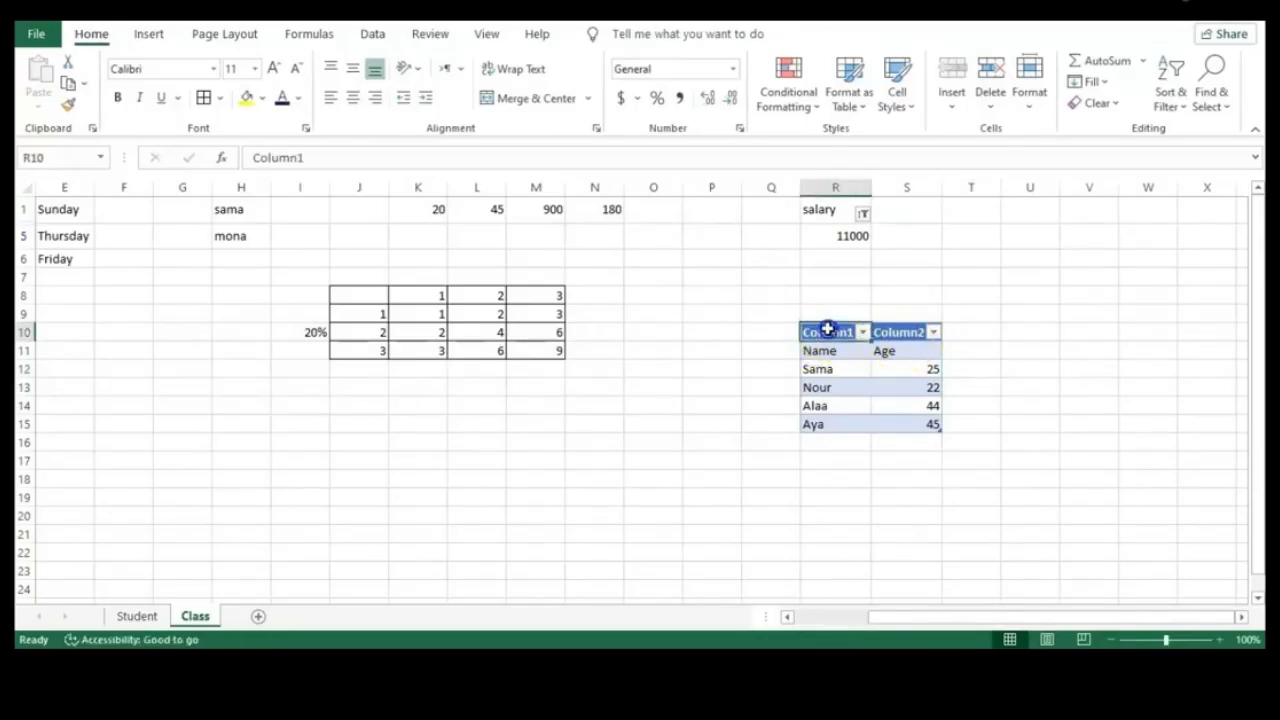
double_click(828, 331)
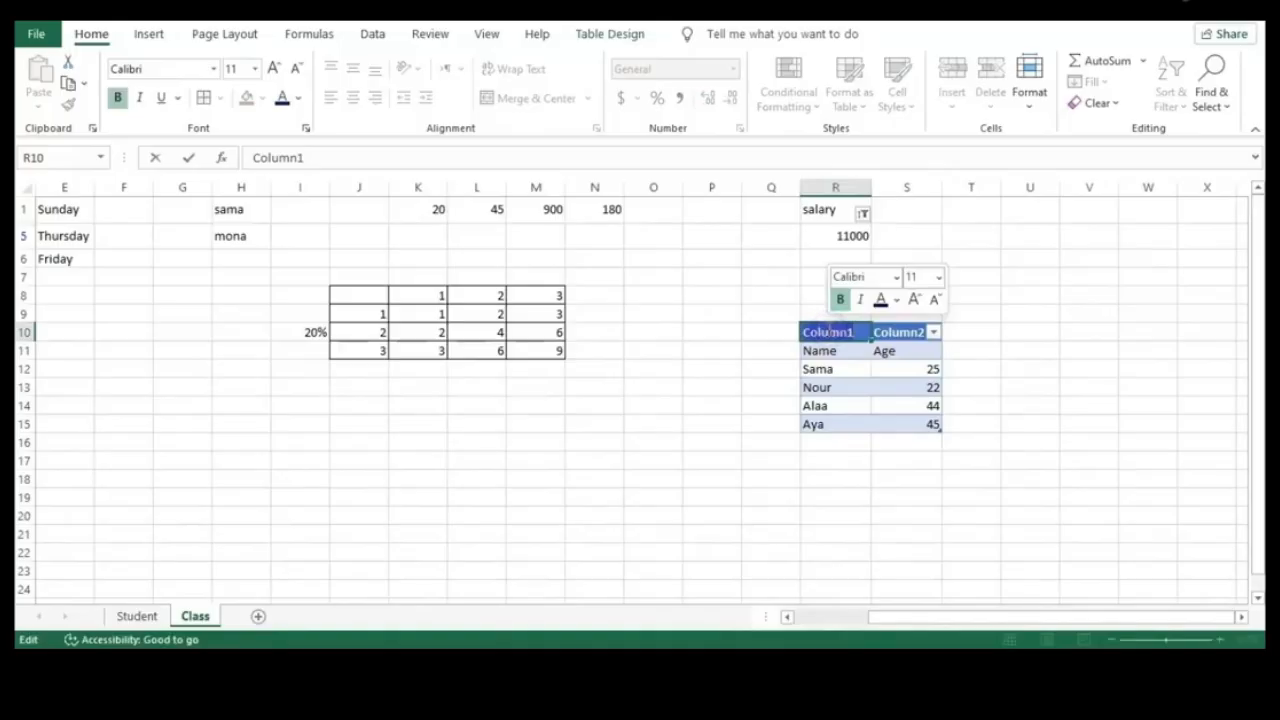
text(Name)
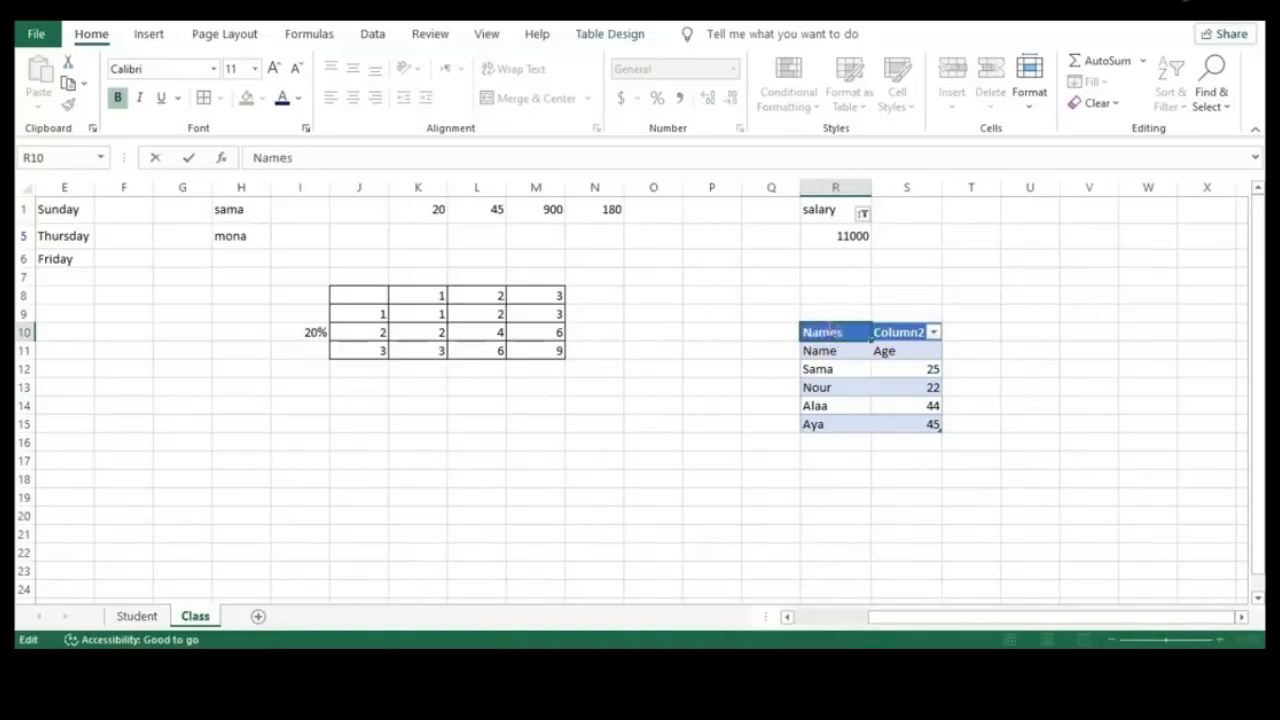
text(s)
key(Return)
click(896, 327)
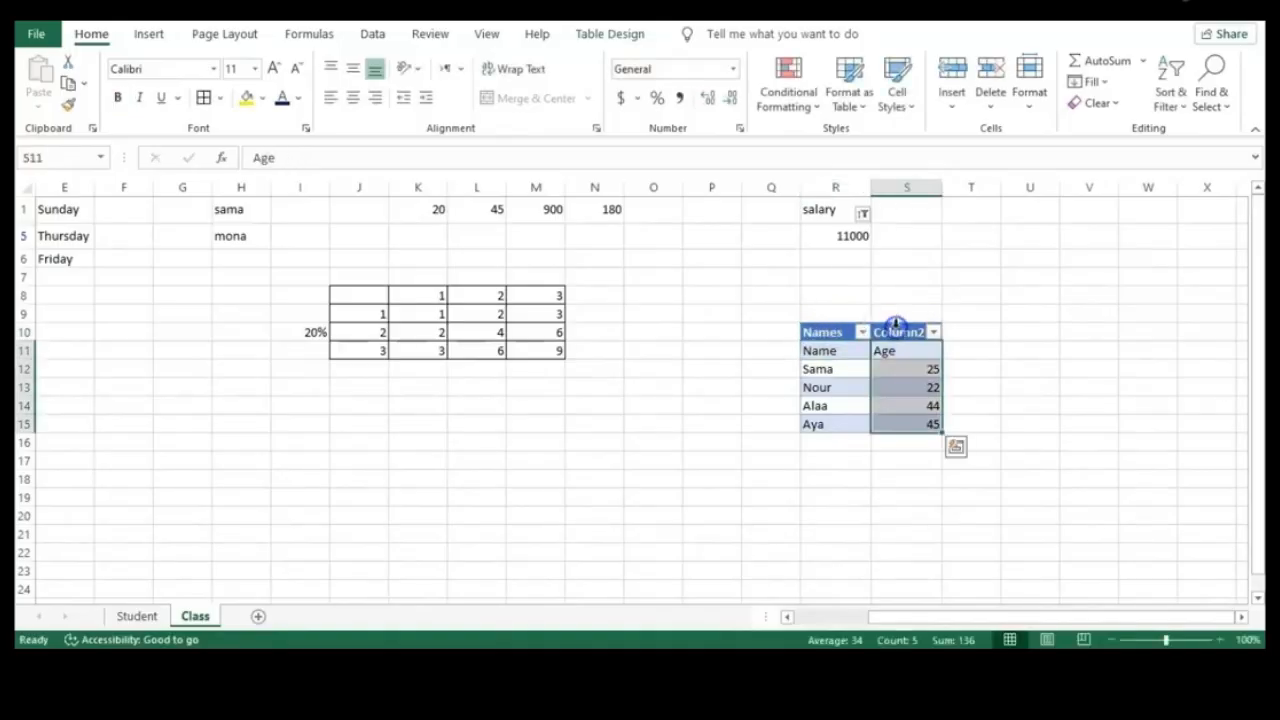
click(896, 332)
click(1005, 355)
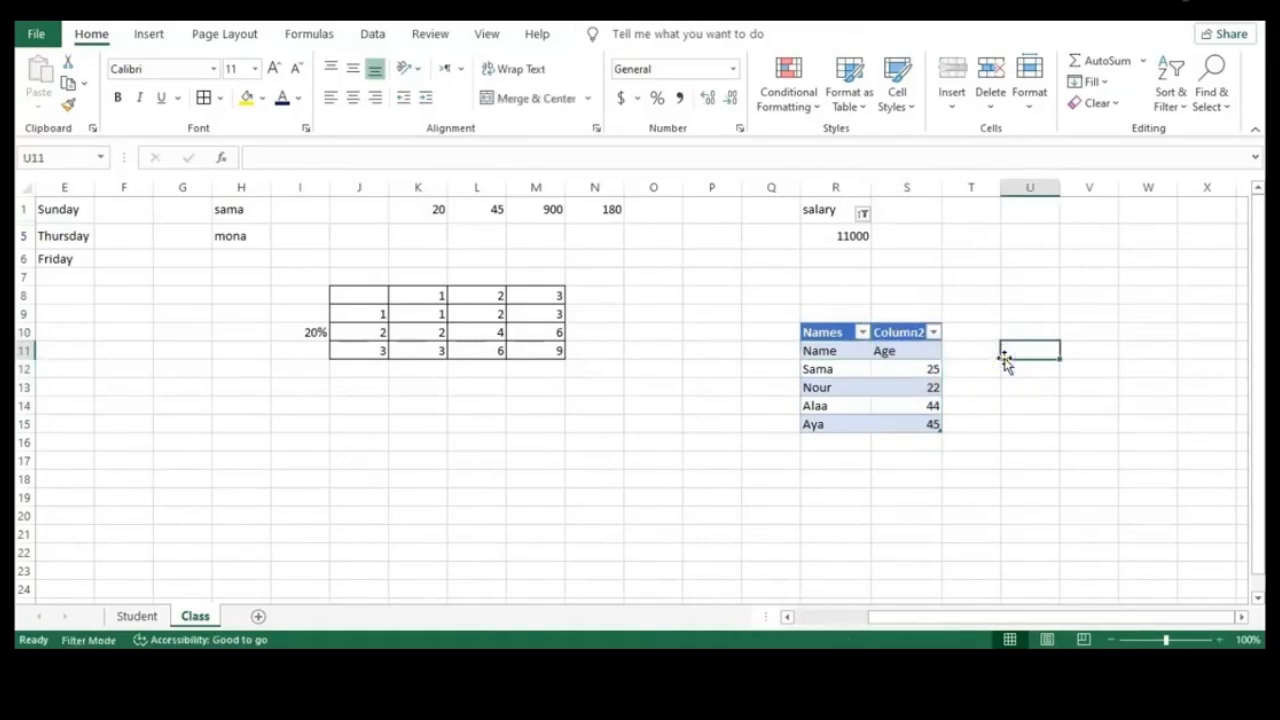
click(806, 350)
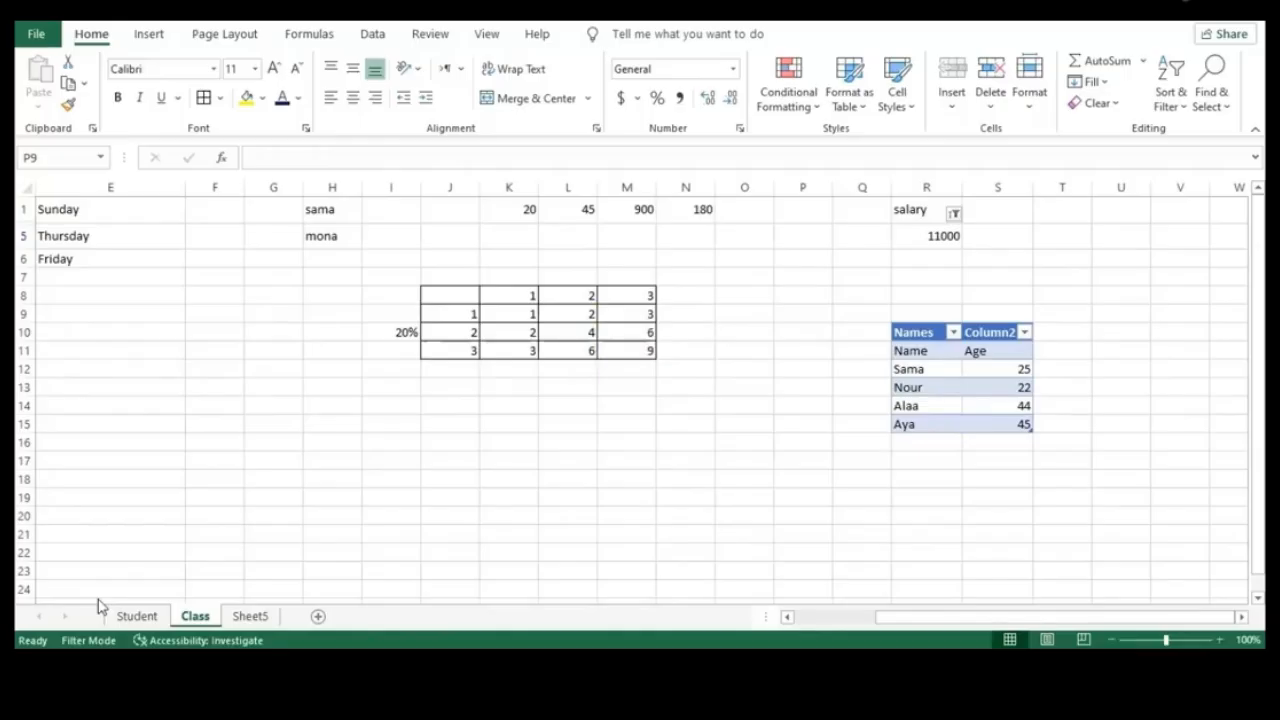
click(268, 427)
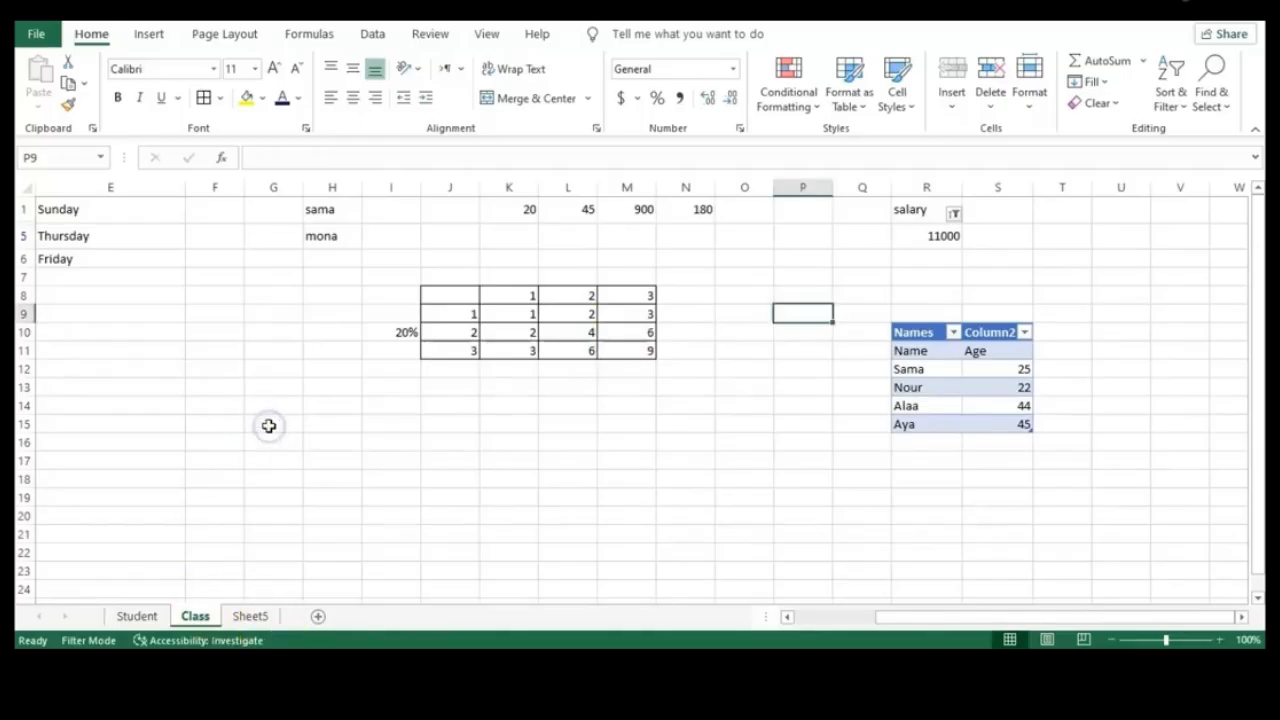
Enter the Month heading in G15 with Jan, Feb and Mar below it
click(268, 426)
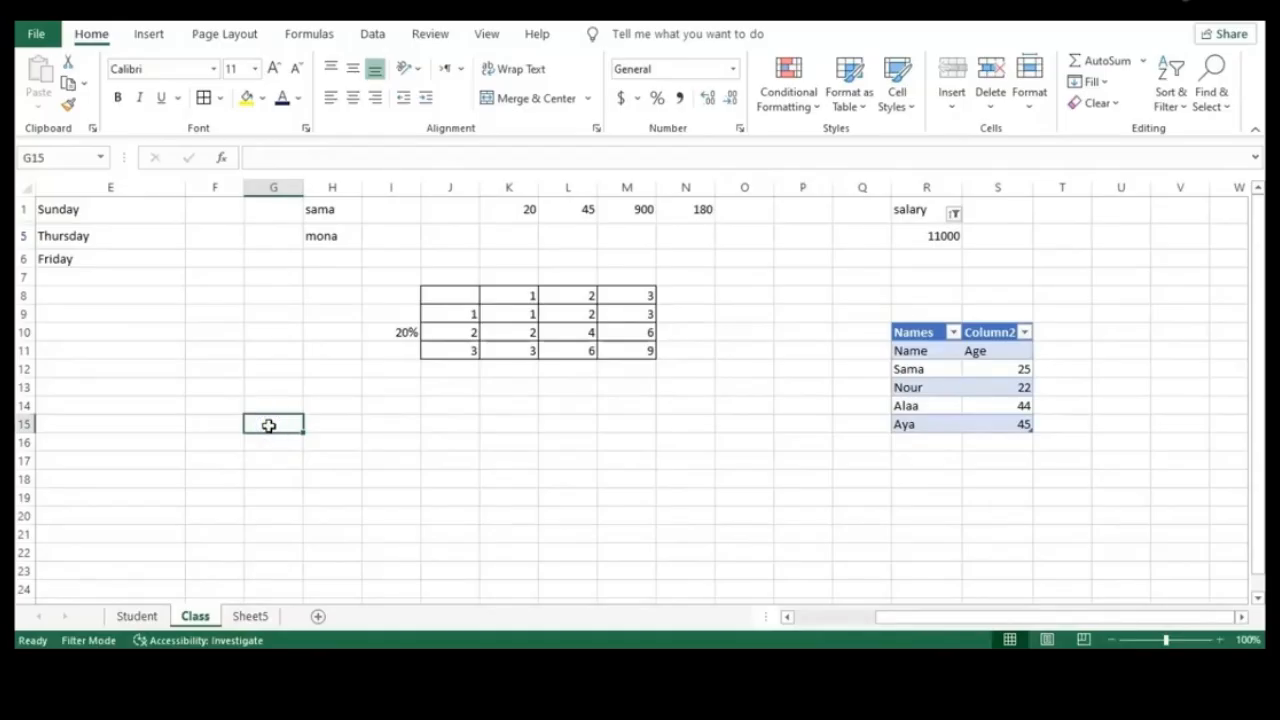
text(Month)
key(Return)
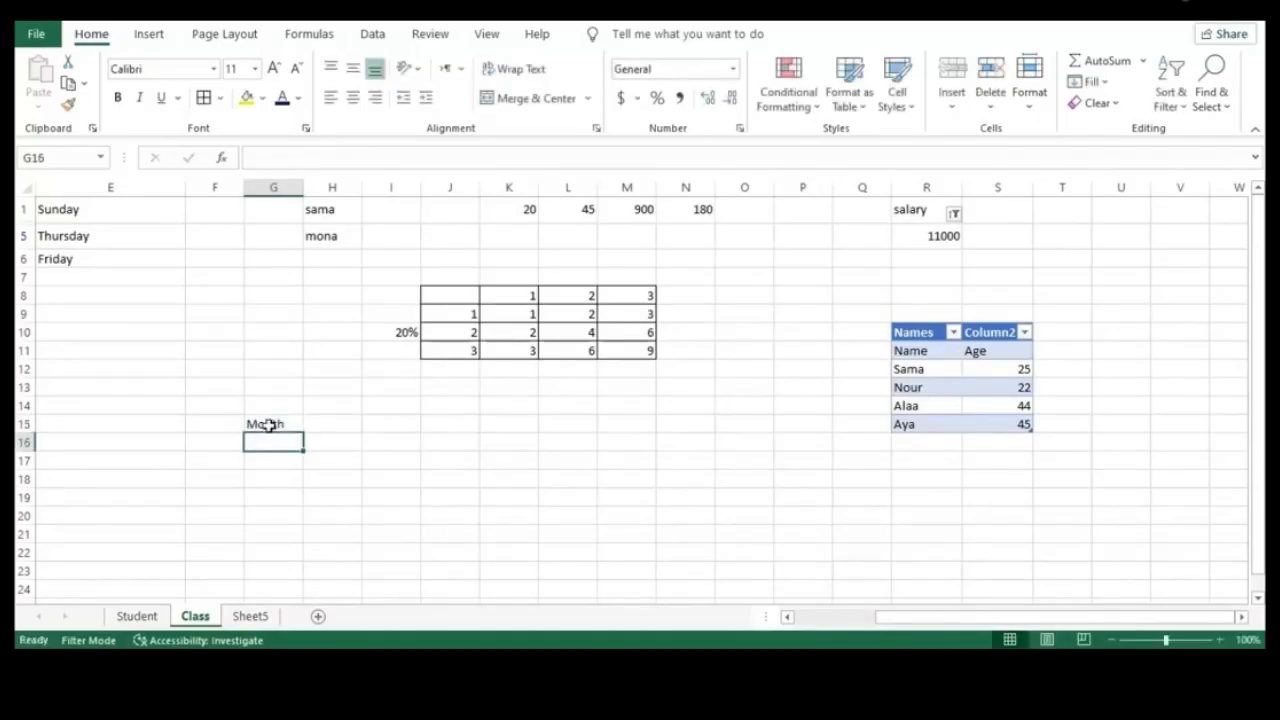
text(Jan)
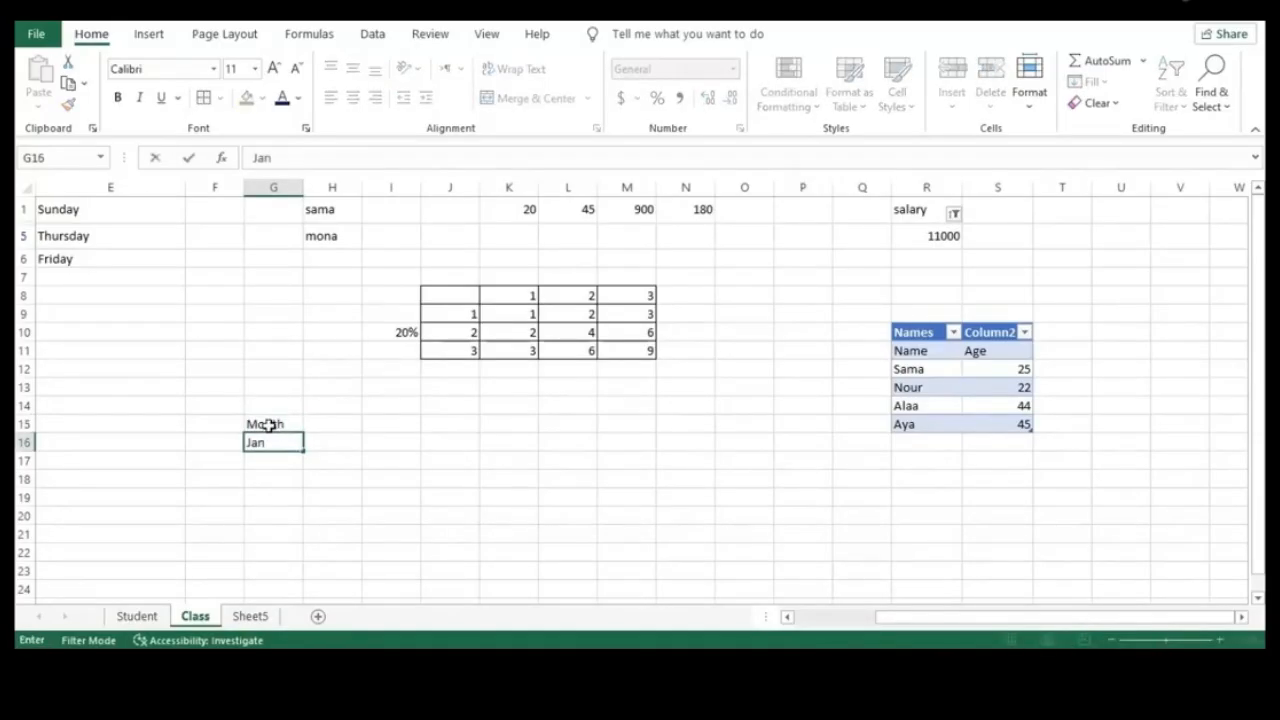
key(Return)
text(Feb)
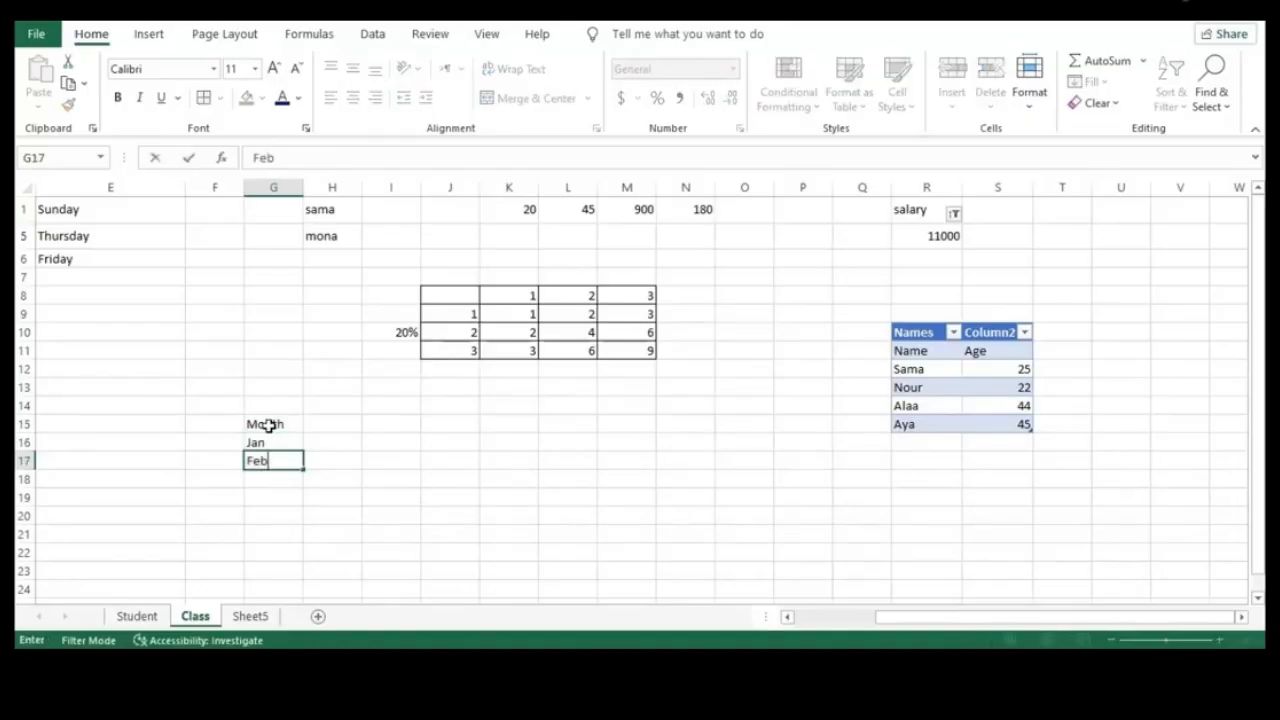
key(Return)
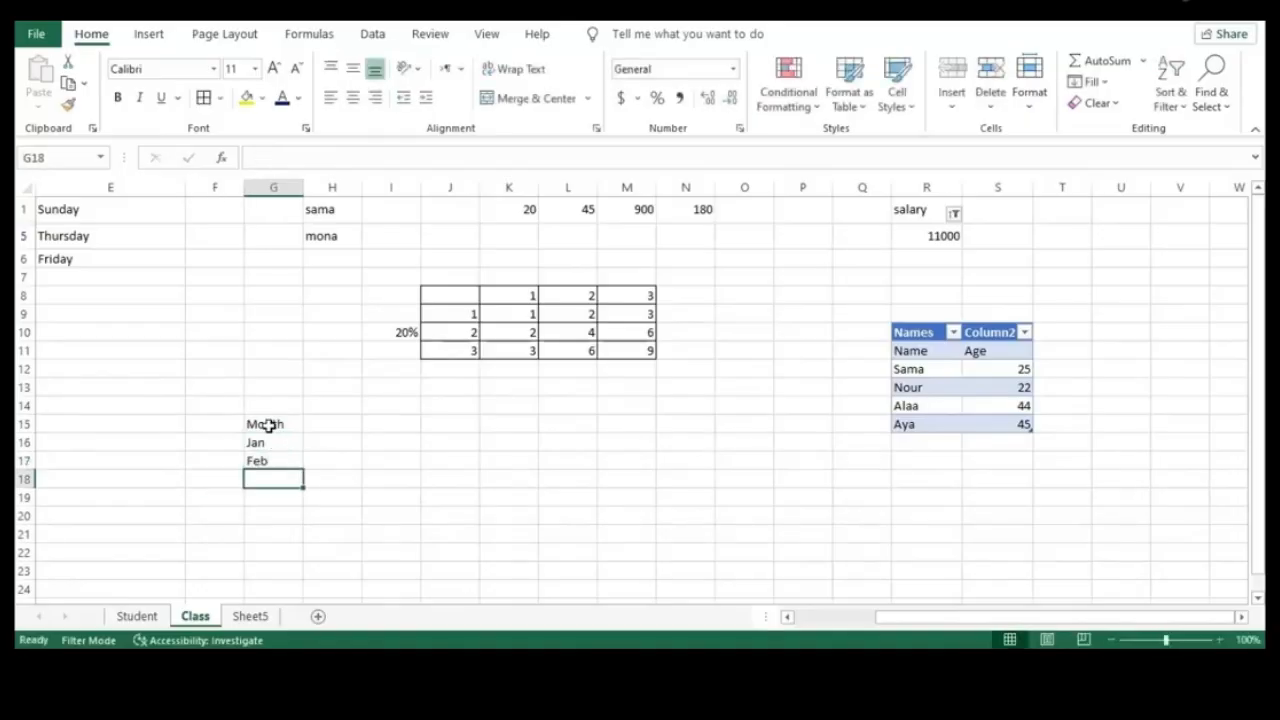
text(Mar)
key(Tab)
Enter the Sales heading in H15 with 1200, 200 and 3300 below it
click(326, 429)
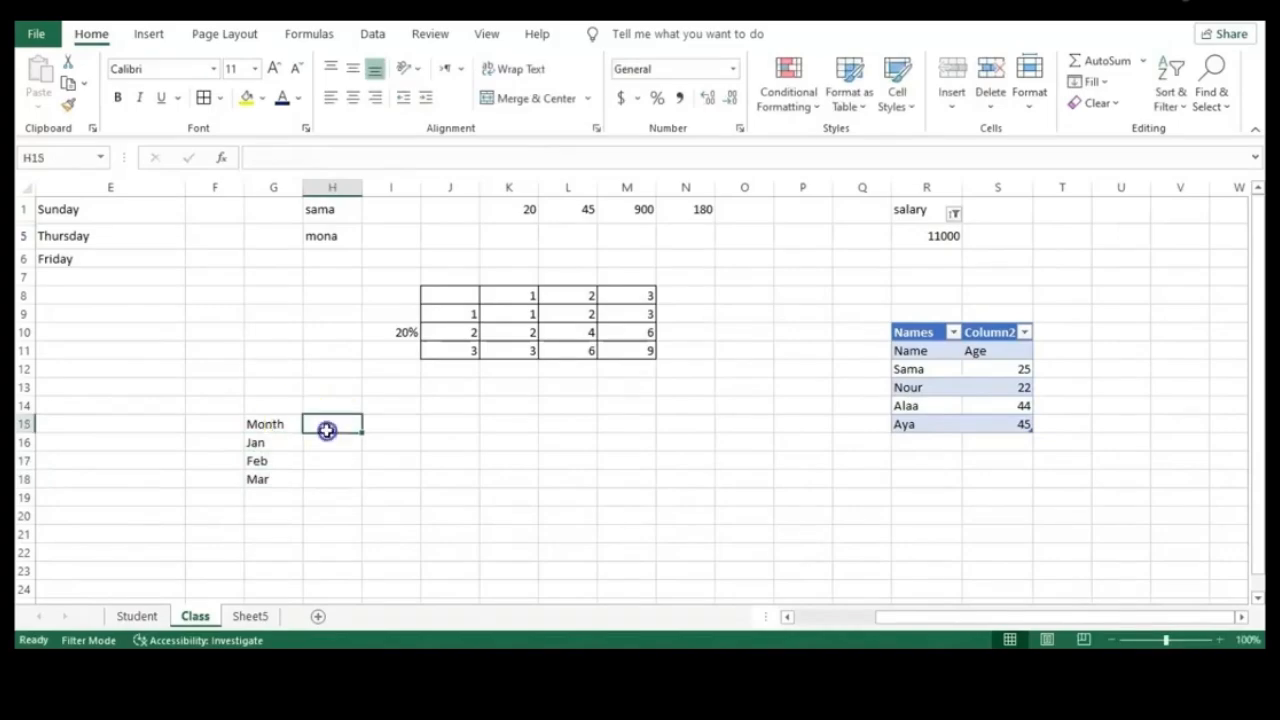
text(SAles)
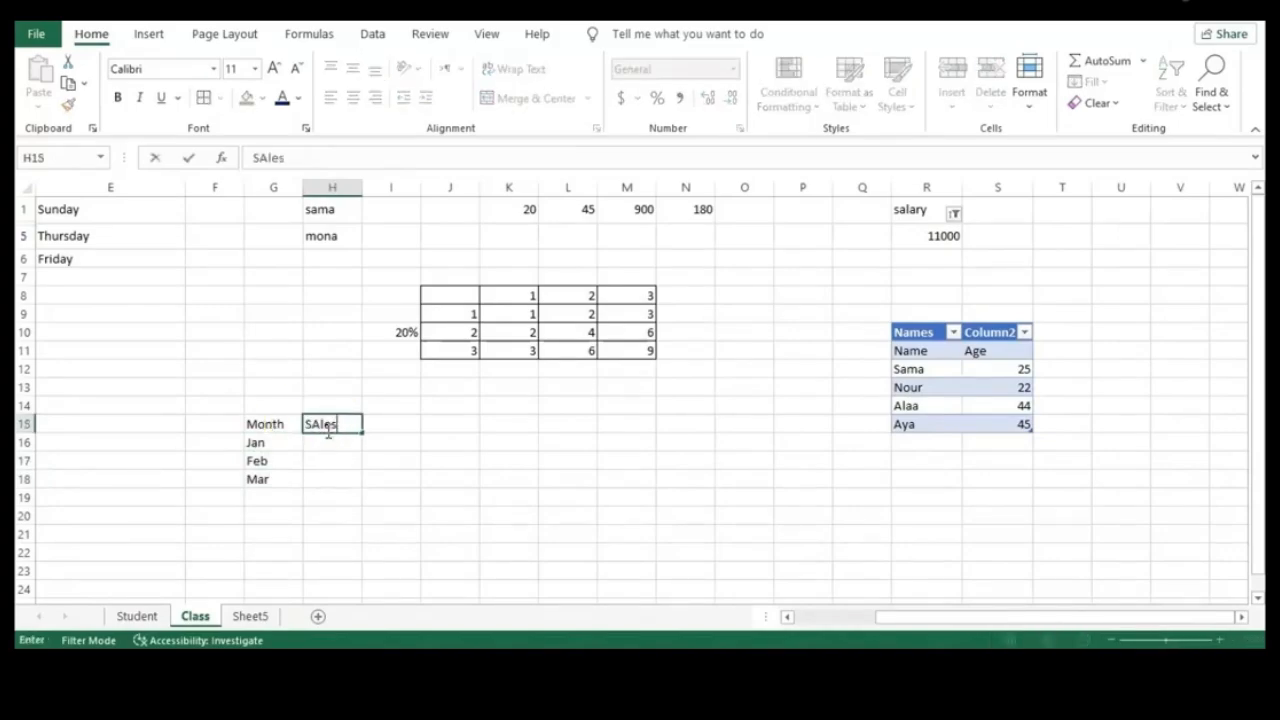
key(Return)
click(360, 444)
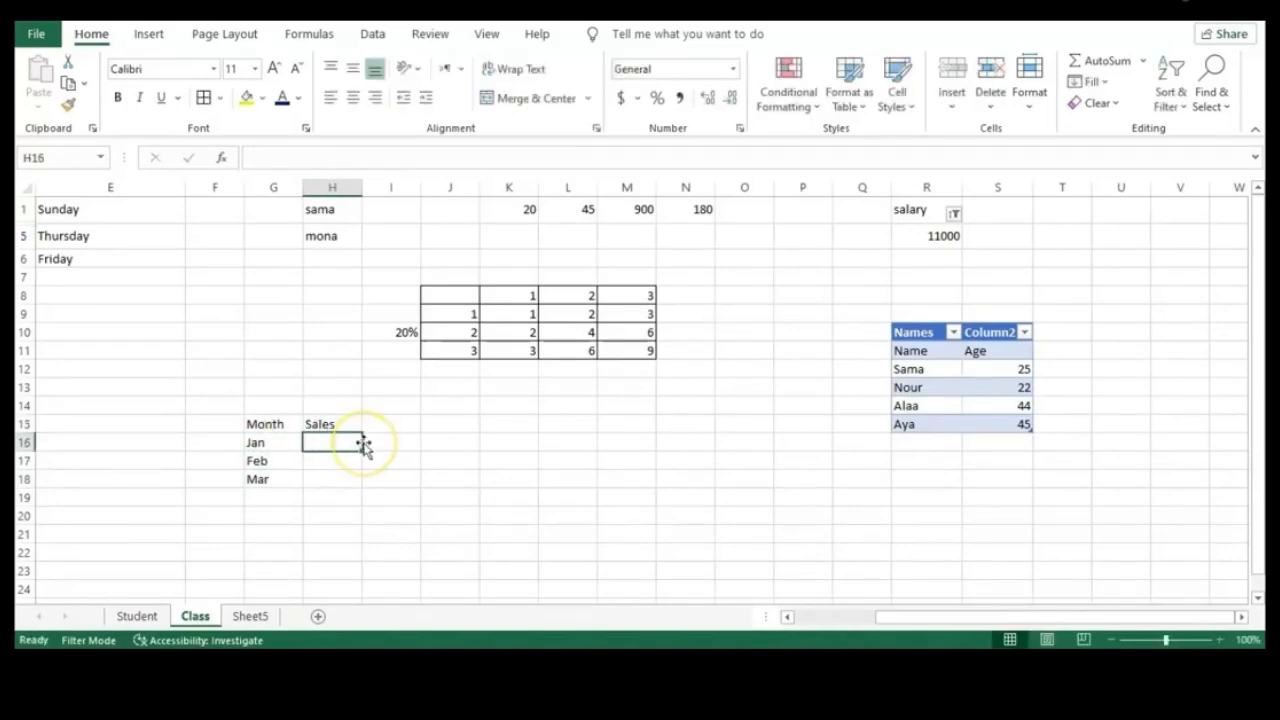
text(1200)
key(Return)
text(200)
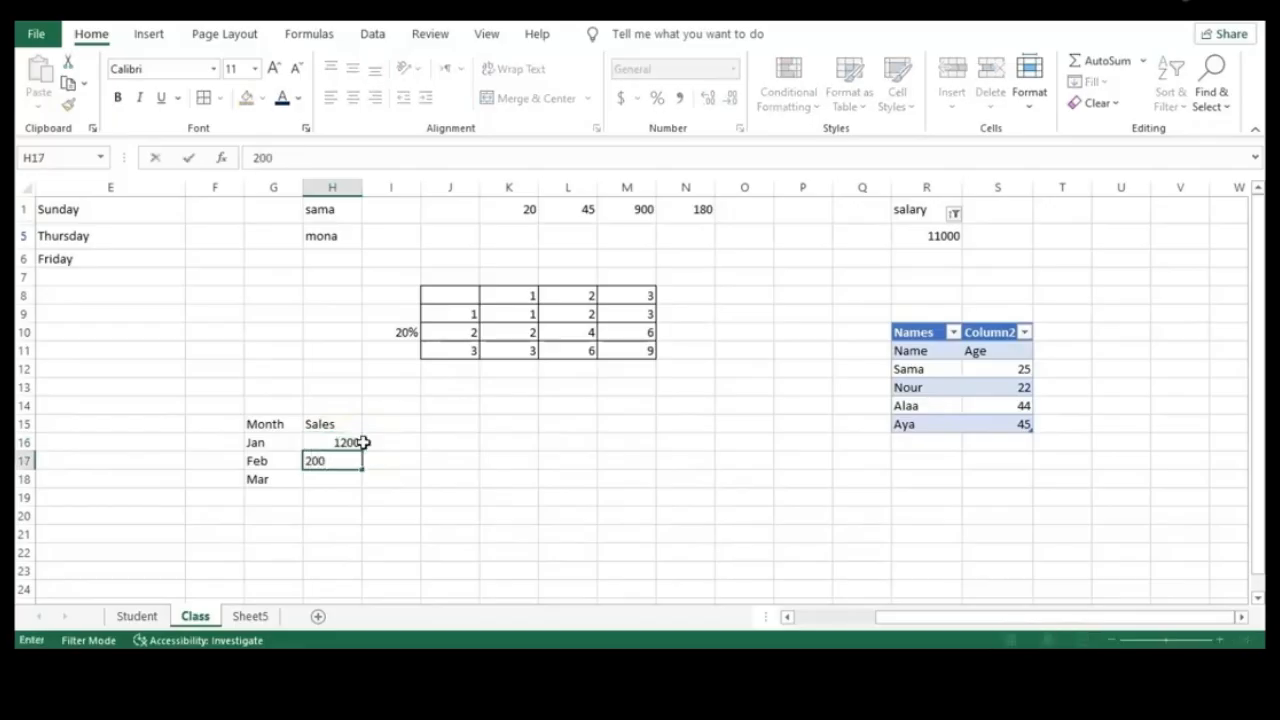
key(Return)
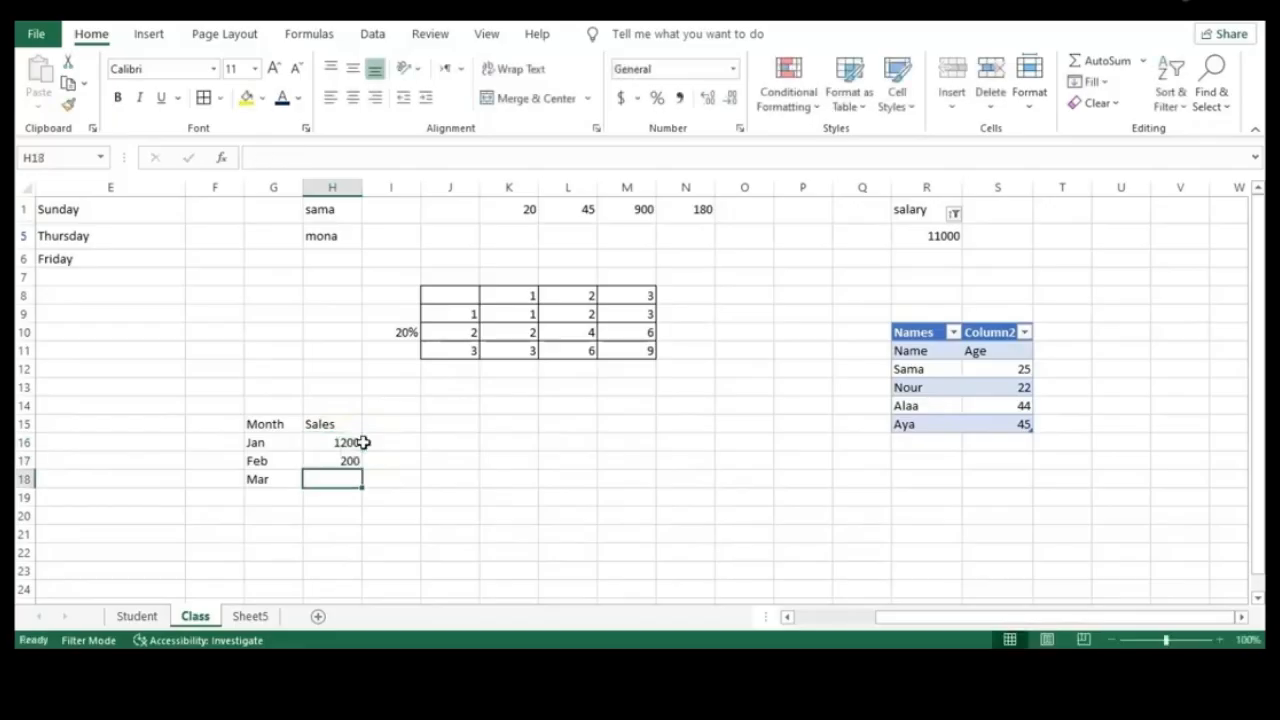
text(3300)
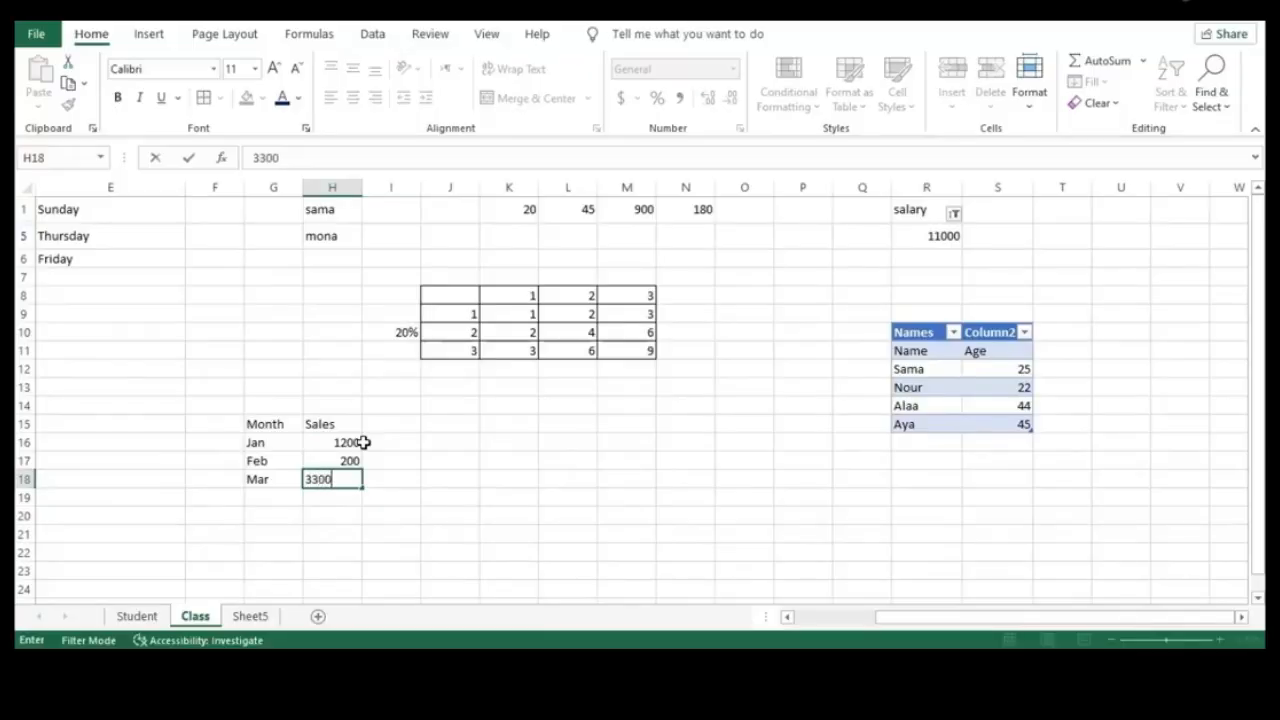
click(394, 480)
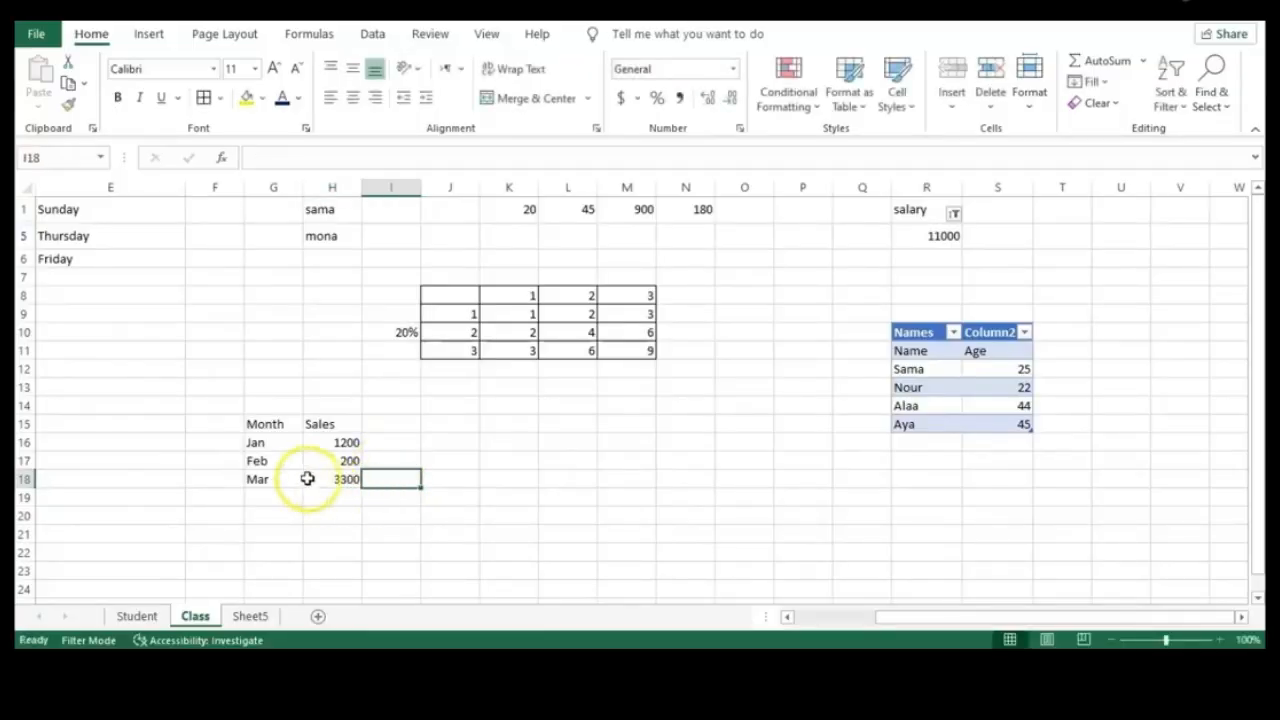
Chart the Jan–Mar sales in G16:H18 as a Clustered Column chart via All Charts
drag(250, 440, 355, 478)
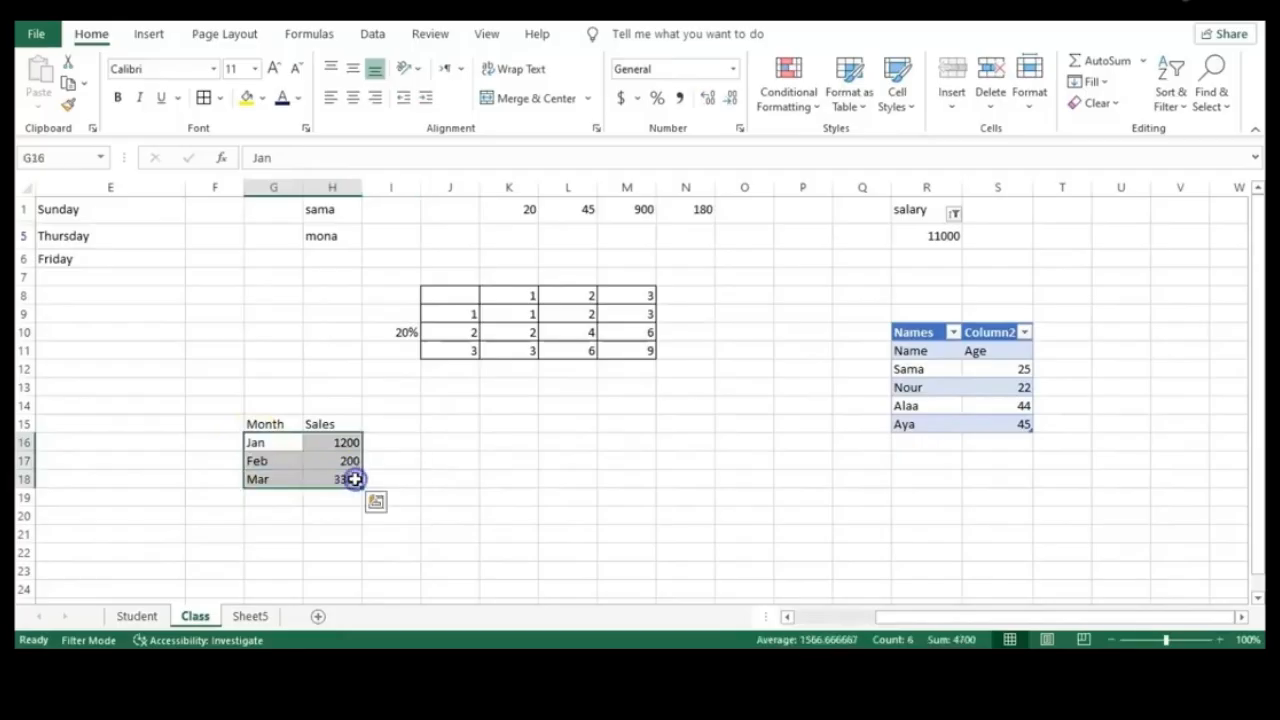
click(152, 35)
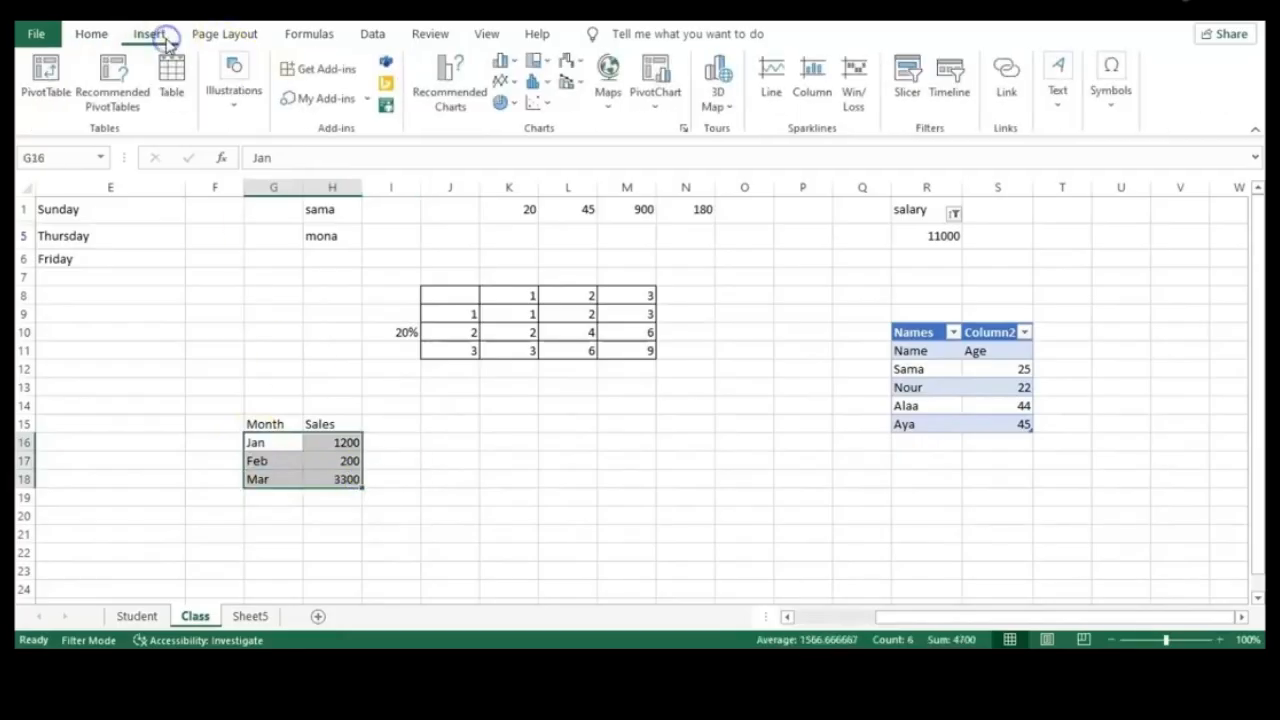
click(684, 131)
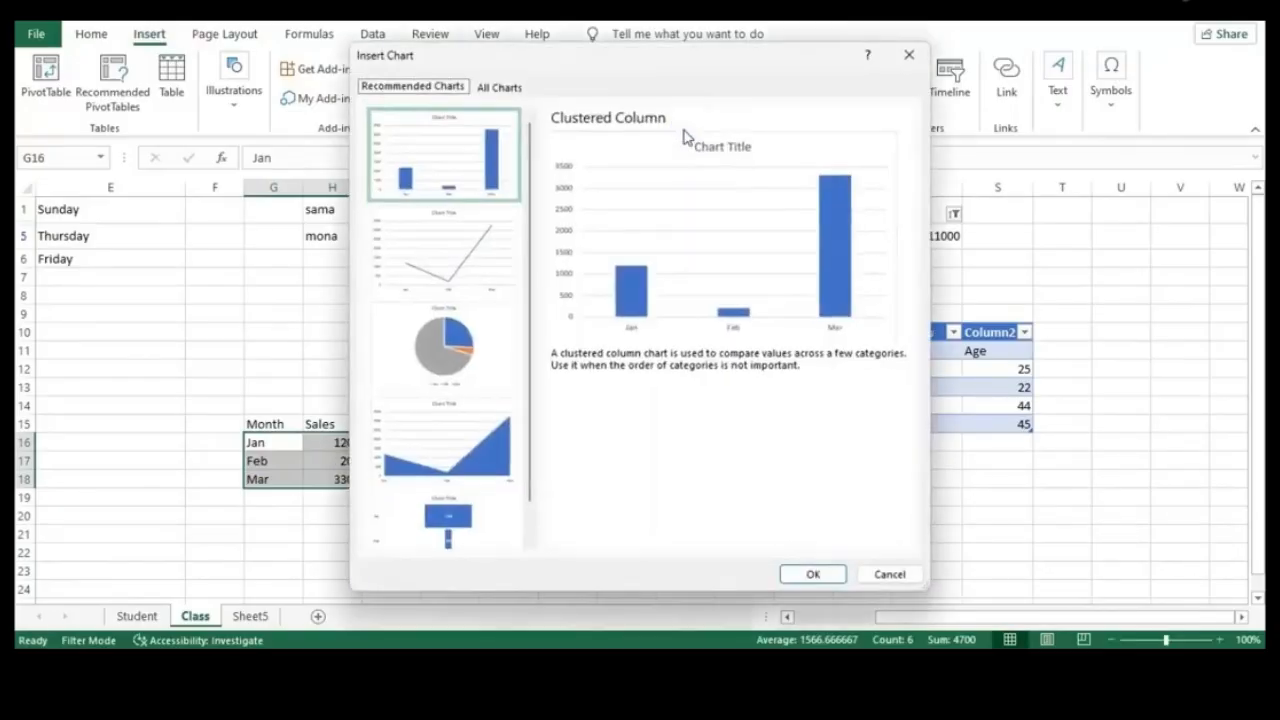
click(500, 88)
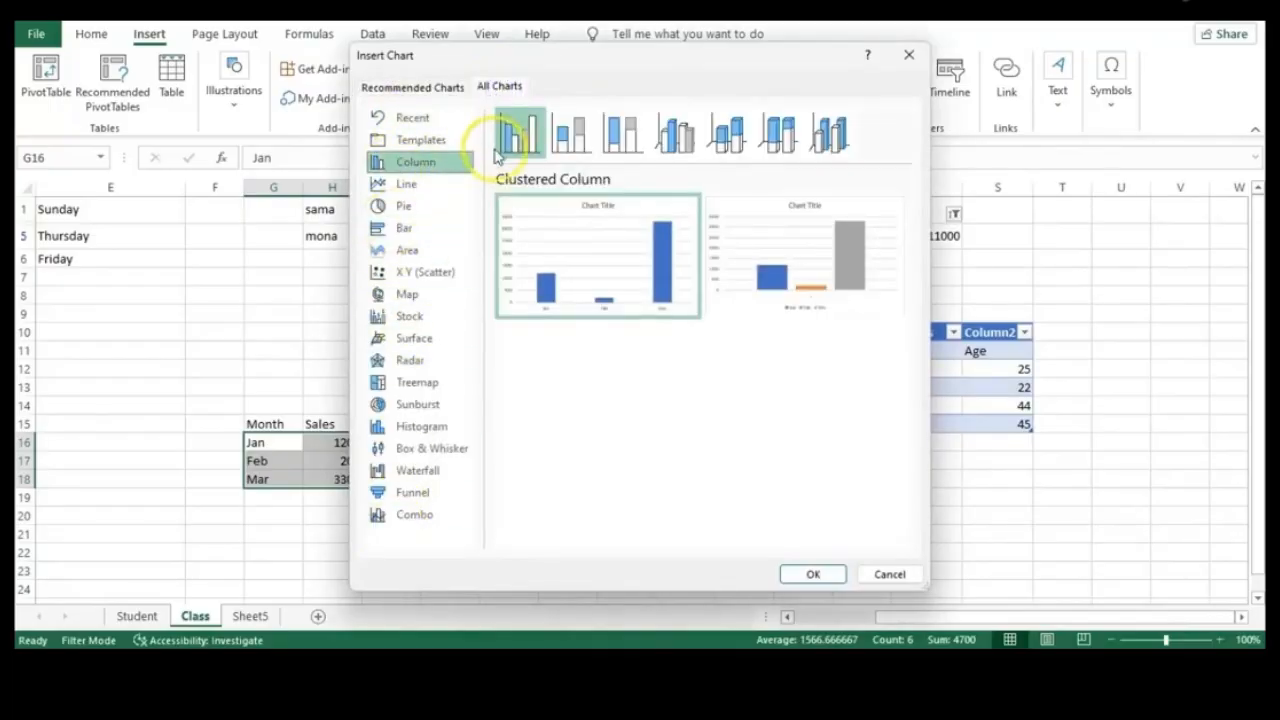
mouse_move(514, 197)
click(810, 575)
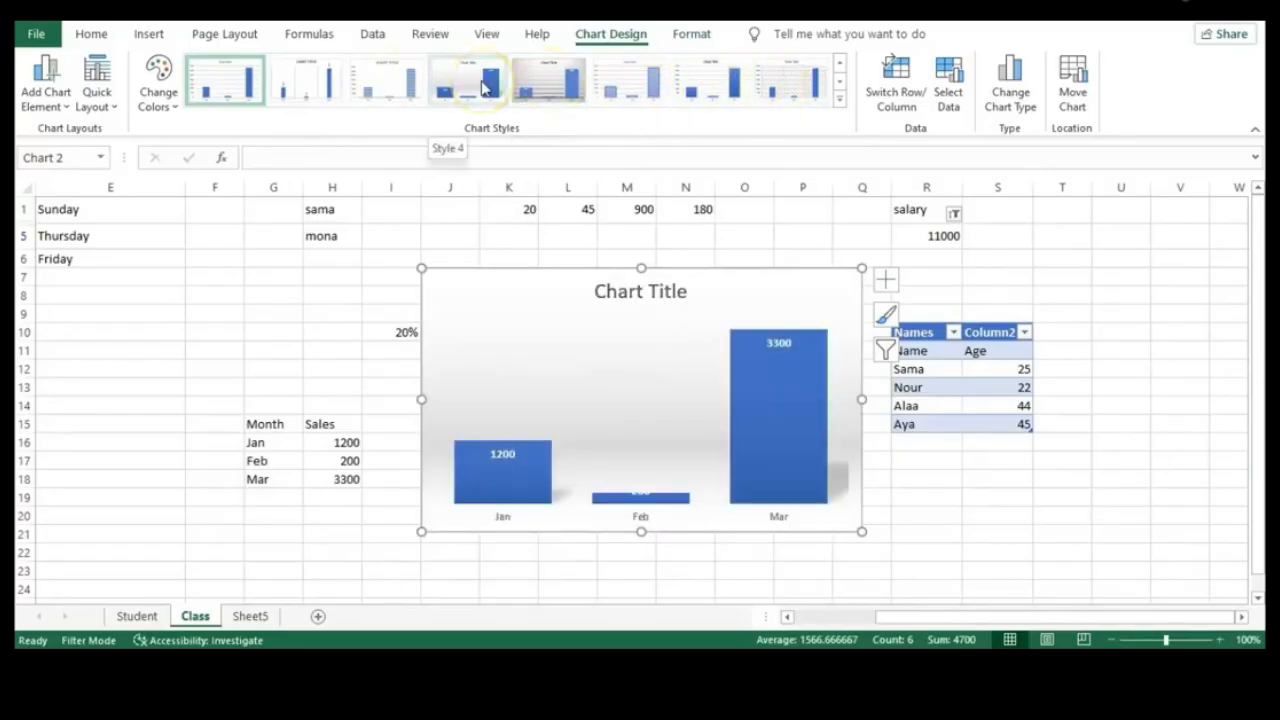
Apply chart Style 4, then the dark Style 13, leaving the data source unchanged
click(486, 88)
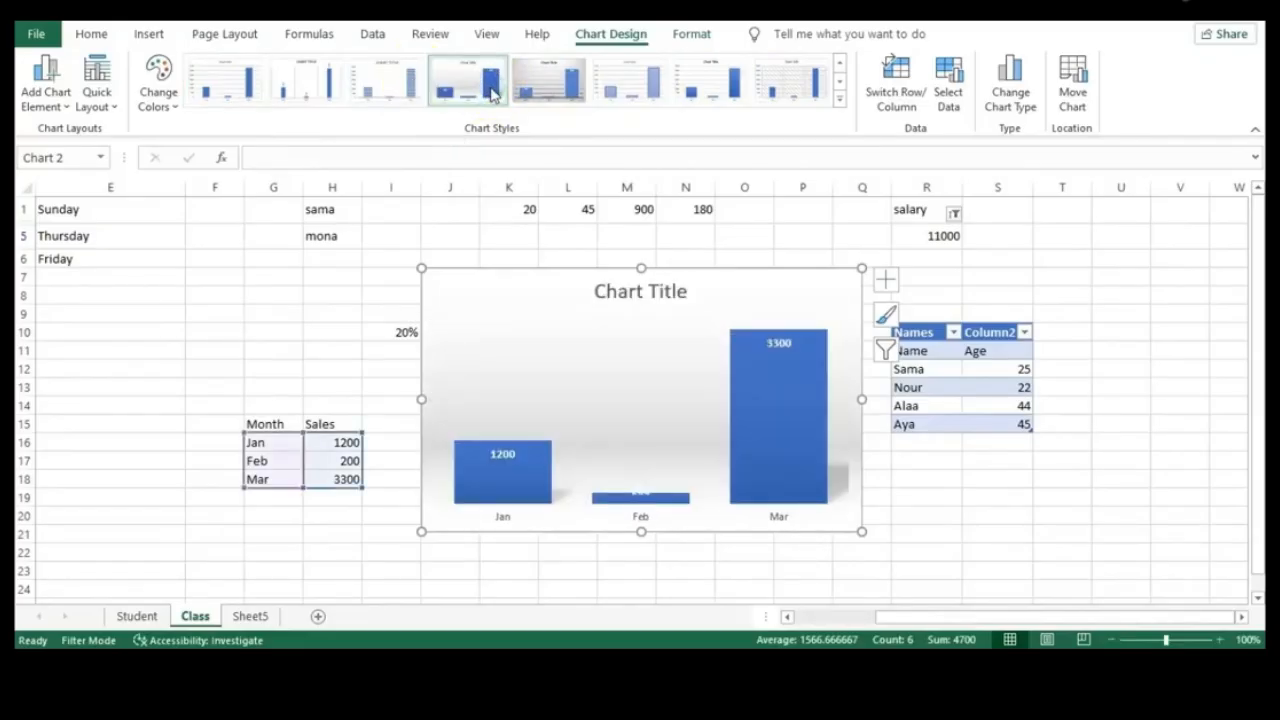
click(839, 100)
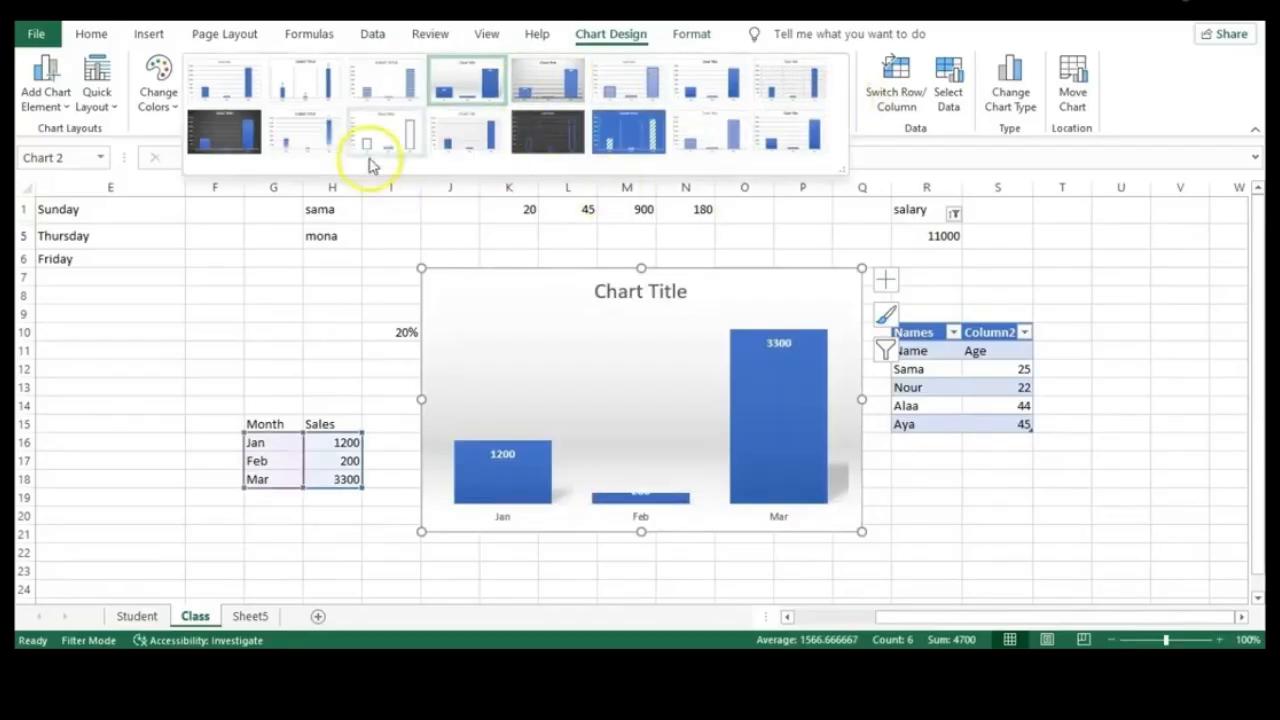
click(549, 132)
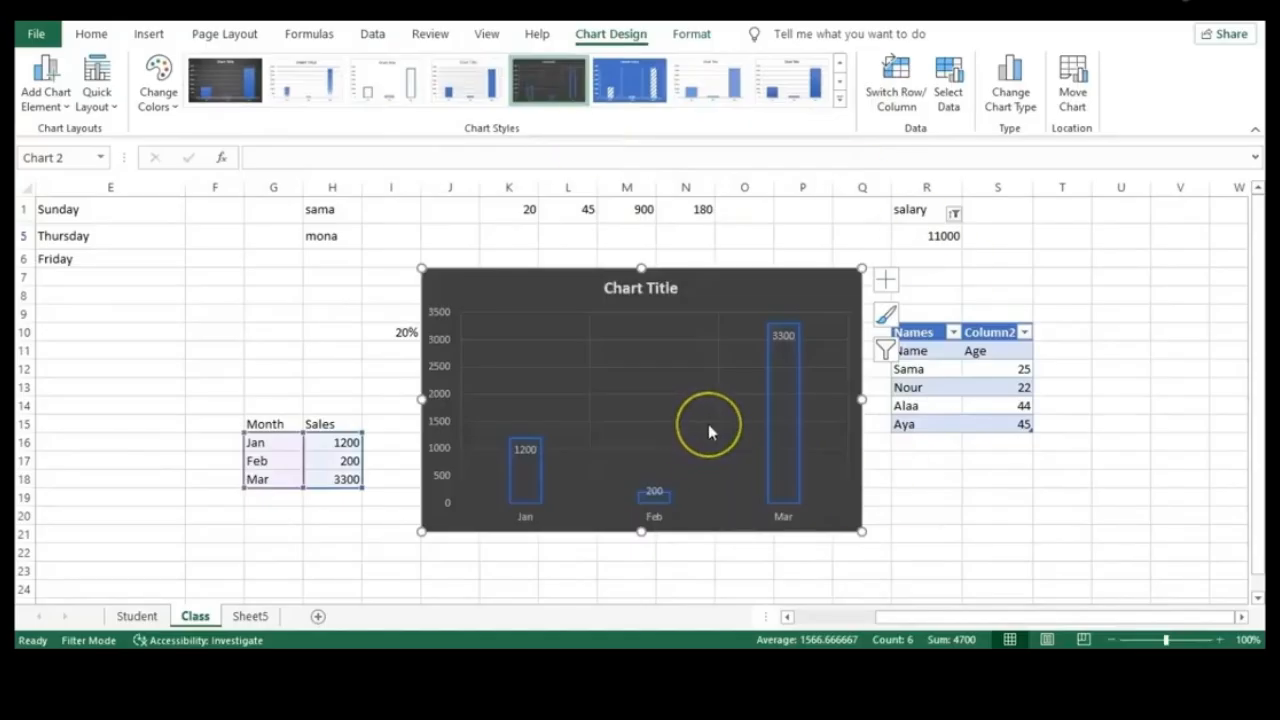
click(948, 90)
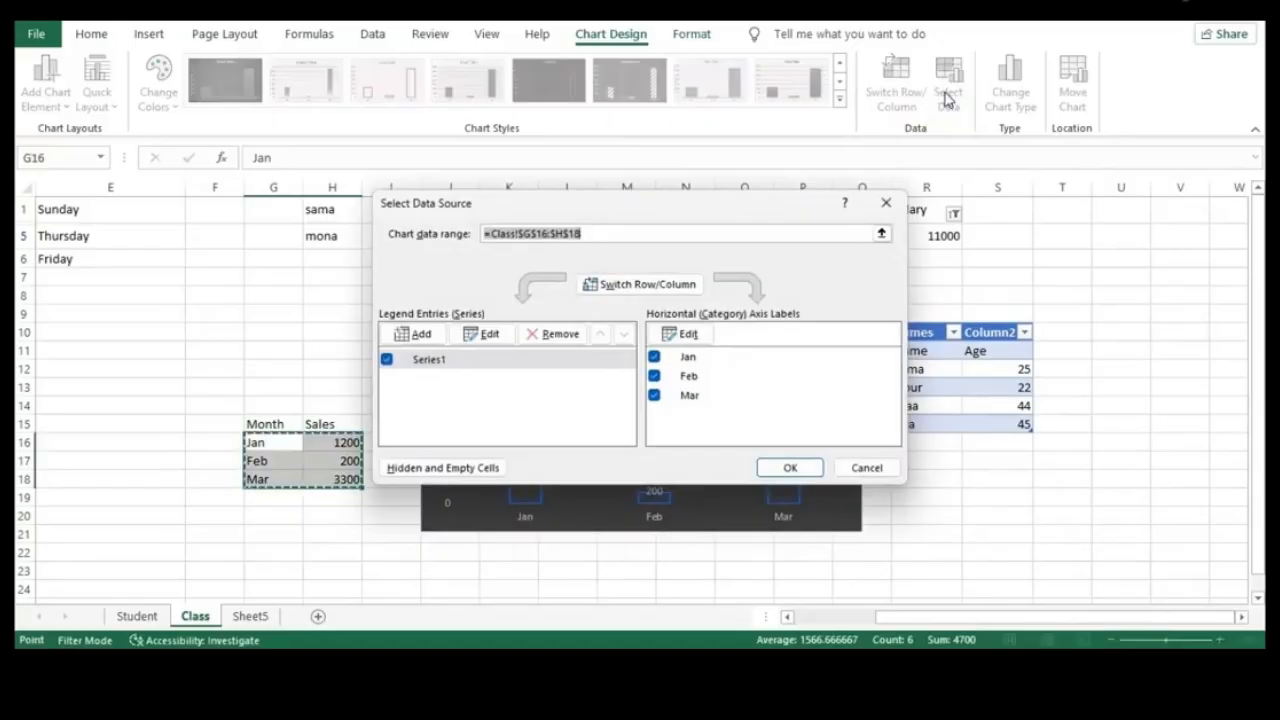
click(867, 468)
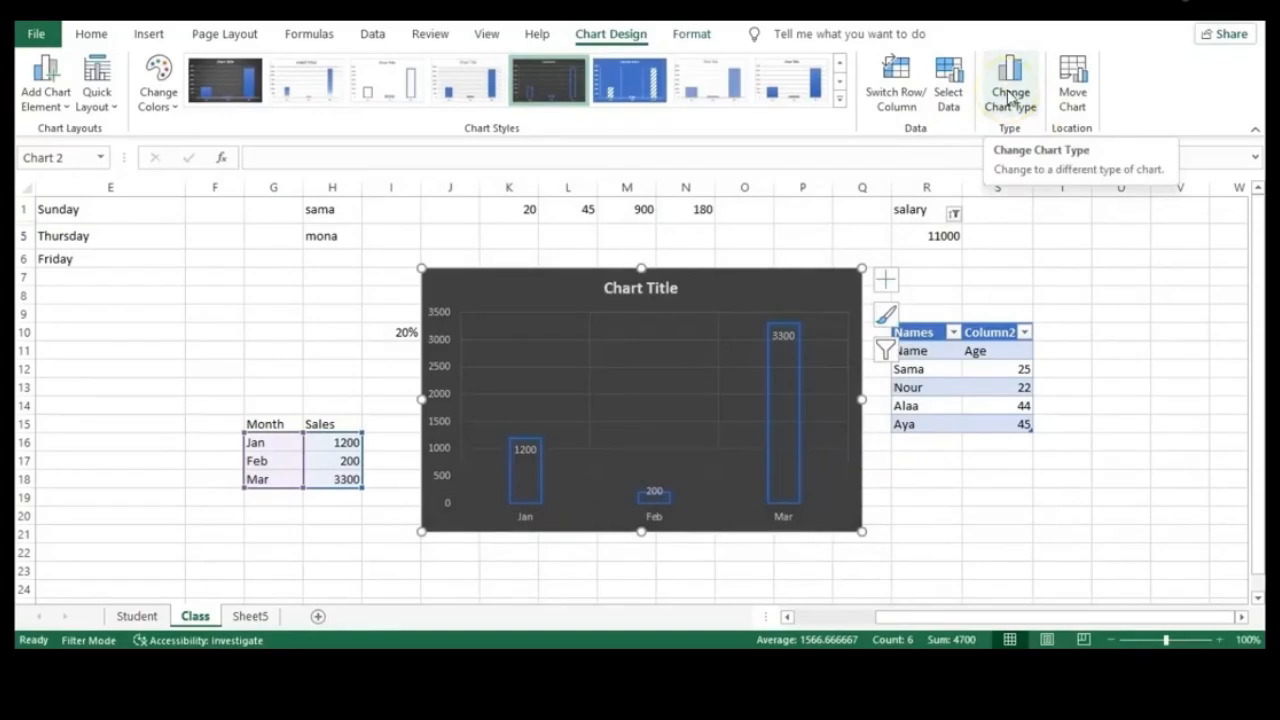
Change the sales column chart's type to Pie
click(1011, 97)
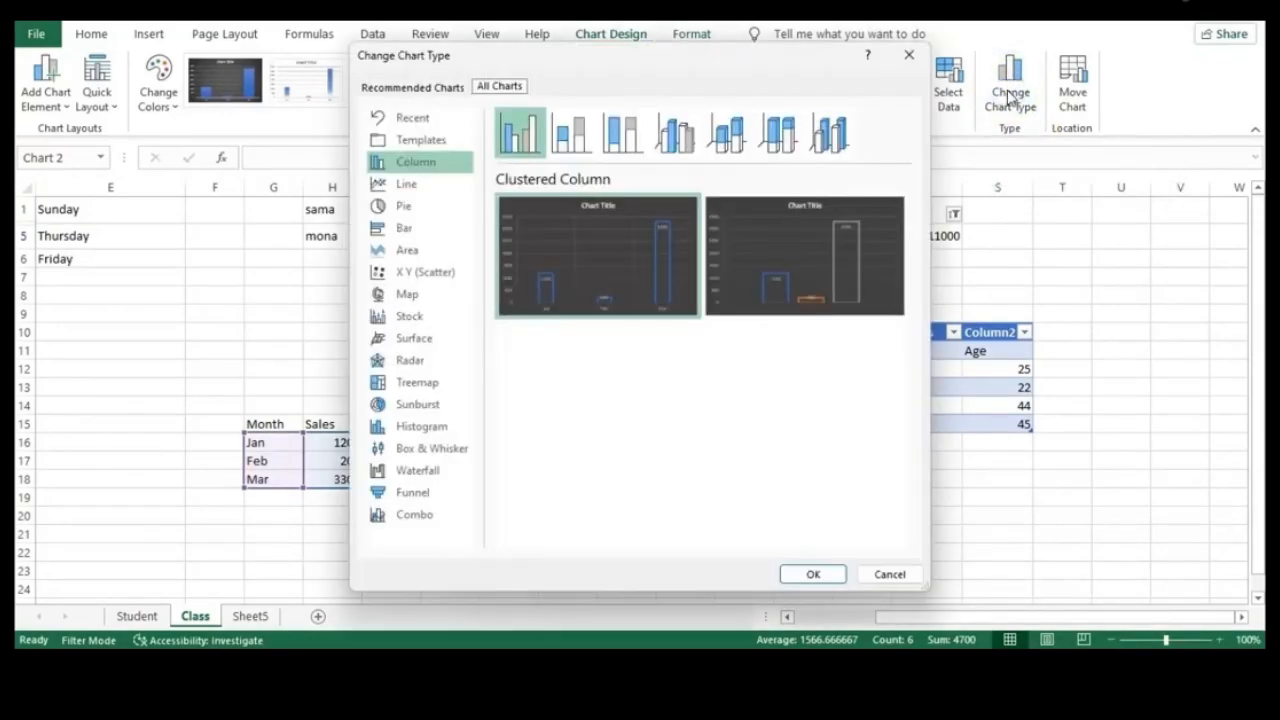
click(403, 207)
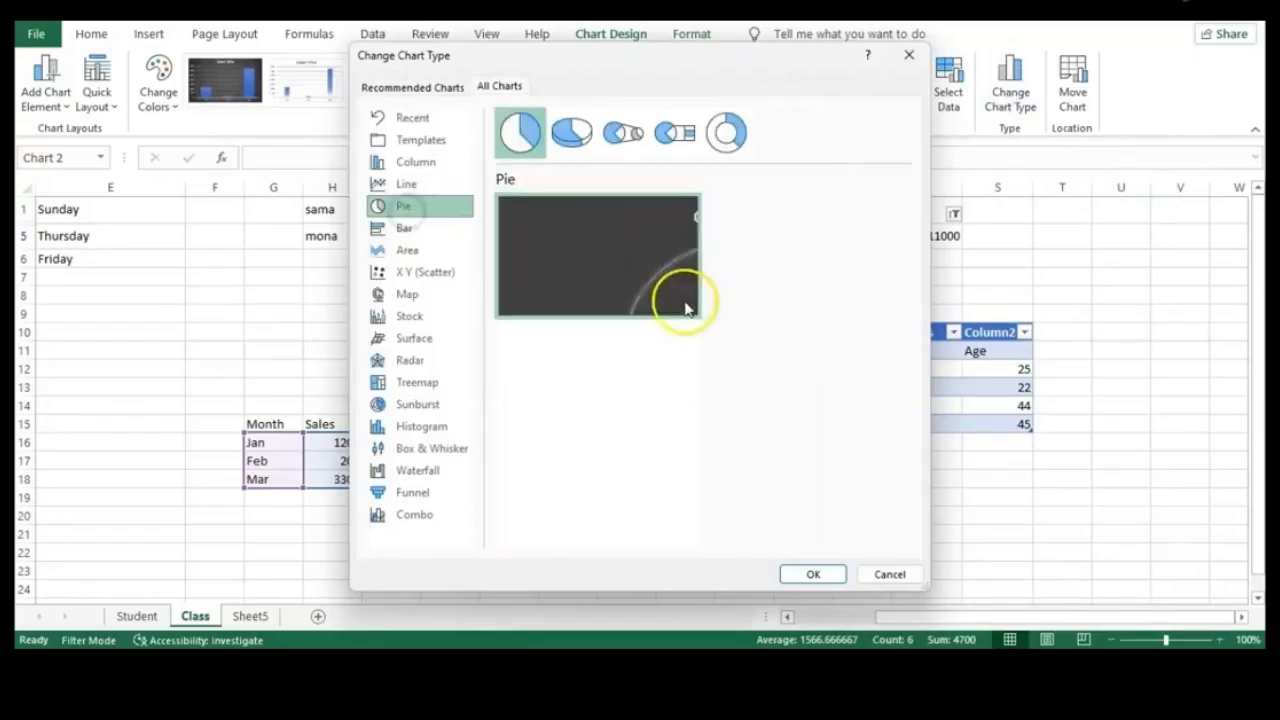
click(800, 574)
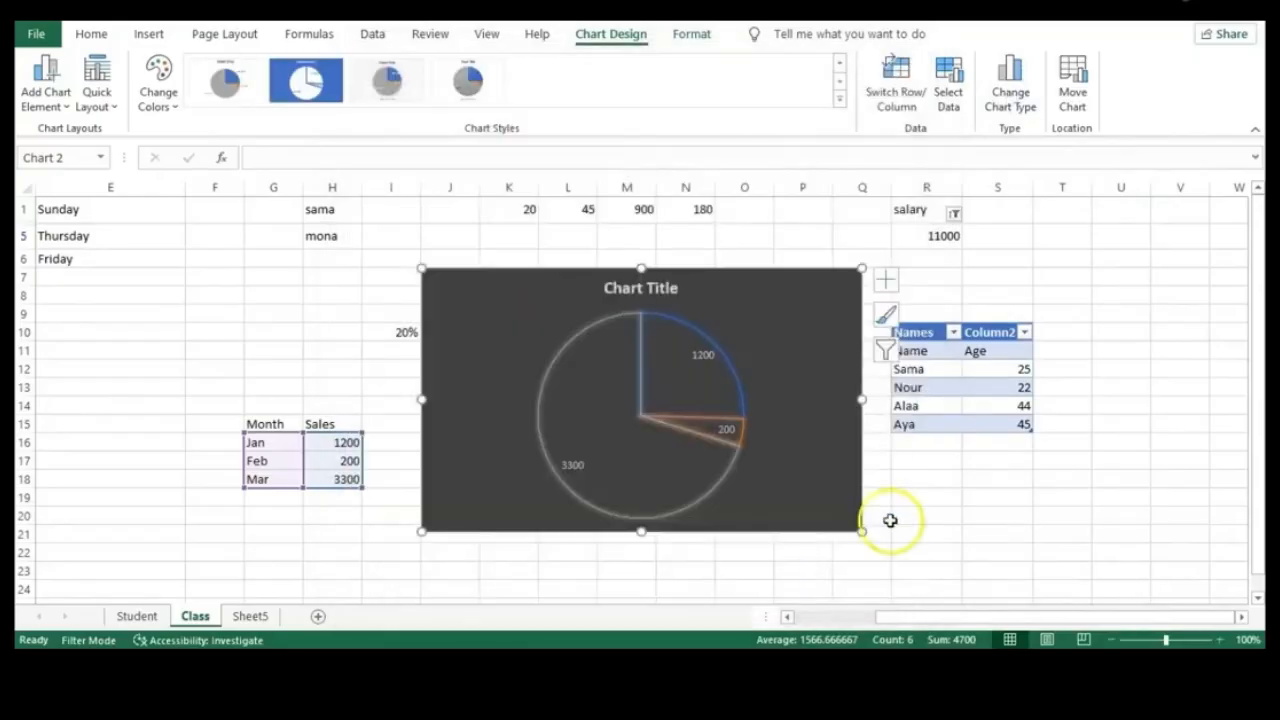
Keep the chart as an object on the Class sheet using Move Chart
click(1072, 97)
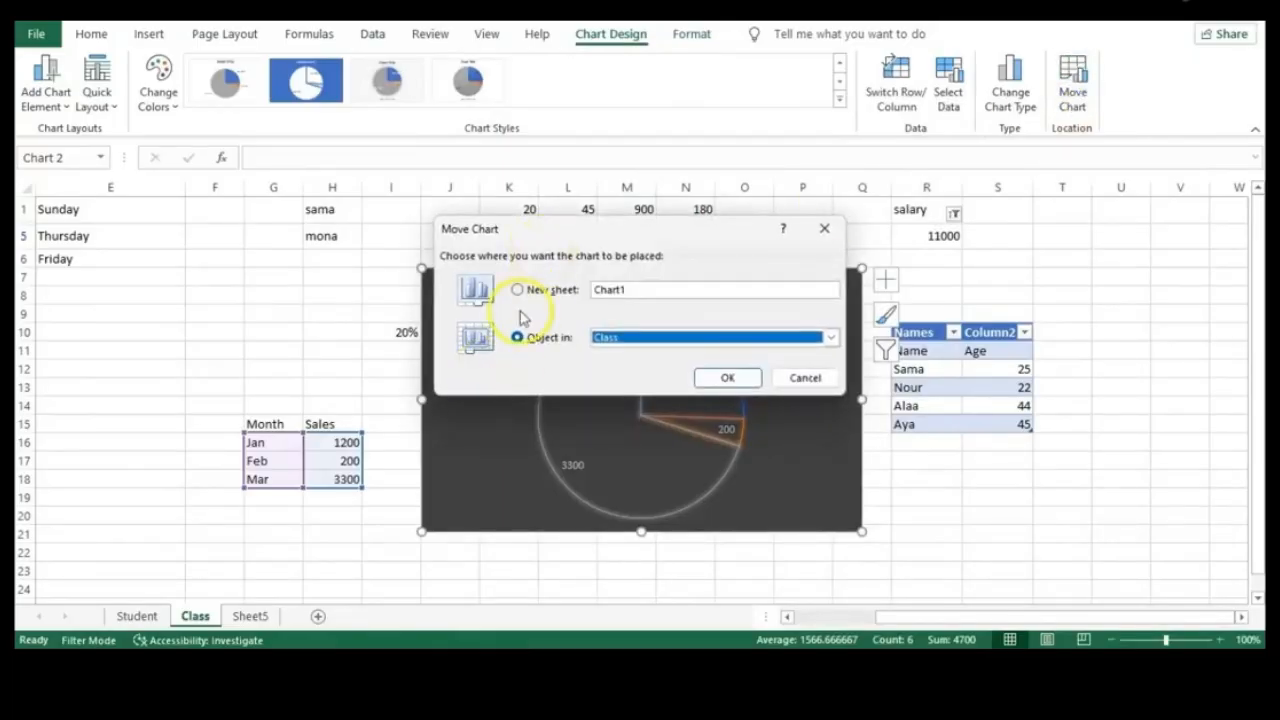
click(831, 338)
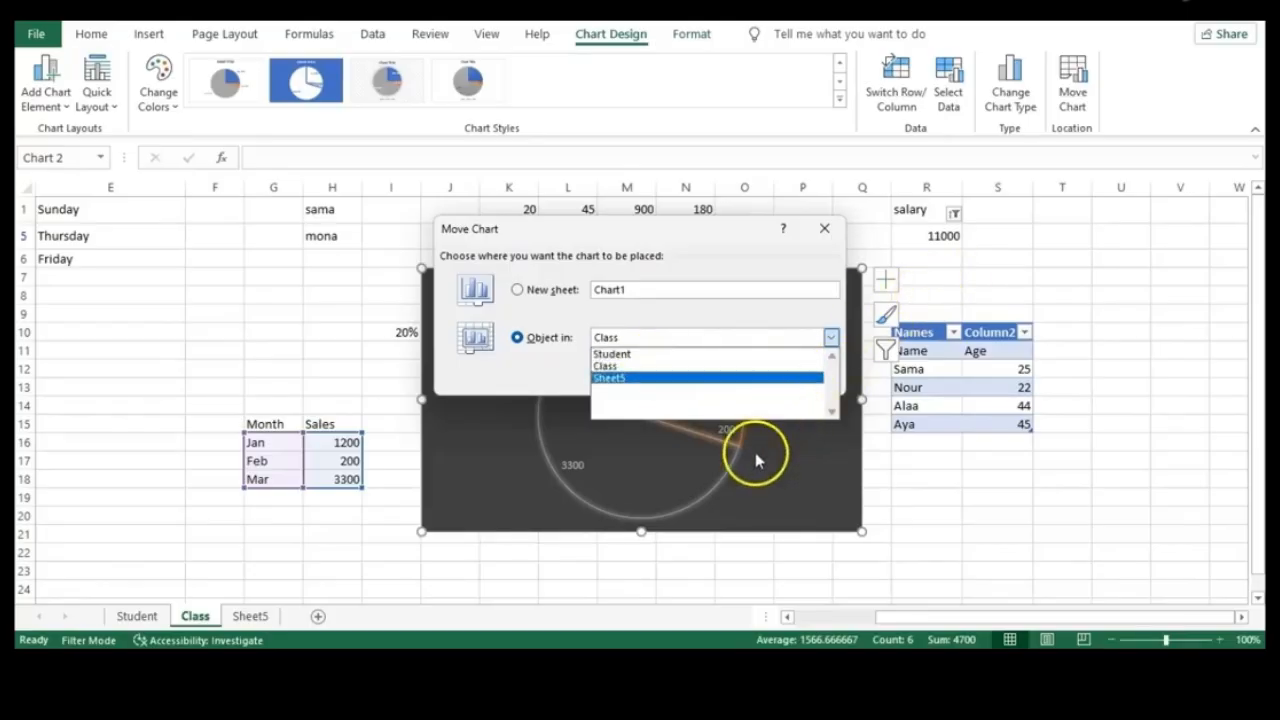
click(663, 366)
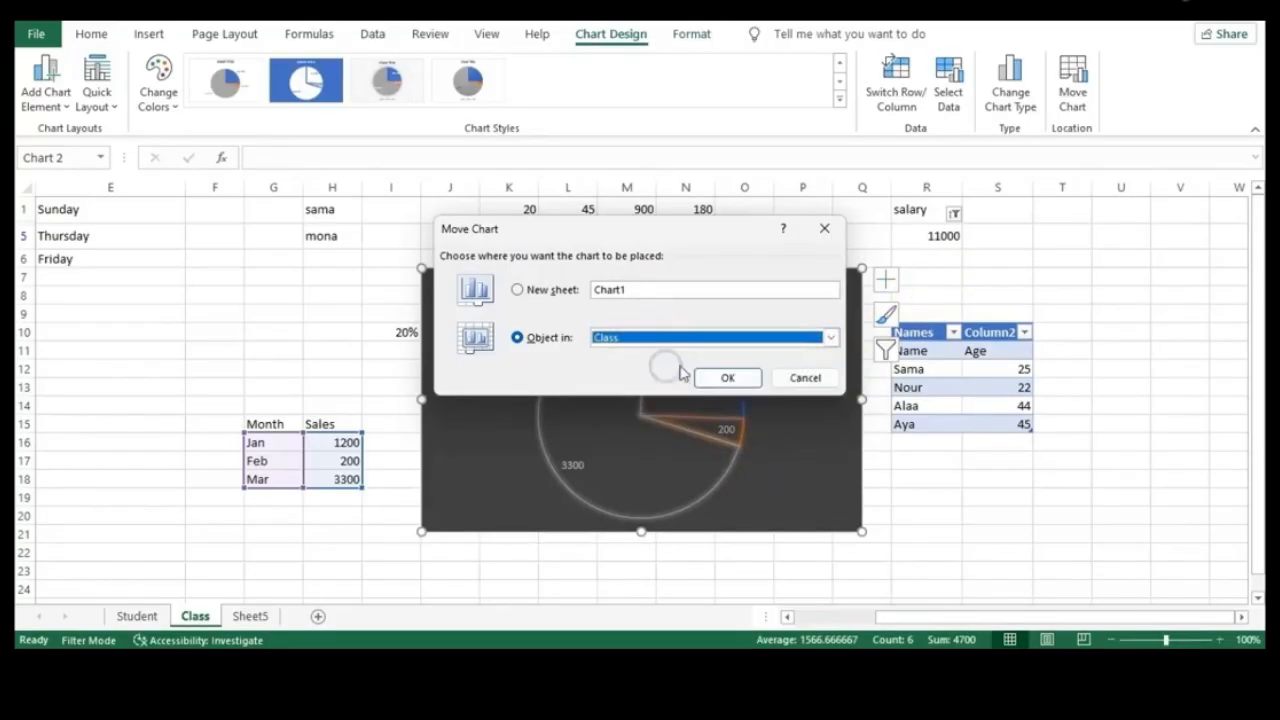
click(805, 376)
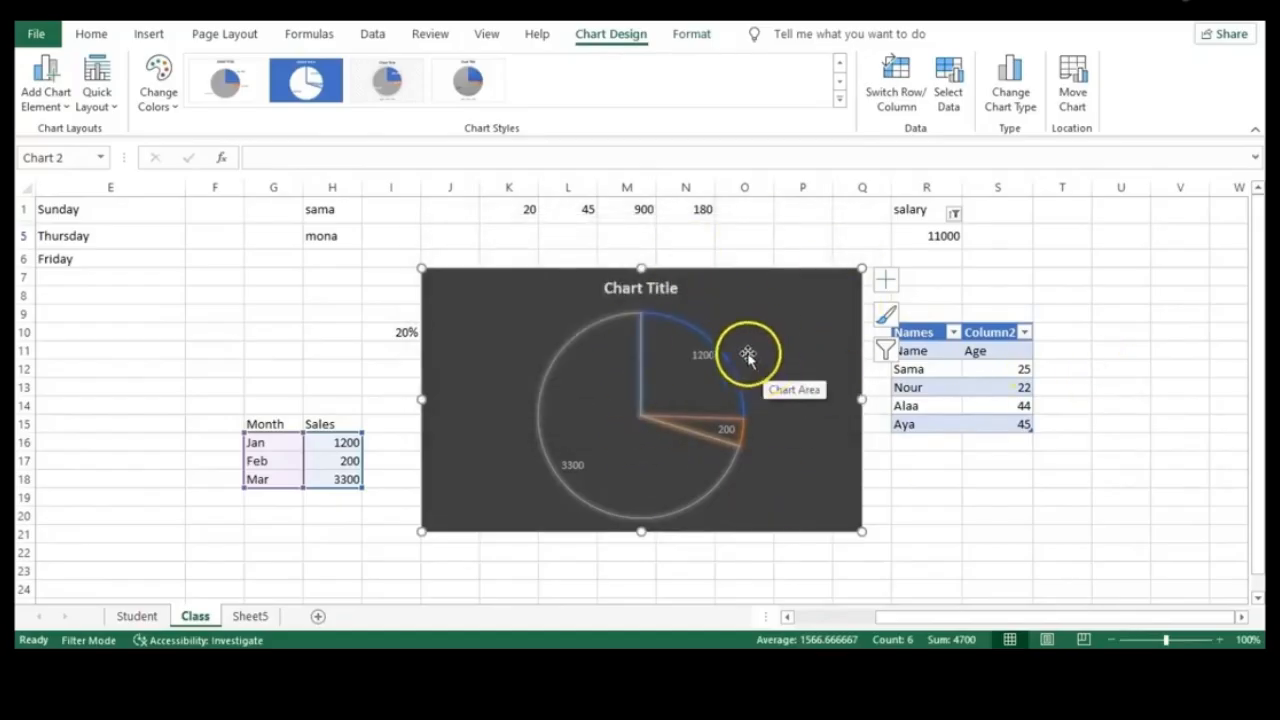
Replace the chart title with Sales Per Month
double_click(657, 288)
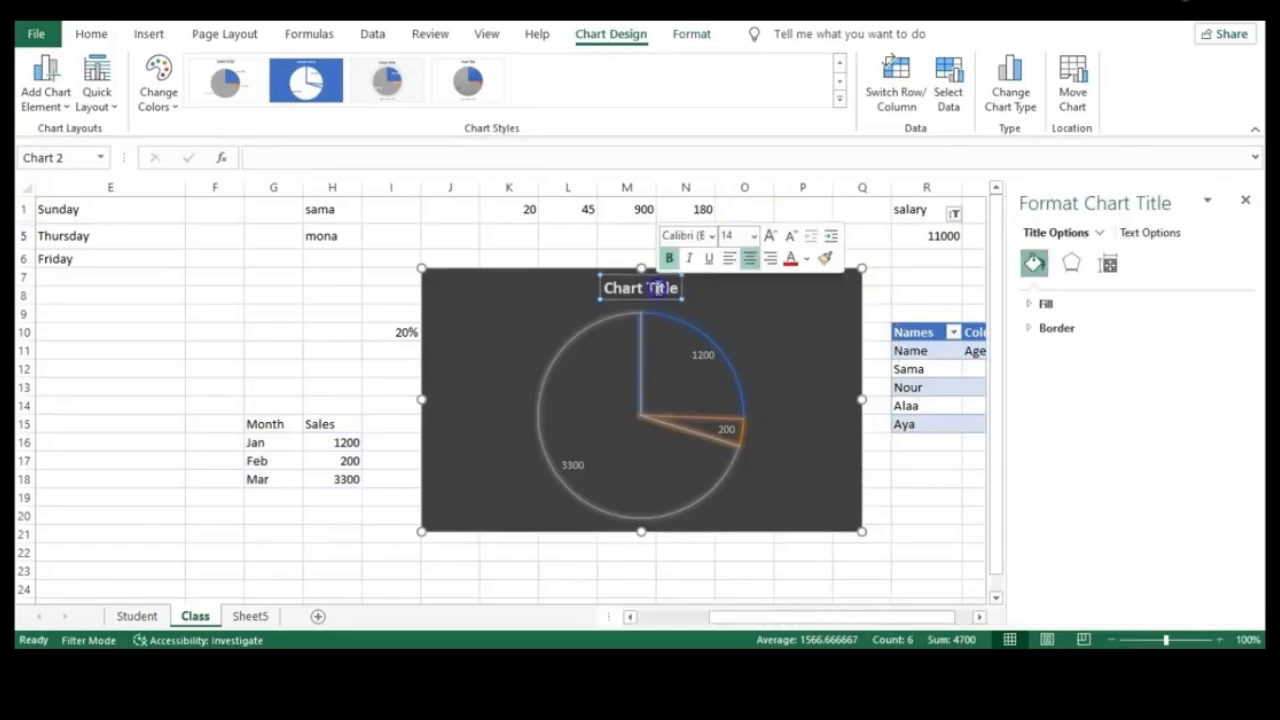
triple_click(658, 288)
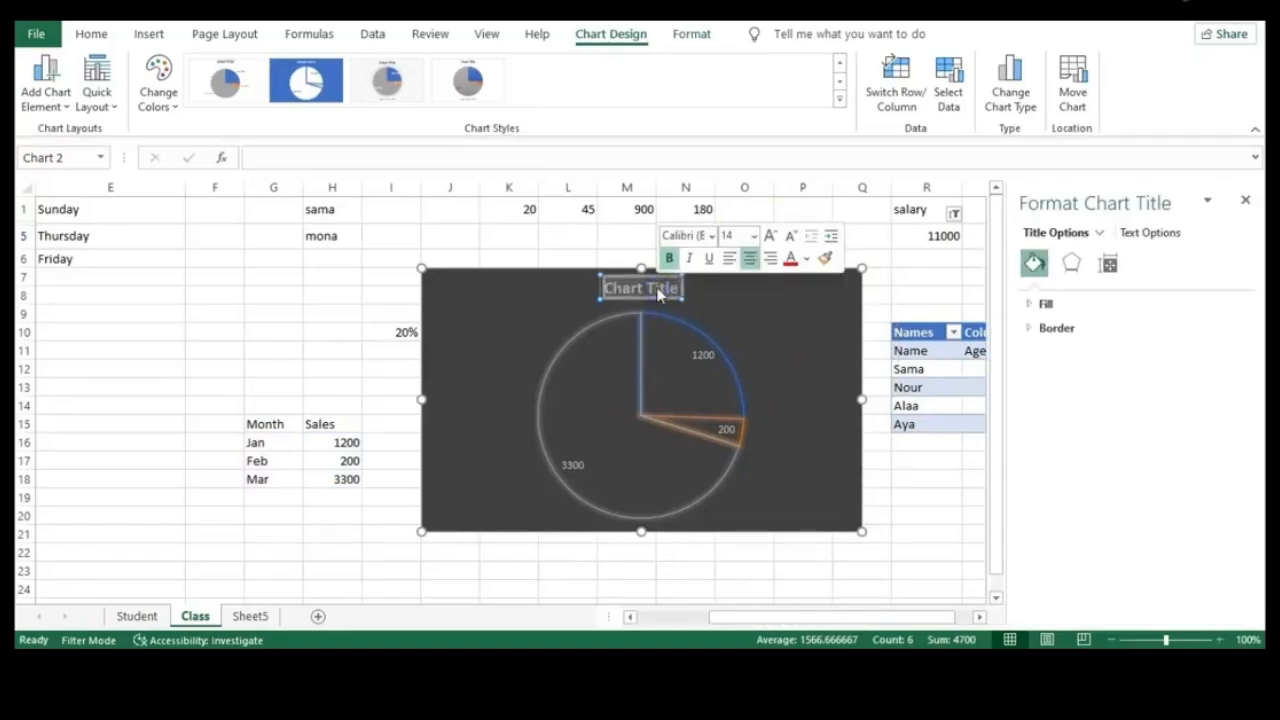
text(Sales)
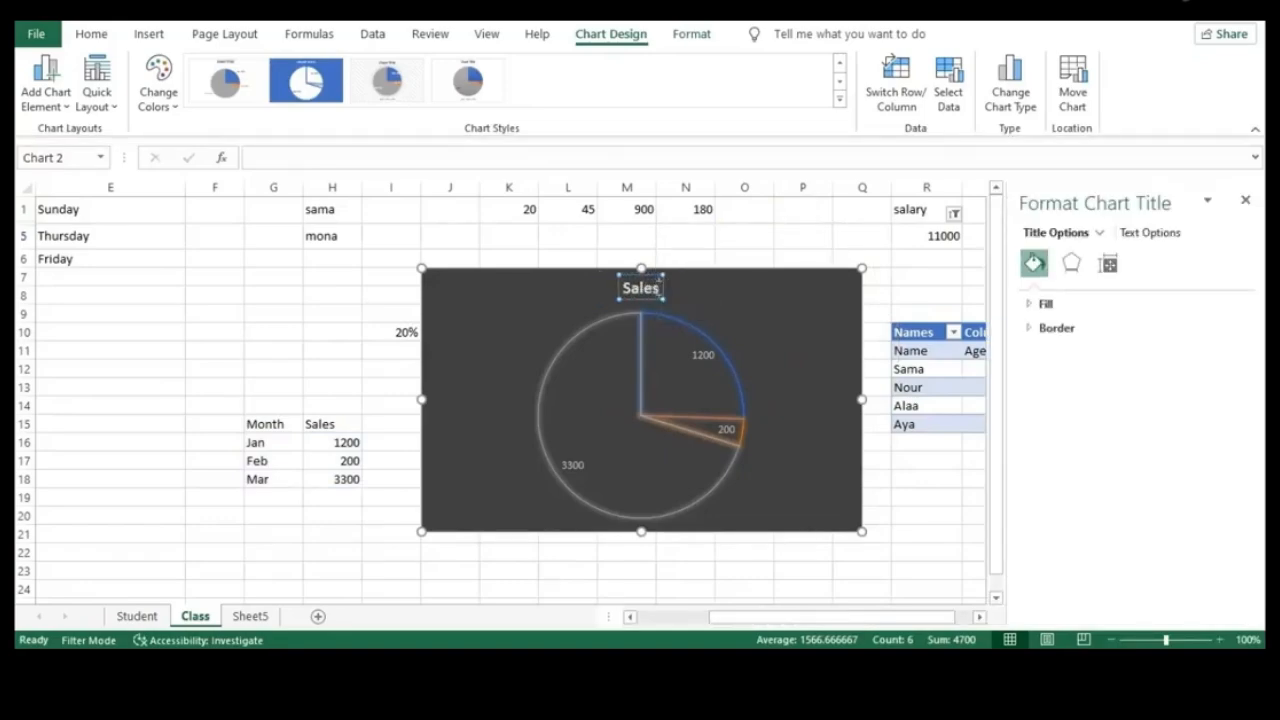
text( Per)
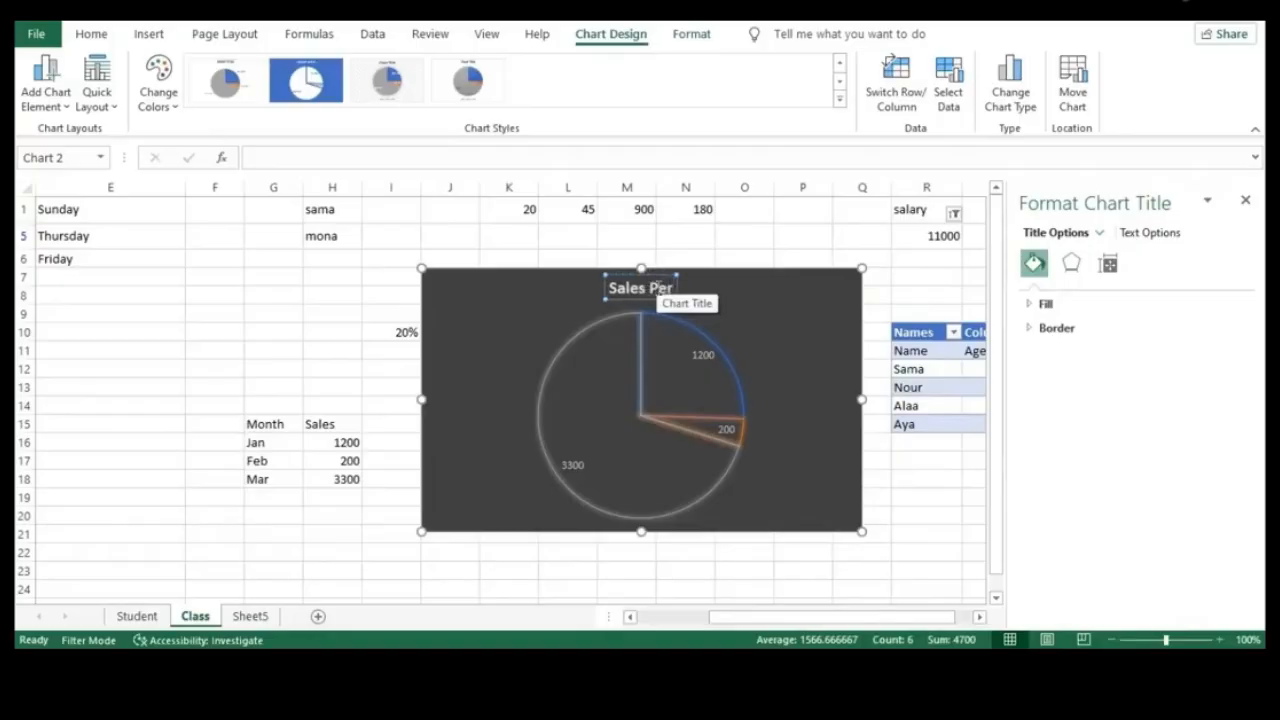
text( Month)
click(778, 292)
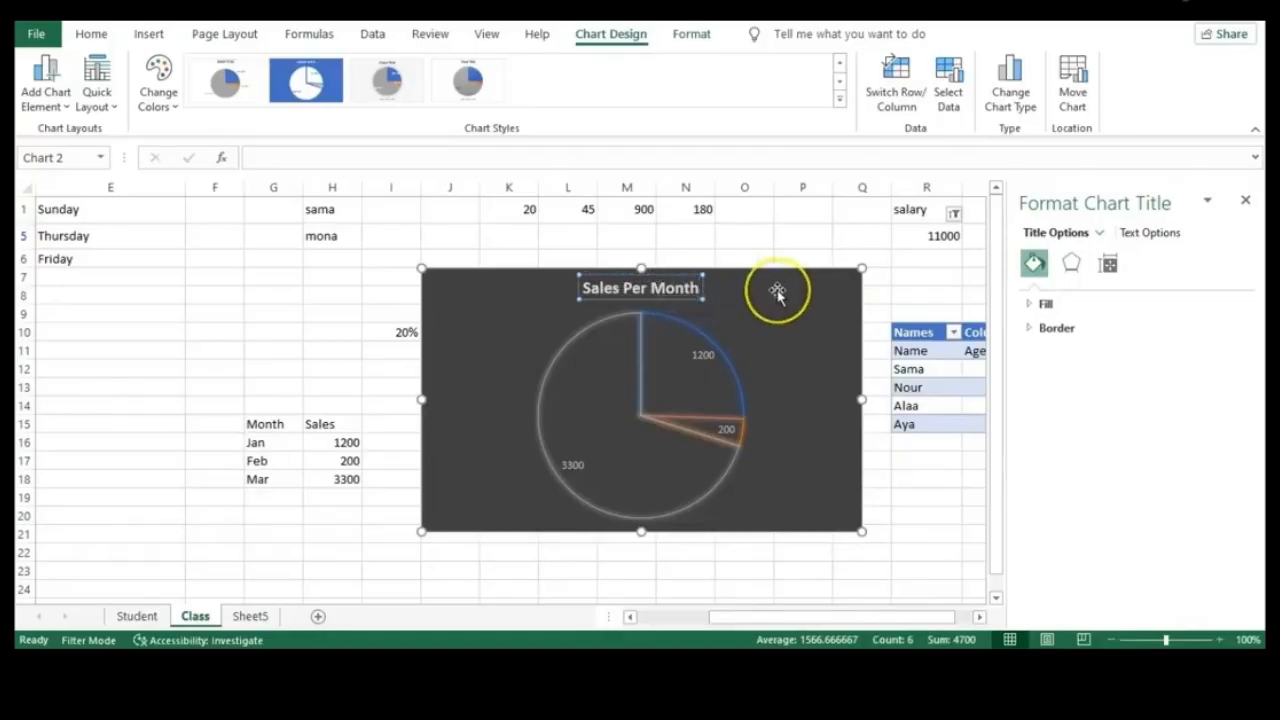
click(776, 290)
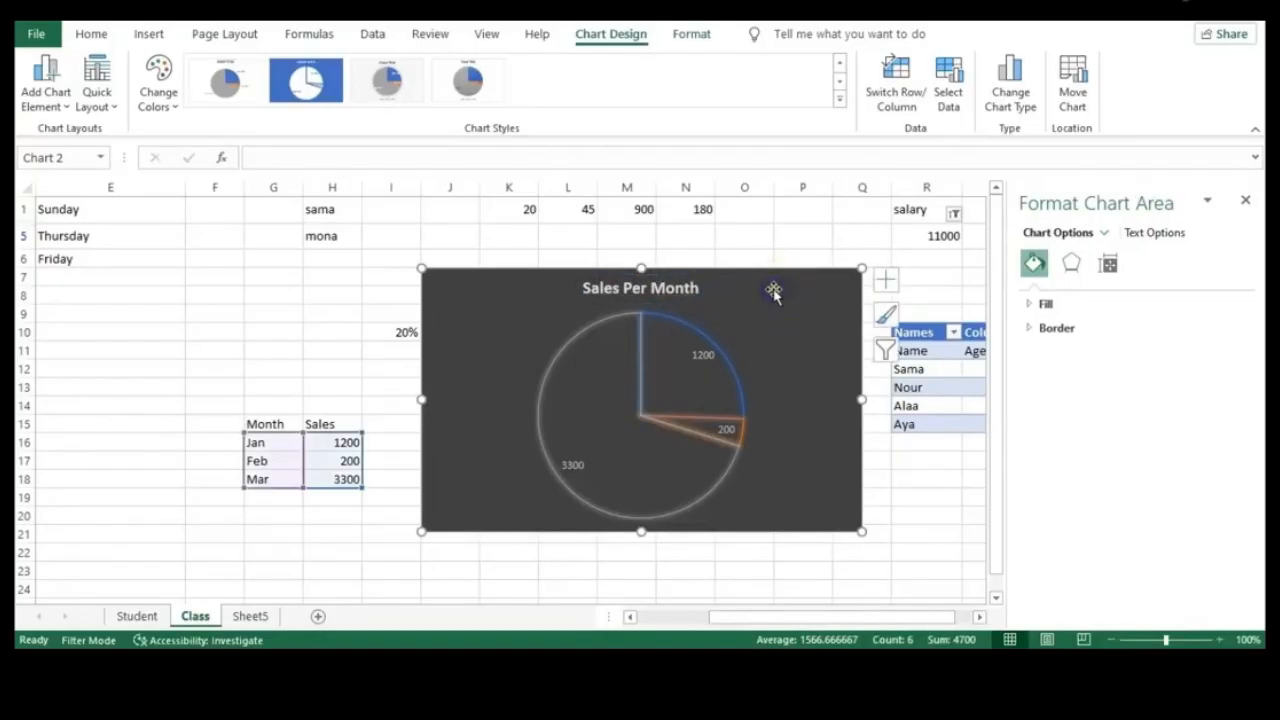
Format the word Per in the title as red italic, not bold
double_click(640, 294)
triple_click(640, 295)
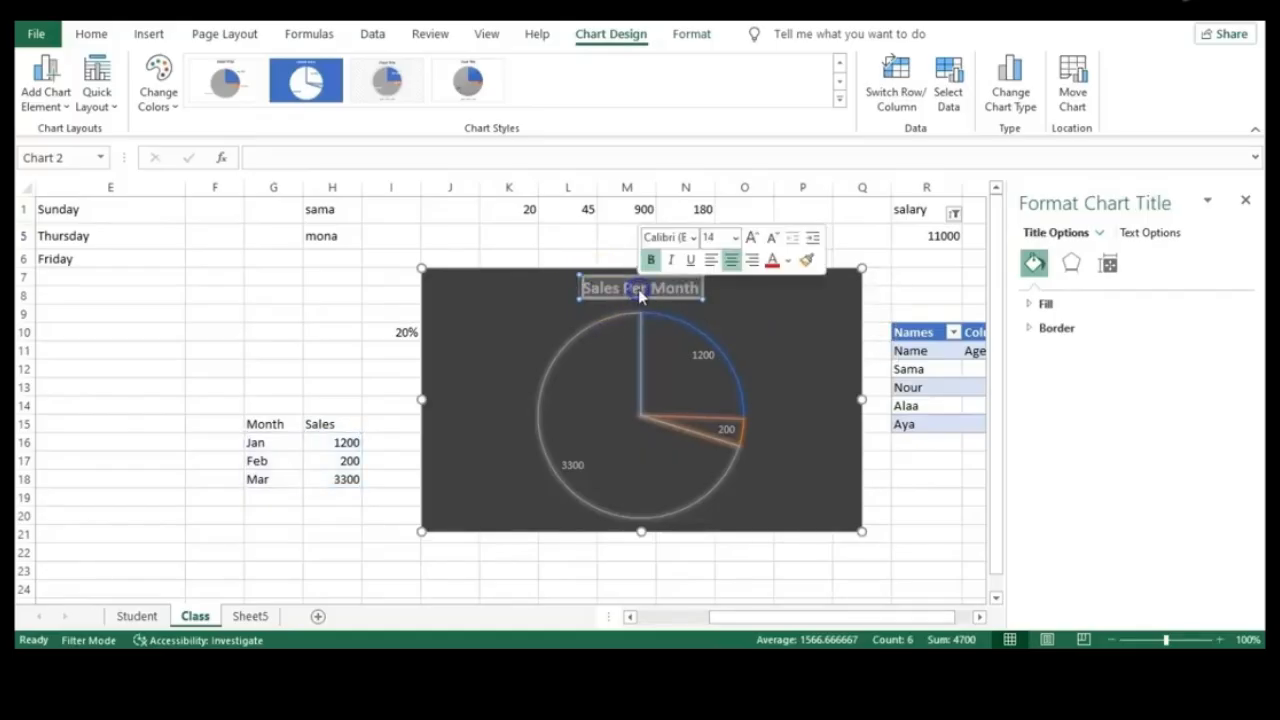
double_click(640, 294)
click(650, 260)
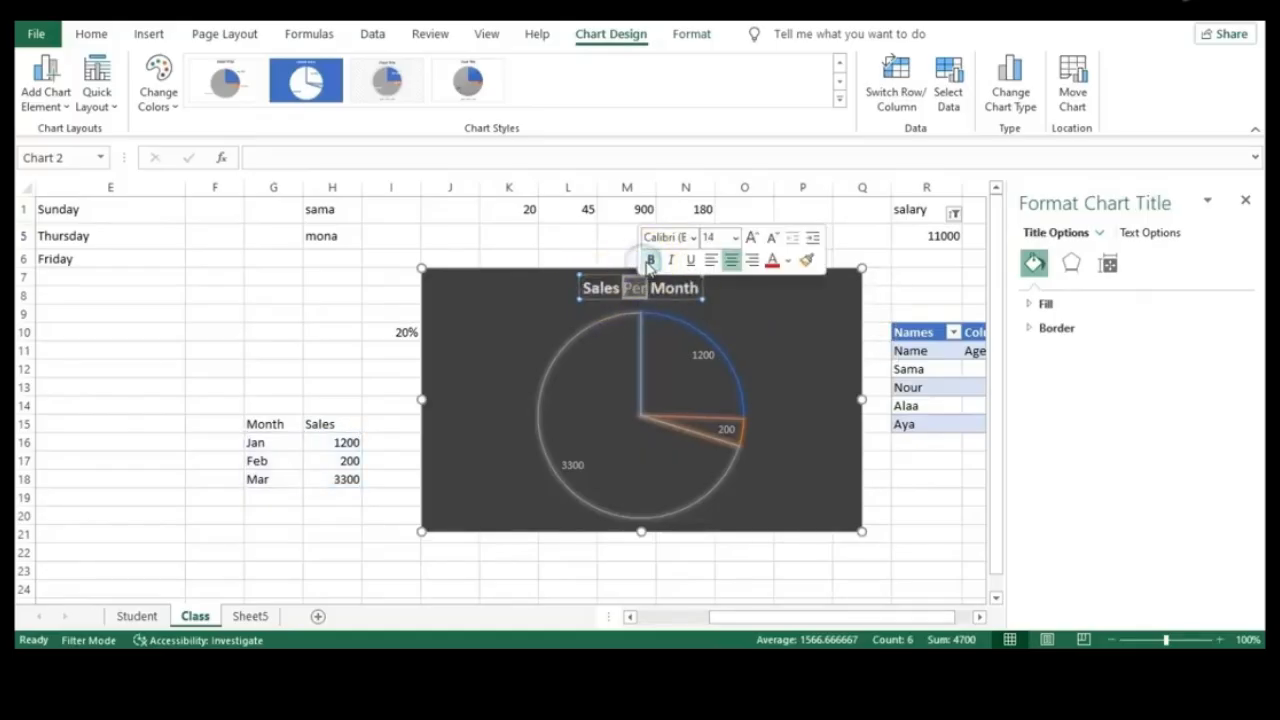
click(670, 260)
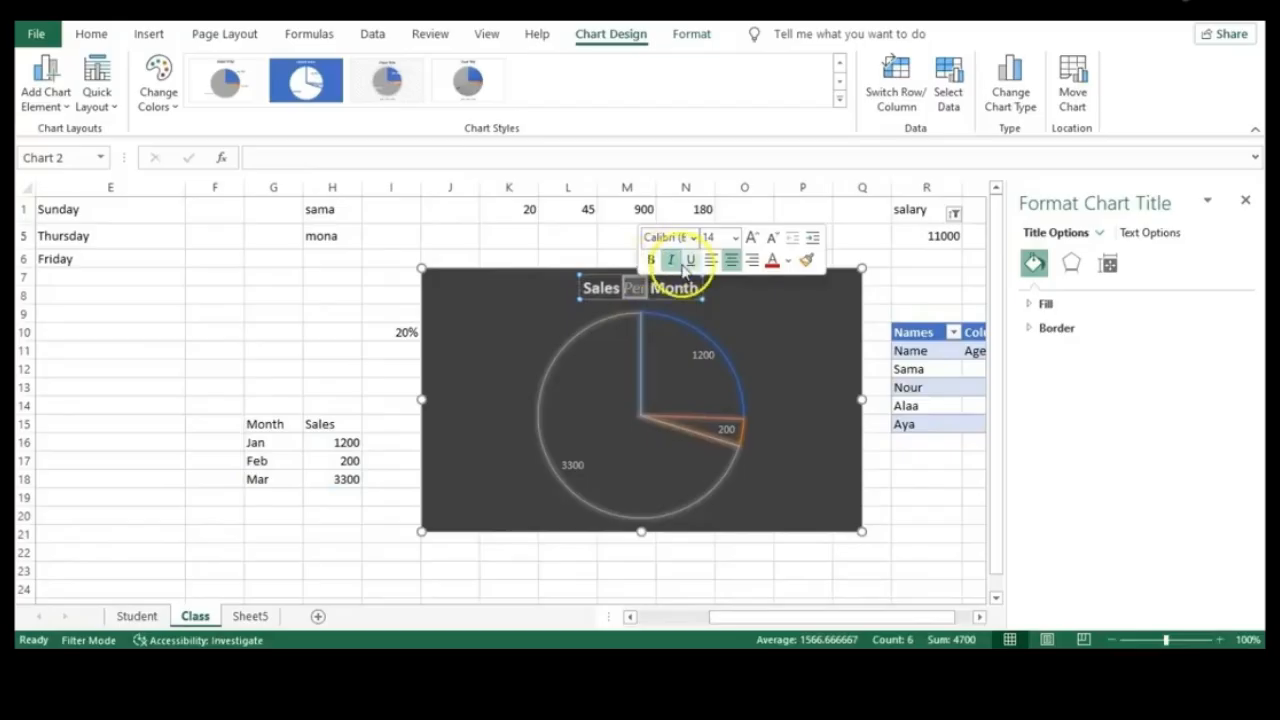
click(686, 263)
click(686, 263)
click(719, 261)
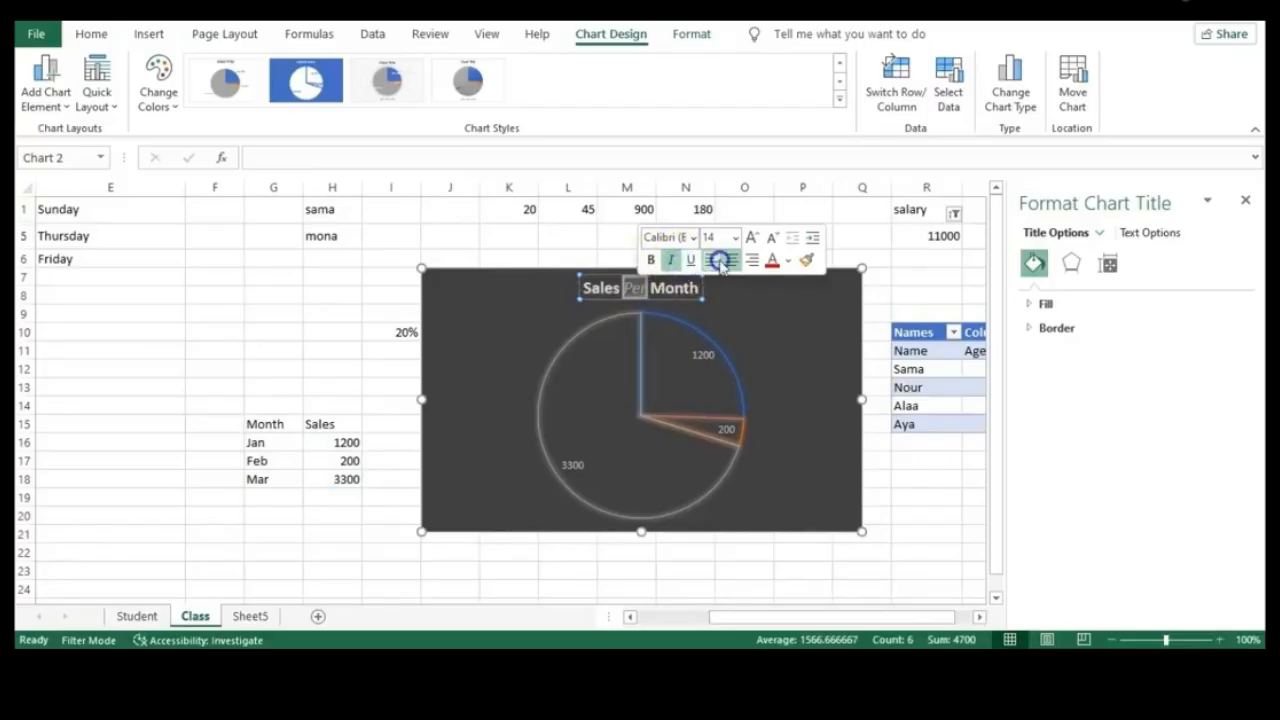
click(773, 260)
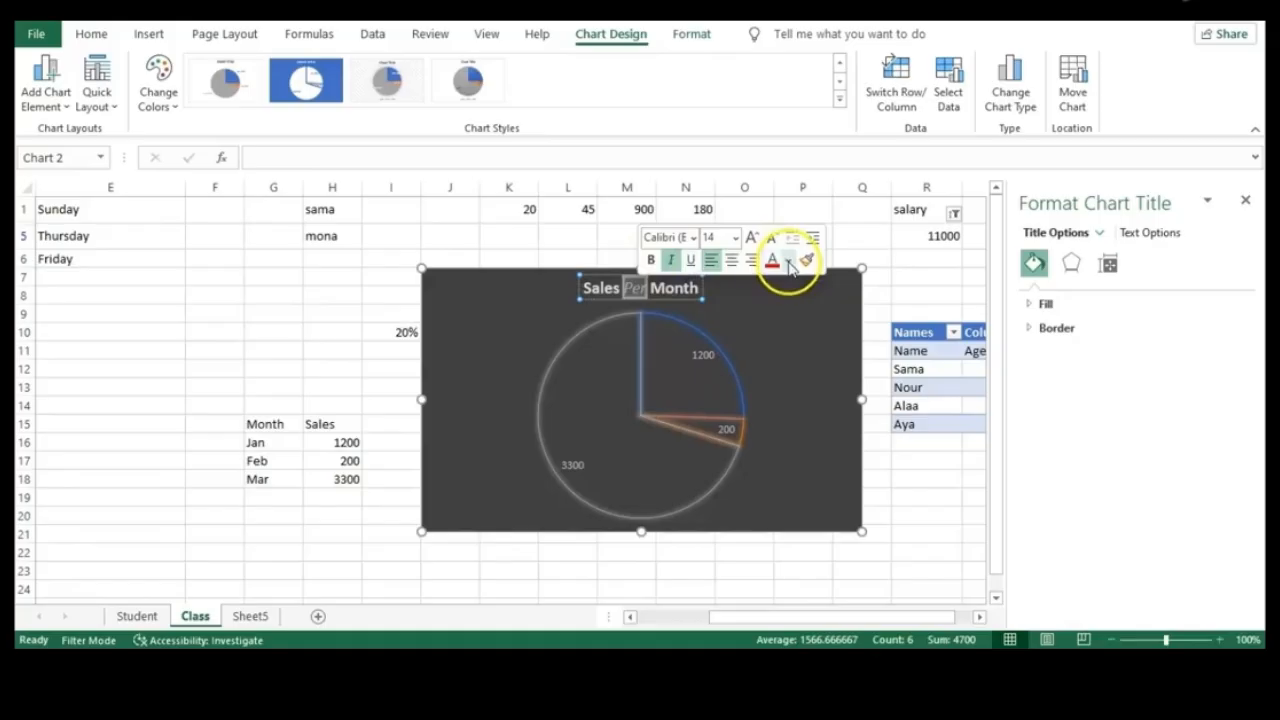
click(779, 314)
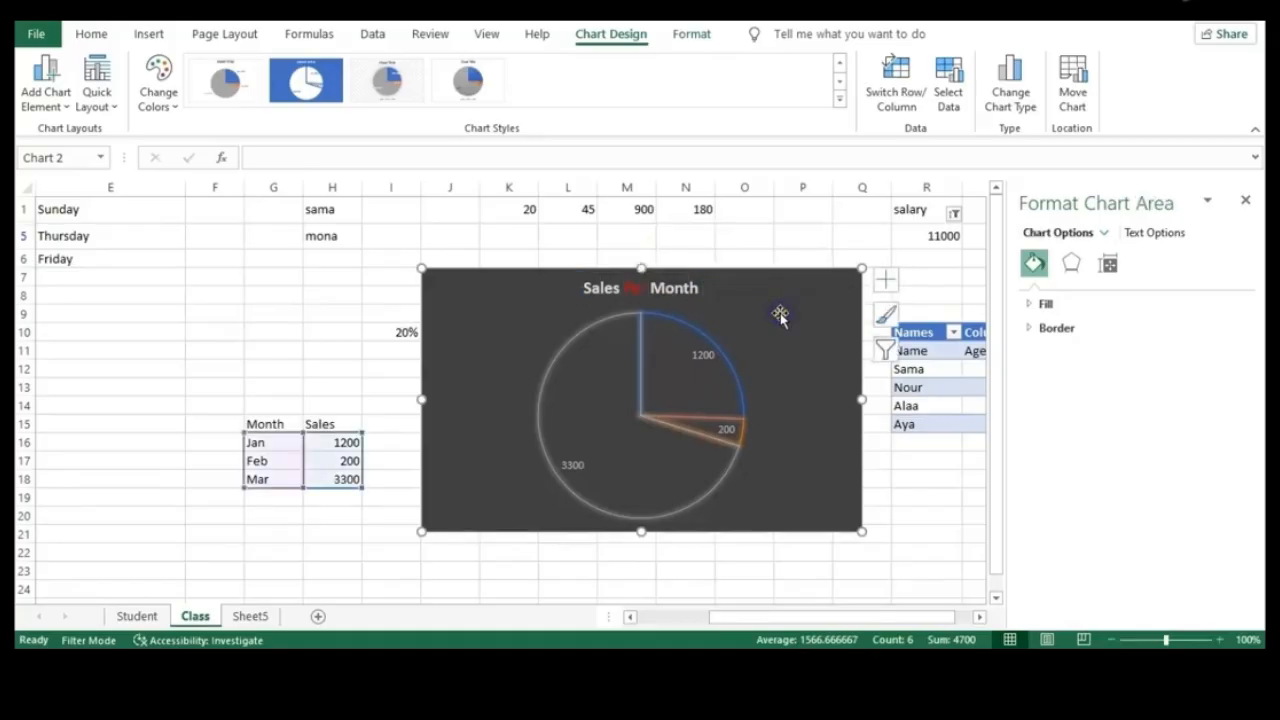
mouse_move(693, 470)
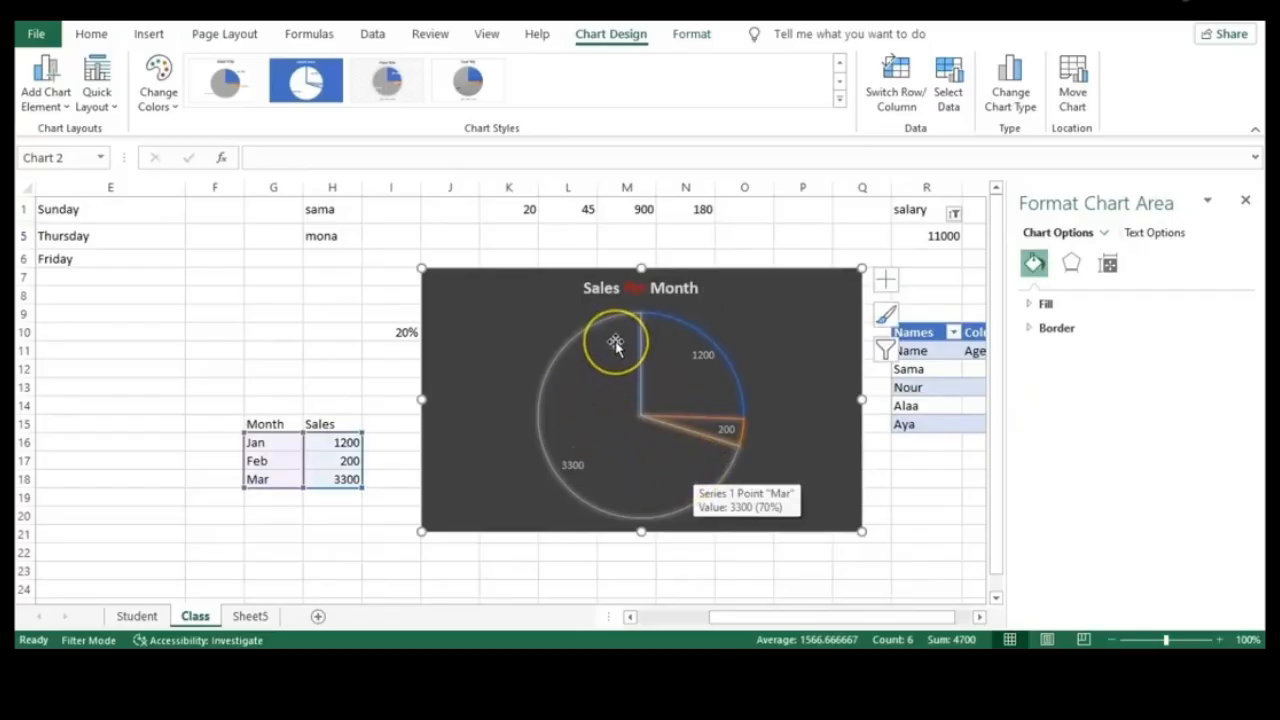
click(319, 380)
Undo with Ctrl+Z until the chart disappears, then close the Format Shape pane
key(ctrl+z)
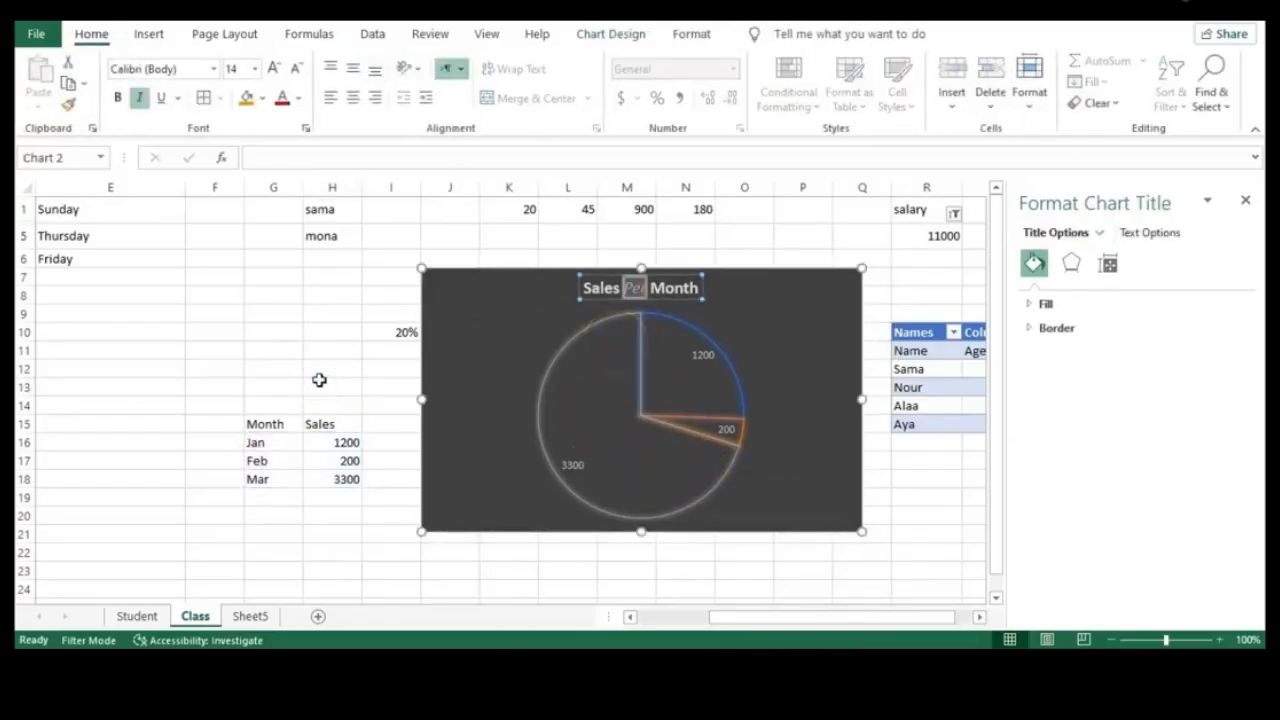
key(ctrl+z)
key(ctrl+z)
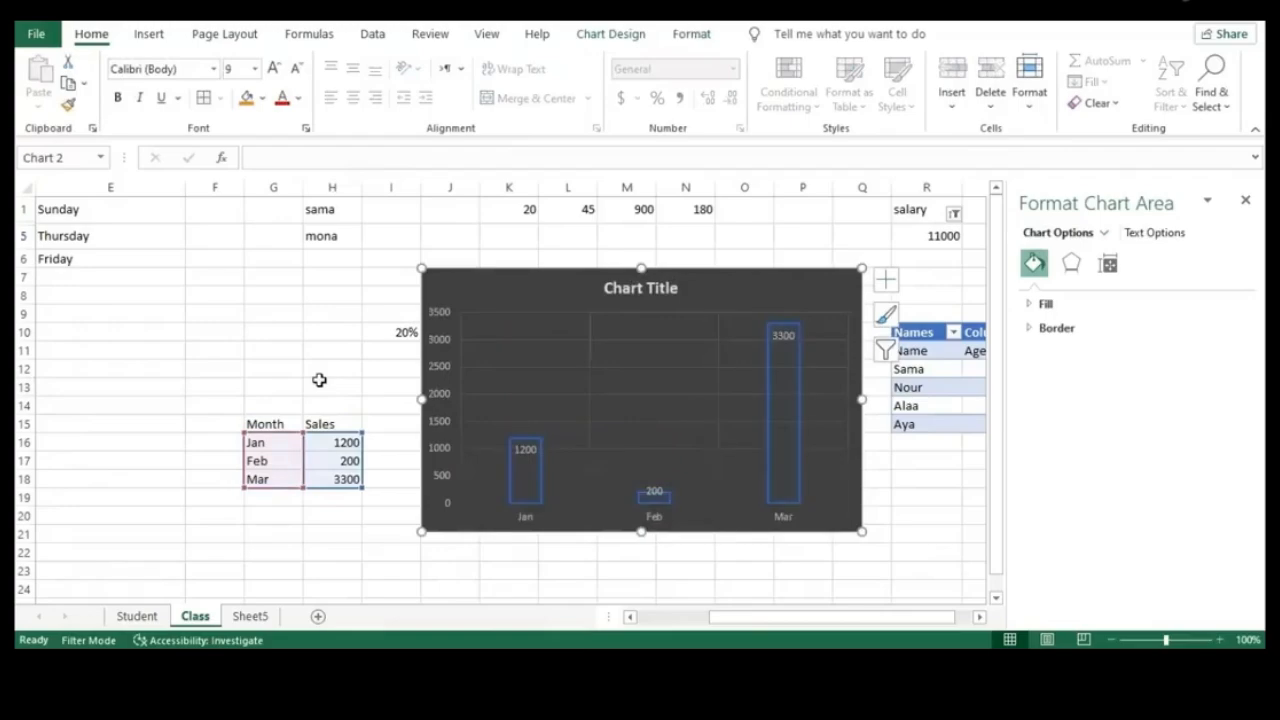
key(ctrl+z)
key(ctrl+z)
key(ctrl+z)
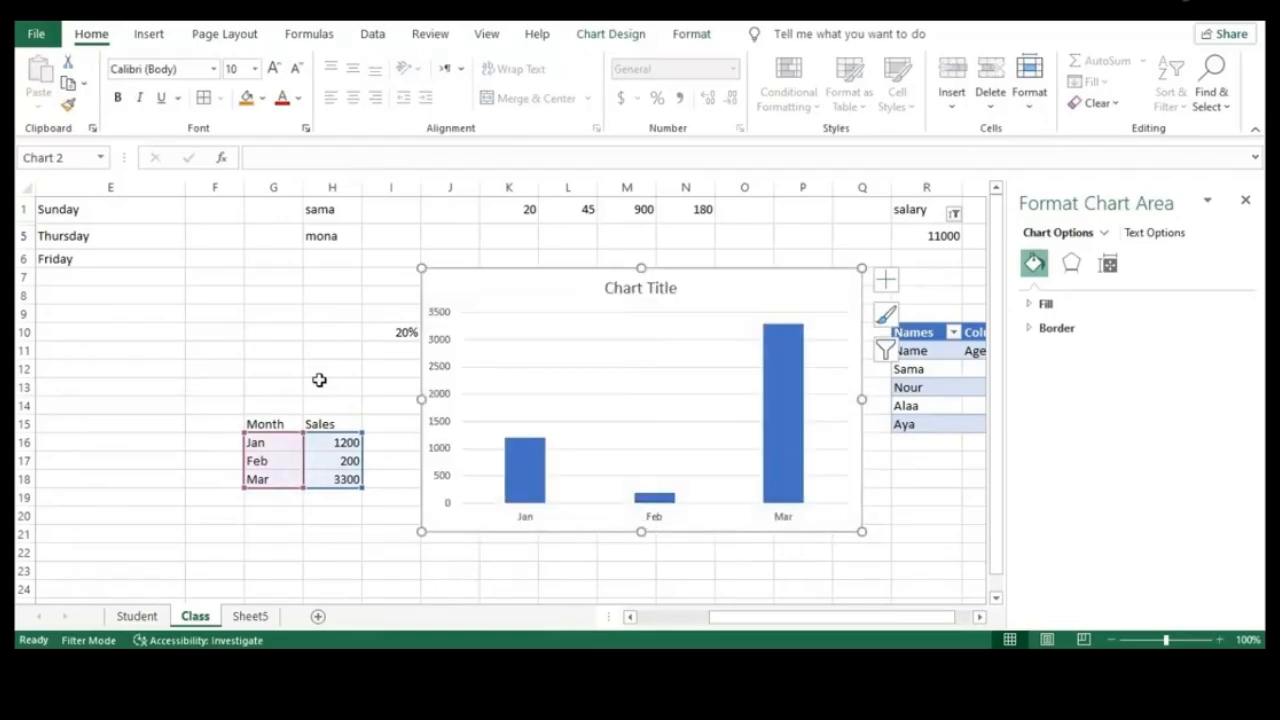
click(488, 449)
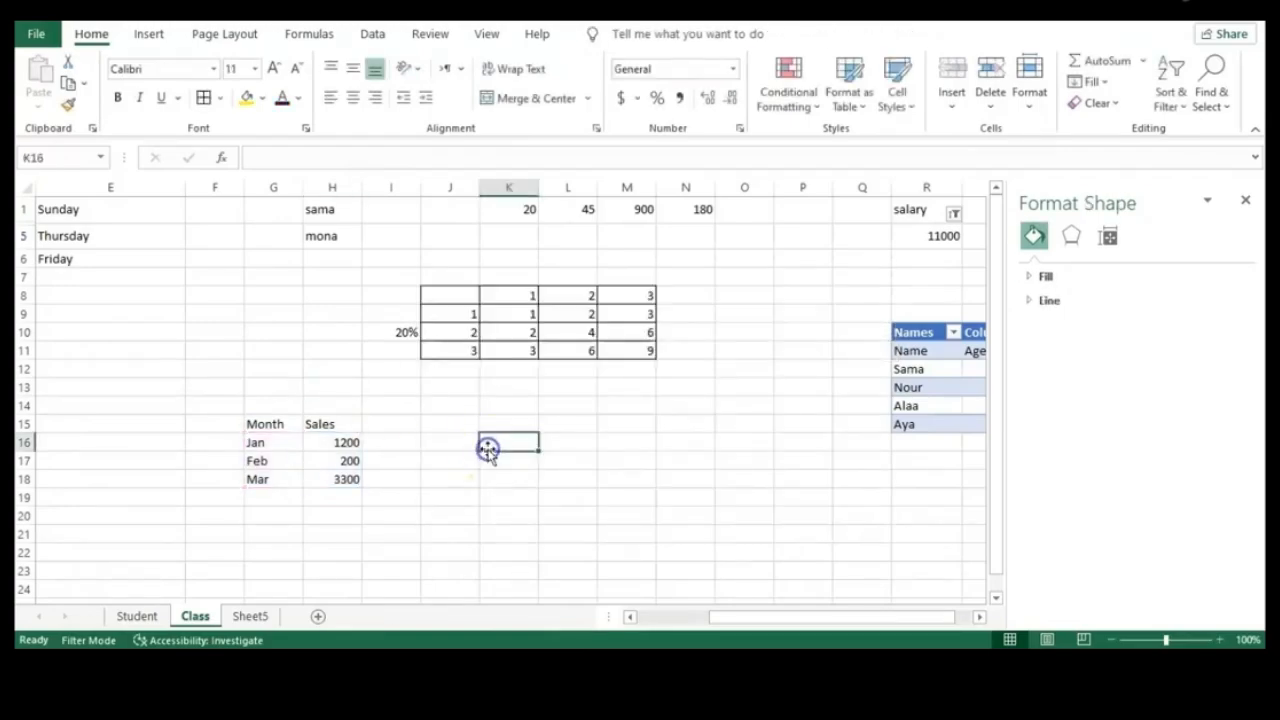
click(1245, 200)
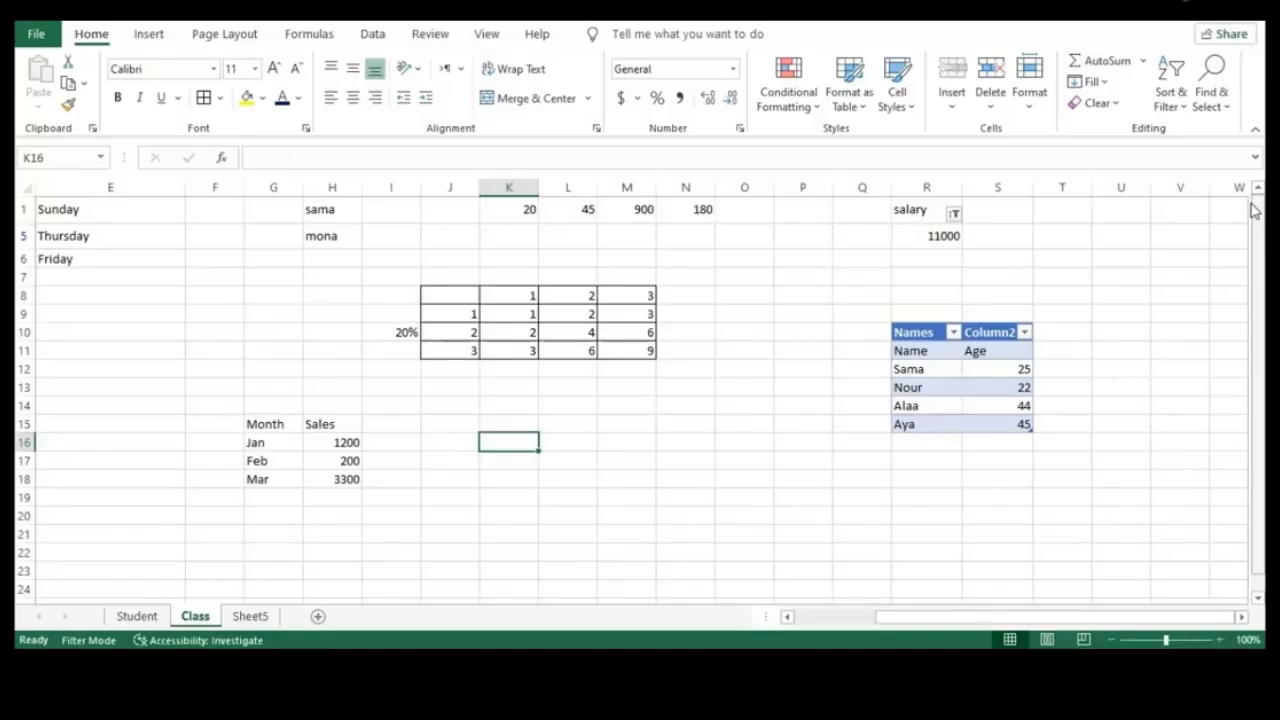
Enter Class in cell E8, then switch to Sheet5
click(84, 294)
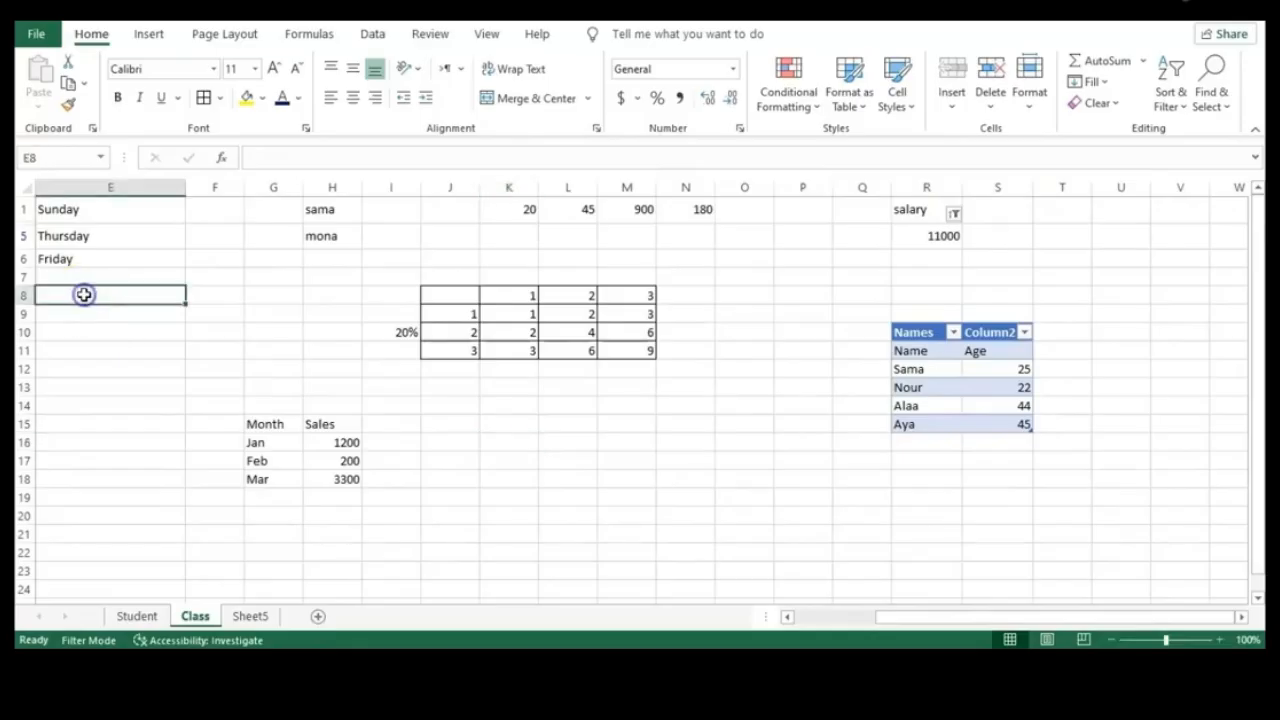
text(Class)
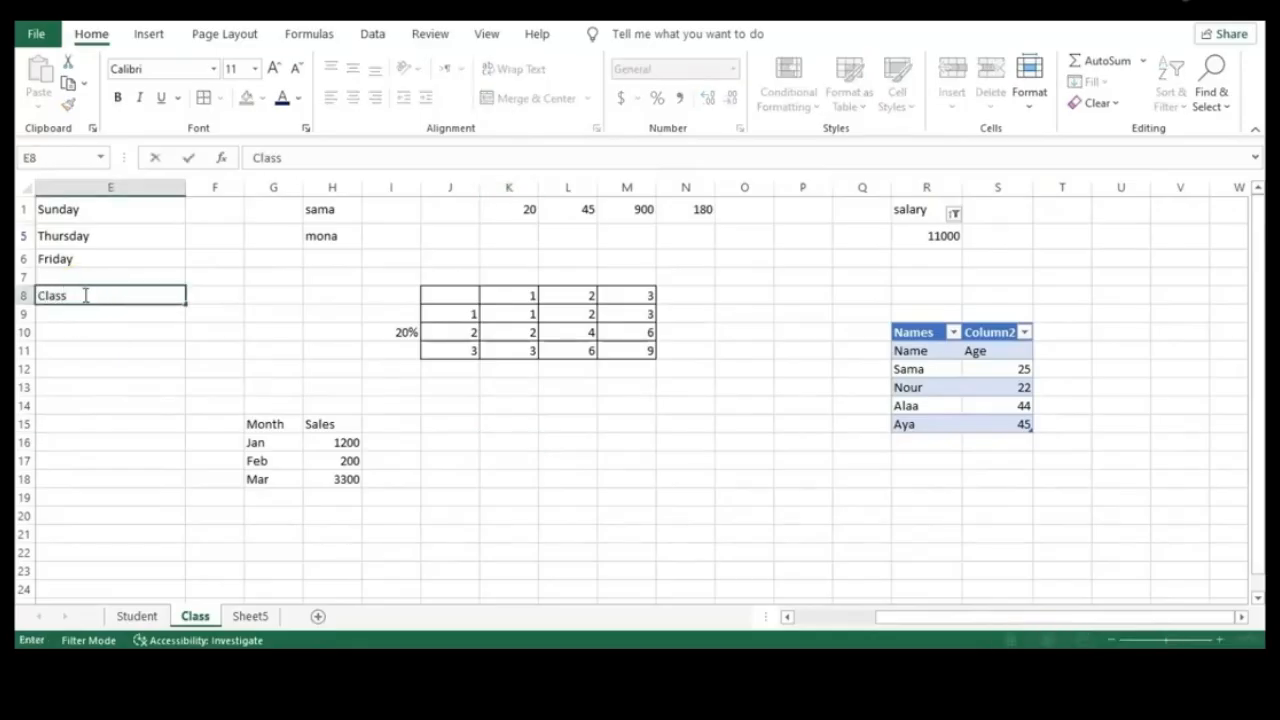
click(126, 366)
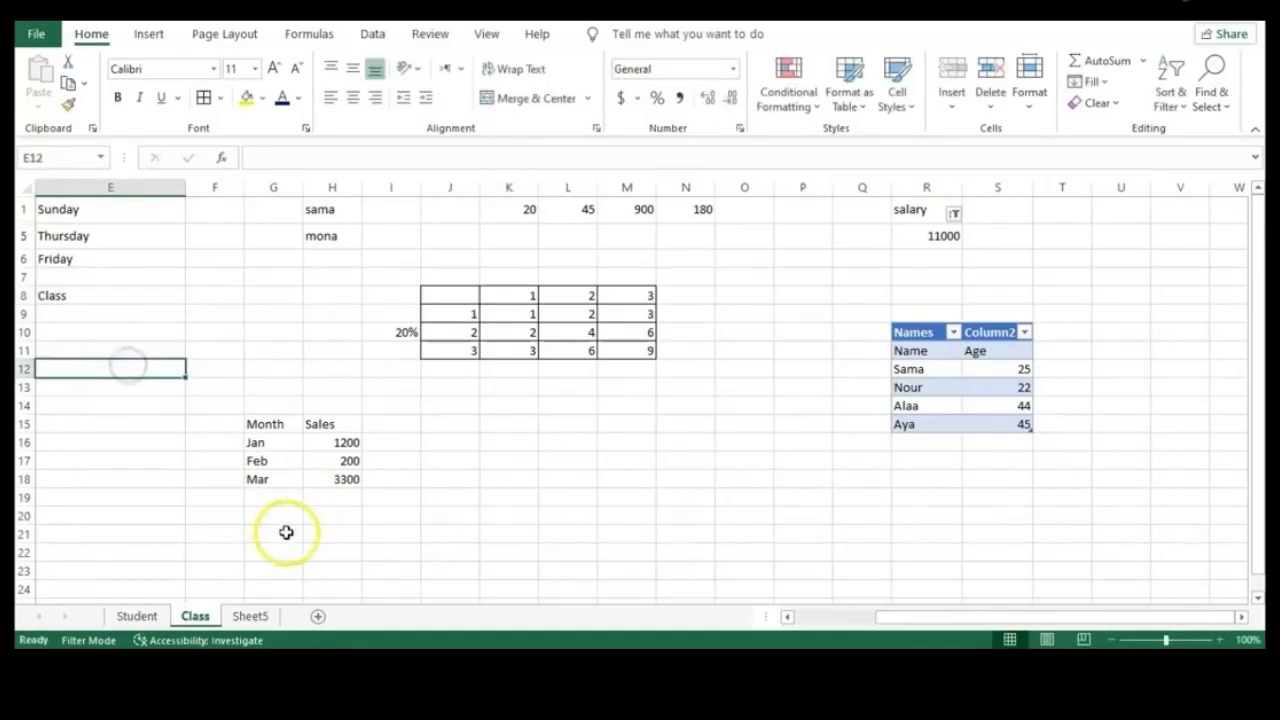
click(258, 614)
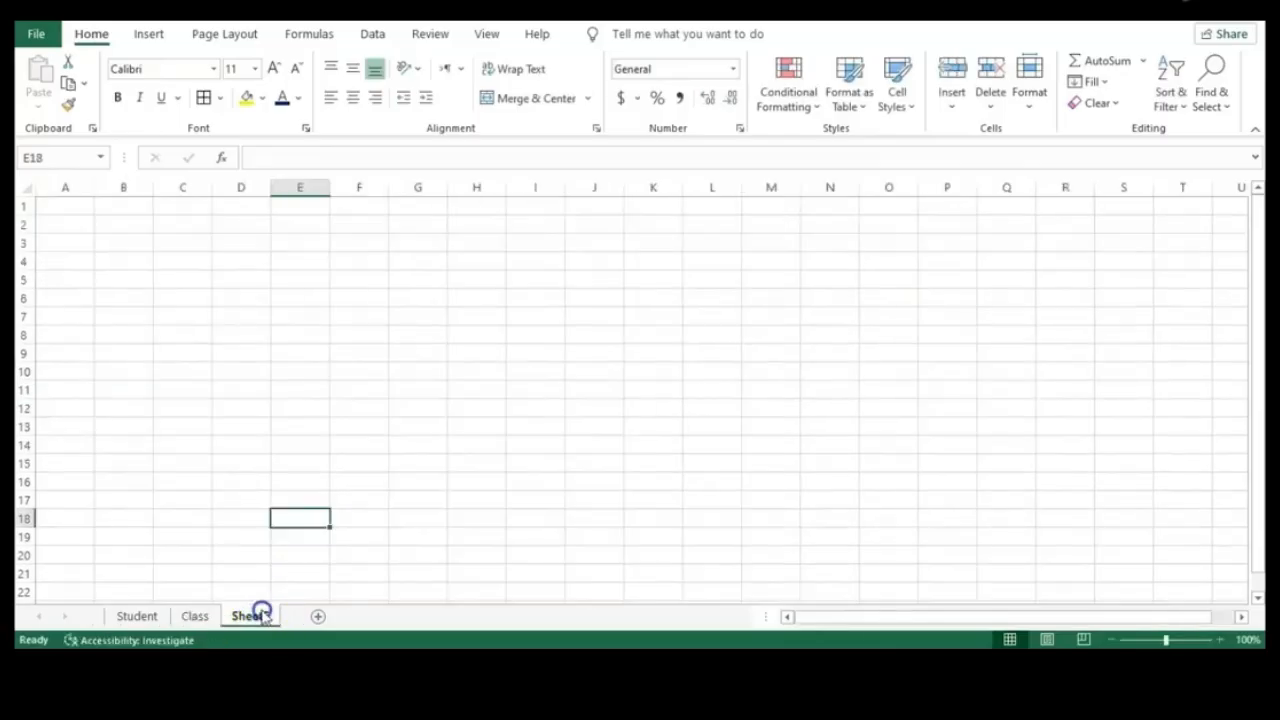
Fill A1:A3 on Sheet5 with Class1, Class2, Class3, then return to the Class sheet
click(78, 208)
text(Class)
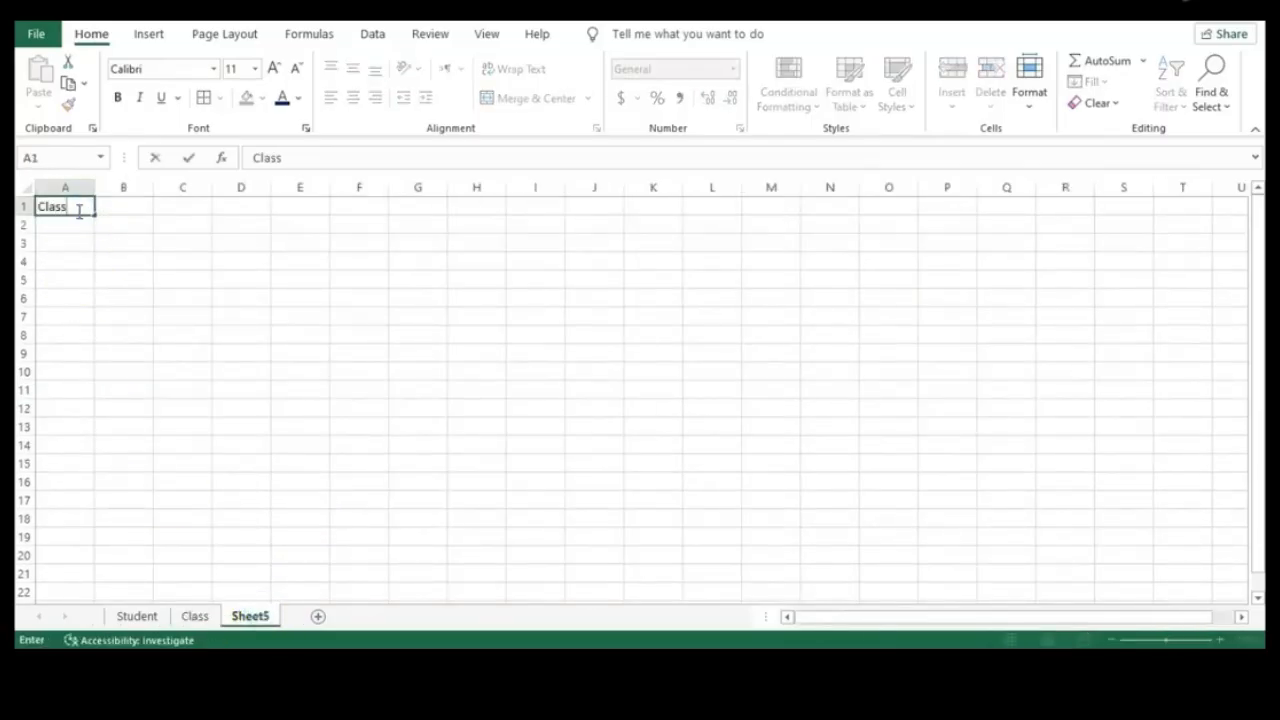
text(1)
key(Return)
text(C)
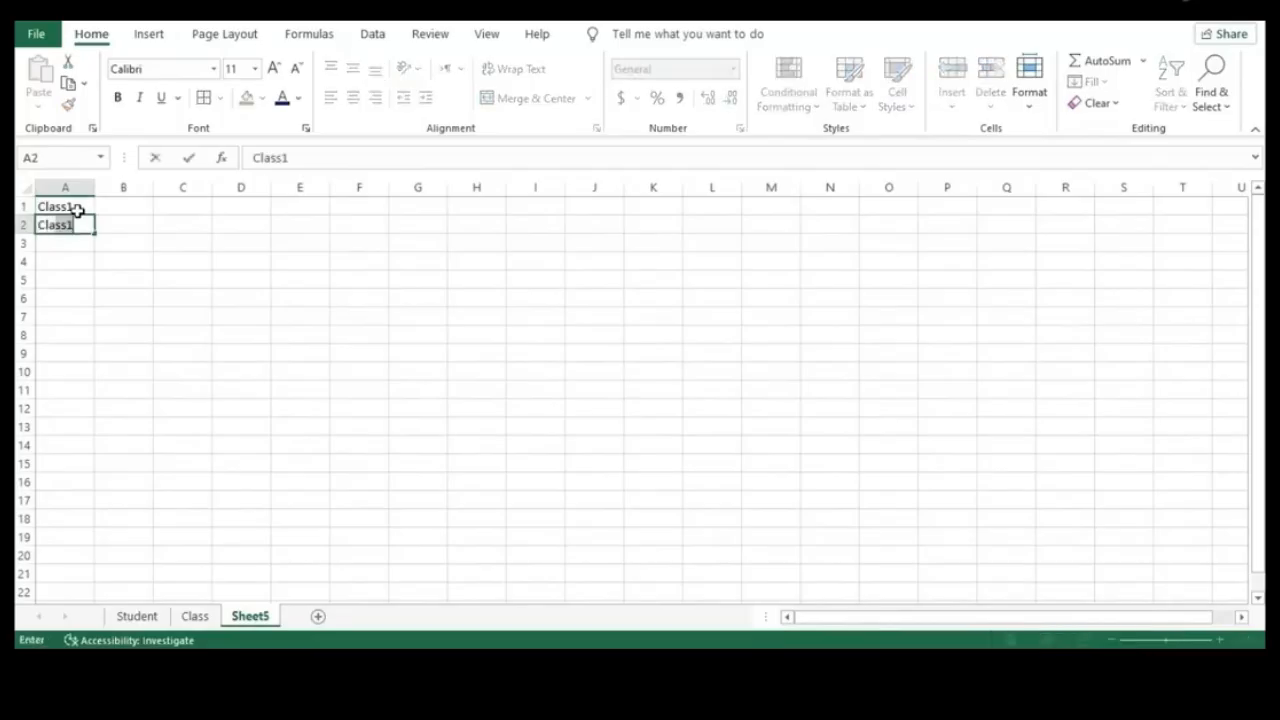
text(lass2)
key(Return)
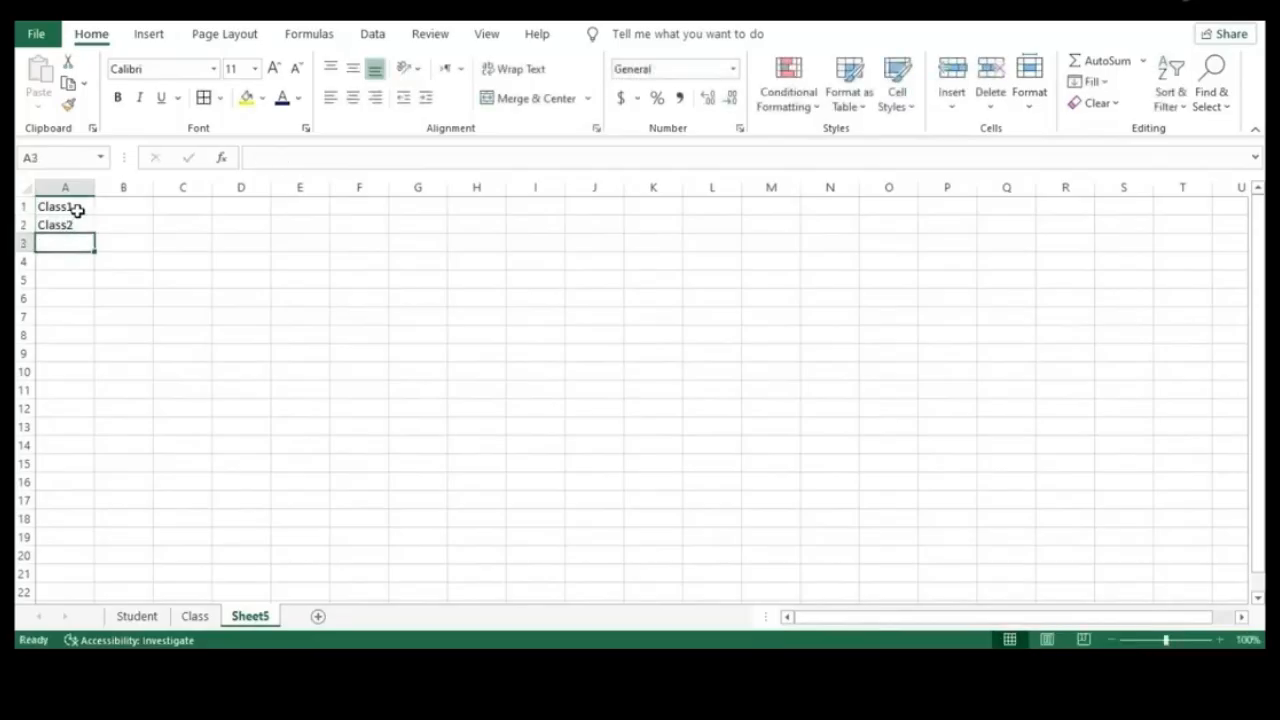
text(Class3)
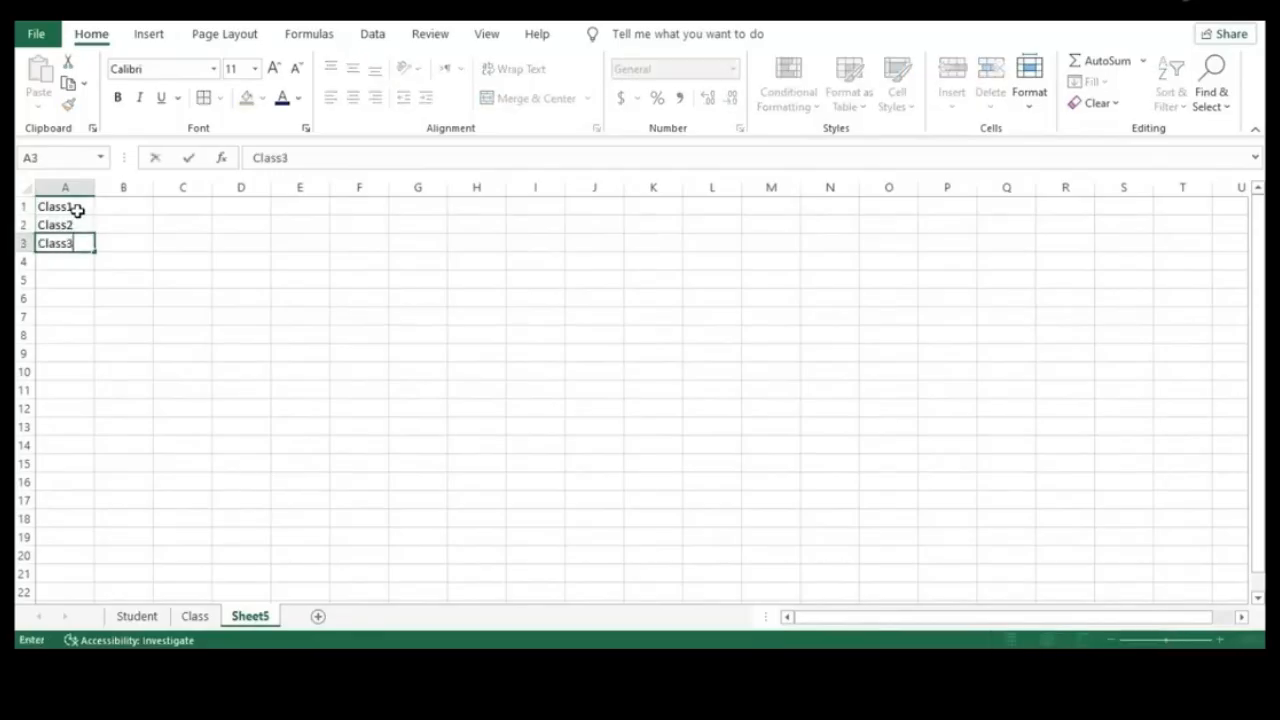
click(125, 300)
click(188, 616)
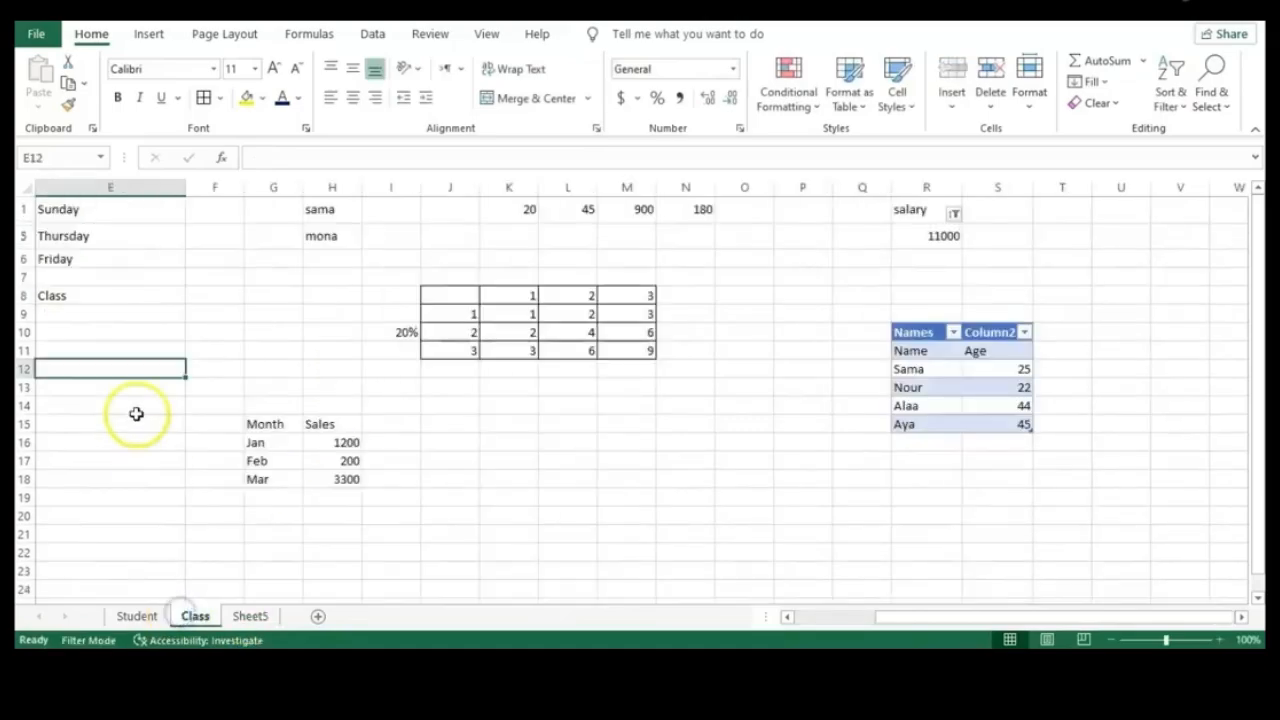
Select cell E8 on the Class sheet and show the Data ribbon
click(106, 293)
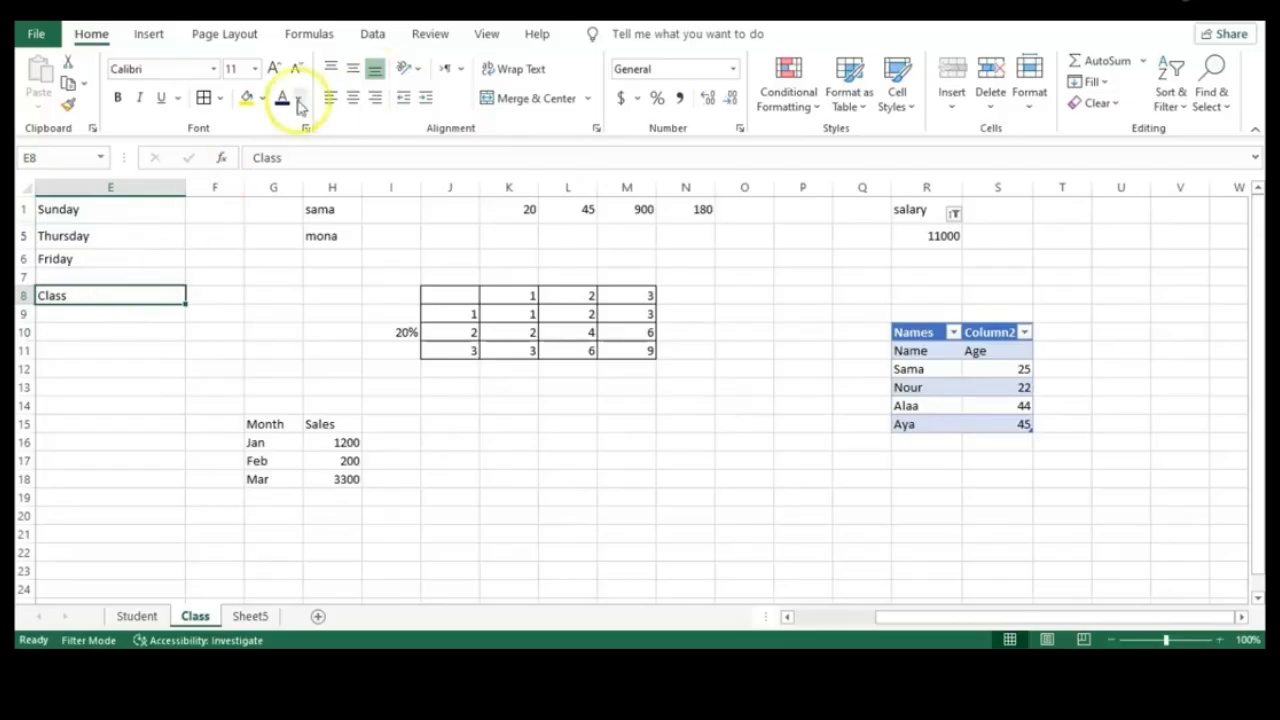
click(368, 38)
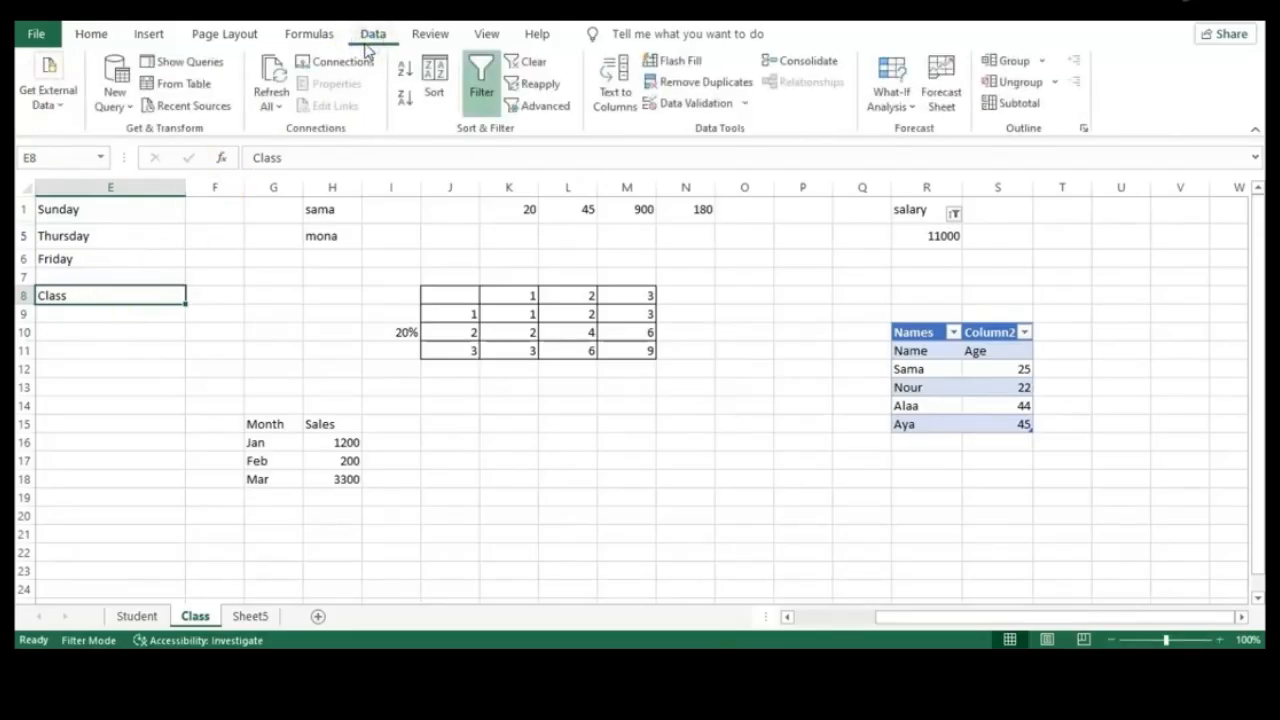
Add List data validation to E8 with source Sheet5!$A$1:$A$3 (Class1–Class3)
click(726, 103)
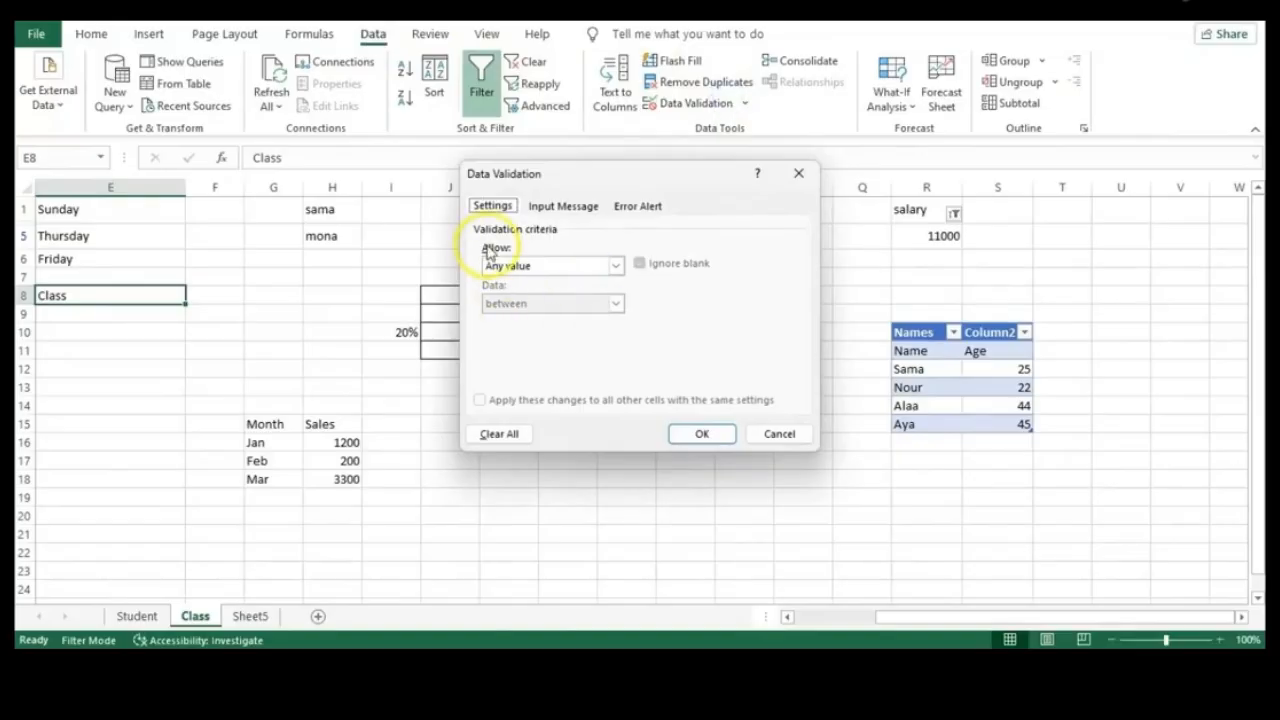
click(616, 266)
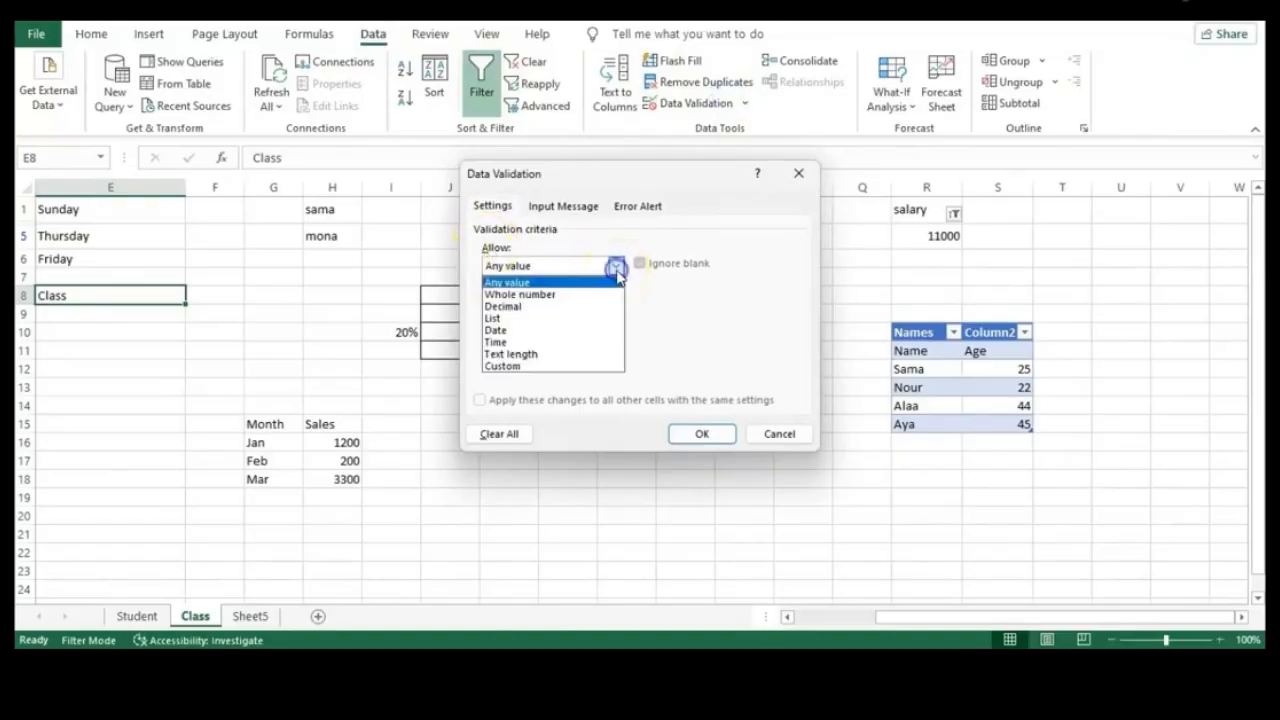
click(508, 317)
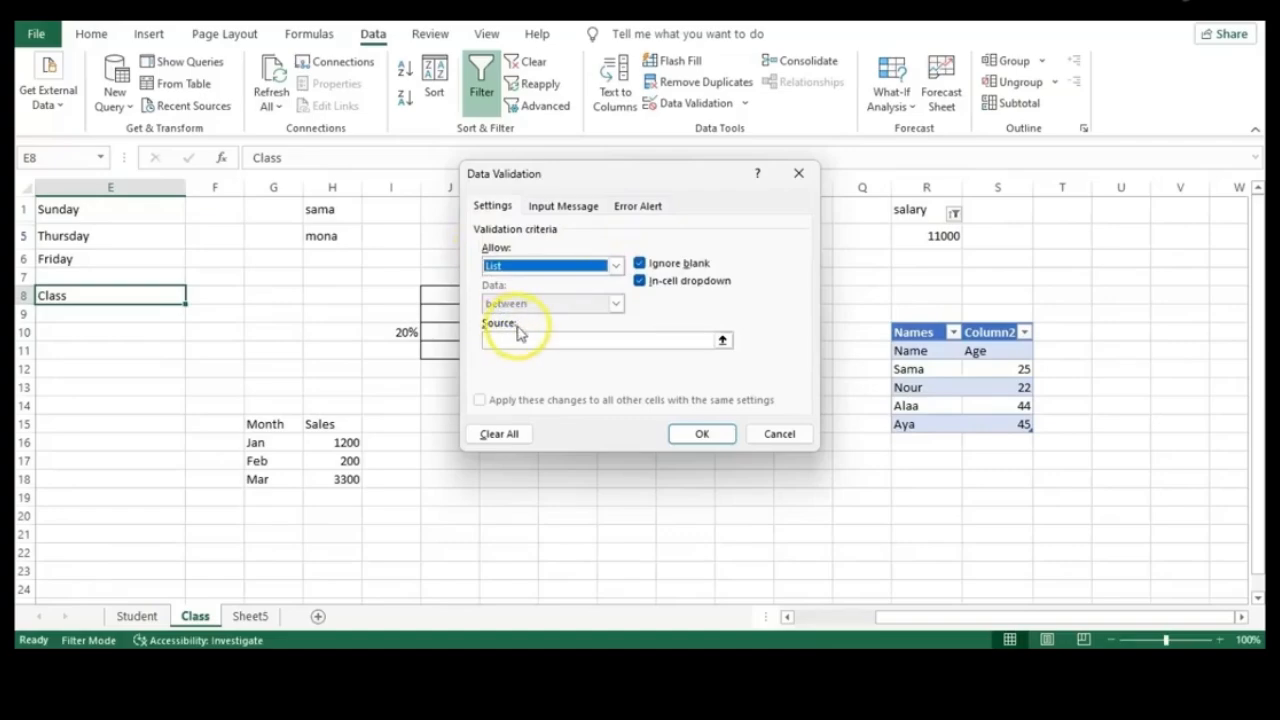
click(522, 340)
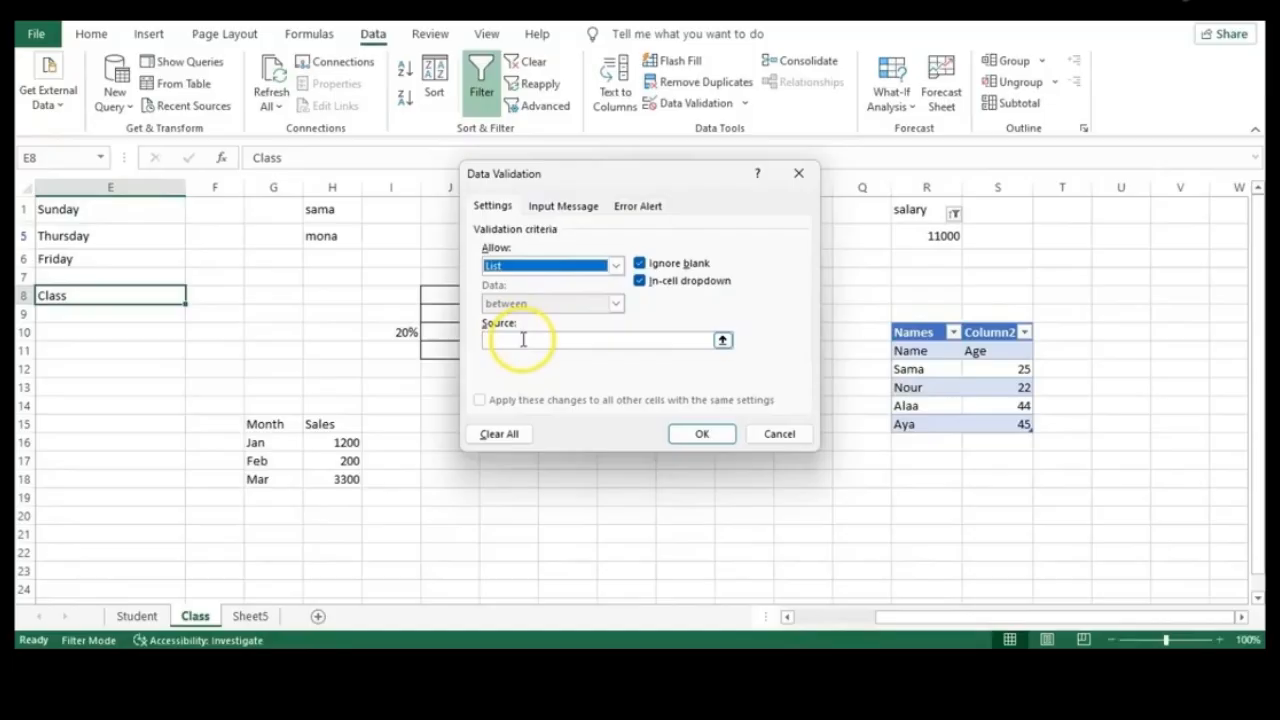
click(722, 340)
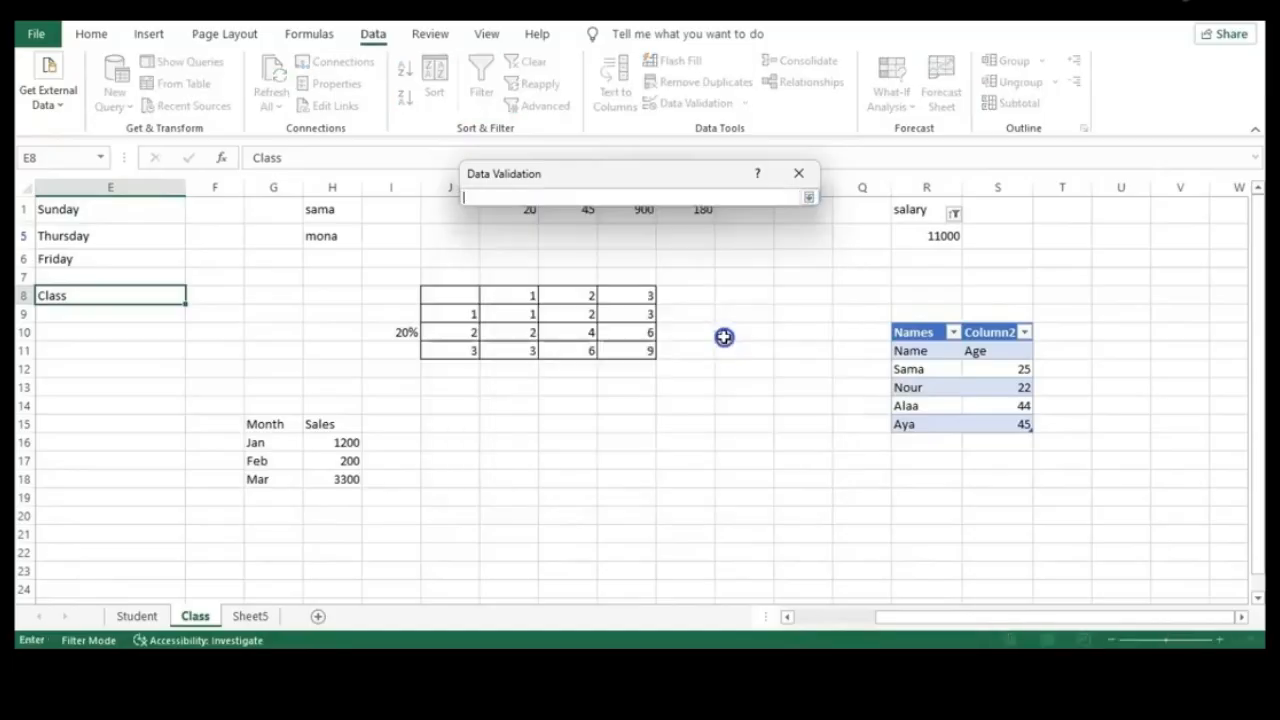
click(252, 614)
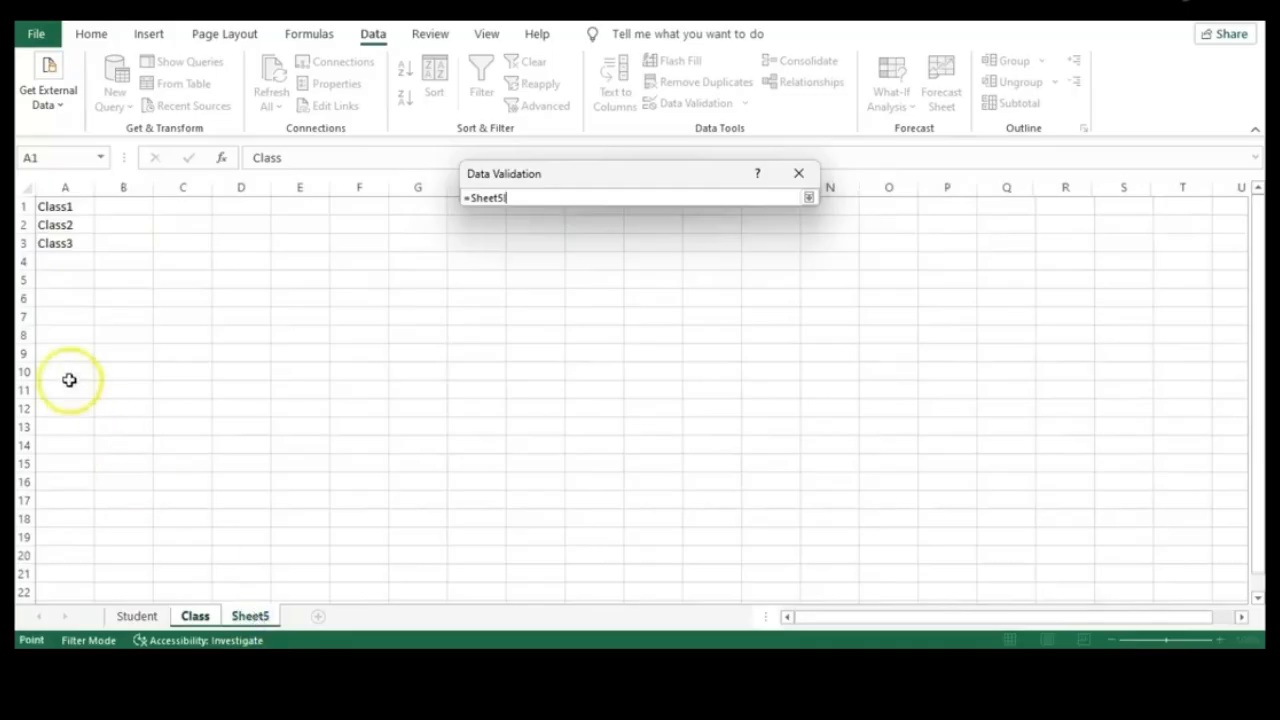
drag(57, 246, 64, 209)
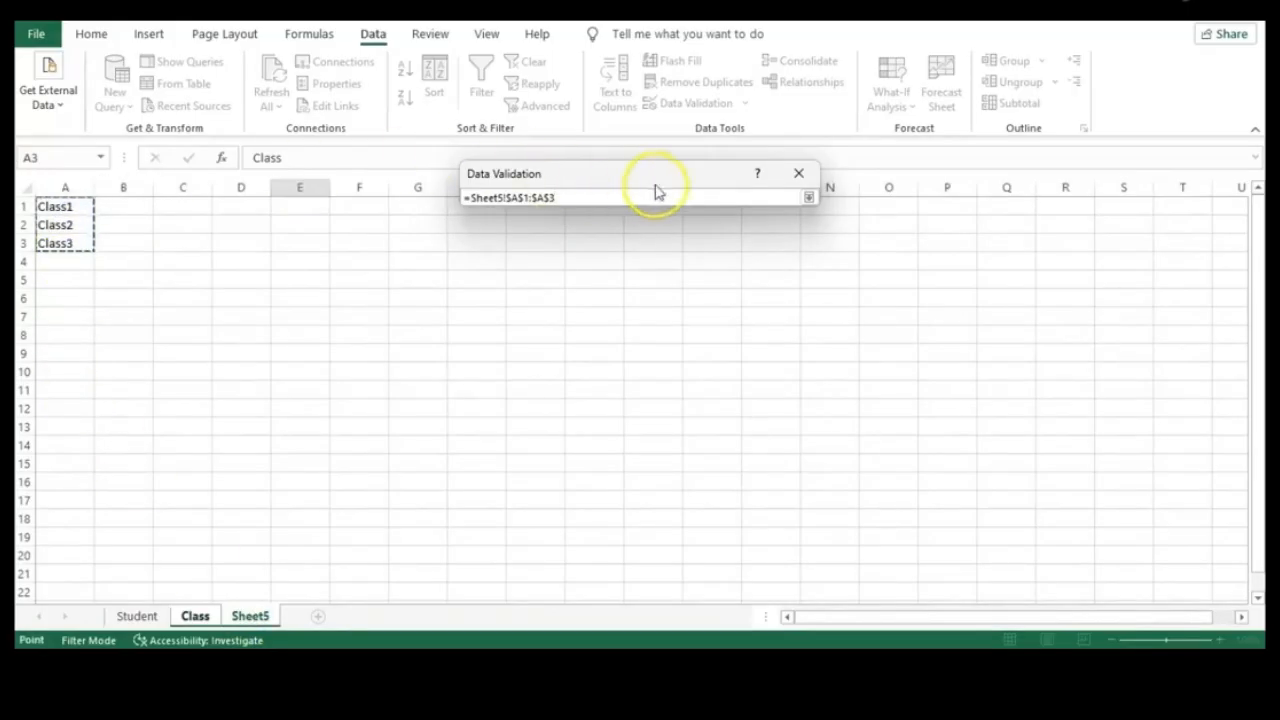
click(808, 197)
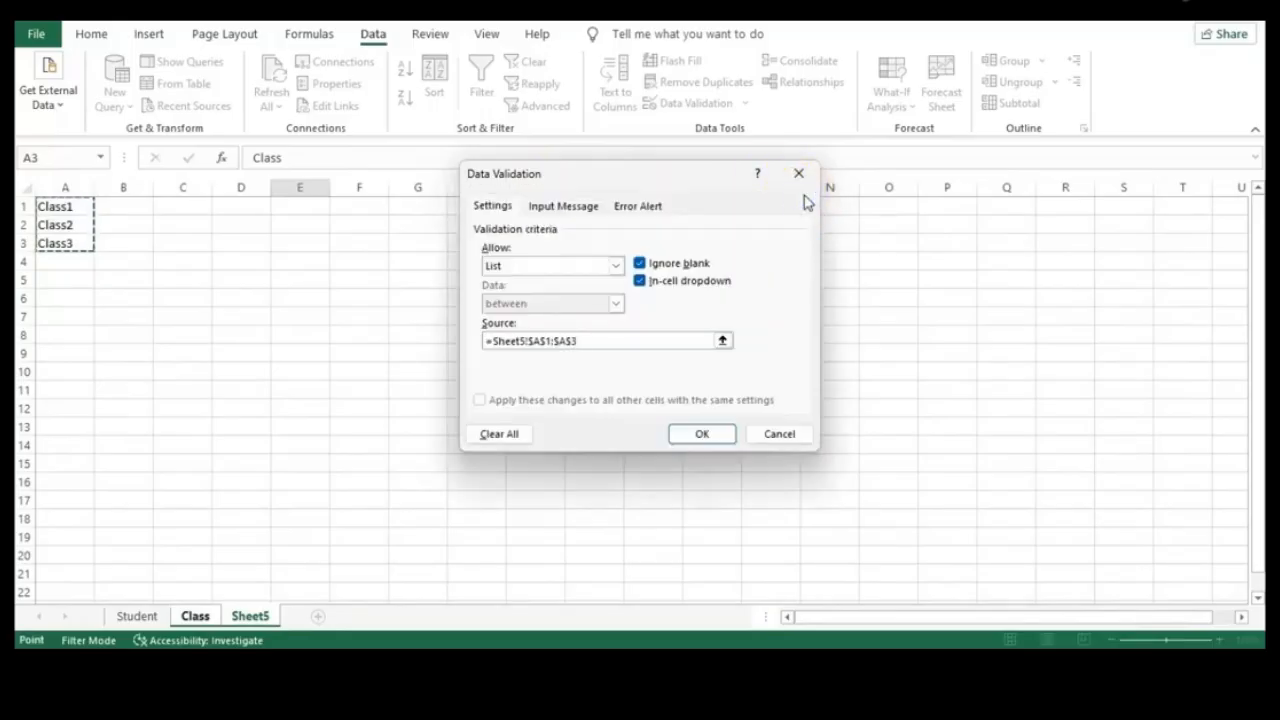
click(702, 432)
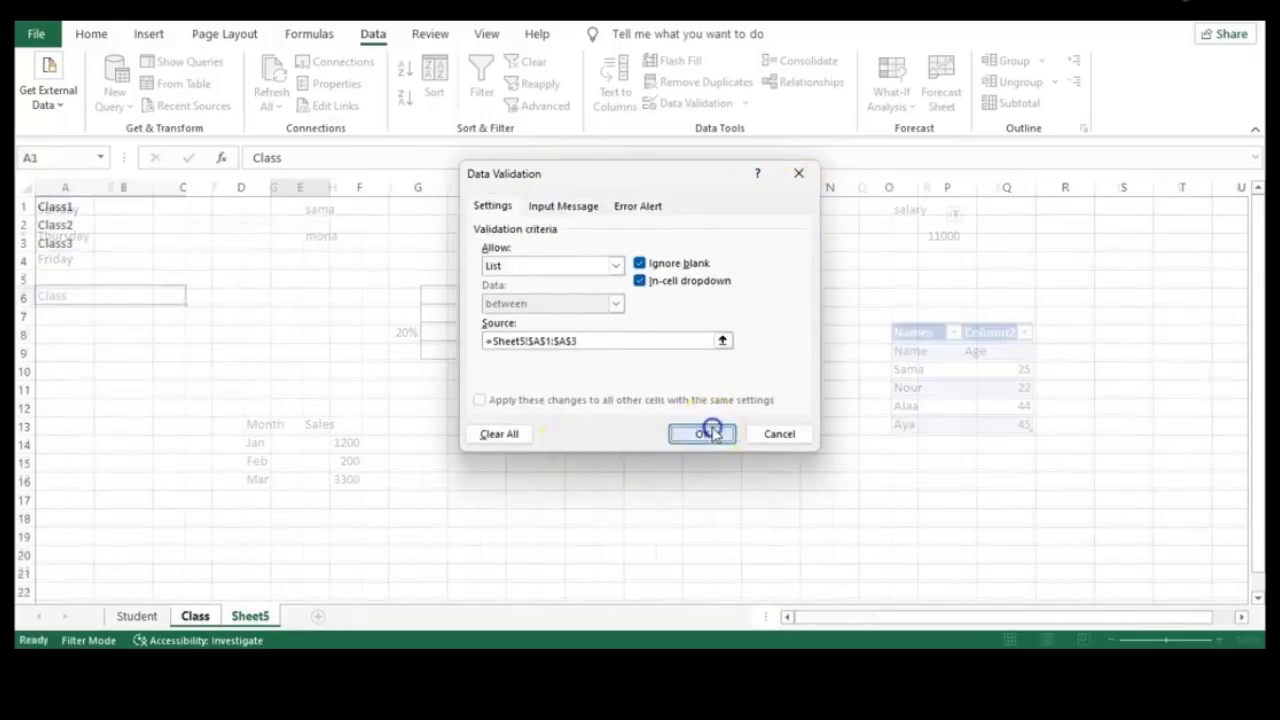
Pick Class2, then Class3 from E8's dropdown, leaving Class3 in the cell
click(194, 297)
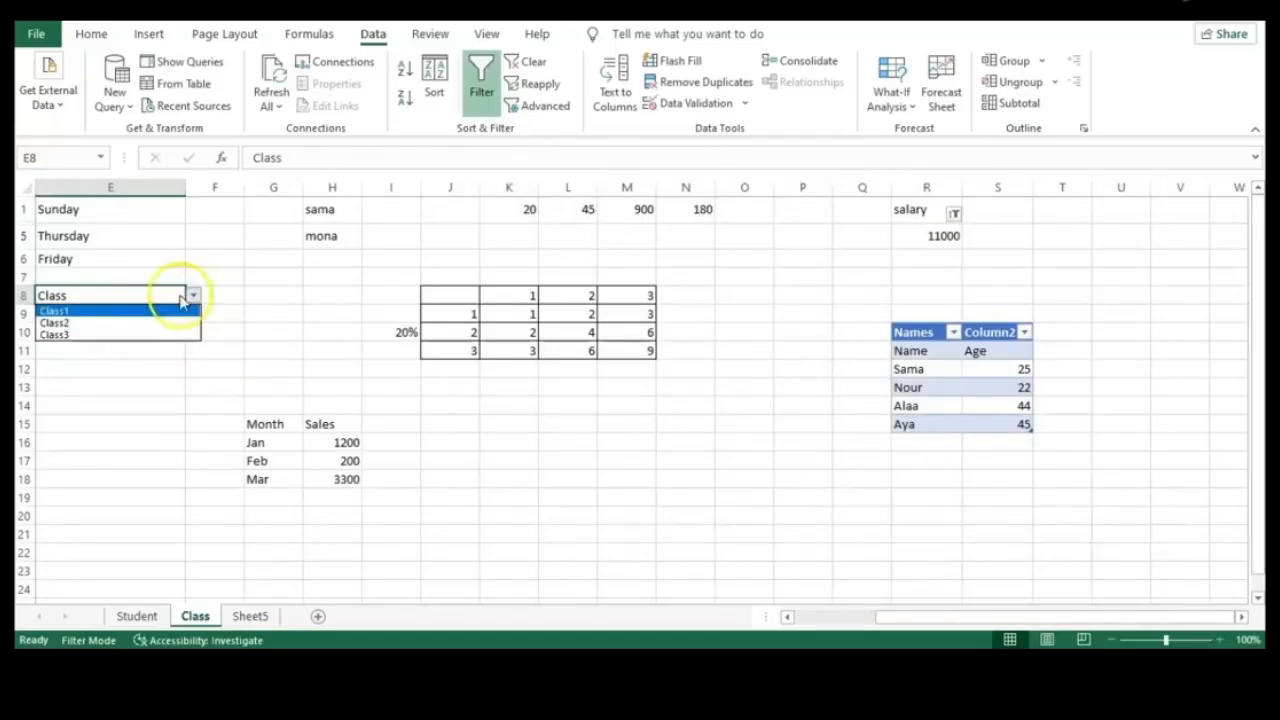
click(88, 323)
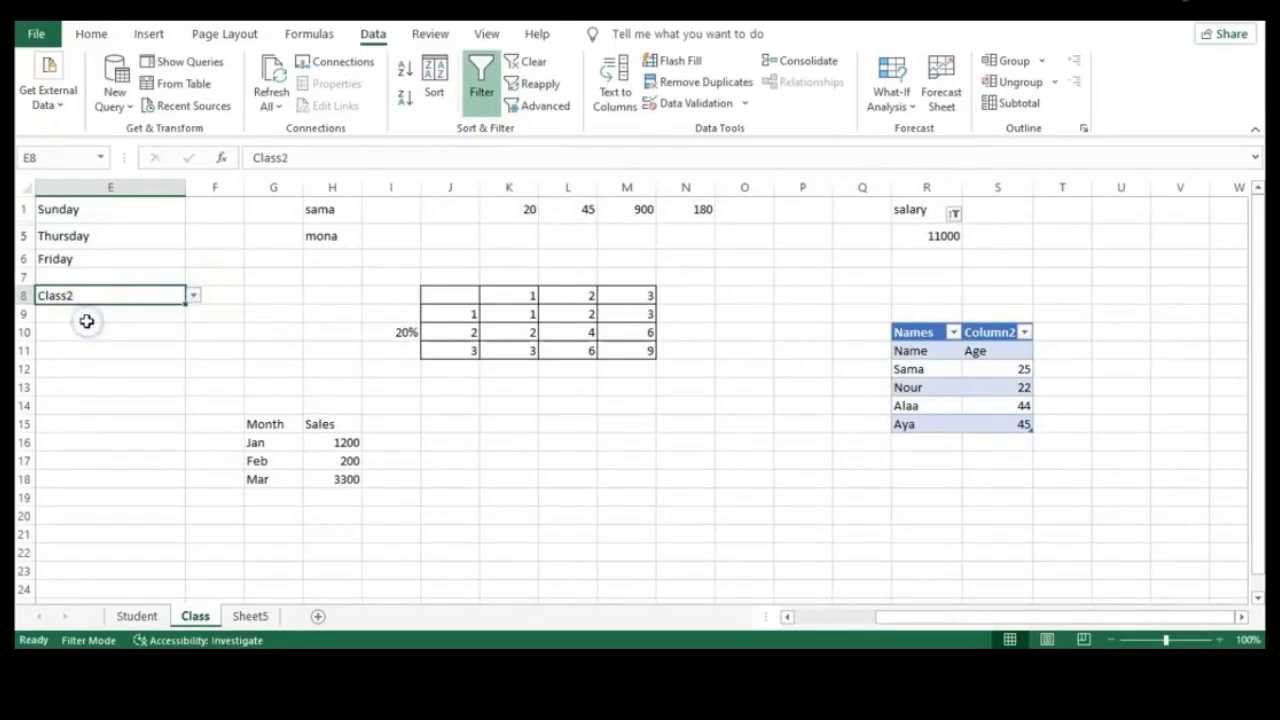
click(194, 297)
click(90, 335)
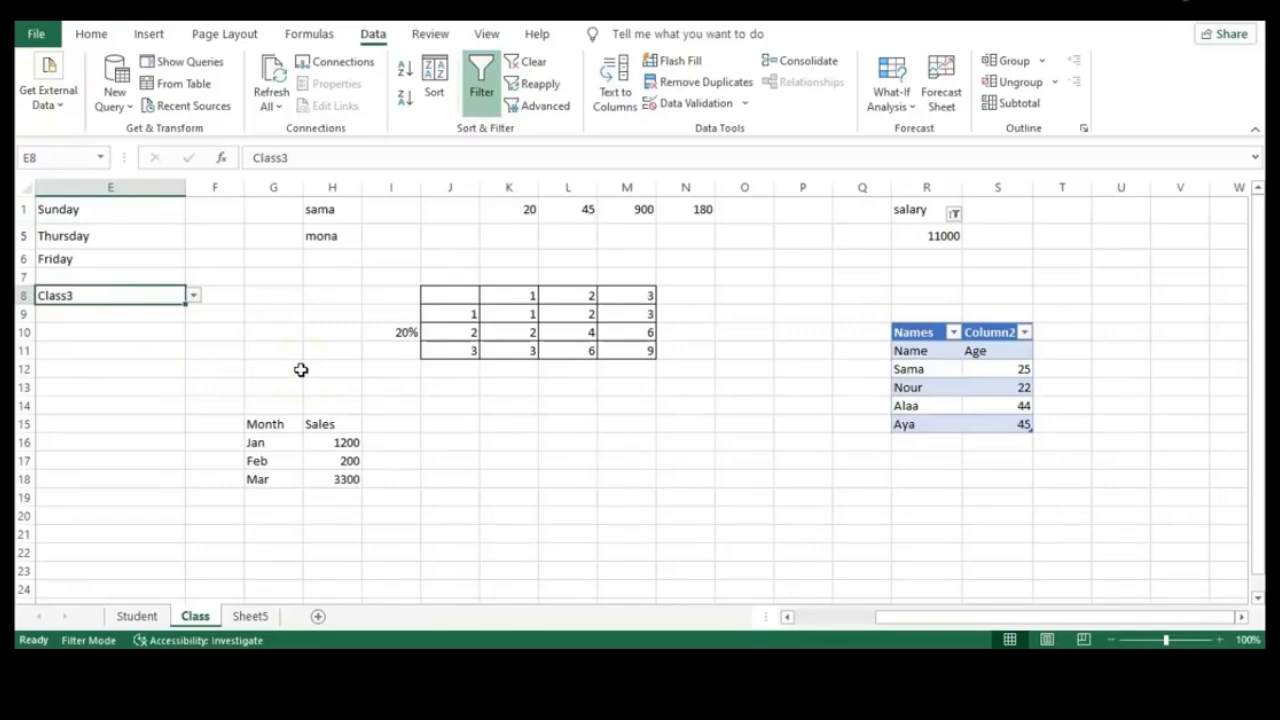
click(418, 381)
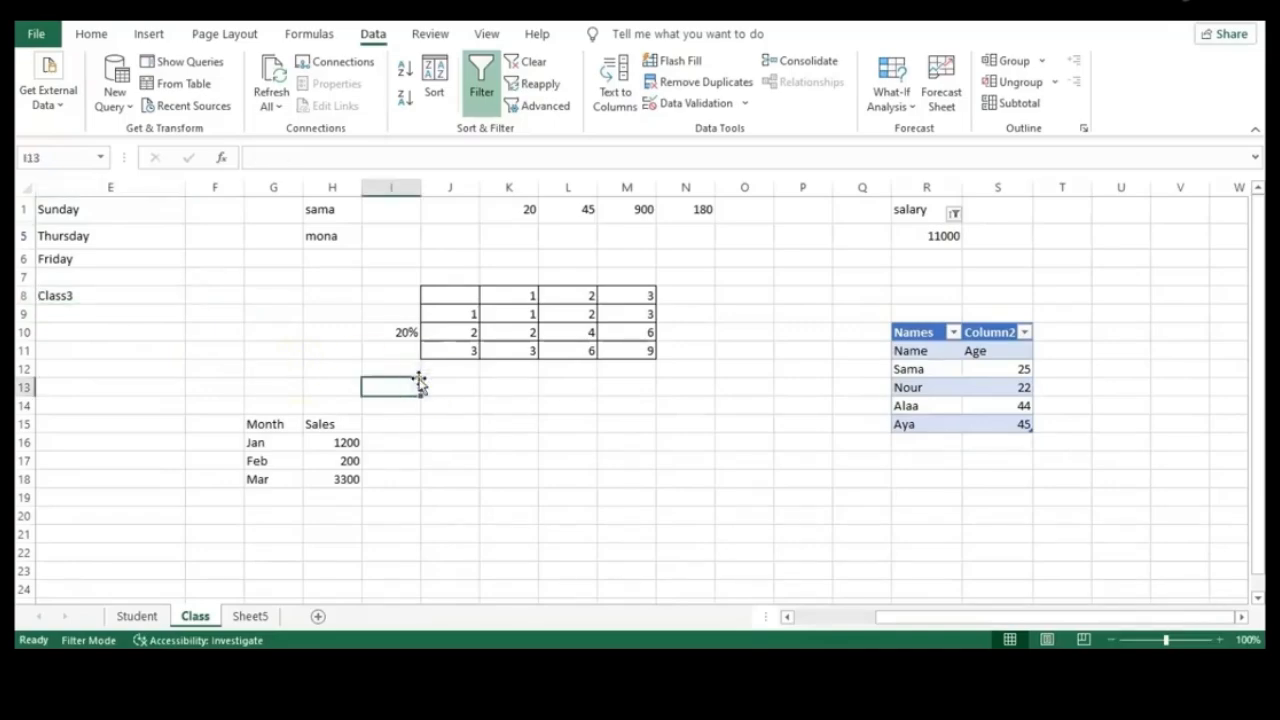
Enter the heading Name in cell F1
click(215, 222)
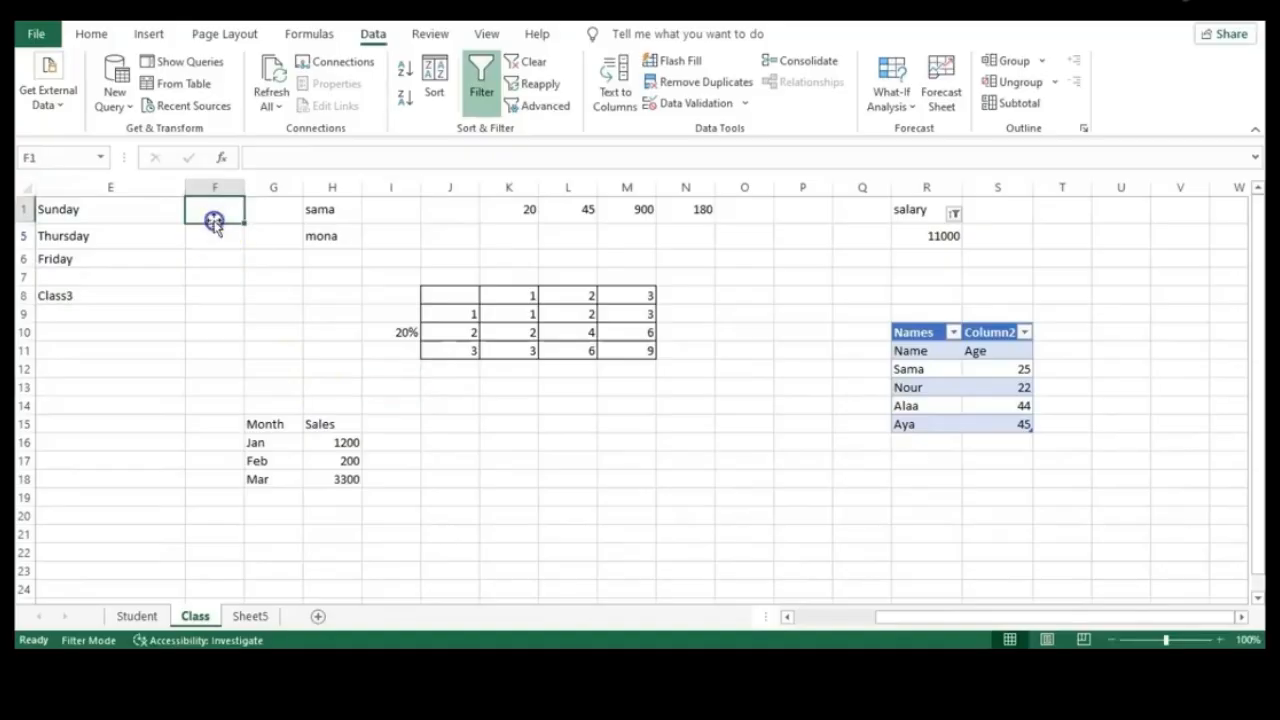
text(Name)
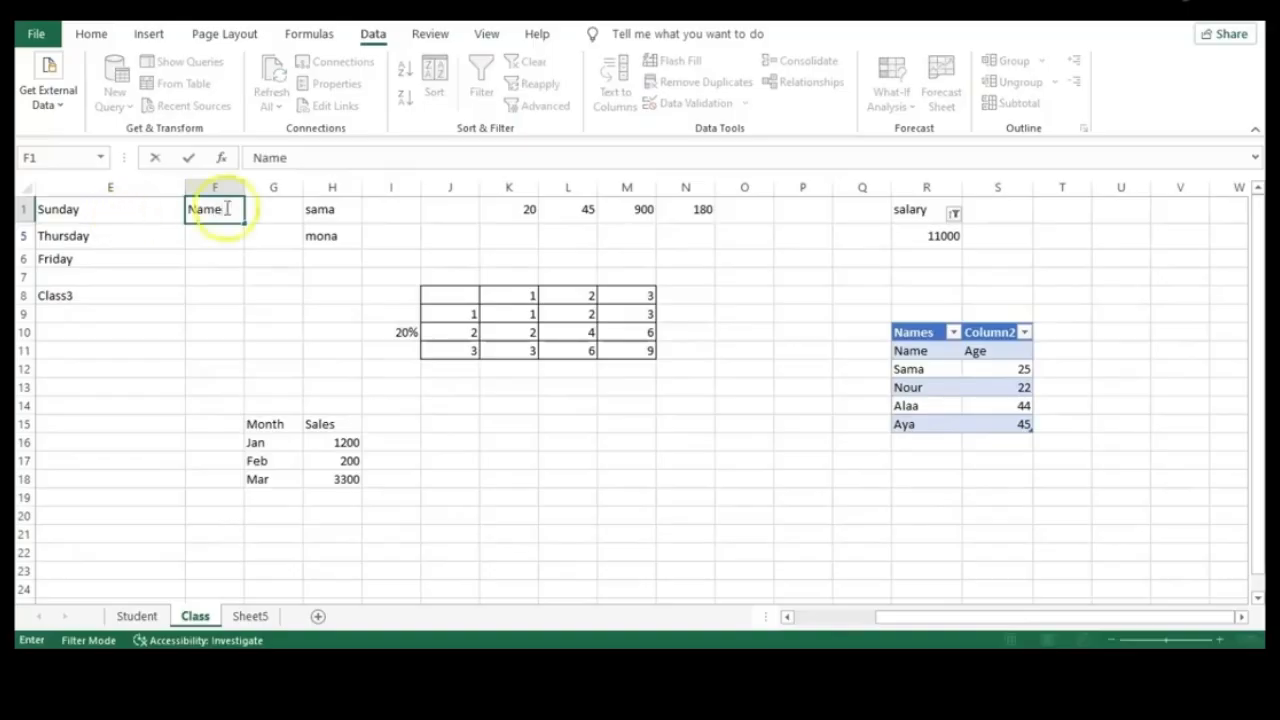
click(277, 214)
Browse down the sheet to row 39 and back up, ending on cell F1
click(328, 214)
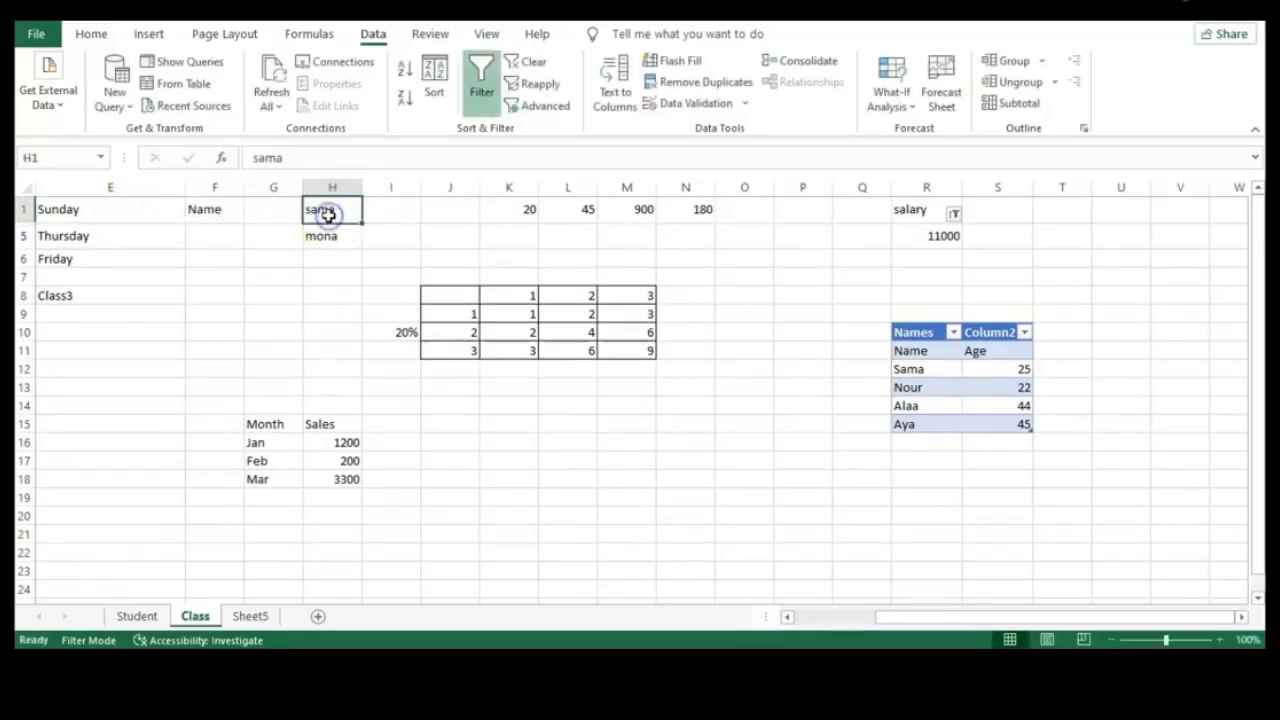
click(458, 208)
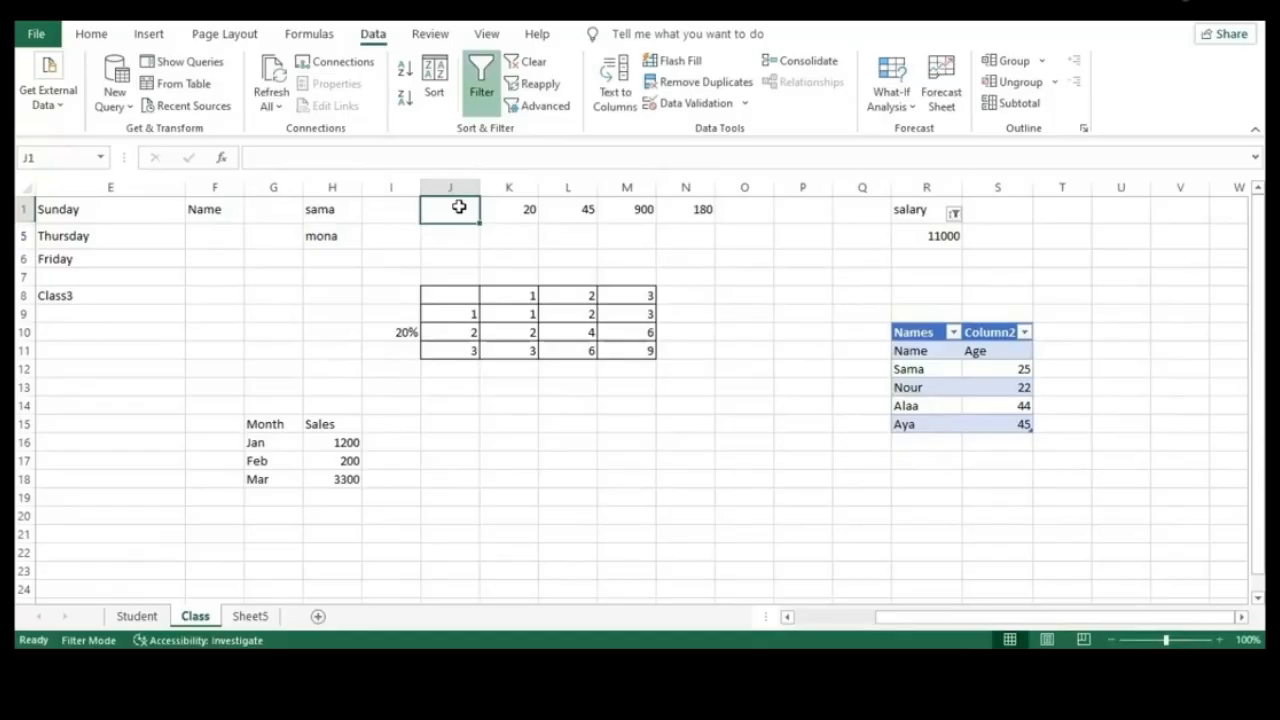
click(310, 550)
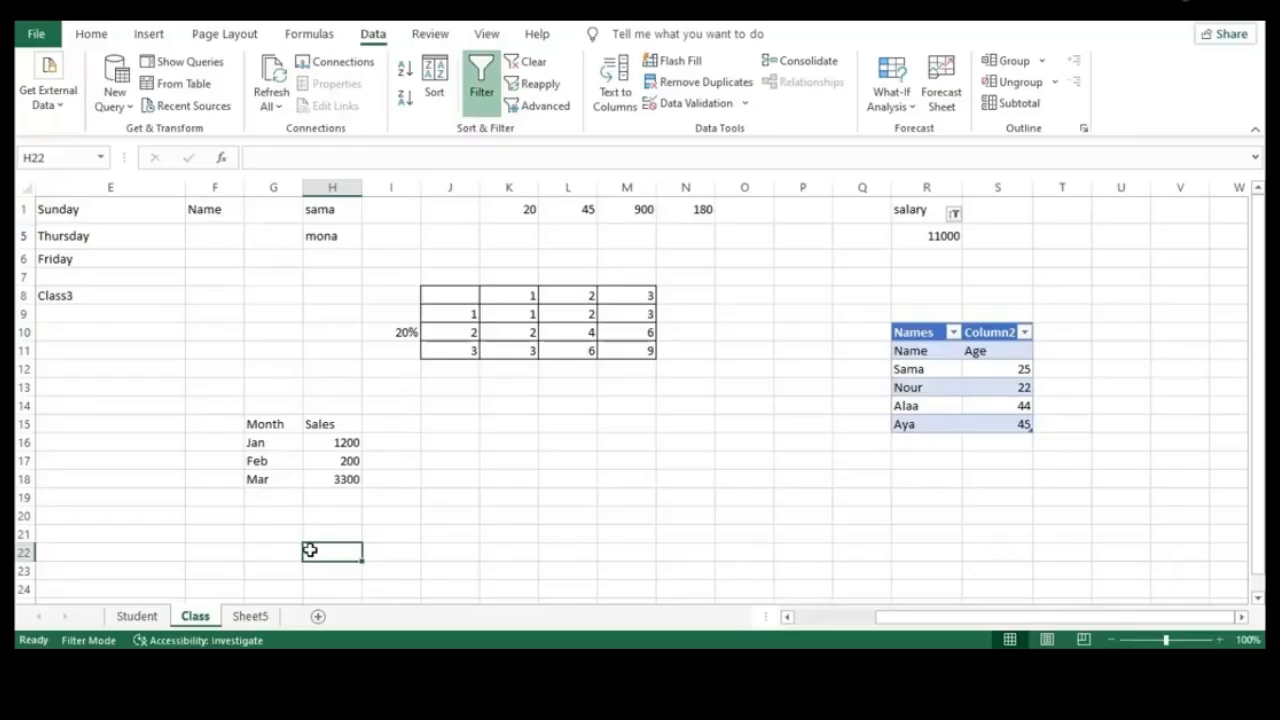
key(Down)
key(Down)
key(Down)
key(Down)
key(Down)
key(Down)
key(Down)
key(Down)
key(Down)
key(Down)
key(Down)
key(Down)
key(Down)
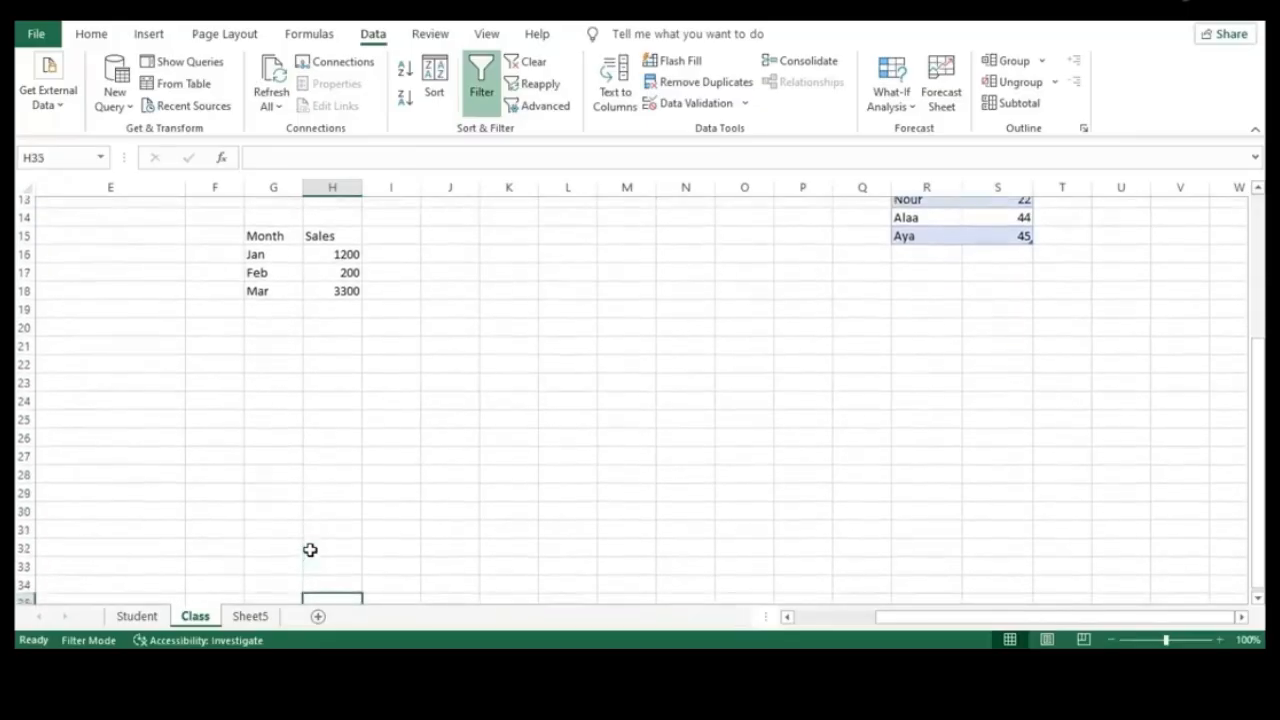
key(Down)
key(Down)
key(Down)
key(Down)
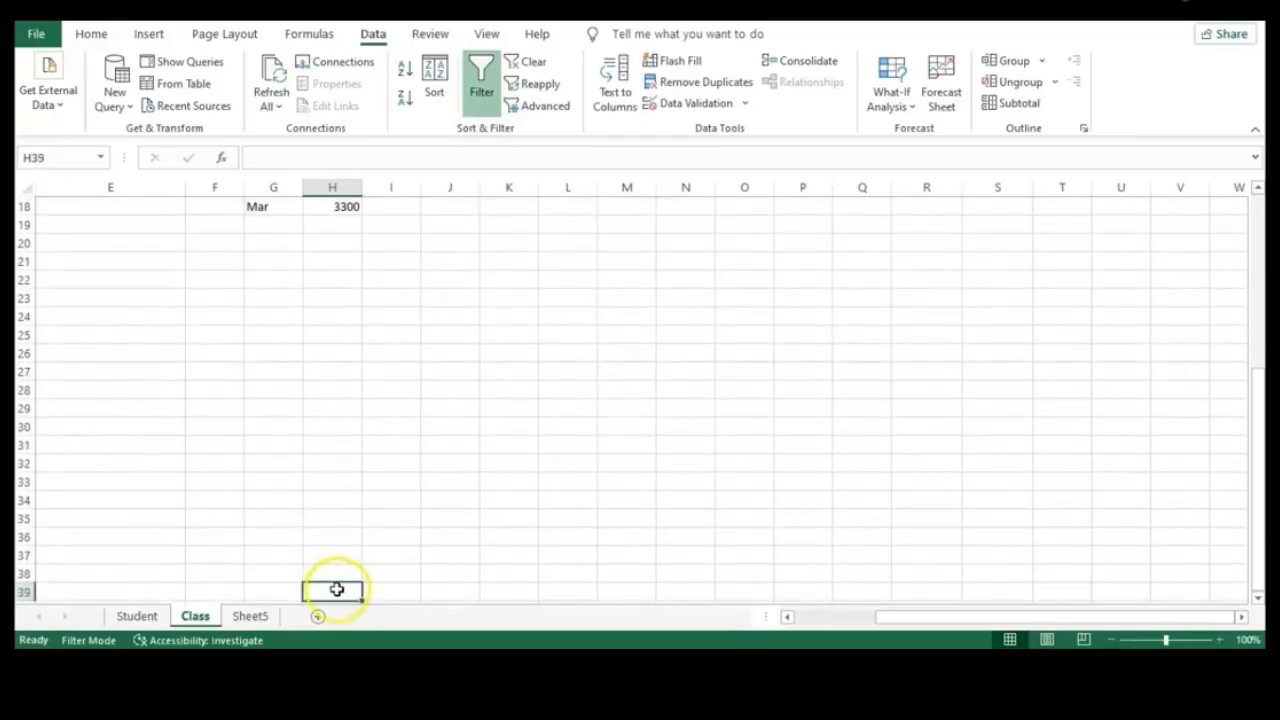
click(383, 594)
click(344, 593)
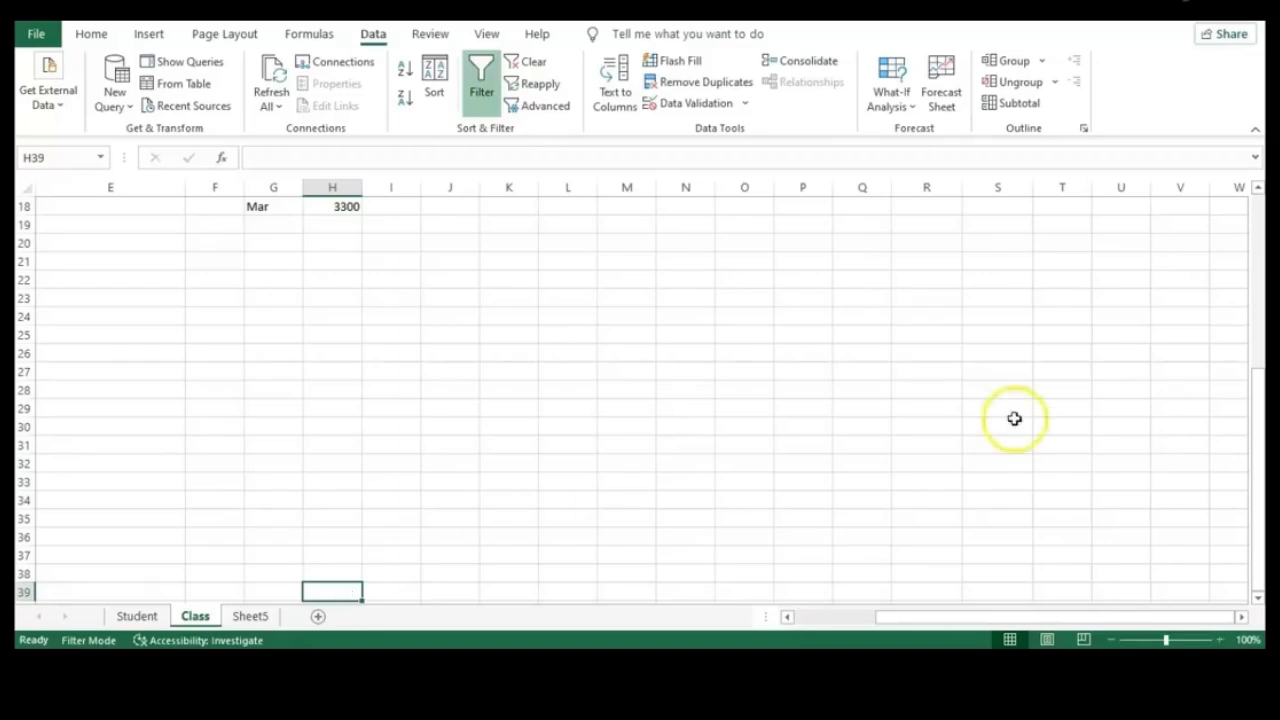
drag(1257, 424, 1254, 208)
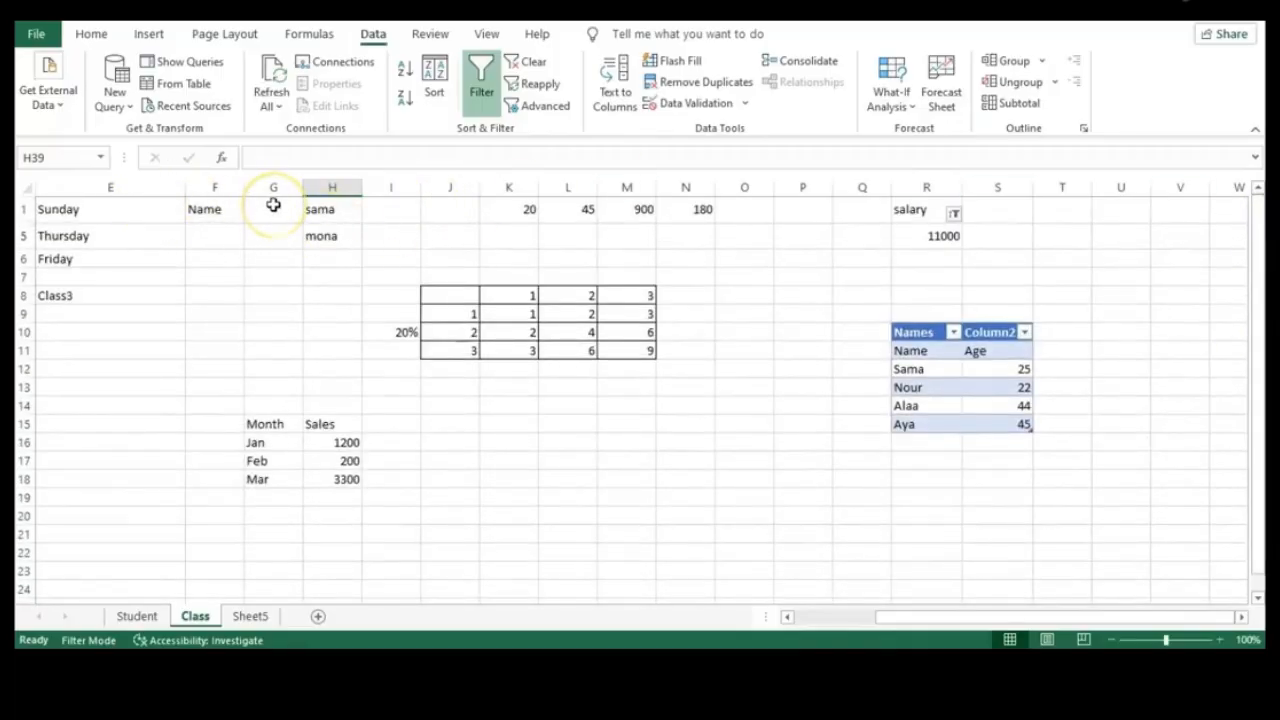
click(210, 208)
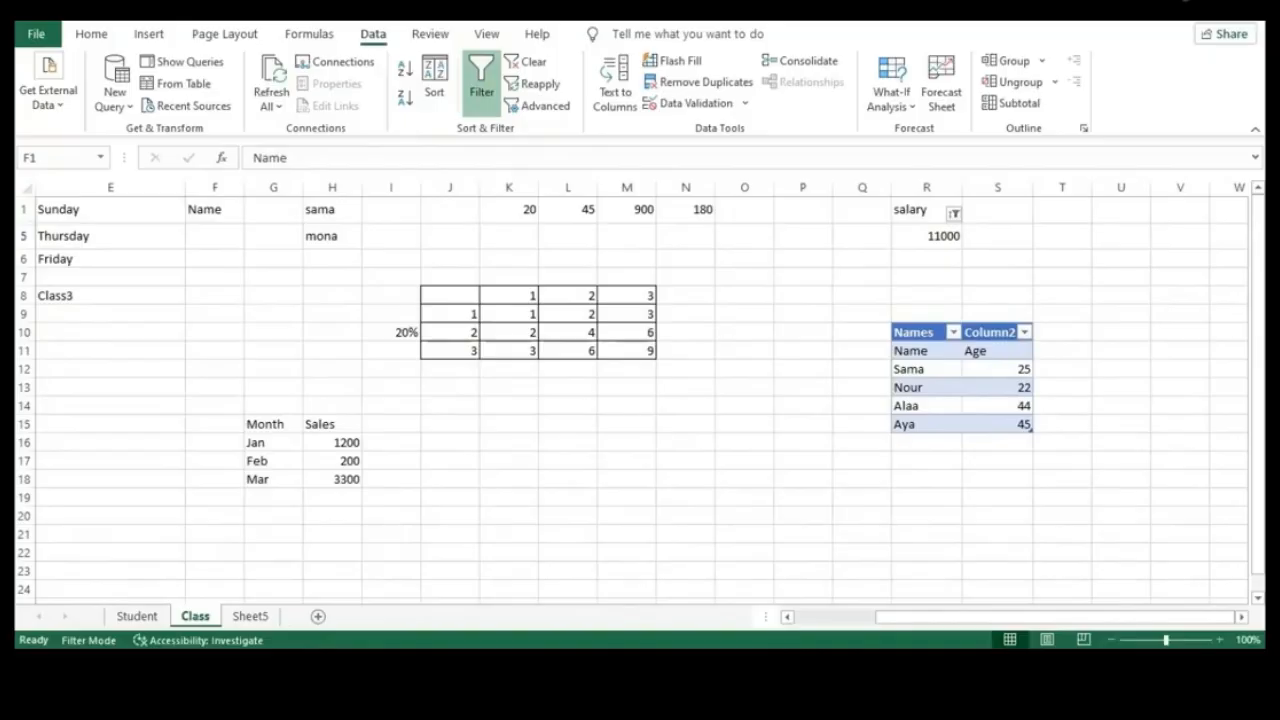
Apply Freeze Top Row, then move down and back up from column G to test it
click(485, 35)
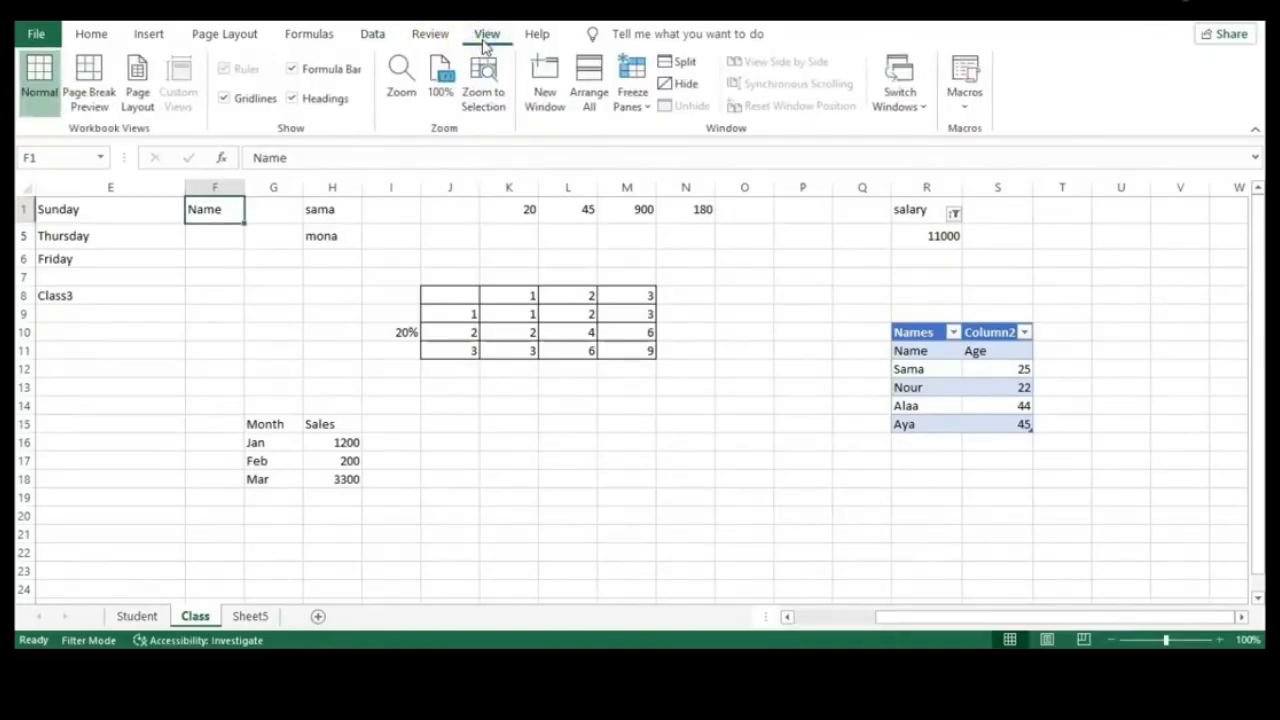
click(649, 110)
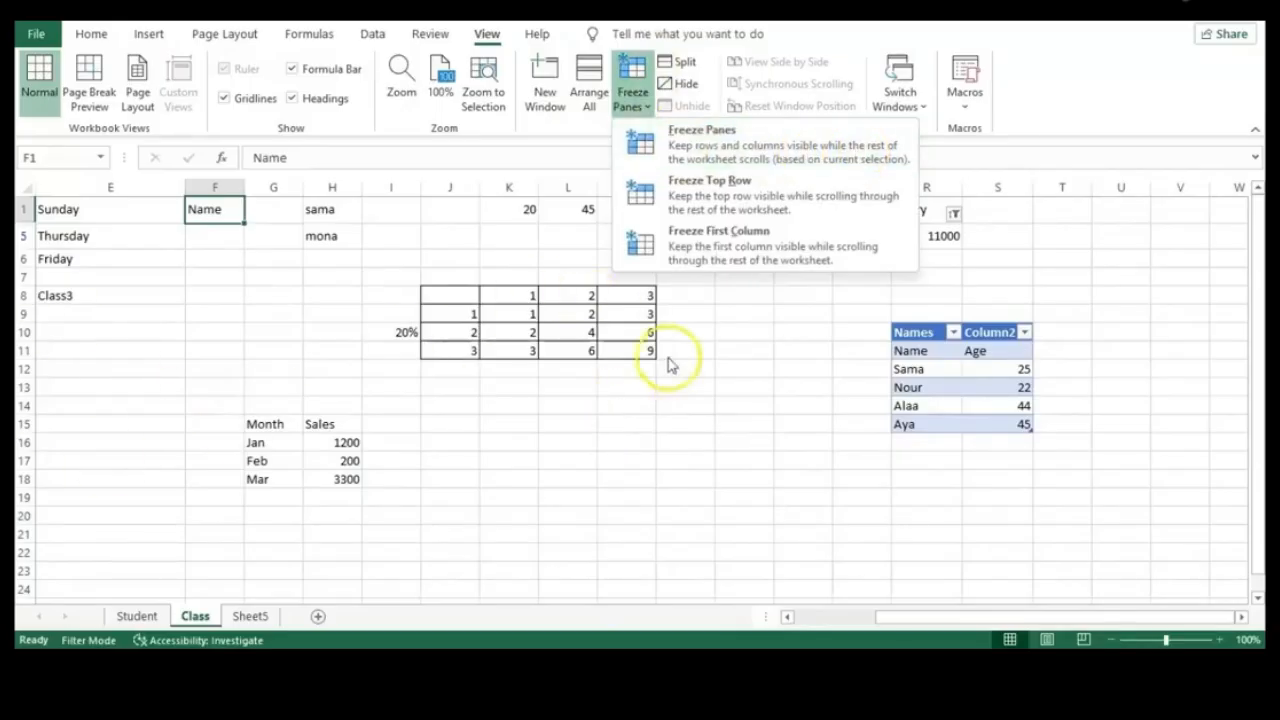
click(757, 213)
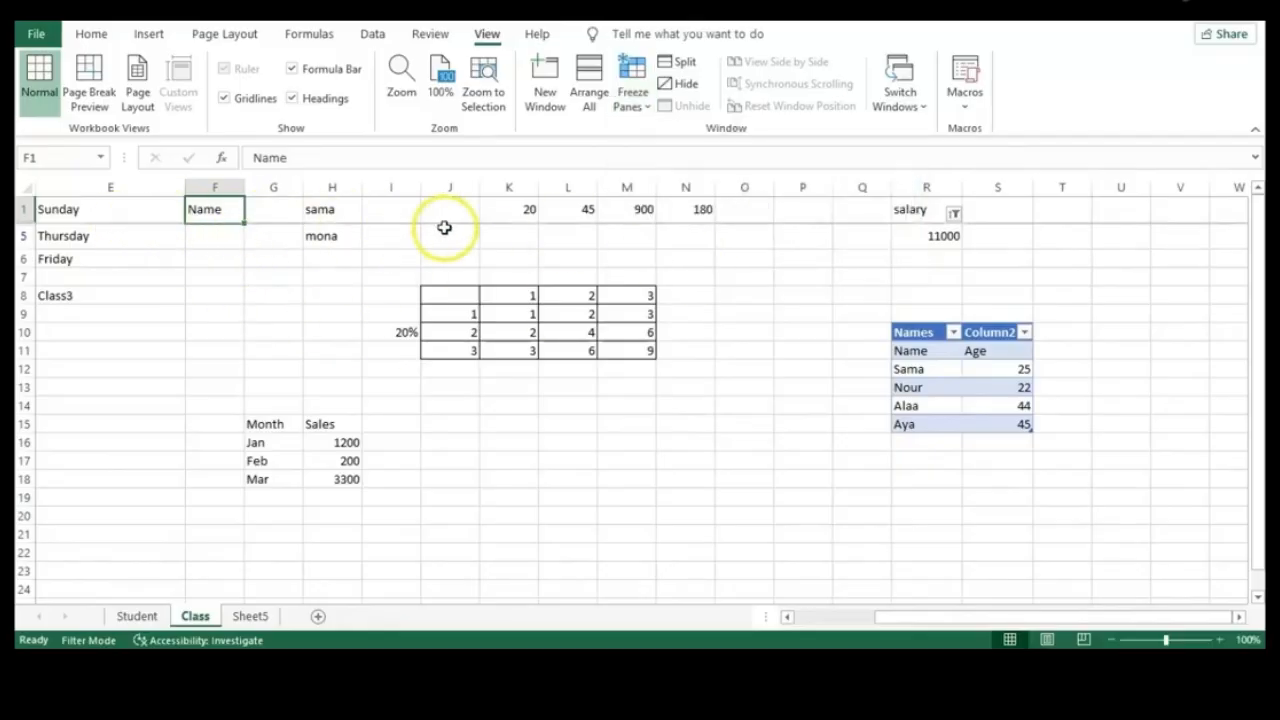
click(249, 529)
key(Down)
key(Down)
key(Down)
key(Down)
key(Down)
key(Down)
key(Down)
key(Down)
key(Down)
key(Down)
key(Down)
key(Down)
key(Down)
key(Down)
key(Down)
key(Down)
key(Down)
key(Down)
key(Down)
key(Down)
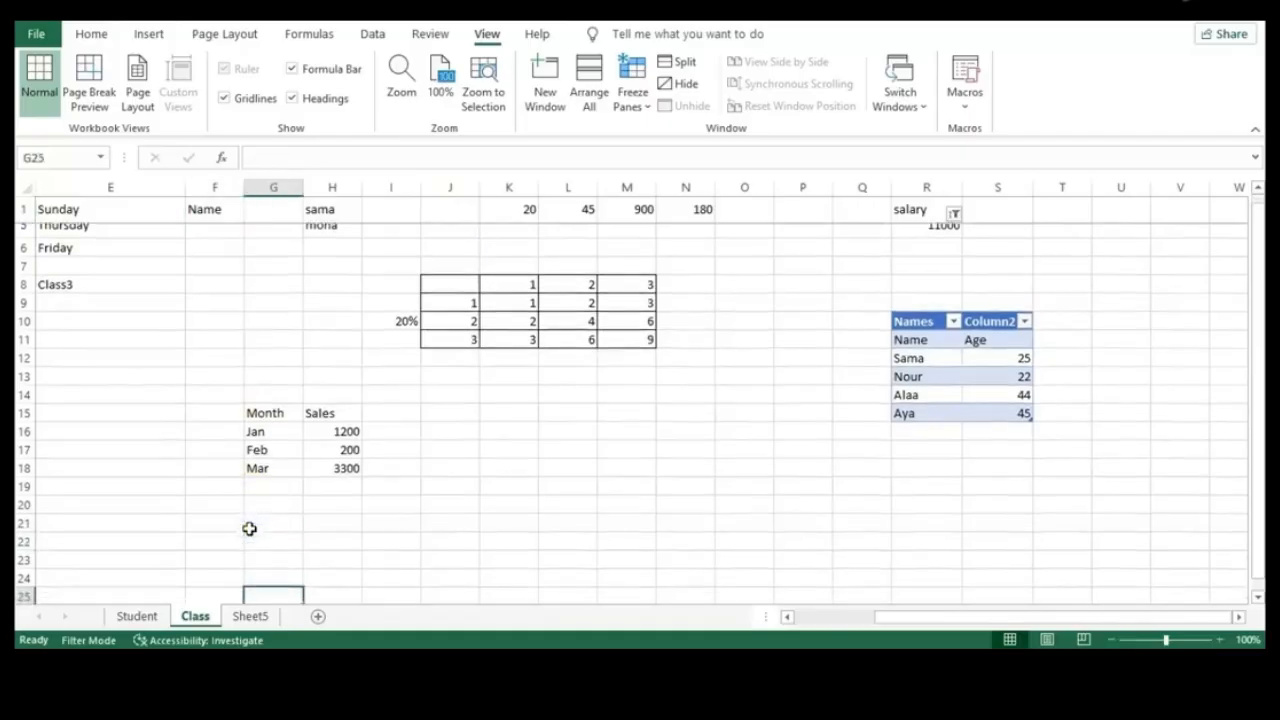
key(Down)
key(Down)
key(Down)
key(Down)
key(Down)
key(Down)
key(Down)
key(Down)
key(Down)
key(Down)
key(Down)
key(Down)
key(Down)
key(Down)
key(Down)
key(Down)
key(Down)
key(Down)
key(Down)
key(Down)
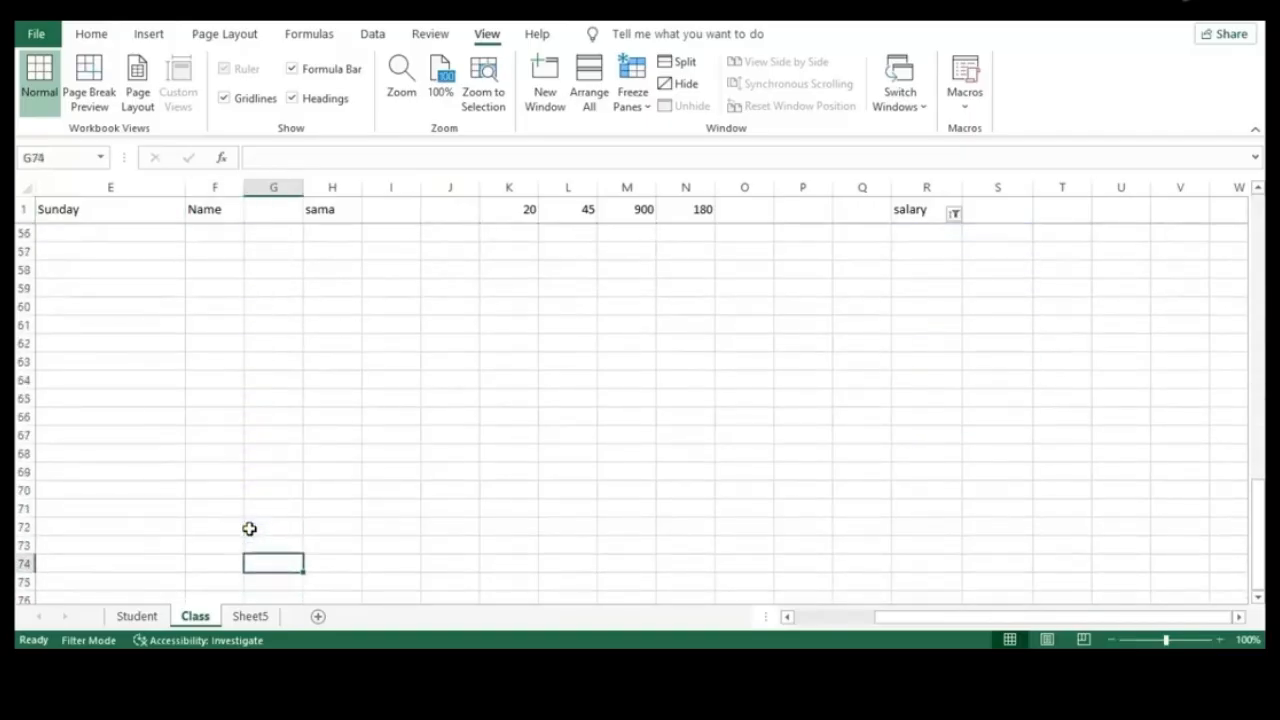
key(Up)
key(Up)
key(Up)
key(Up)
key(Up)
key(Up)
key(Up)
key(Up)
key(Up)
key(Up)
key(Up)
key(Up)
key(Up)
key(Up)
key(Up)
key(Up)
key(Up)
key(Up)
key(Up)
key(Up)
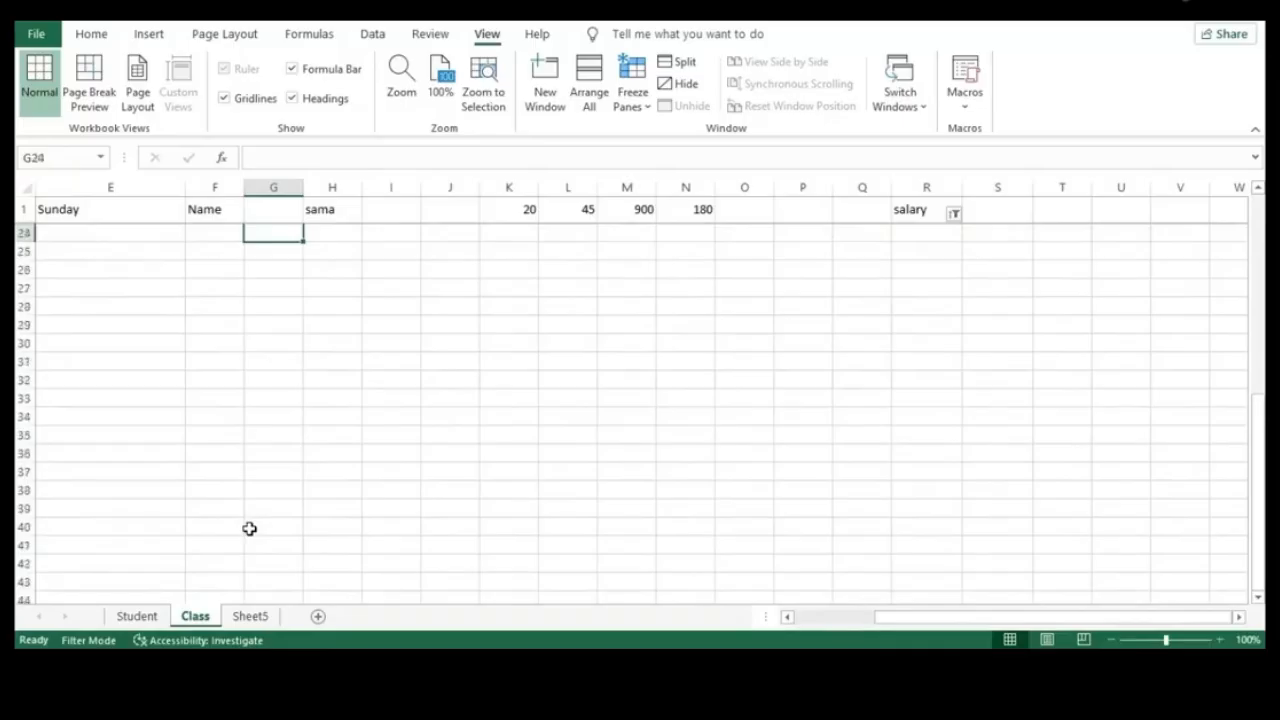
key(Up)
key(Up)
key(Up)
key(Up)
key(Up)
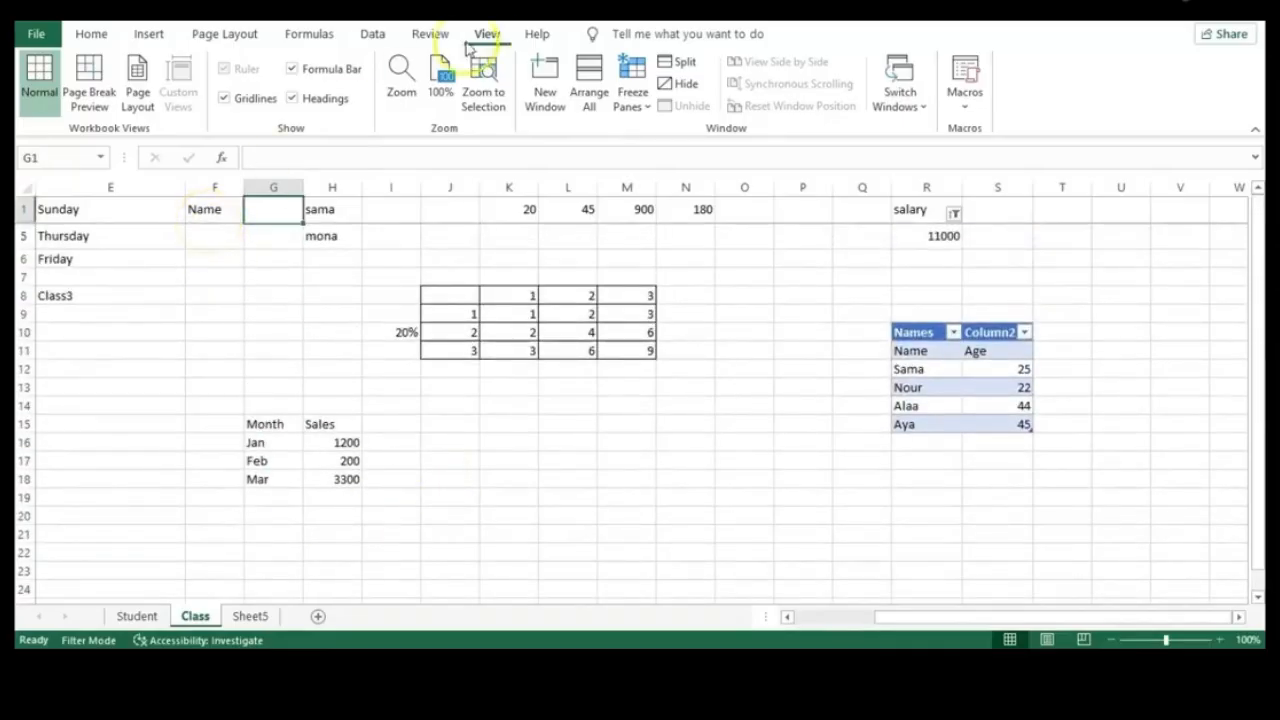
Unfreeze panes, apply Freeze First Column and test it moving right and left, then select G19
click(648, 116)
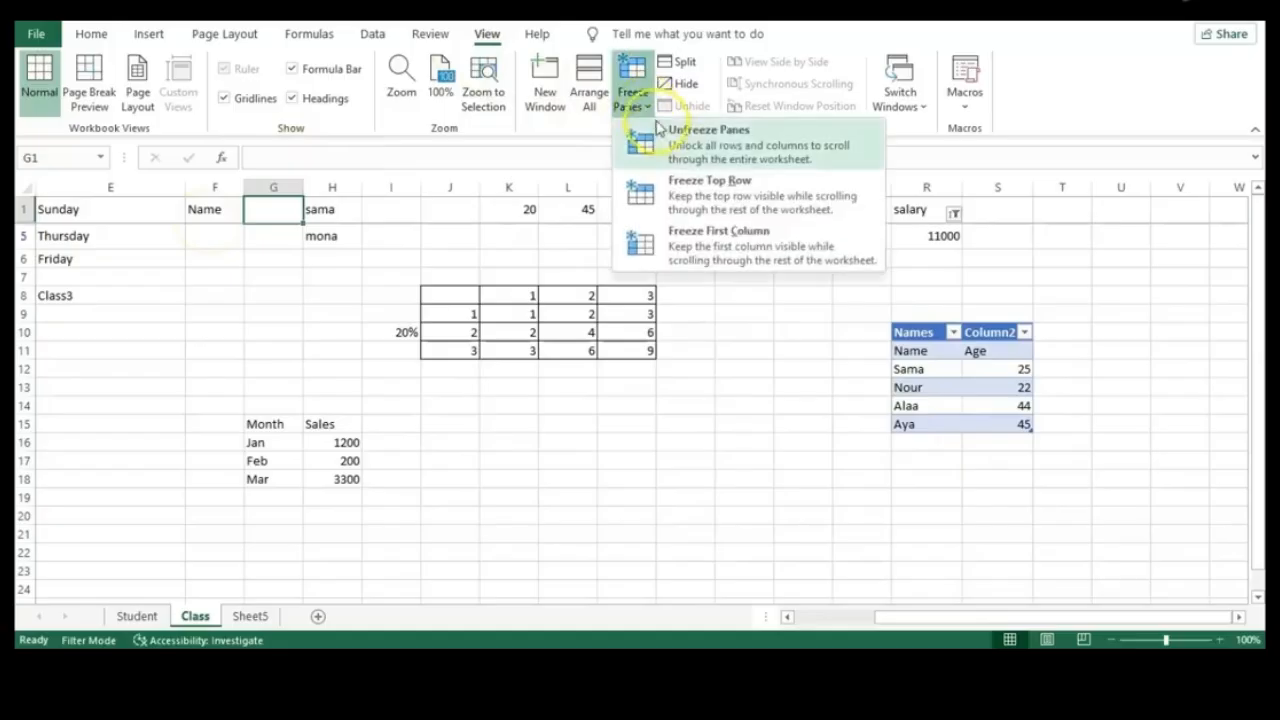
click(674, 138)
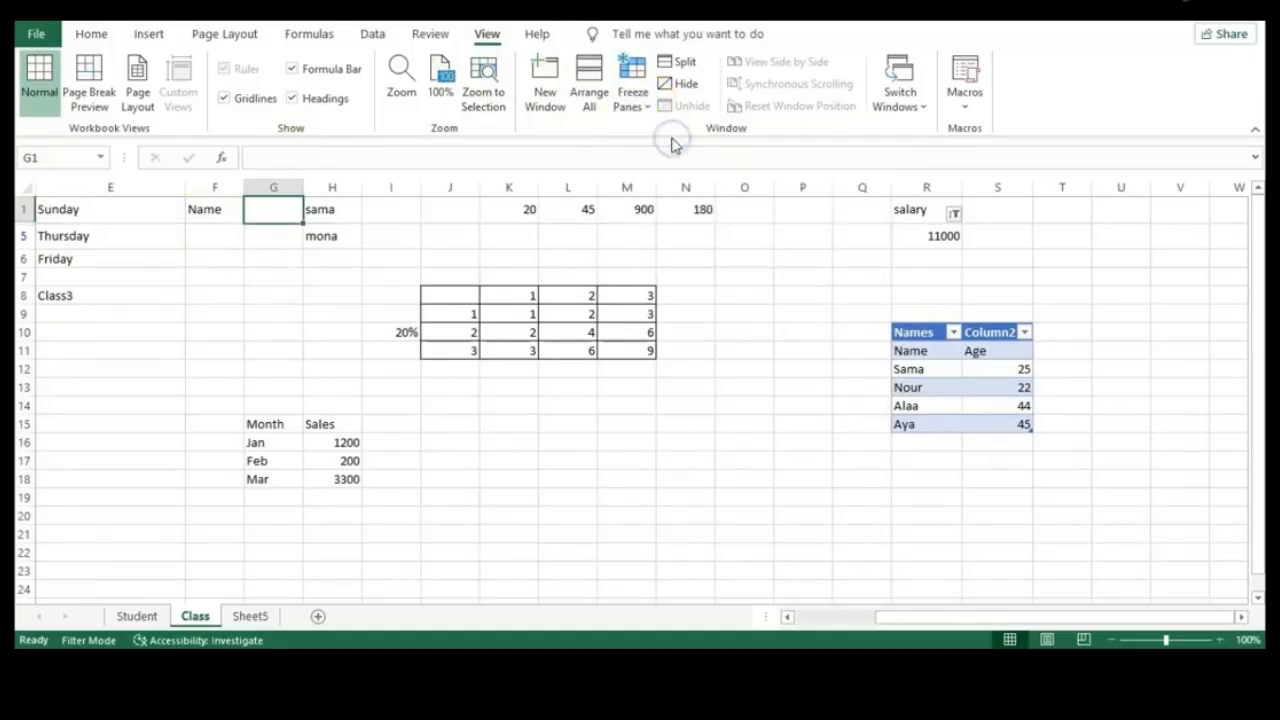
click(633, 98)
click(685, 238)
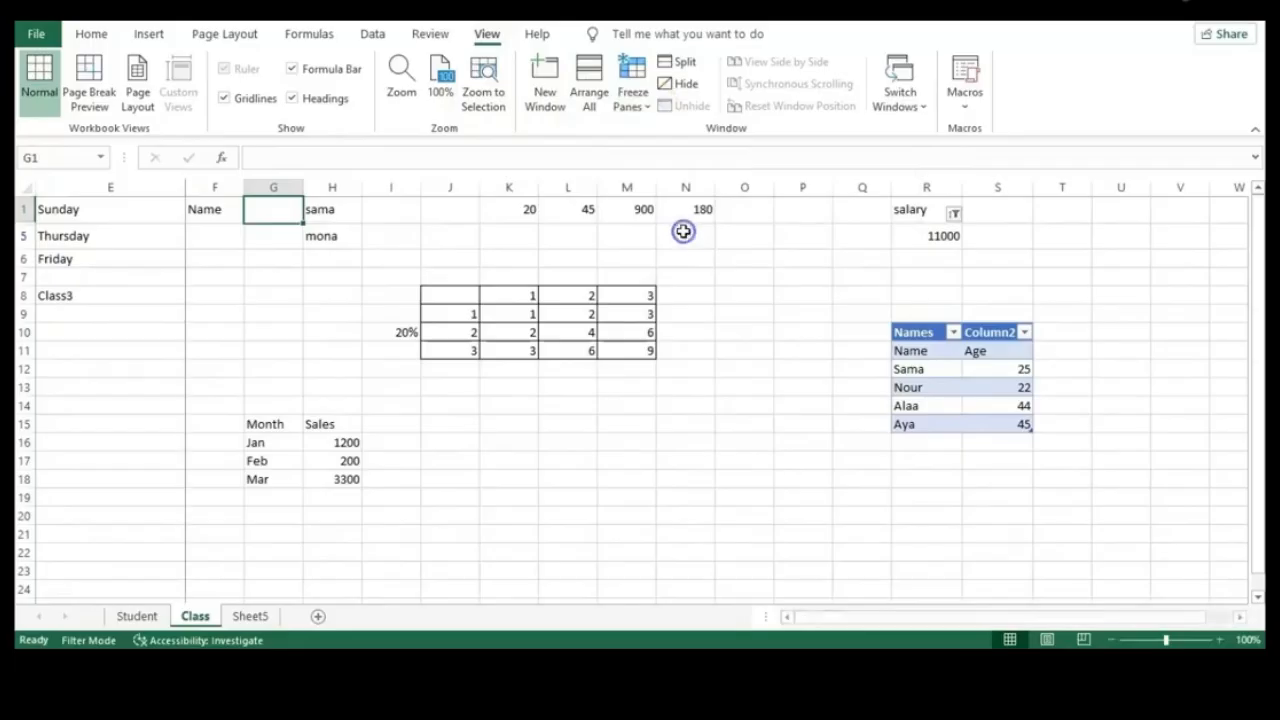
key(Right)
key(Right)
key(Right)
key(Right)
key(Right)
key(Right)
key(Right)
key(Right)
key(Right)
key(Right)
key(Right)
key(Right)
key(Right)
key(Right)
key(Right)
key(Right)
key(Right)
key(Right)
key(Right)
key(Right)
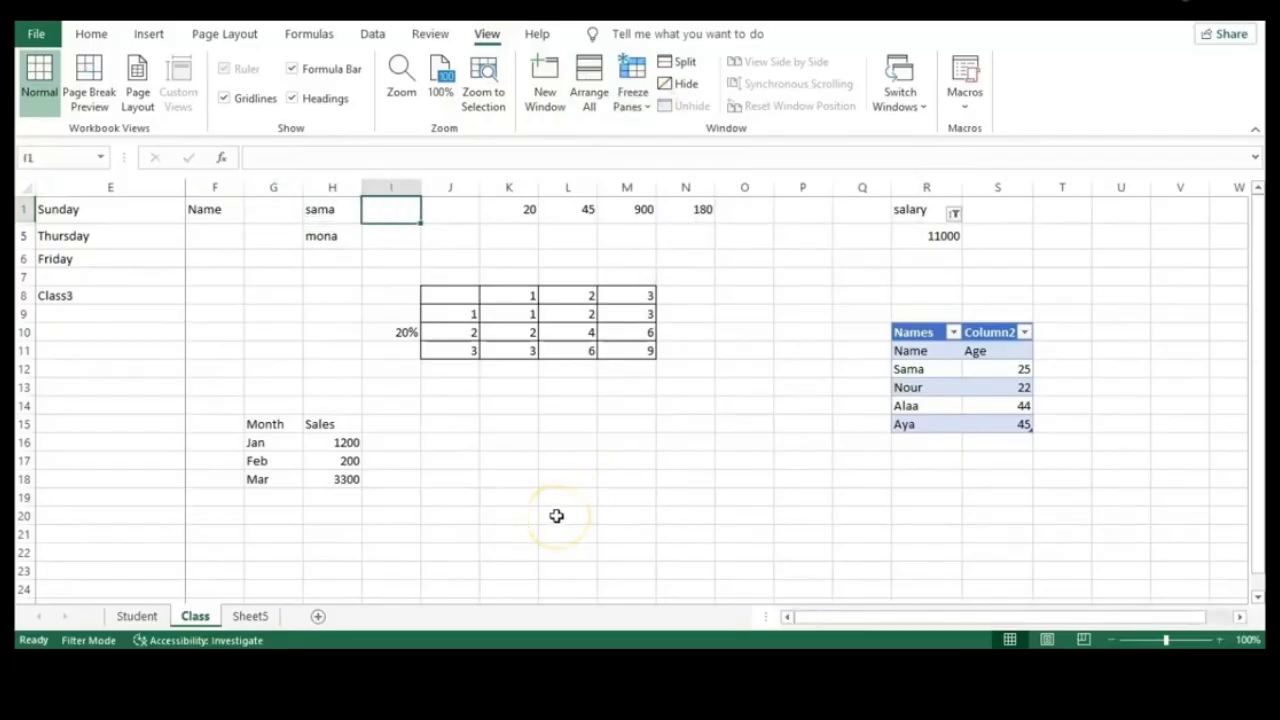
key(Right)
key(Right)
key(Right)
key(Right)
key(Right)
key(Right)
key(Right)
key(Right)
key(Right)
key(Right)
key(Right)
key(Right)
key(Right)
key(Right)
key(Right)
key(Right)
key(Right)
key(Right)
key(Right)
key(Right)
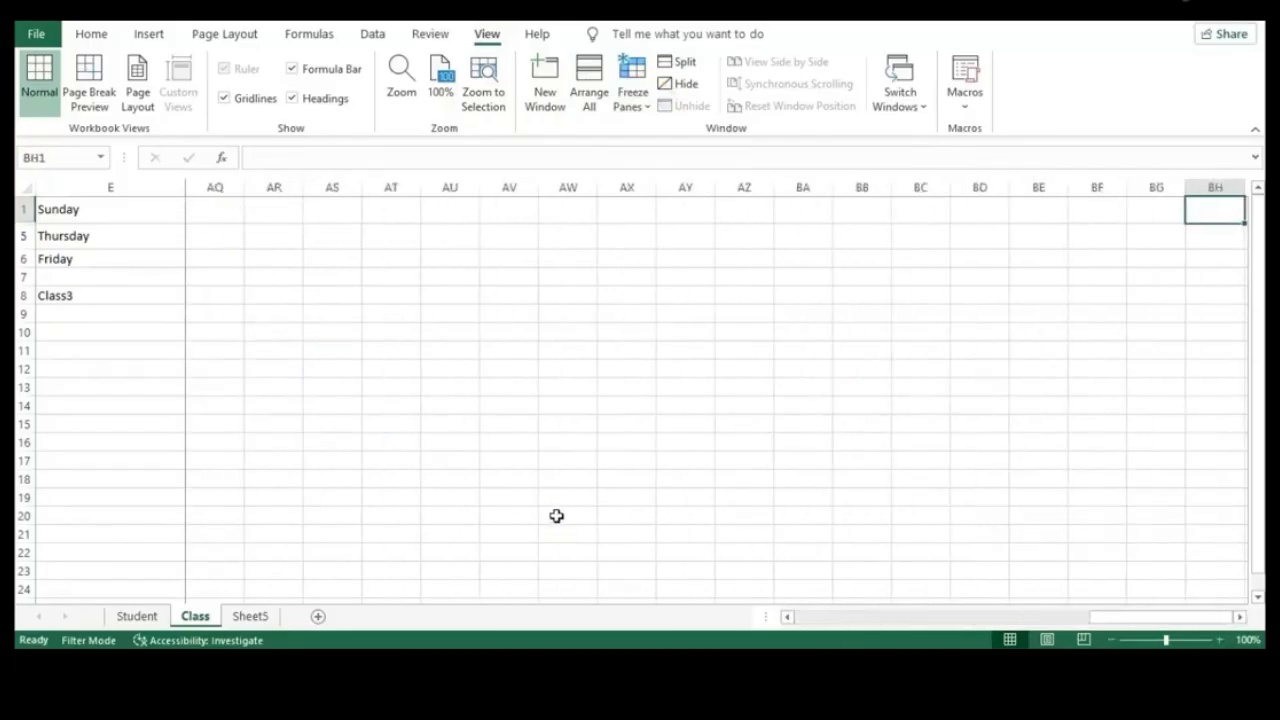
key(Left)
key(Left)
key(Left)
key(Left)
key(Left)
key(Left)
key(Left)
key(Left)
key(Left)
key(Left)
key(Left)
key(Left)
key(Left)
key(Left)
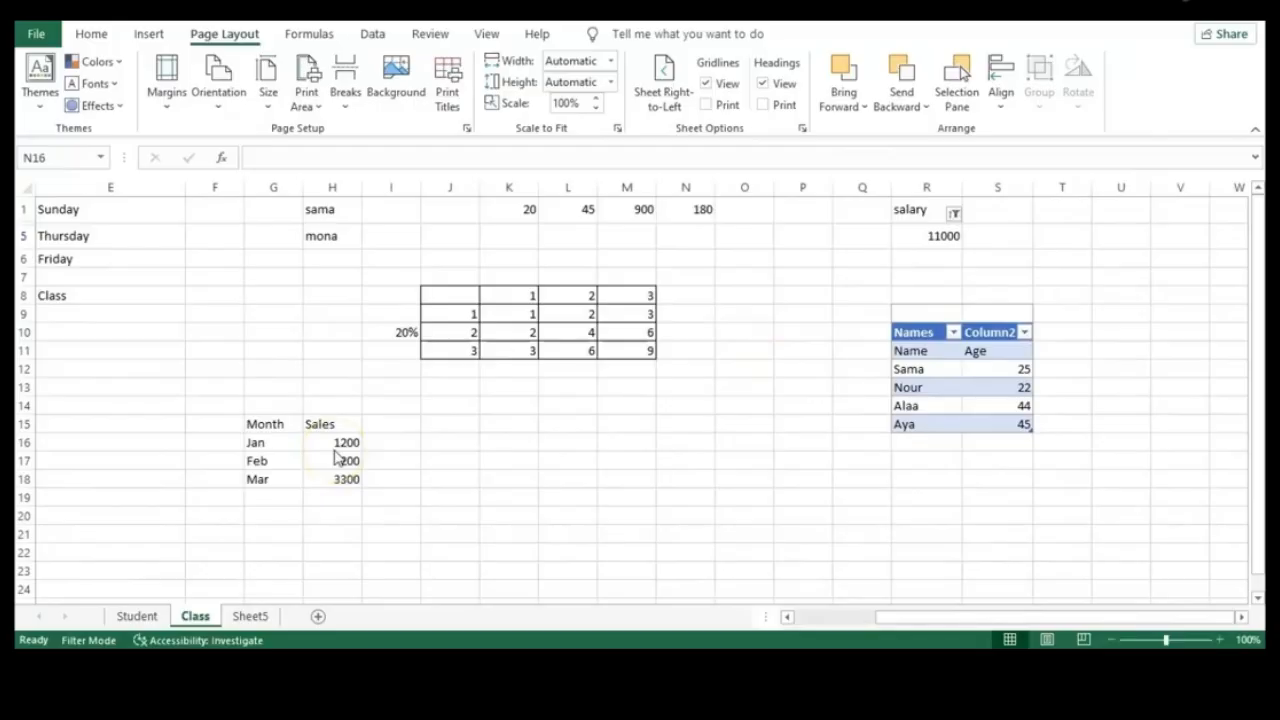
click(255, 497)
Enter Apr in G19 and 4400 in H19
text(Ap)
key(BackSpace)
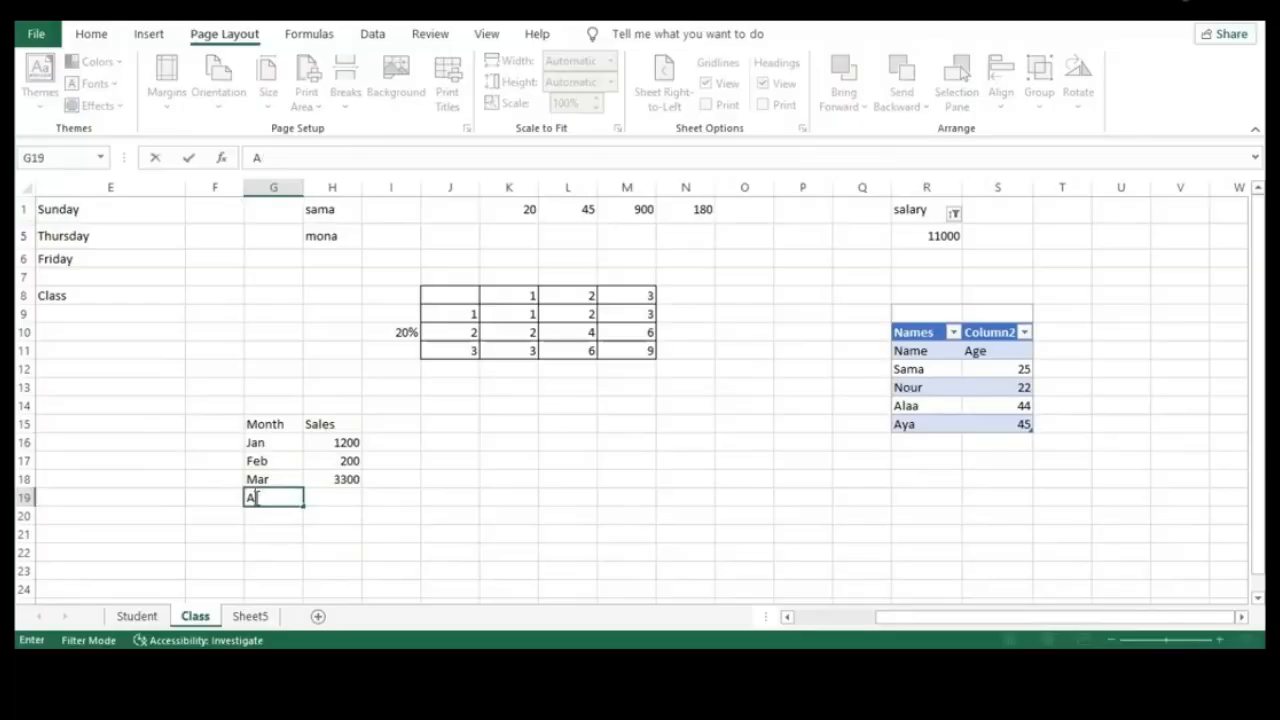
text(pr)
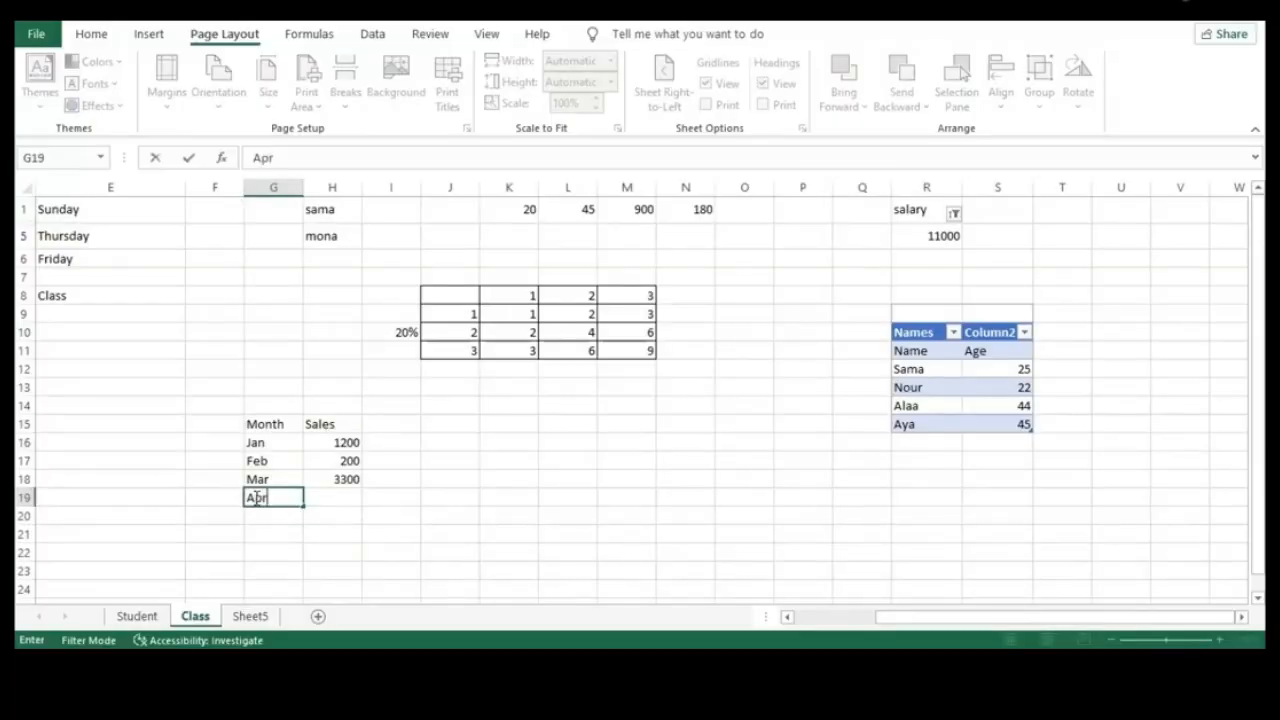
click(327, 499)
text(440)
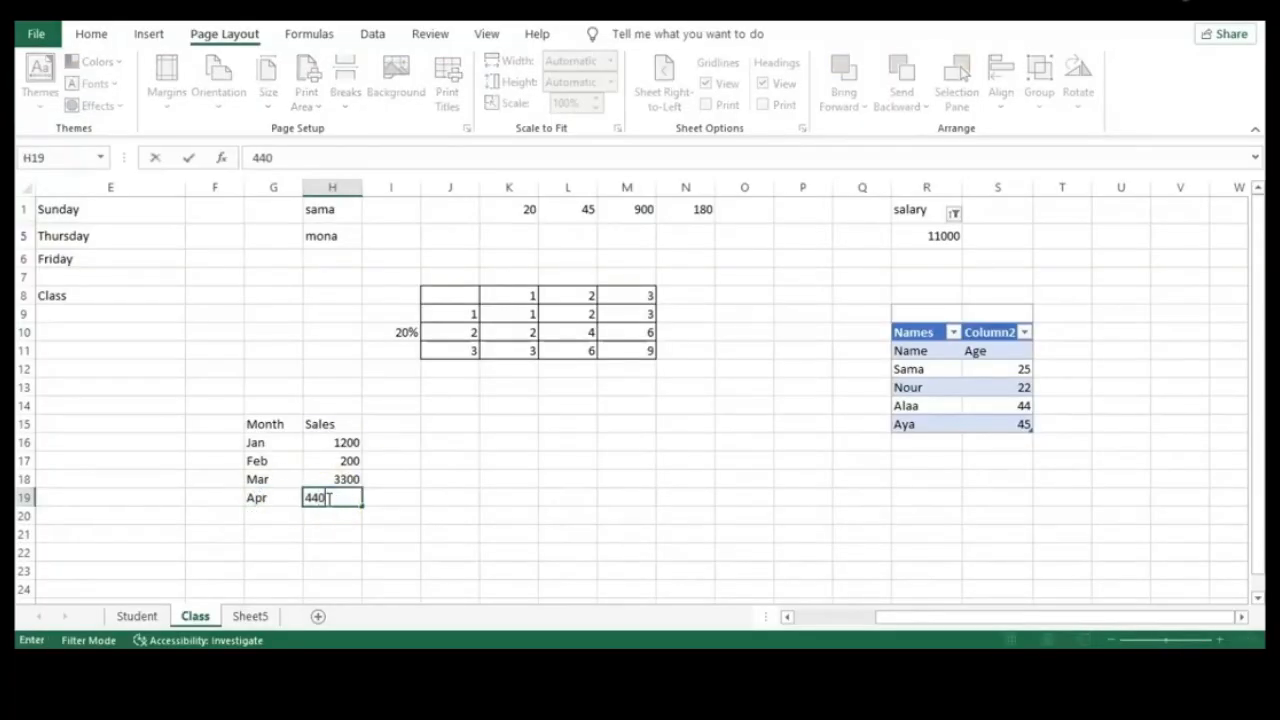
text(0)
click(341, 521)
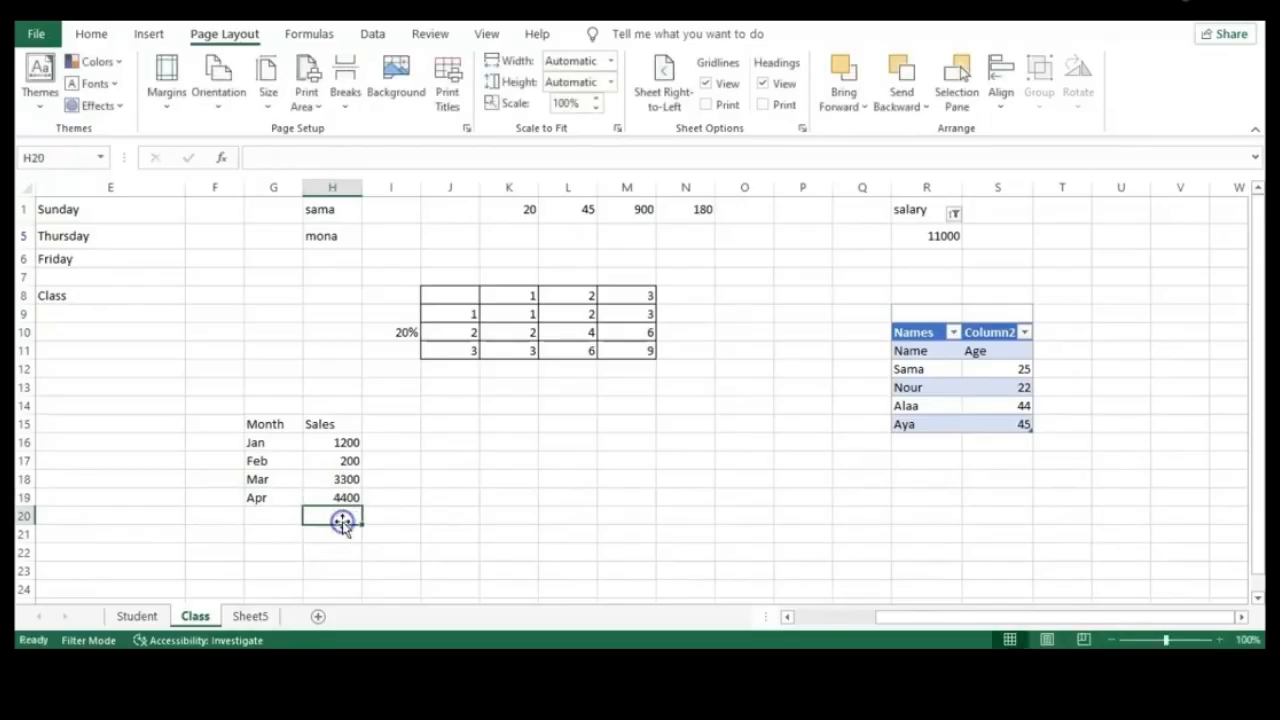
Select the Sales values H16:H19, Jan through Apr
click(284, 515)
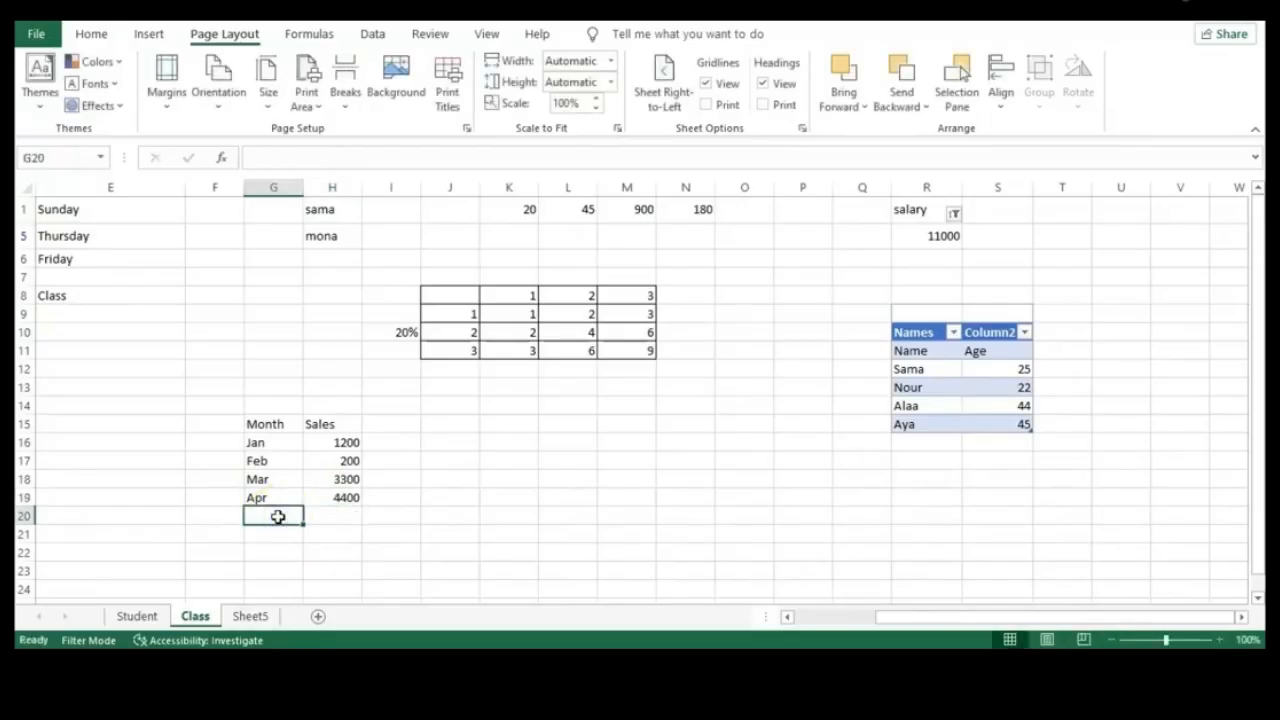
click(355, 497)
click(340, 446)
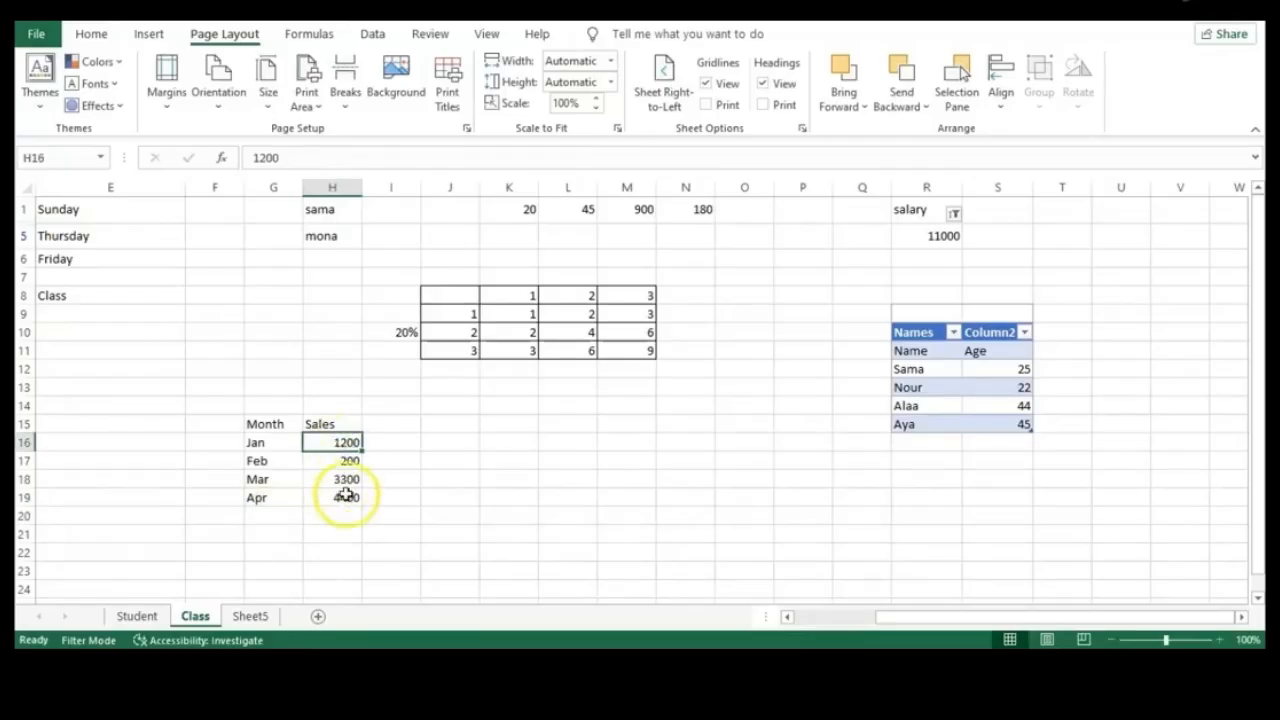
drag(347, 494, 344, 446)
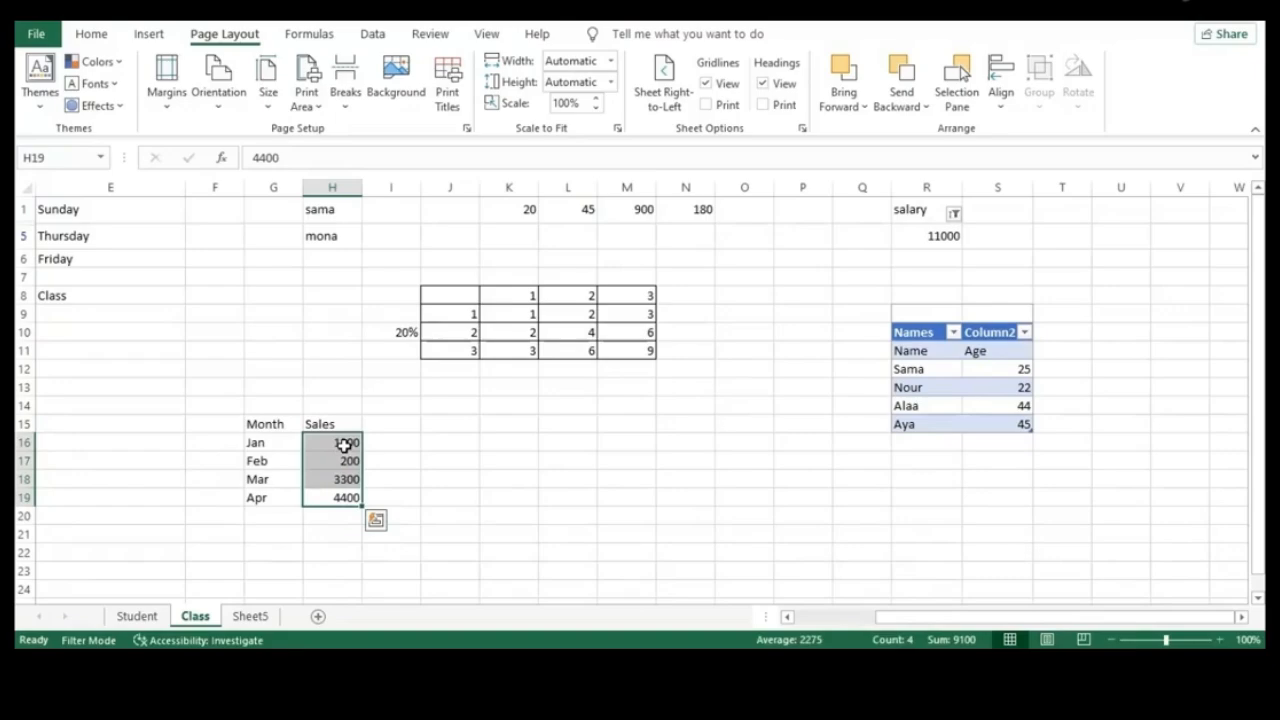
click(91, 35)
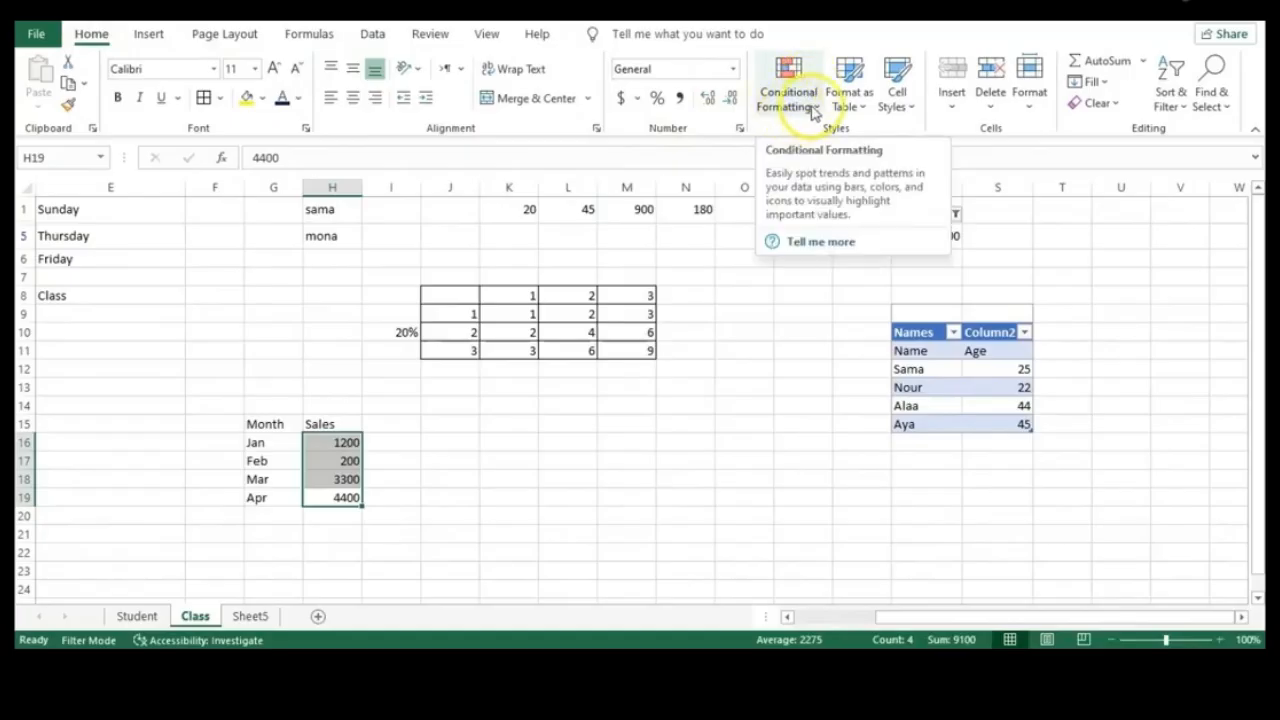
Add a Less Than 1000 rule to H16:H19 with Light Red Fill with Dark Red Text
click(808, 106)
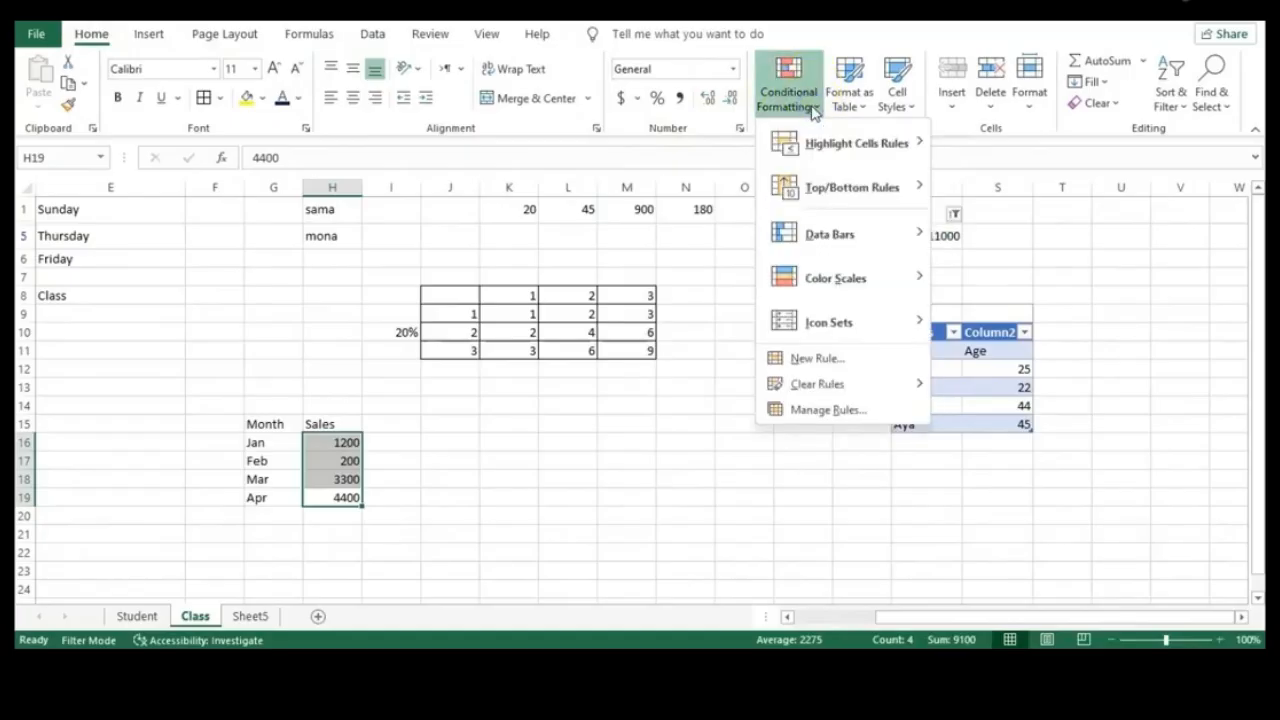
click(855, 145)
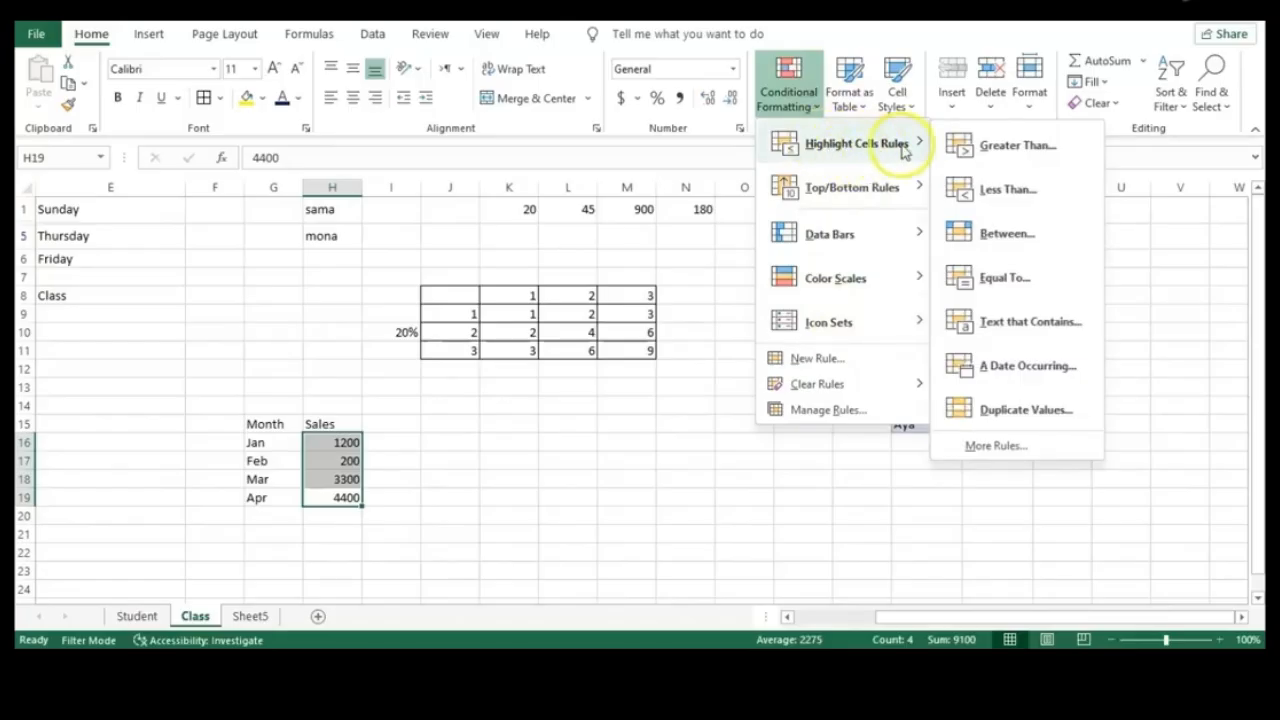
click(993, 155)
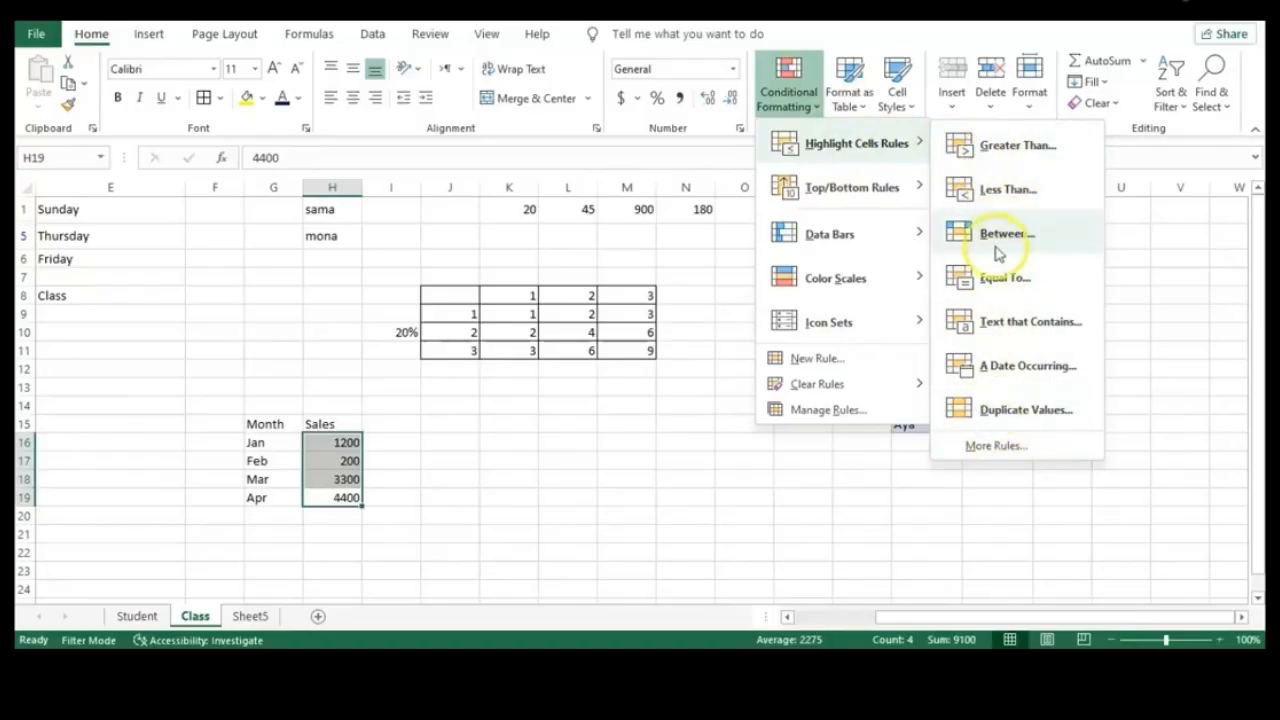
click(1012, 186)
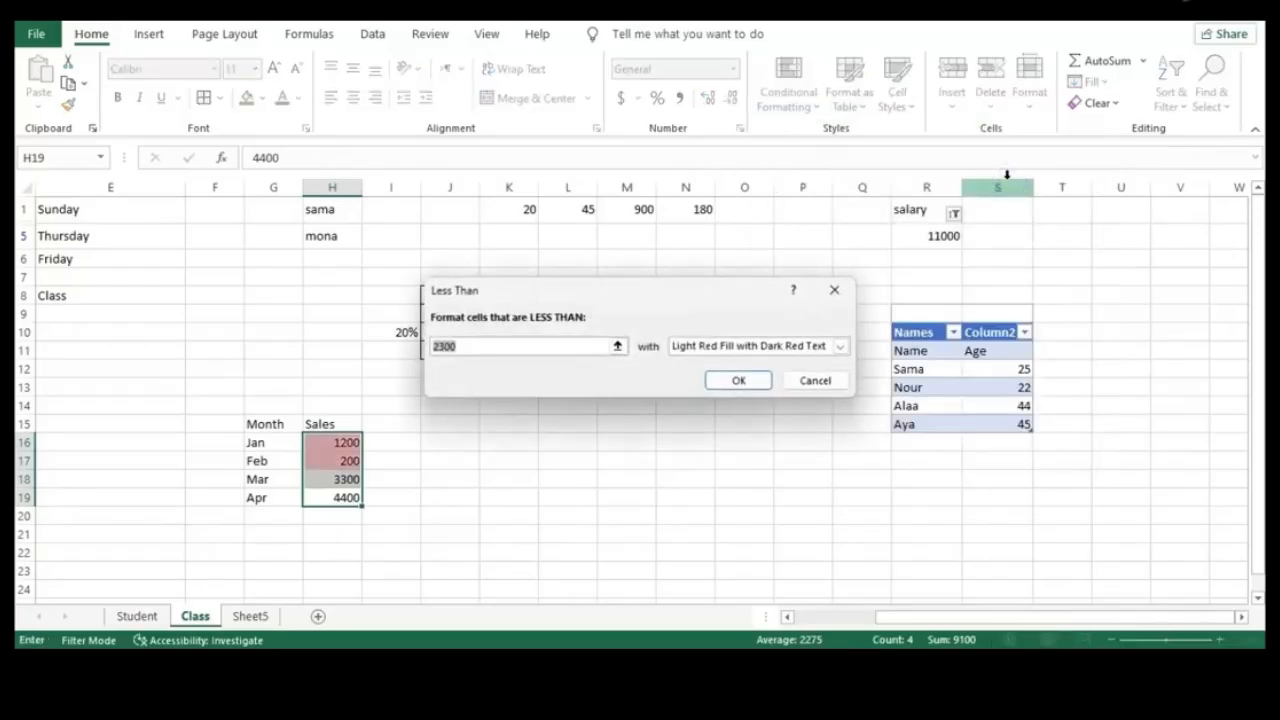
key(BackSpace)
text(1000)
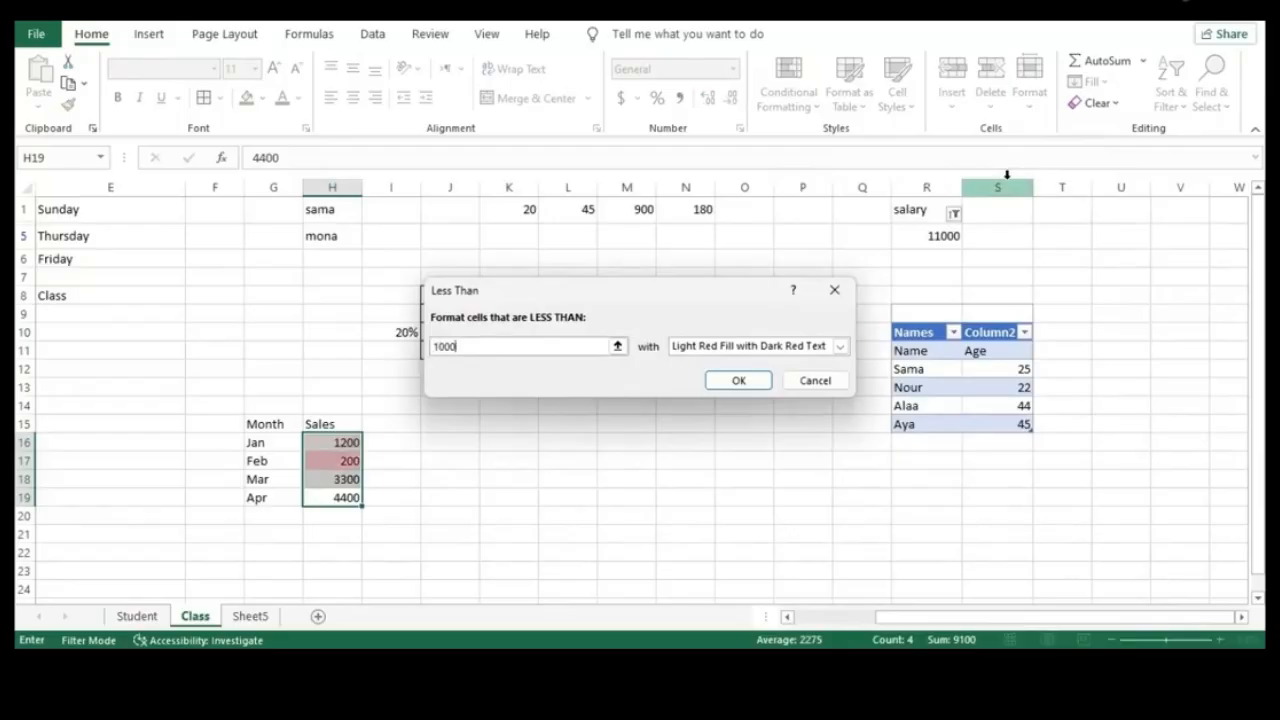
click(840, 347)
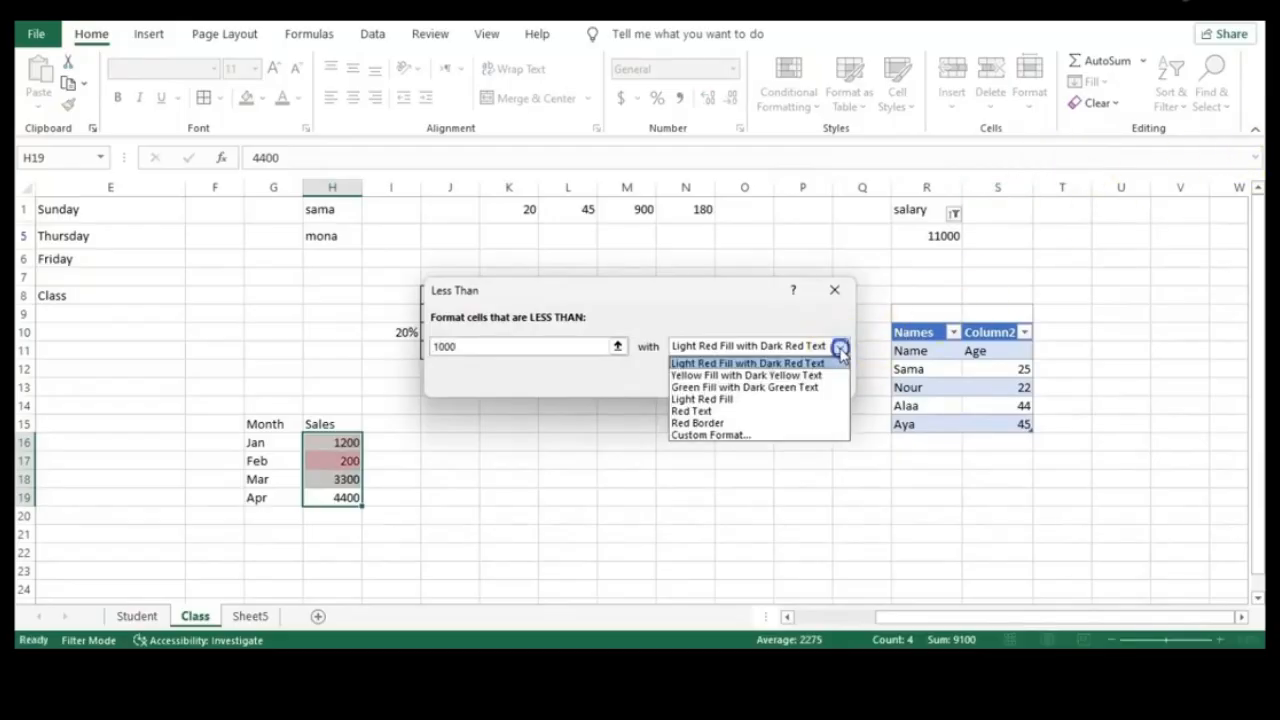
click(749, 352)
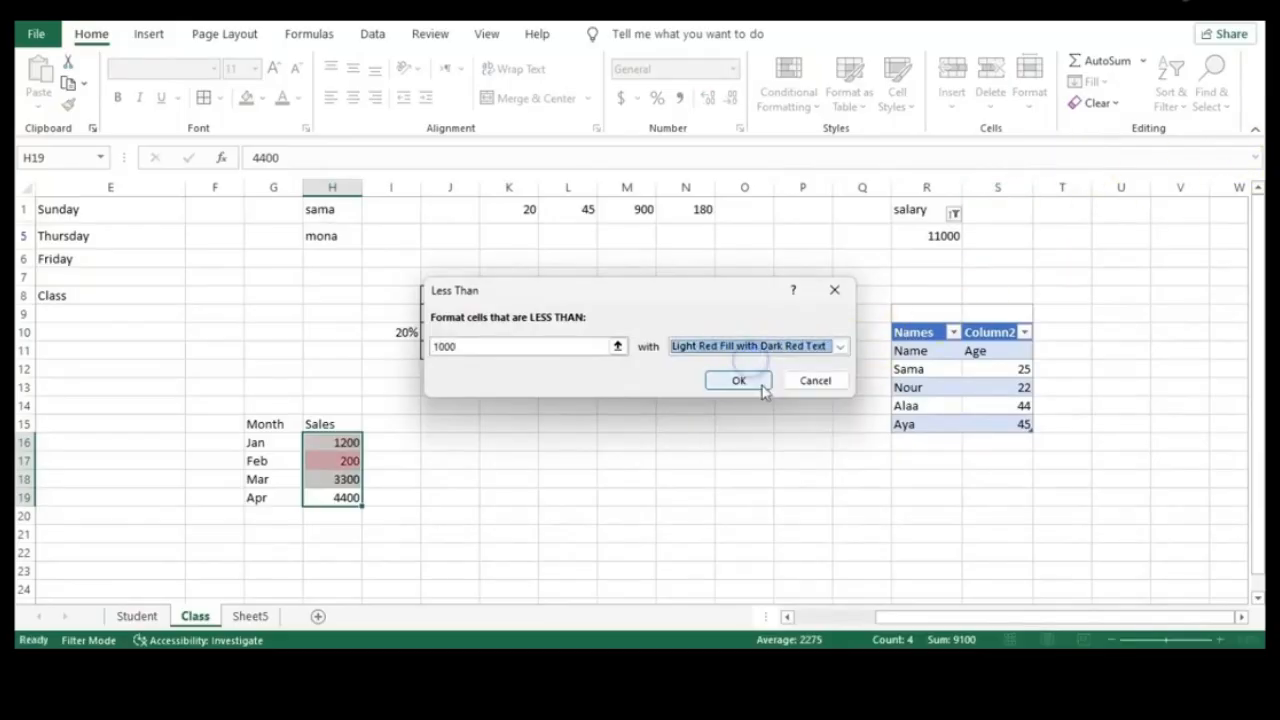
click(757, 383)
click(534, 494)
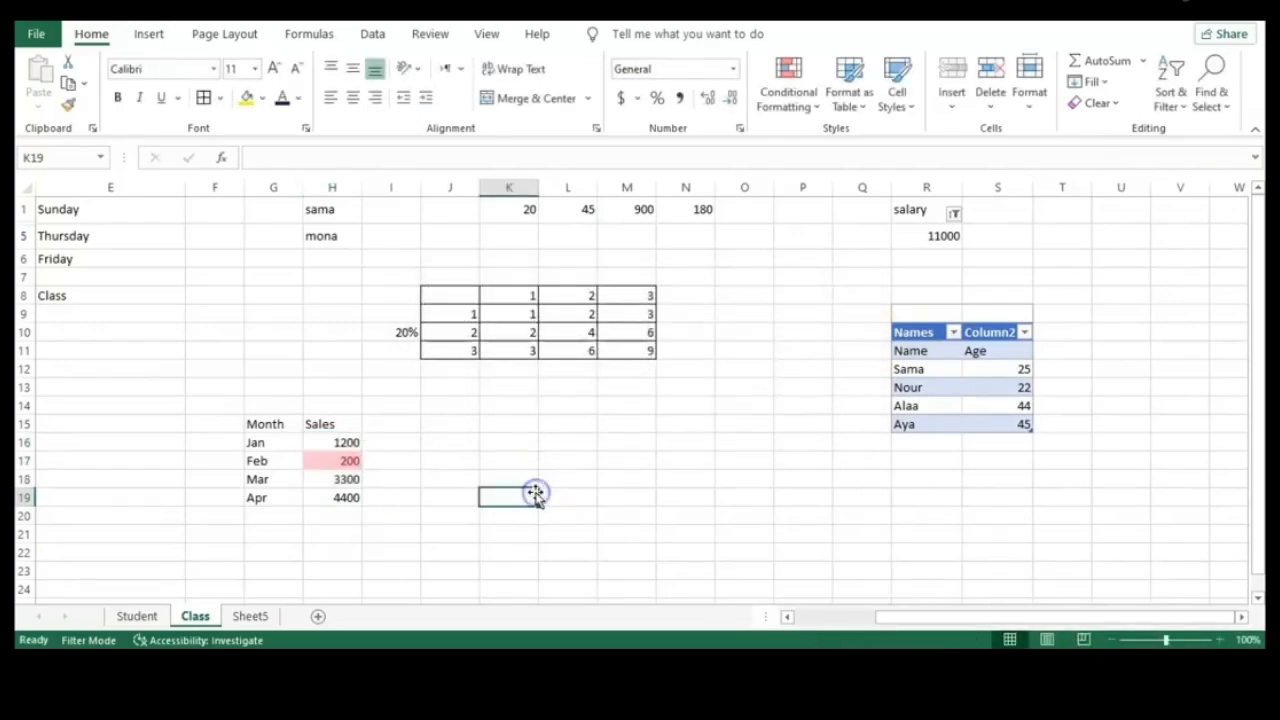
Add a Below Average rule to H16:H19 using Light Red Fill with Dark Red Text
click(347, 460)
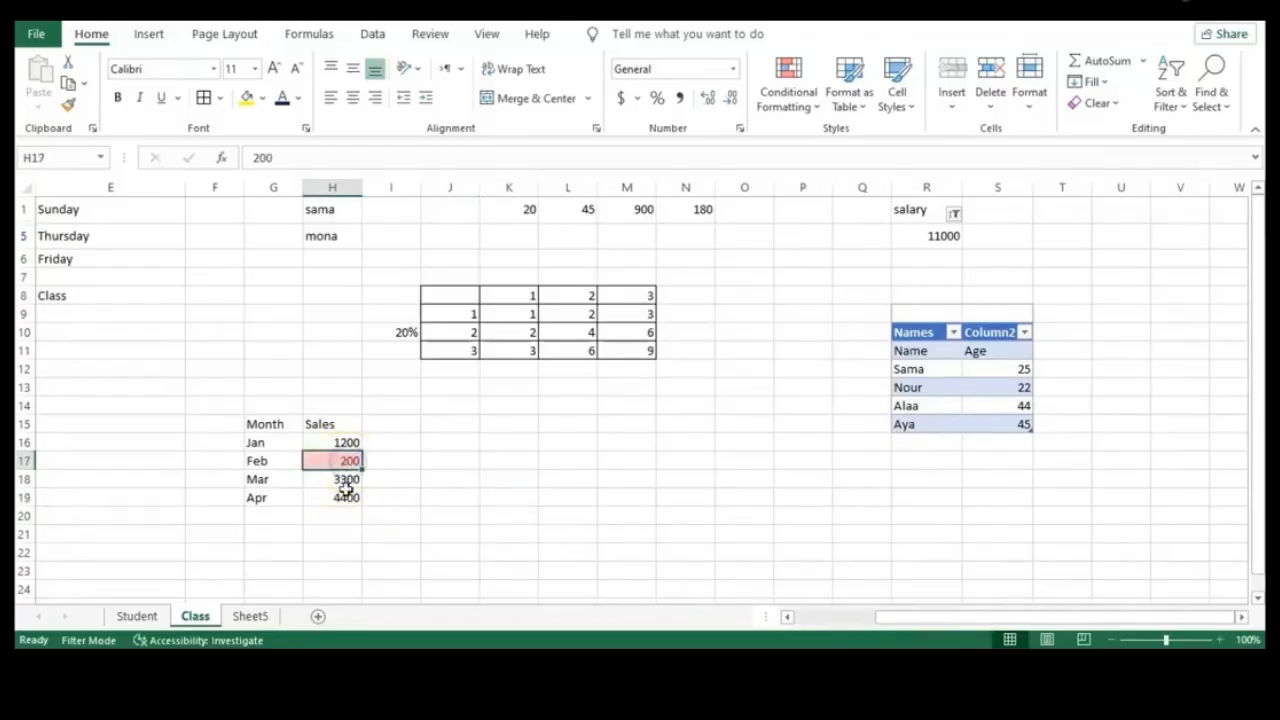
drag(346, 497, 343, 450)
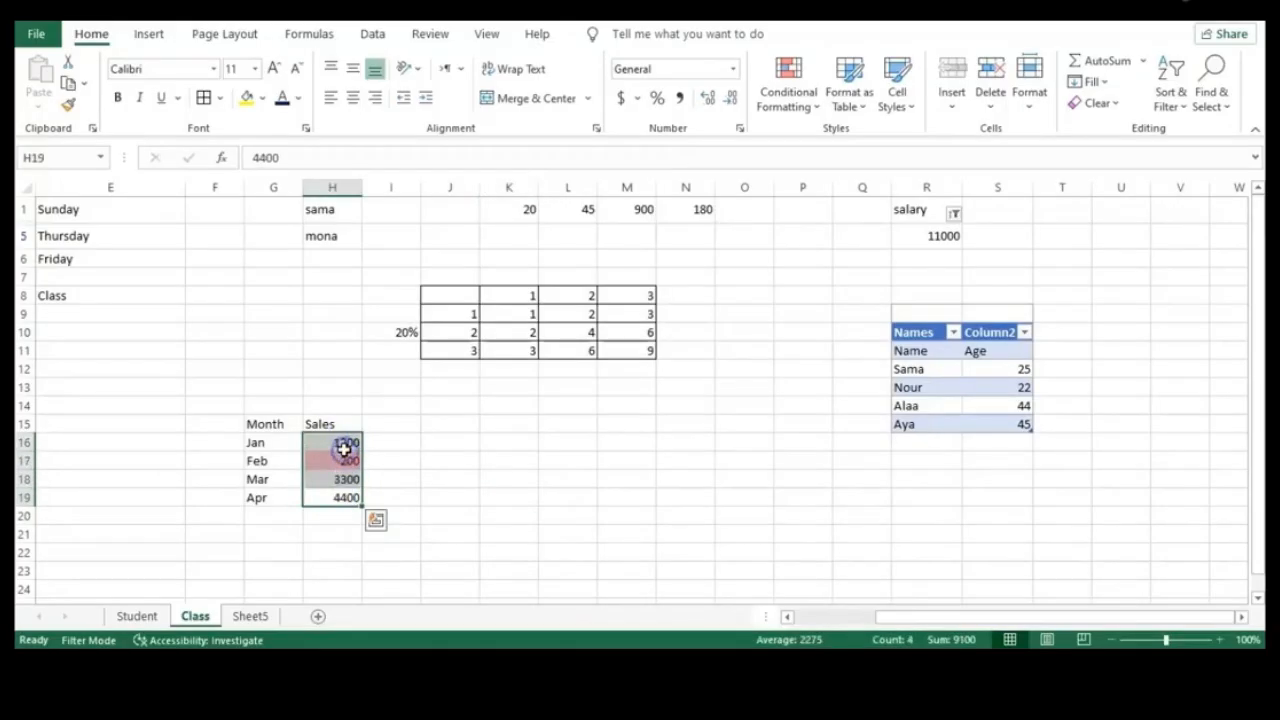
click(791, 100)
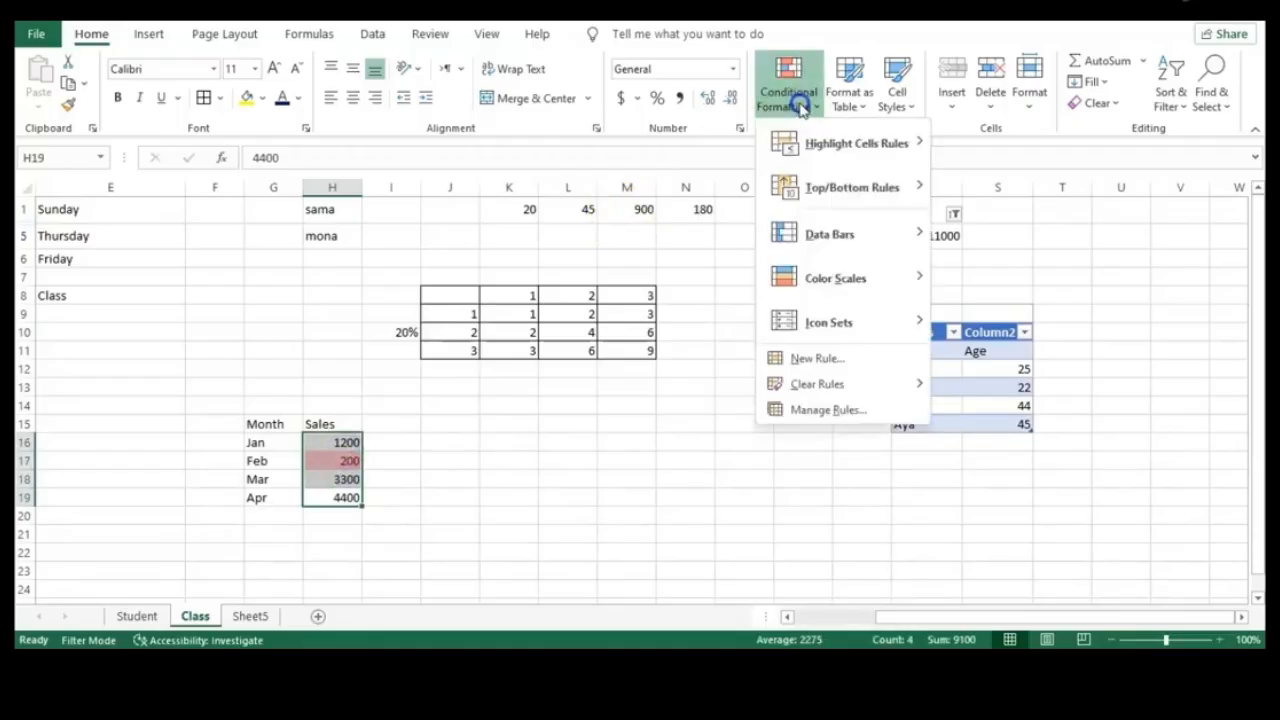
click(832, 142)
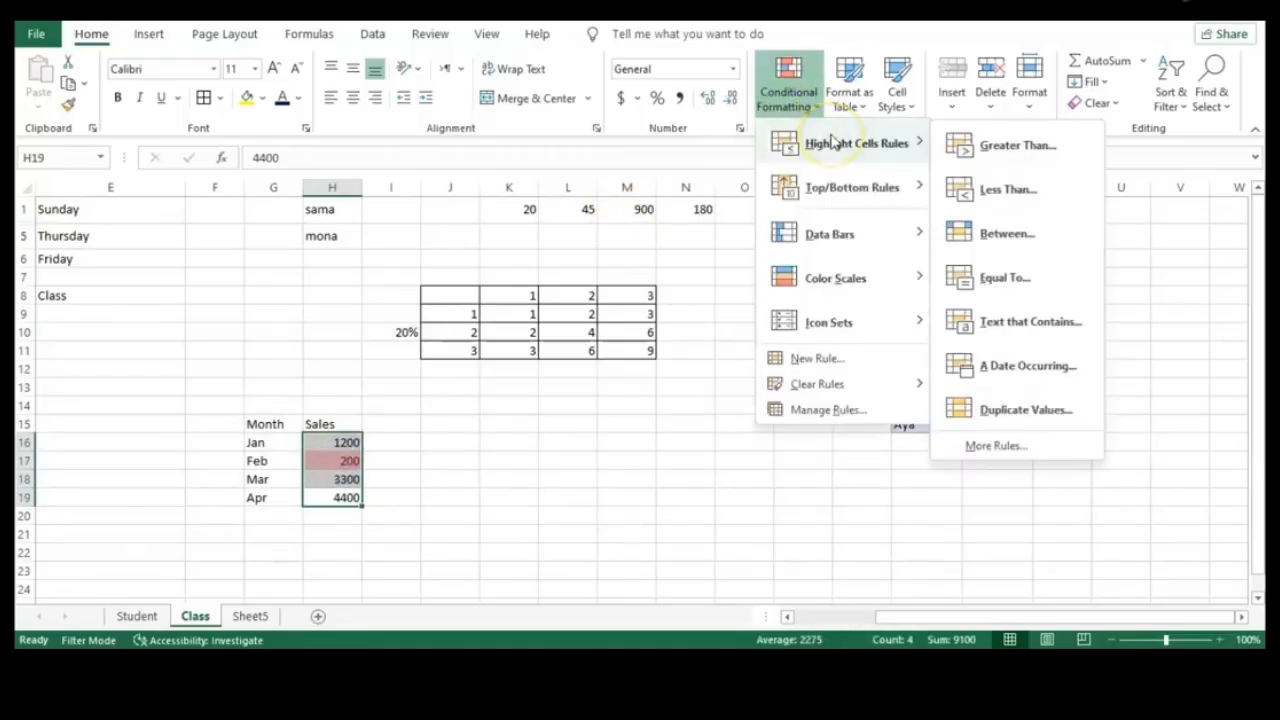
click(1010, 148)
mouse_move(897, 188)
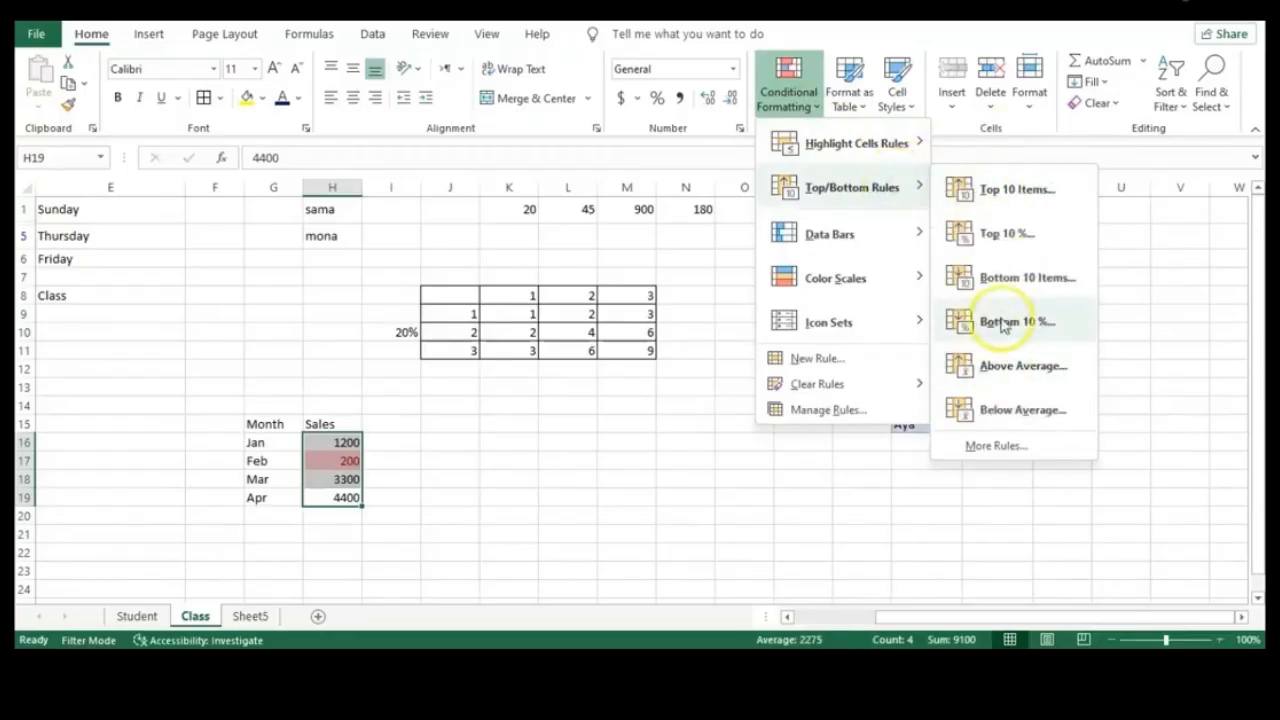
click(1003, 422)
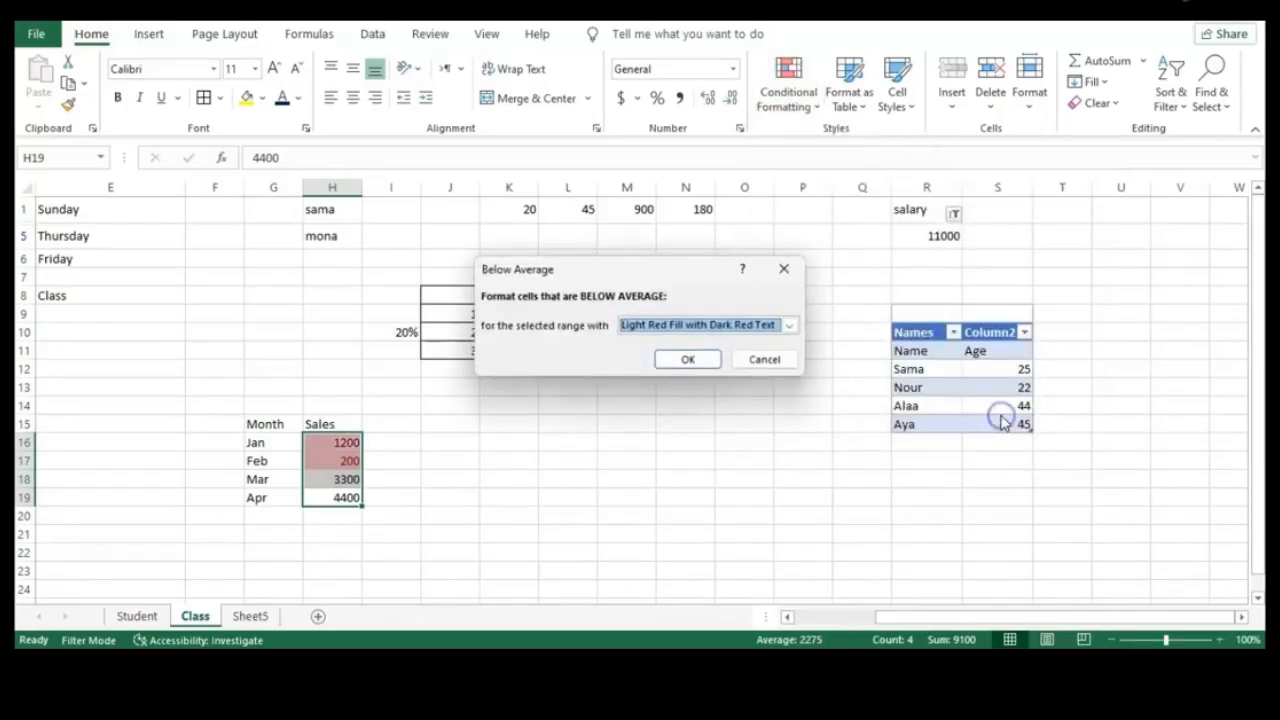
click(697, 360)
click(531, 477)
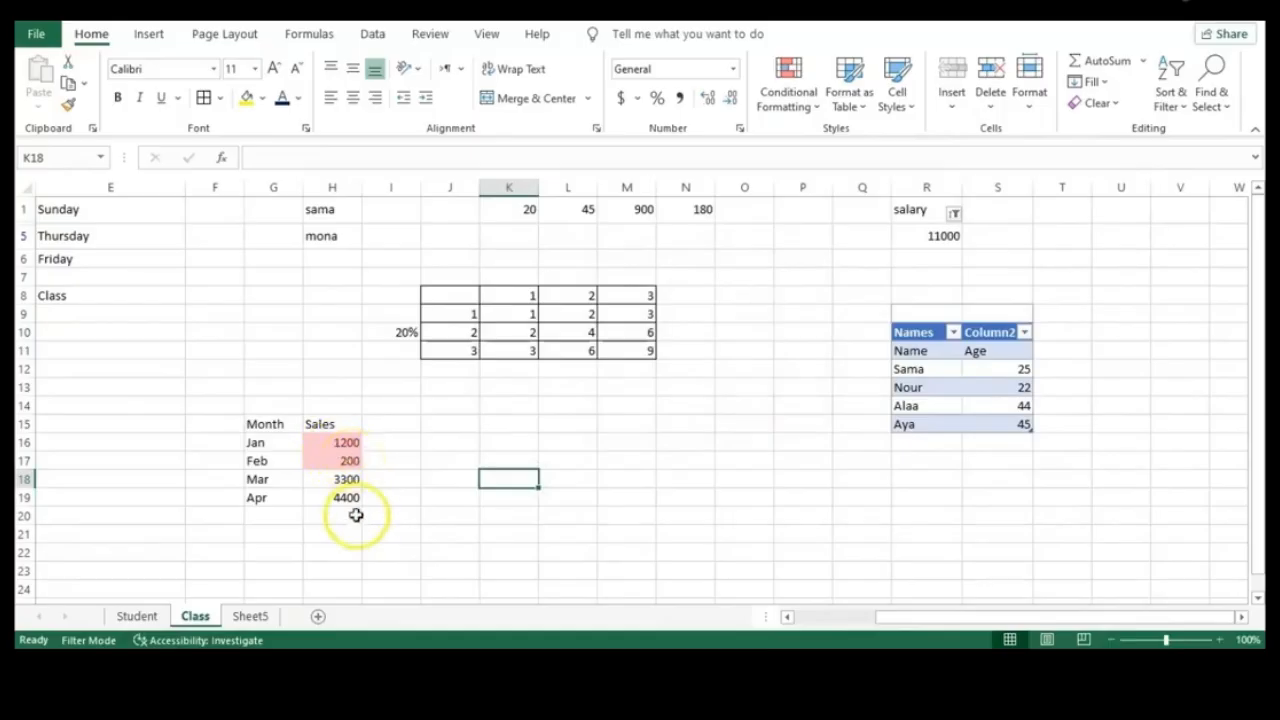
Apply the 3 Symbols (Circled) icon set to the Sales values H16:H19
drag(346, 496, 343, 441)
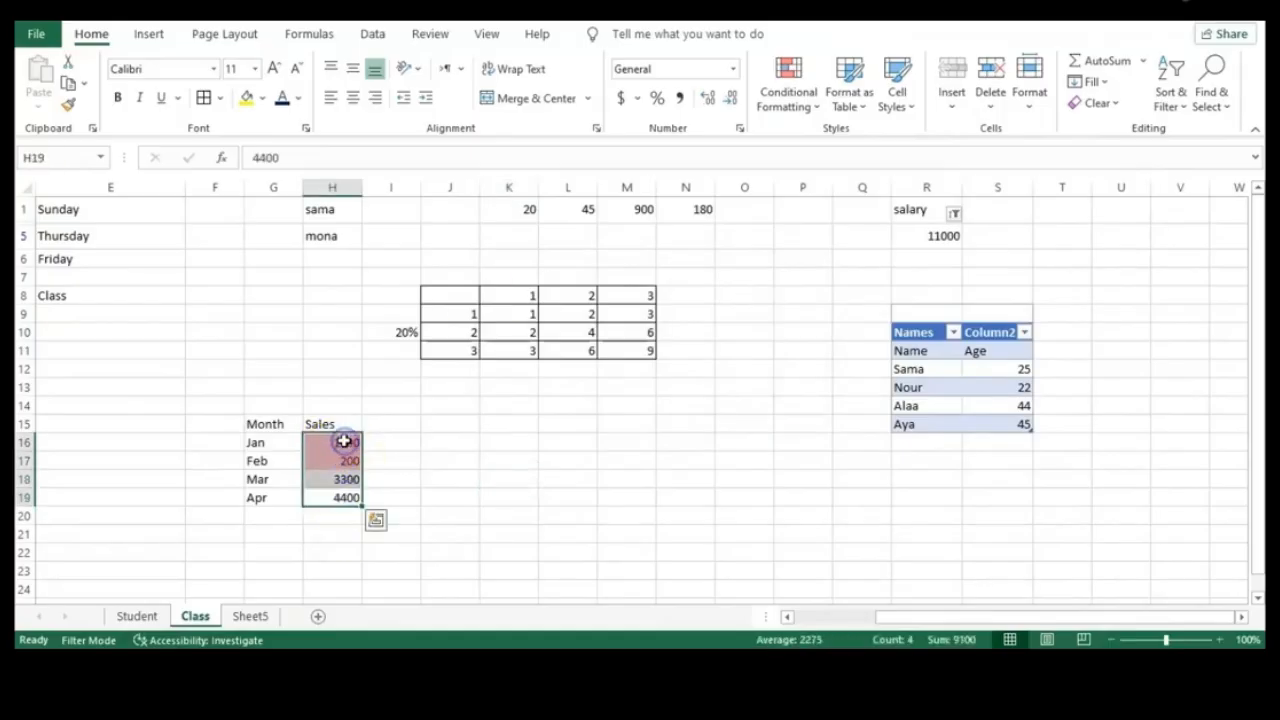
click(818, 104)
mouse_move(838, 240)
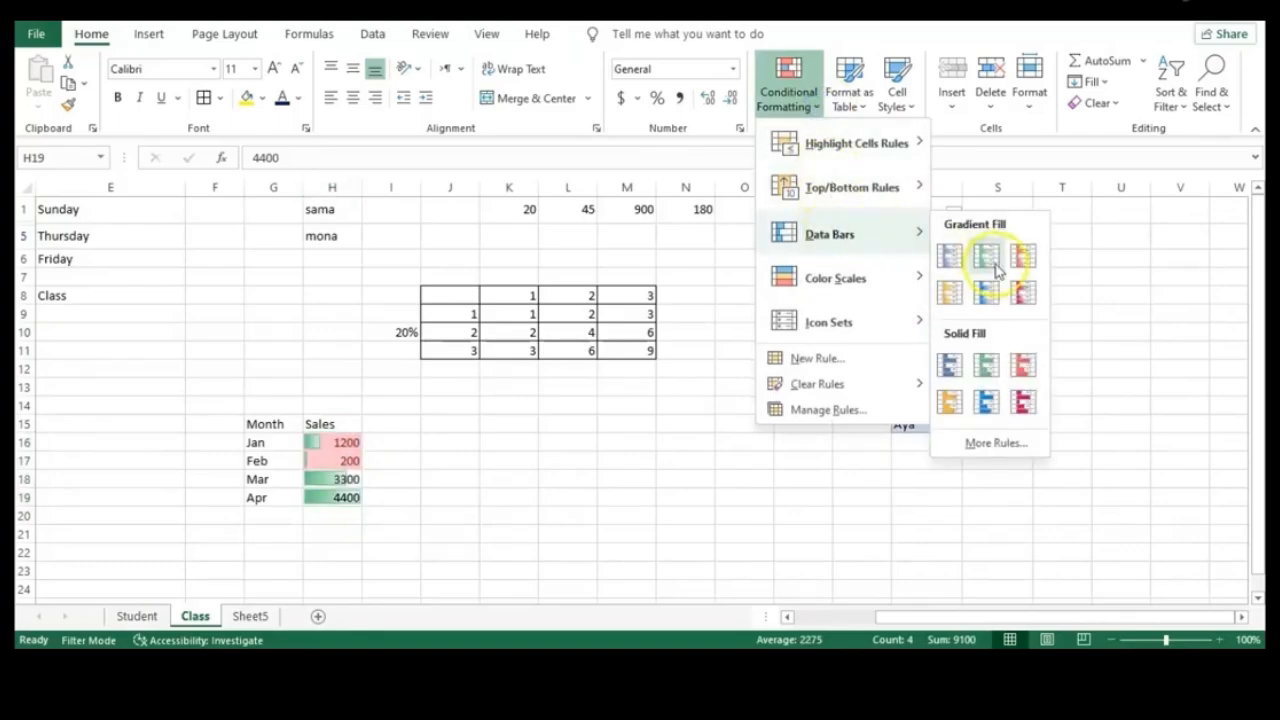
click(990, 296)
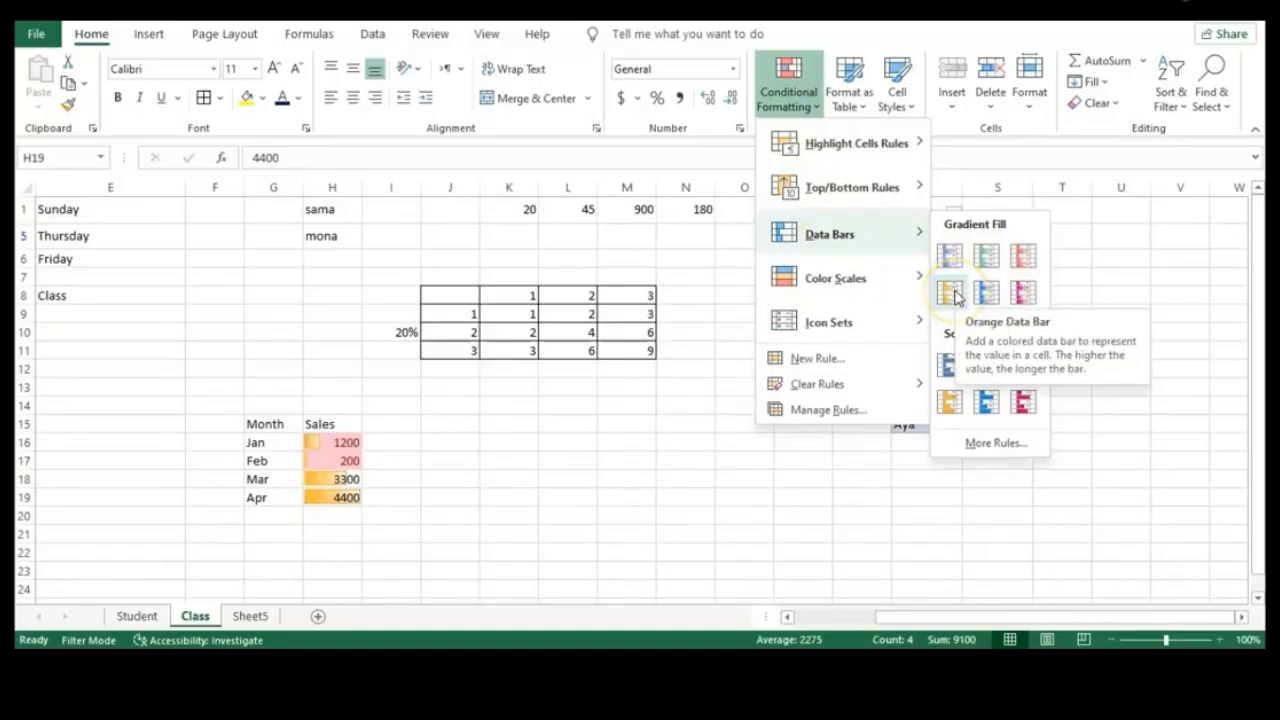
mouse_move(891, 289)
mouse_move(843, 323)
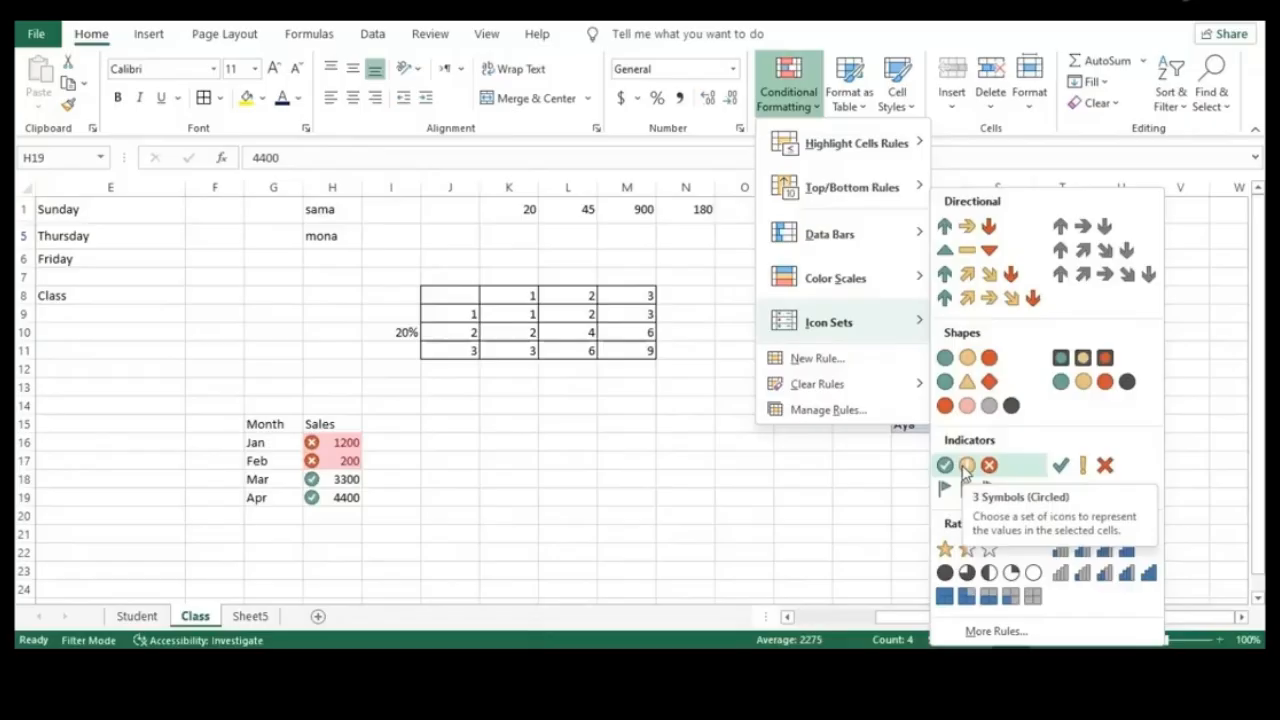
click(966, 468)
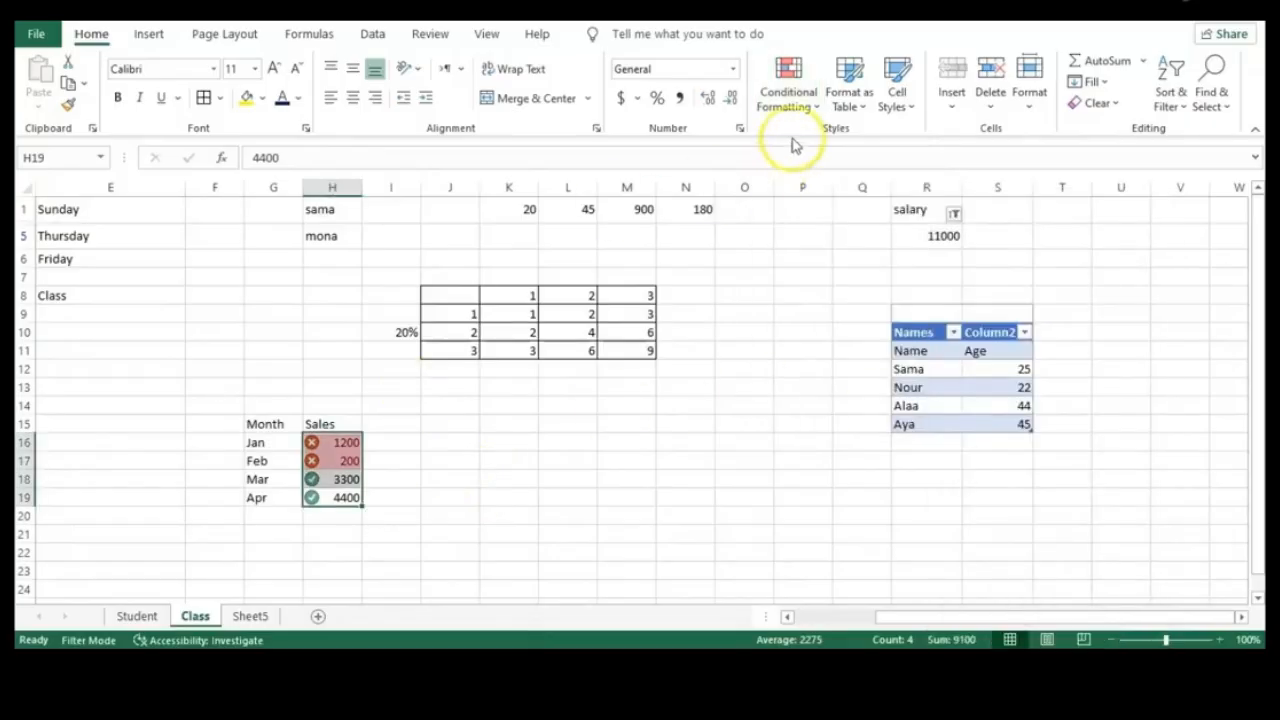
click(810, 105)
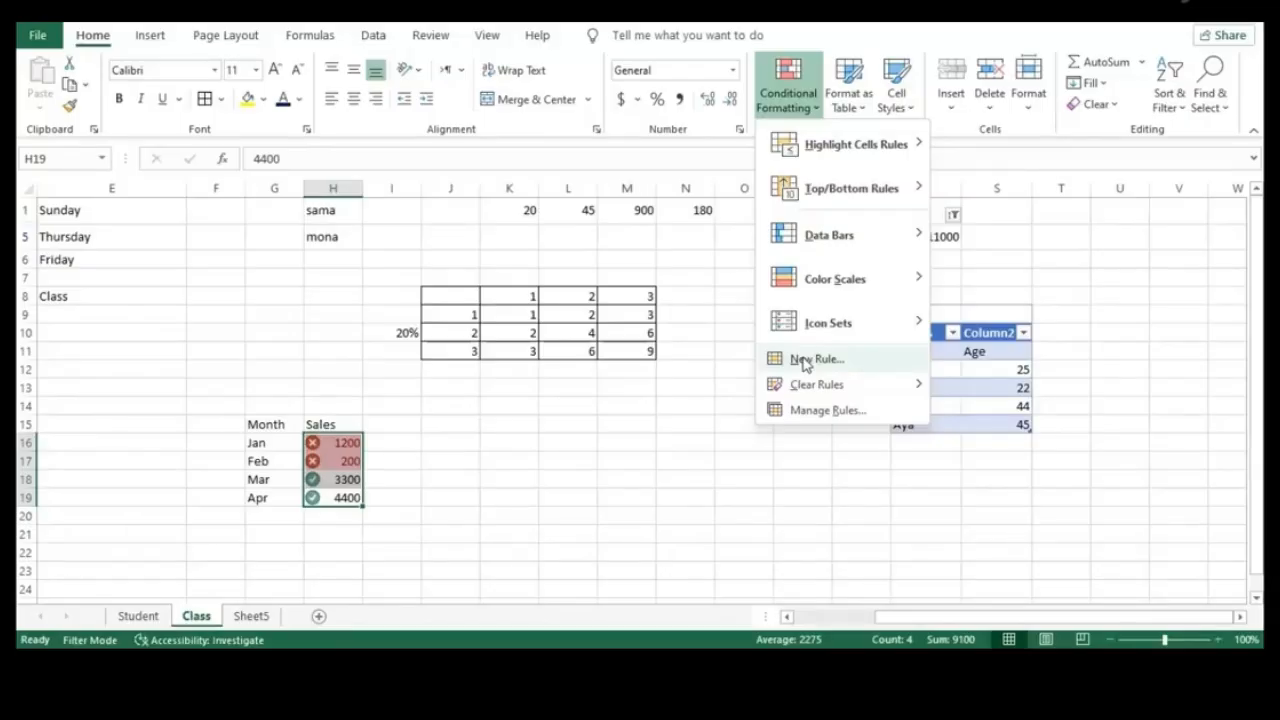
Clear the icon set and highlight rules from the selected cells H16:H19
click(816, 385)
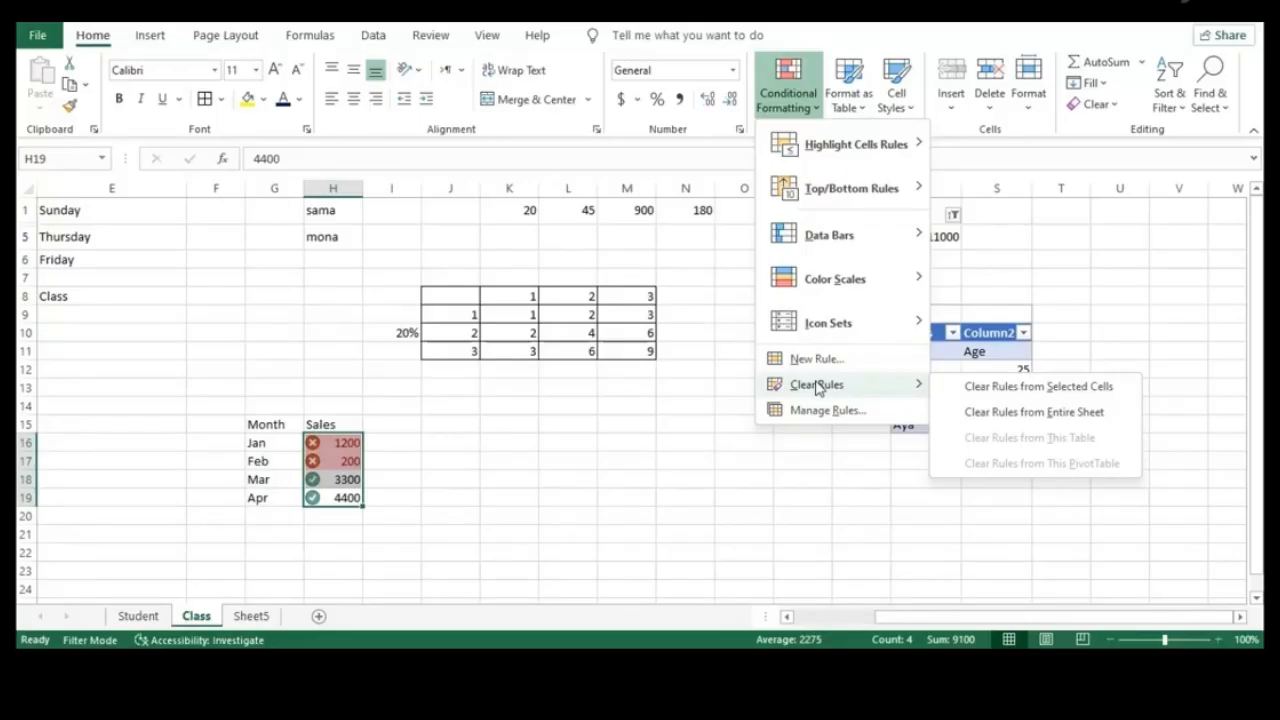
click(1032, 386)
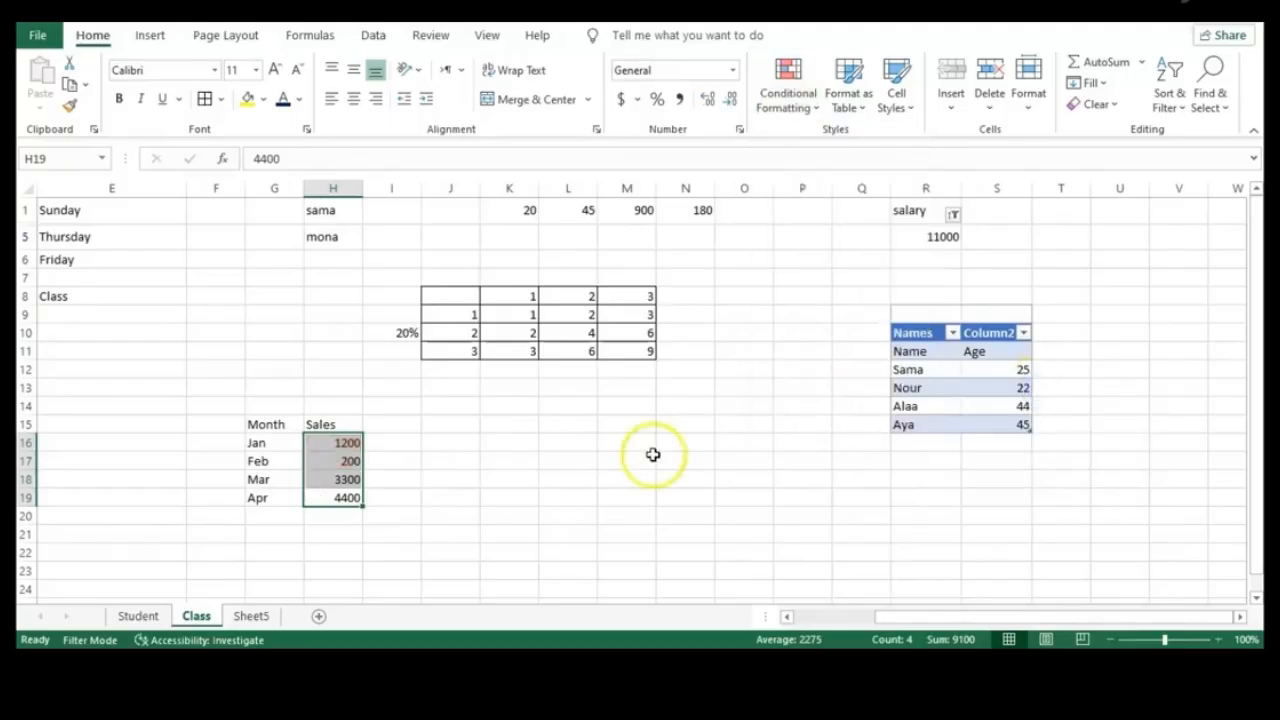
click(652, 456)
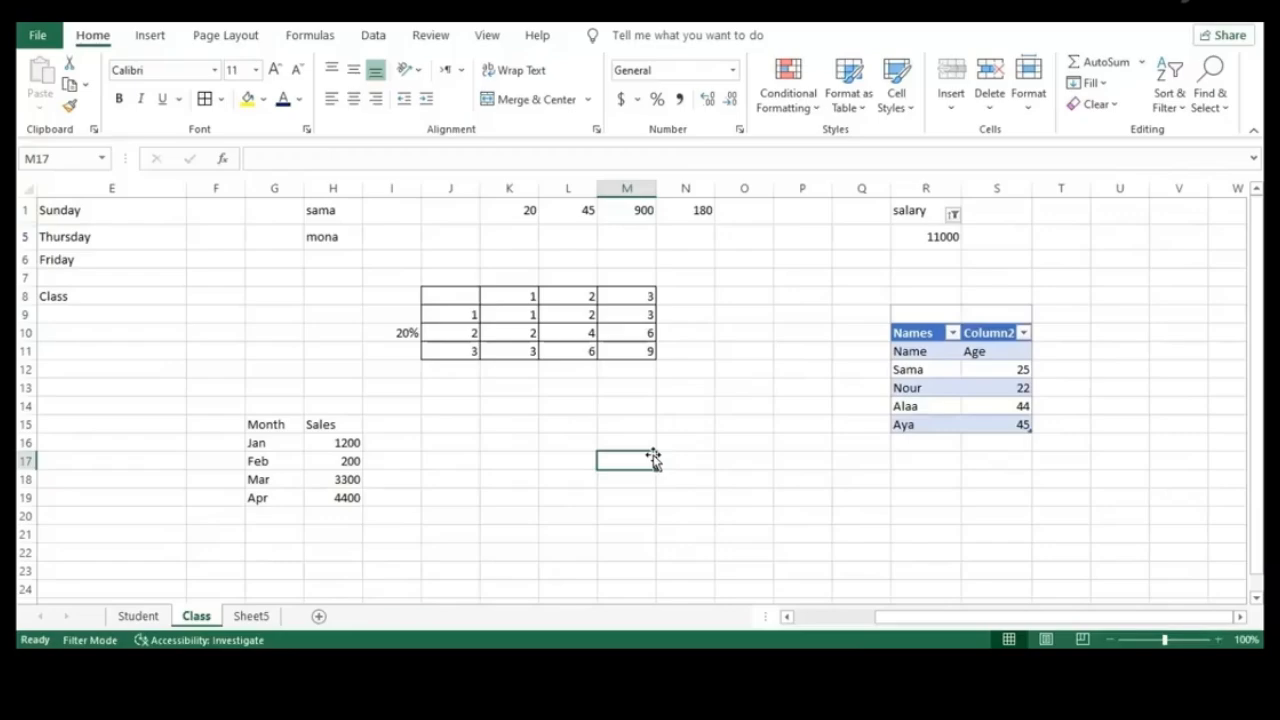
Deselect the Month/Sales data and switch to the Page Layout ribbon for the Class sheet
click(526, 465)
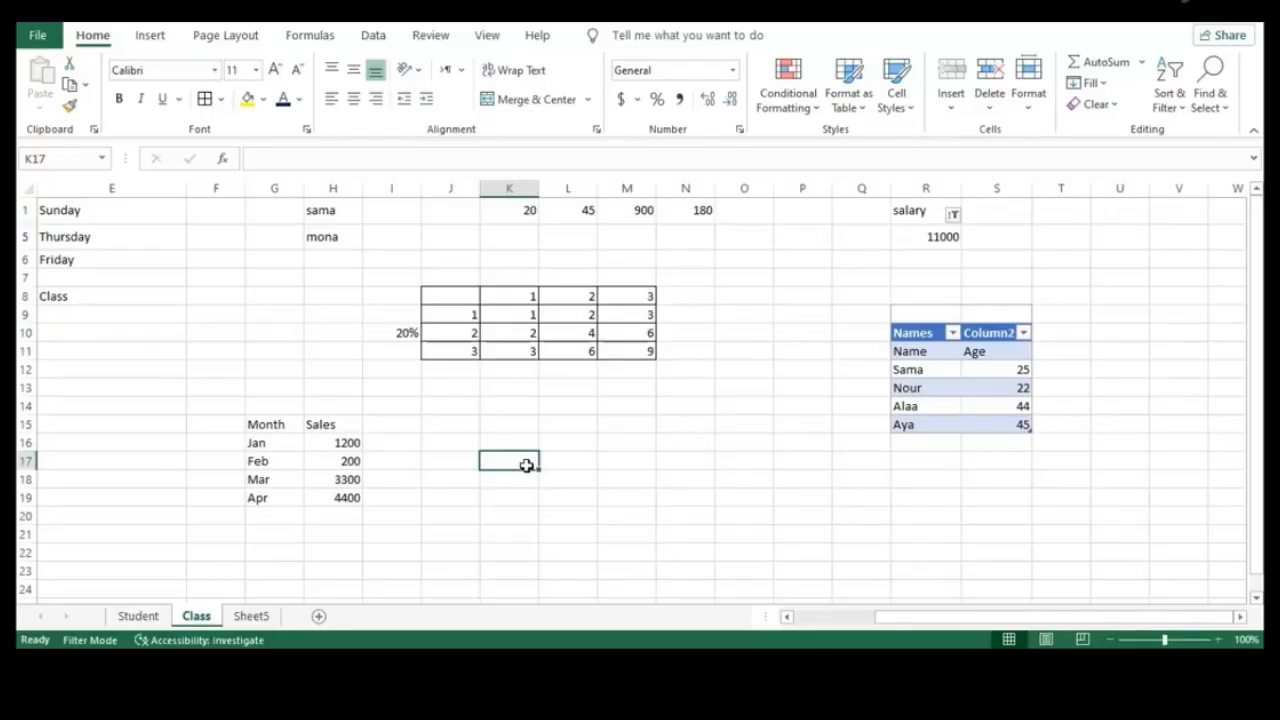
click(214, 42)
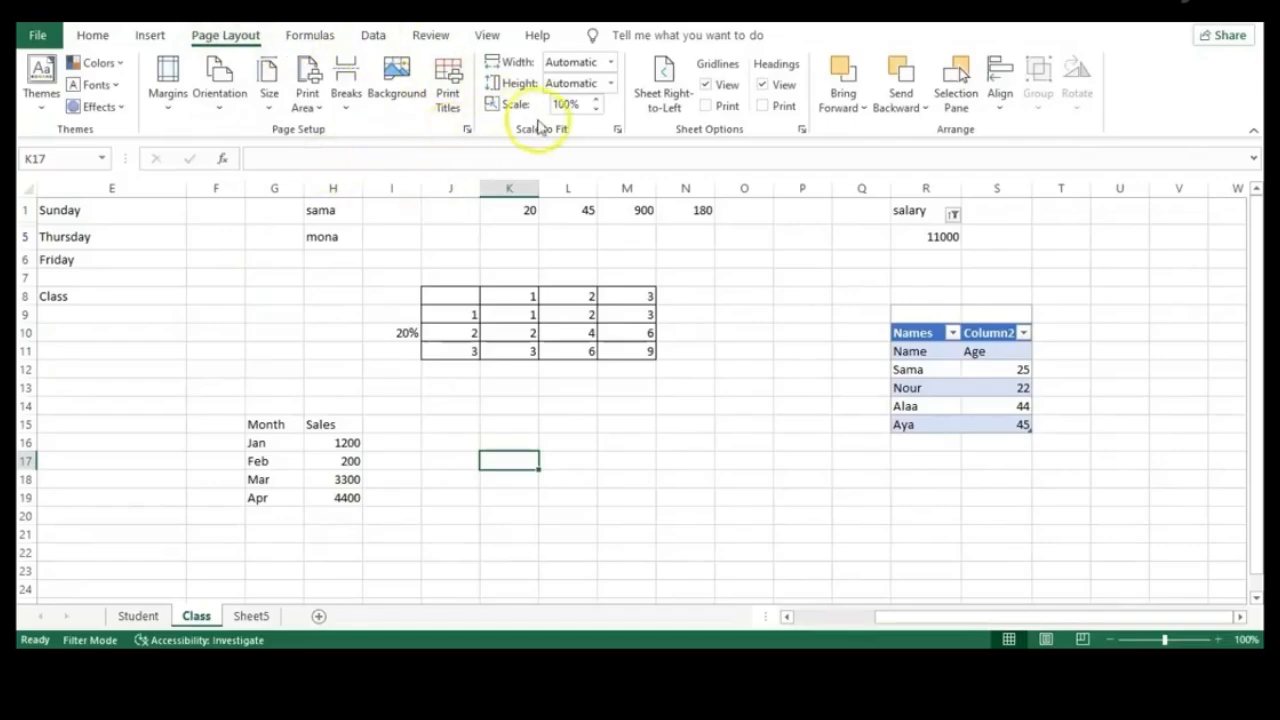
Set Scale to Fit width to 1 page, keeping height on Automatic
click(610, 62)
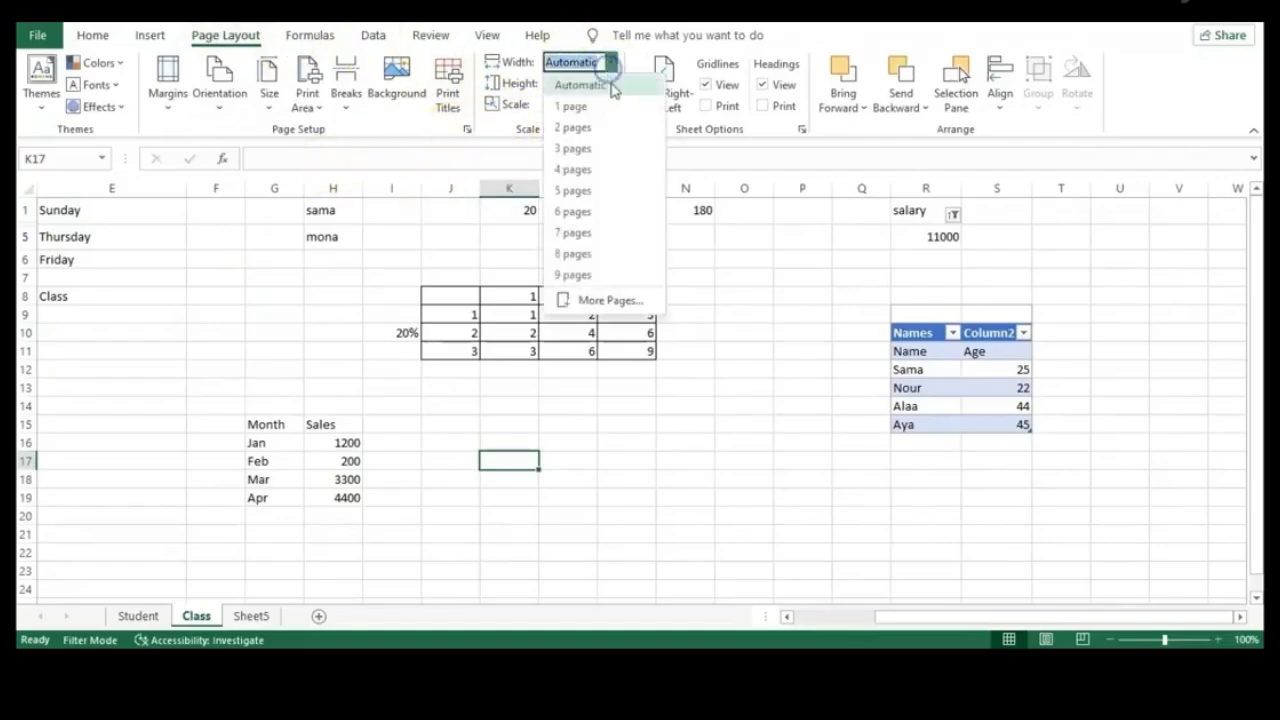
click(616, 106)
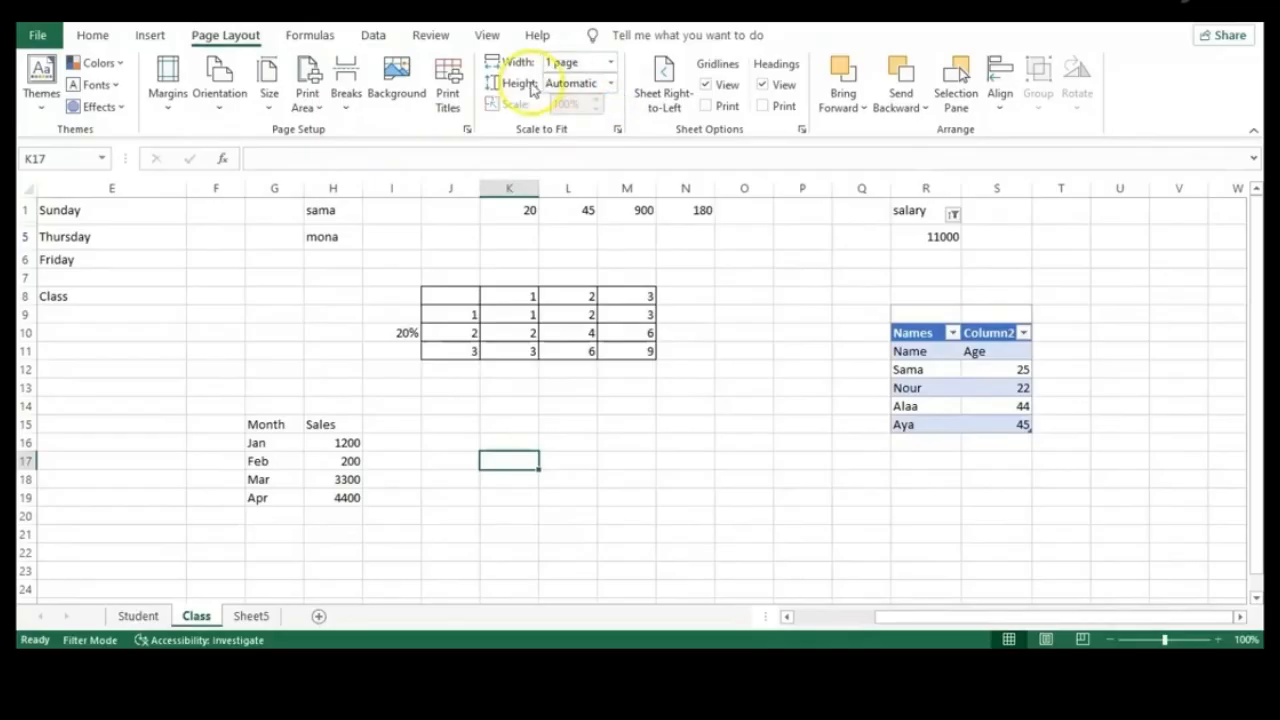
click(610, 83)
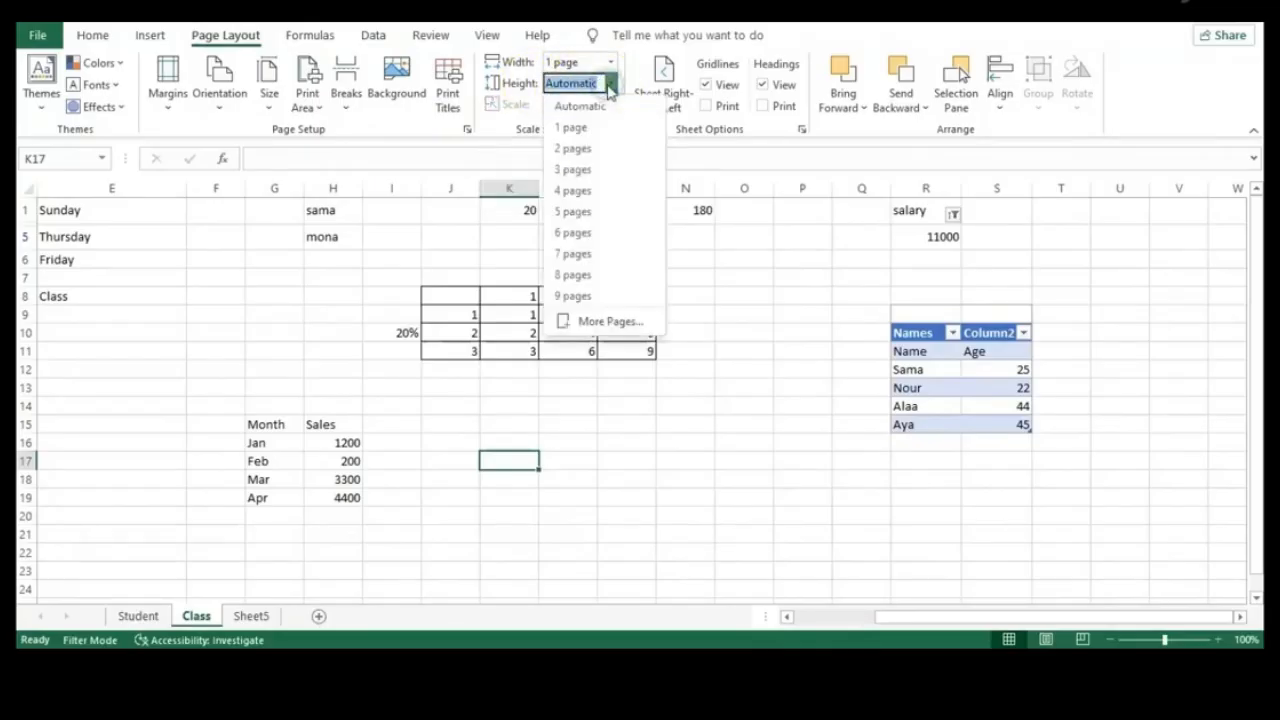
click(609, 86)
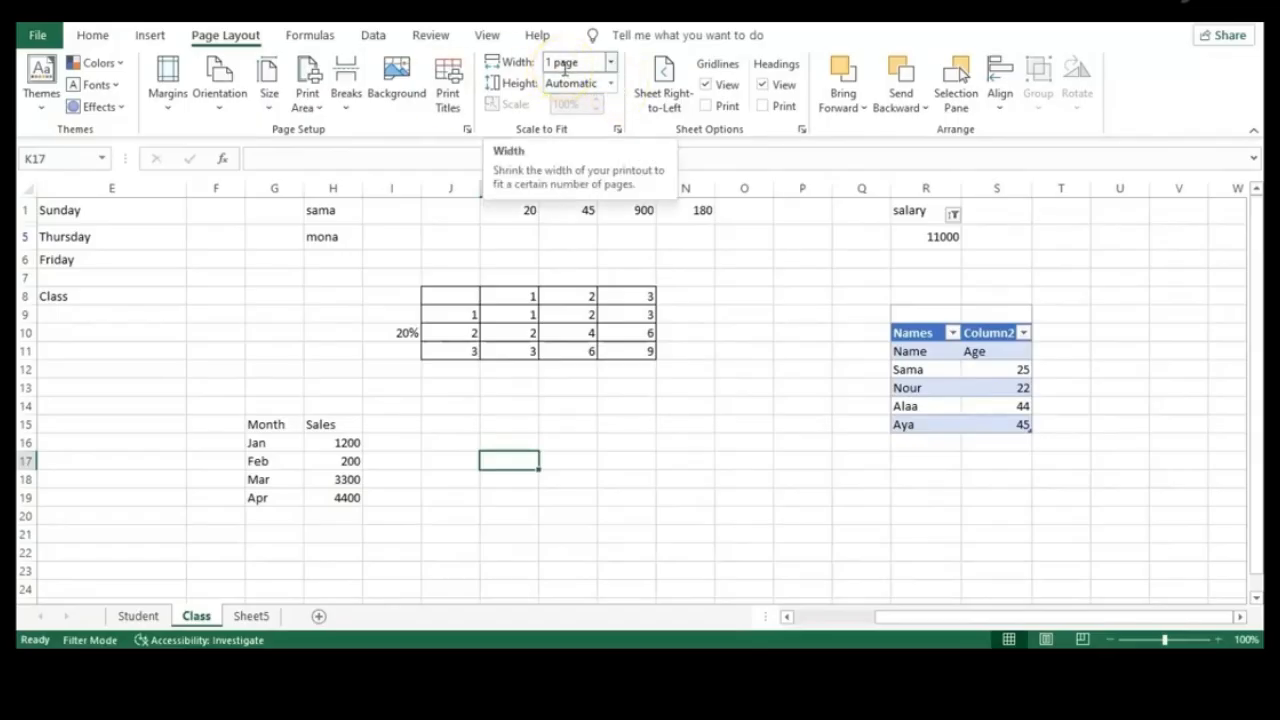
click(168, 105)
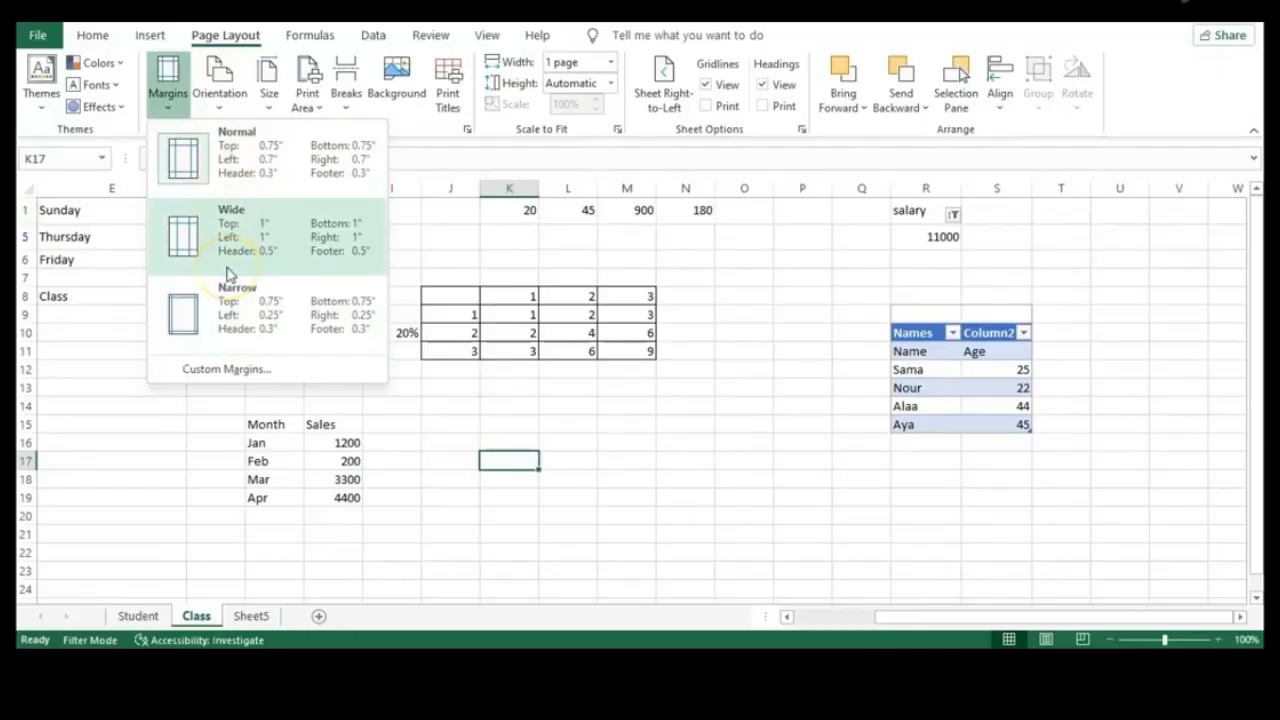
Leave custom margins unchanged, switch to landscape, and open sheet settings showing print area R9:S15
click(261, 370)
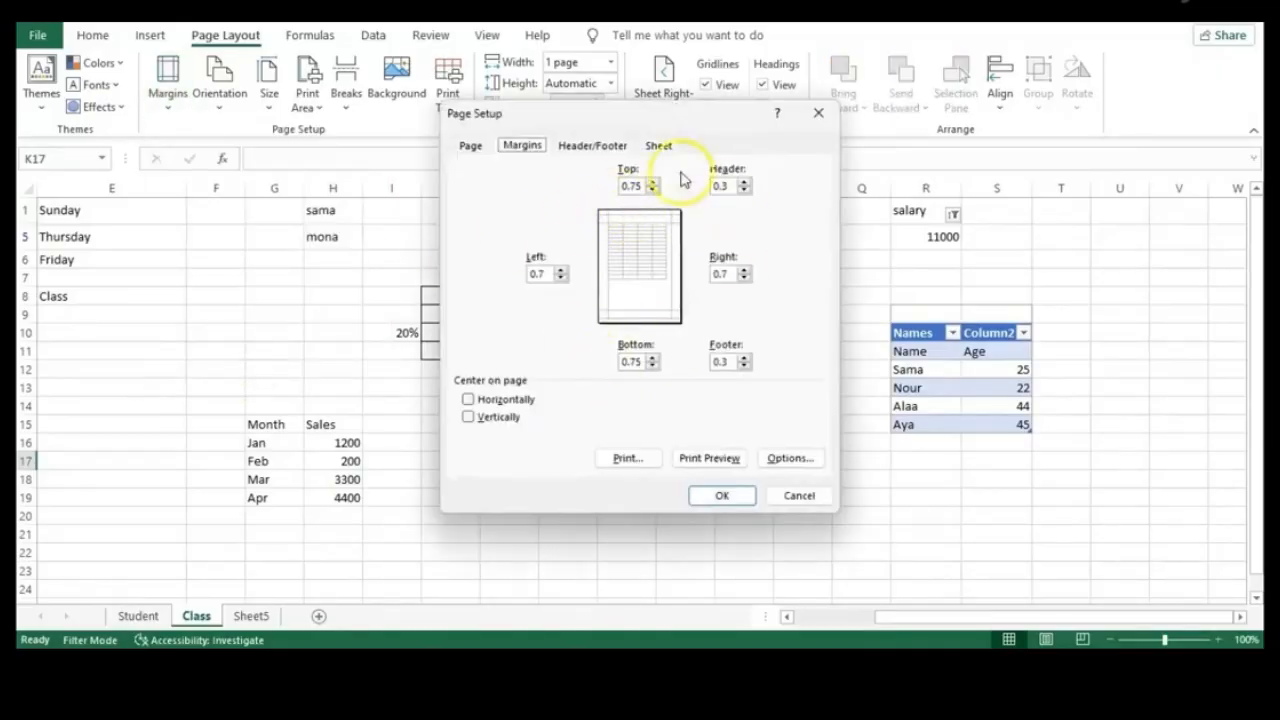
click(800, 496)
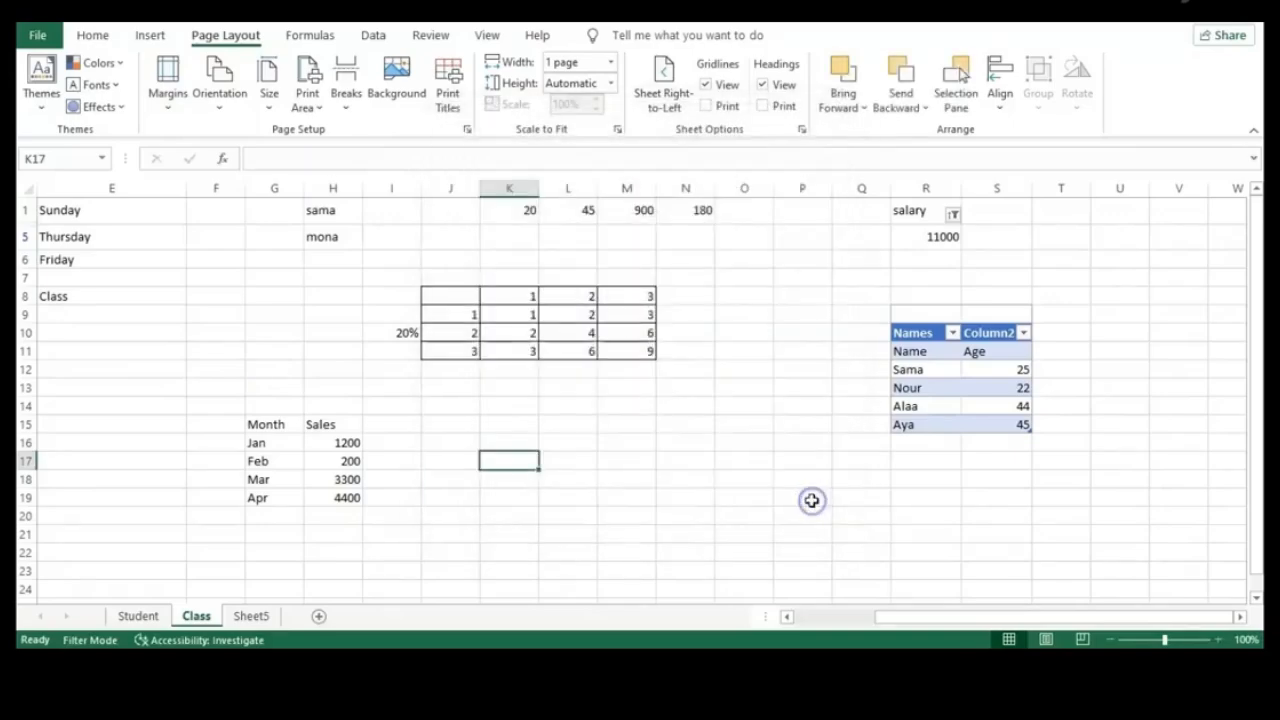
click(224, 110)
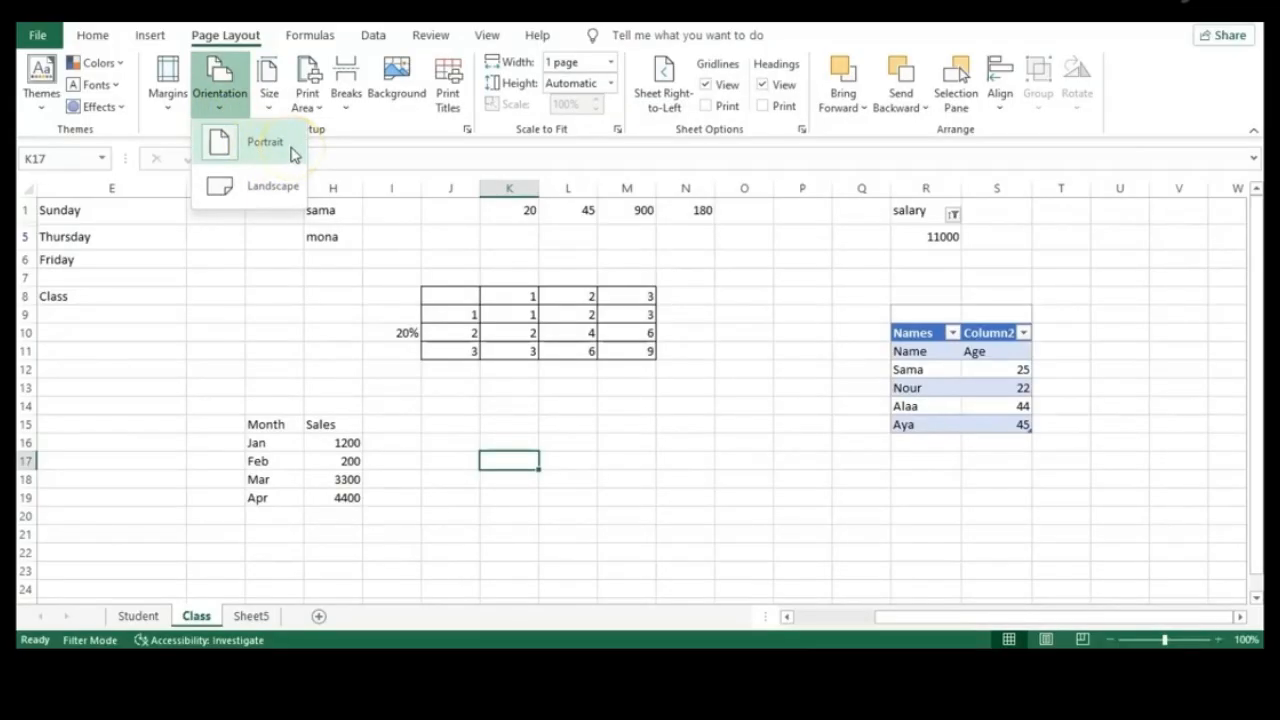
click(255, 190)
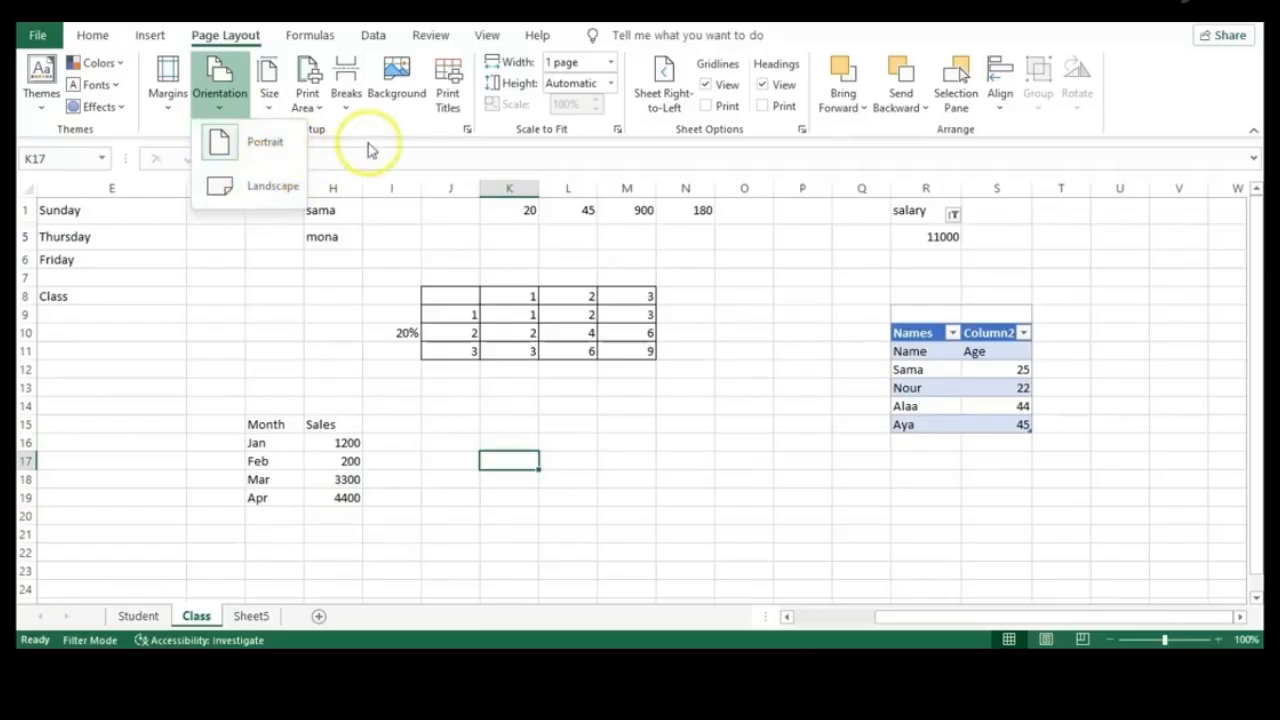
click(268, 88)
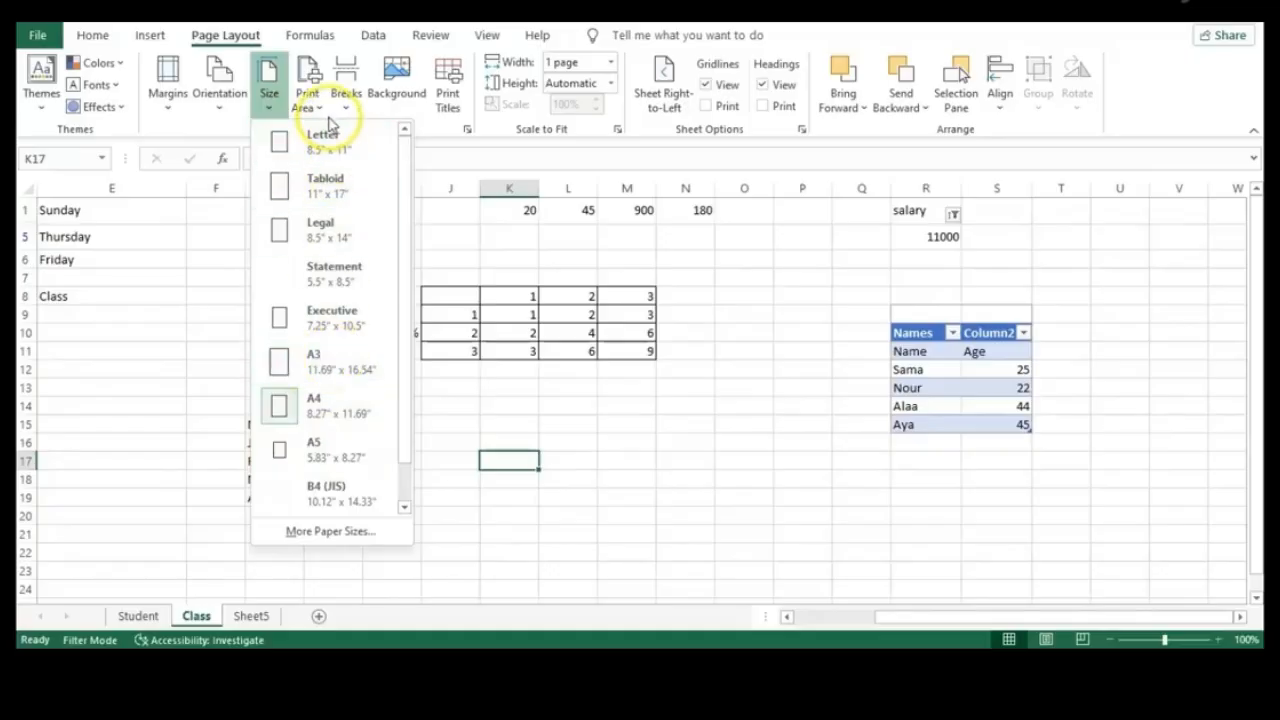
click(448, 102)
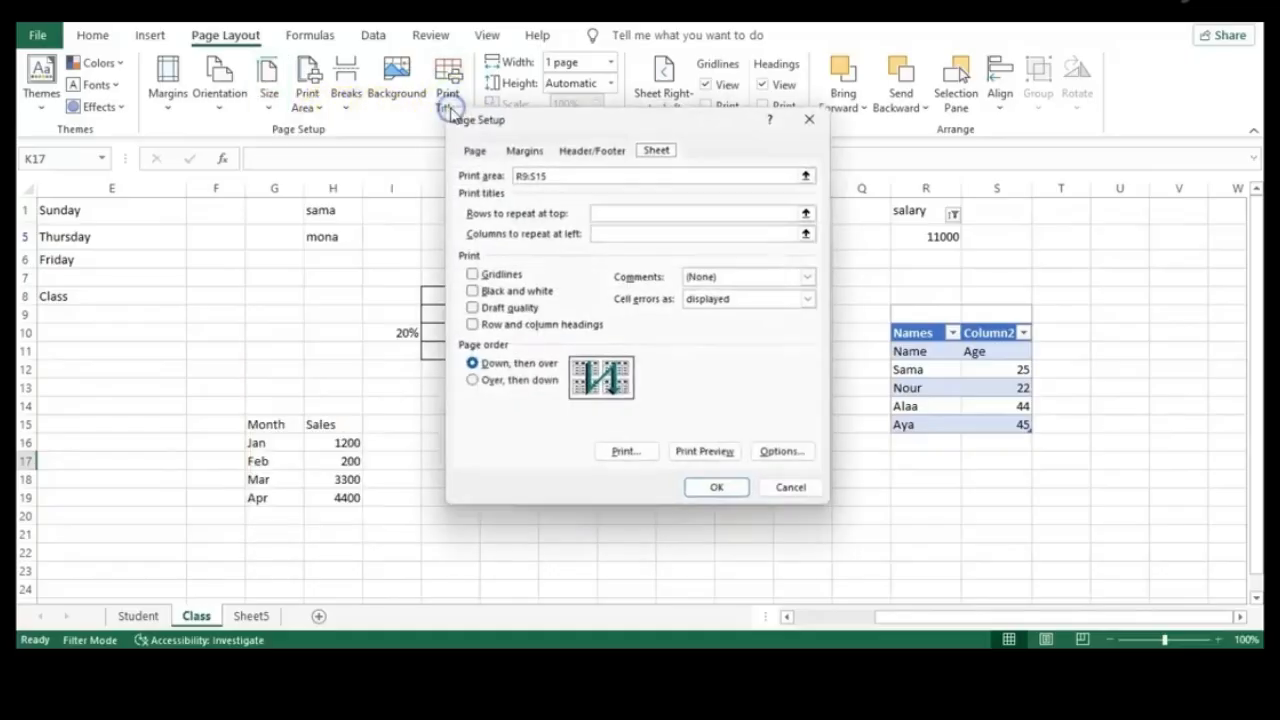
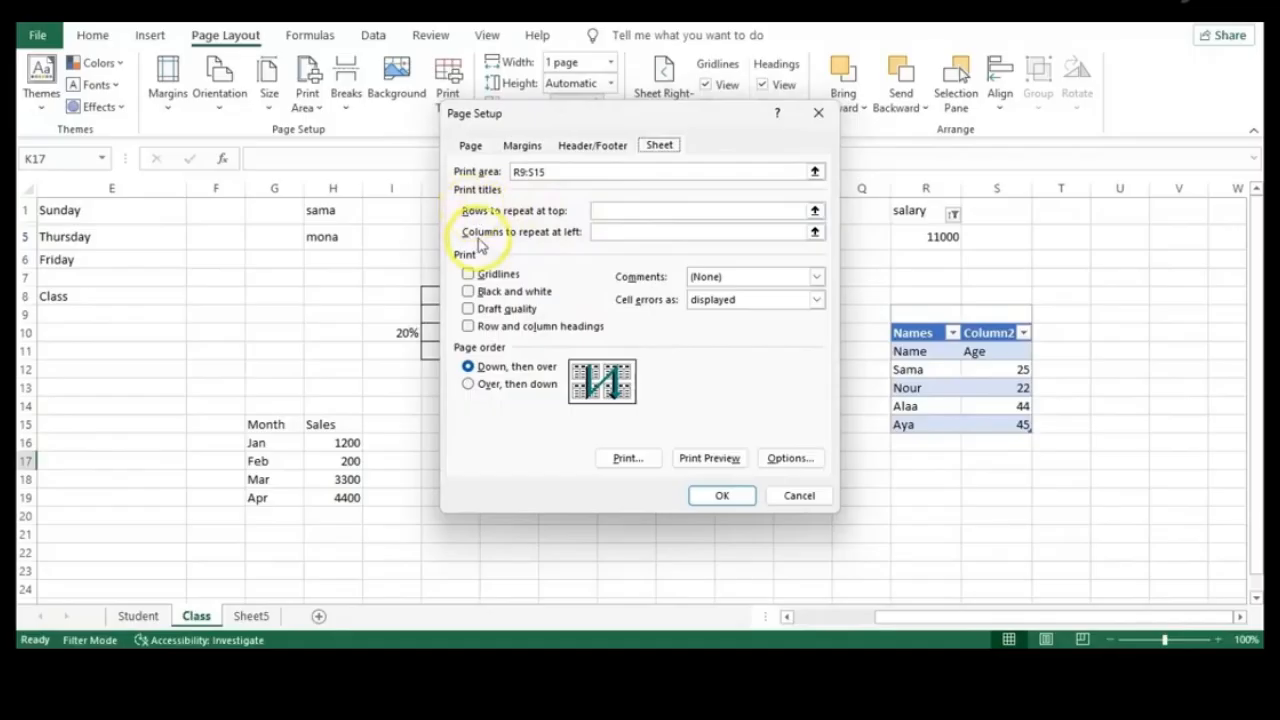
Set row 1 ($1:$1) as the rows to repeat at top and confirm Page Setup
click(814, 210)
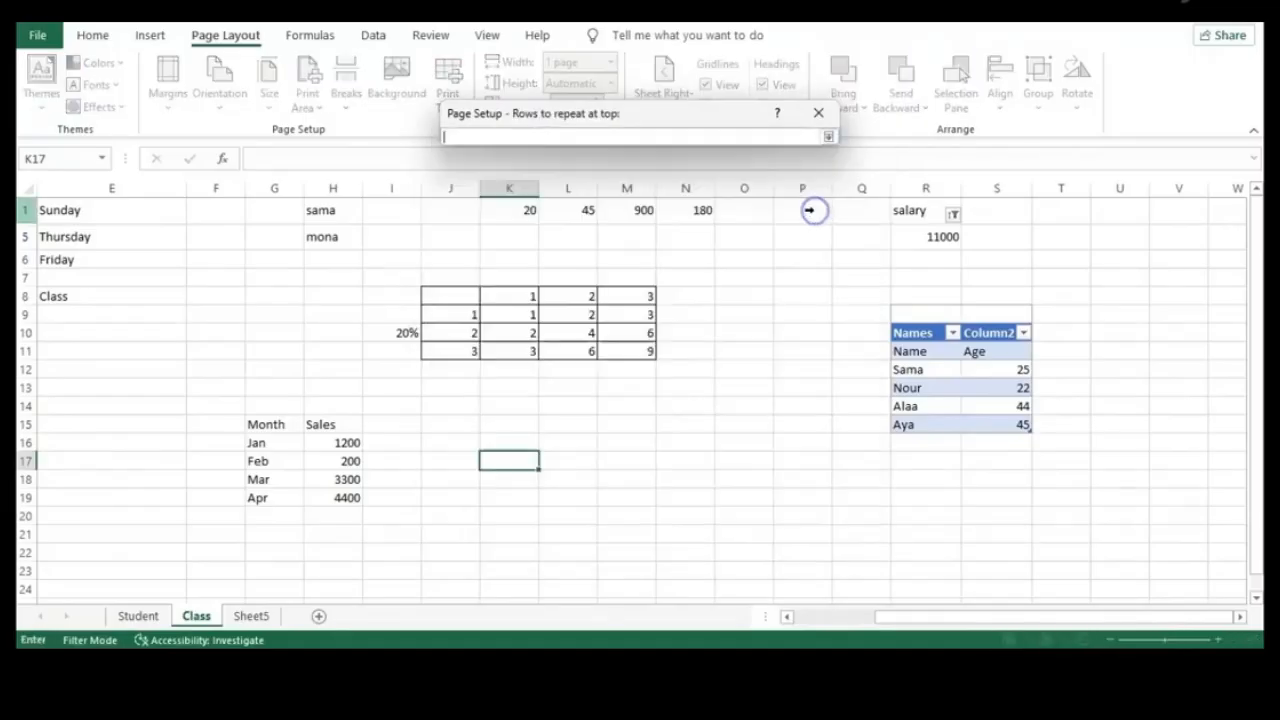
click(26, 210)
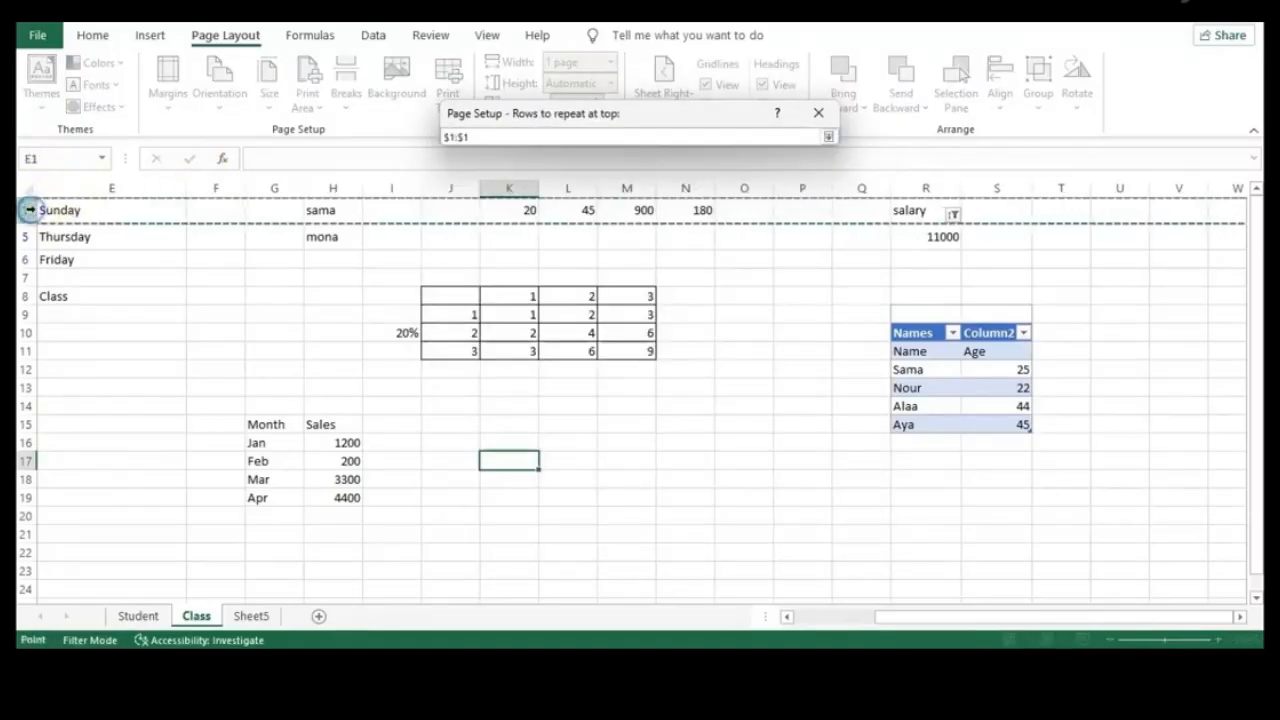
click(828, 136)
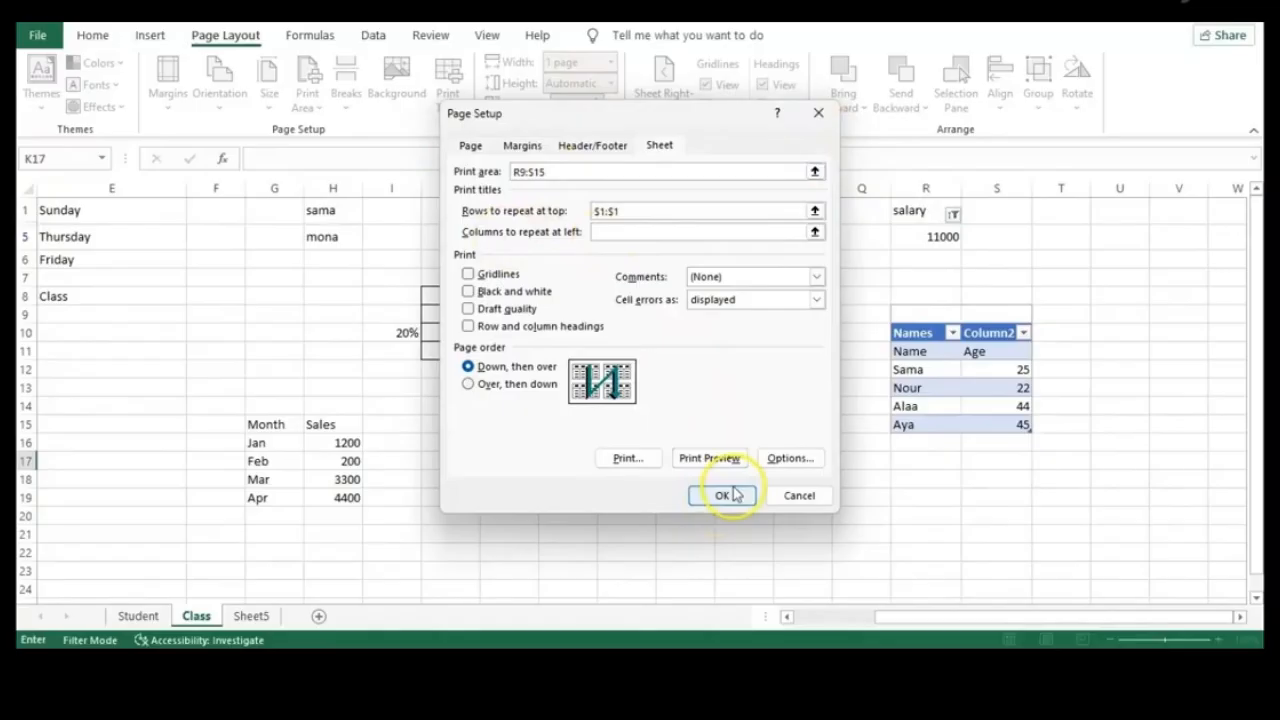
click(800, 496)
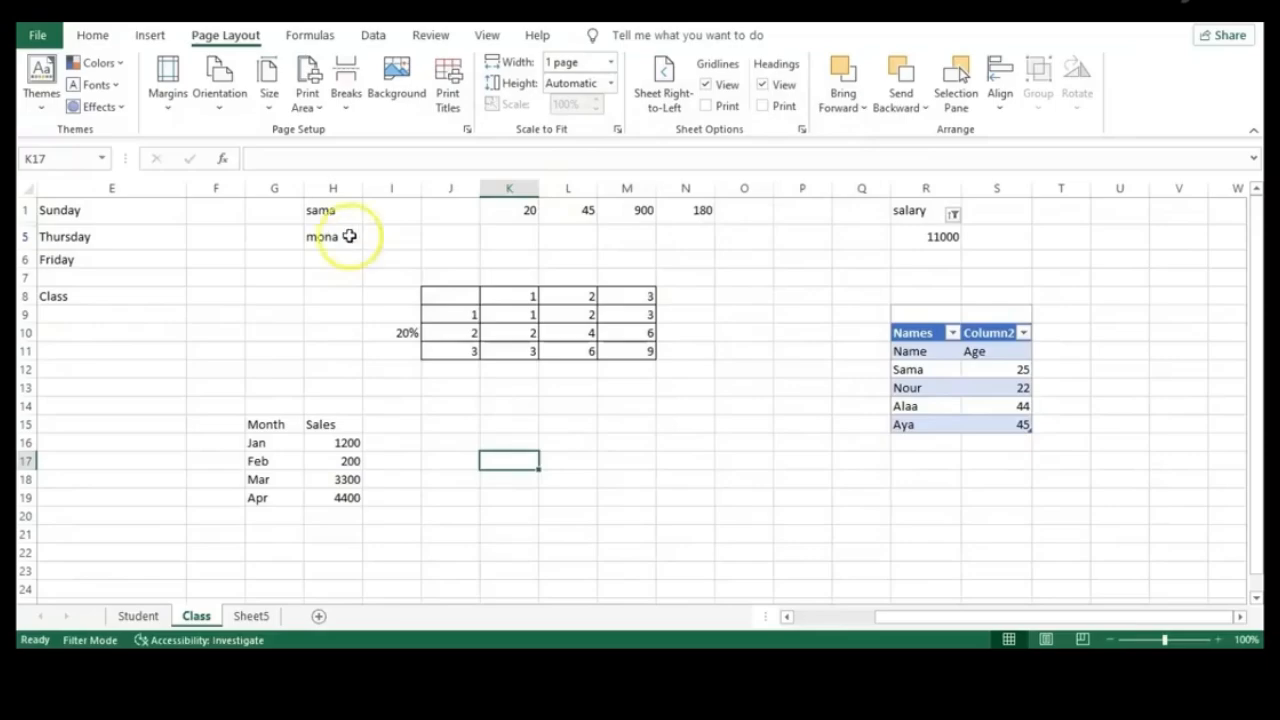
Select the Names table R9:S15 and set it as the print area
drag(904, 312, 1020, 437)
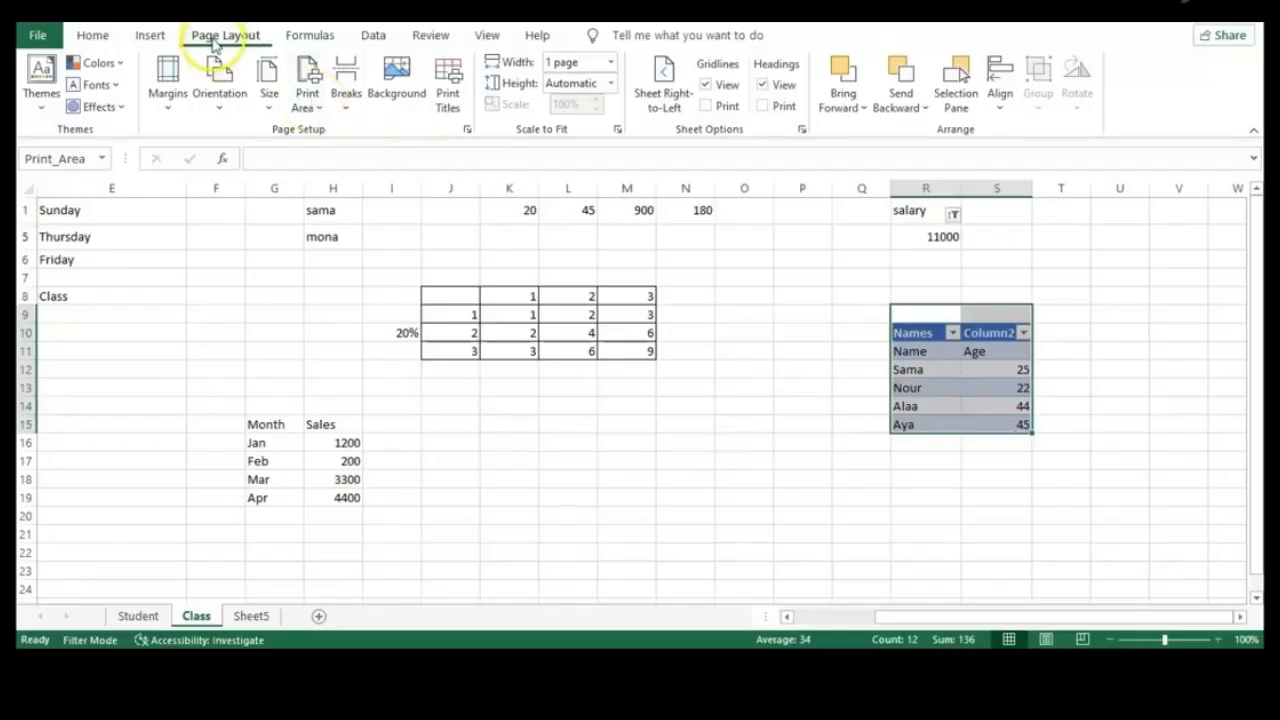
click(318, 108)
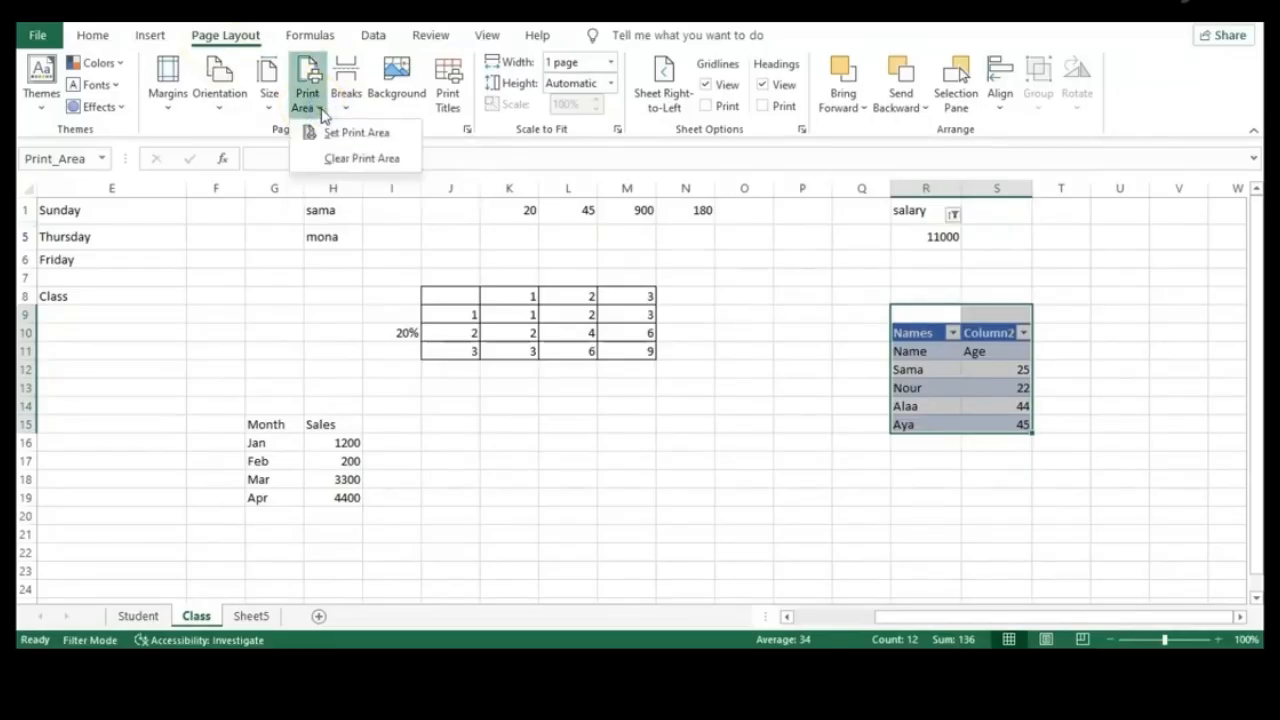
click(355, 138)
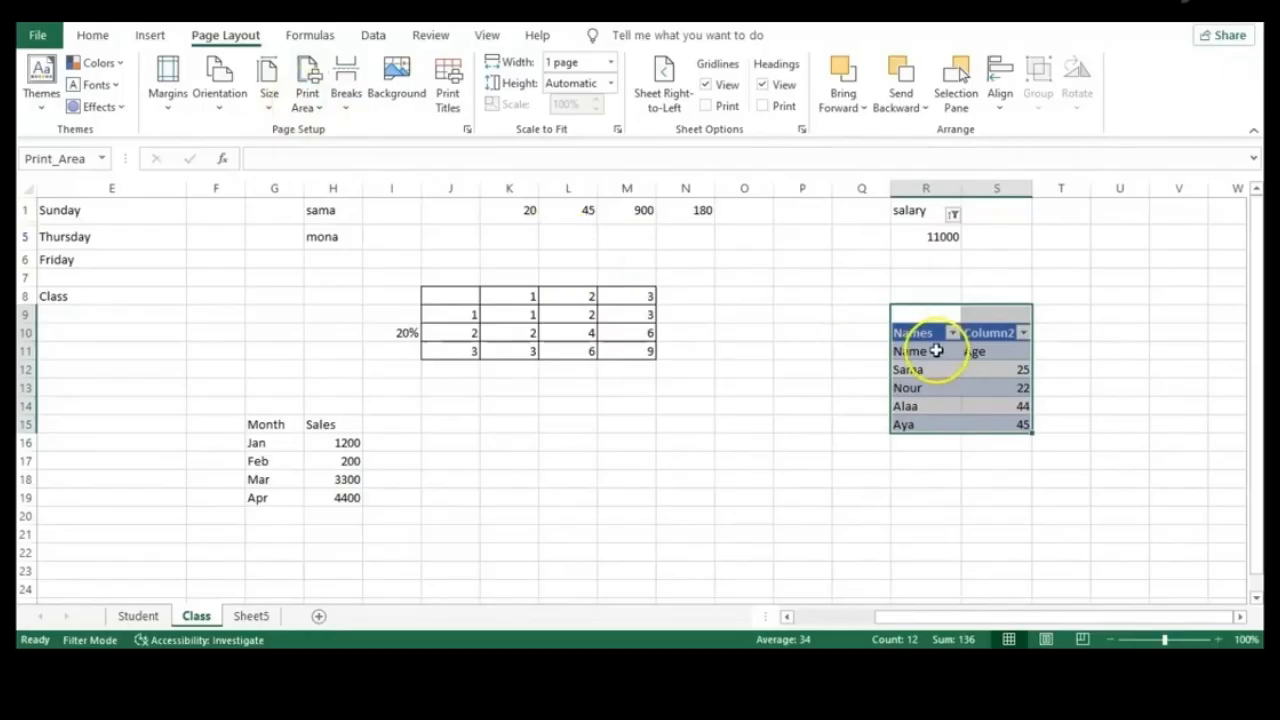
Check the printed page in Print preview, then return to the sheet and deselect the table
click(37, 35)
click(64, 349)
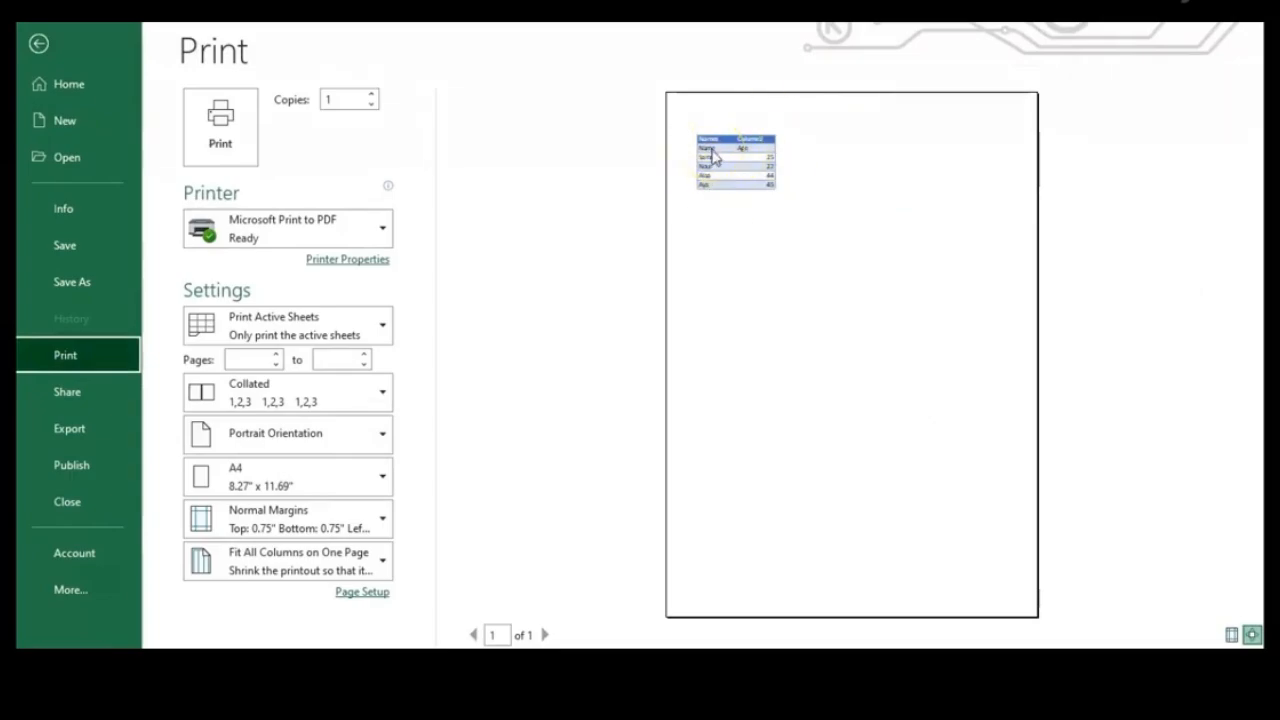
click(37, 43)
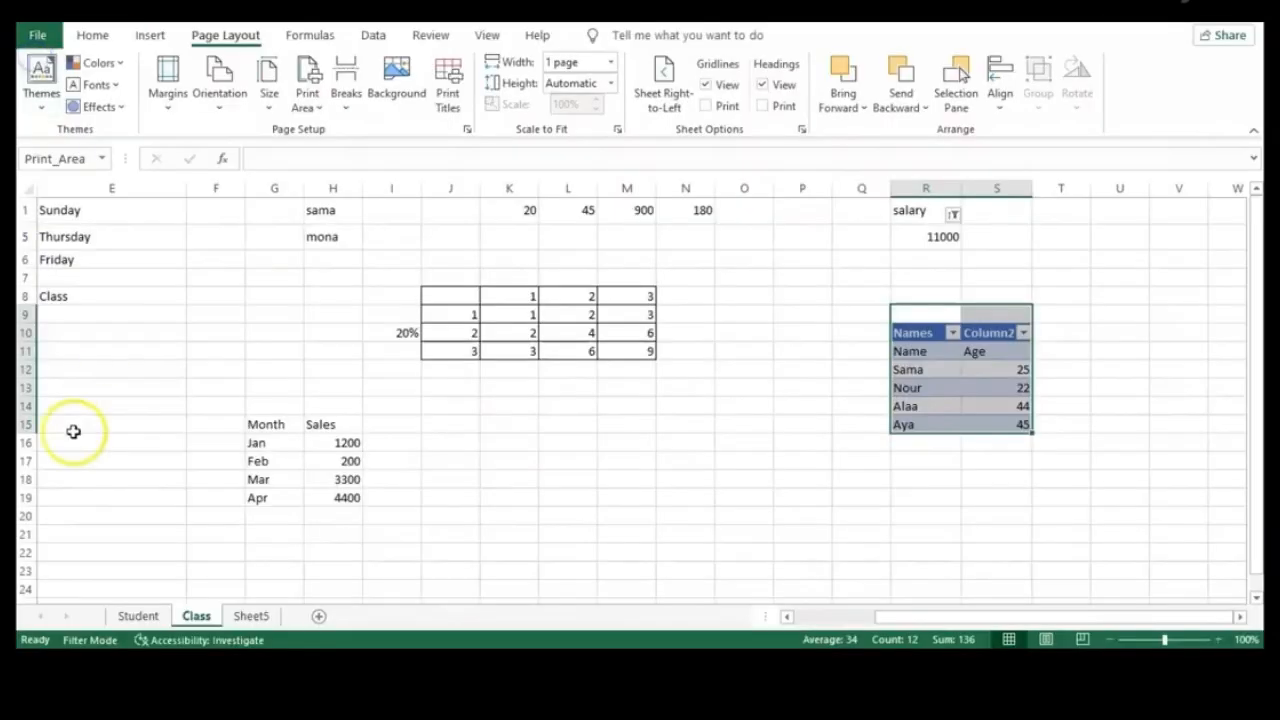
click(657, 488)
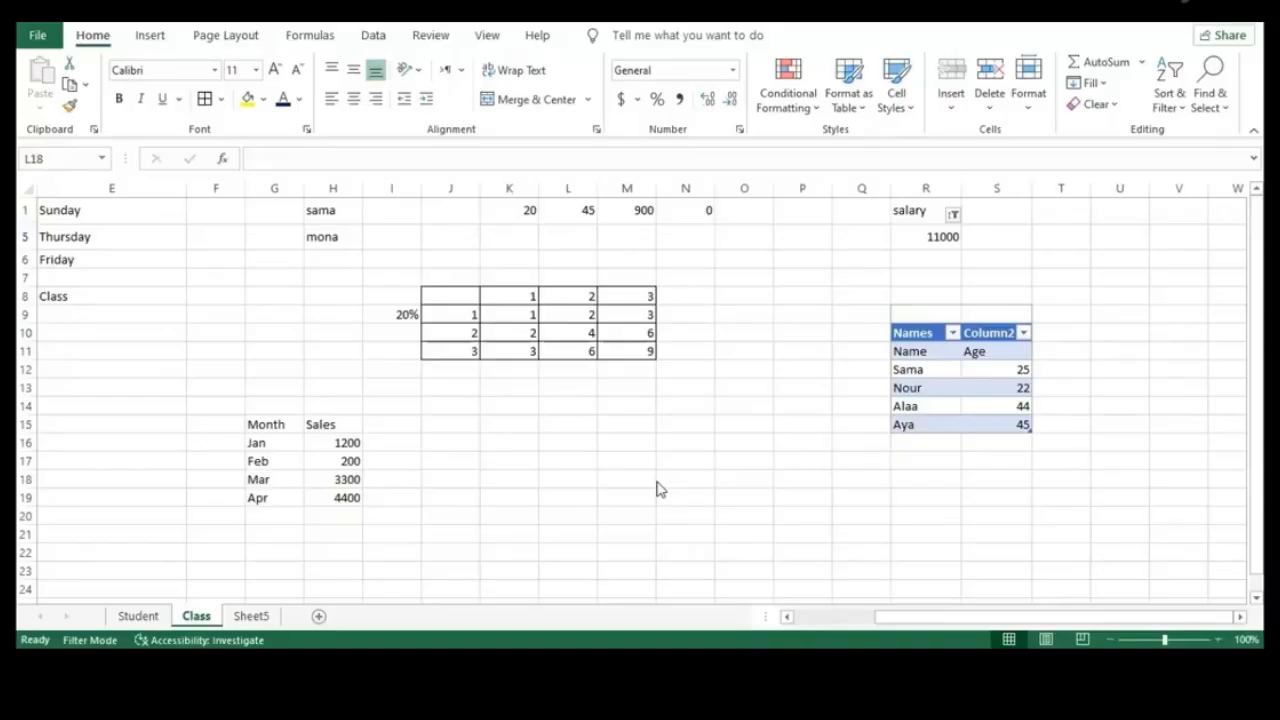
Enter the label 'Total' in G20 below the months
click(342, 439)
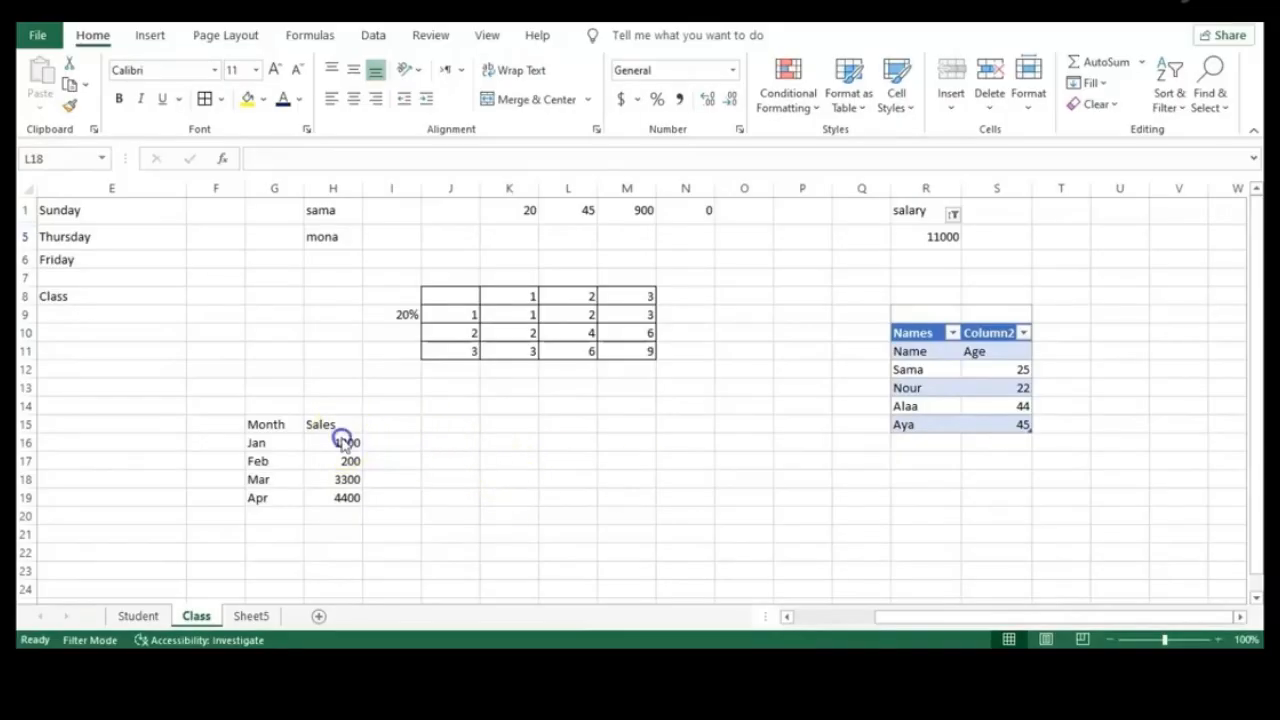
click(333, 513)
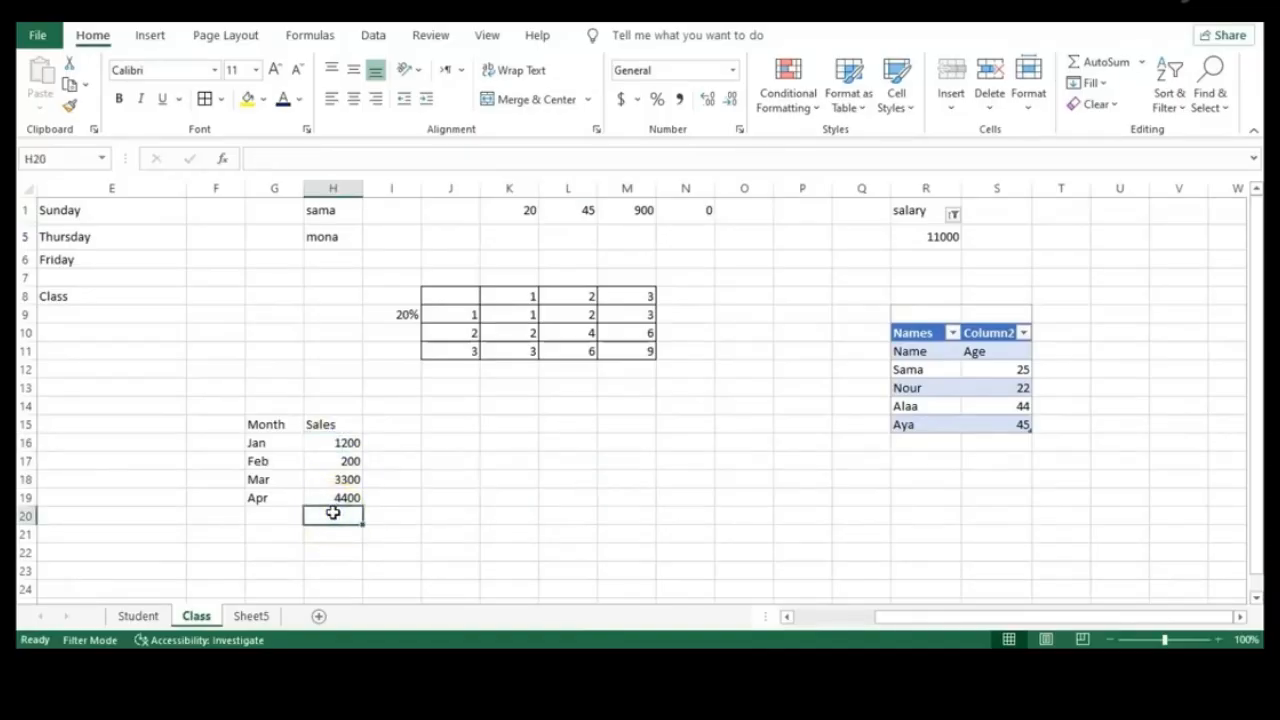
click(280, 516)
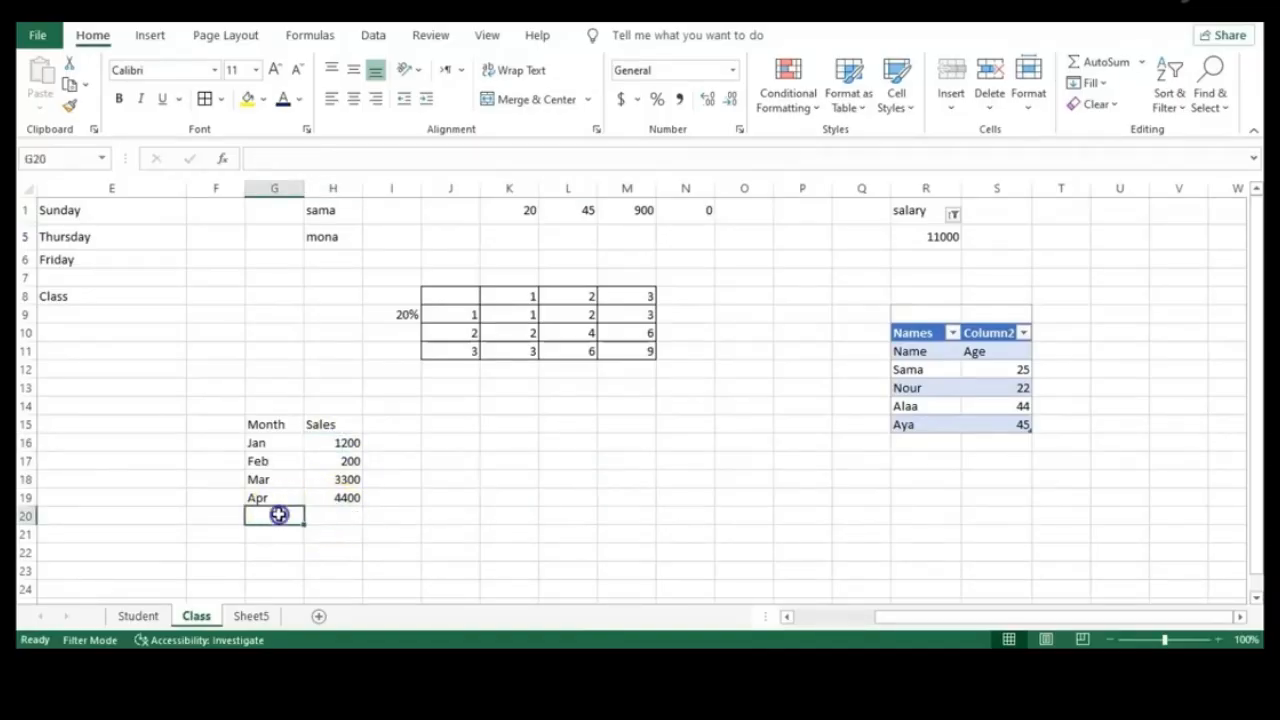
text(Total)
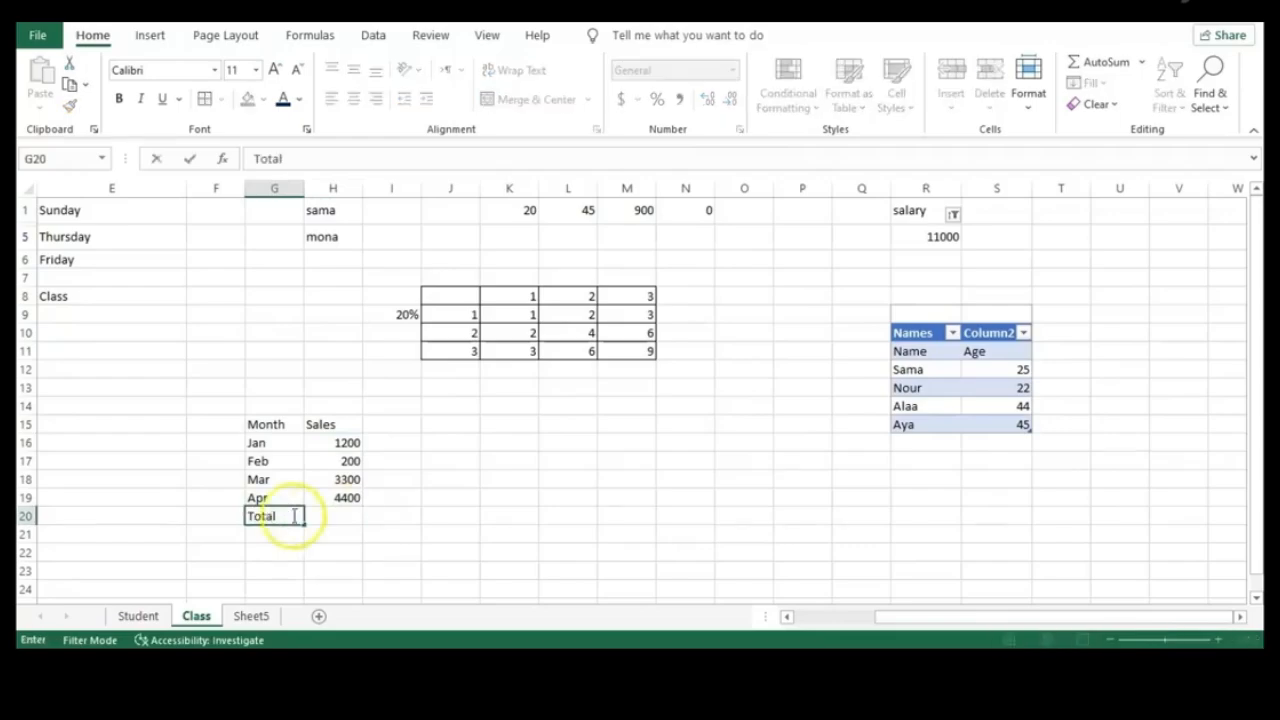
click(338, 516)
Enter =SUM(H16:H19) in H20 to total the Jan–Apr sales
text(=S)
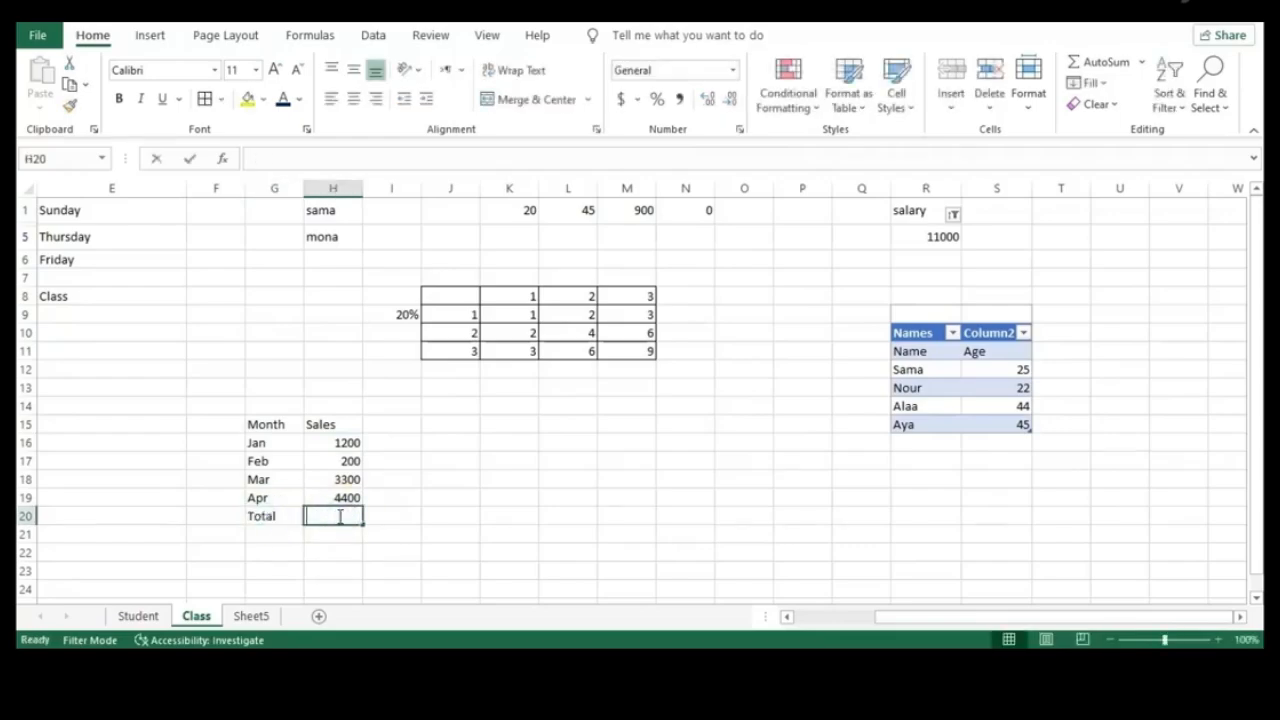
text(um)
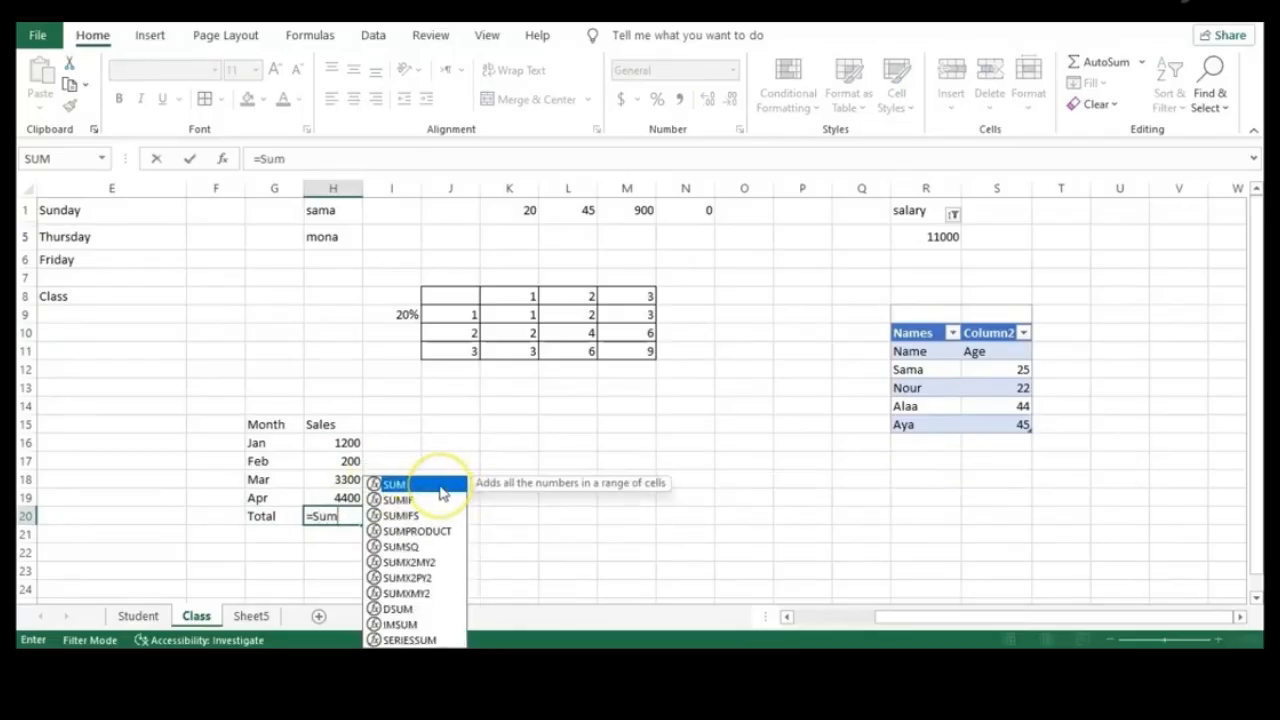
double_click(439, 485)
click(345, 515)
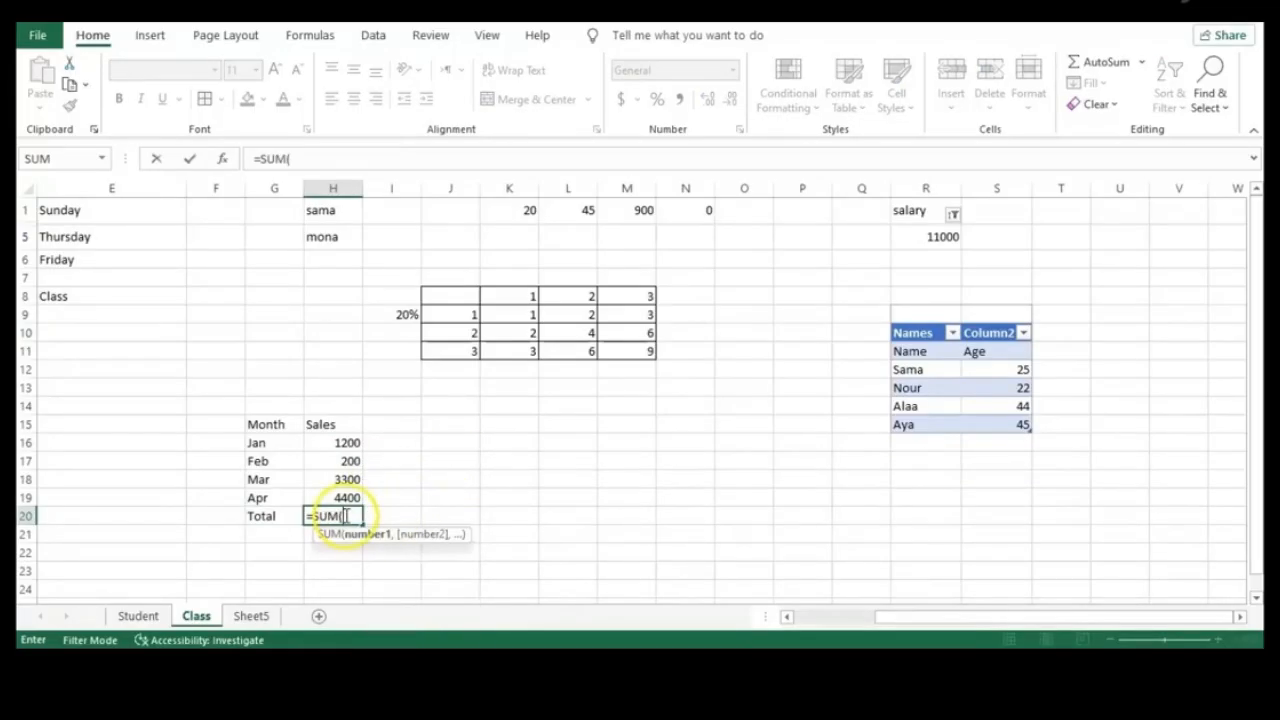
click(345, 442)
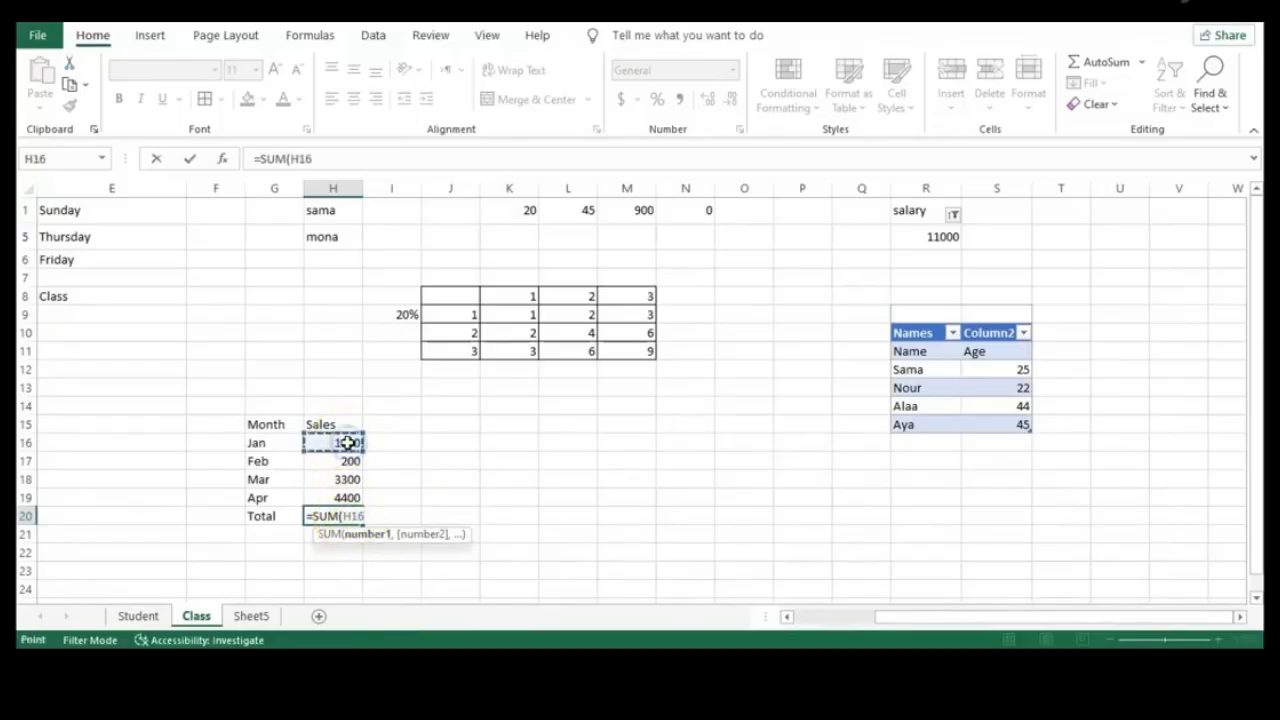
drag(345, 442, 348, 497)
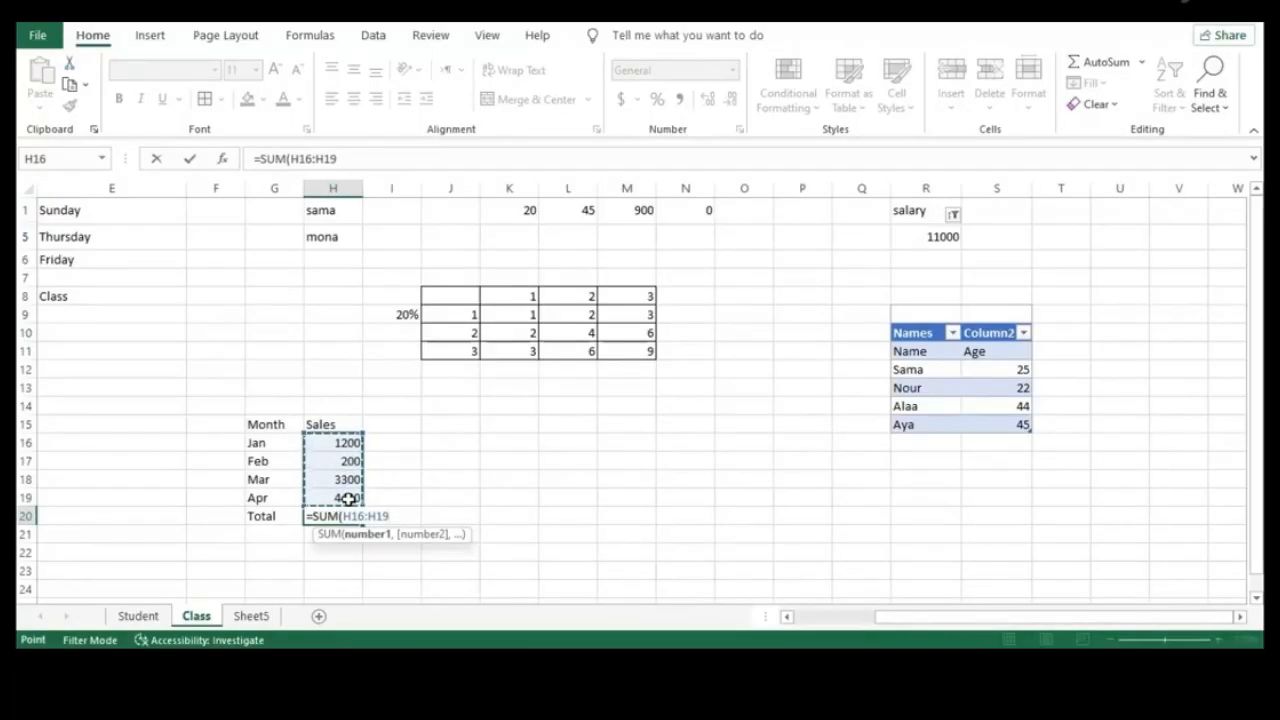
key(Return)
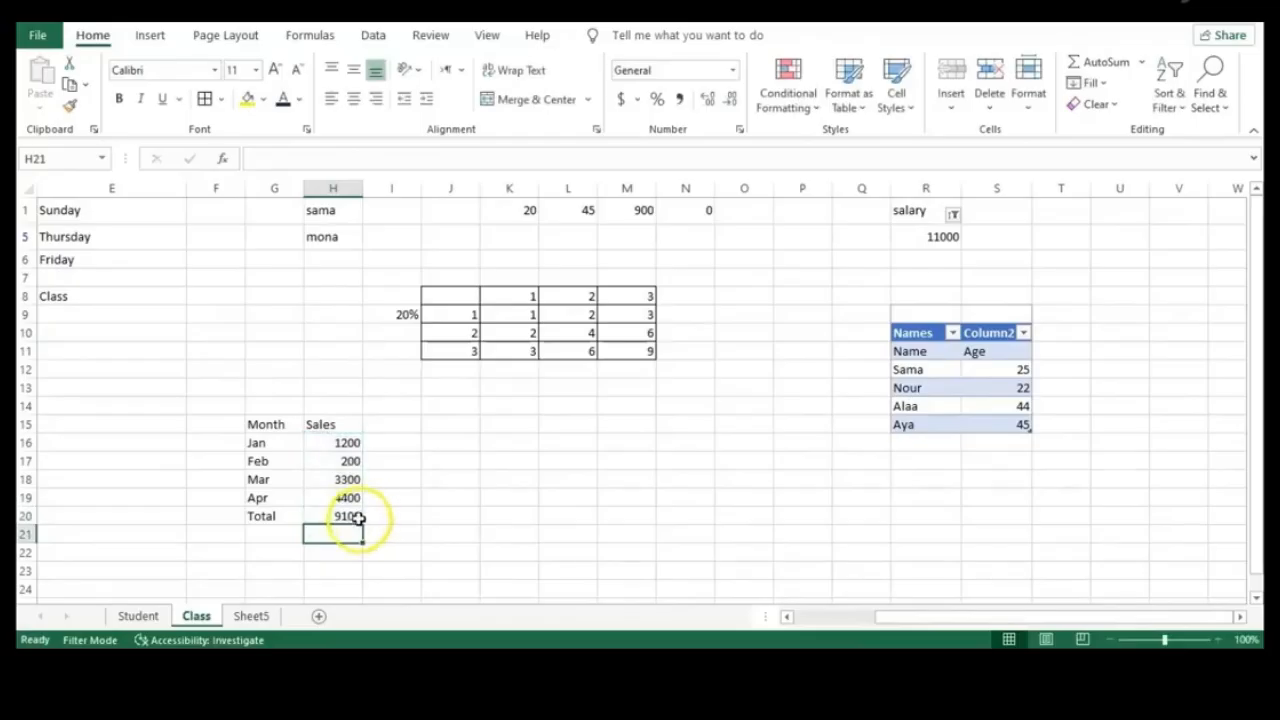
Erase the SUM formula from H20 and start typing =Aver instead
click(358, 516)
double_click(344, 515)
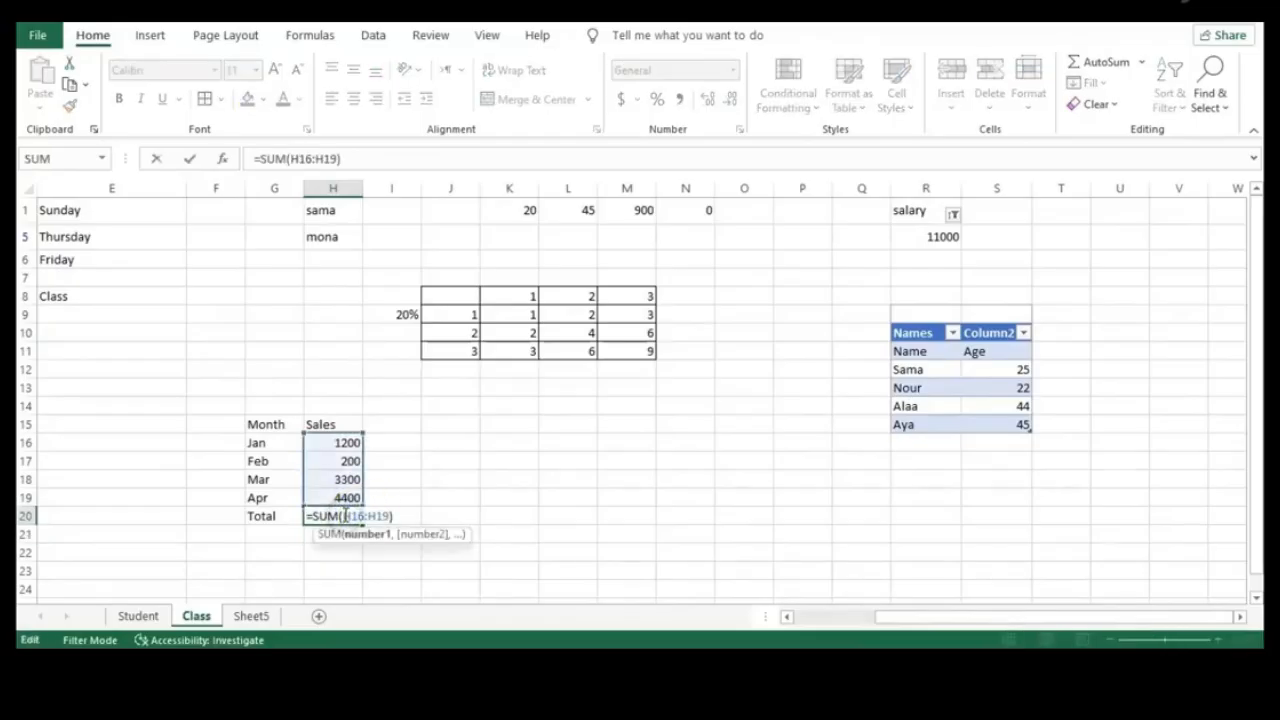
click(291, 159)
click(344, 515)
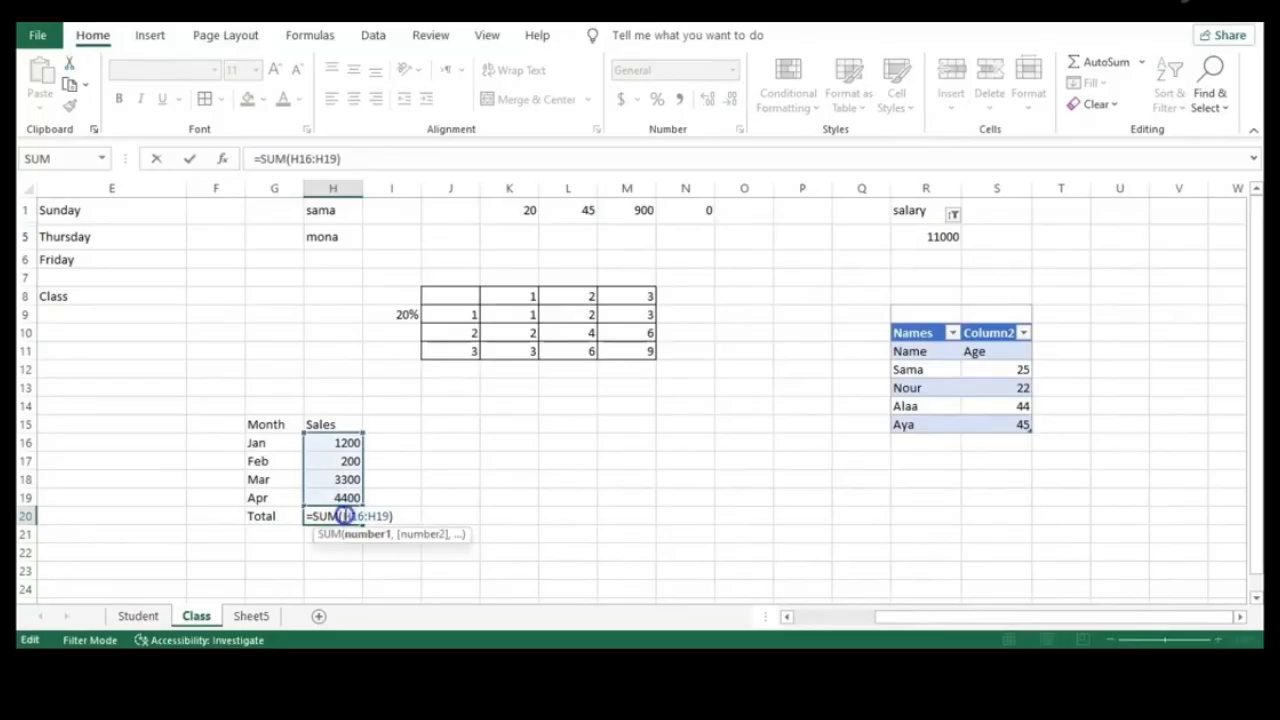
key(BackSpace)
key(BackSpace)
key(BackSpace)
key(BackSpace)
key(BackSpace)
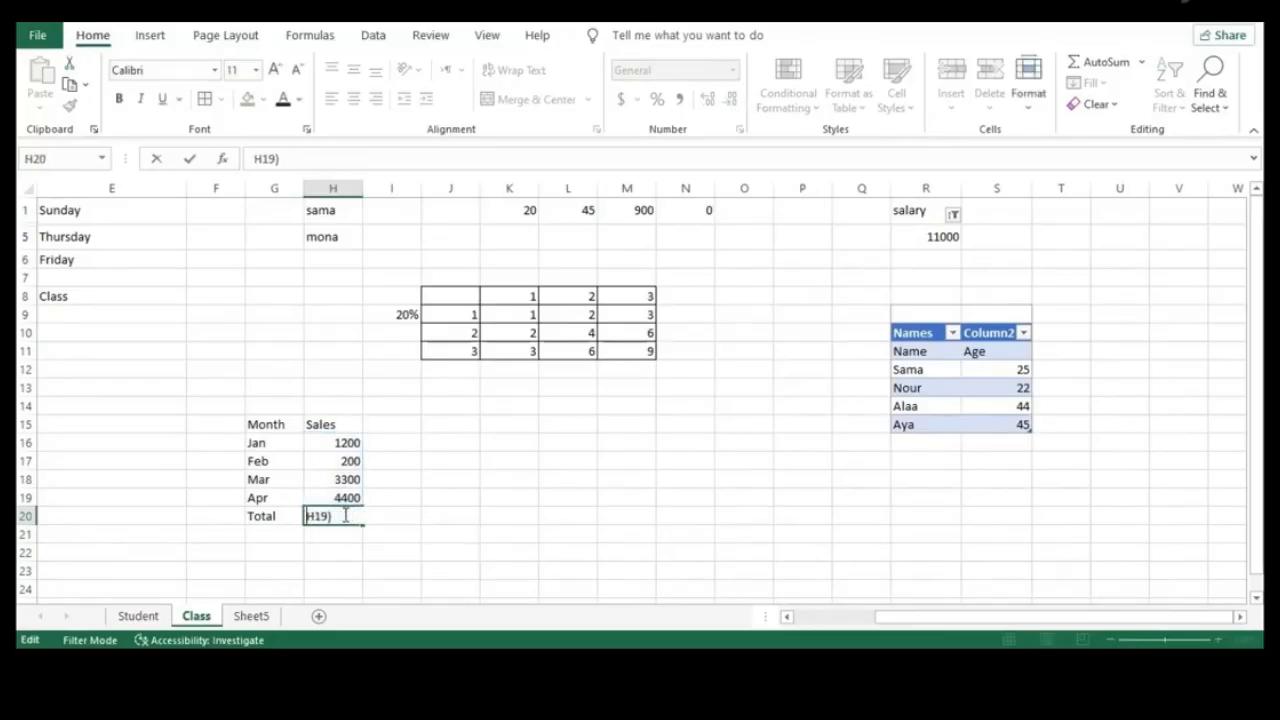
key(Delete)
key(Delete)
key(Delete)
key(Delete)
key(Delete)
key(Delete)
key(Delete)
key(Delete)
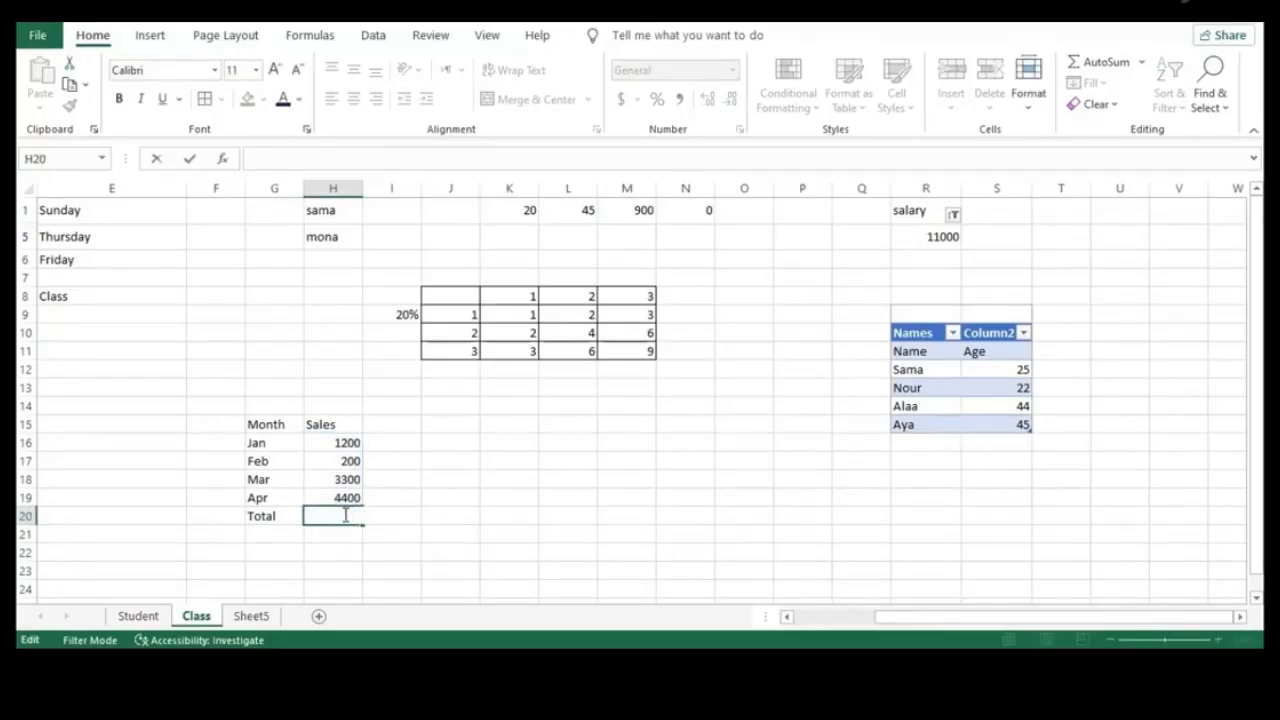
text(=Av)
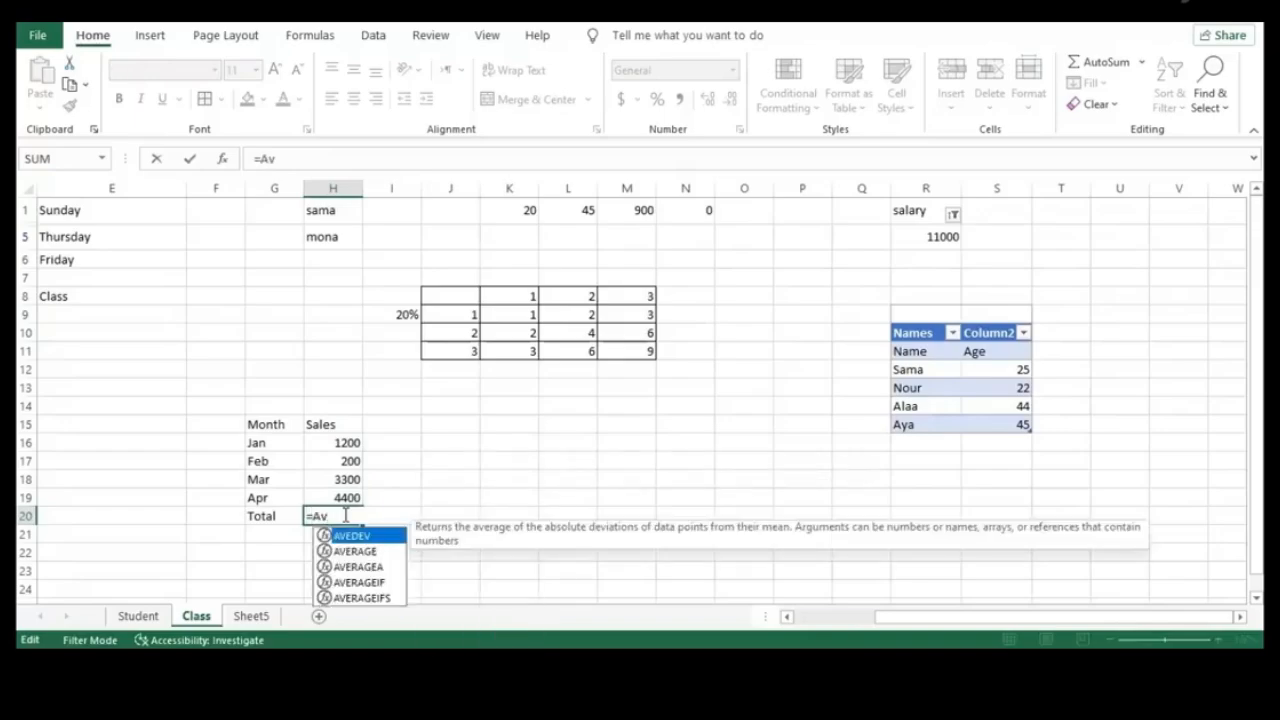
text(er)
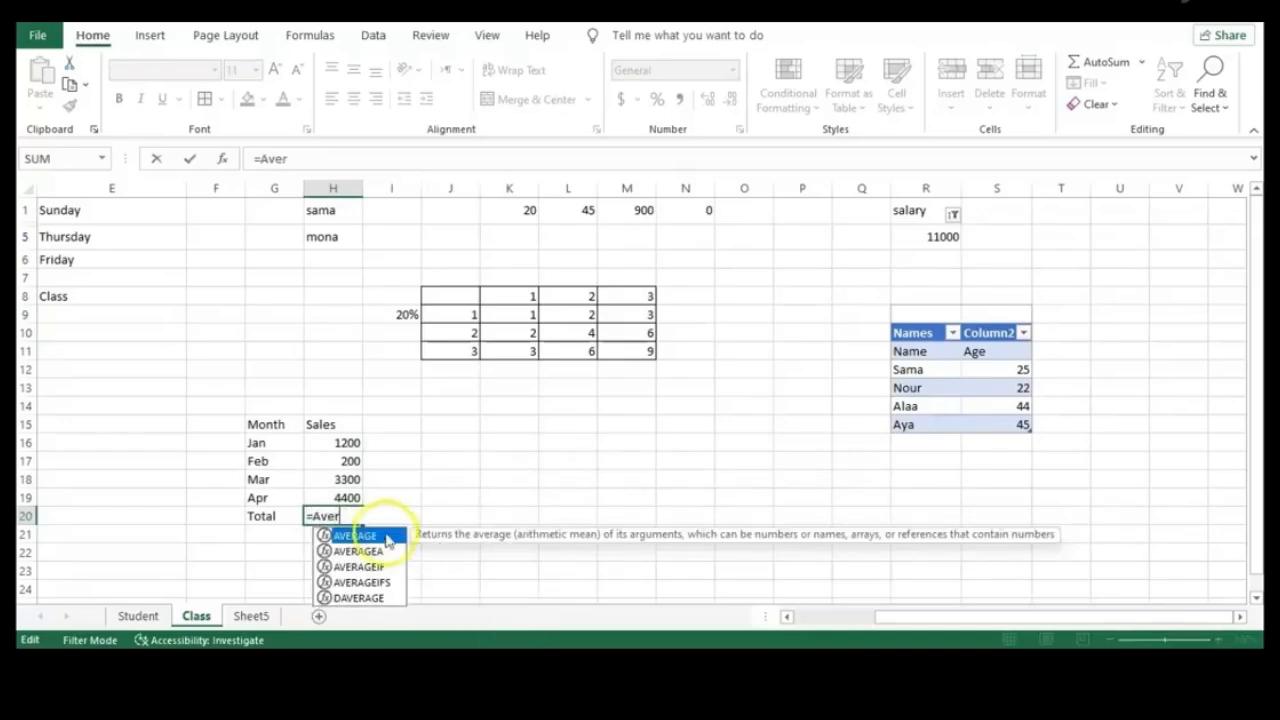
double_click(372, 537)
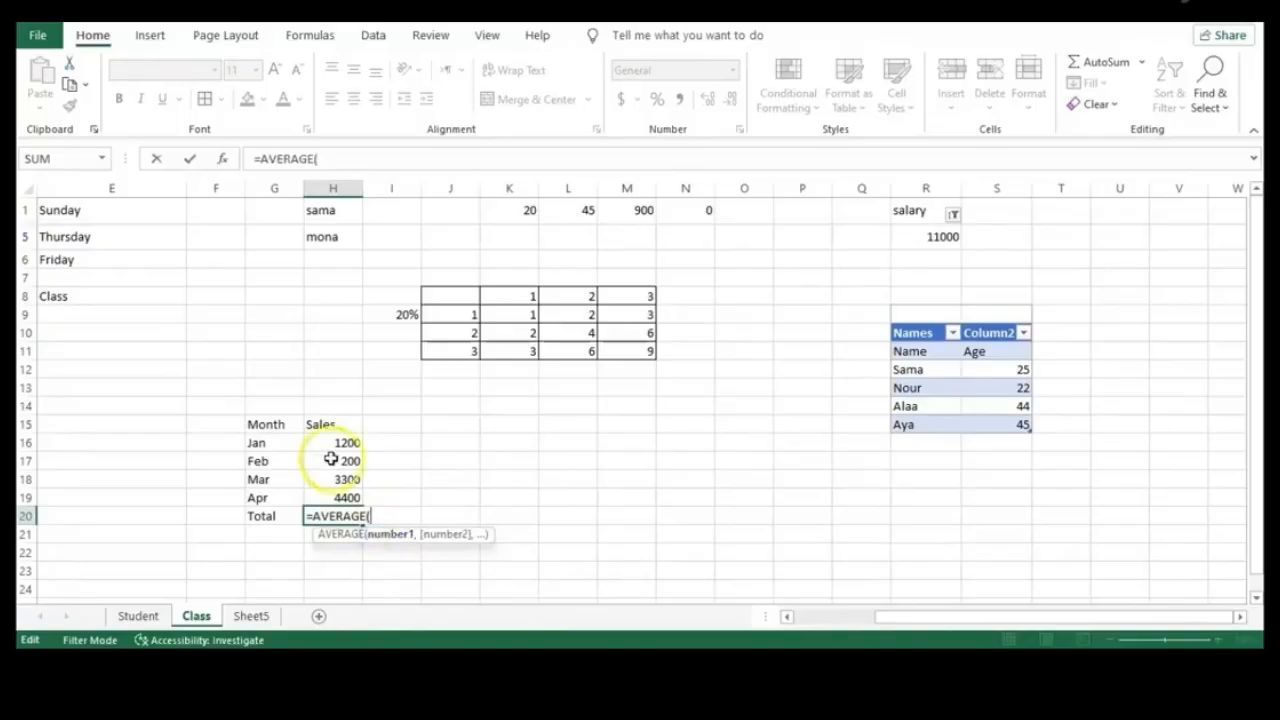
drag(325, 442, 343, 494)
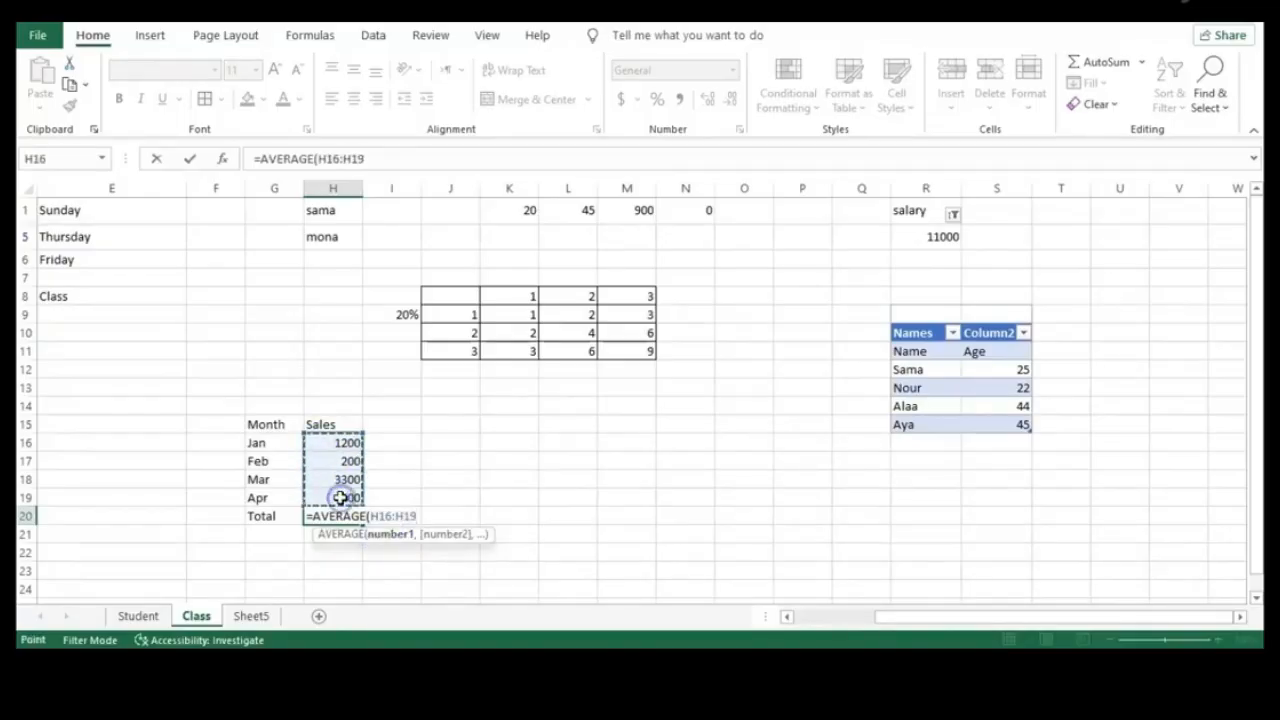
key(Return)
click(350, 515)
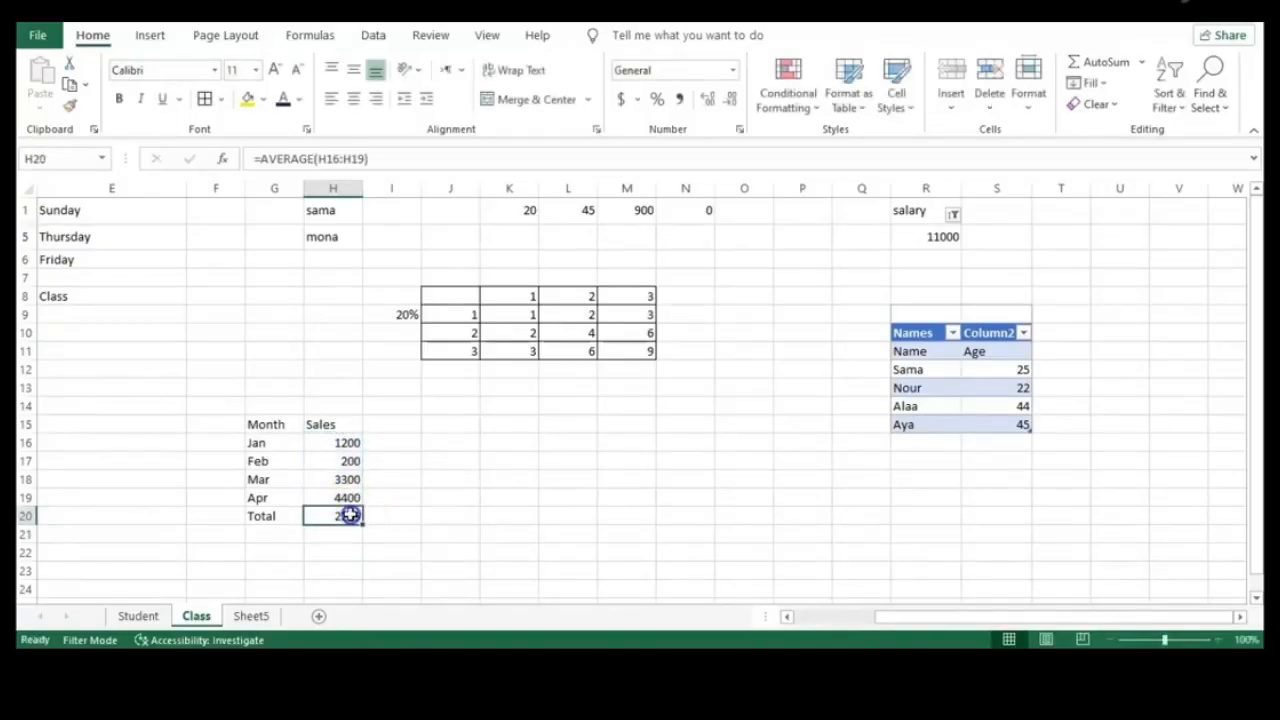
key(ctrl+z)
key(Delete)
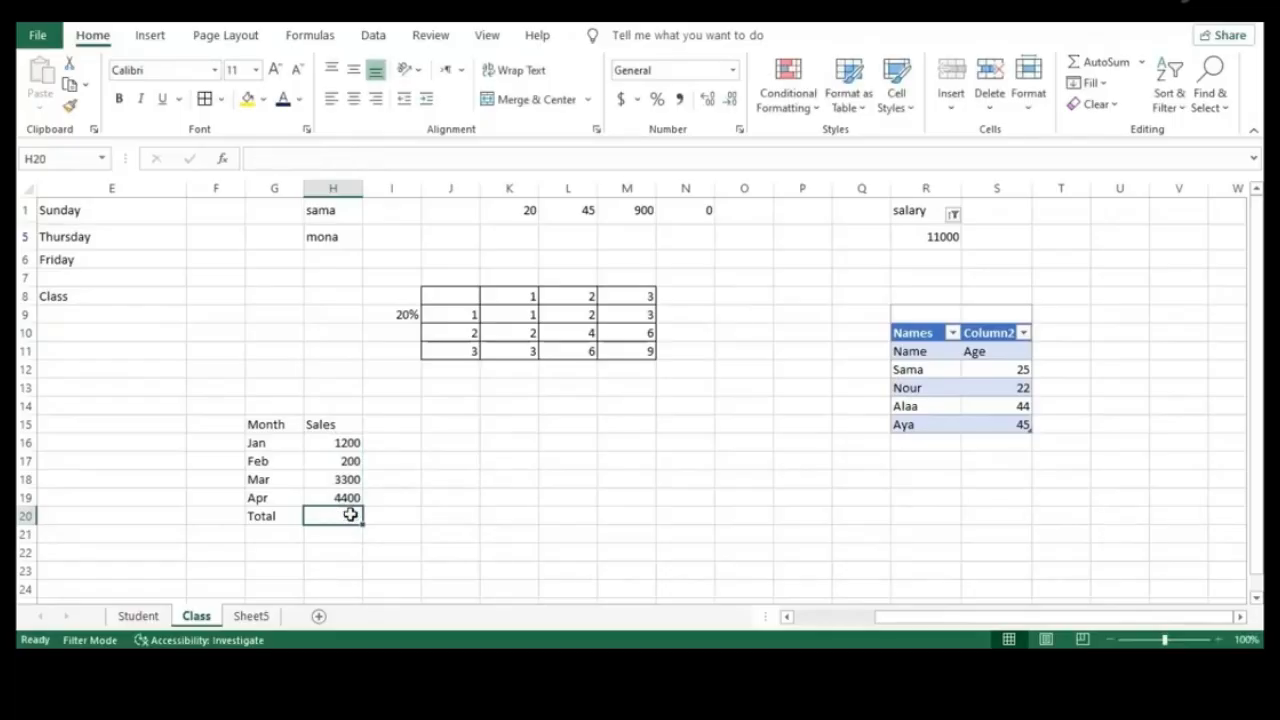
text(=Ma)
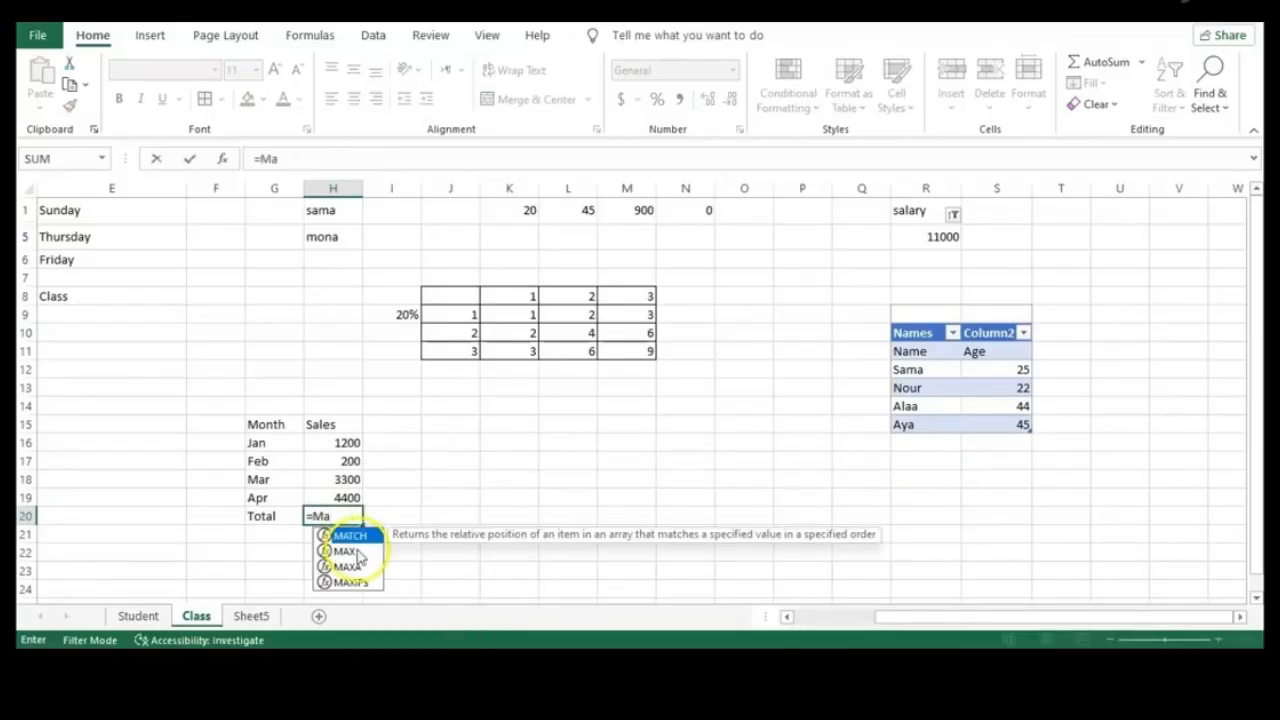
double_click(350, 550)
drag(345, 442, 343, 500)
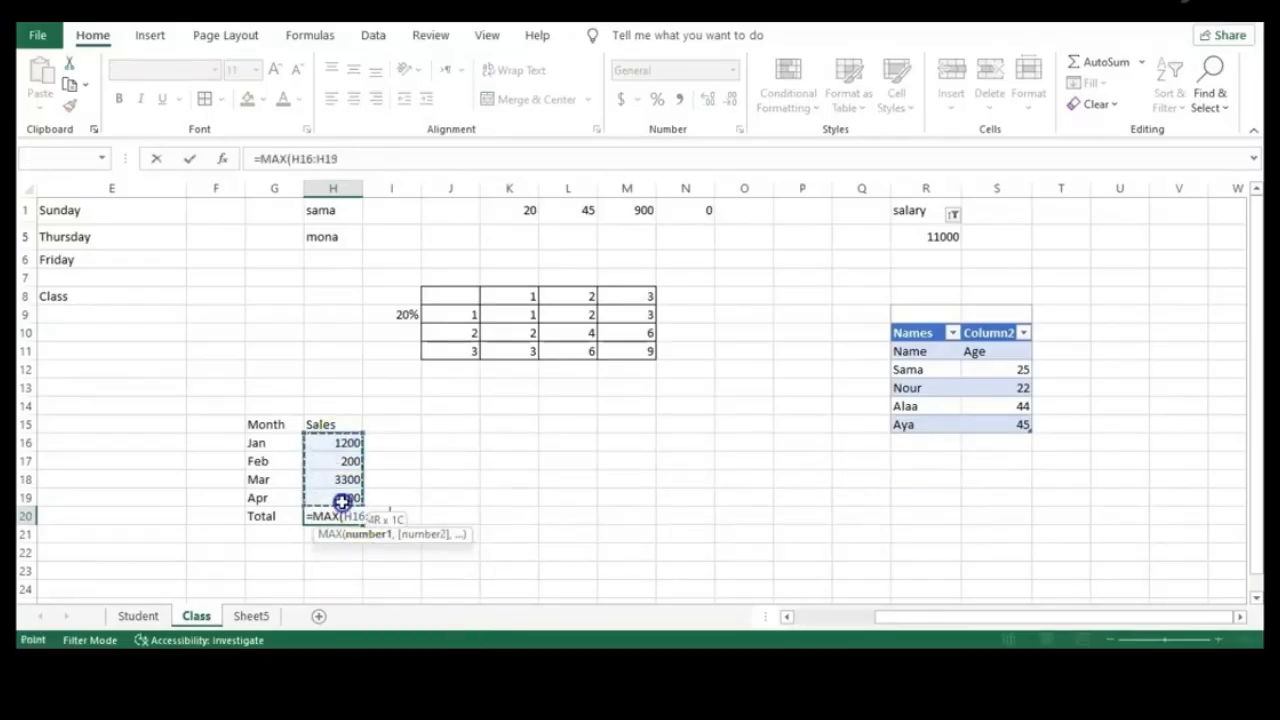
key(Return)
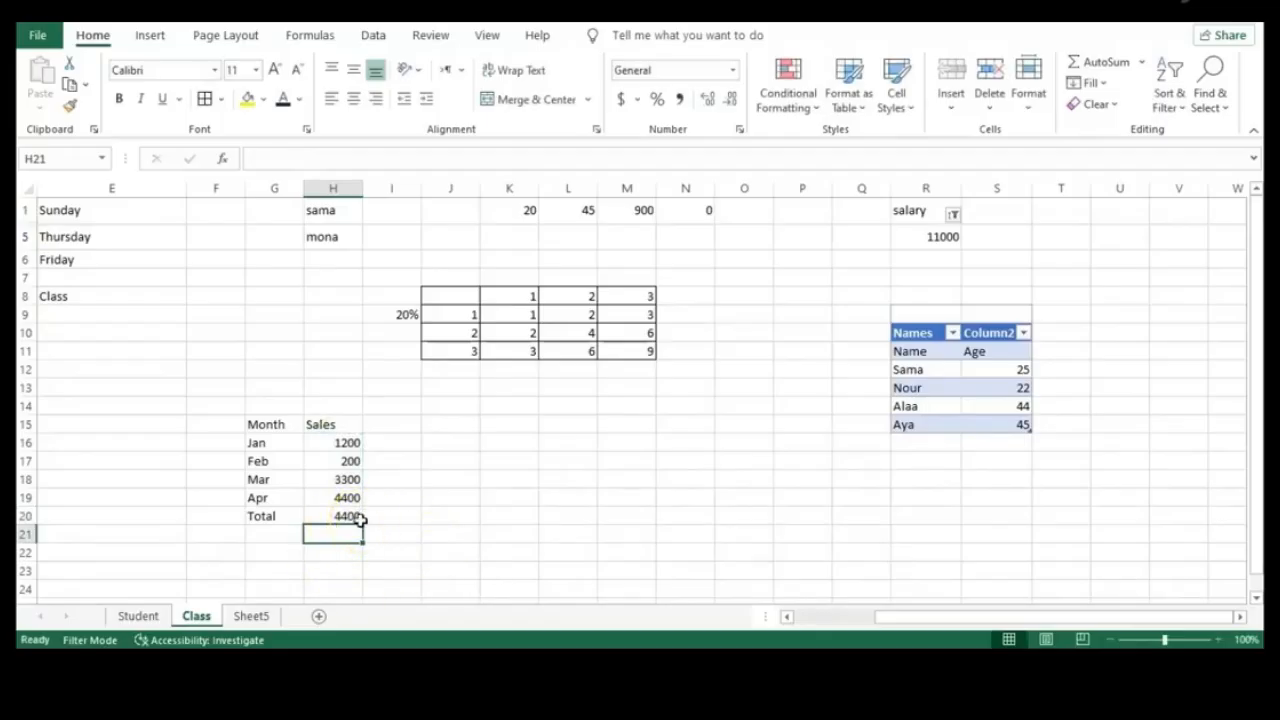
click(360, 518)
key(Delete)
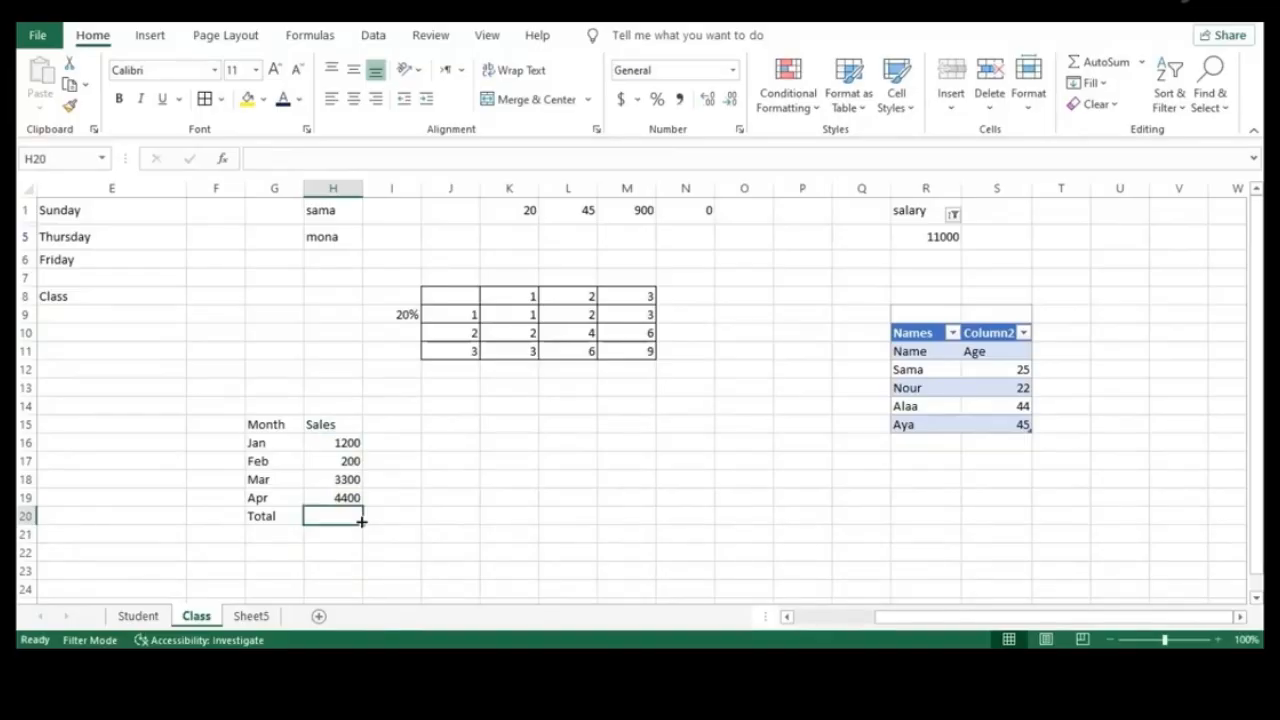
Try an AutoSum total of 9100 in H20, then undo it
click(400, 494)
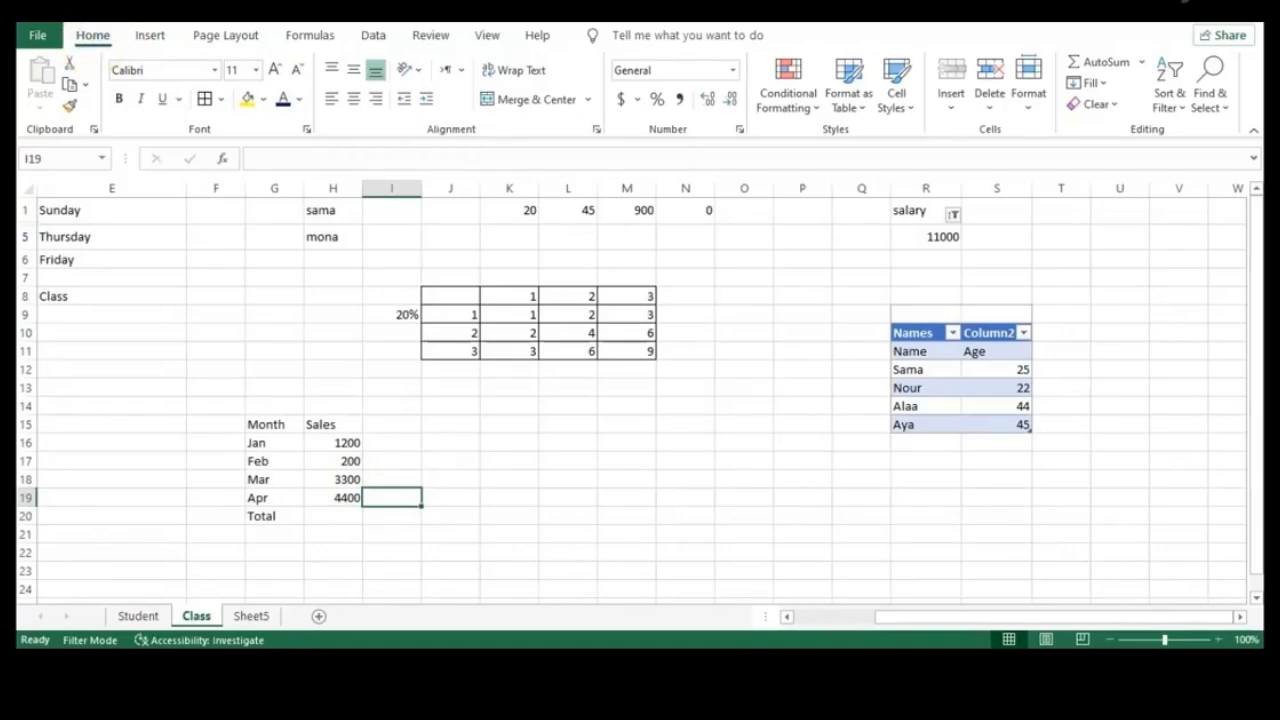
click(1142, 62)
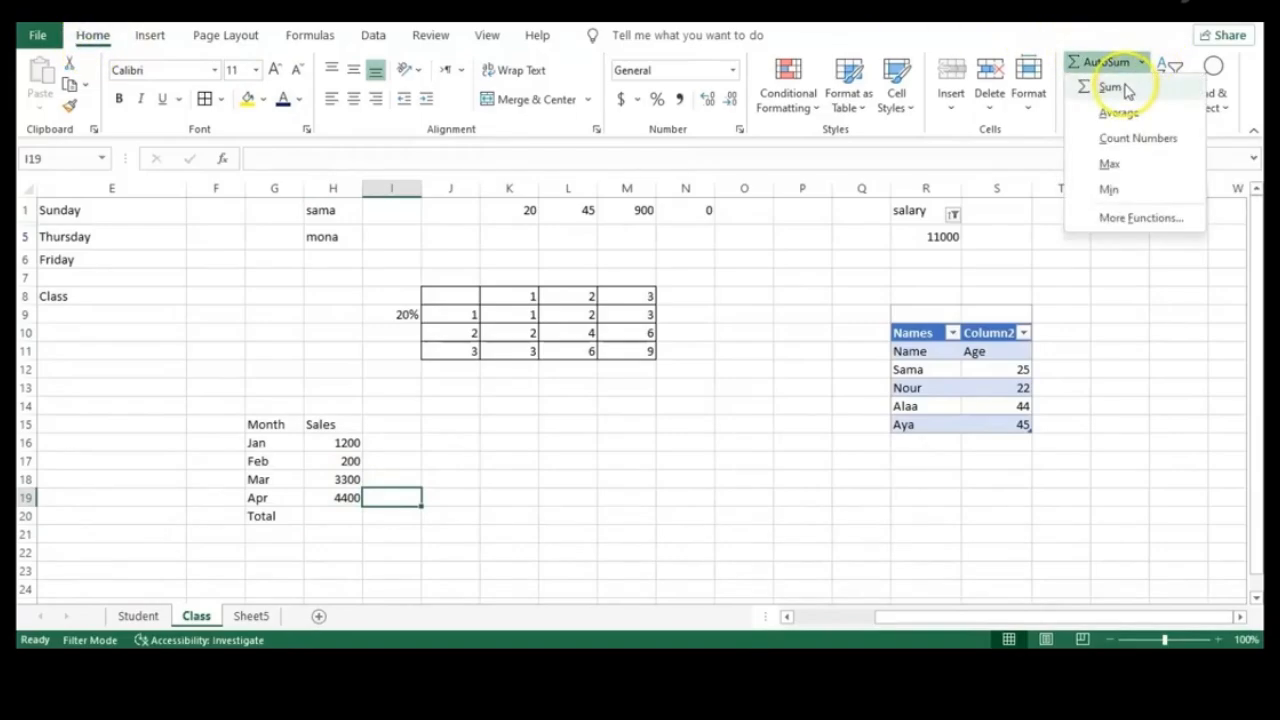
click(337, 514)
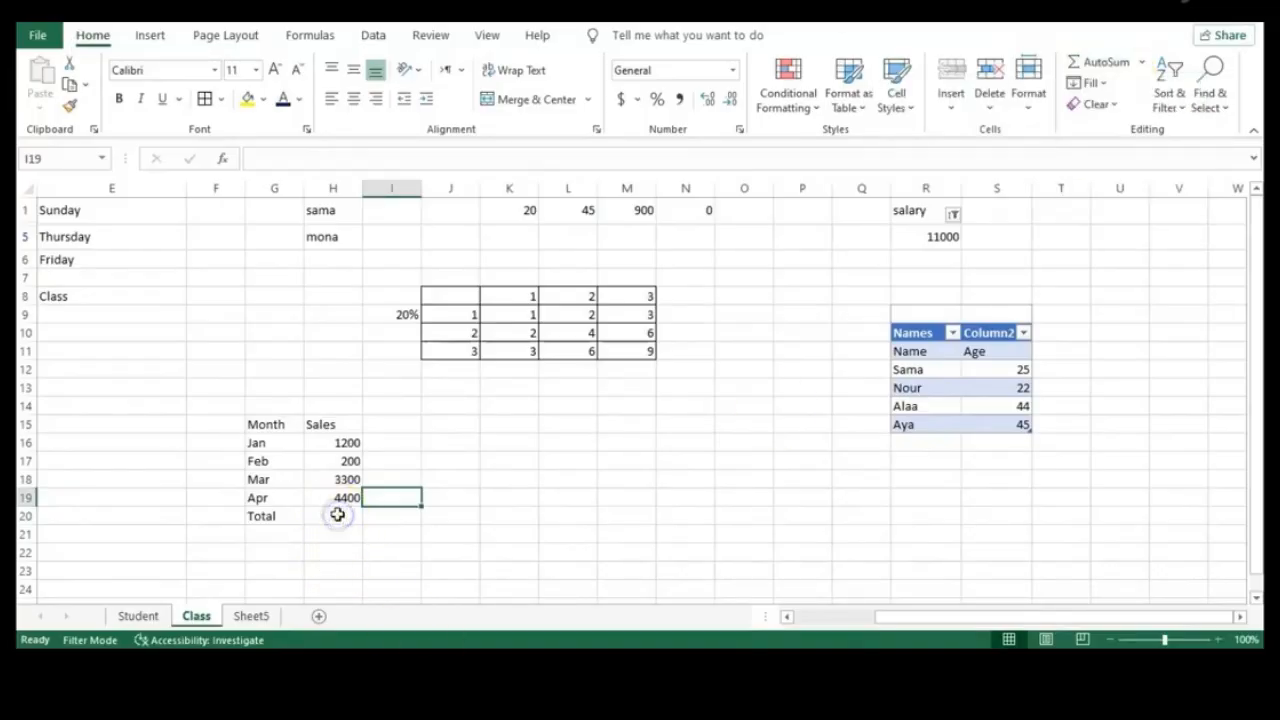
click(337, 514)
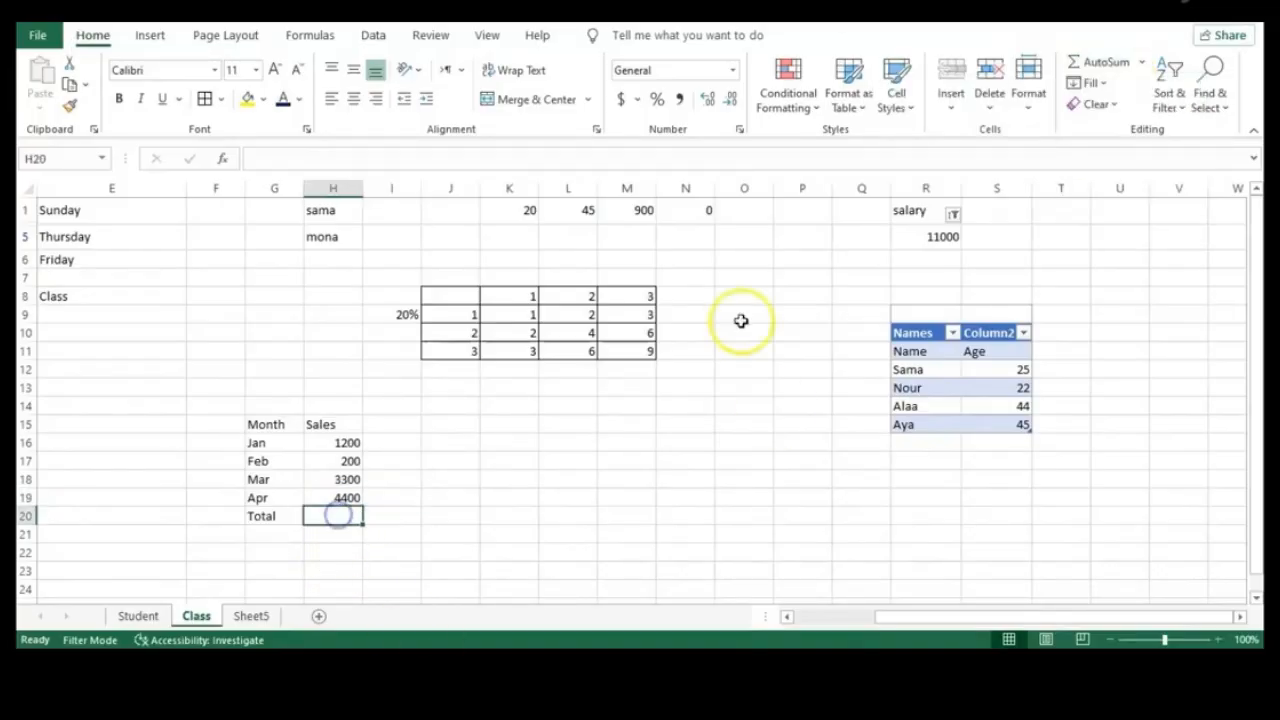
click(1142, 63)
click(1120, 87)
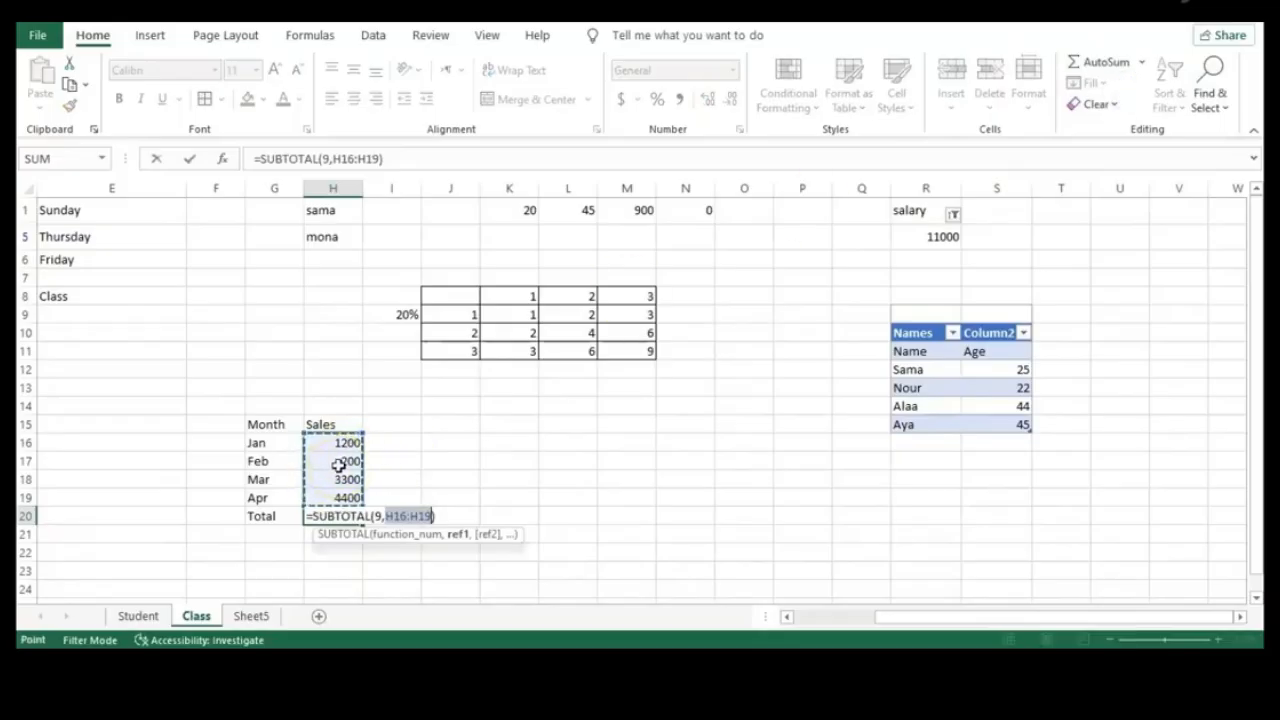
key(Return)
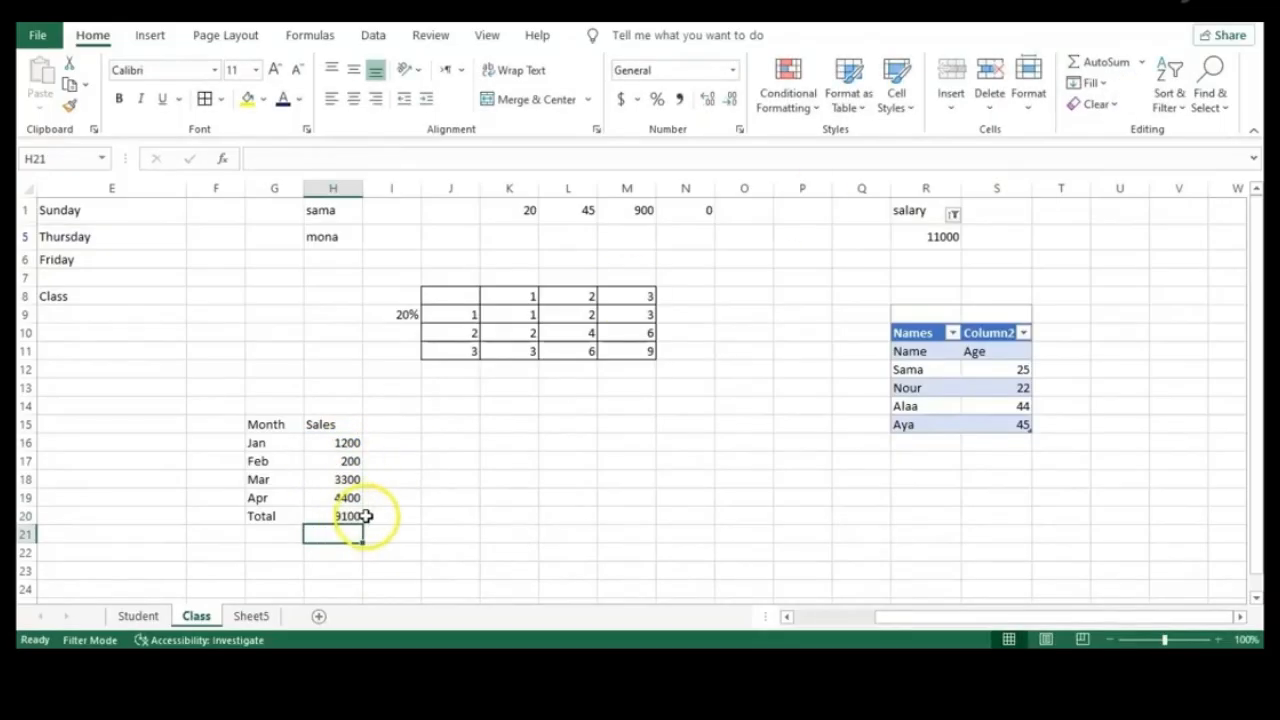
key(ctrl+z)
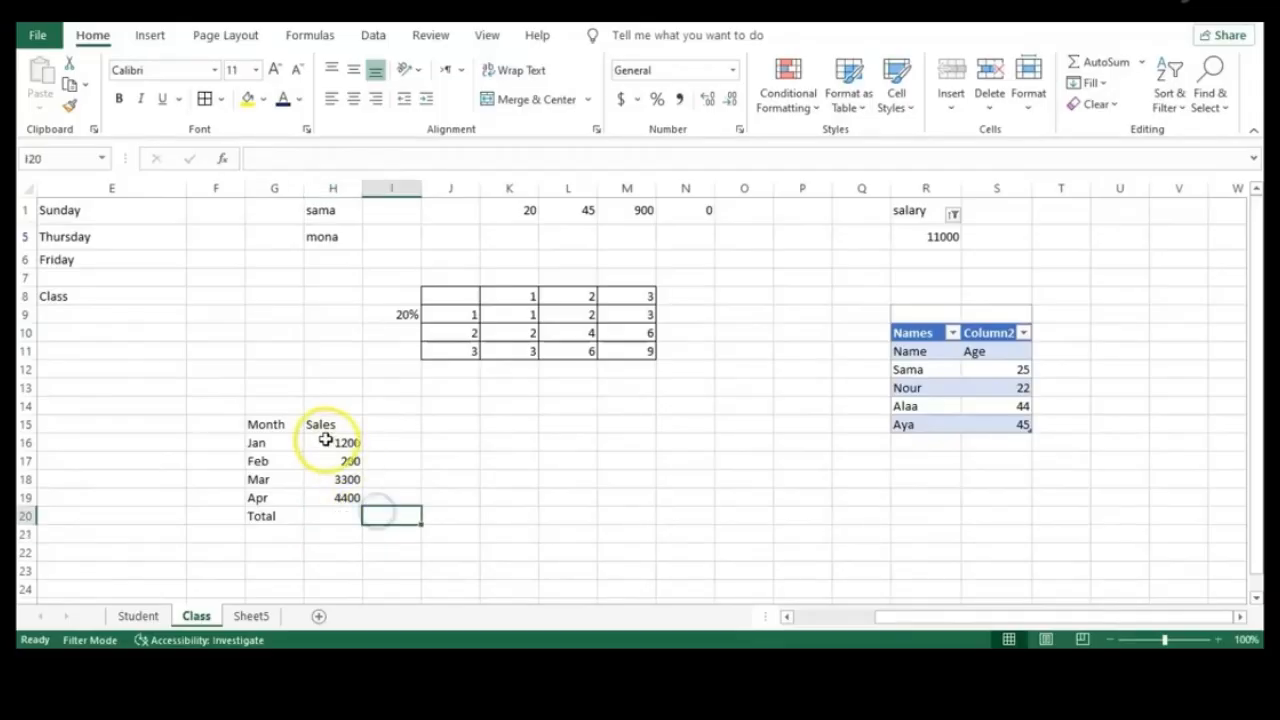
From H16:H19, add the average 2275, minimum 200 and maximum 4400 via the AutoSum list
drag(328, 440, 342, 496)
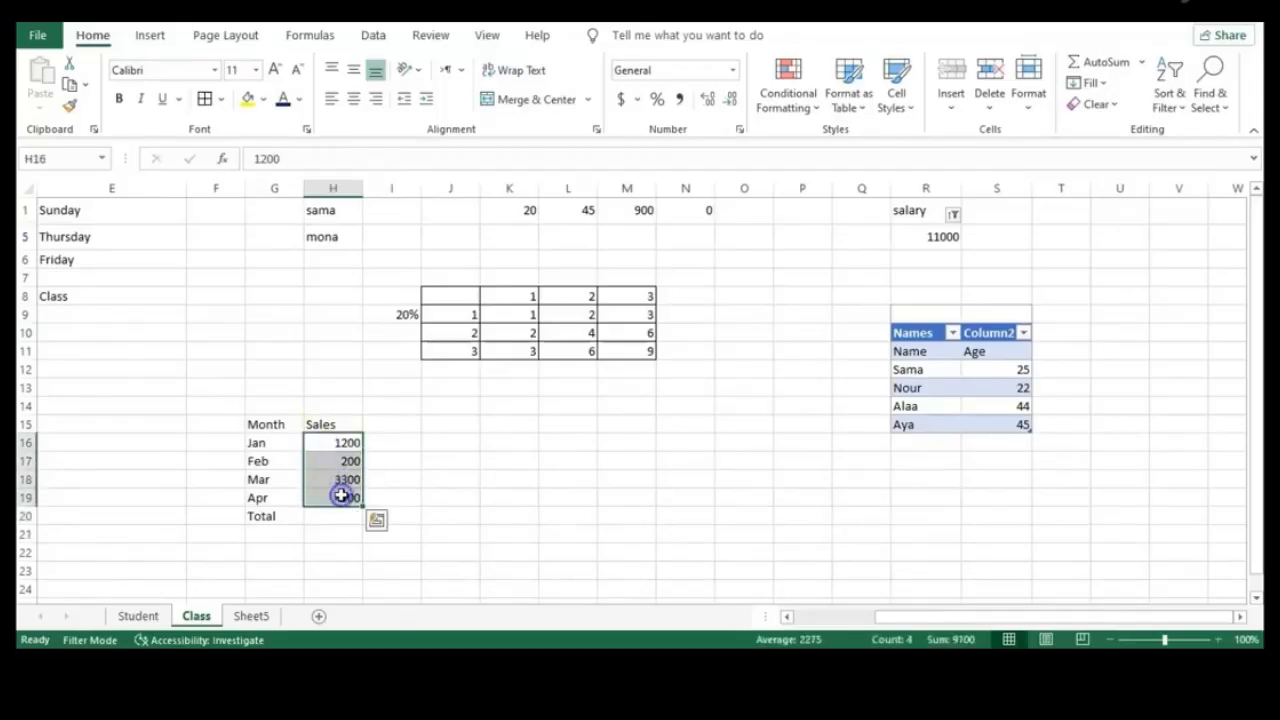
click(1141, 62)
click(1130, 116)
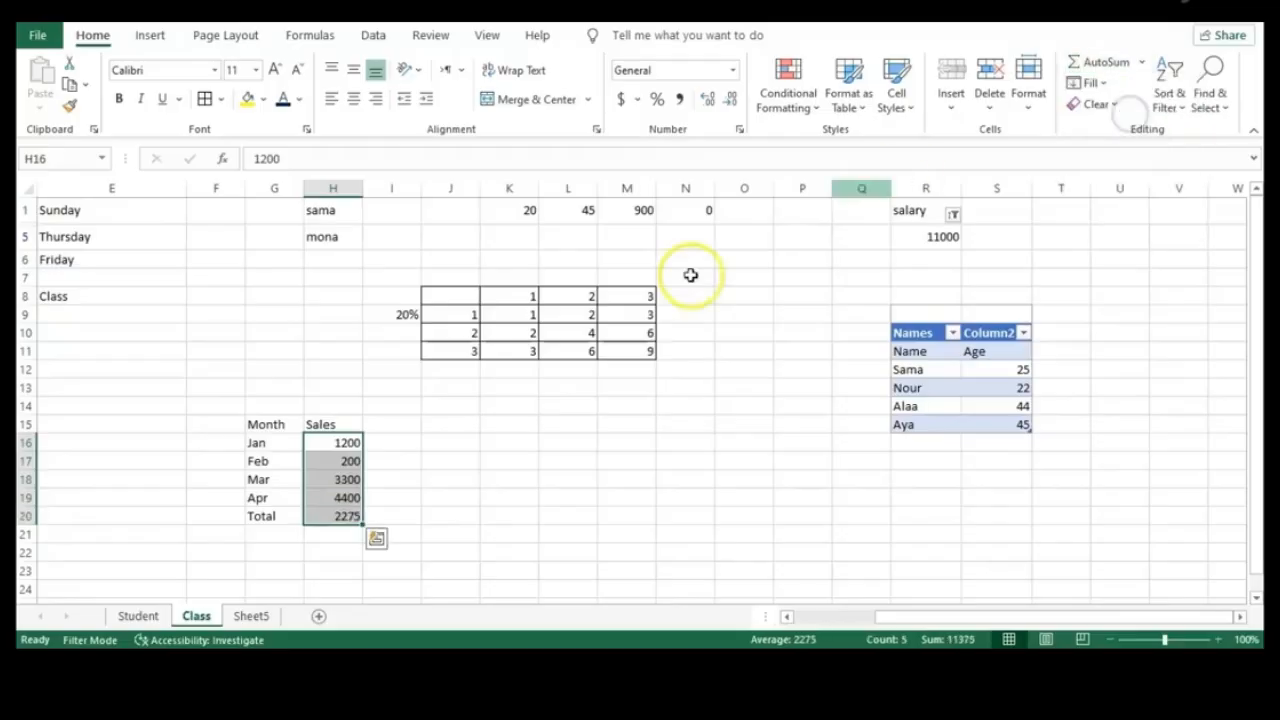
click(1141, 62)
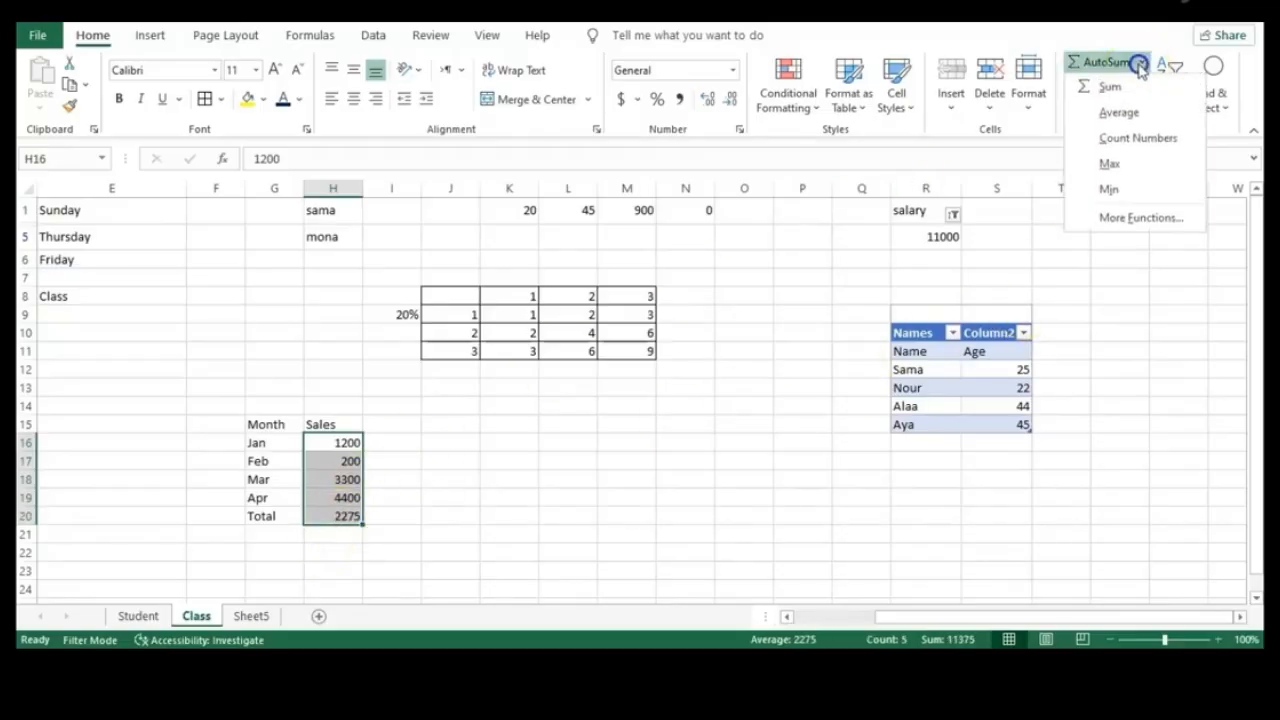
click(1120, 190)
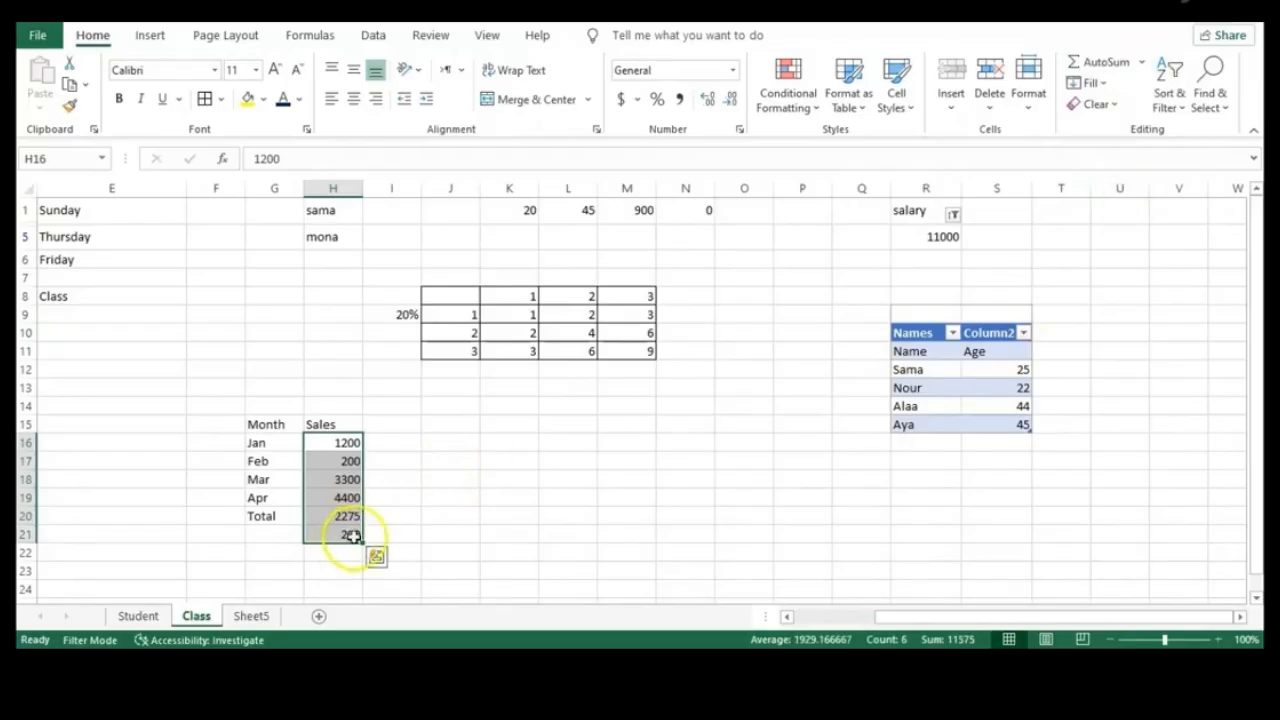
click(1140, 62)
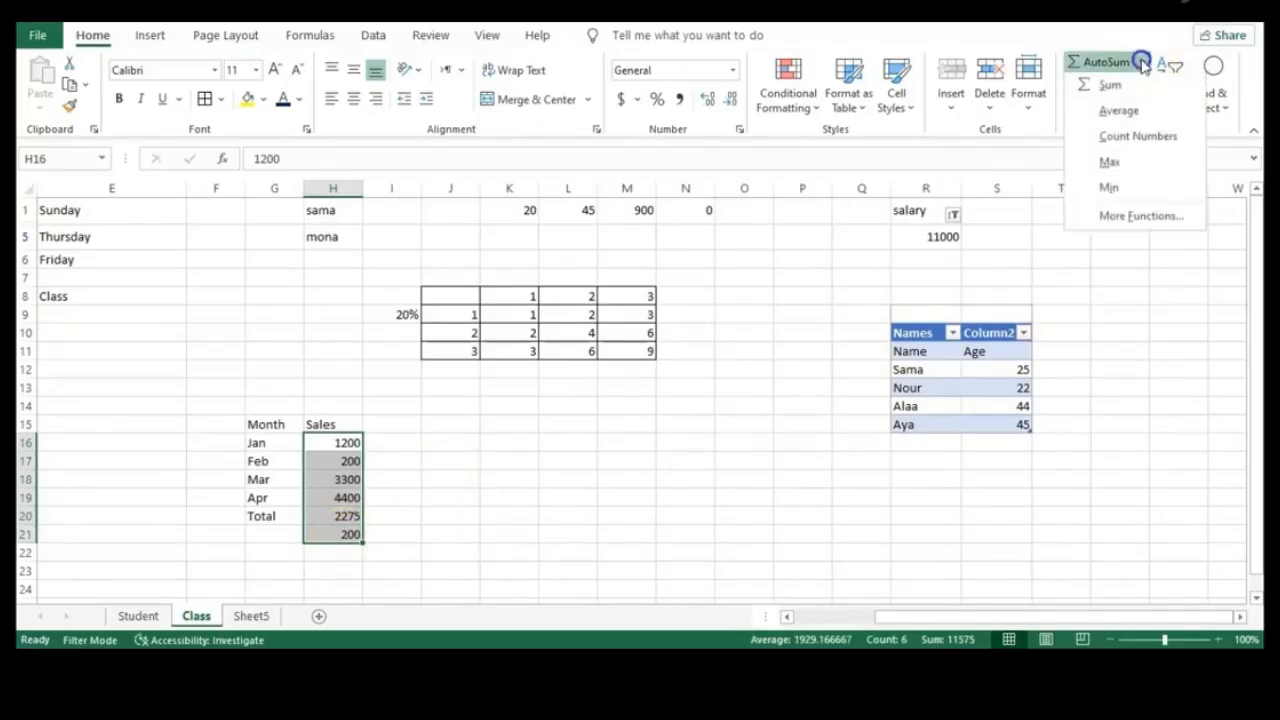
click(1126, 162)
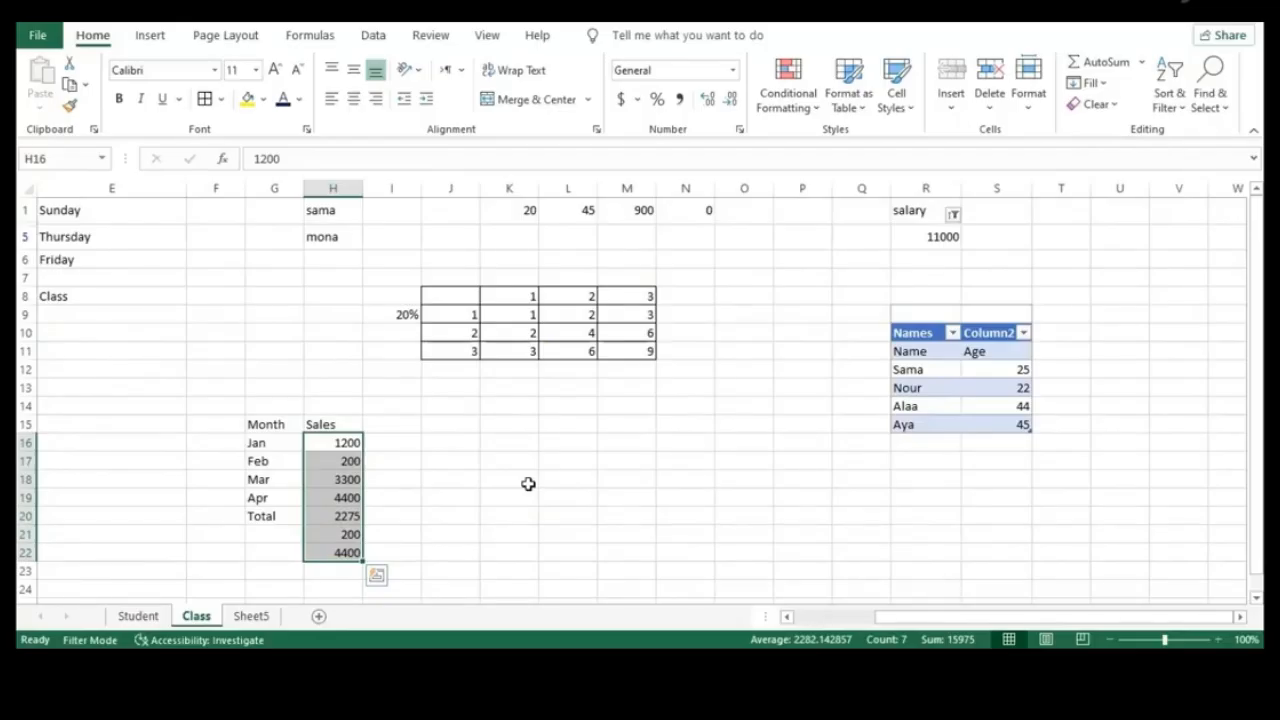
Dismiss the AutoSum list, deselect the sales column, and select I16
click(1141, 63)
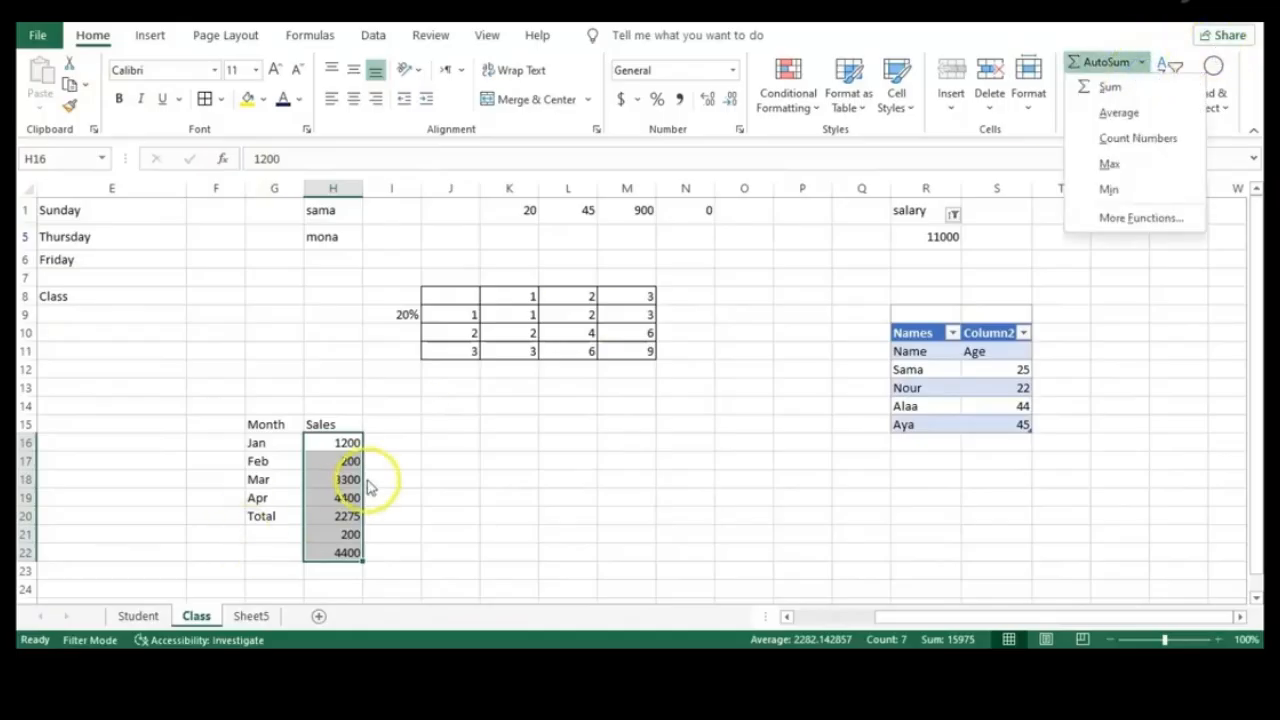
key(Escape)
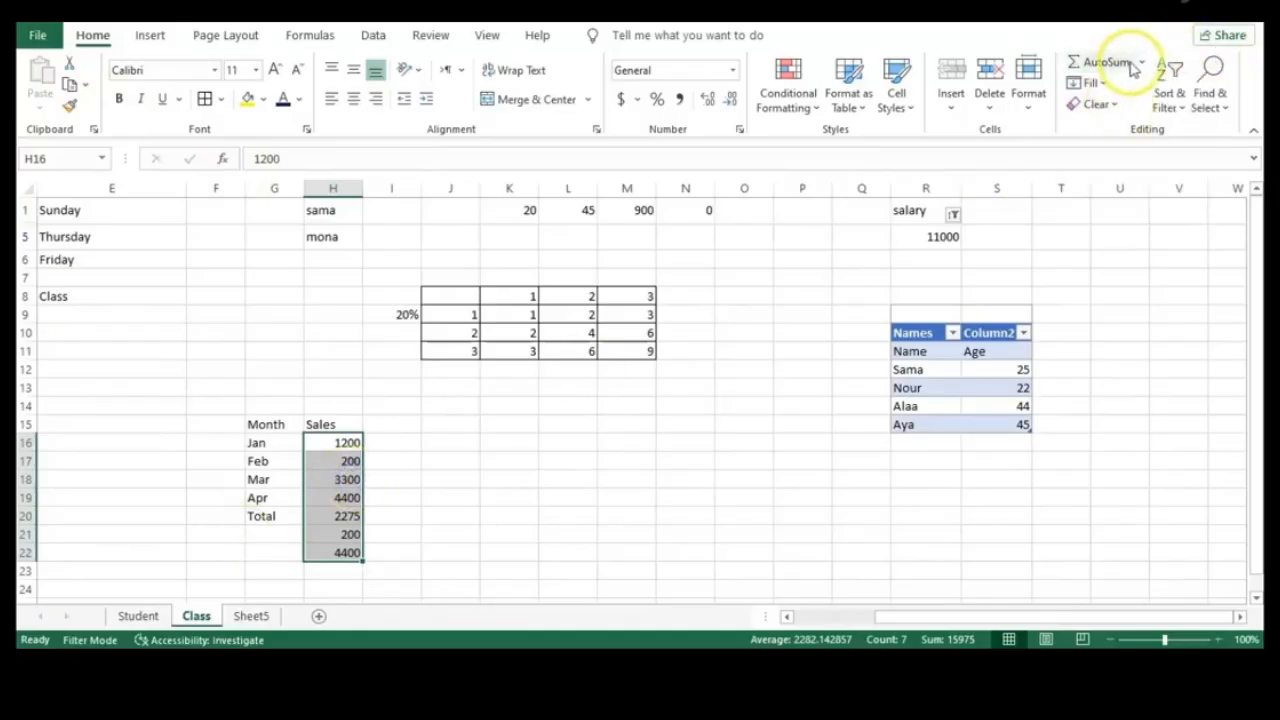
click(1140, 63)
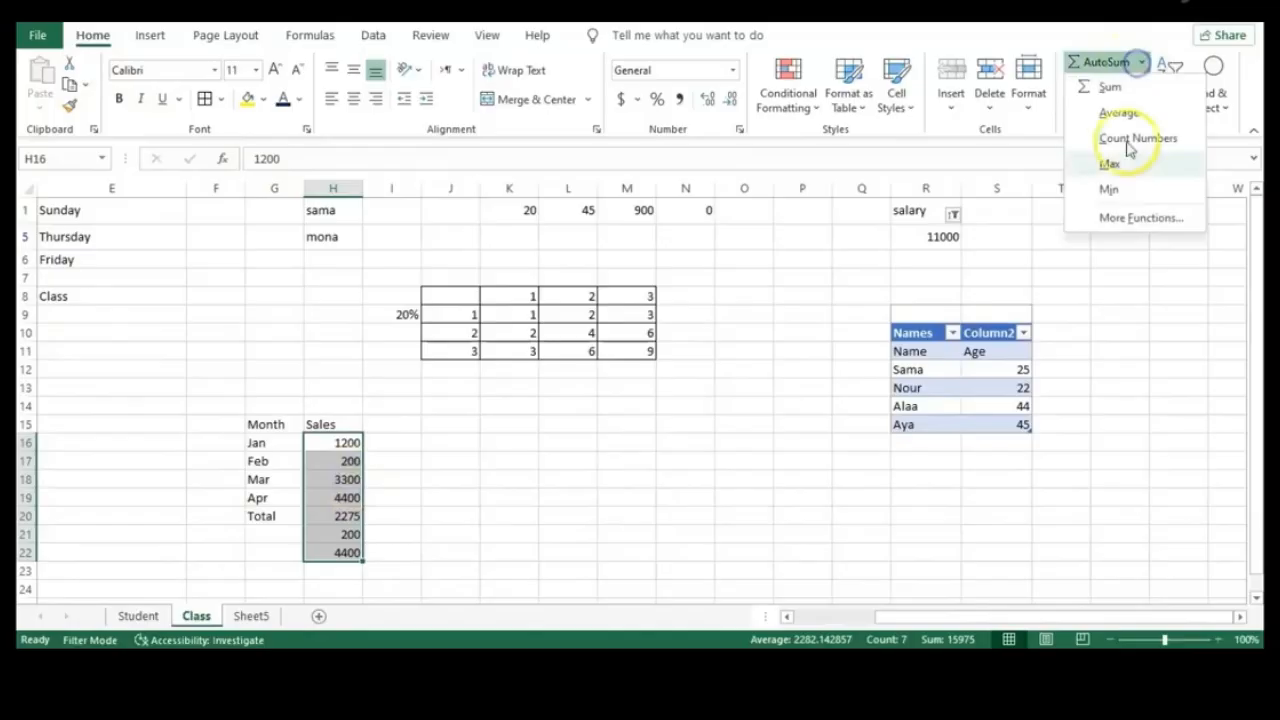
click(621, 505)
click(621, 500)
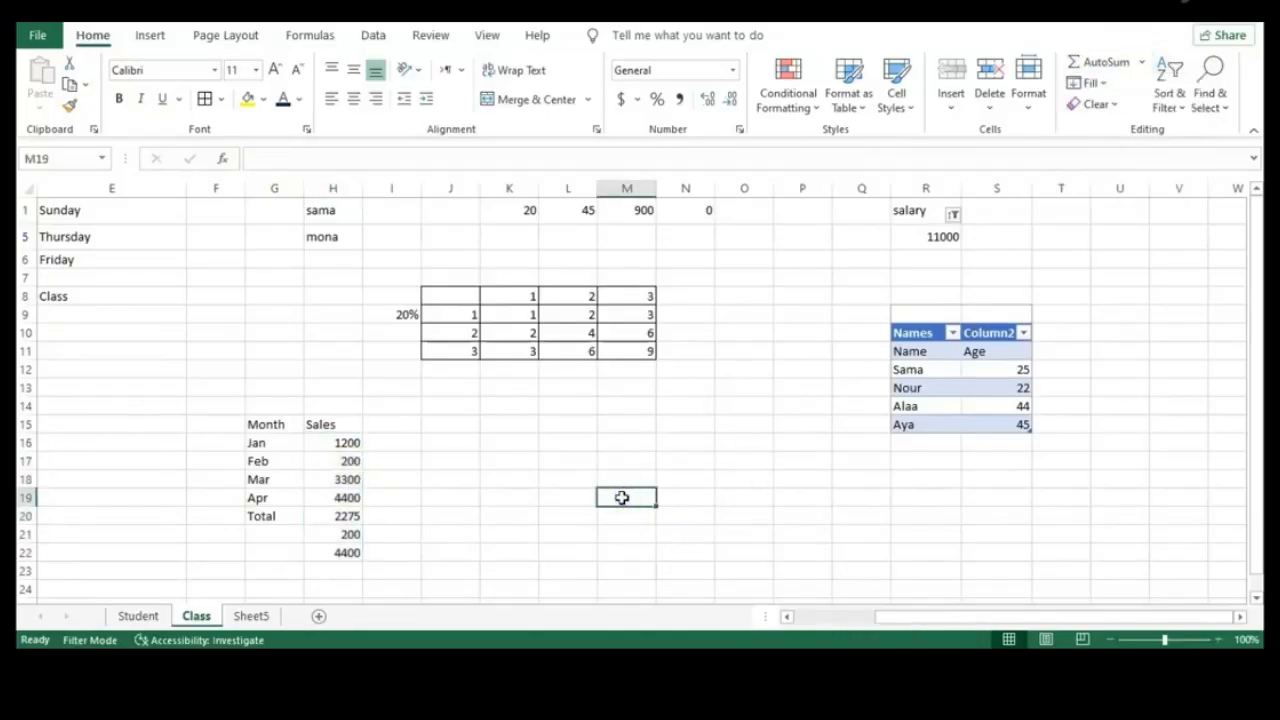
click(406, 446)
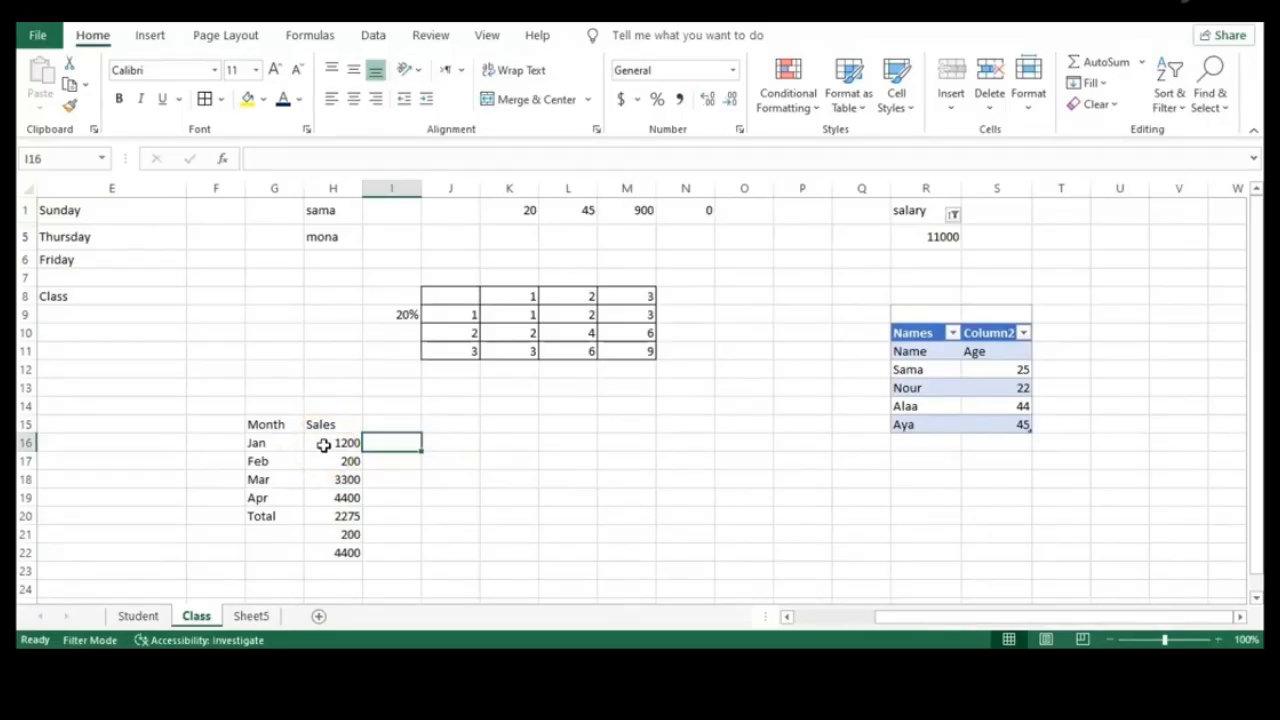
Enter =IF(H16>=2000,"Above","Below") in I16
click(376, 443)
text(=if)
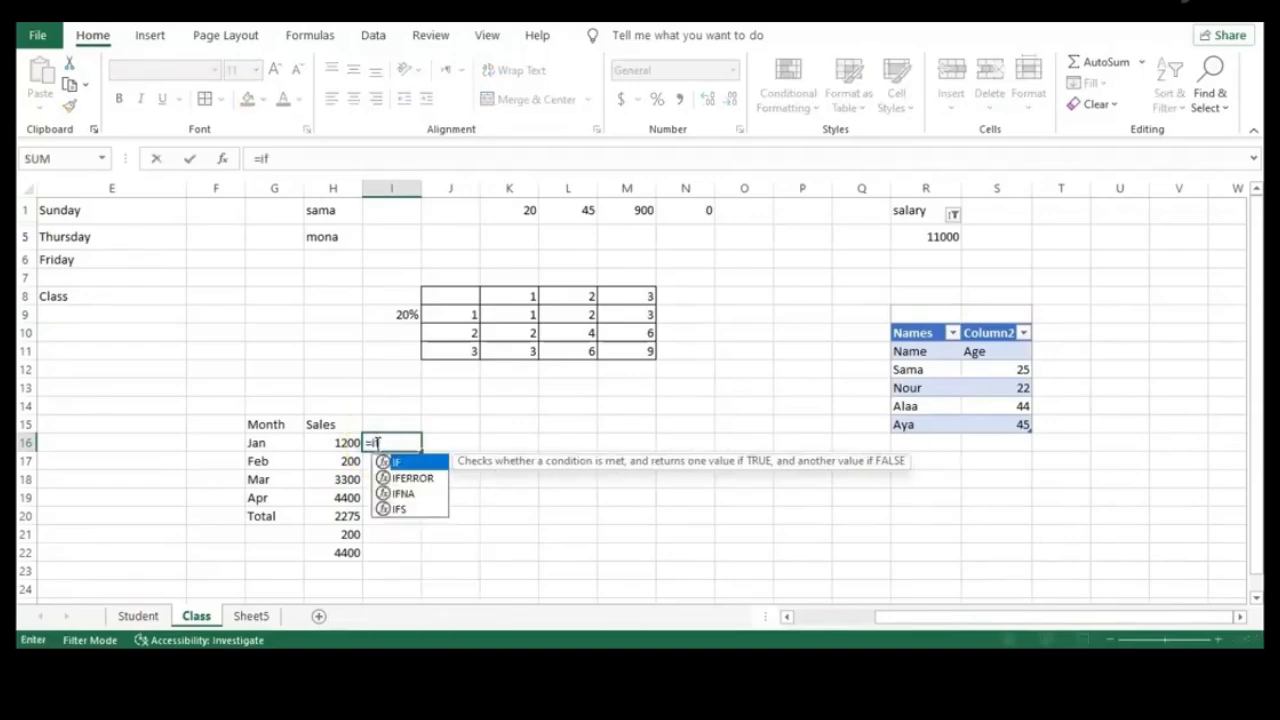
double_click(401, 462)
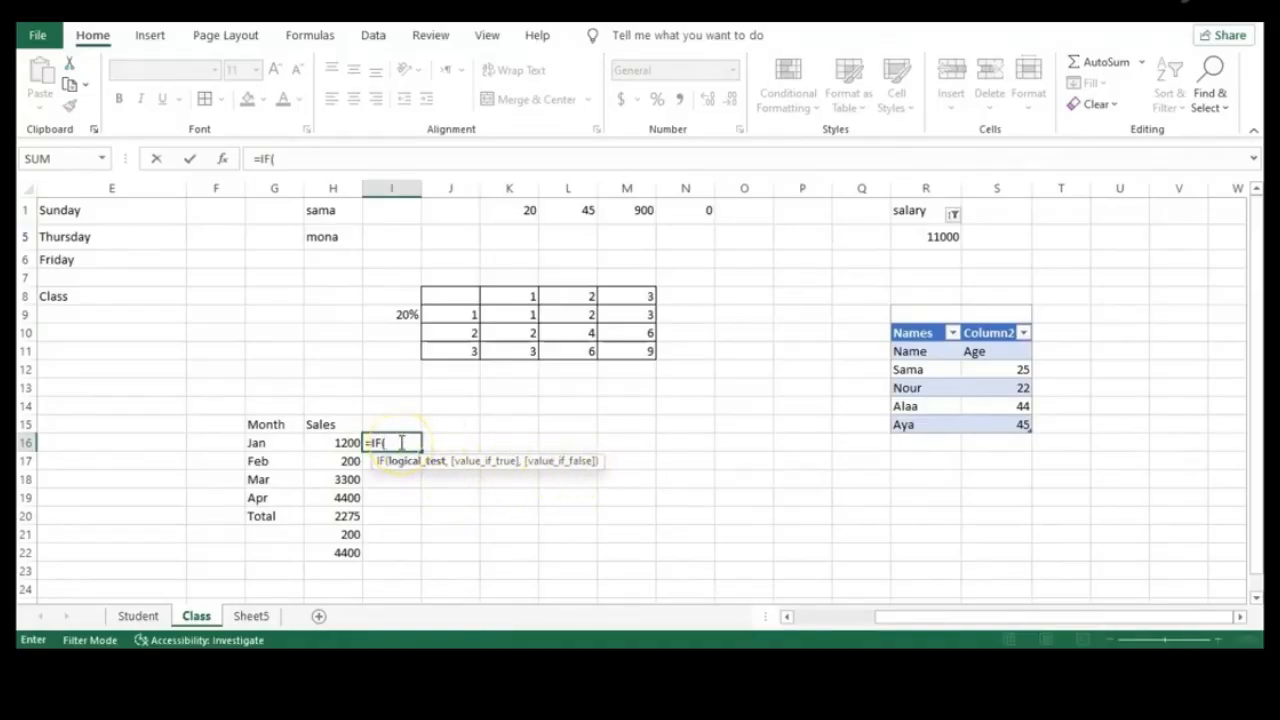
click(341, 442)
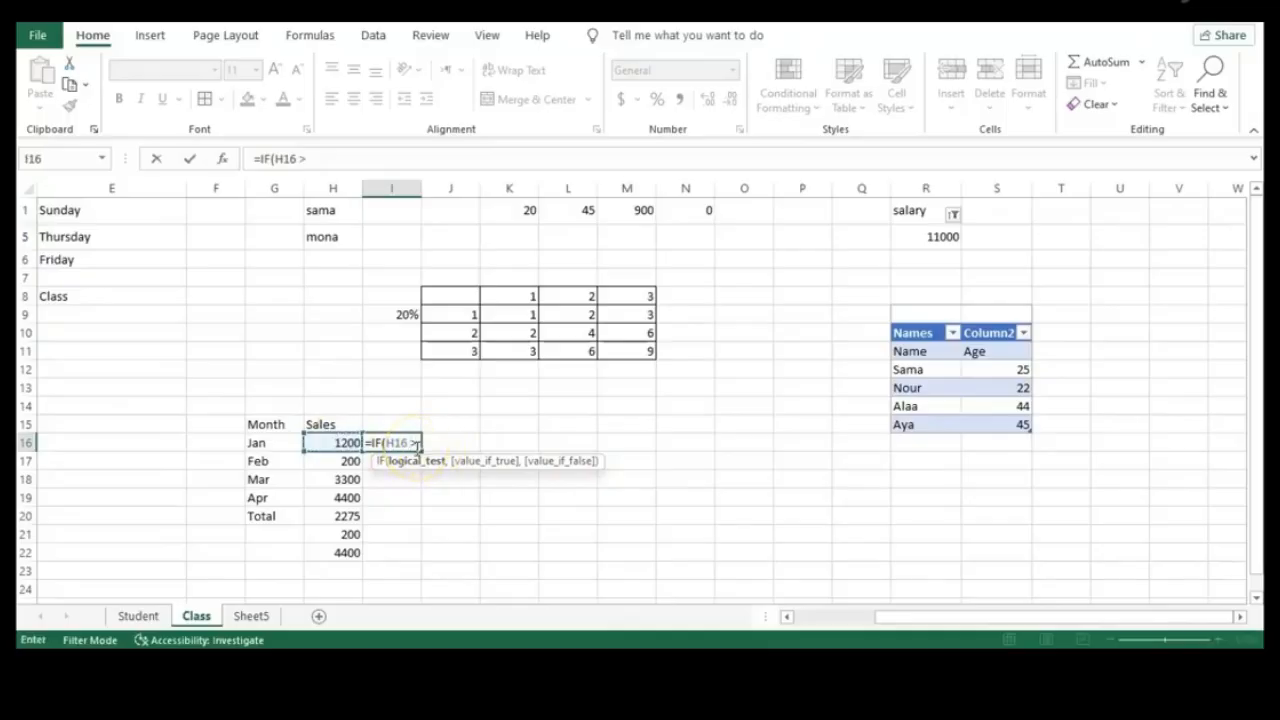
text(>= 2000,)
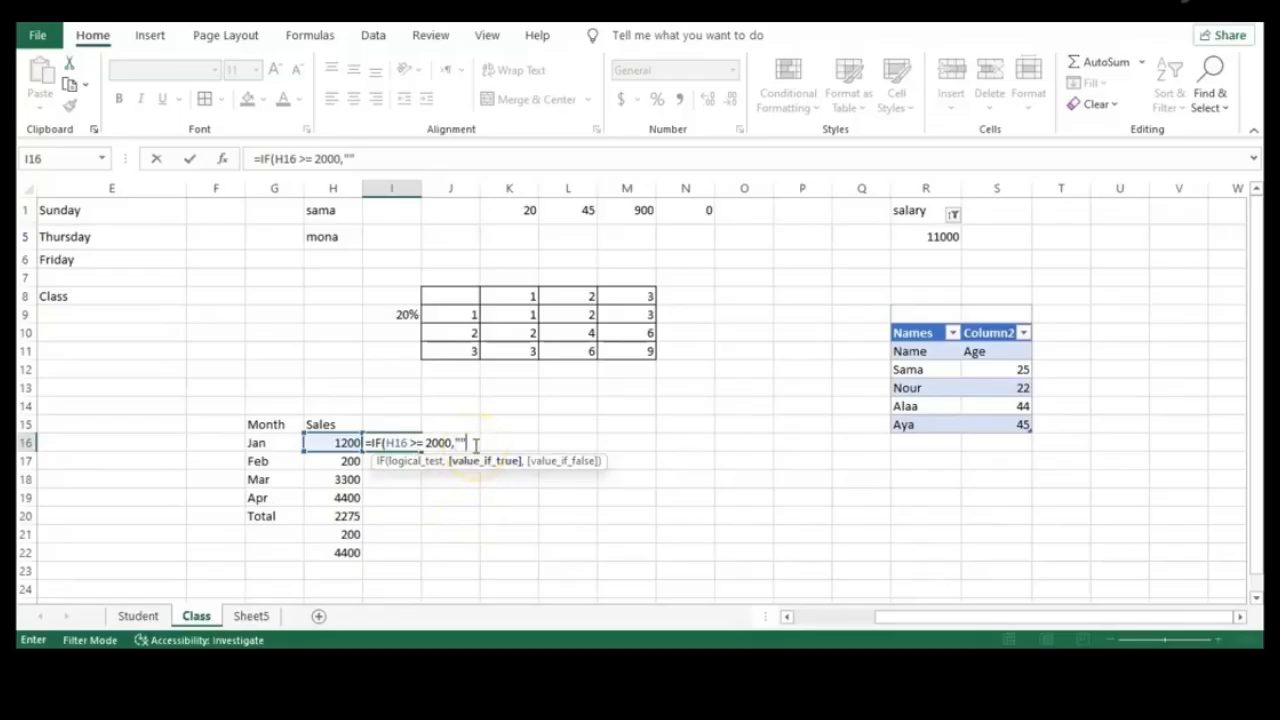
key(Left)
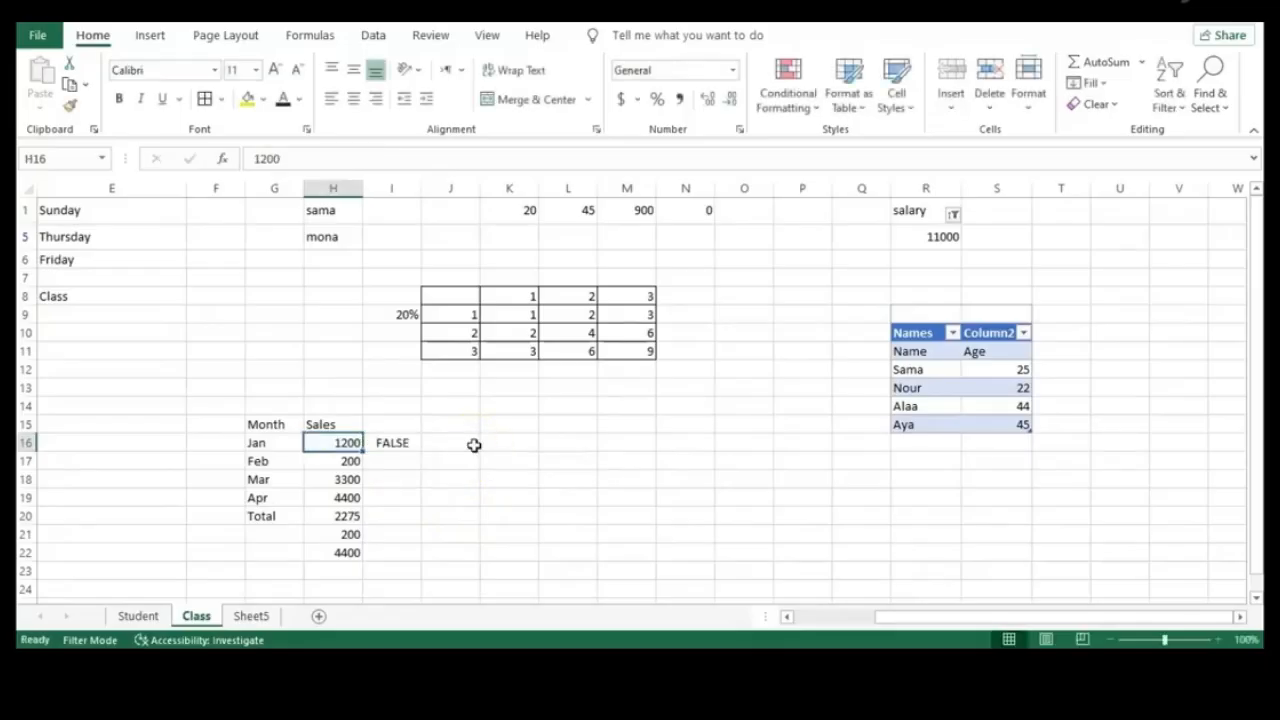
double_click(400, 443)
click(462, 443)
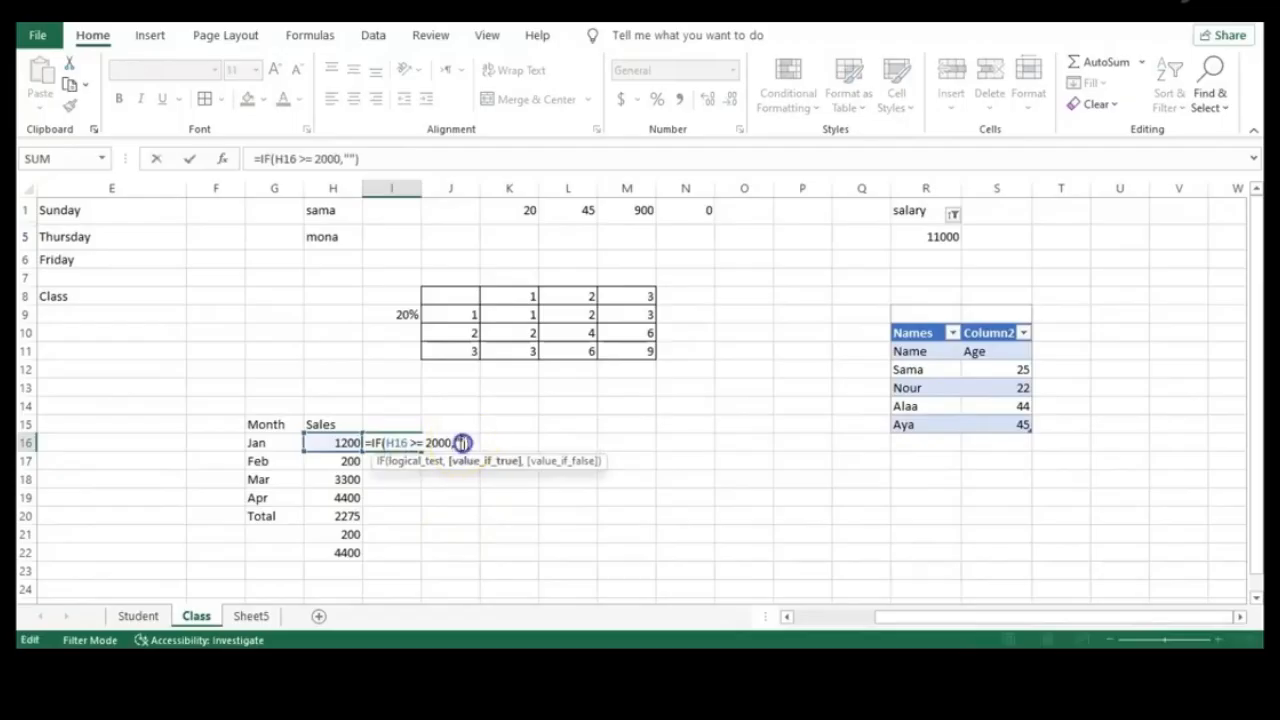
text(Above)
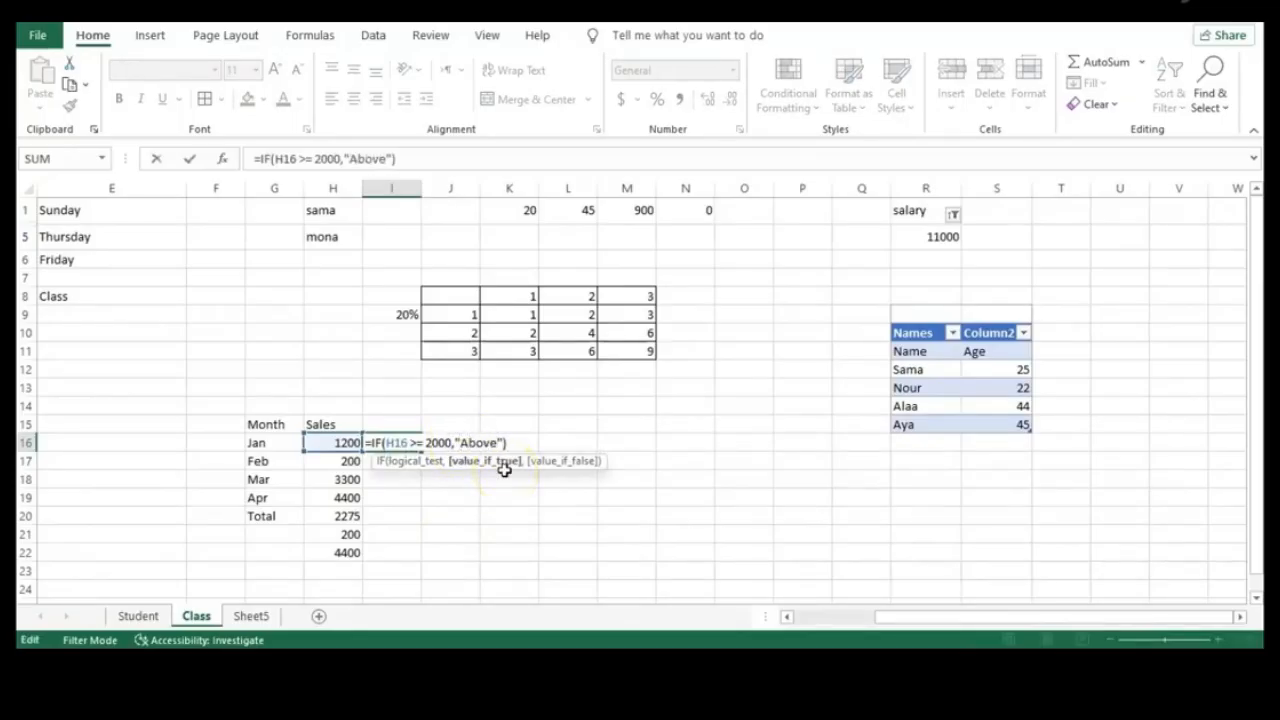
text(,)
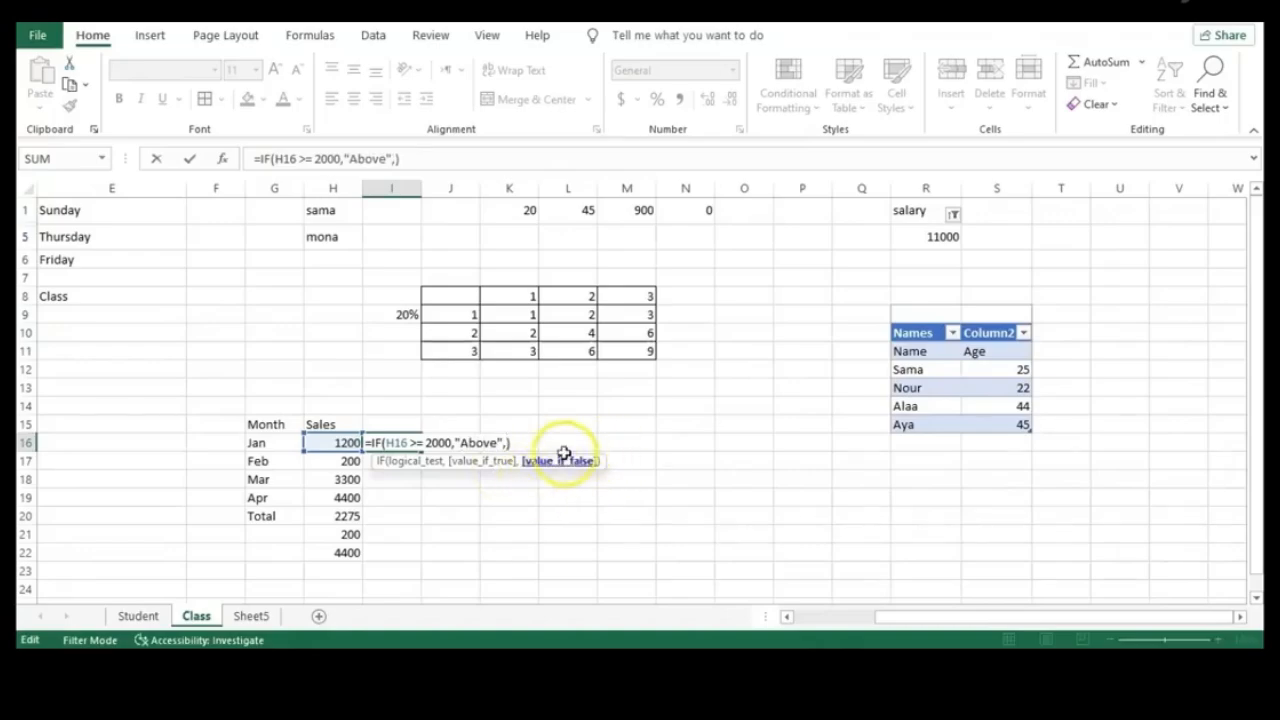
text("")
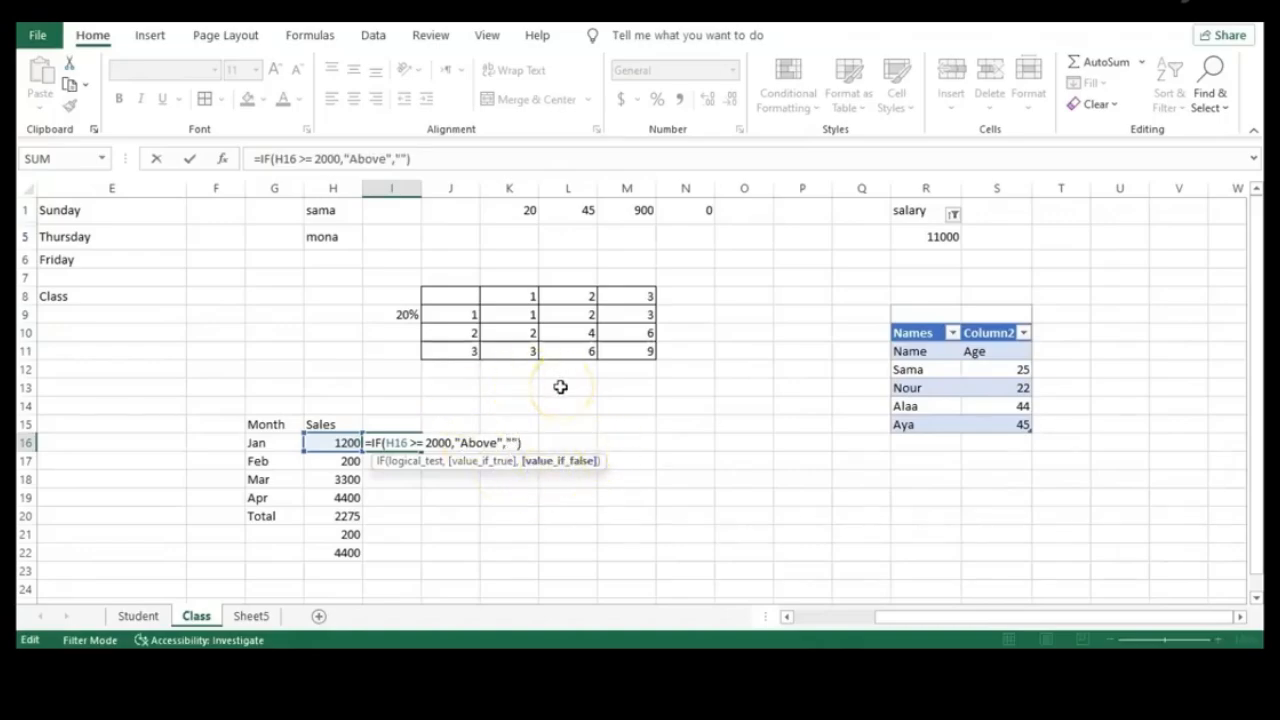
text(Below)
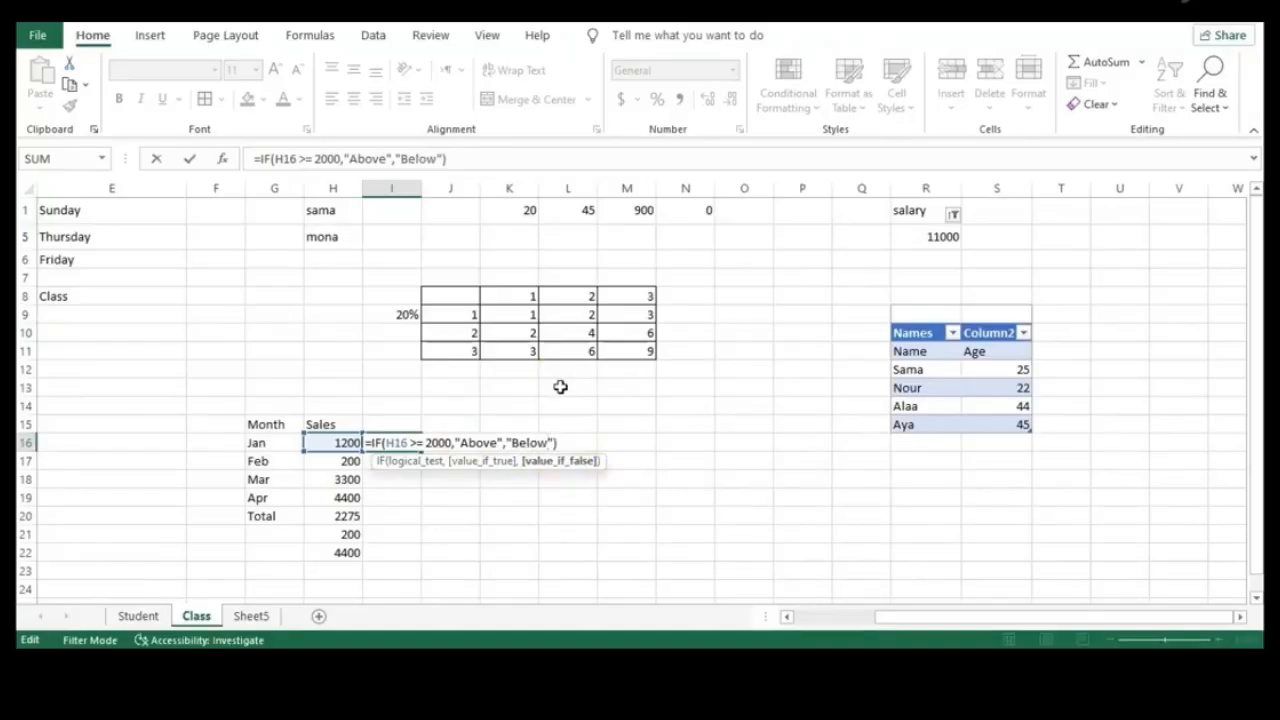
key(Return)
Fill the IF formula down to I19 and check the February–April results
click(393, 456)
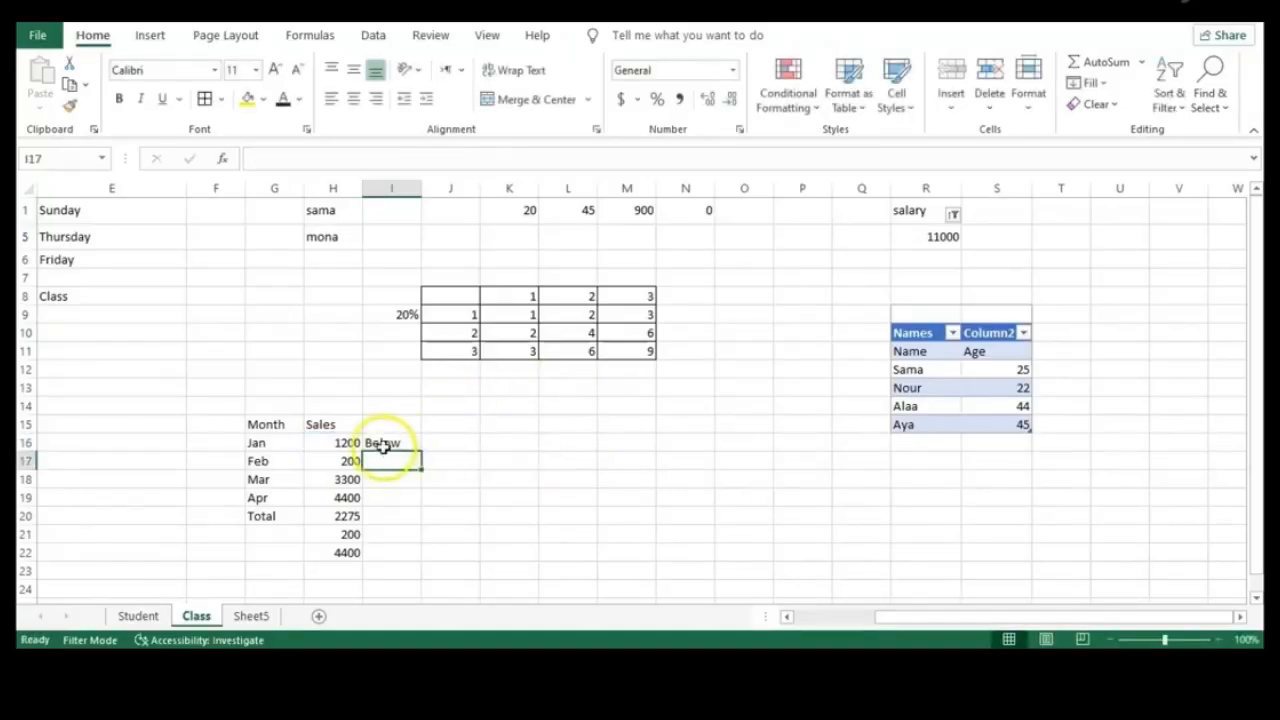
click(402, 445)
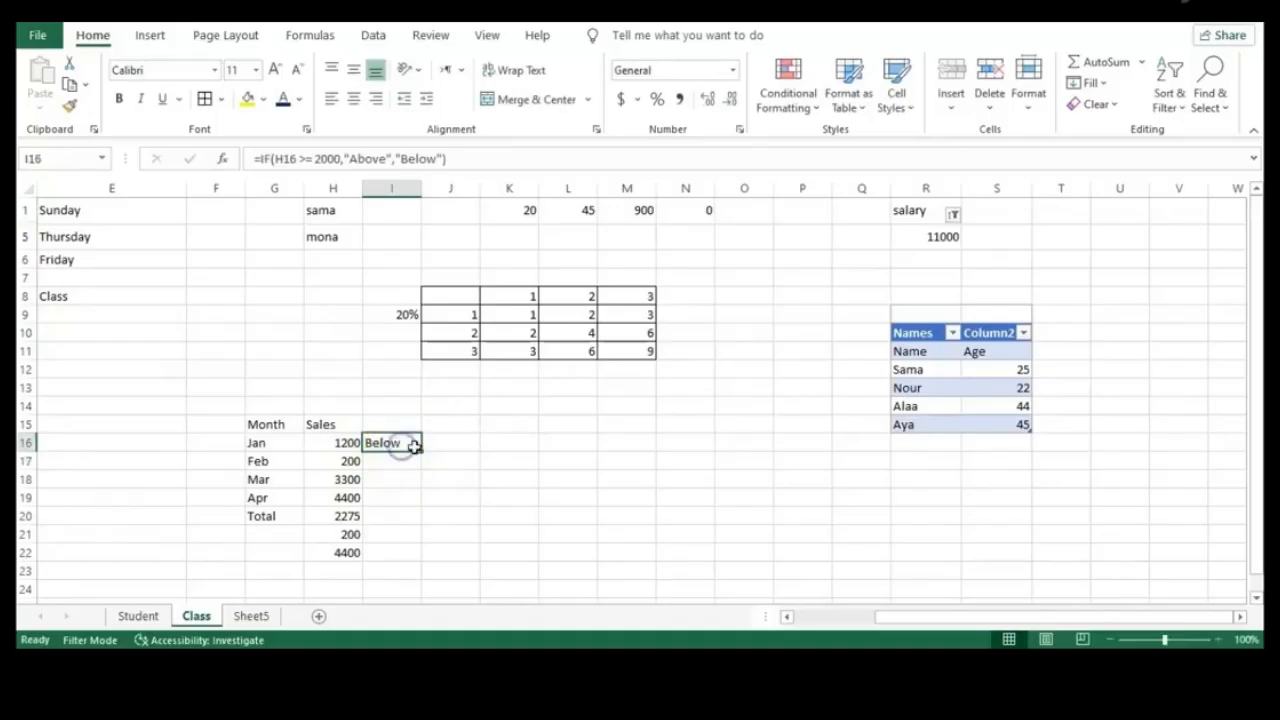
drag(422, 451, 411, 504)
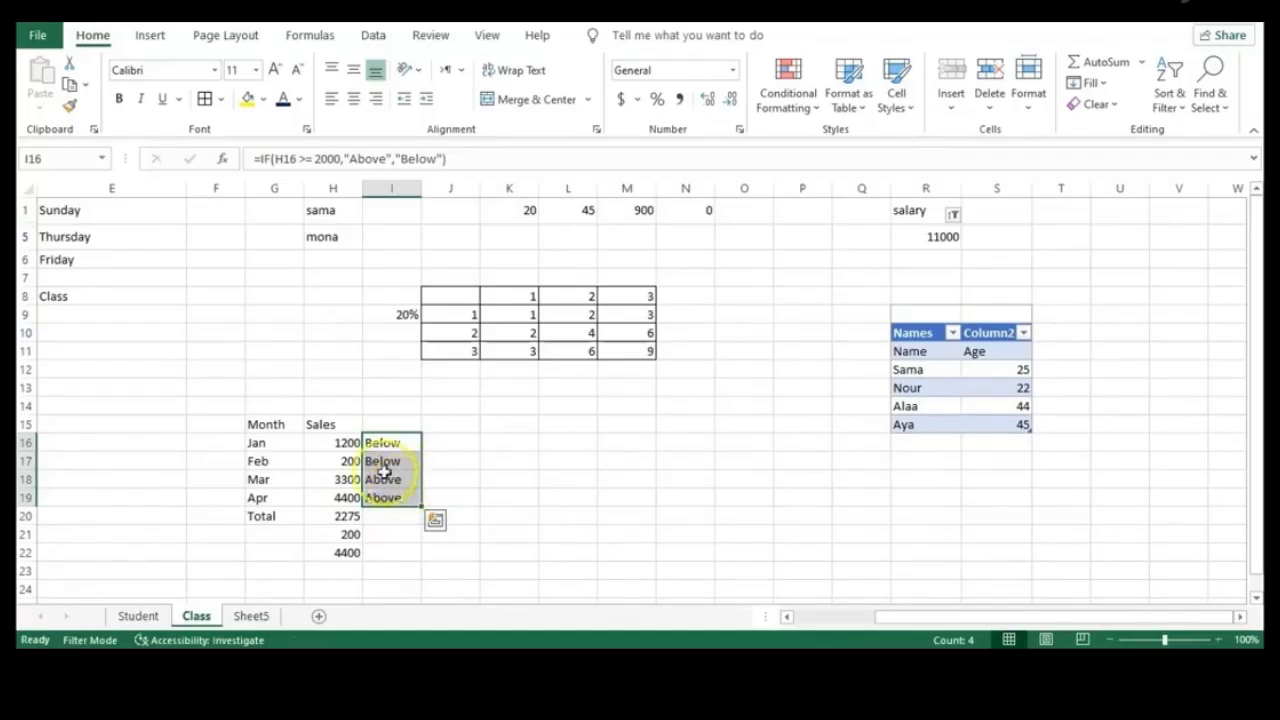
click(346, 461)
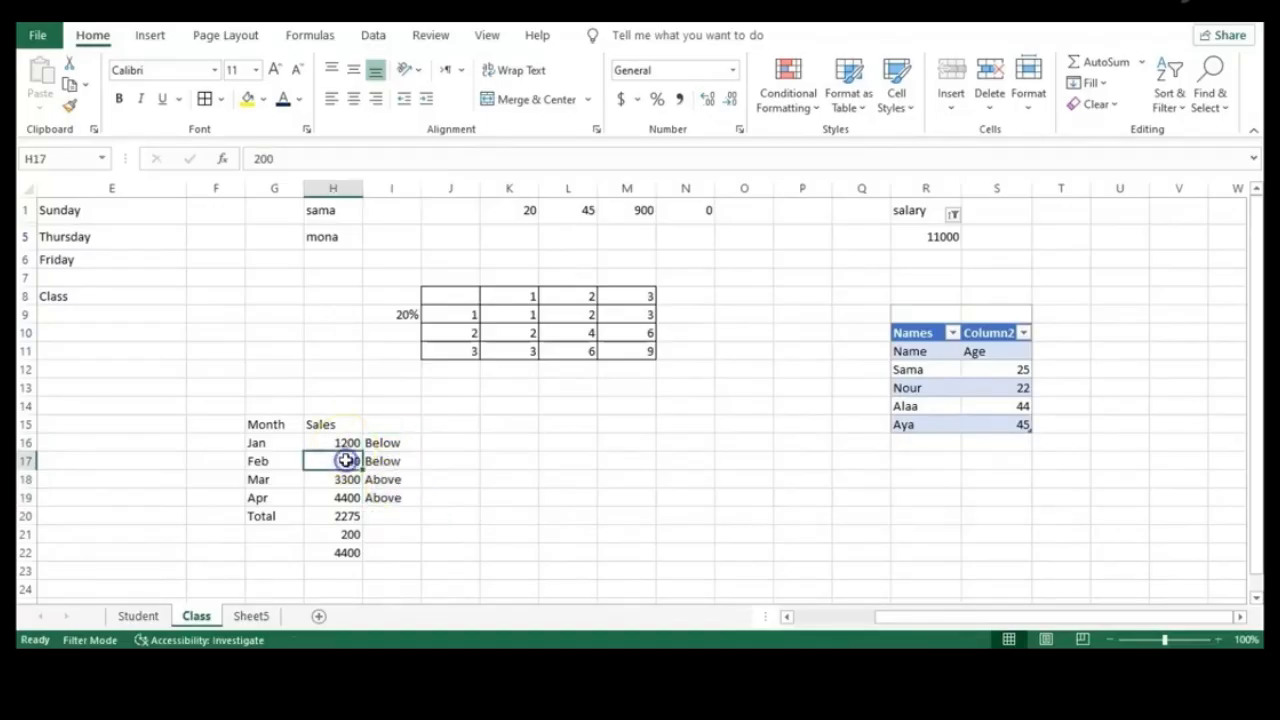
click(343, 480)
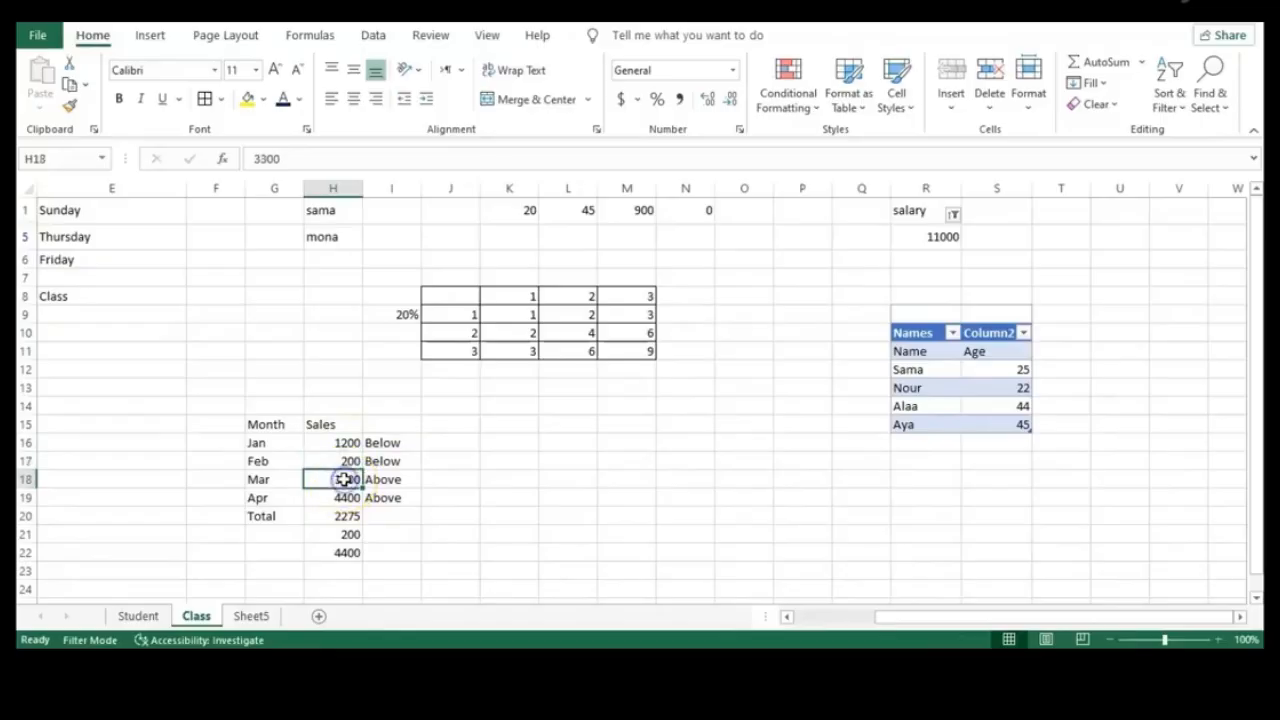
click(393, 500)
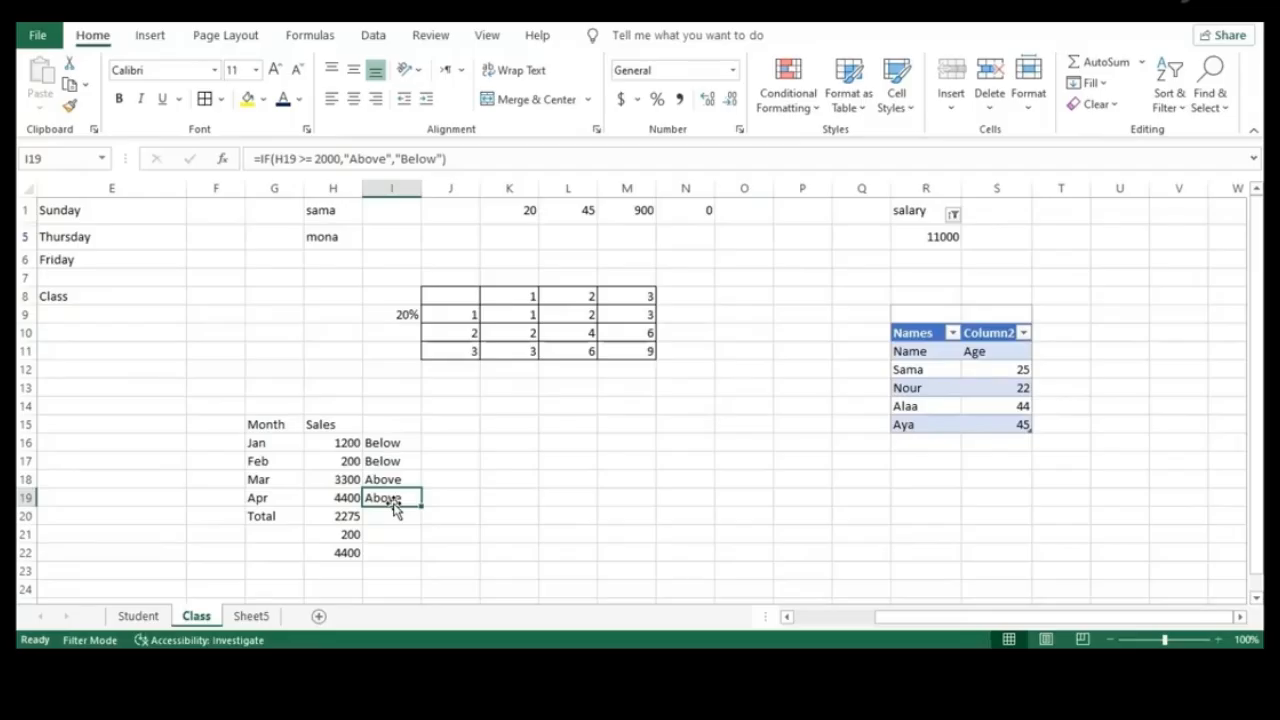
Clear the Above/Below labels and enter 70% in O15
click(474, 509)
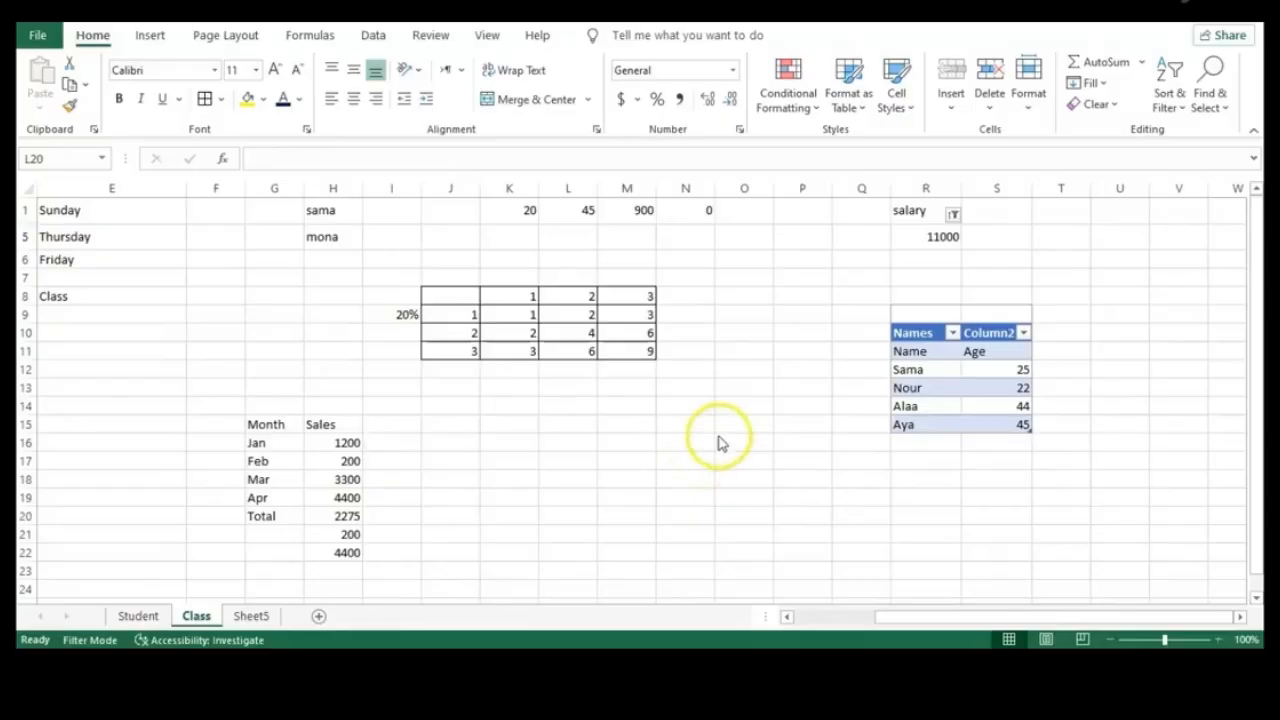
click(762, 421)
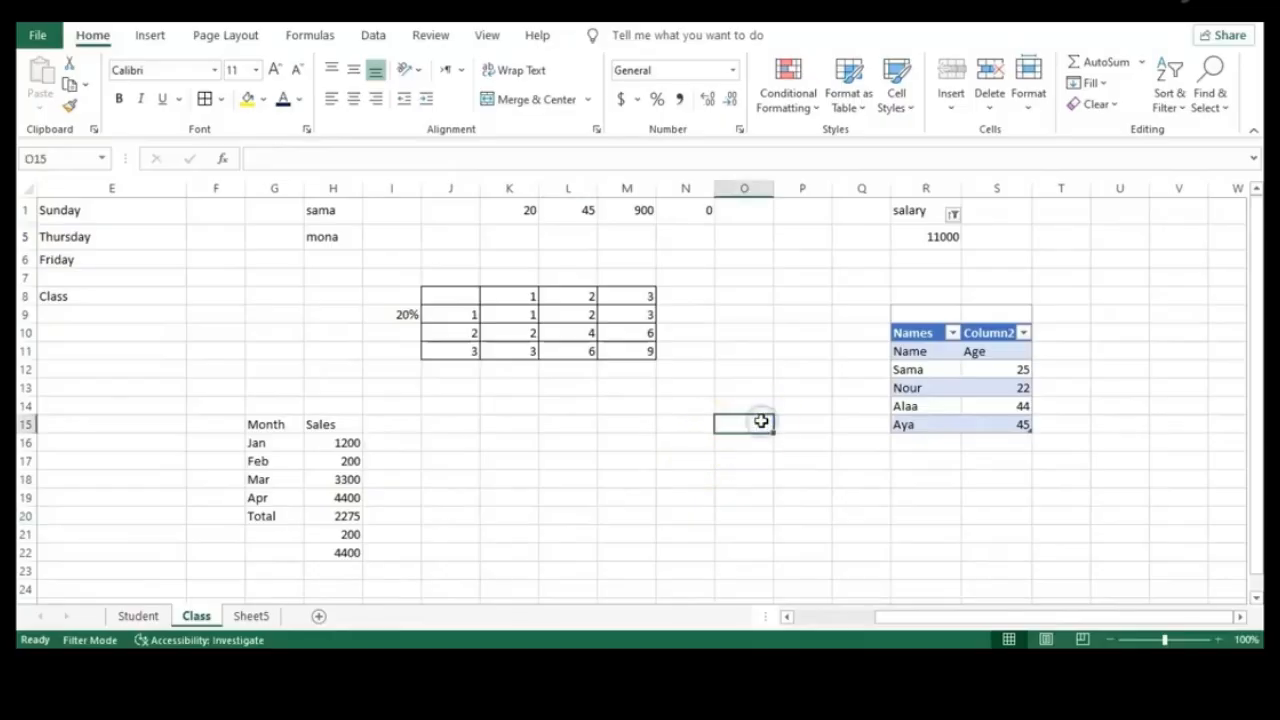
text(70%)
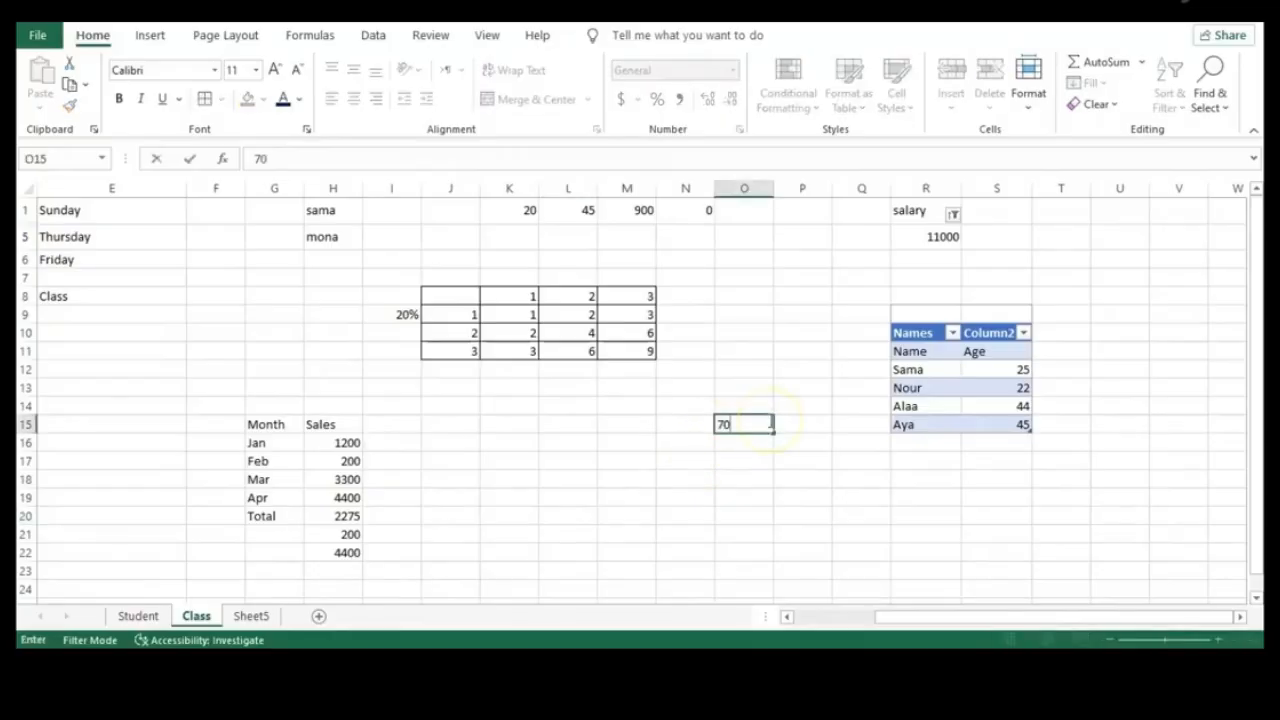
click(397, 442)
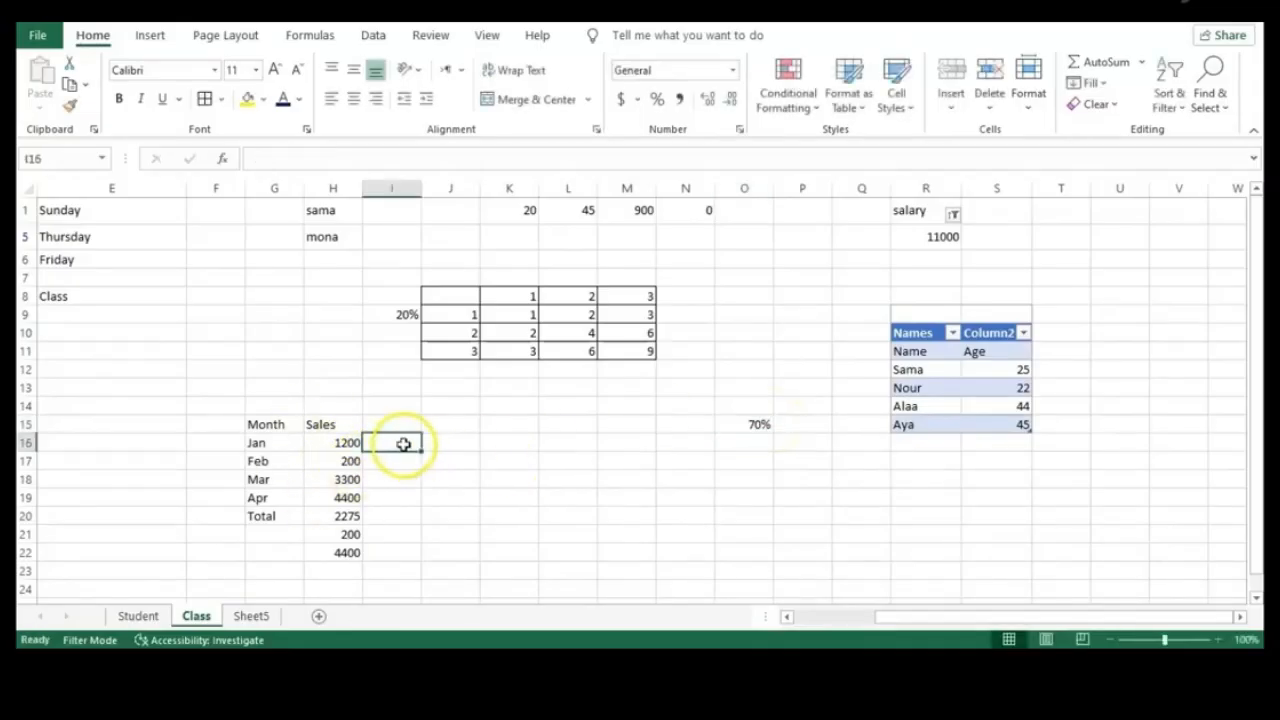
Enter =H16 in I16 to show 1200, dropping the O15 multiplier, then select O15
text(=)
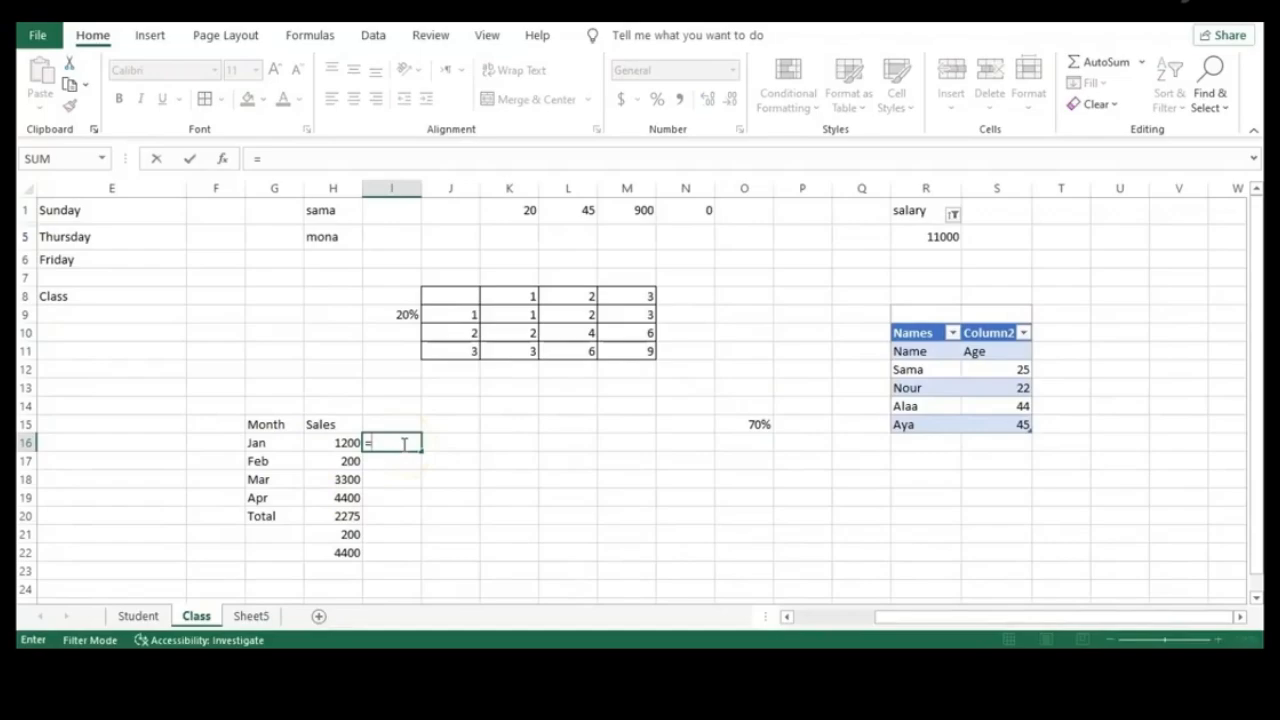
click(322, 443)
text(*)
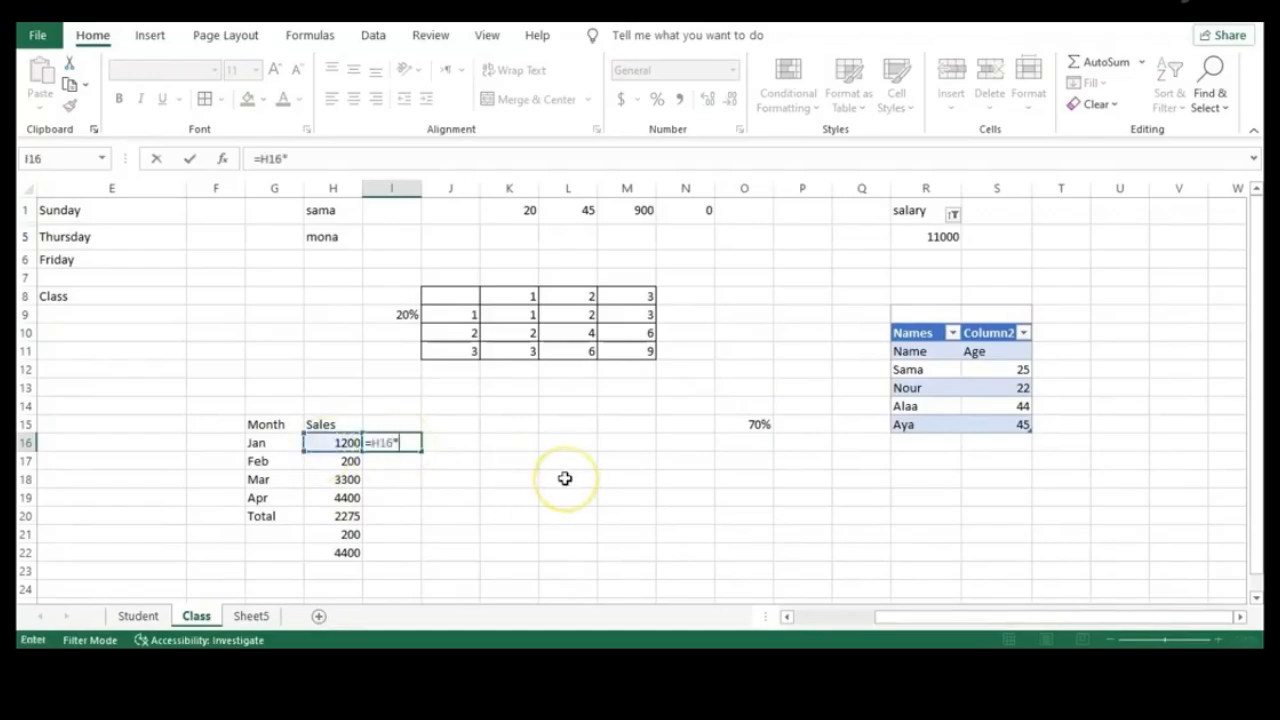
click(768, 425)
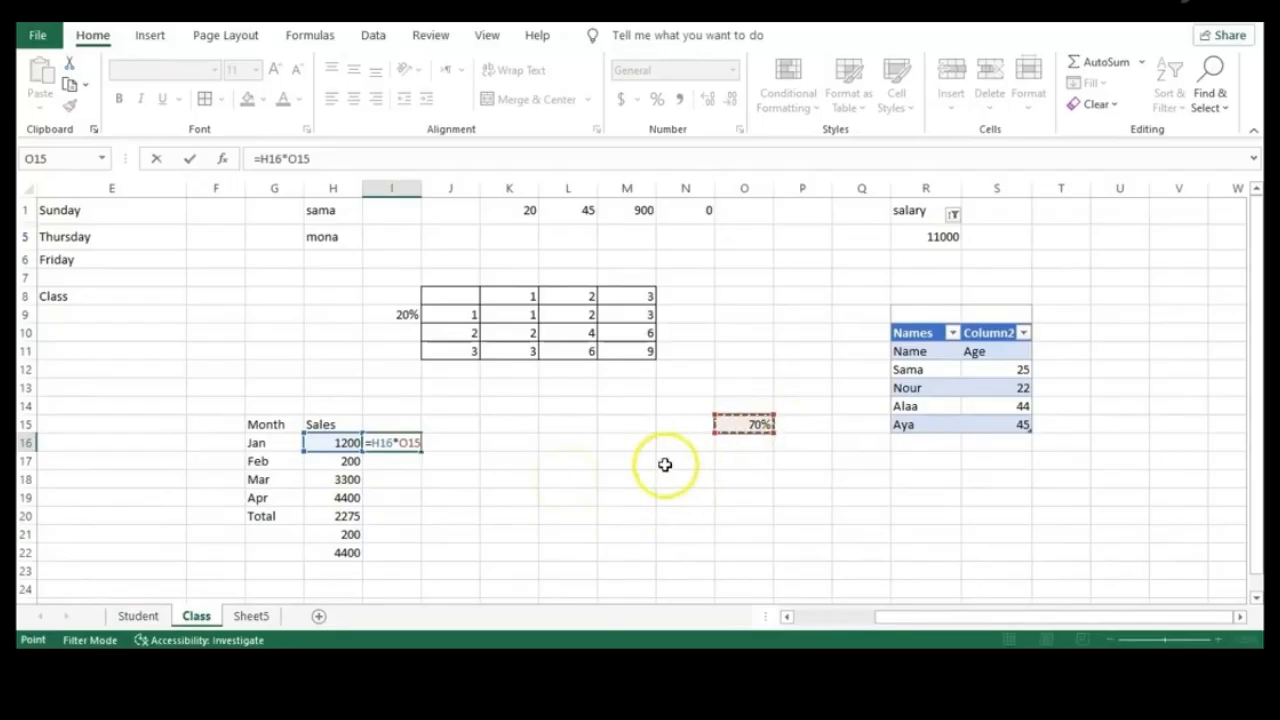
key(BackSpace)
key(BackSpace)
key(BackSpace)
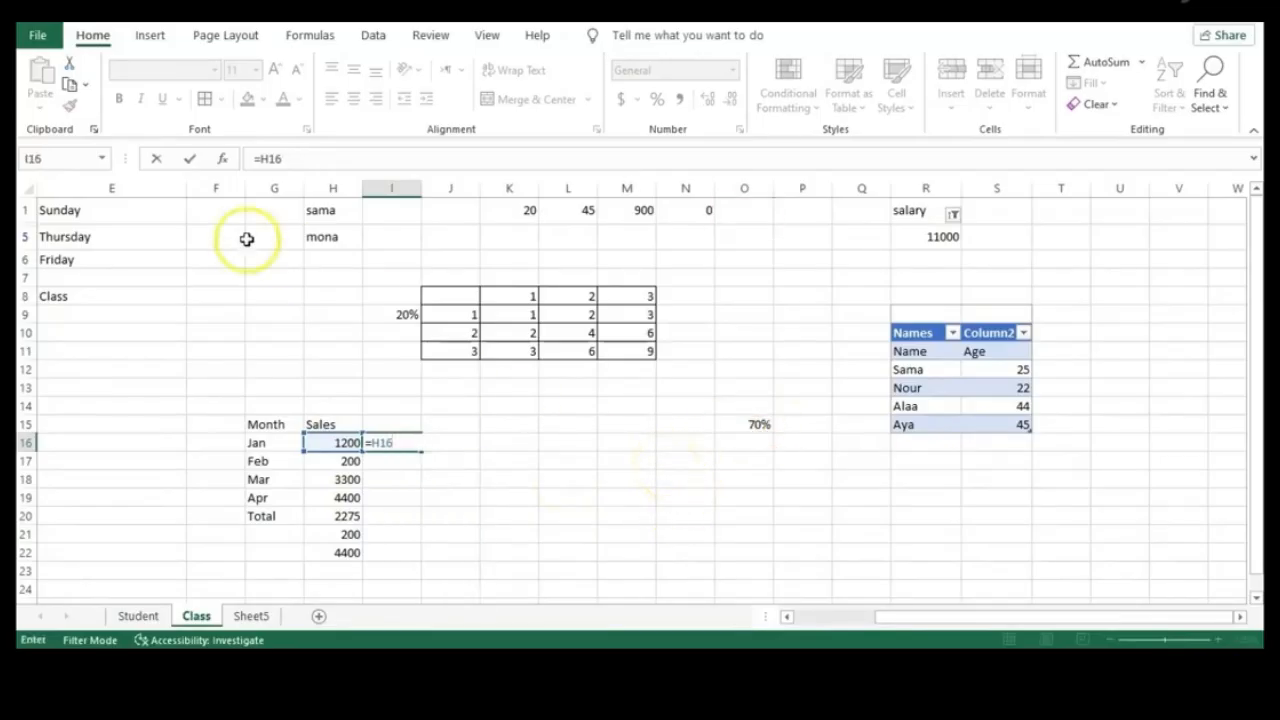
click(99, 160)
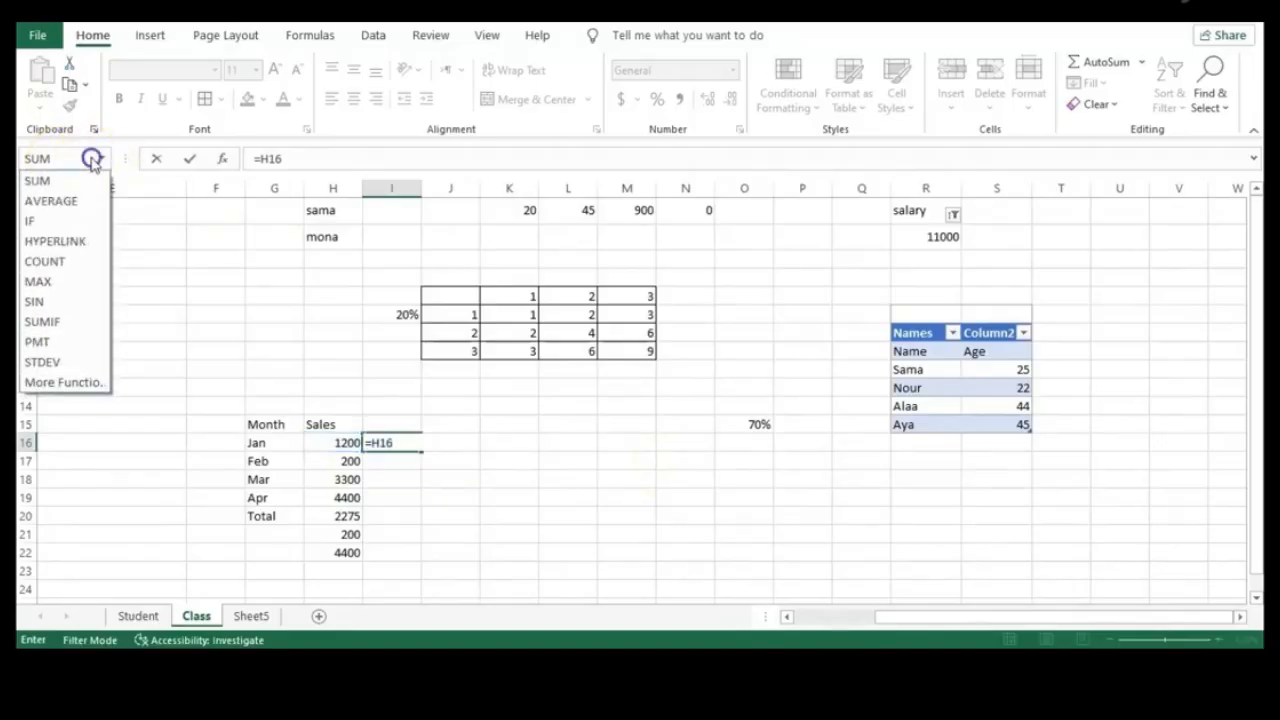
click(99, 160)
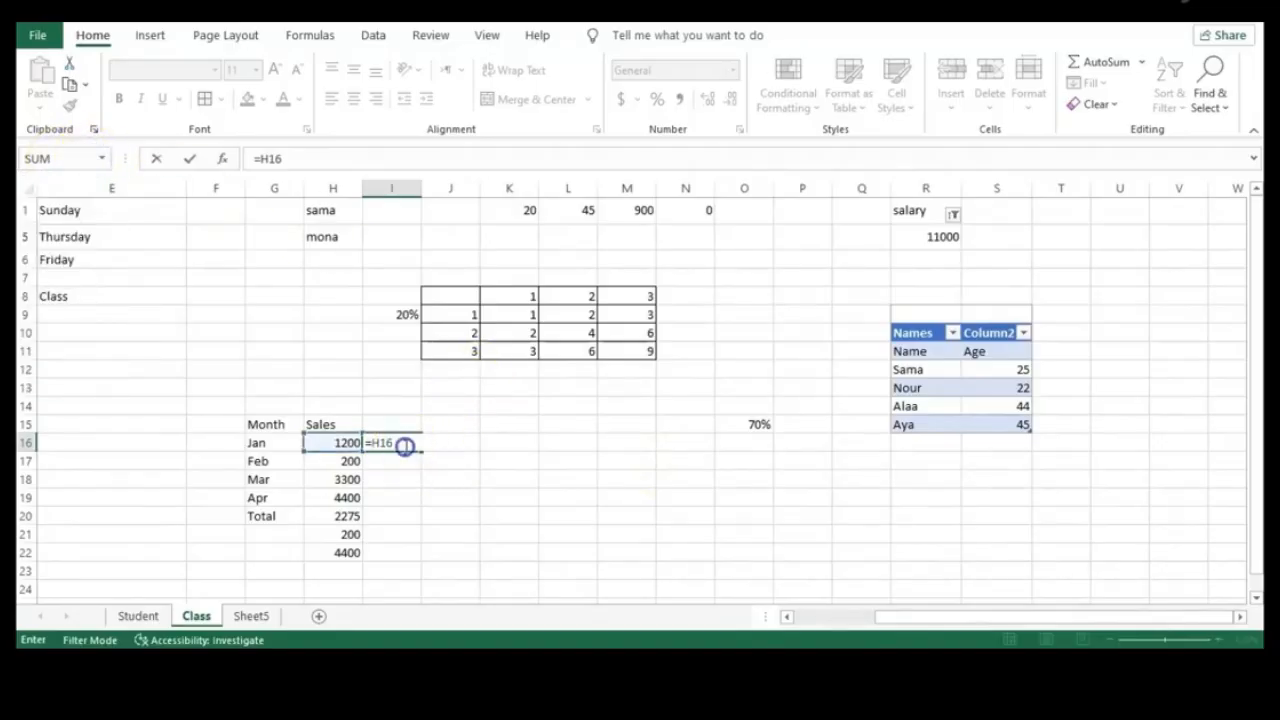
click(407, 492)
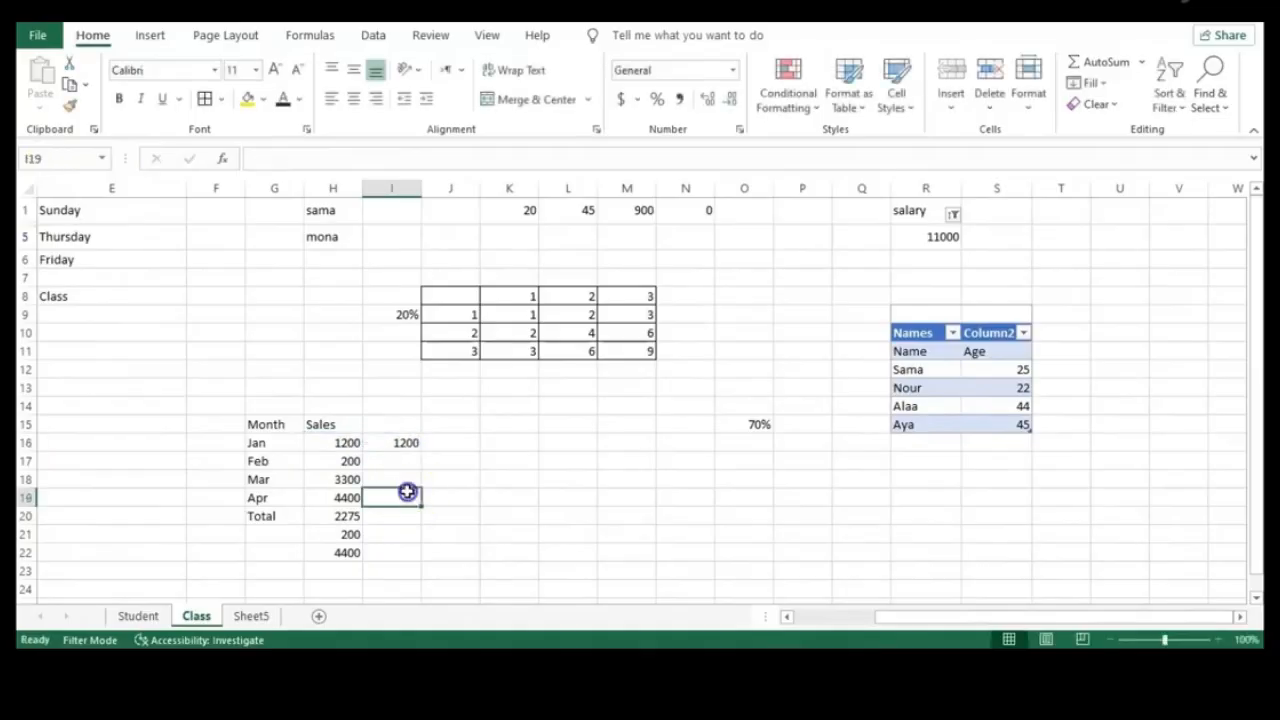
click(743, 426)
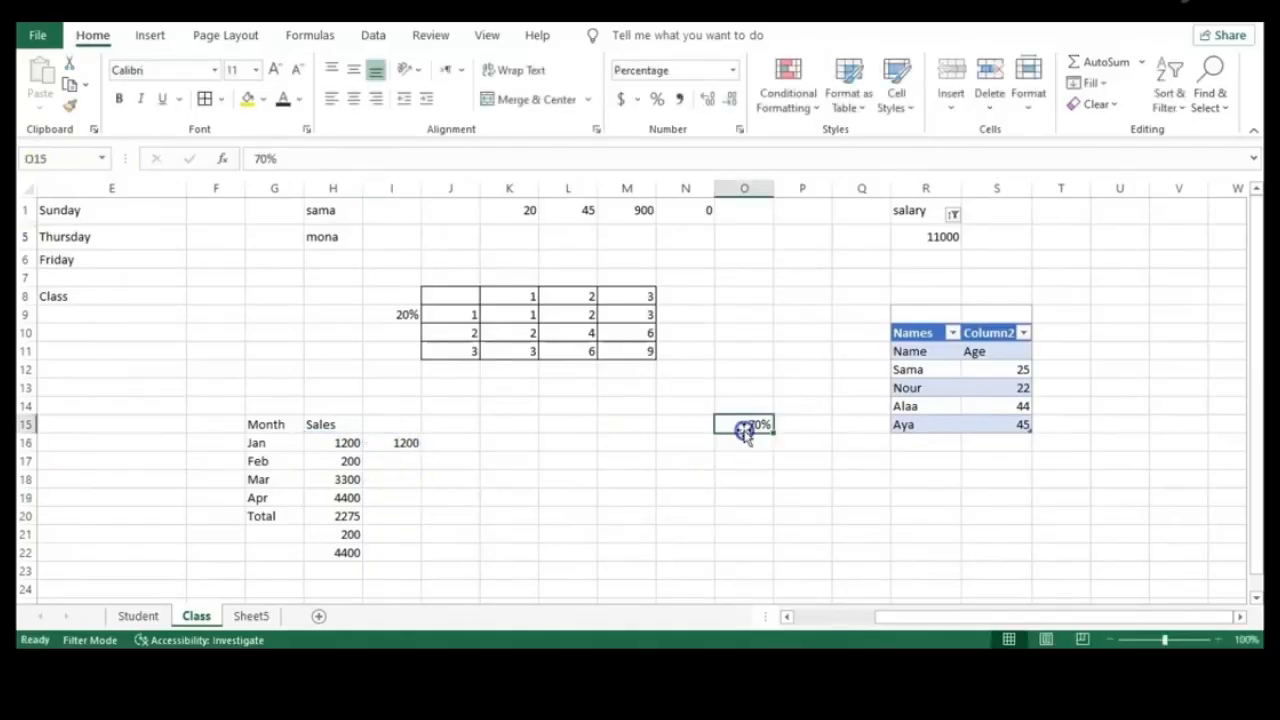
Name O15 'per' and change I16 to =H16*per, showing 840
click(64, 161)
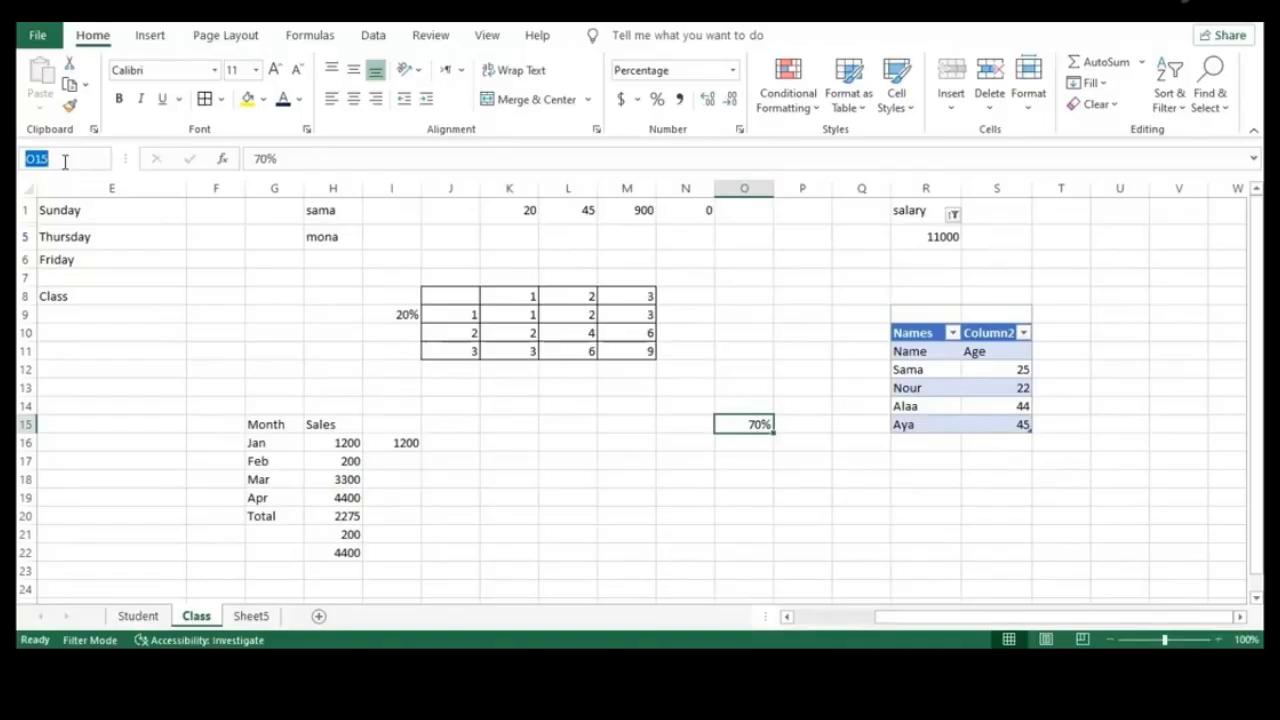
text(per)
double_click(406, 443)
text(*)
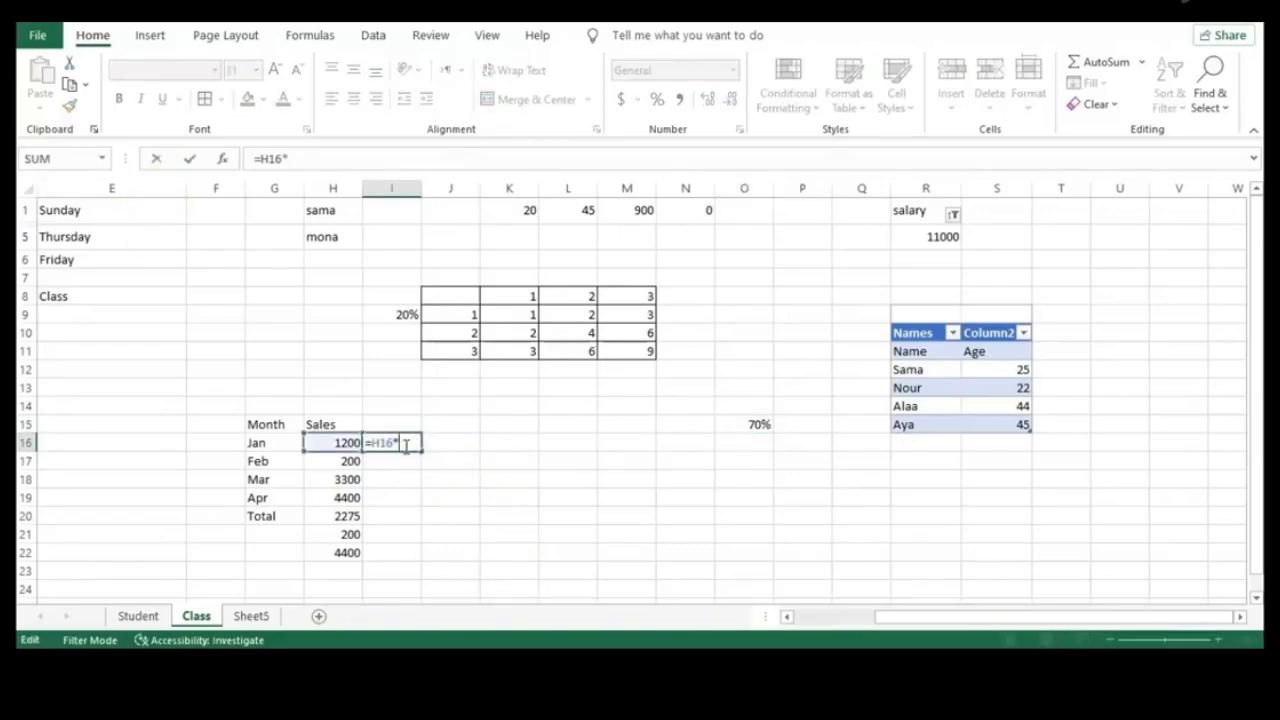
text(p)
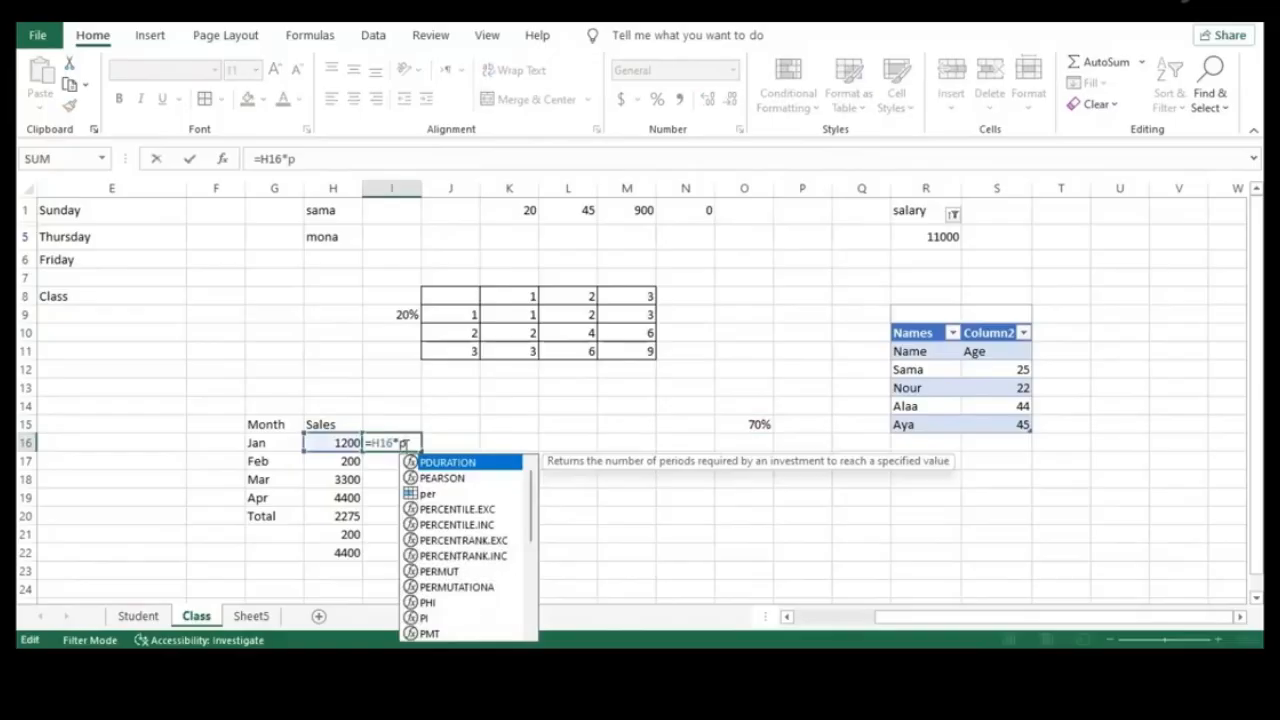
key(Down)
key(Down)
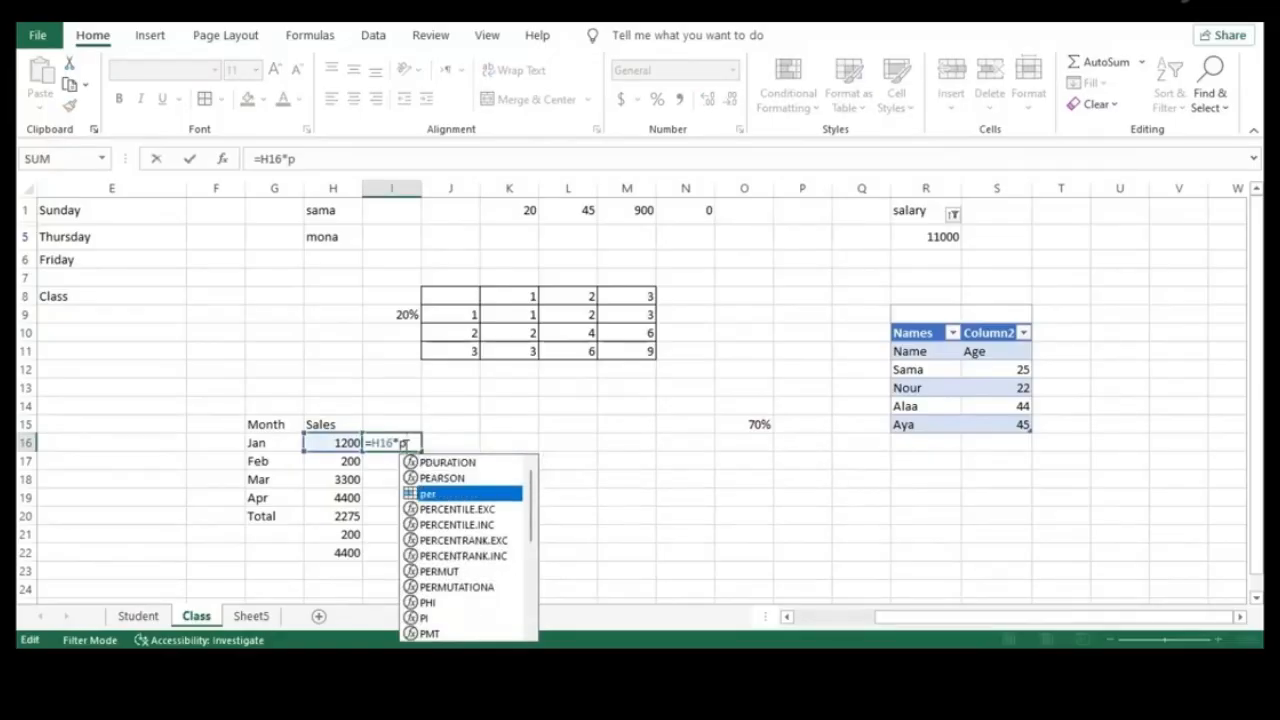
text(er)
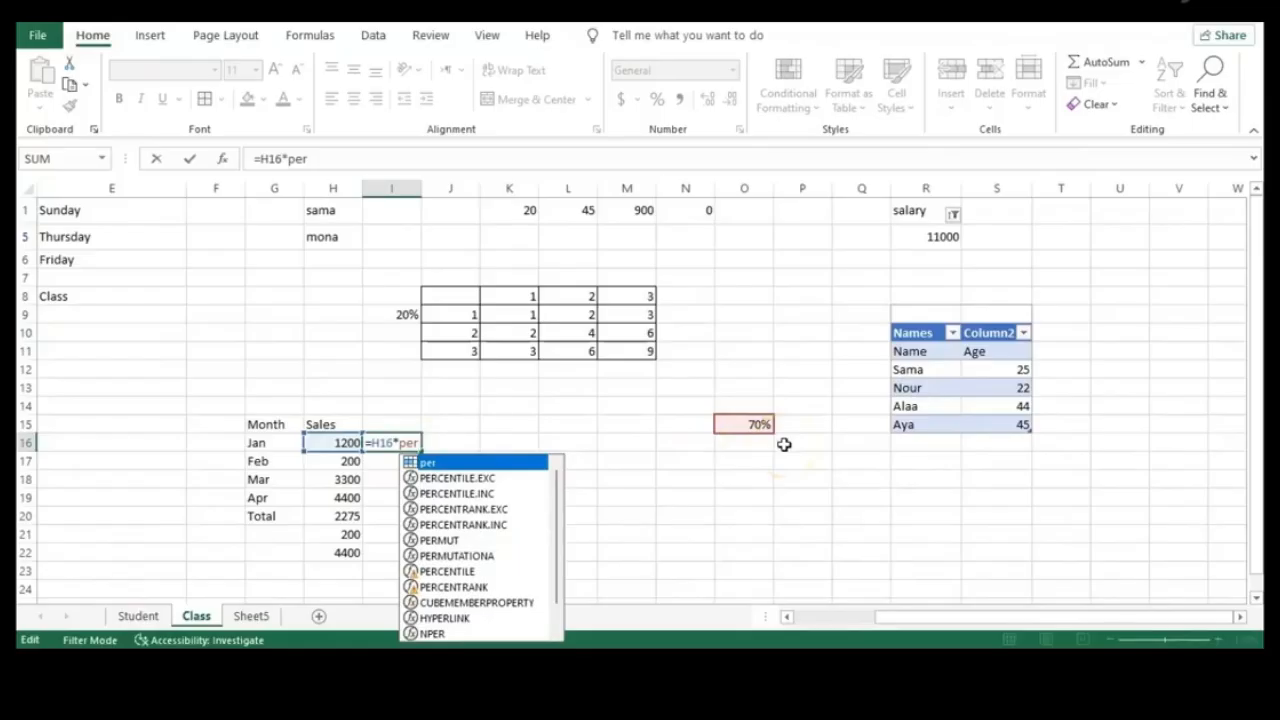
key(Return)
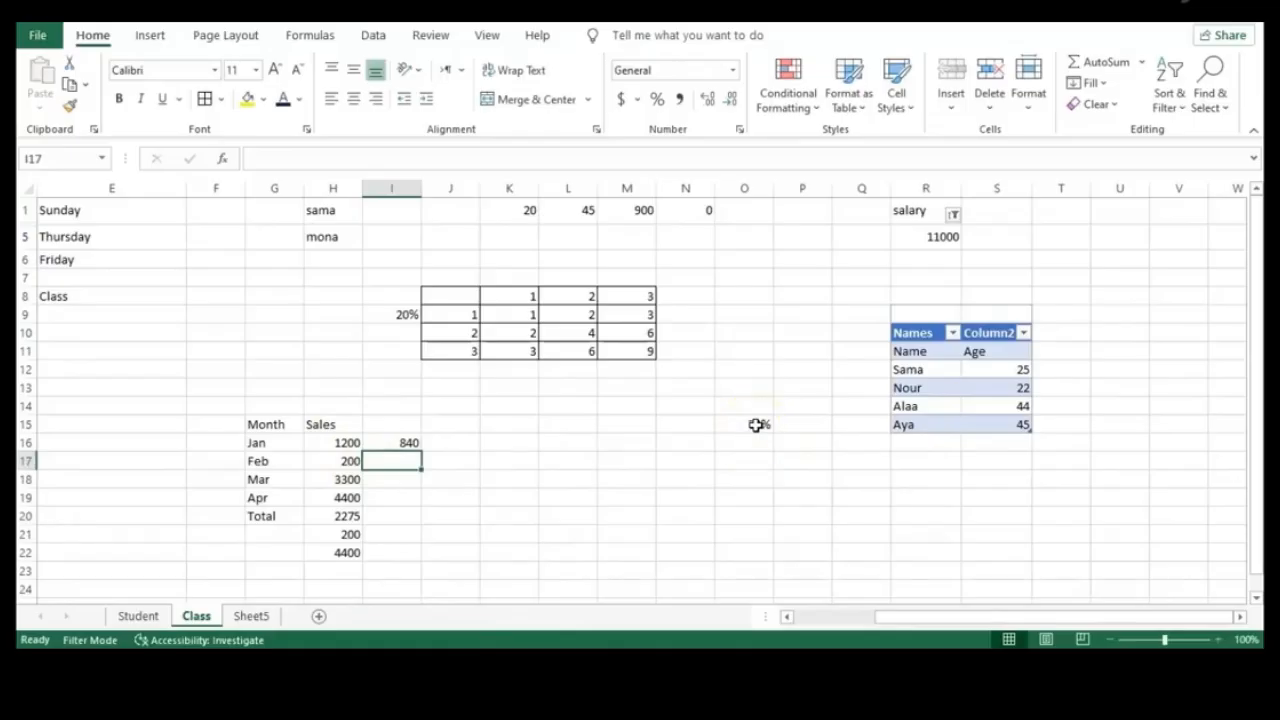
Verify the 'per' name and I16's formula, then select empty cell J17
click(757, 425)
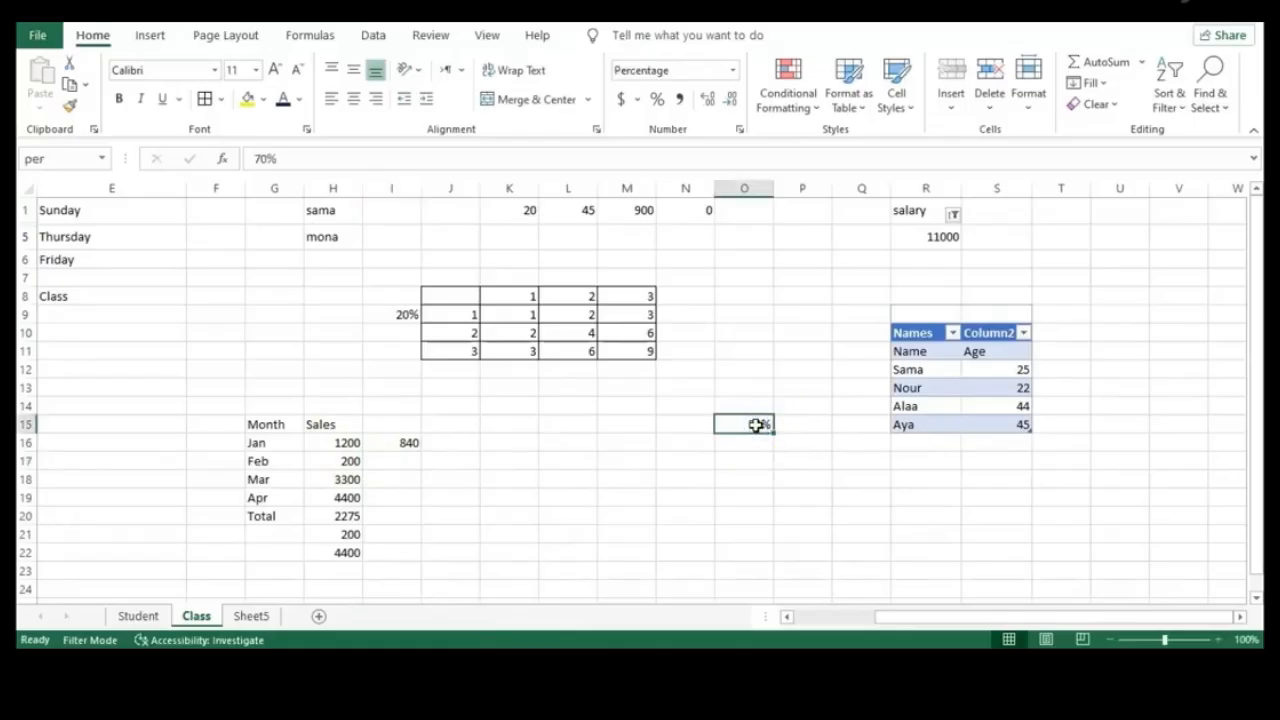
text(r)
click(58, 158)
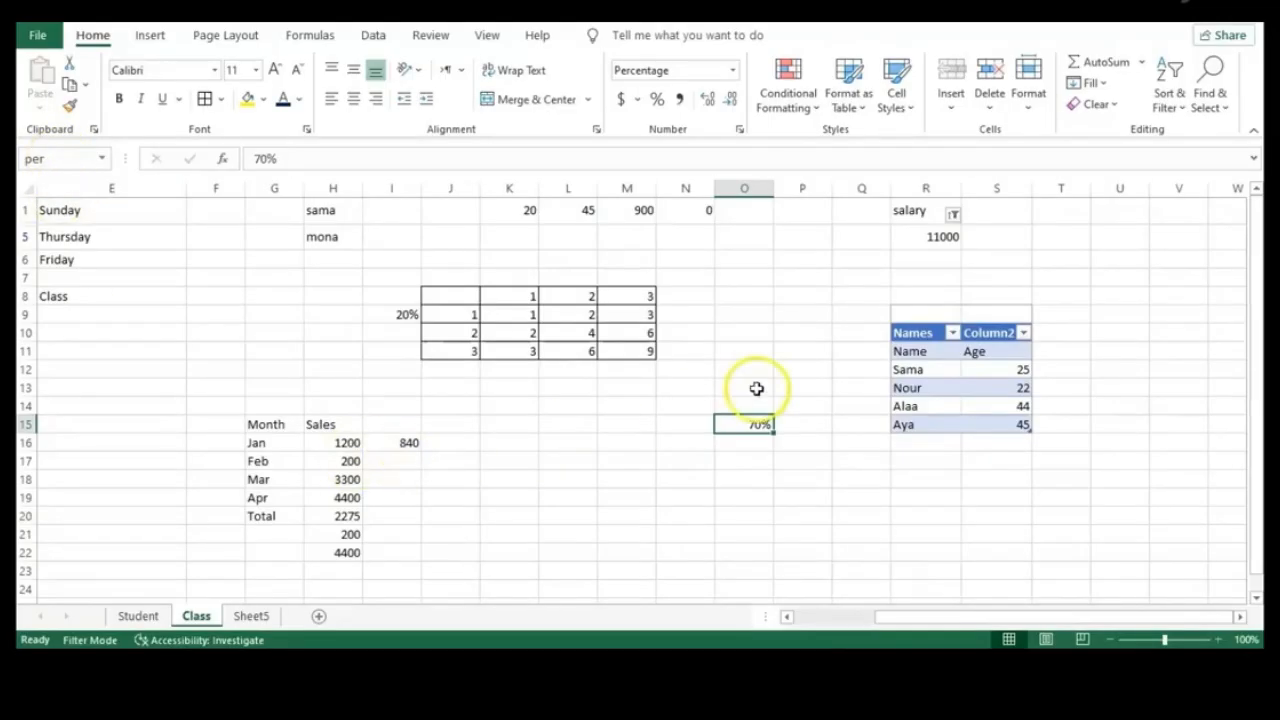
double_click(411, 442)
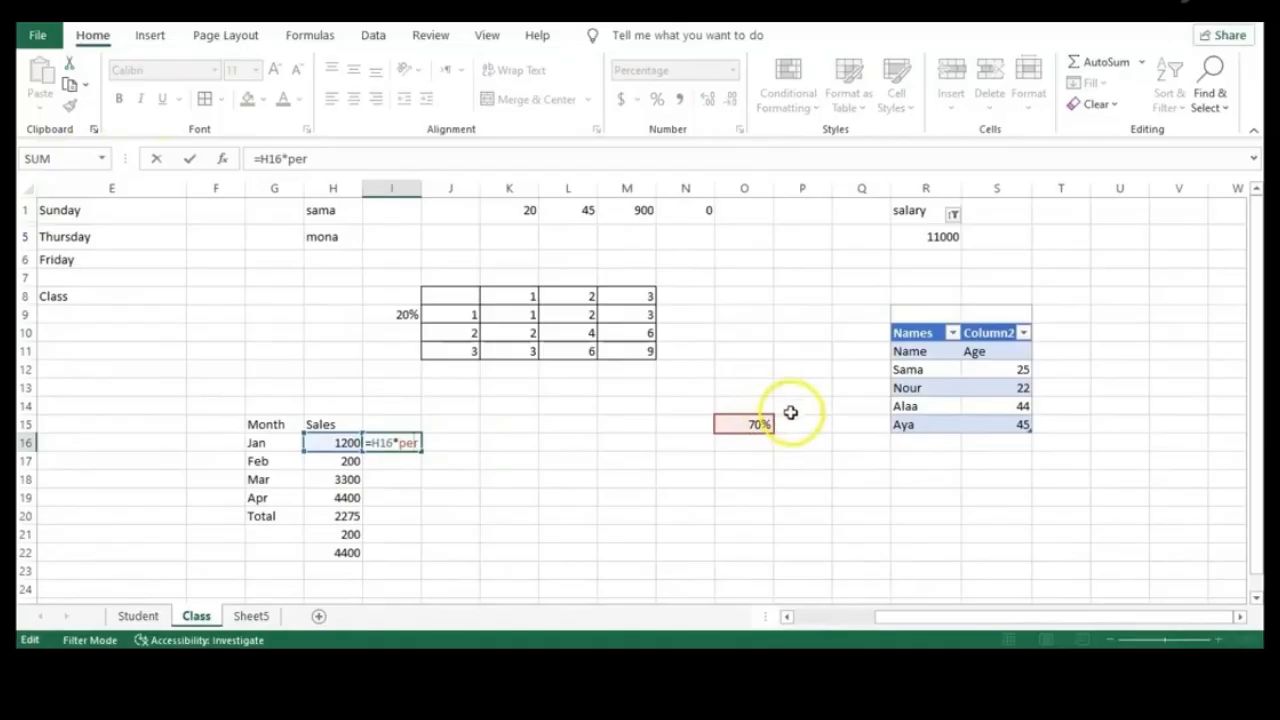
click(757, 420)
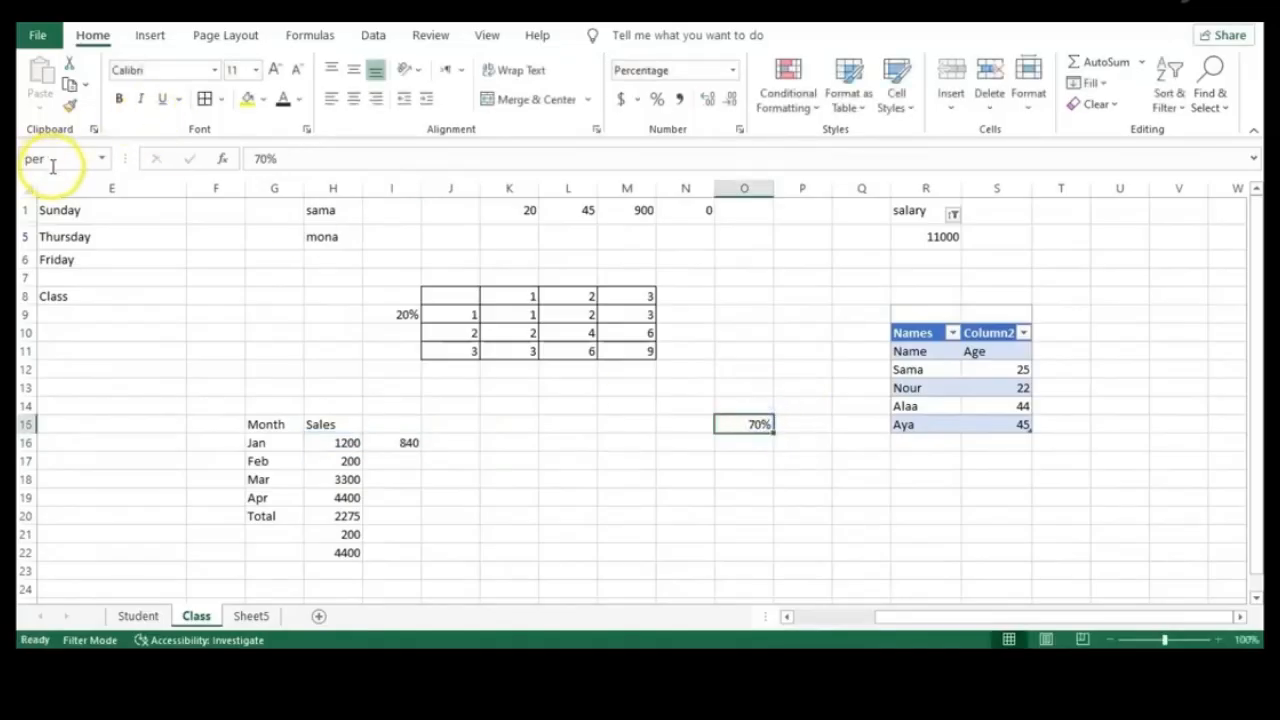
click(493, 512)
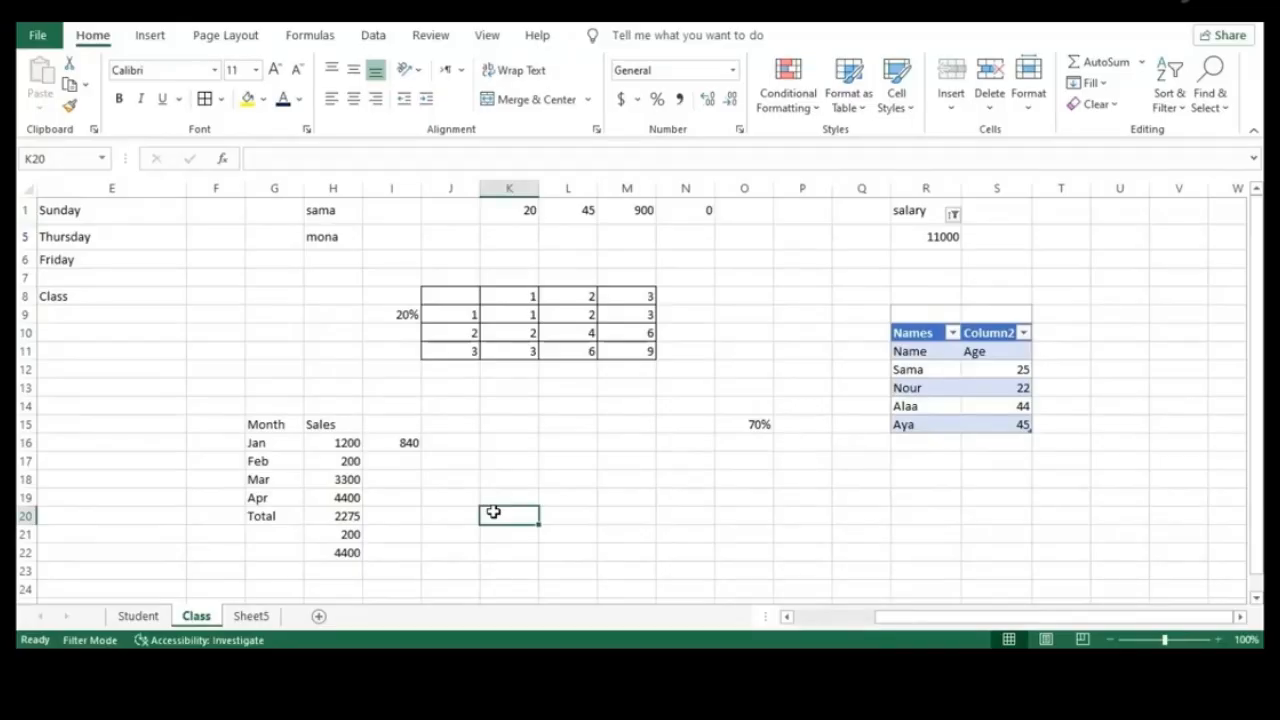
click(469, 459)
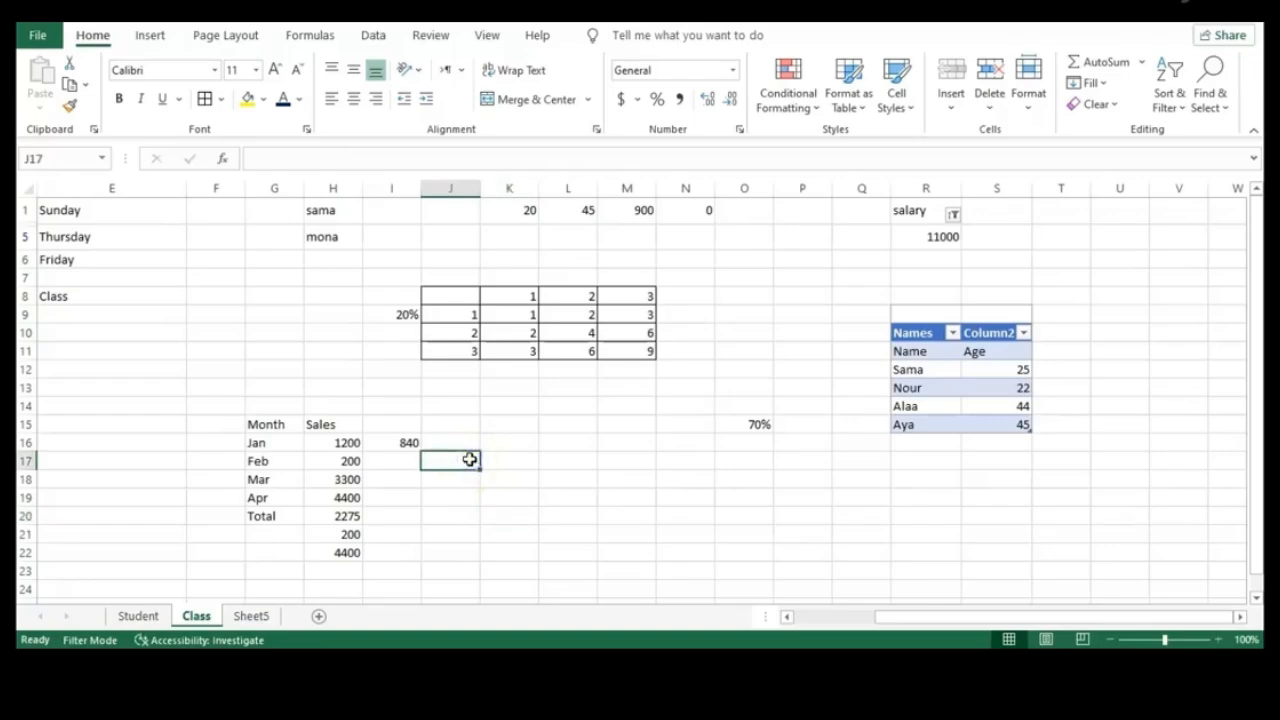
Search for 200 with Find Next and Find All, locating it in H17
key(ctrl+f)
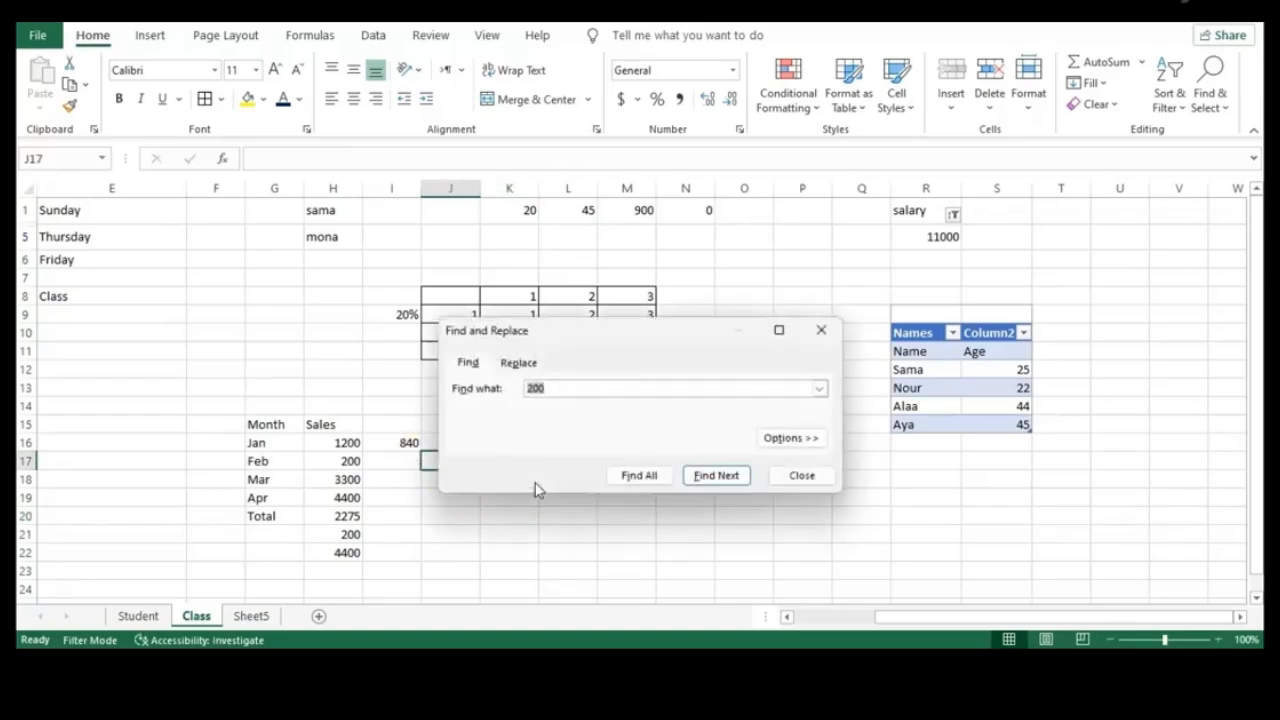
click(567, 387)
key(BackSpace)
key(BackSpace)
key(BackSpace)
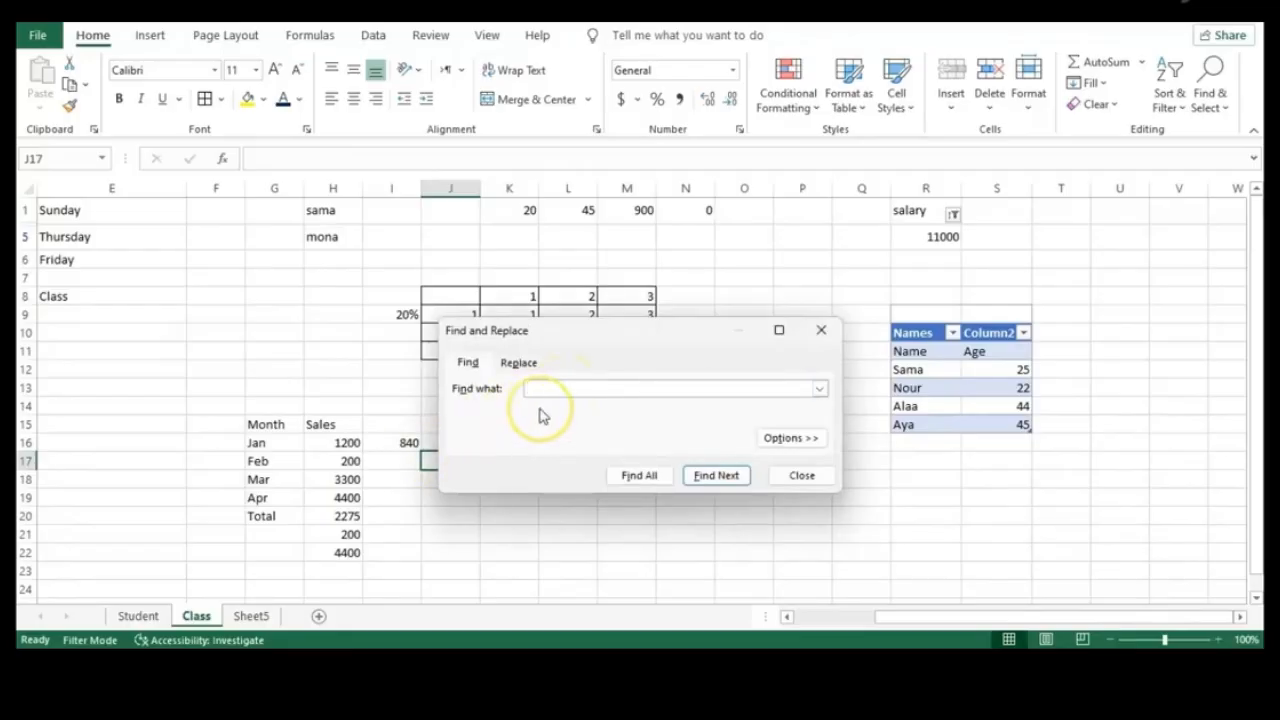
text(200)
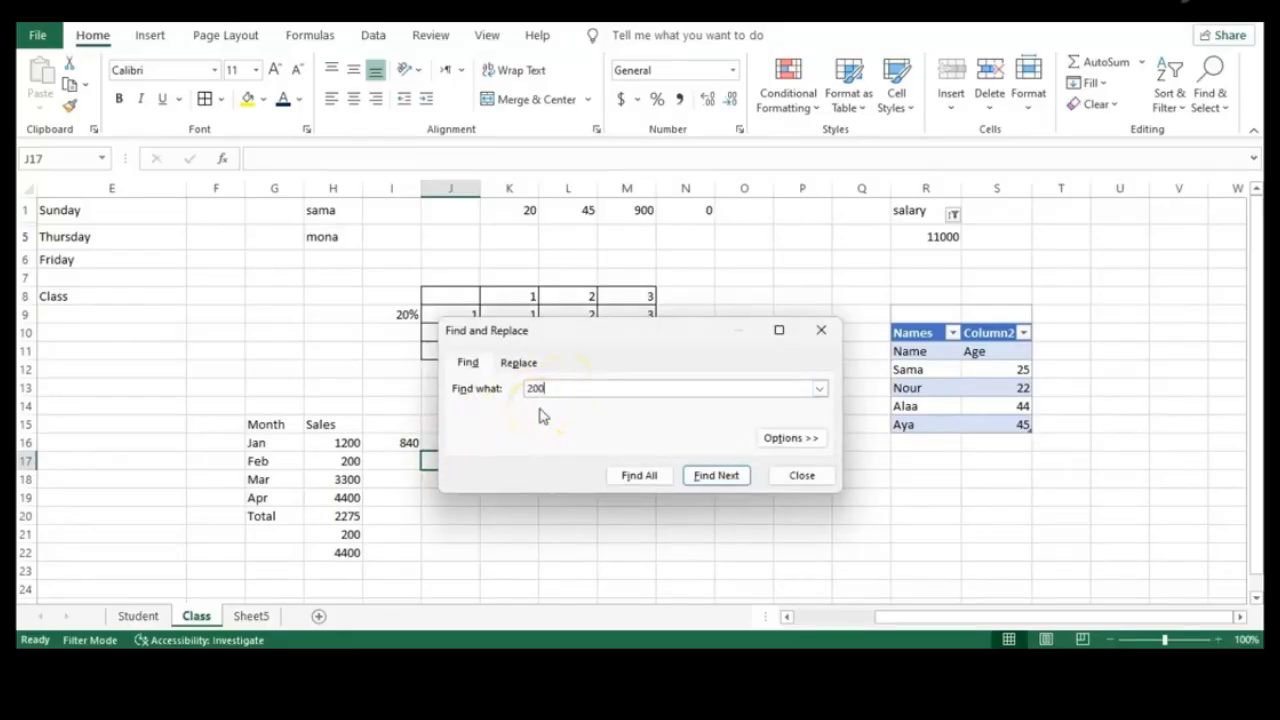
click(702, 477)
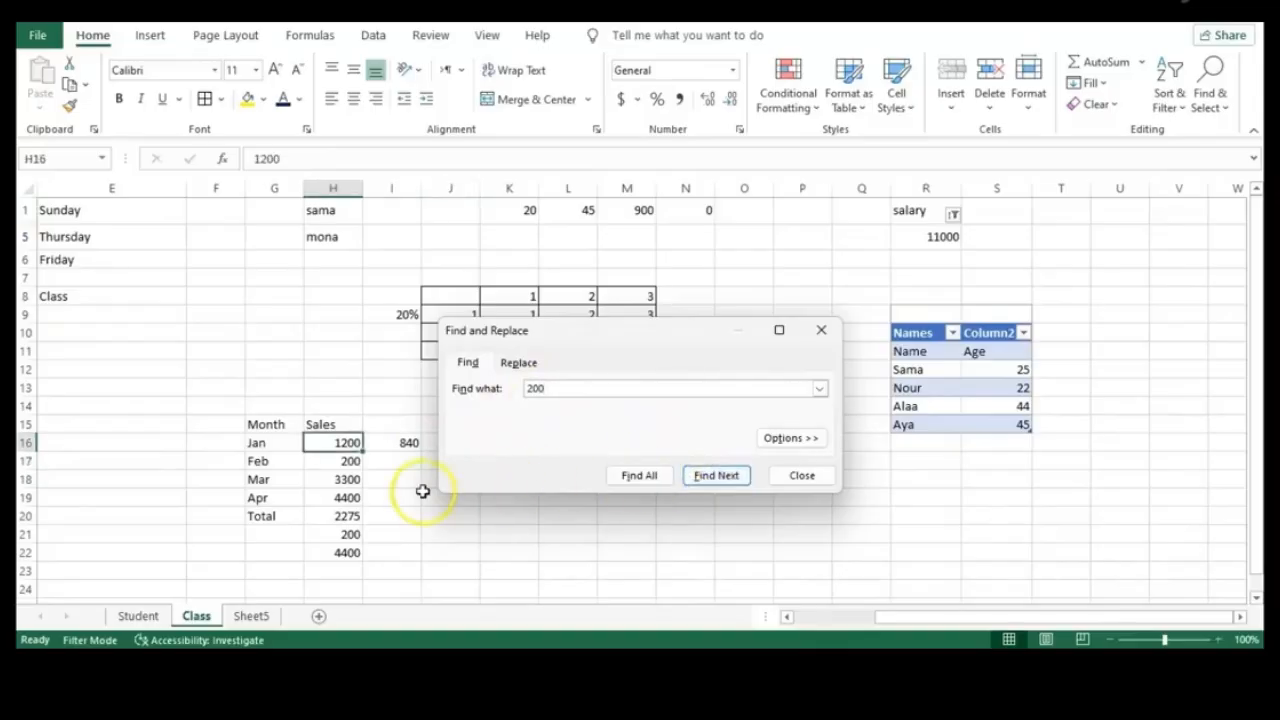
click(726, 478)
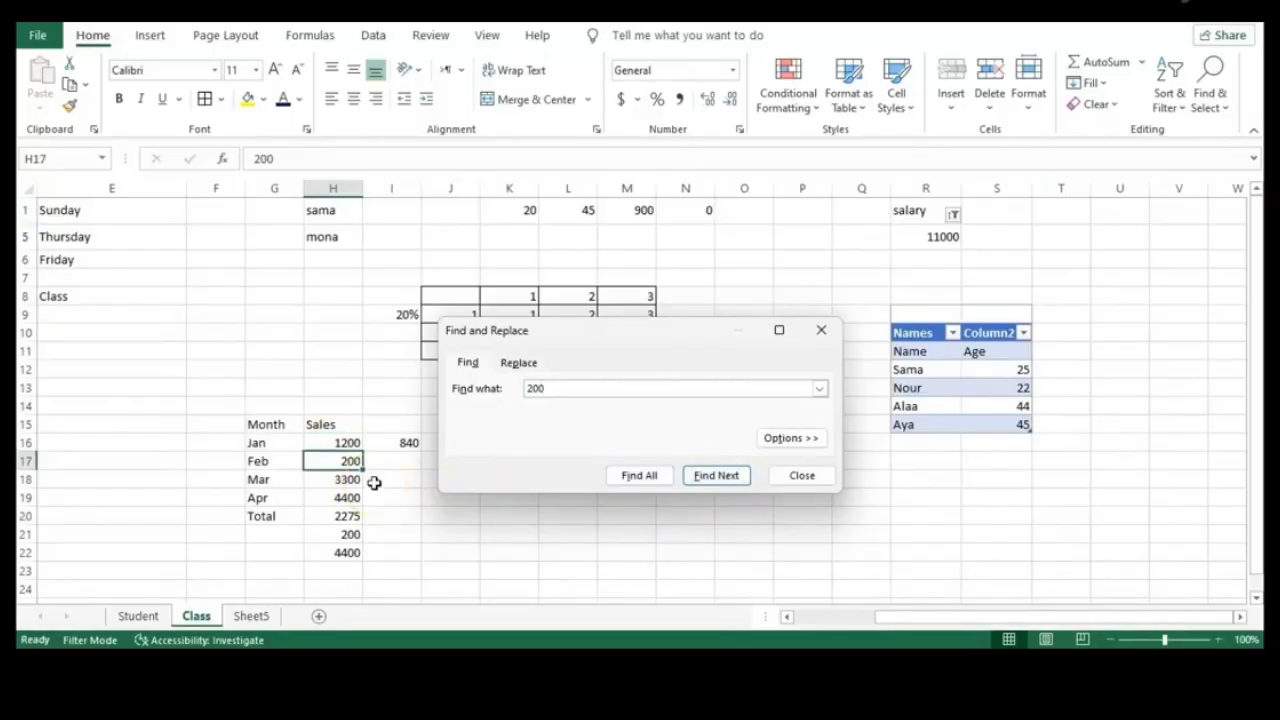
click(639, 476)
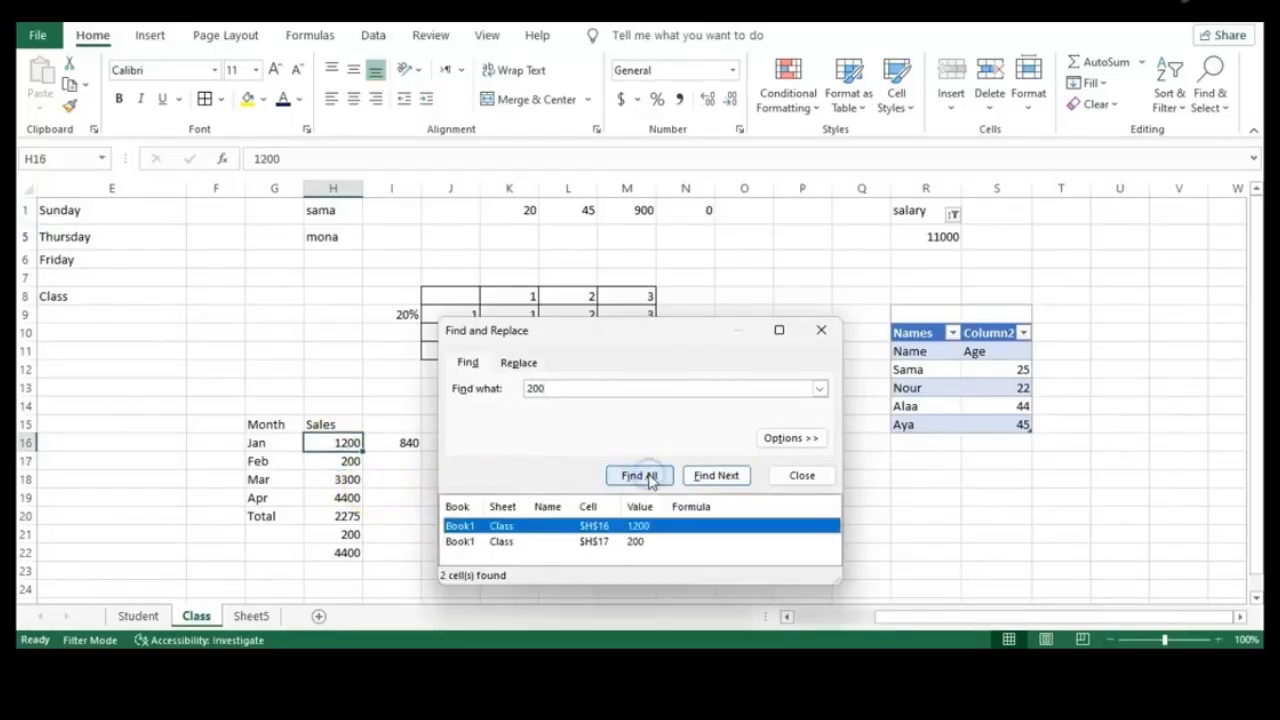
click(675, 543)
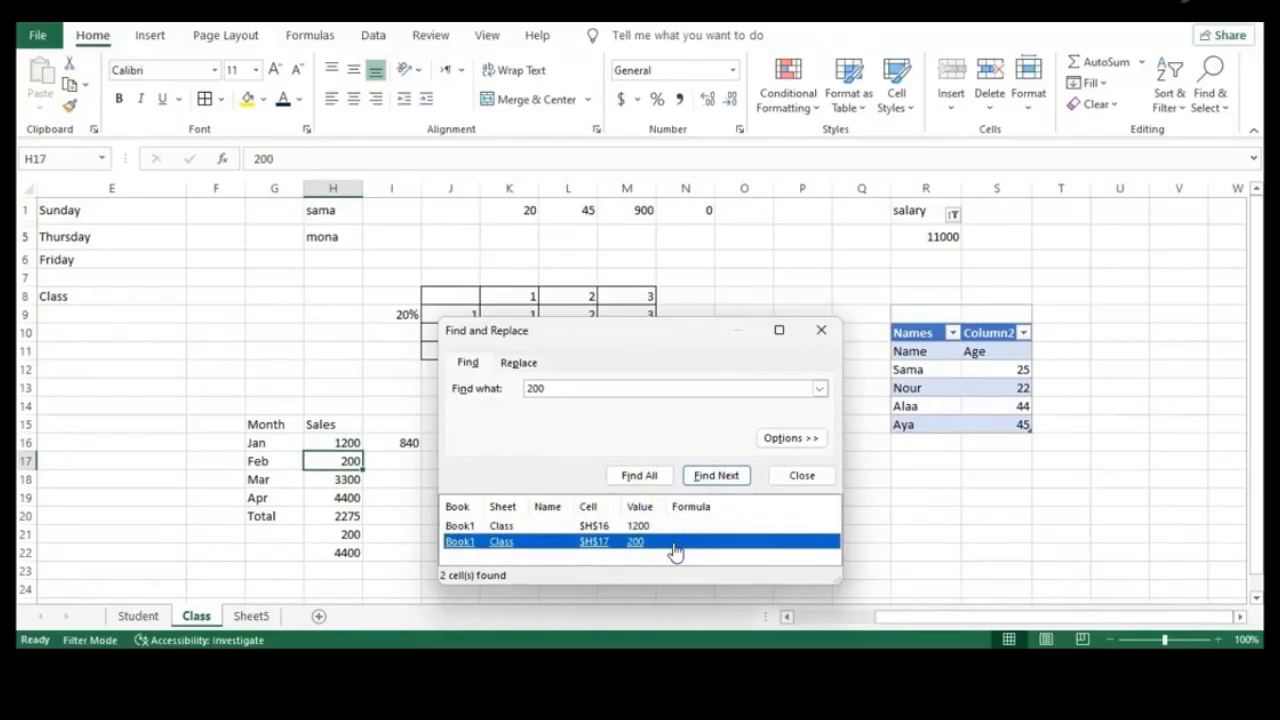
Replace the 200 in H17 with 2000 and close Find and Replace
click(518, 362)
click(575, 409)
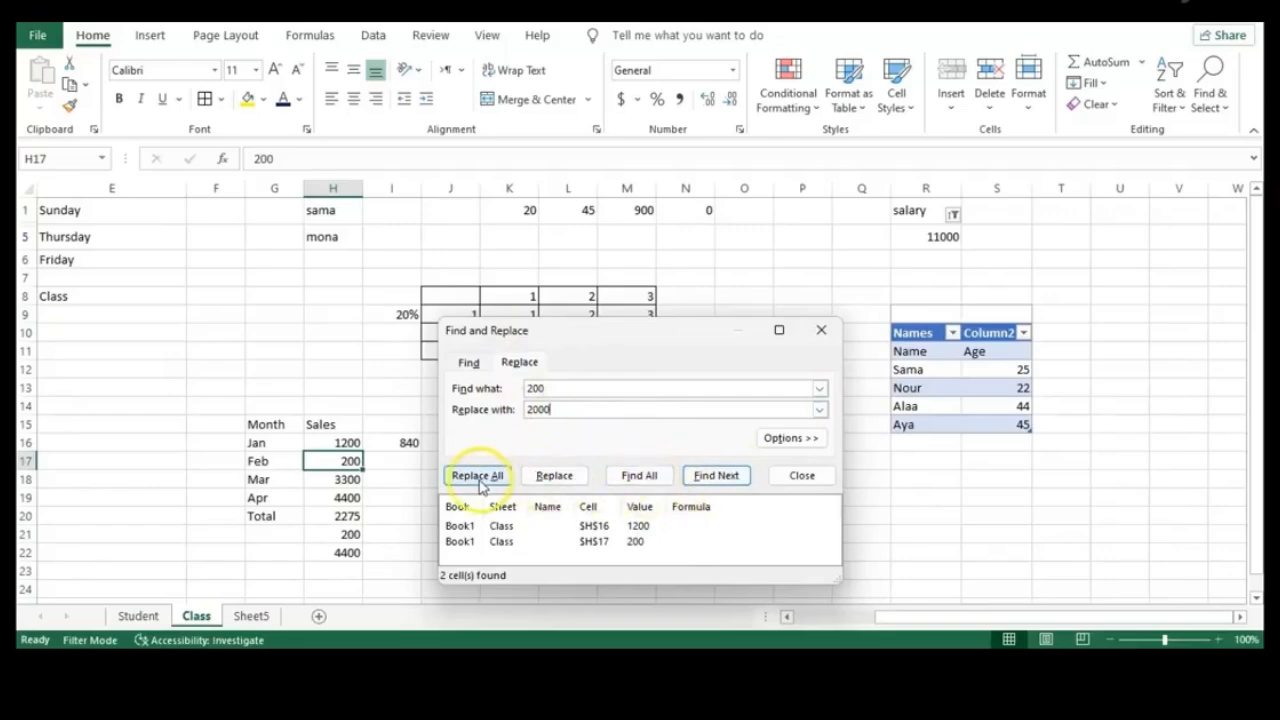
click(568, 542)
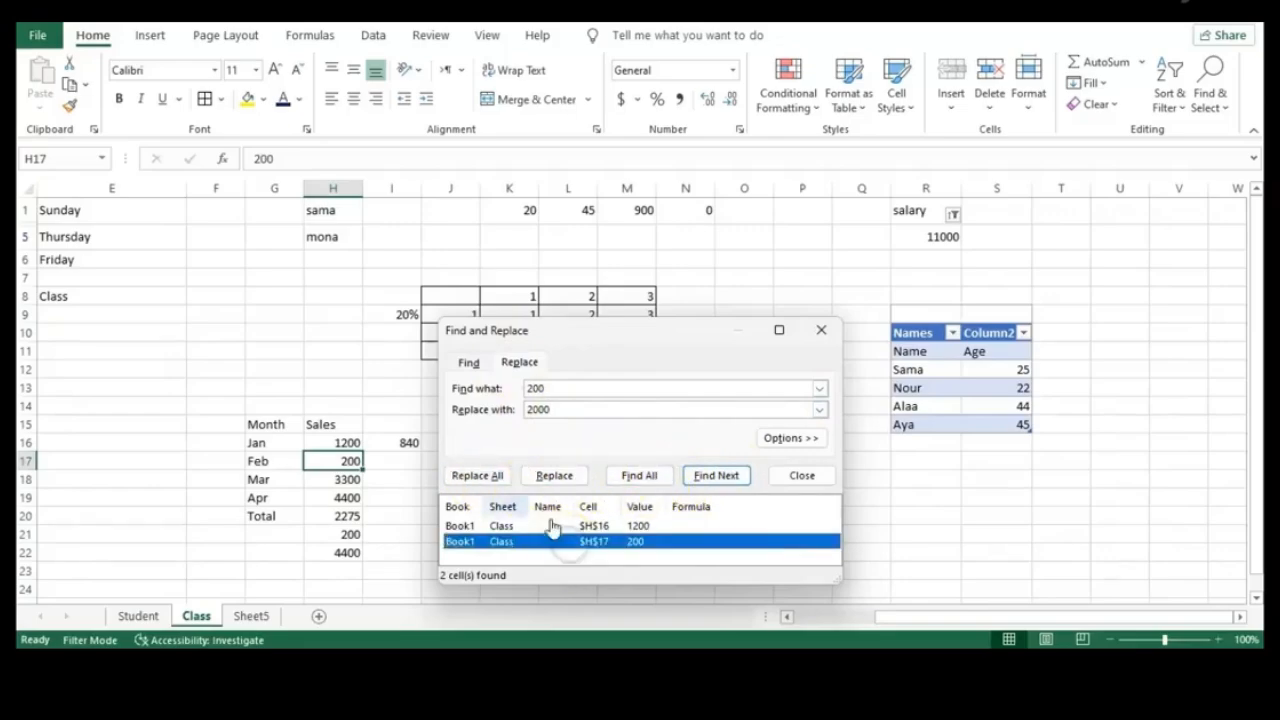
click(552, 477)
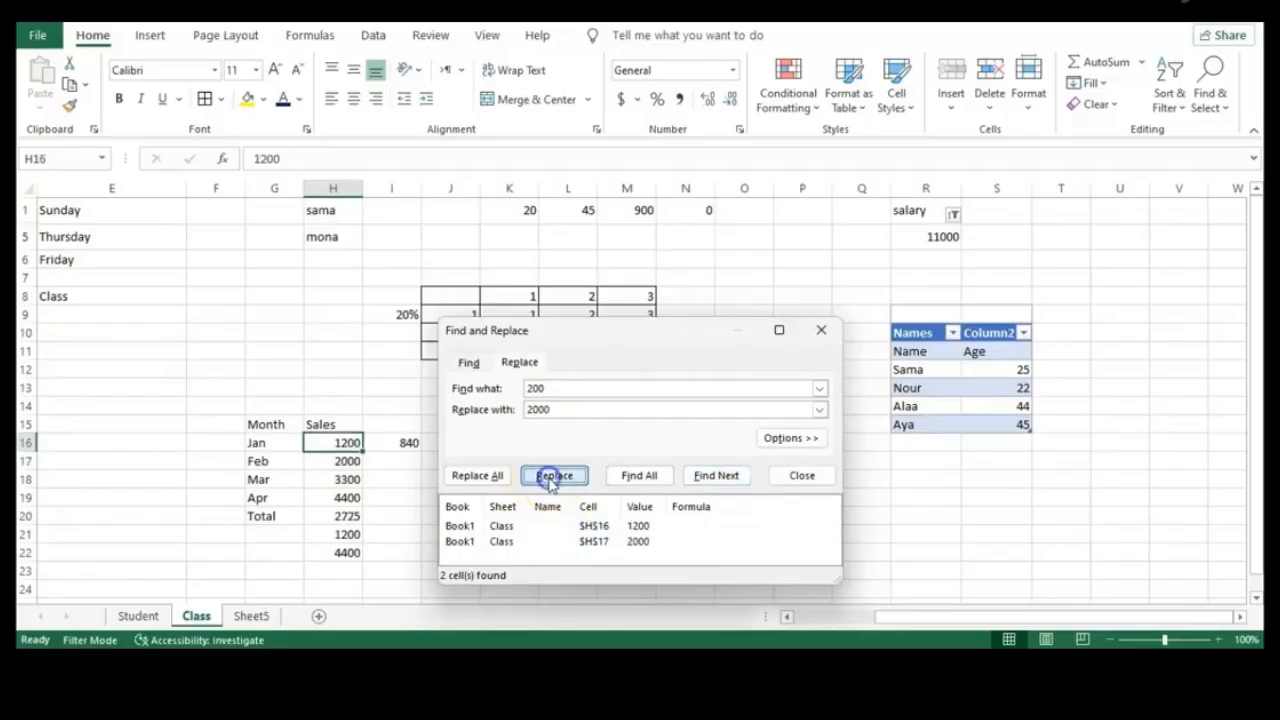
click(827, 333)
click(345, 461)
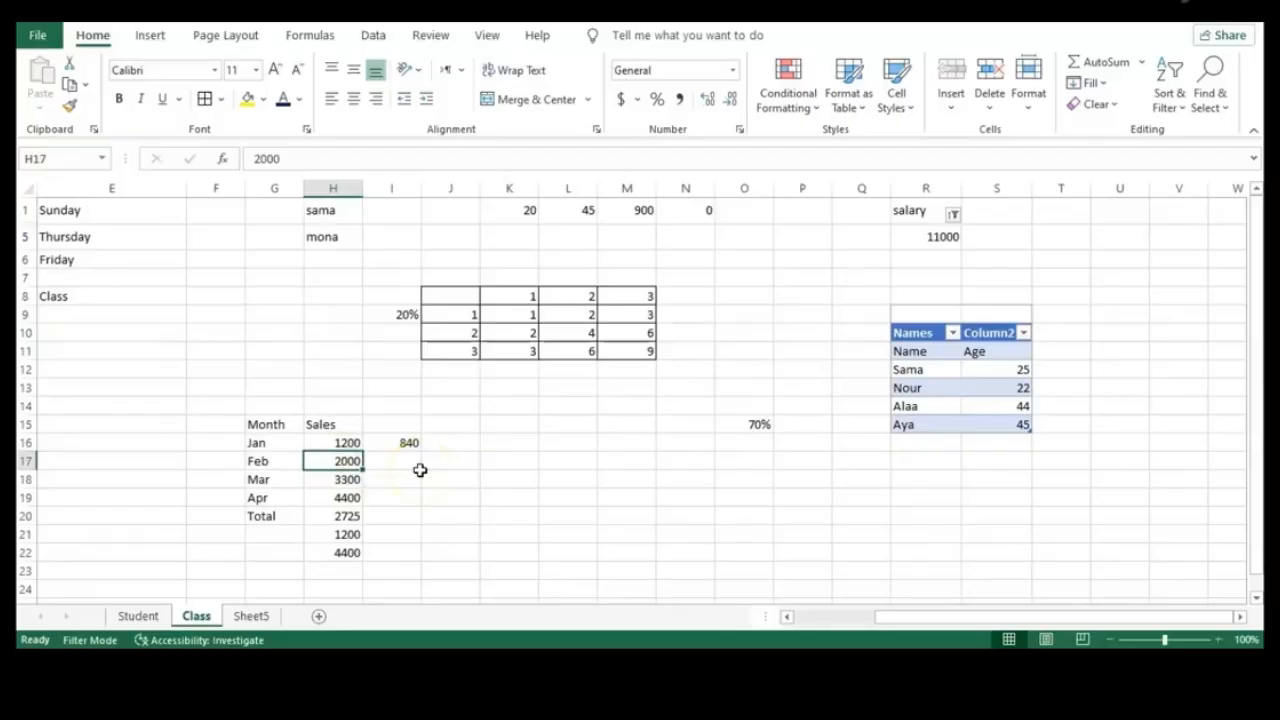
Open Find from Find & Select and list every cell containing 2000
click(412, 514)
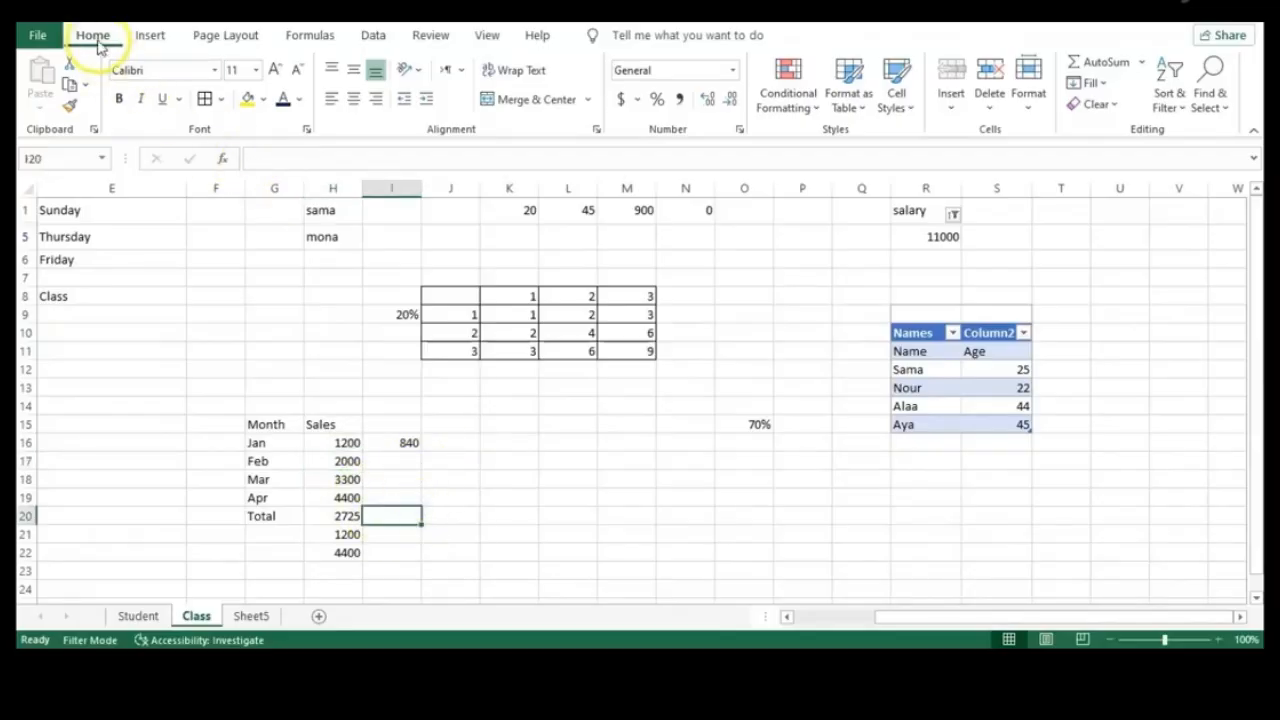
click(1212, 100)
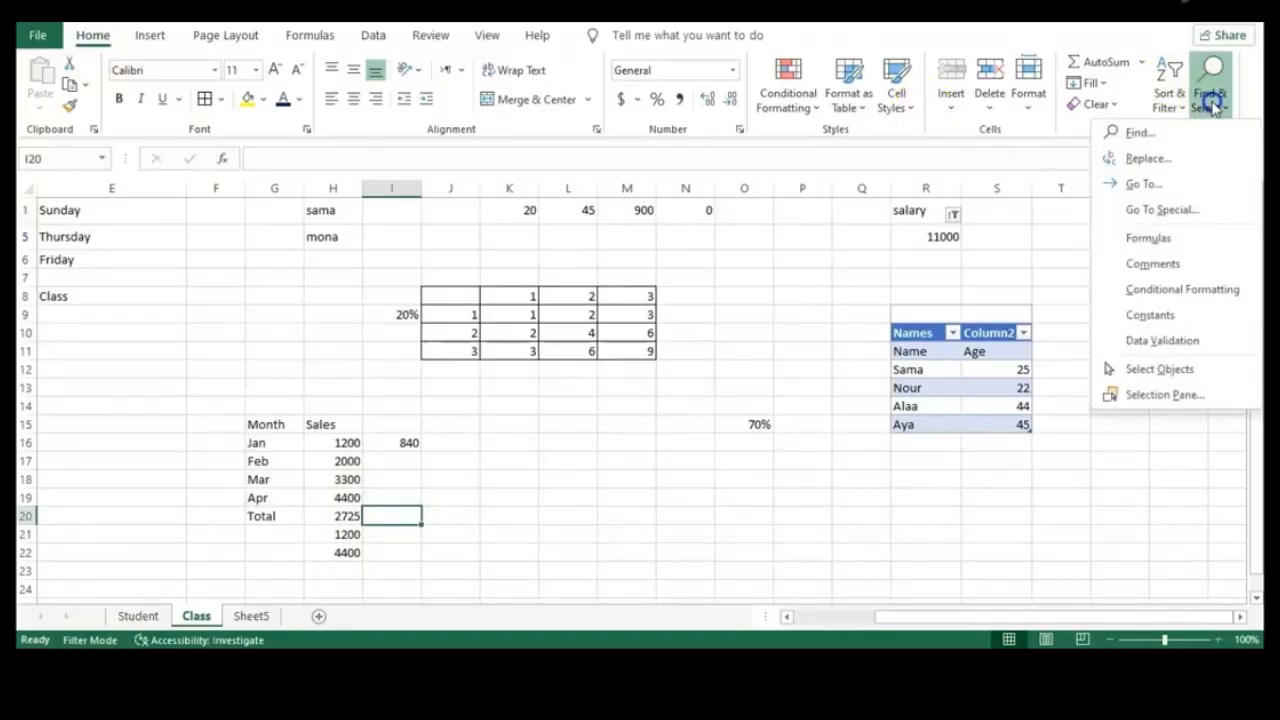
click(1165, 135)
click(572, 457)
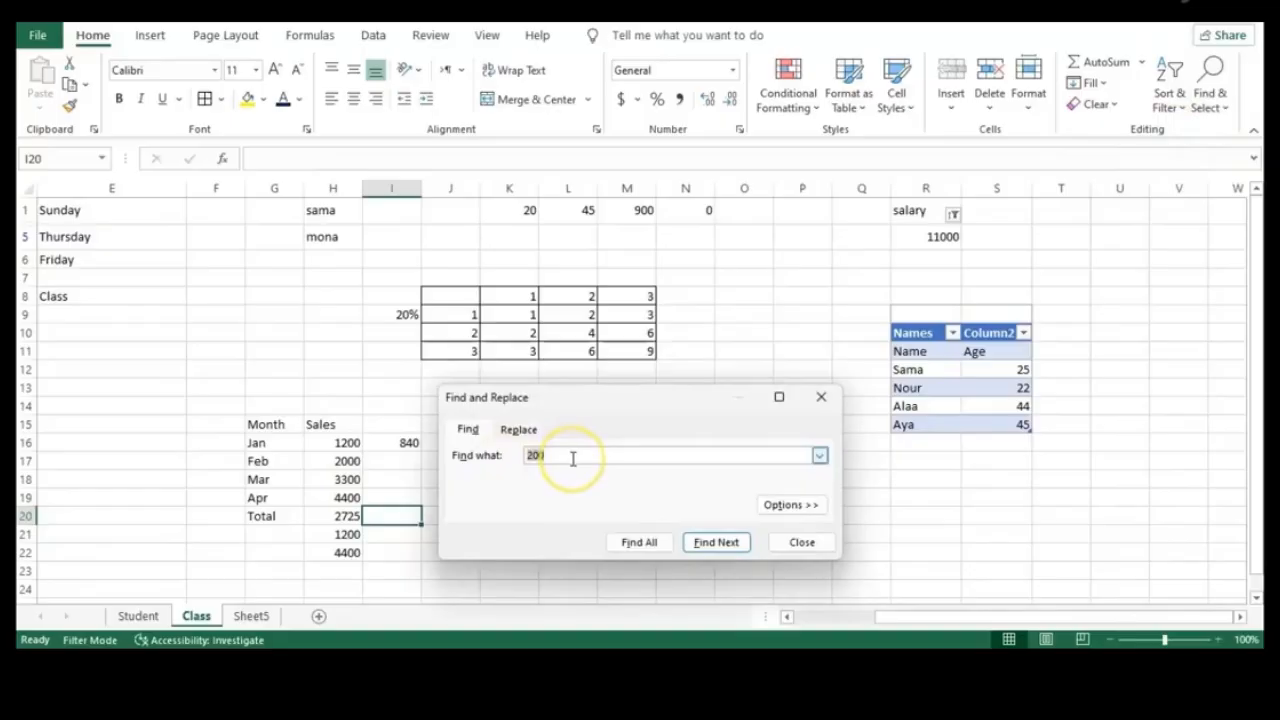
key(BackSpace)
key(BackSpace)
key(BackSpace)
text(2000)
click(639, 542)
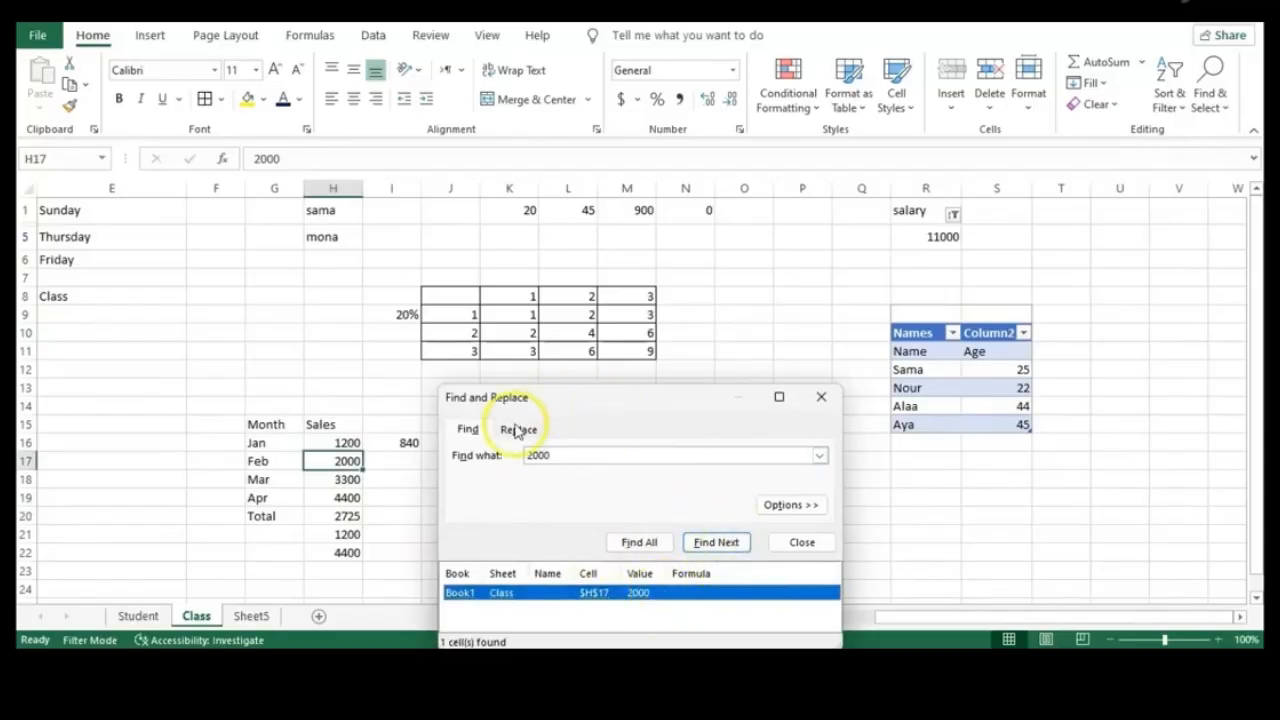
Replace the 2000 in H17 with 3500 and close the dialog
click(517, 430)
click(612, 476)
key(BackSpace)
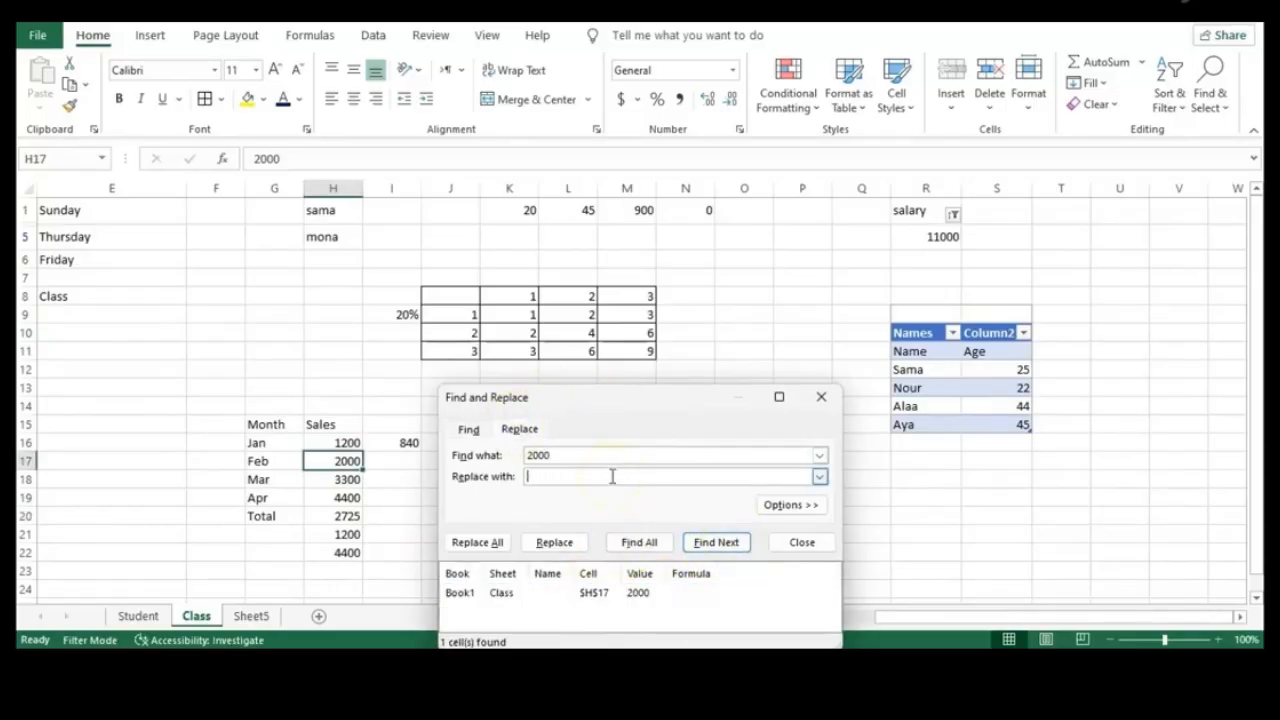
text(3500)
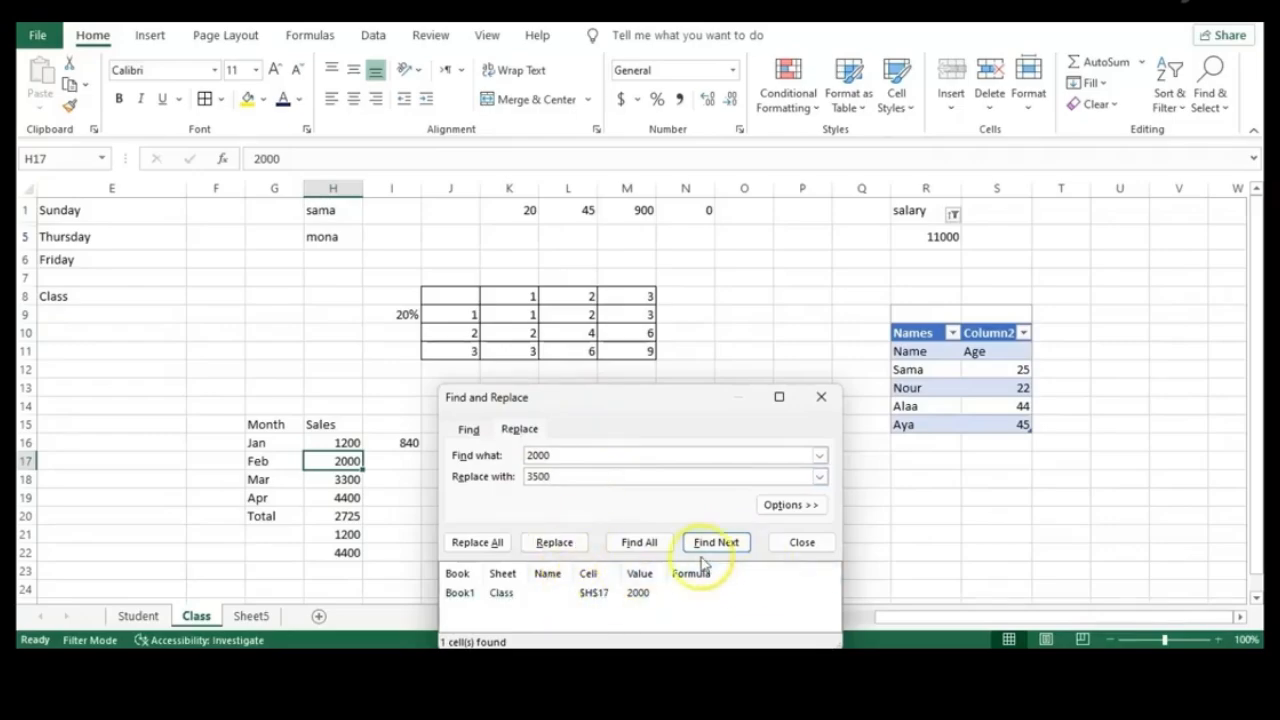
click(550, 543)
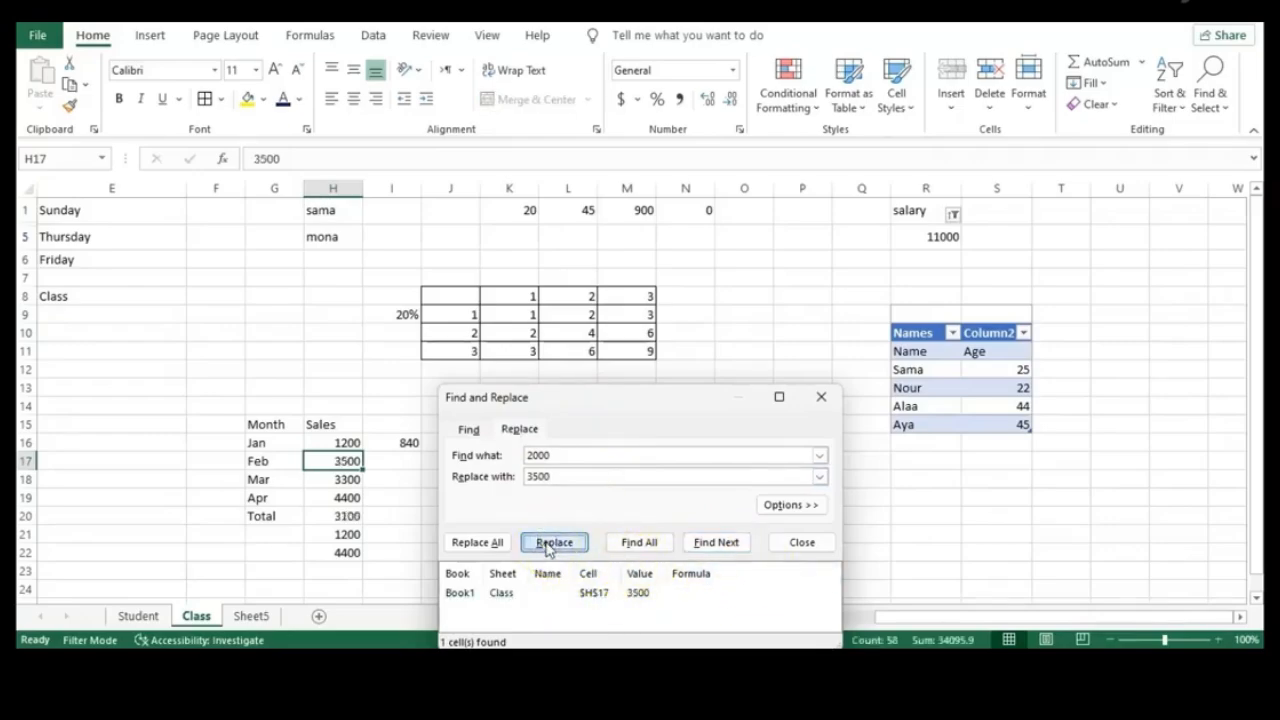
click(822, 399)
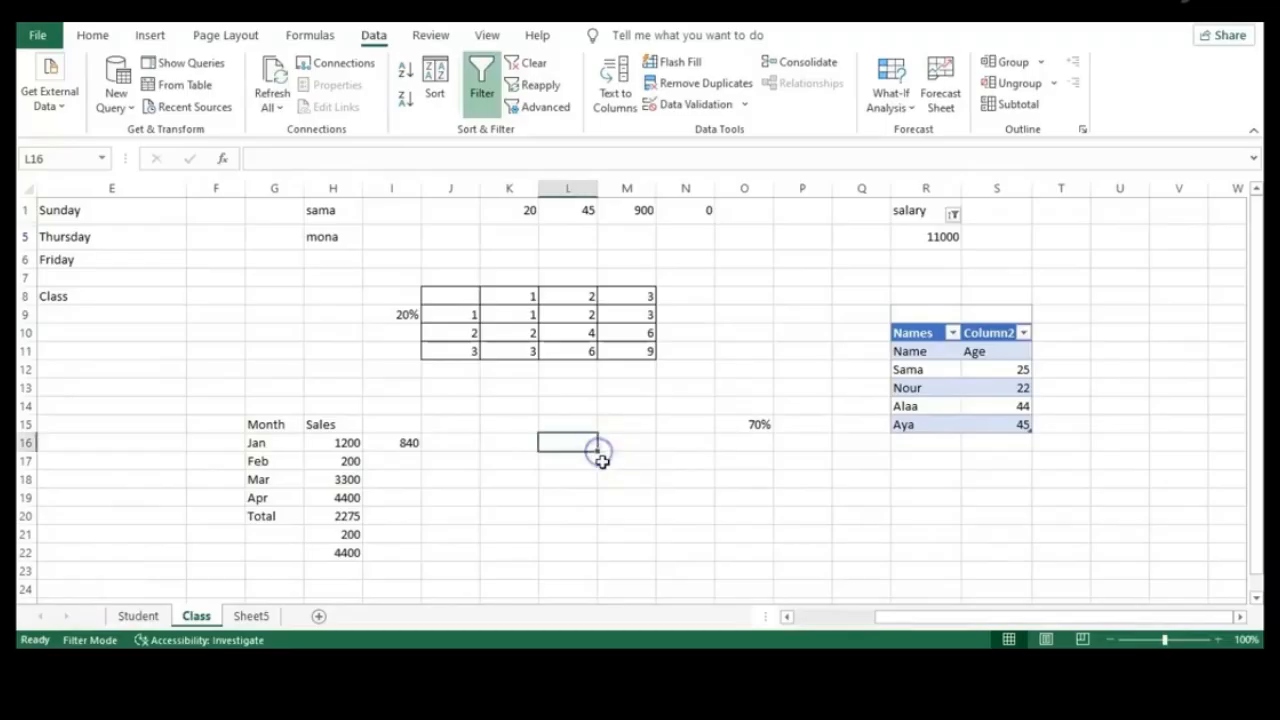
click(614, 495)
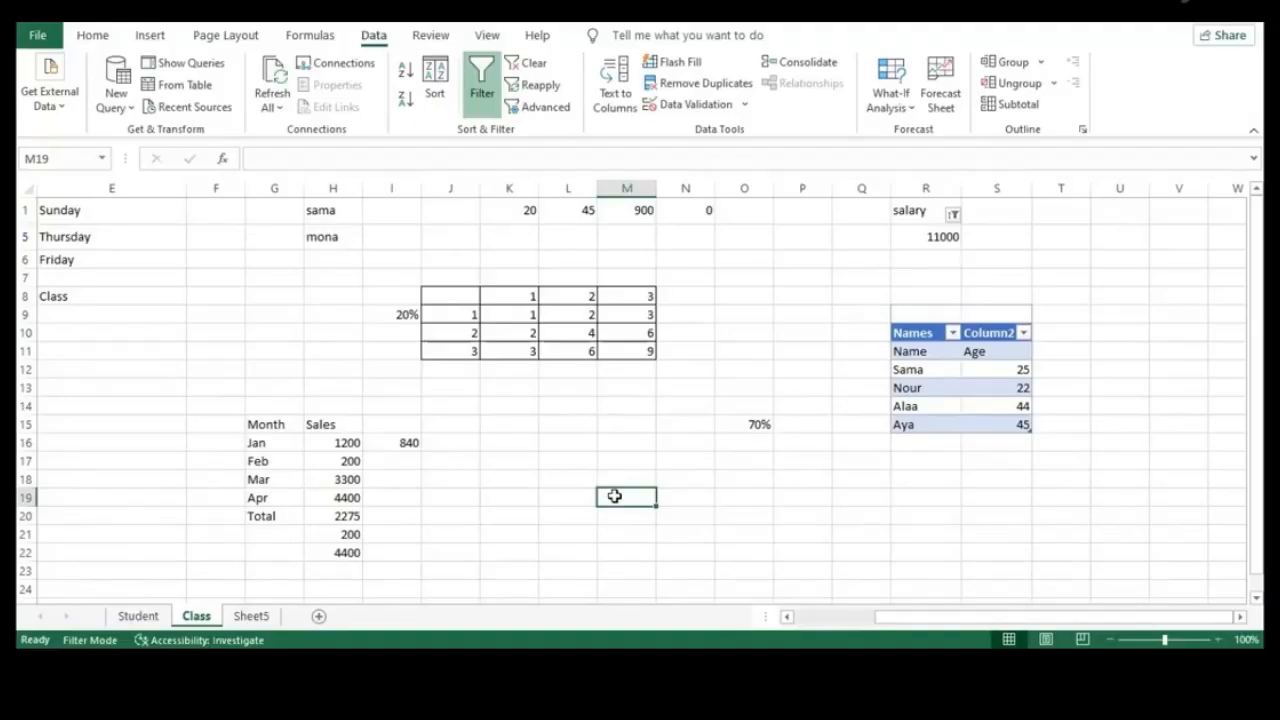
text(=لام)
key(BackSpace)
key(BackSpace)
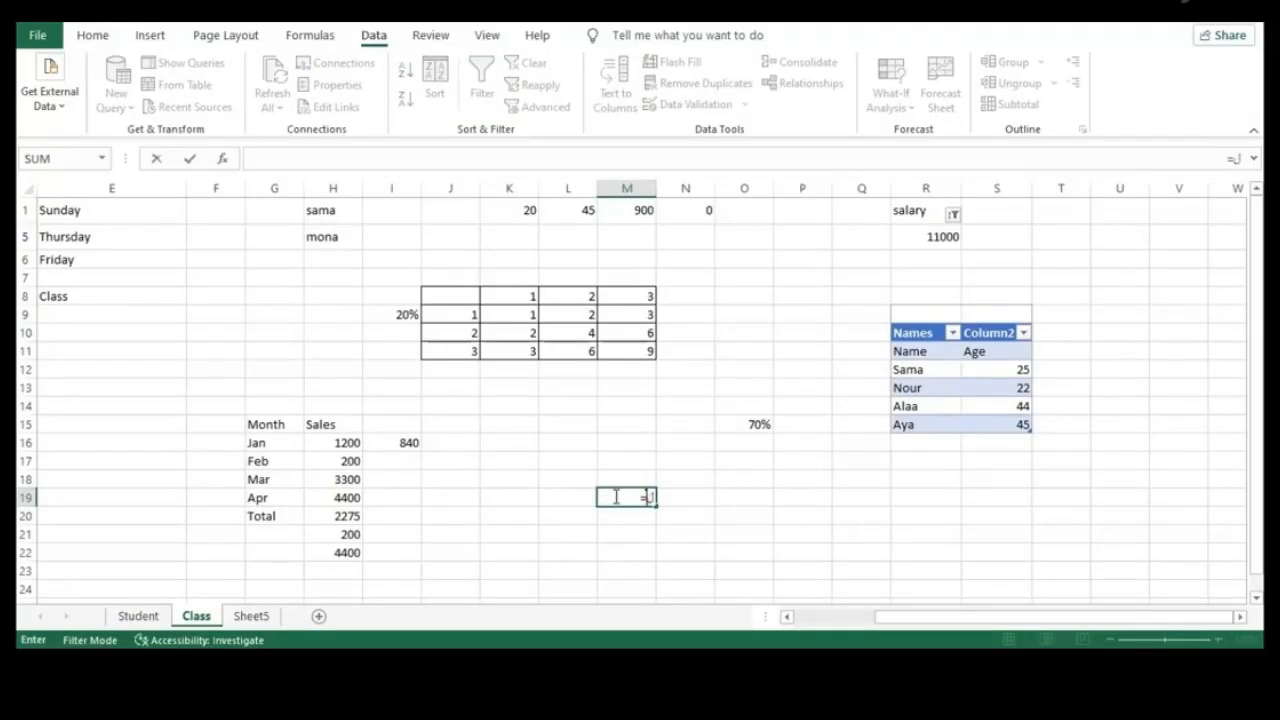
key(BackSpace)
key(BackSpace)
text(=To)
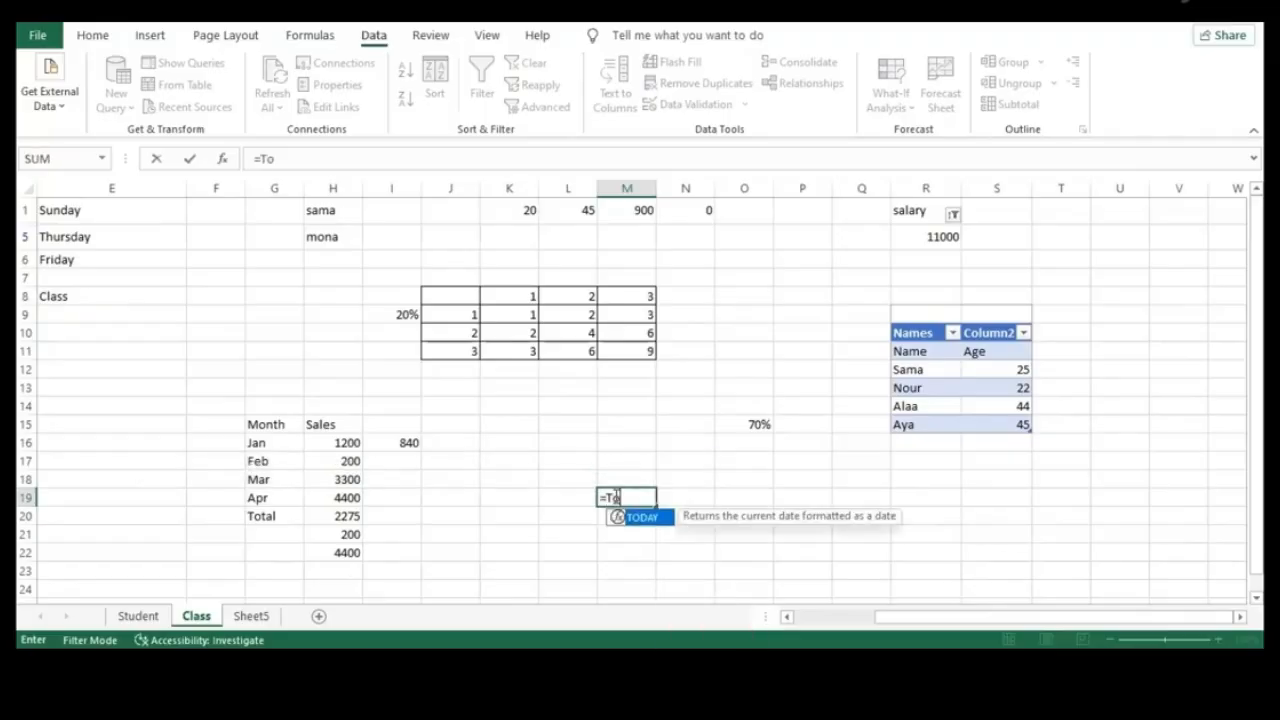
double_click(648, 517)
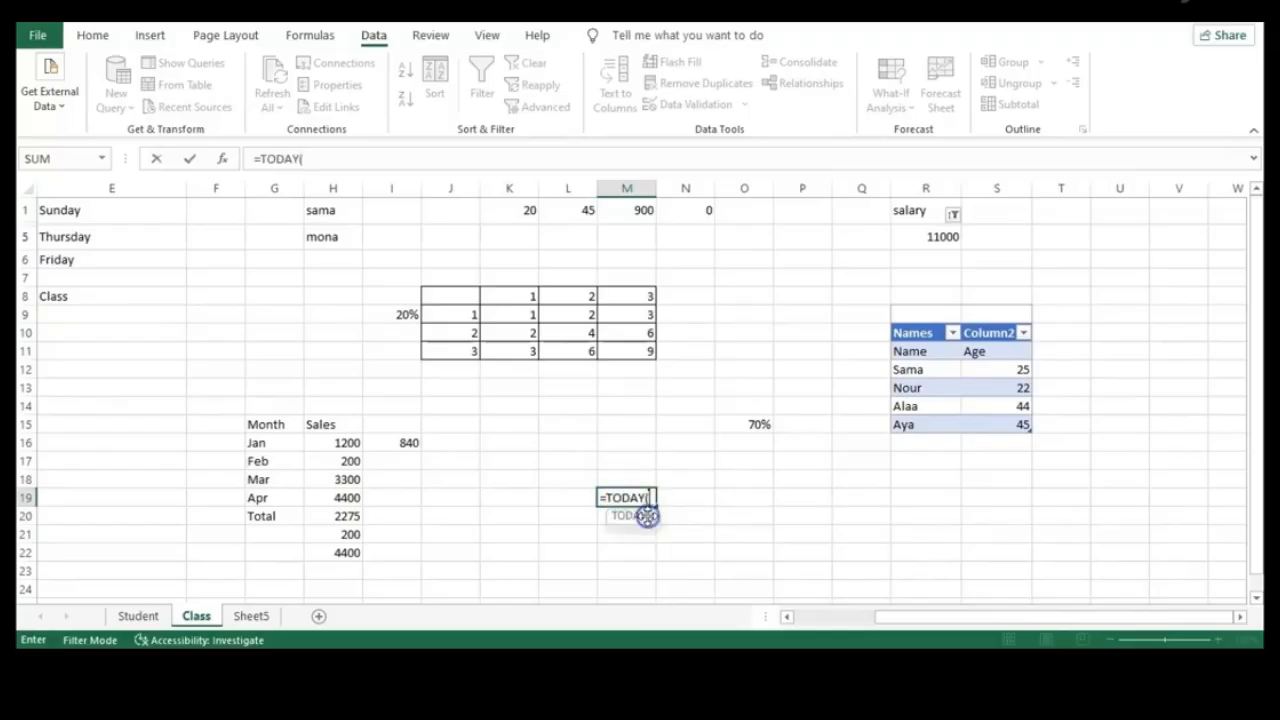
text())
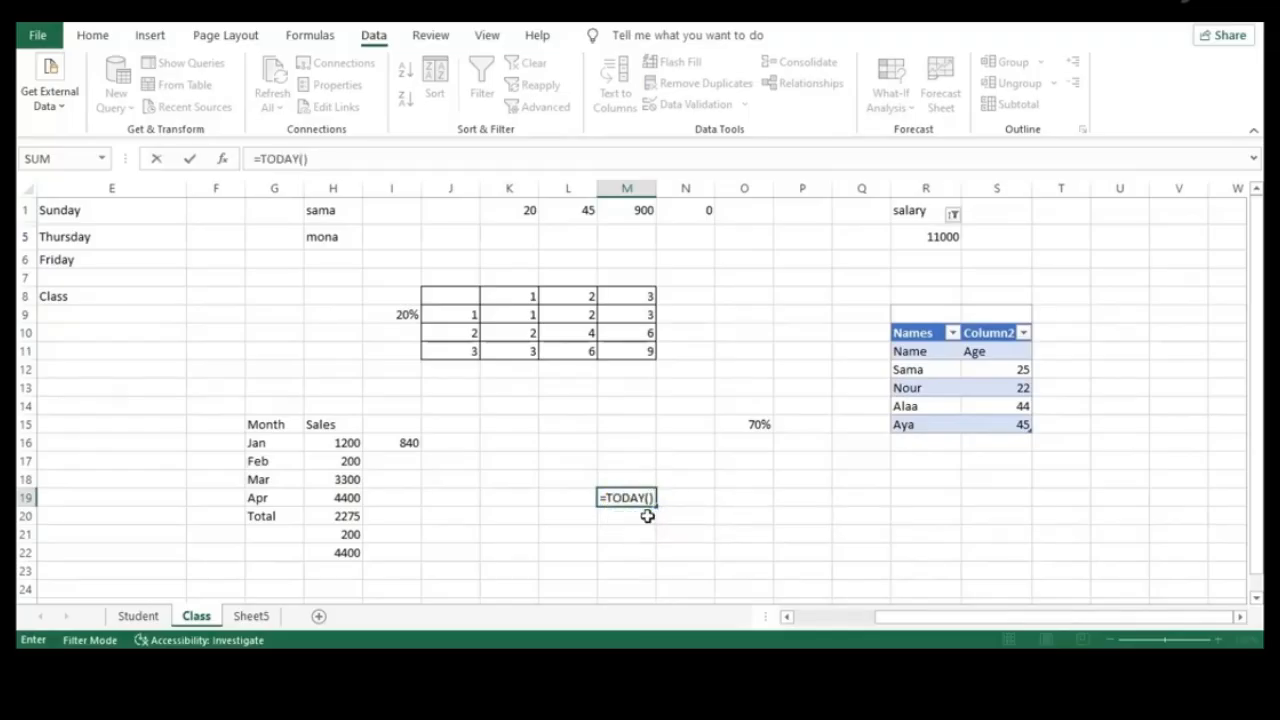
key(Return)
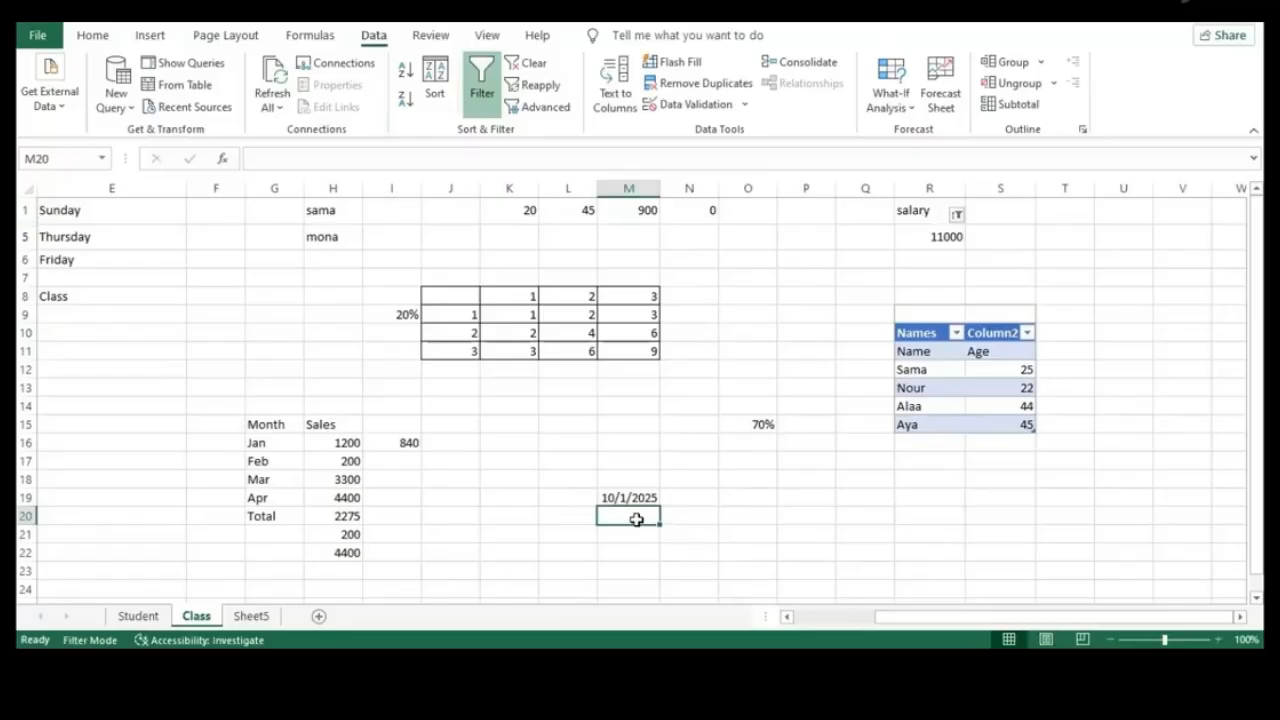
text(=NOW)
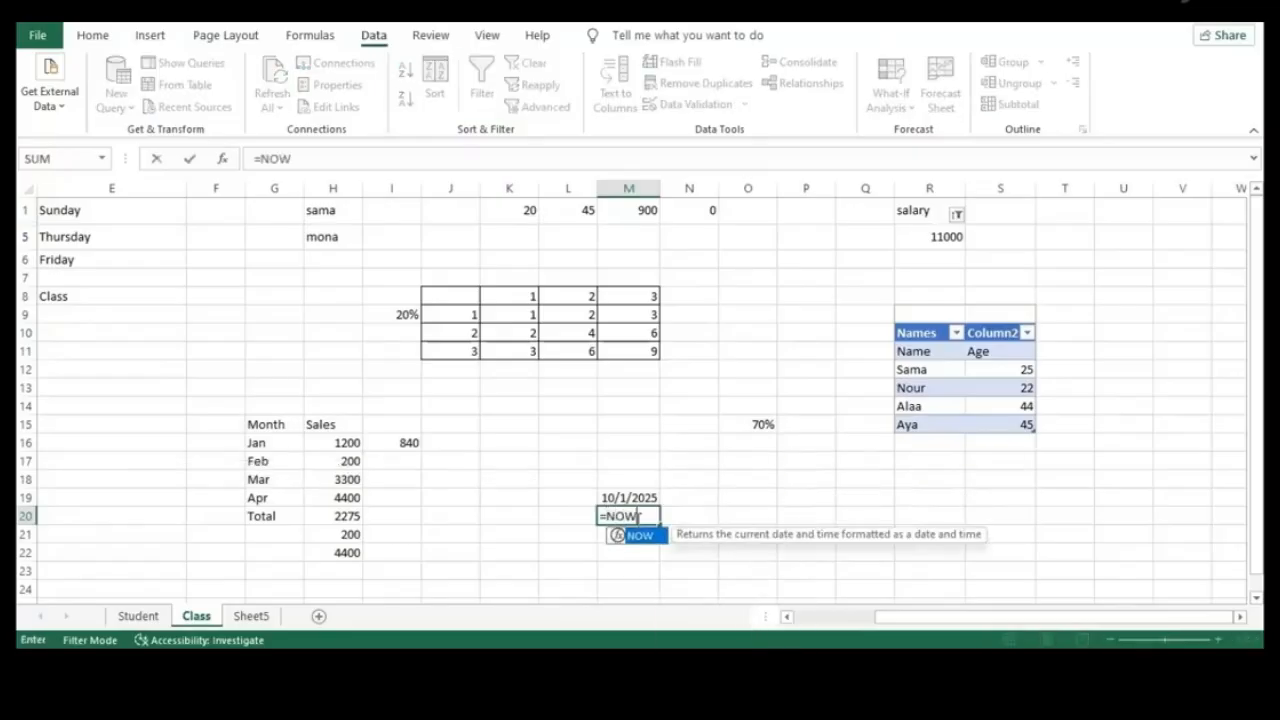
text(()
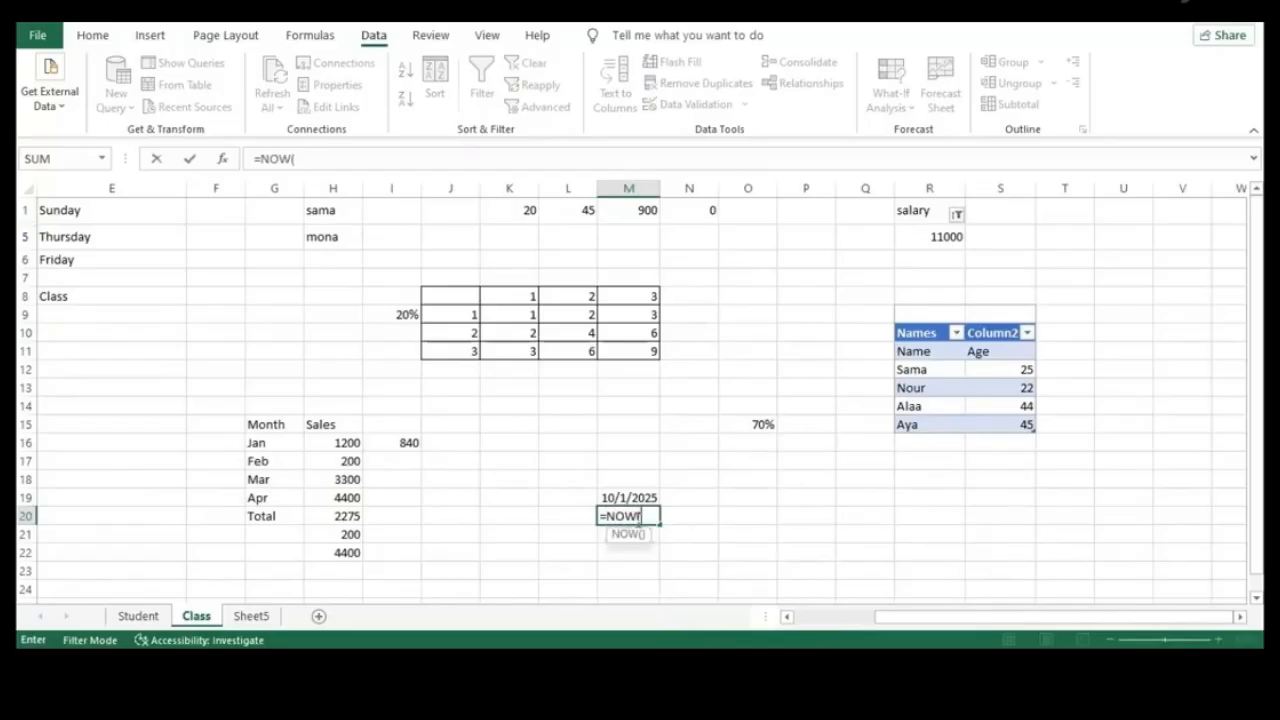
text())
key(Return)
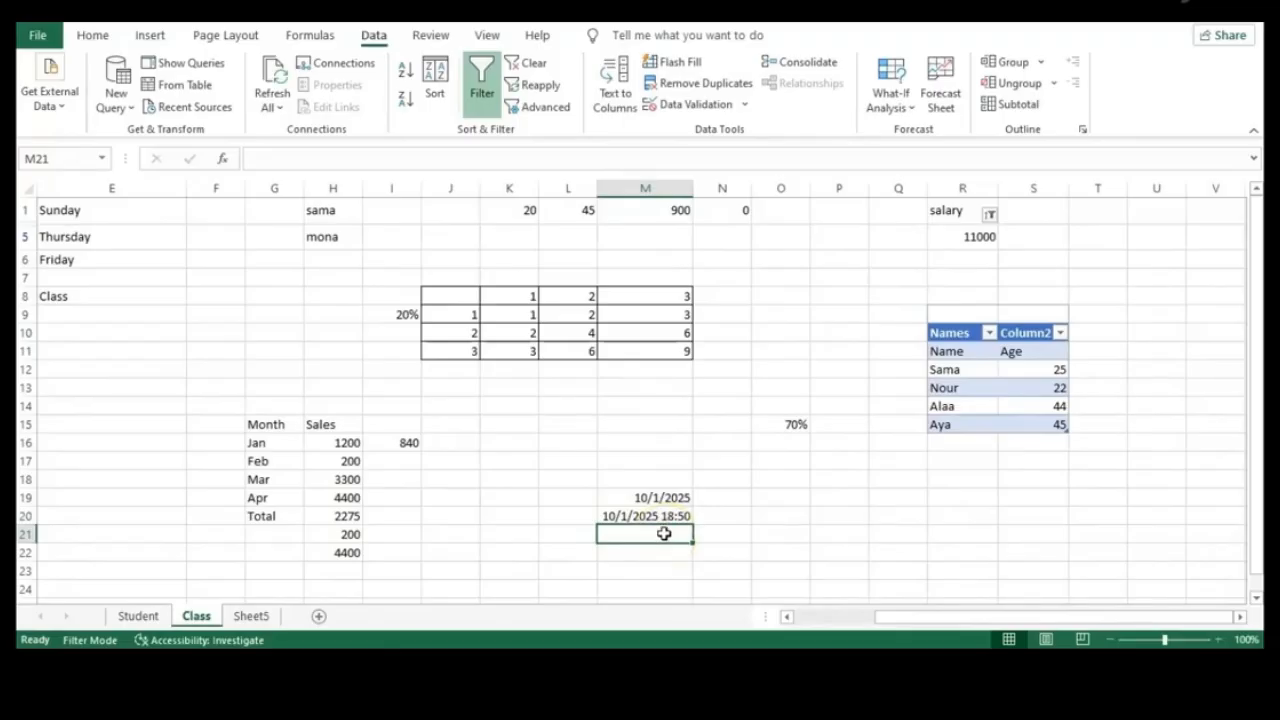
click(640, 498)
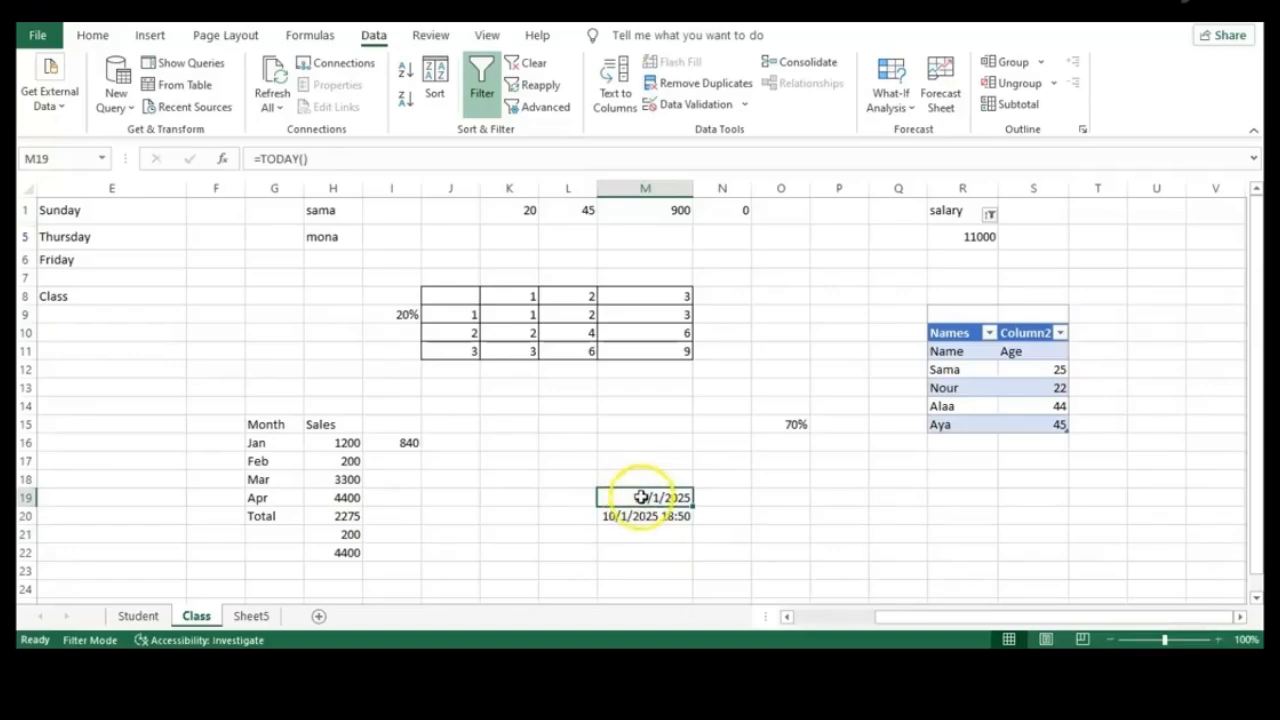
click(655, 532)
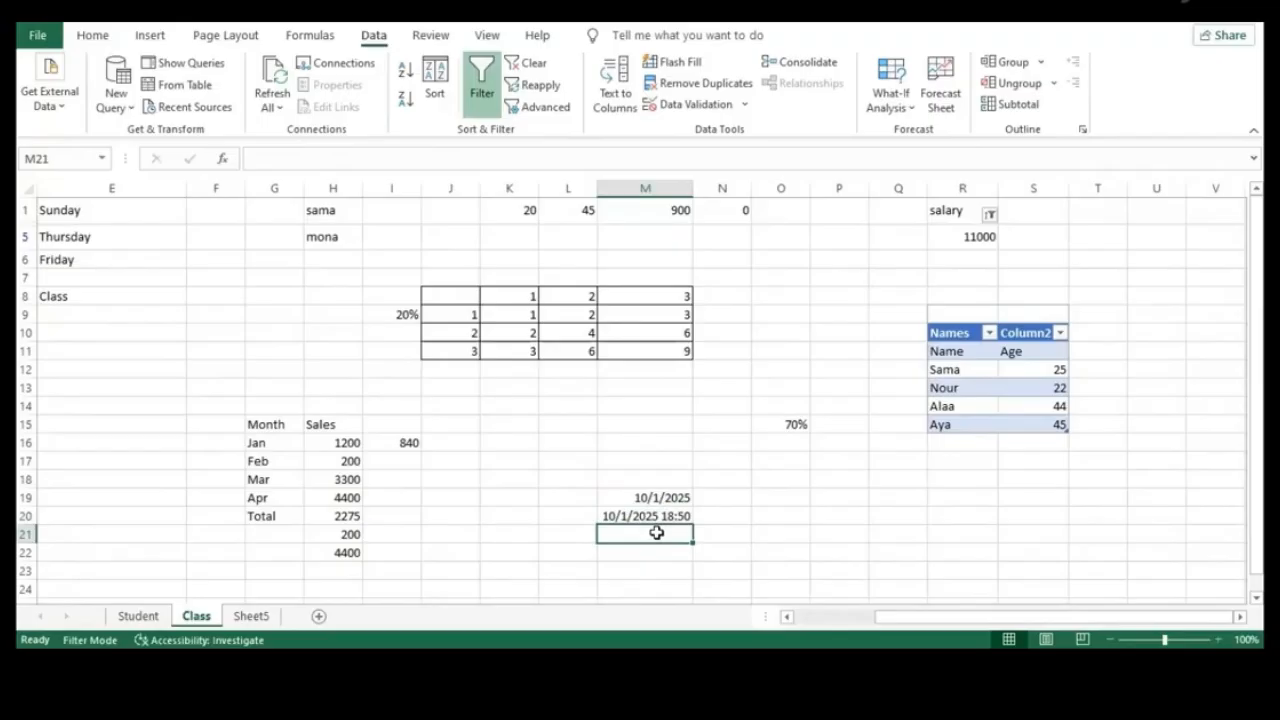
Enter =DAY(M19), =MONTH(M19) and =YEAR(M19) in M21:M23, giving 1, 10 and 2025
text(=)
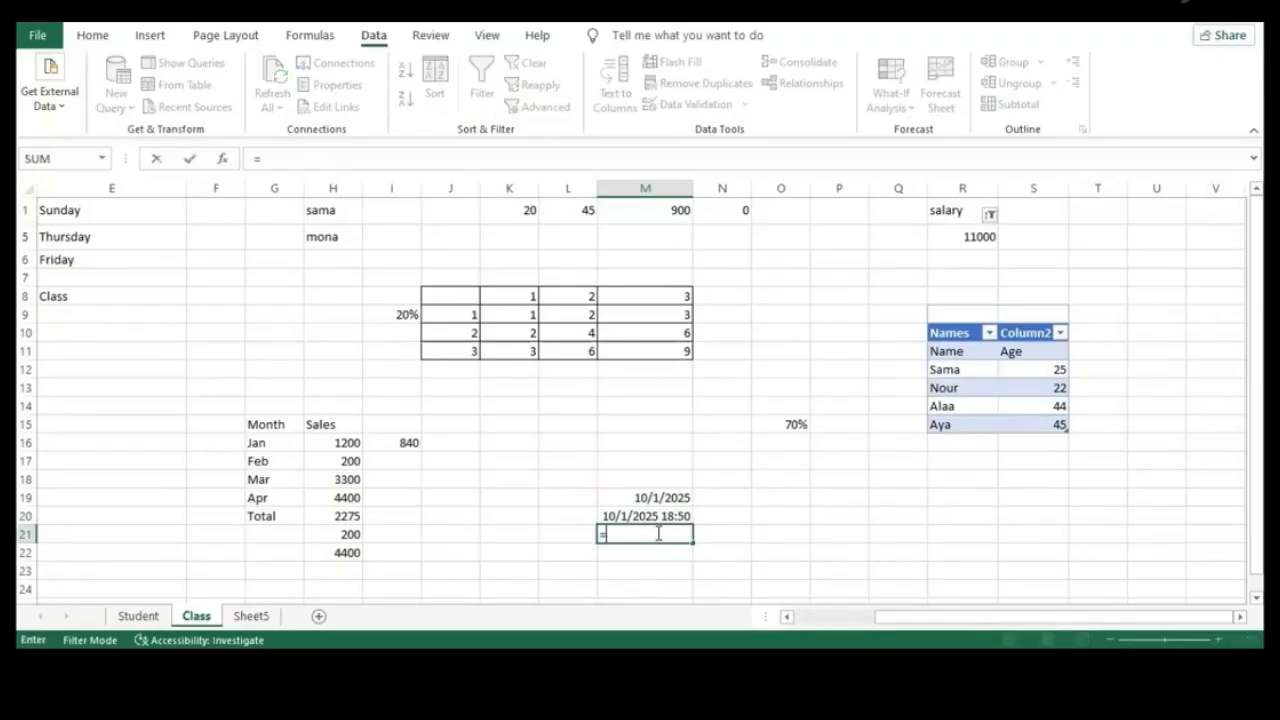
text(DAY)
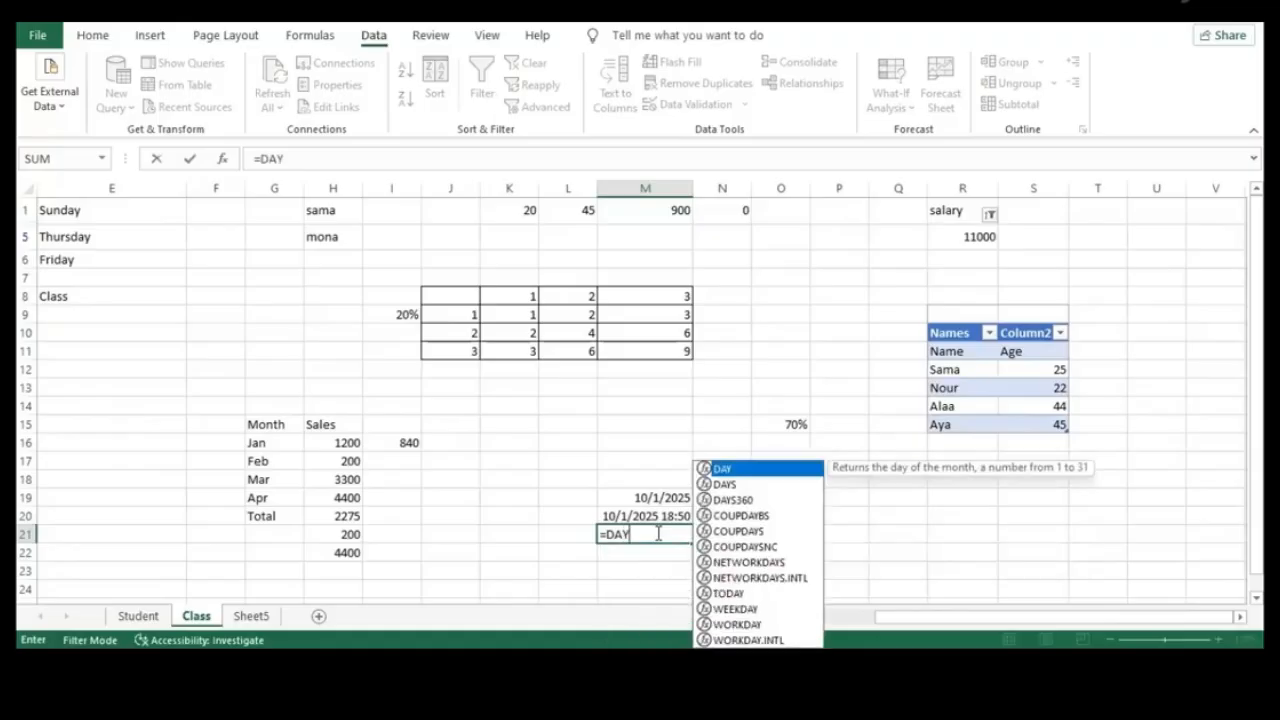
text(()
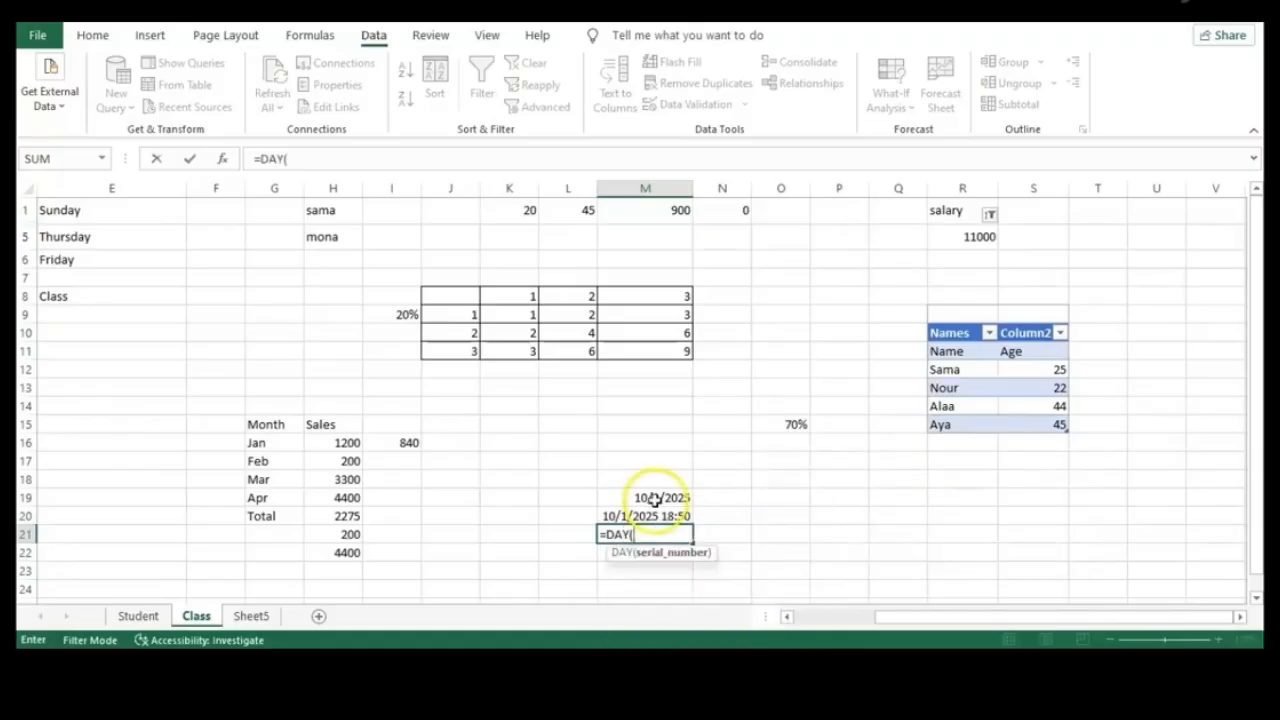
click(652, 498)
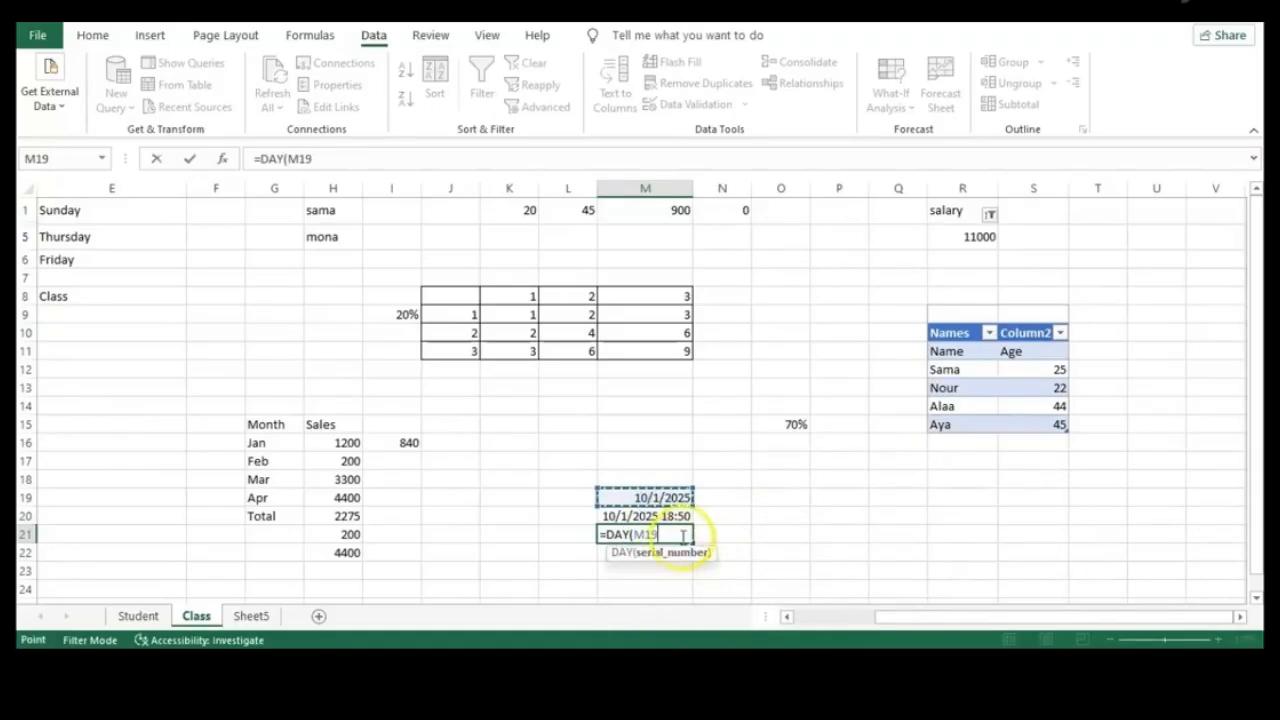
key(Return)
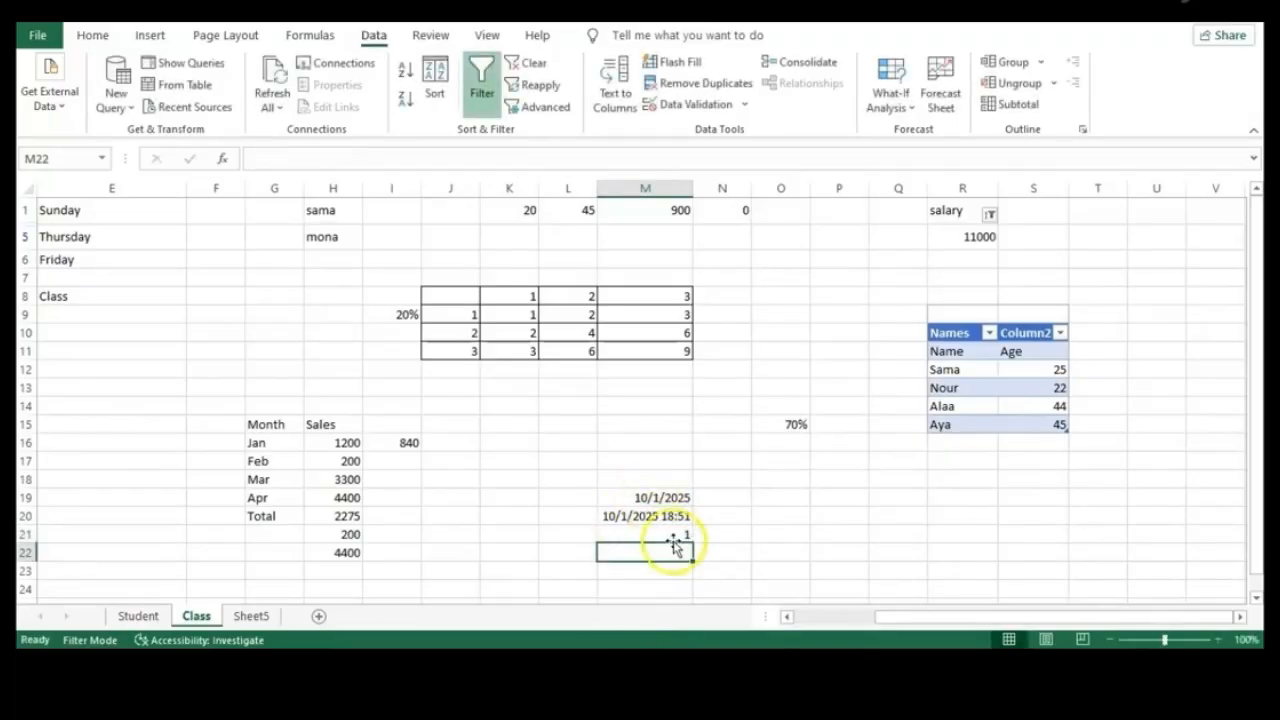
text(=)
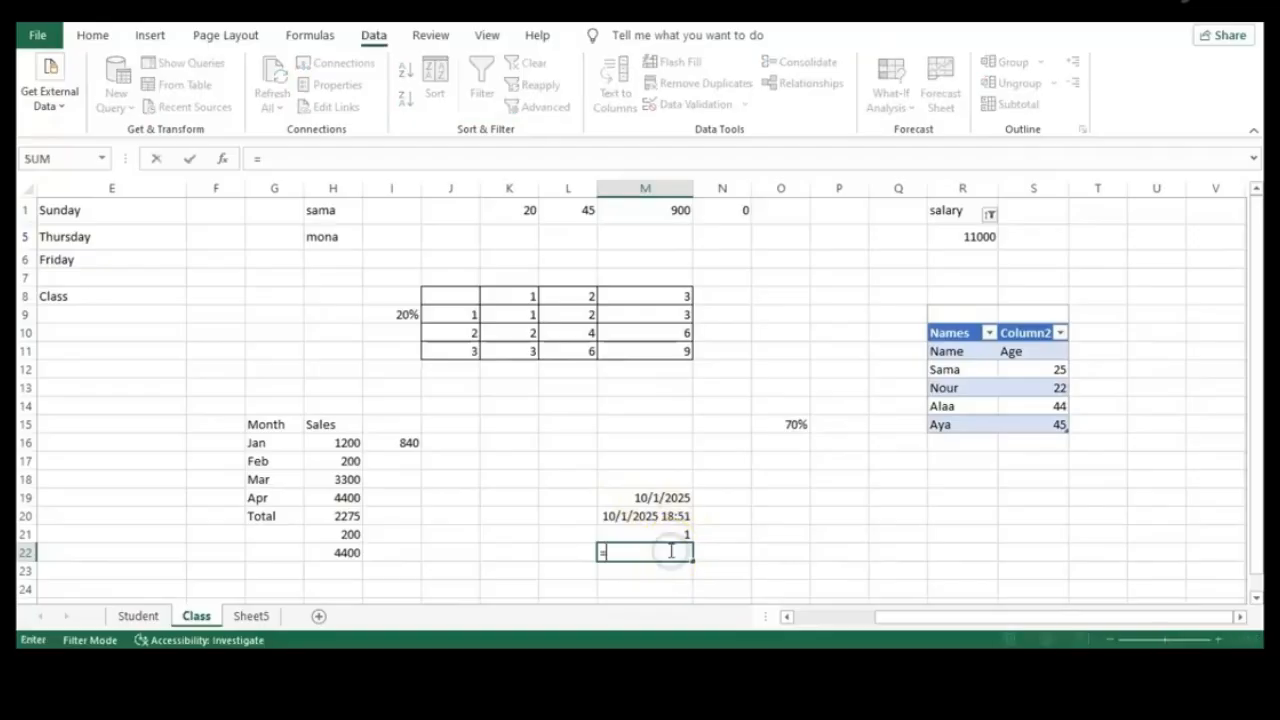
text(Month)
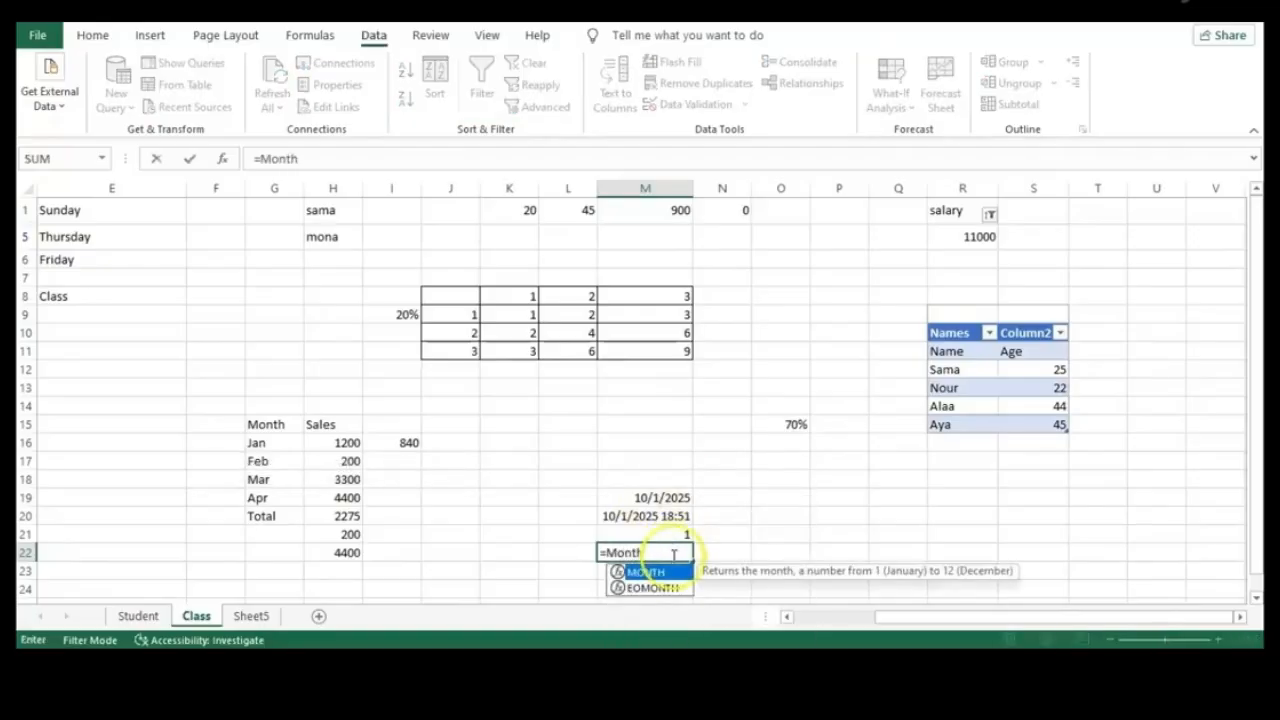
double_click(680, 572)
click(652, 499)
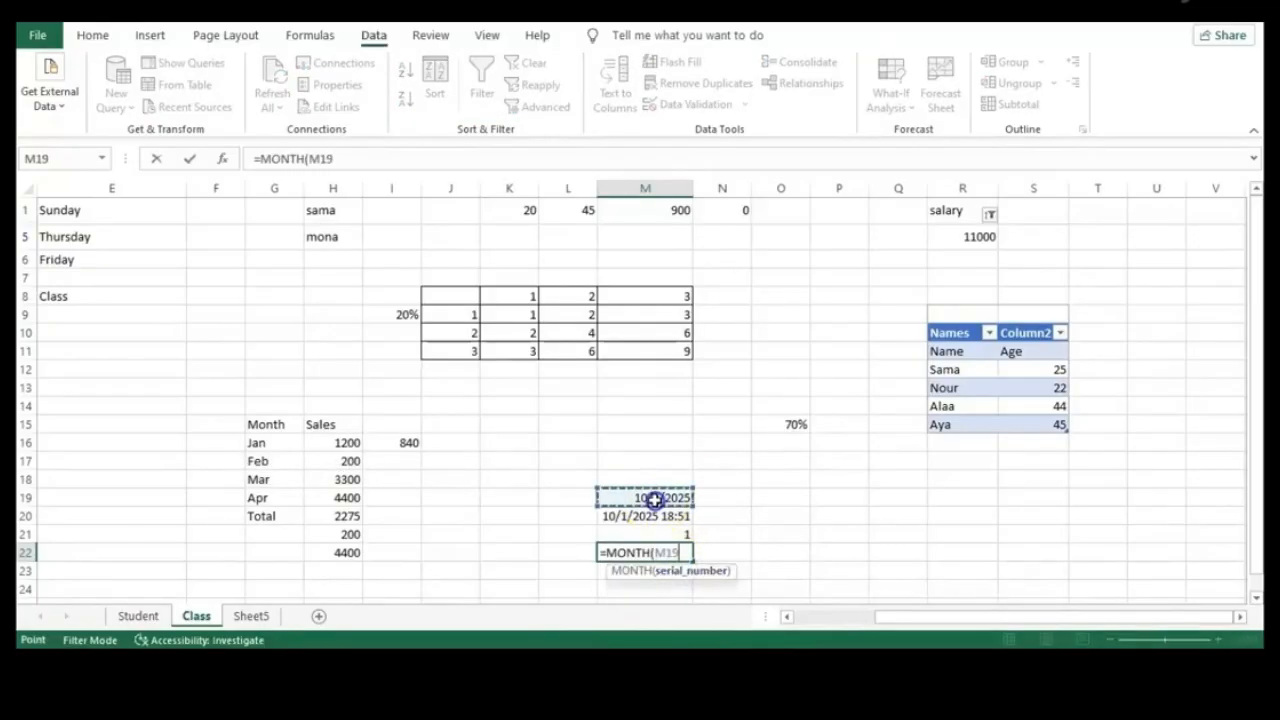
key(Return)
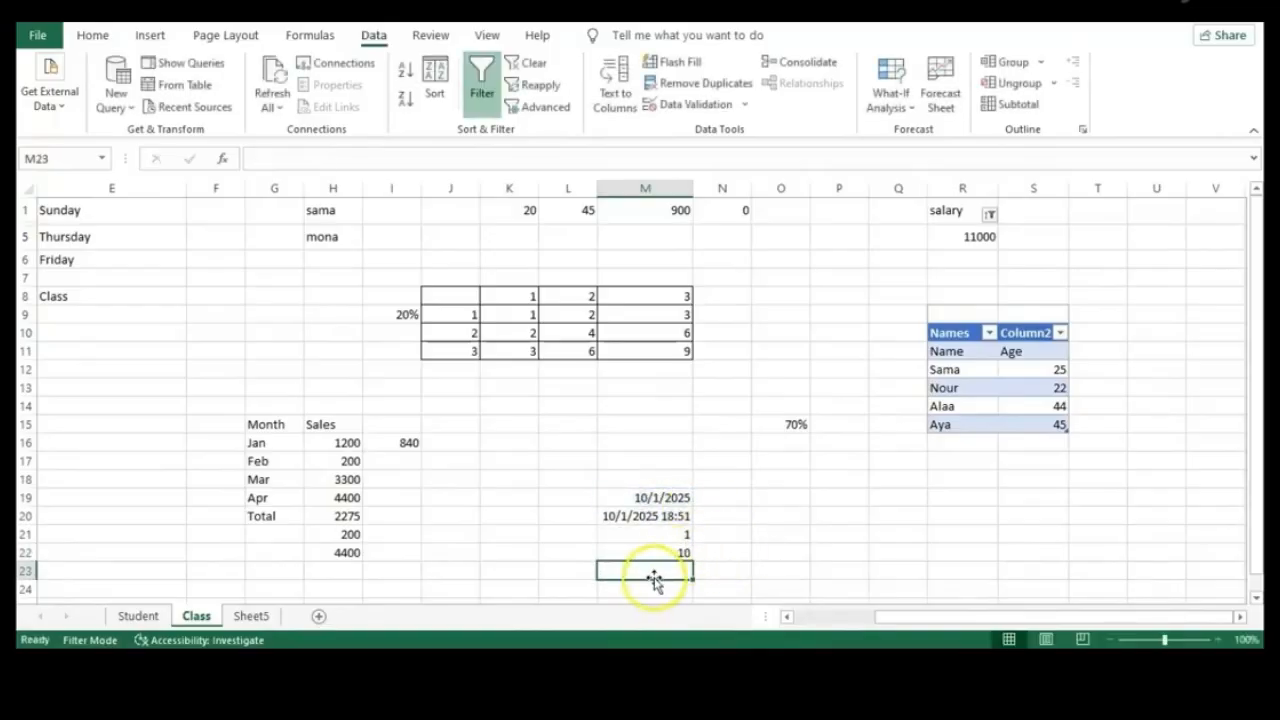
text(=Ye)
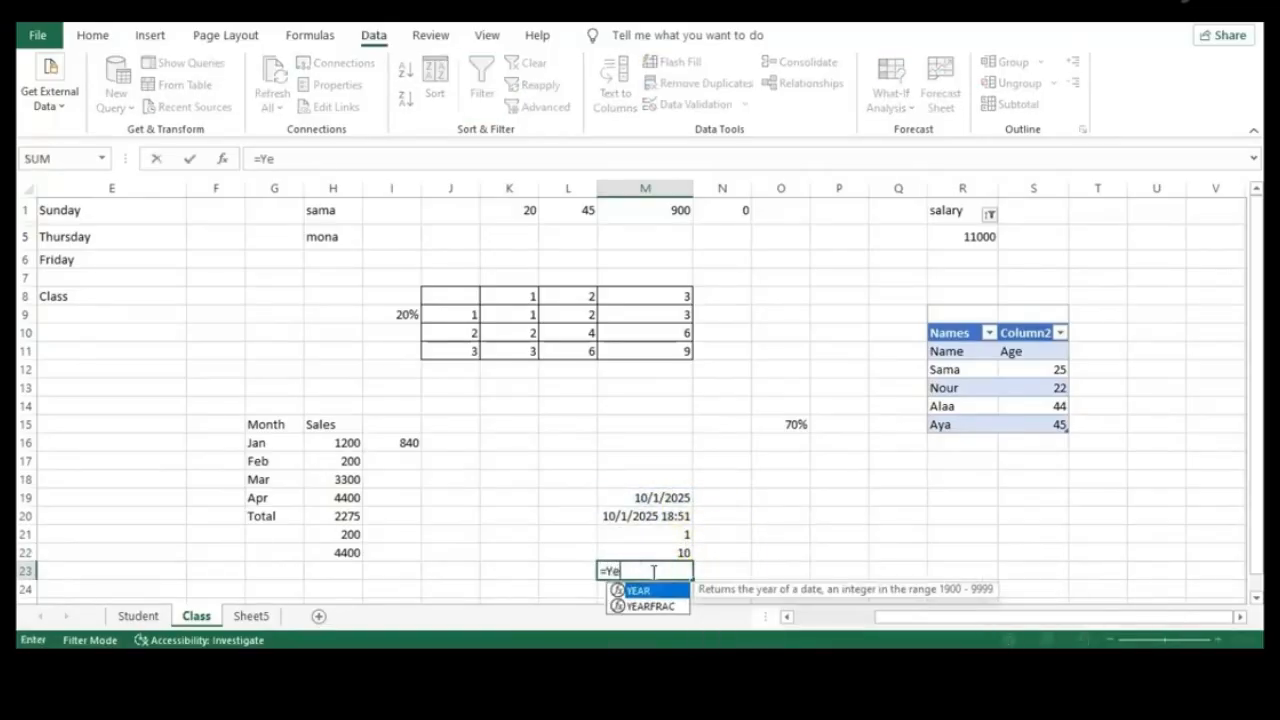
text(a)
double_click(638, 590)
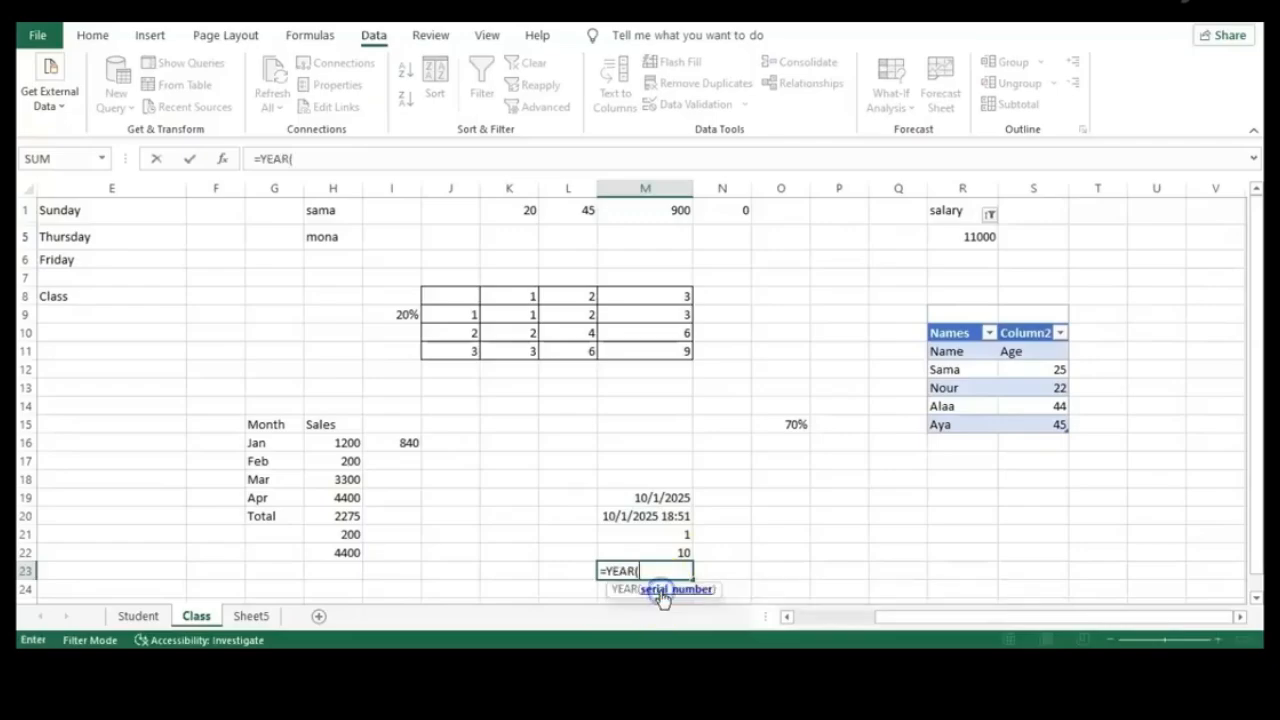
click(660, 505)
key(Return)
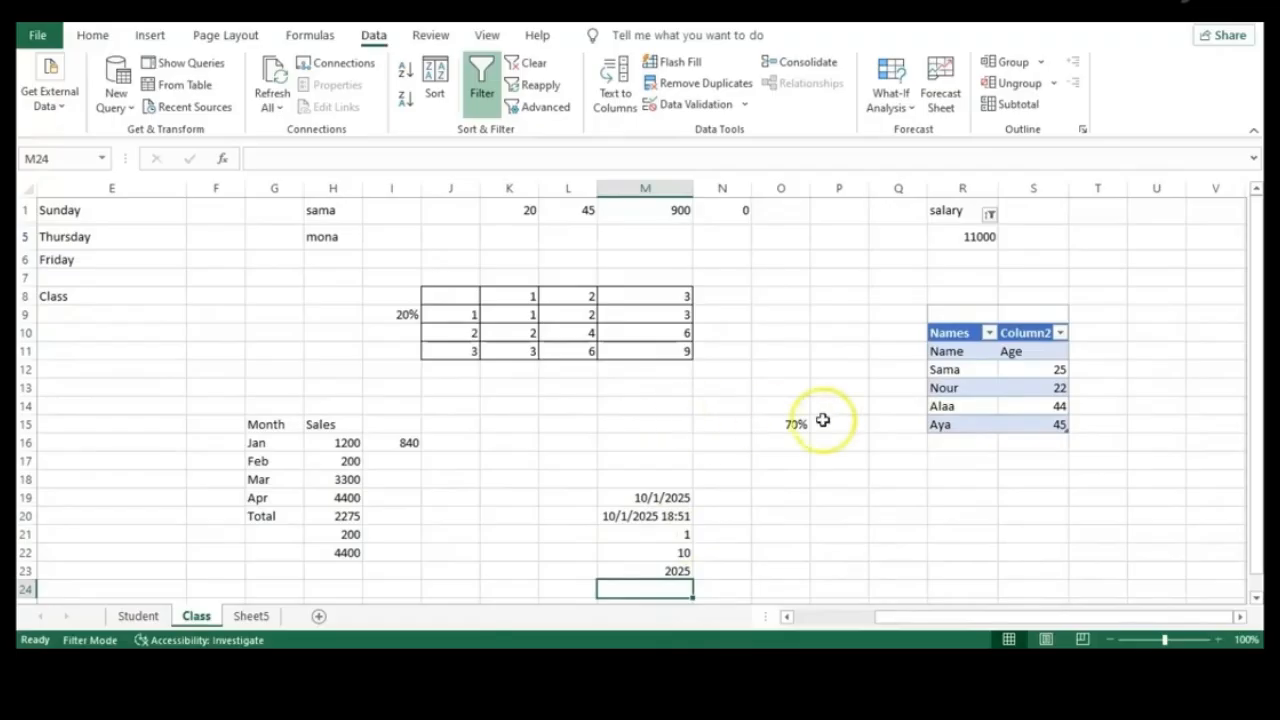
Enter a full name in O18 and widen column O to fit it
click(777, 479)
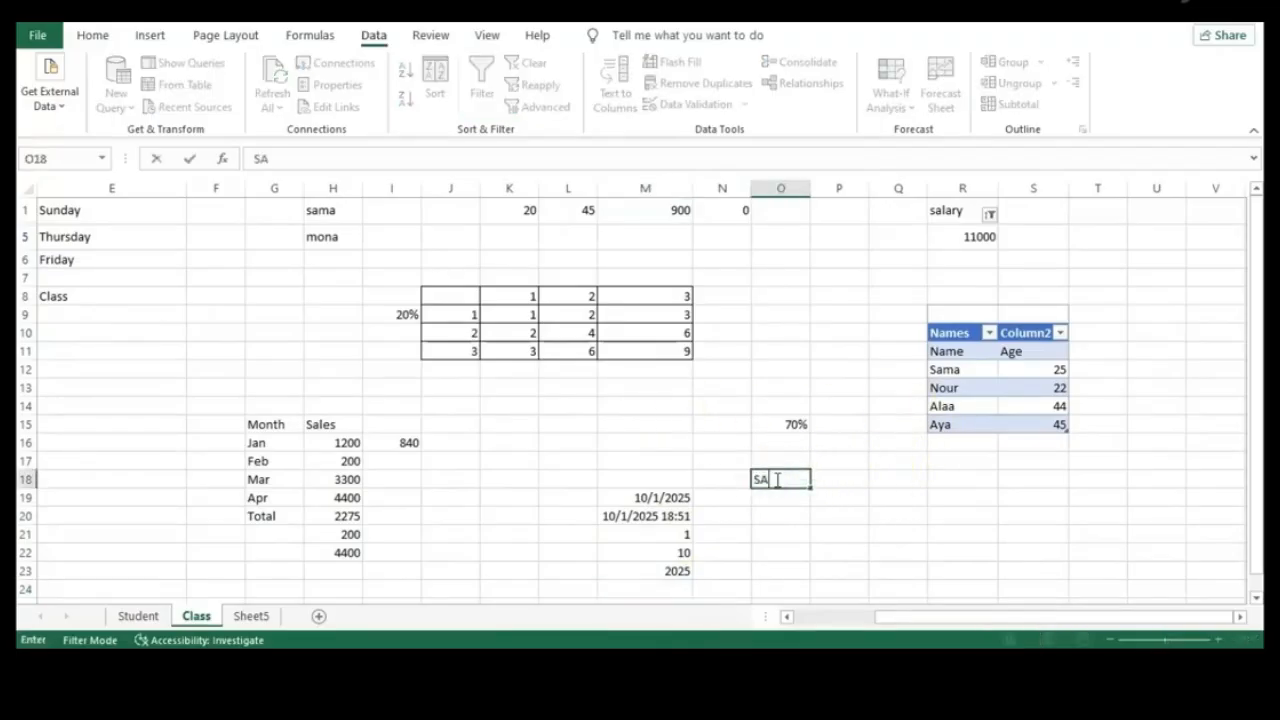
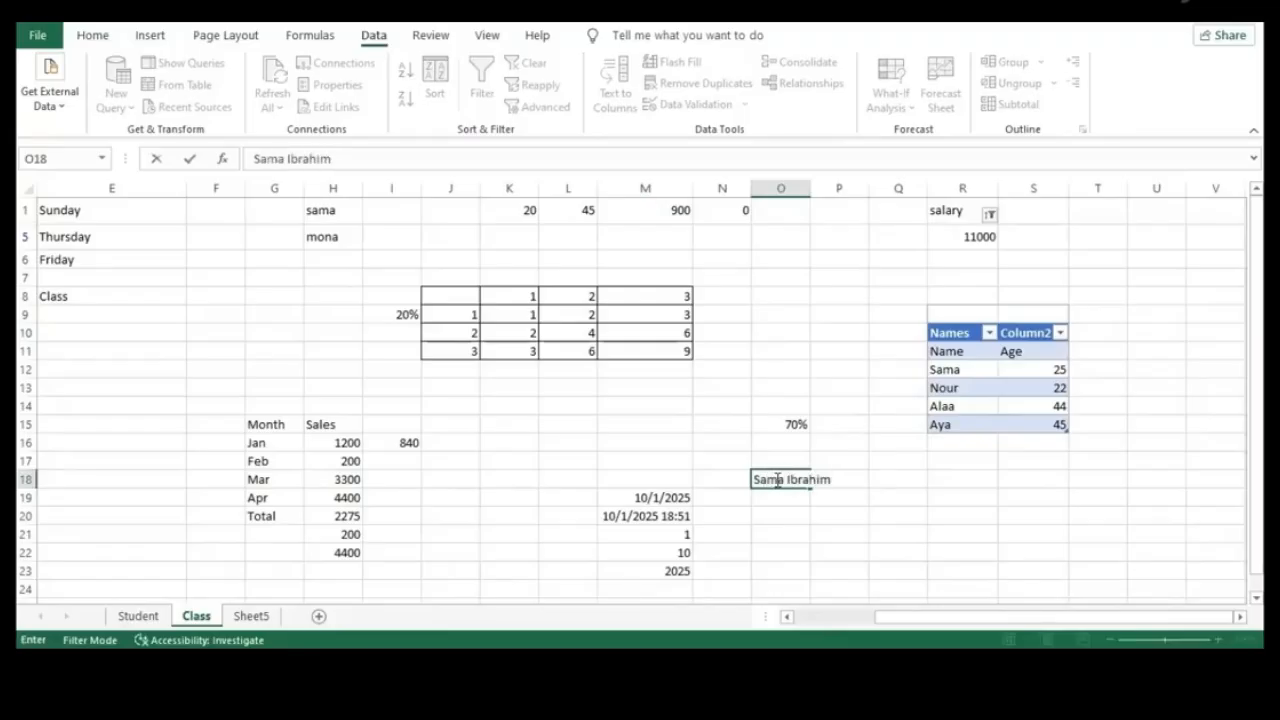
key(Return)
click(830, 479)
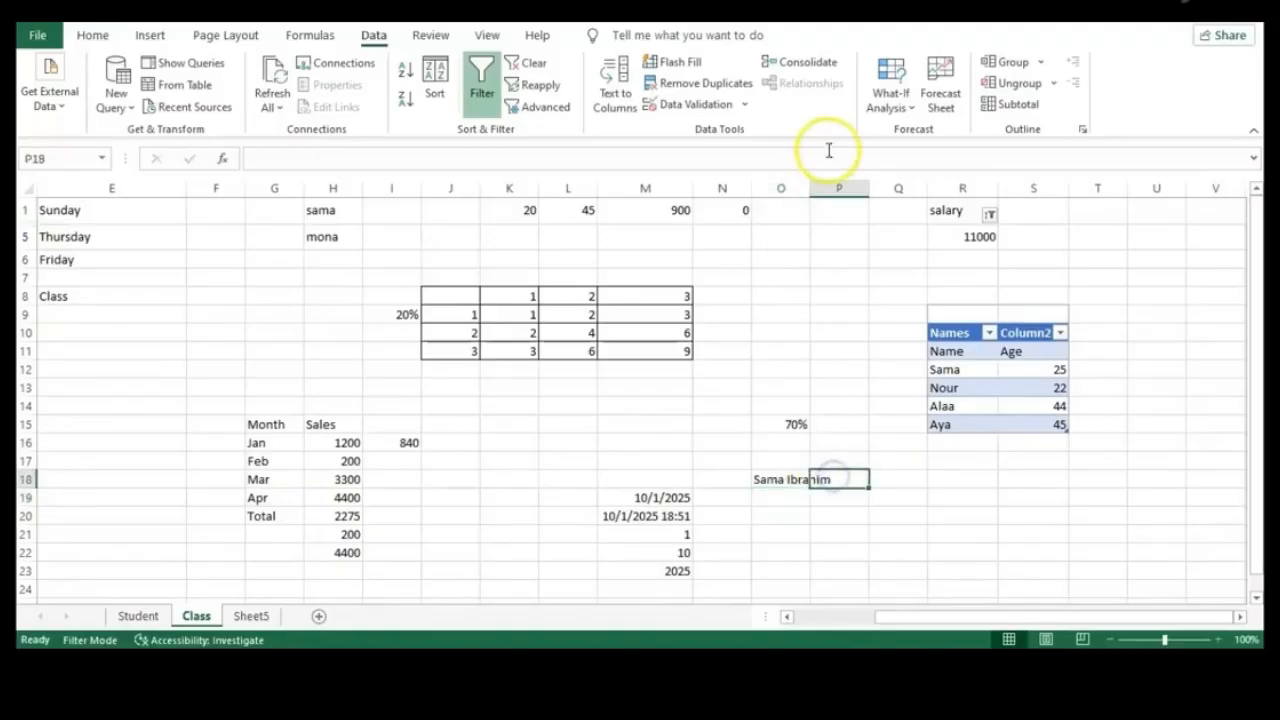
drag(810, 188, 880, 189)
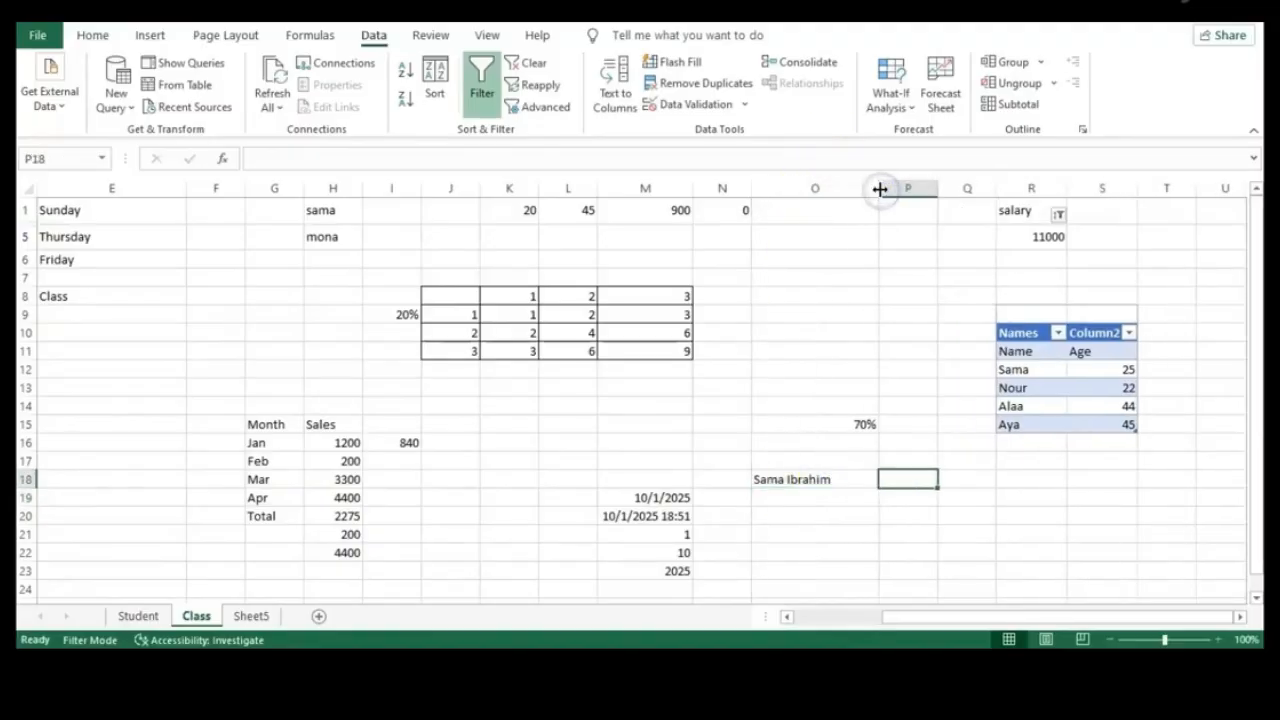
Enter =LEFT(O18,4) in P18 to extract the first name's four letters
click(907, 481)
text(=LEFT)
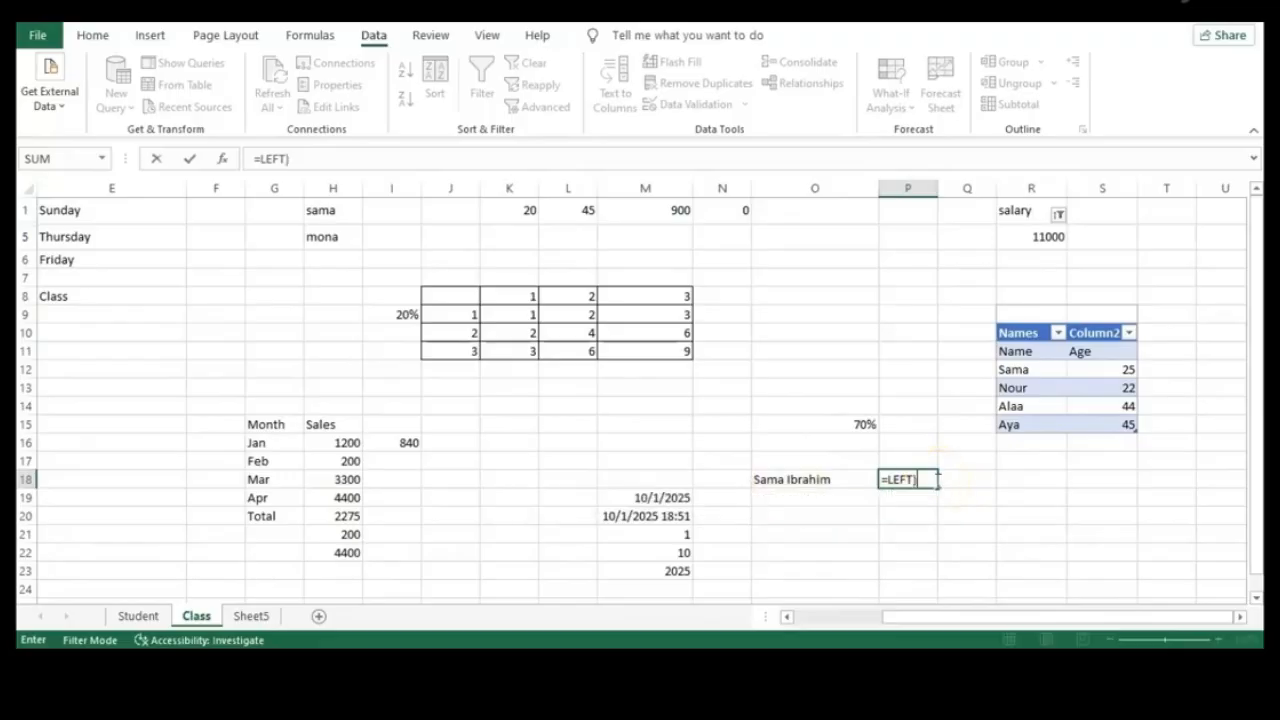
text(()
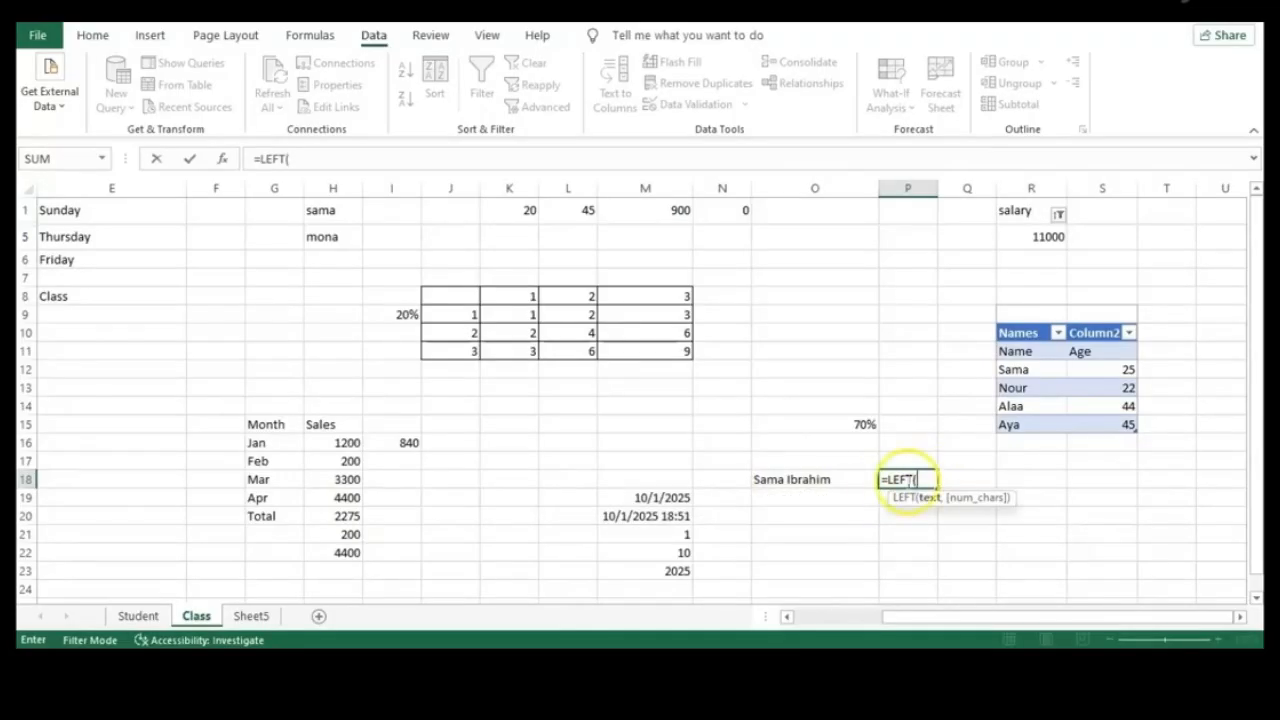
click(843, 483)
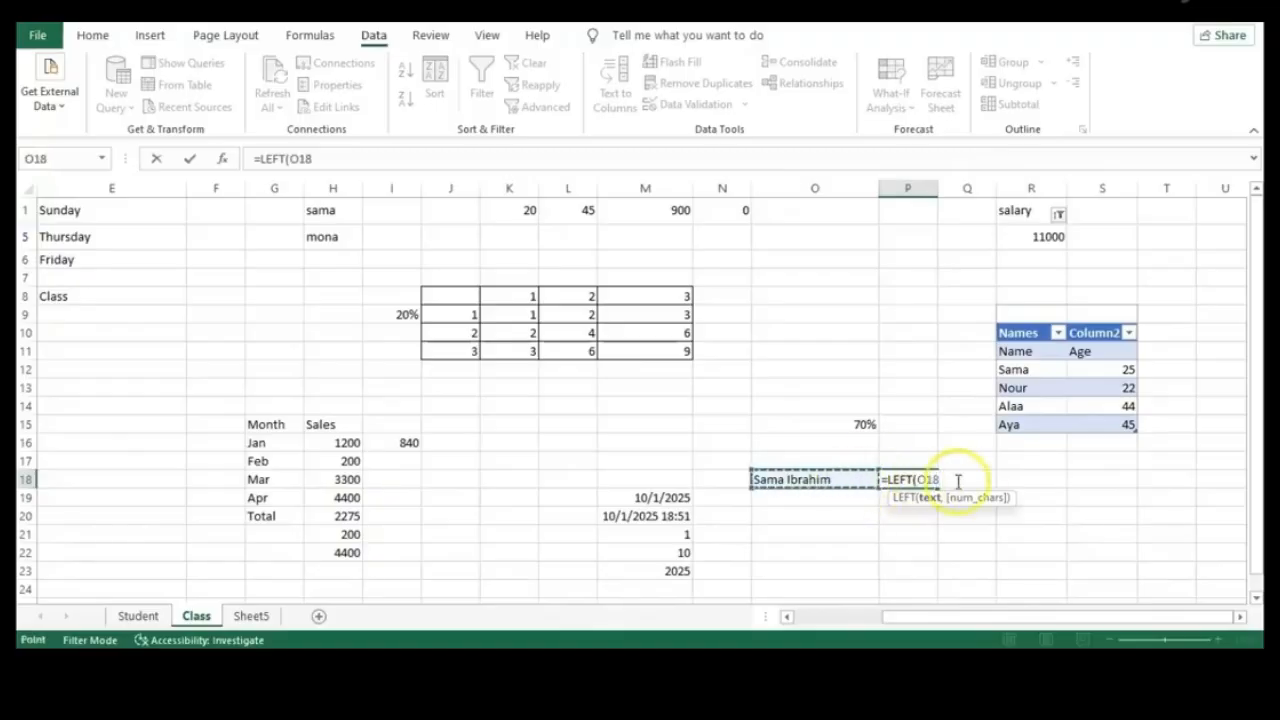
text(,4)
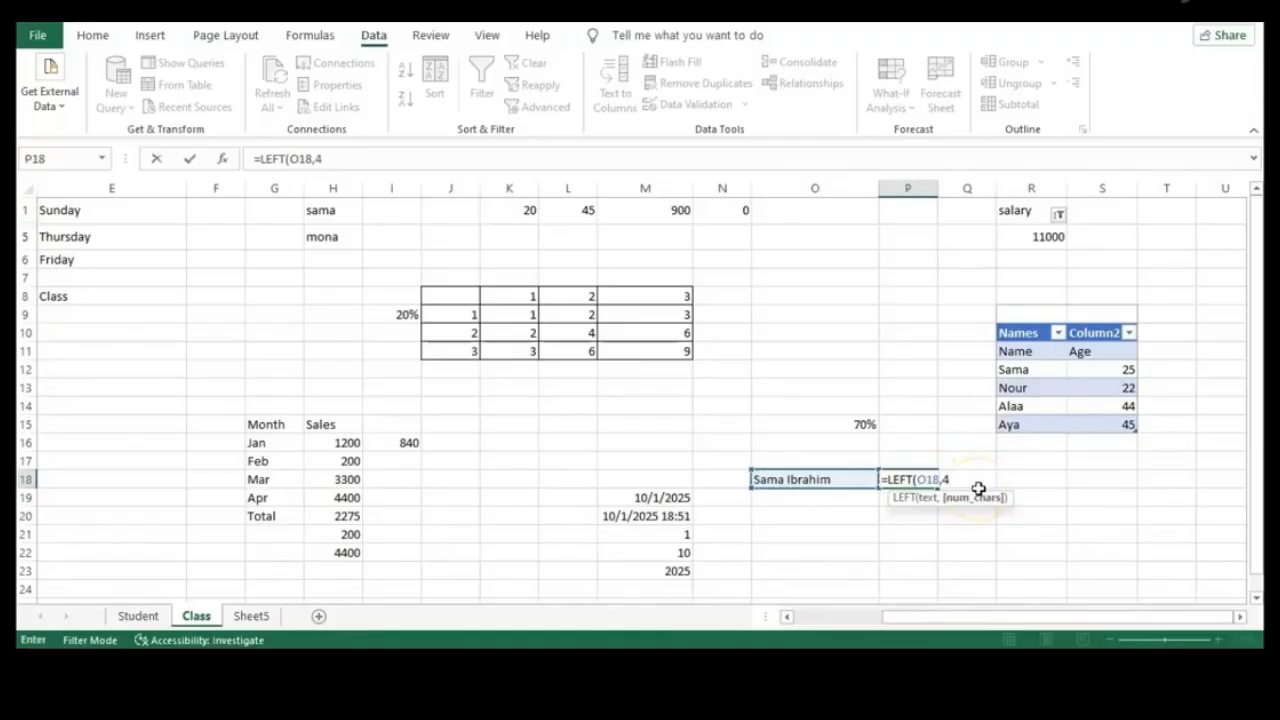
key(Return)
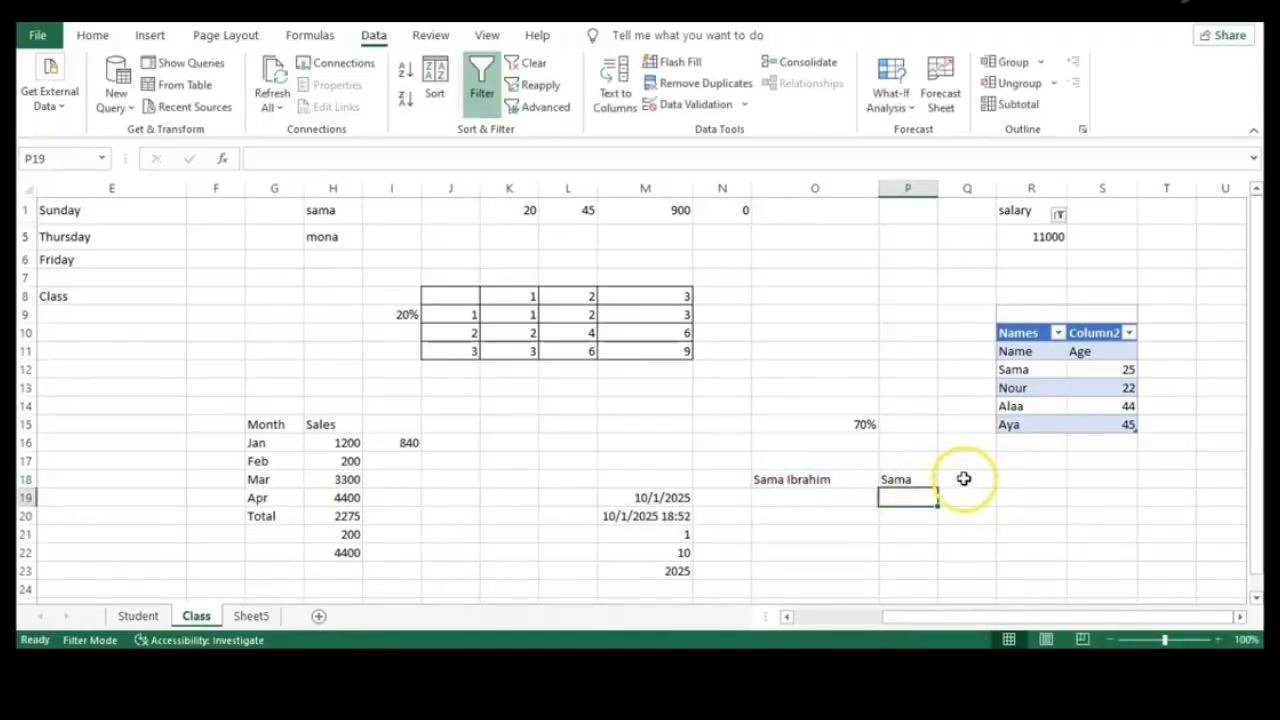
click(964, 480)
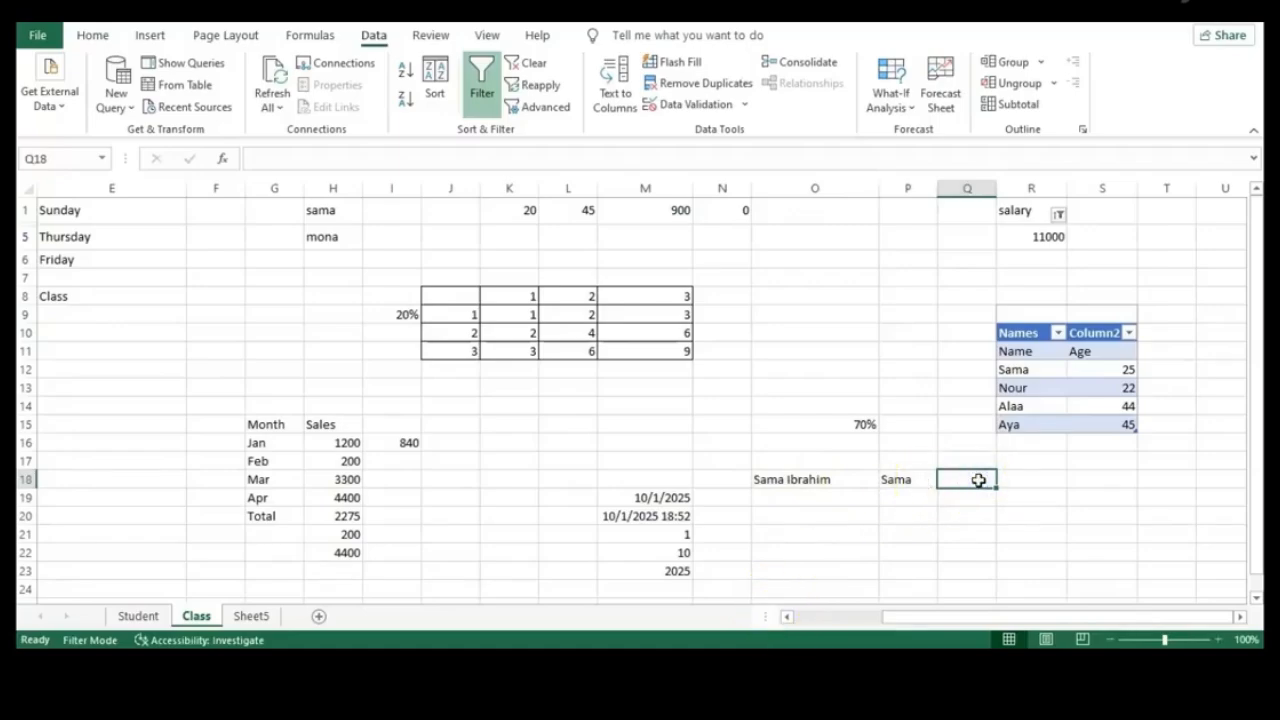
Enter =MID(O18,5,8) in Q18
text(=MID)
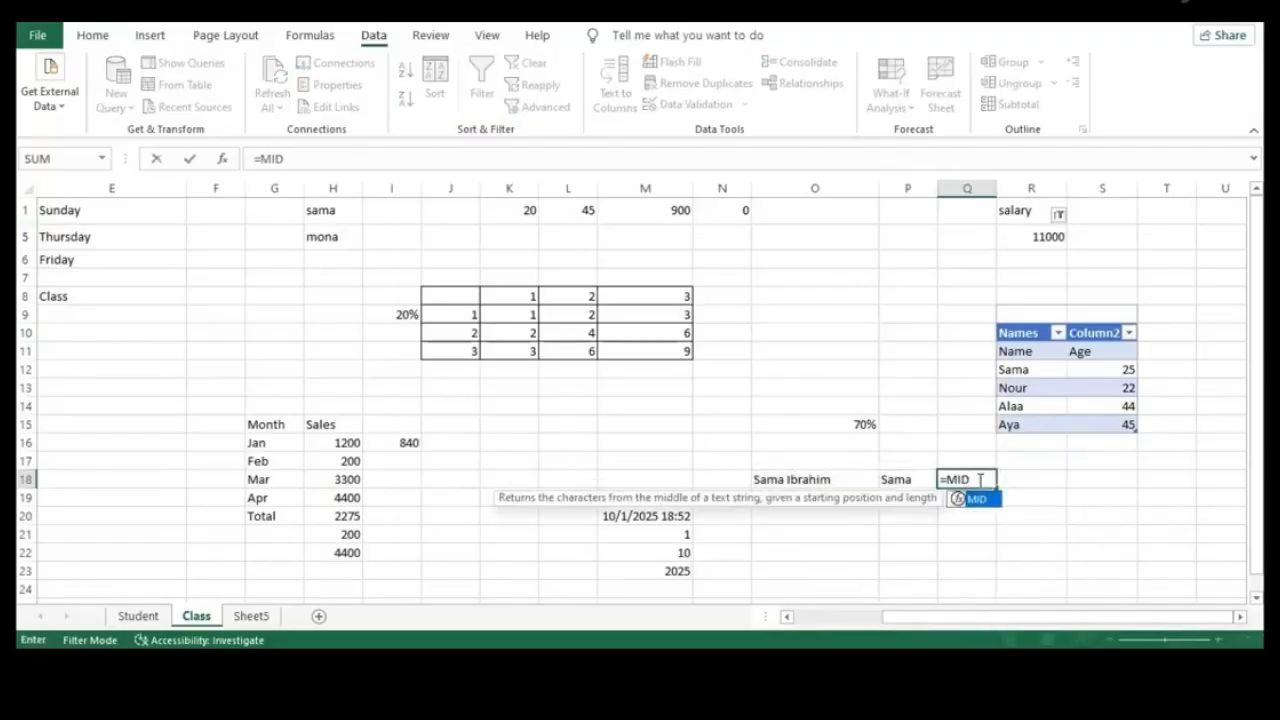
text(()
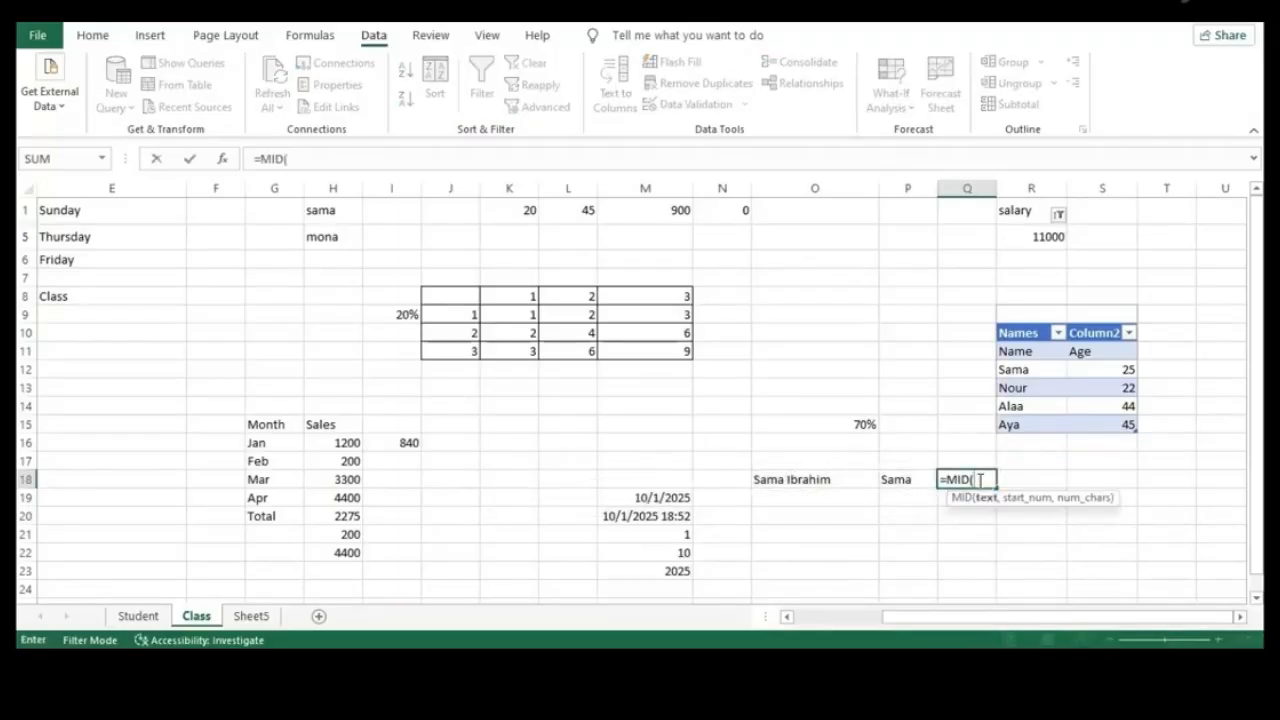
click(812, 480)
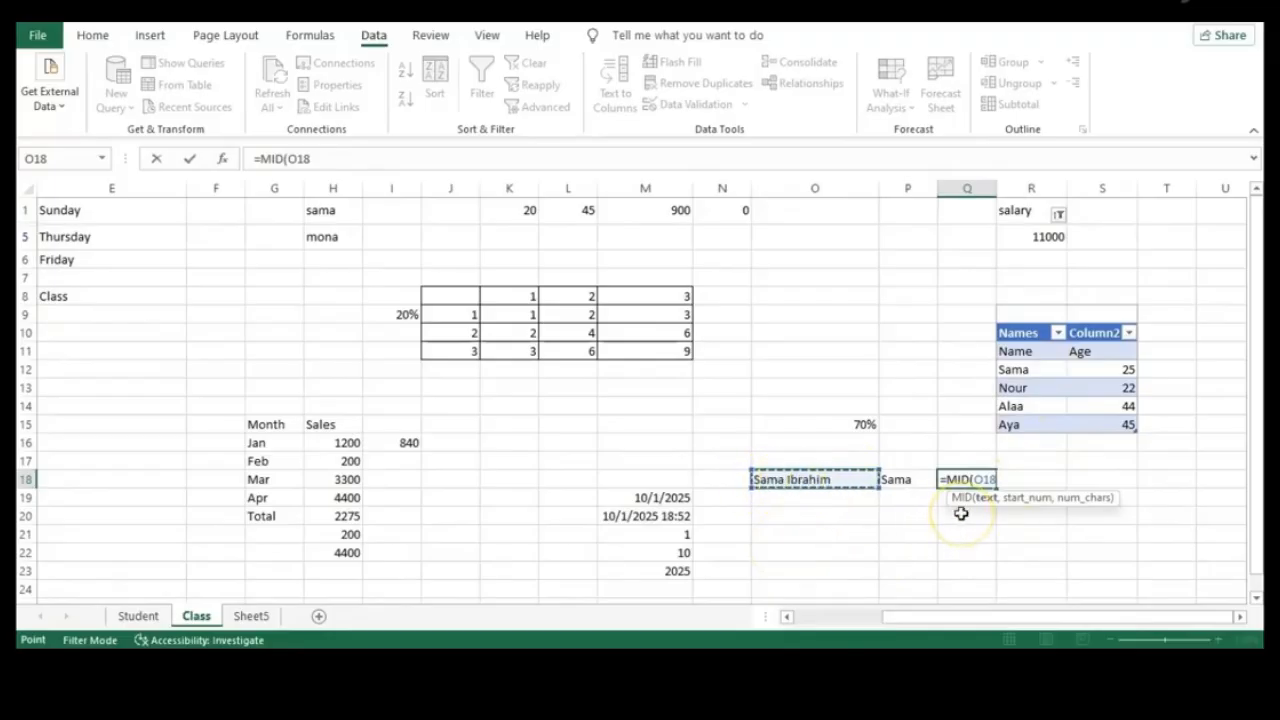
text(,5)
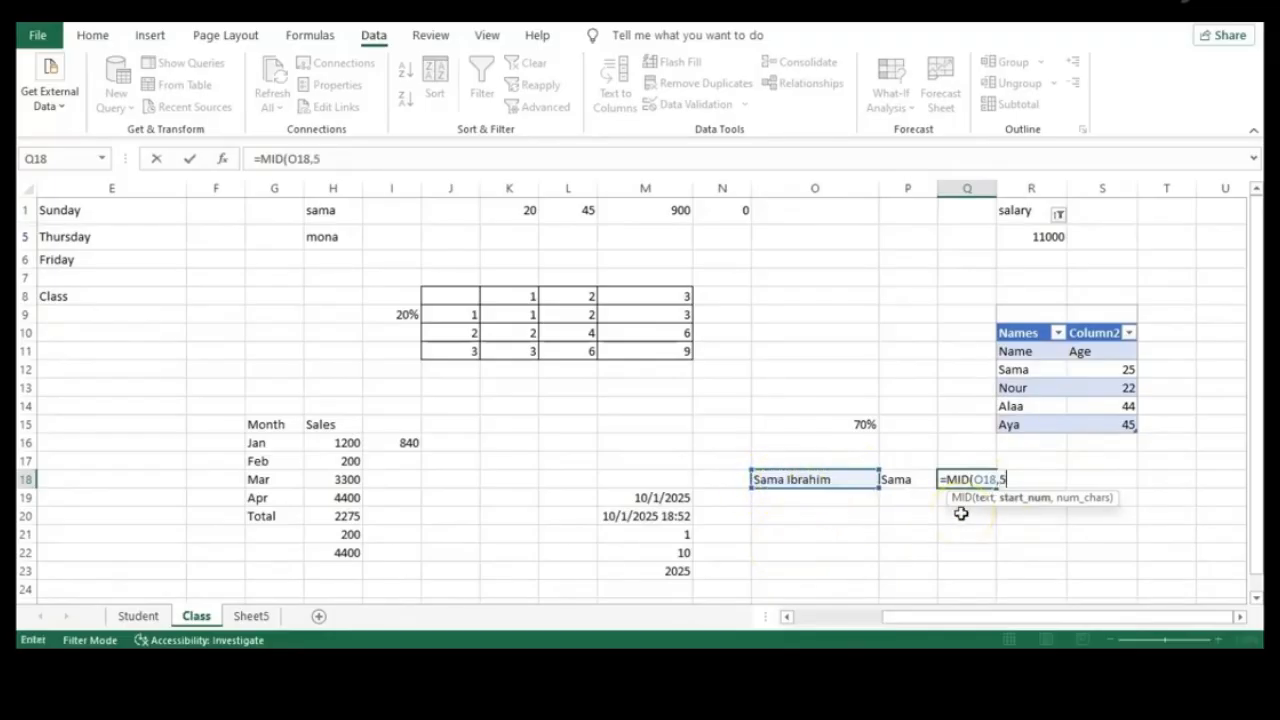
text(,)
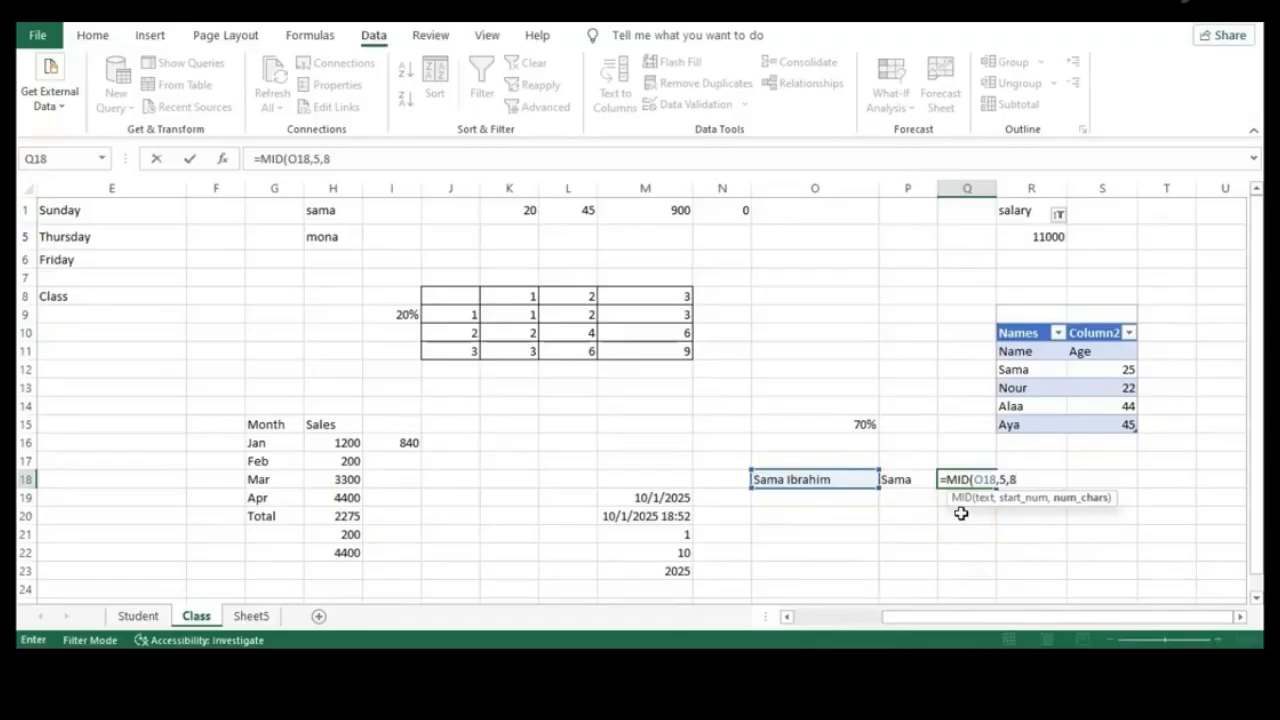
text(8)
key(Return)
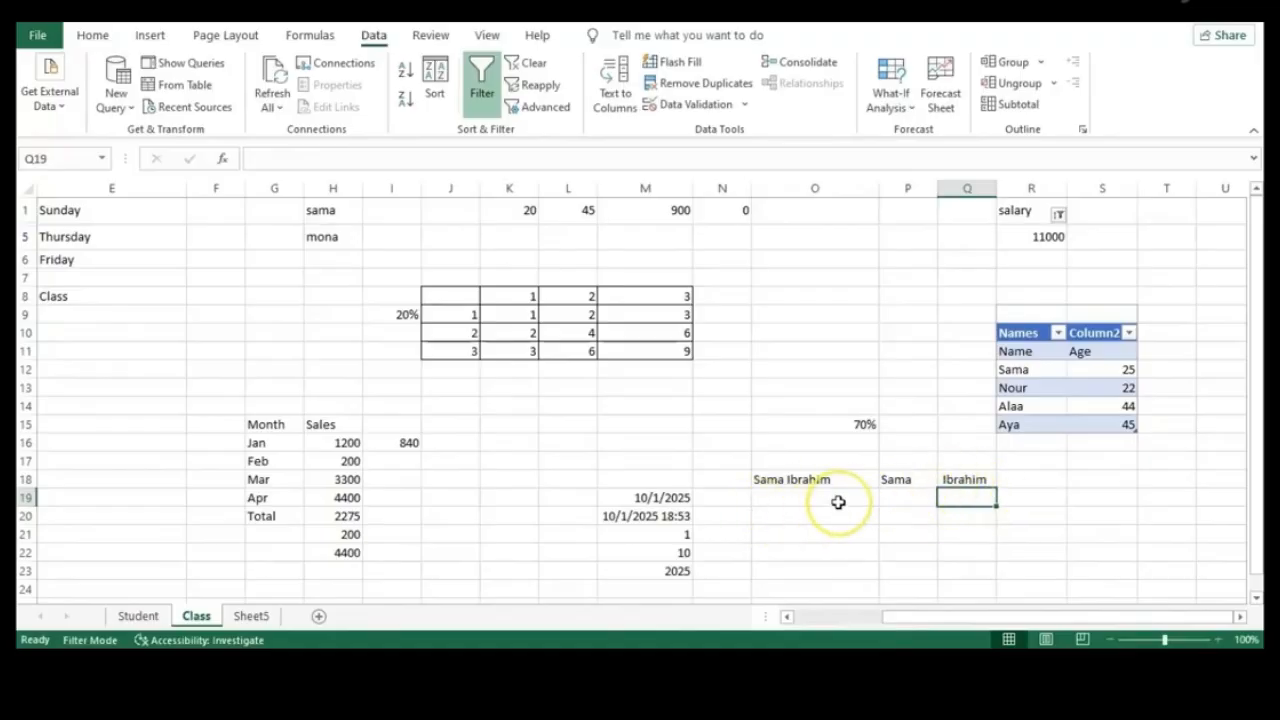
Change the Q18 formula's character count from 8 to 5, giving =MID(O18,5,5)
double_click(967, 477)
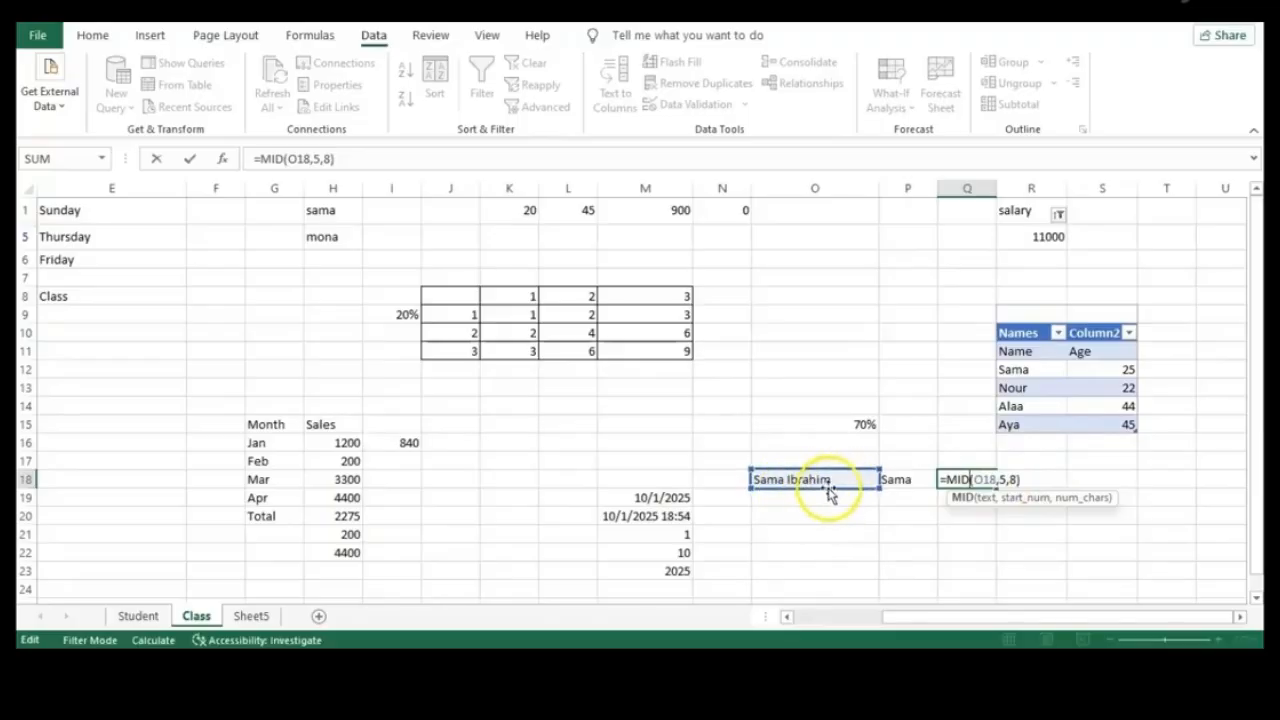
click(1017, 480)
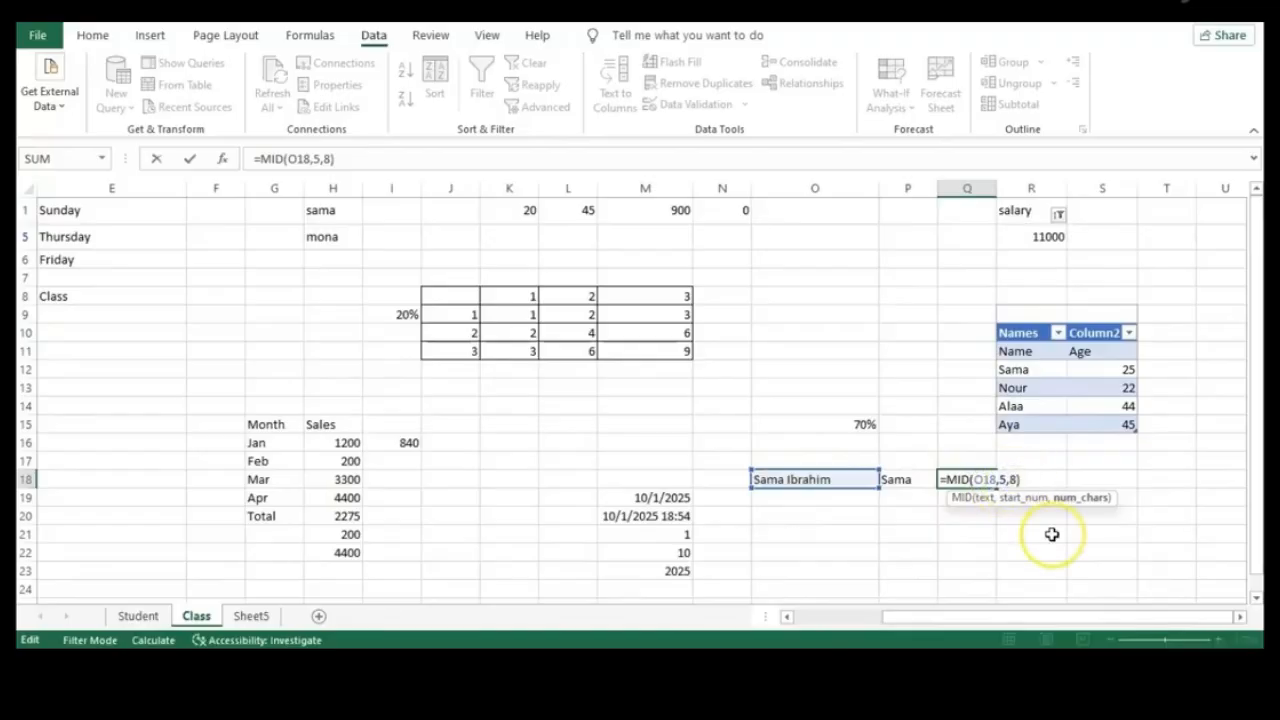
key(BackSpace)
text(5)
key(Return)
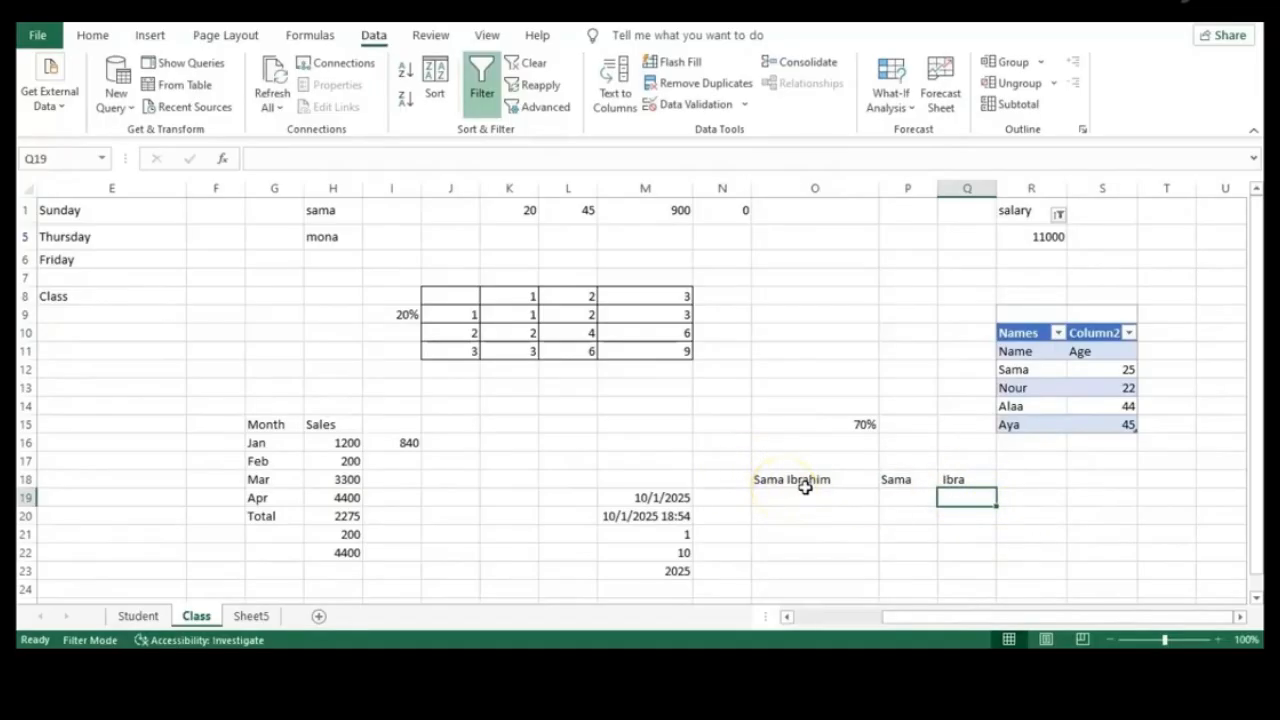
click(960, 481)
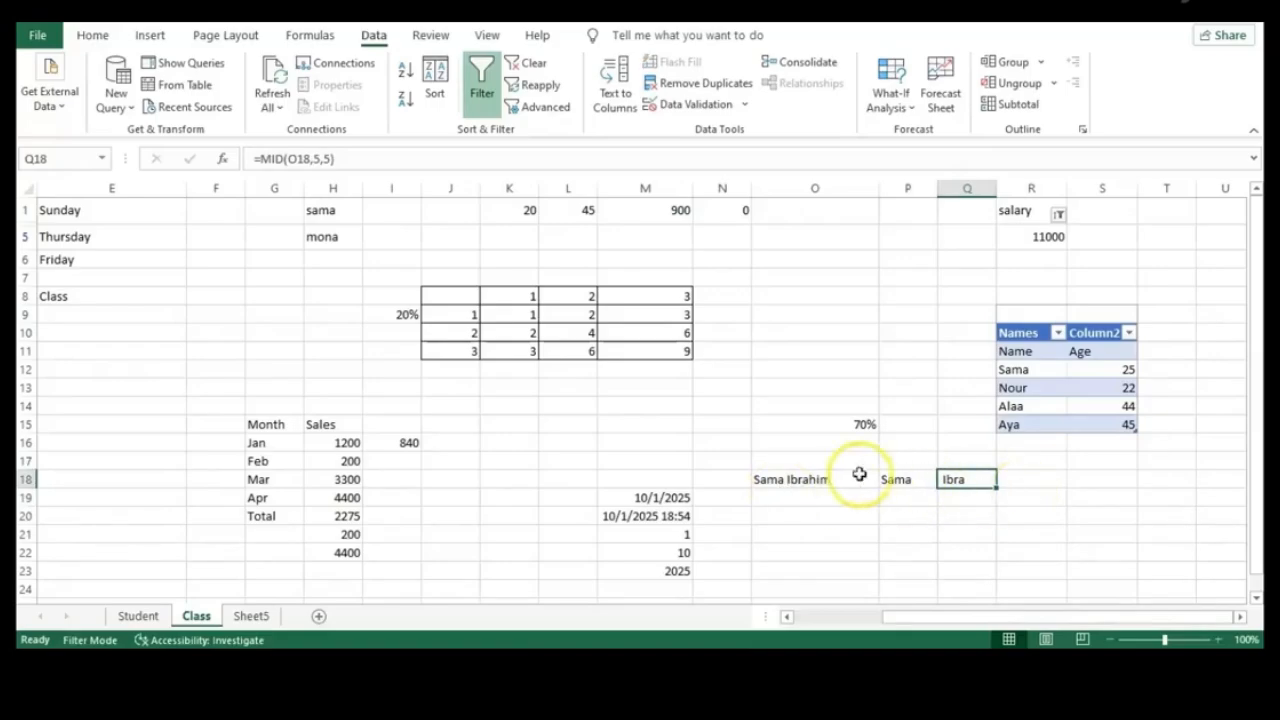
click(1020, 494)
Enter =RIGHT(O18,2) in R18 to return the name's last two letters
click(1019, 475)
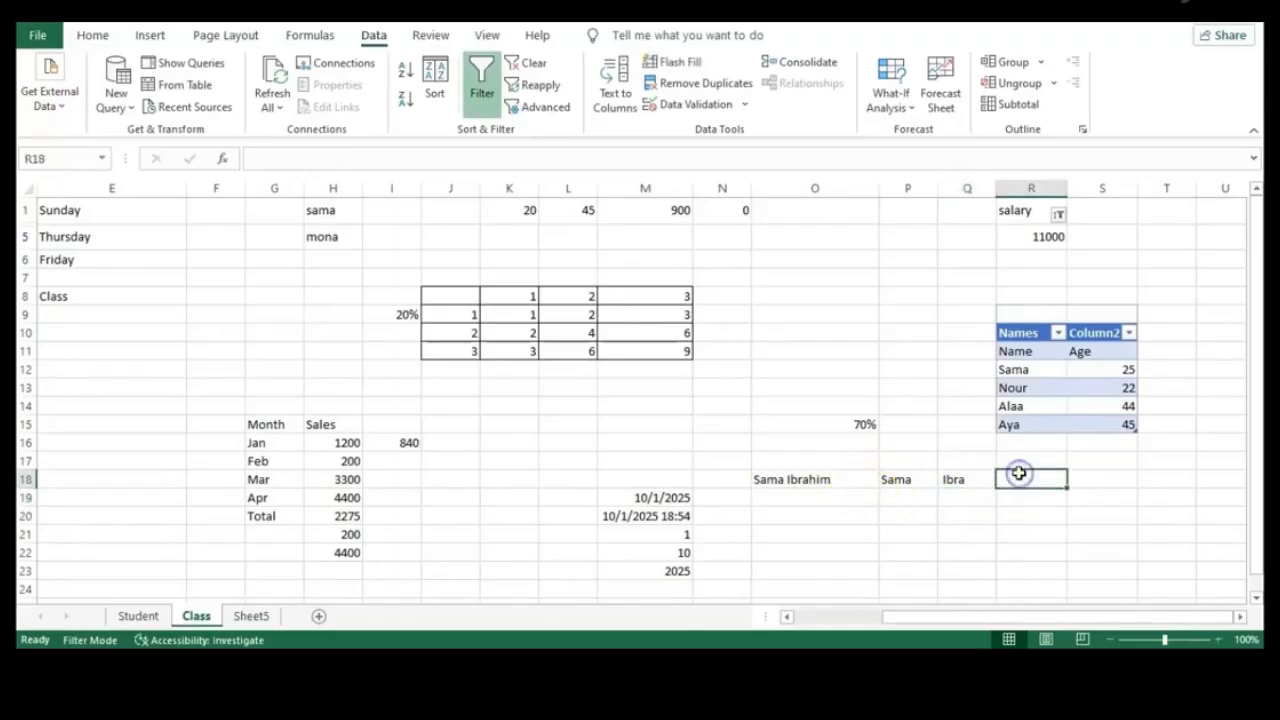
text(=)
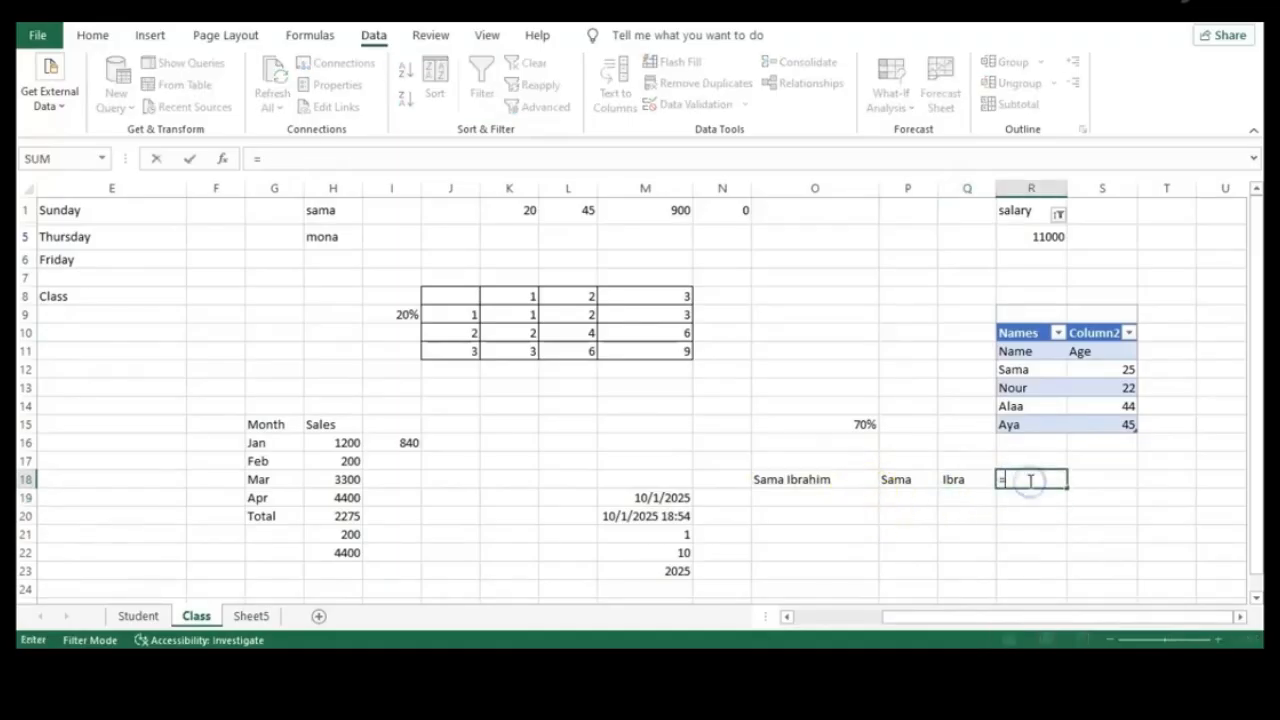
text(ٌ÷لأألإ)
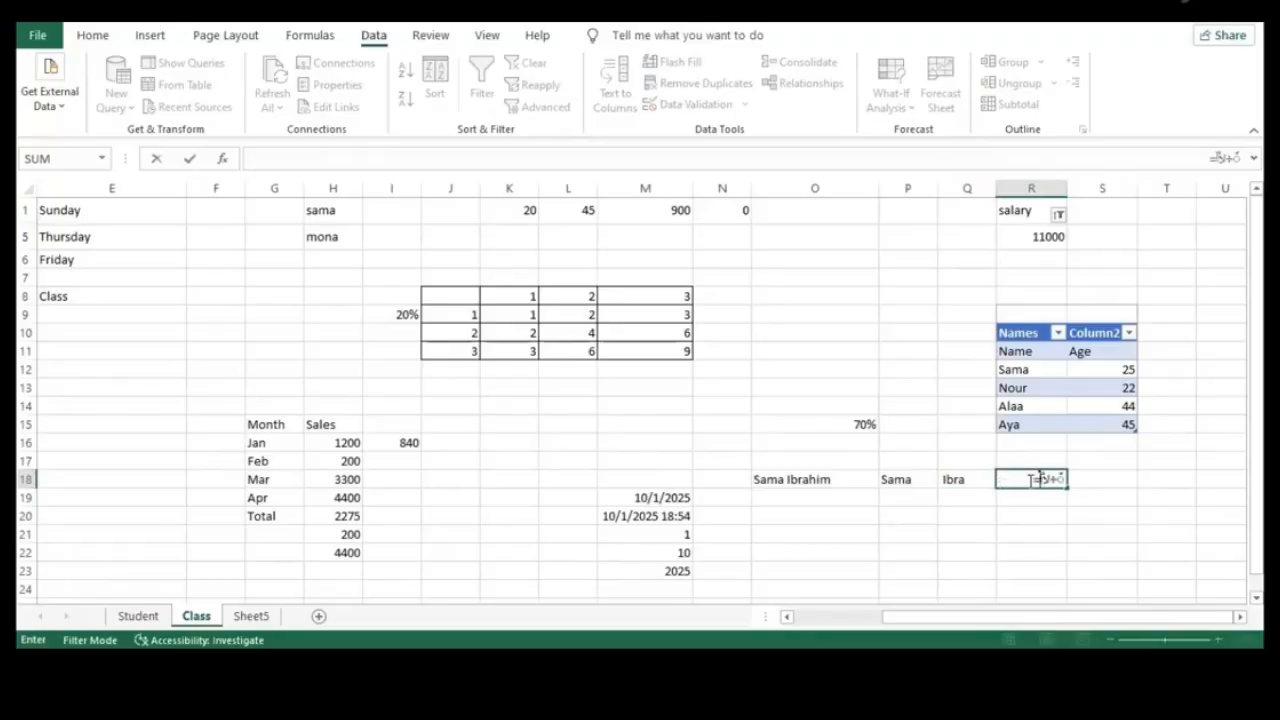
key(BackSpace)
key(BackSpace)
key(BackSpace)
key(BackSpace)
key(BackSpace)
key(BackSpace)
text(RI)
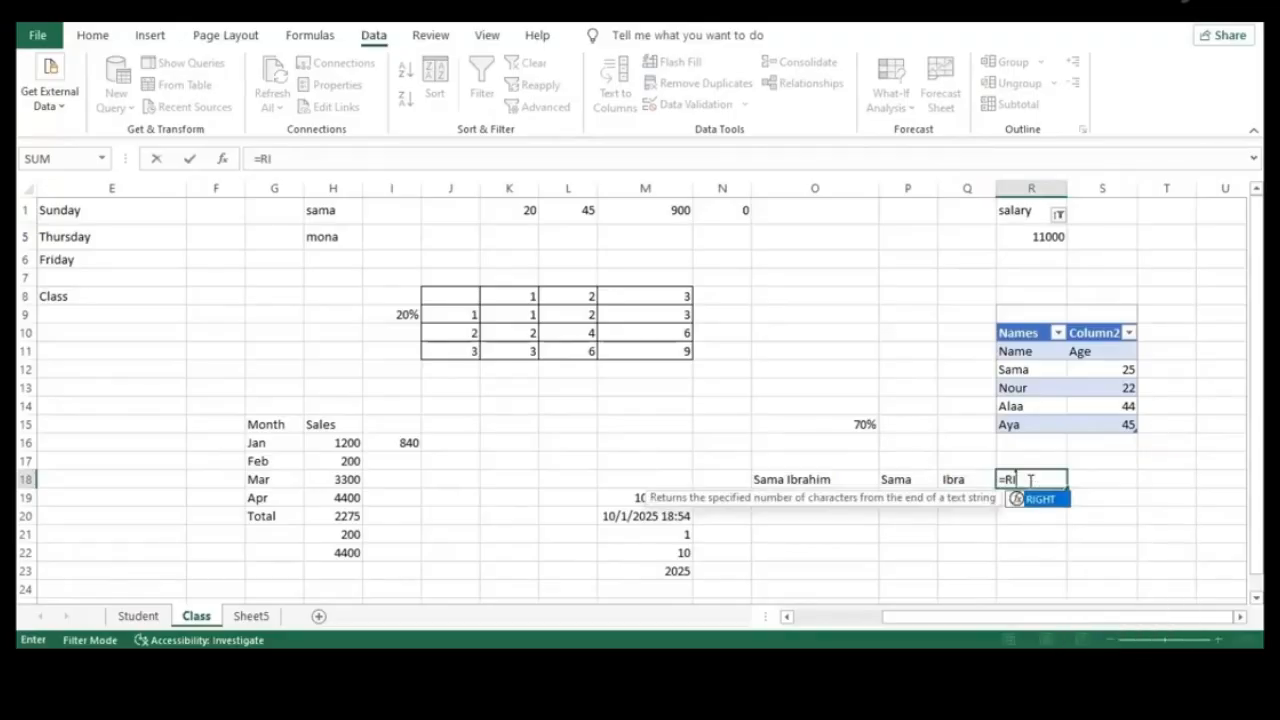
text(GHT()
click(832, 487)
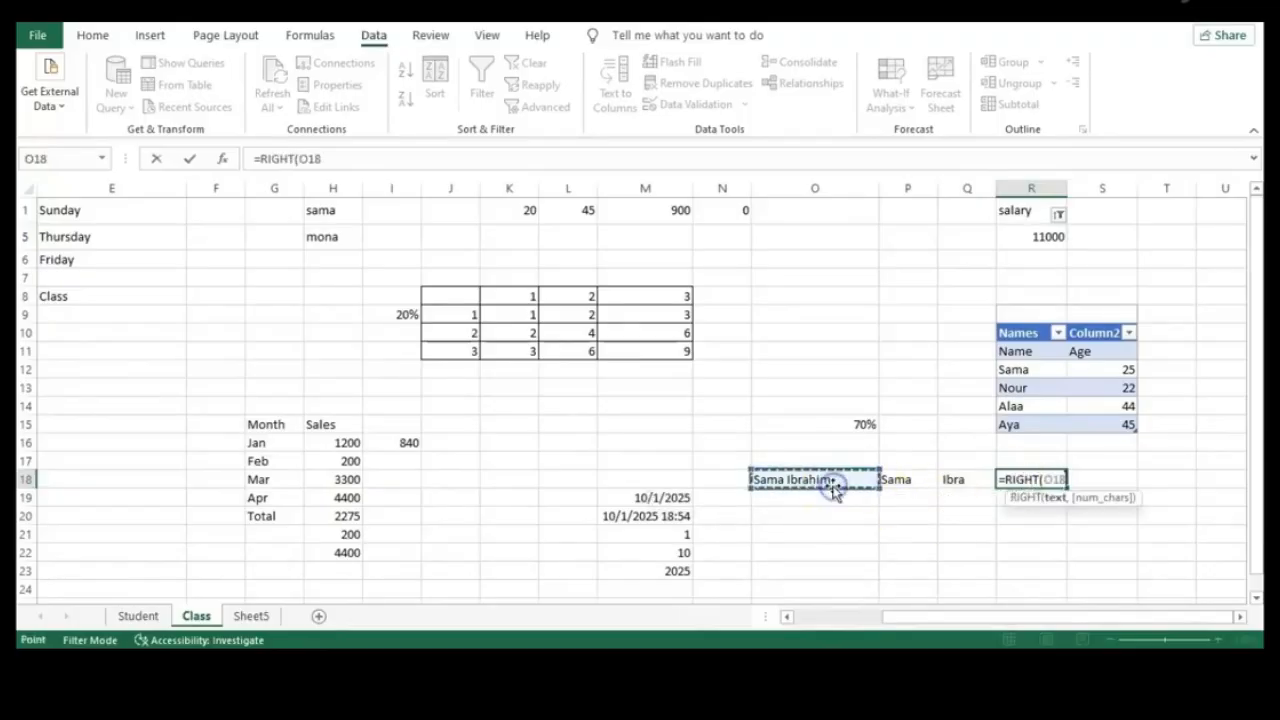
text(,)
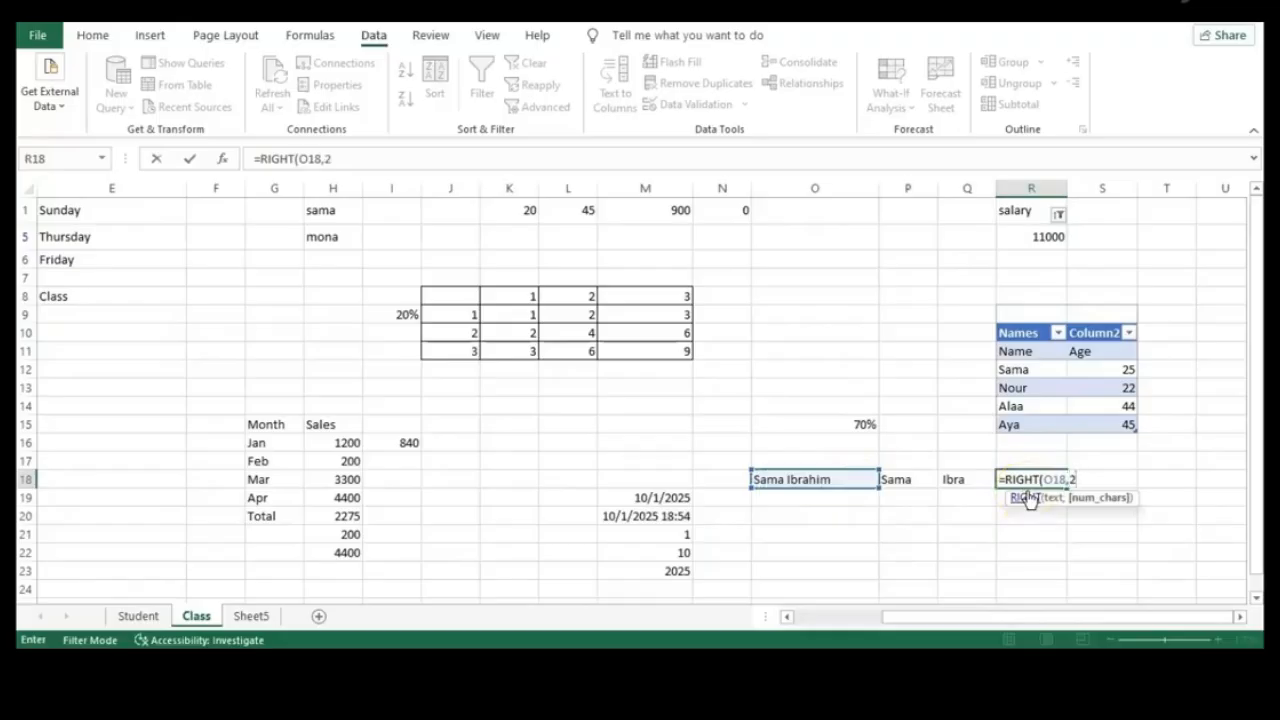
text(2)
key(Return)
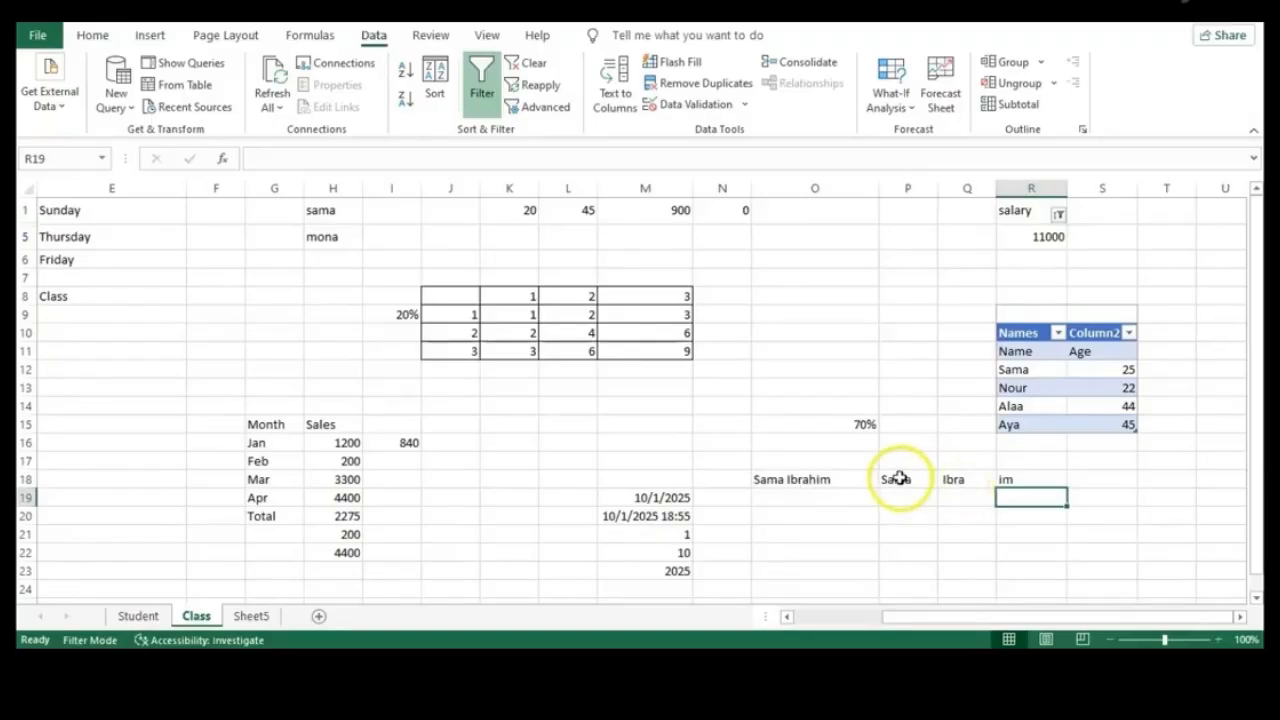
click(1098, 480)
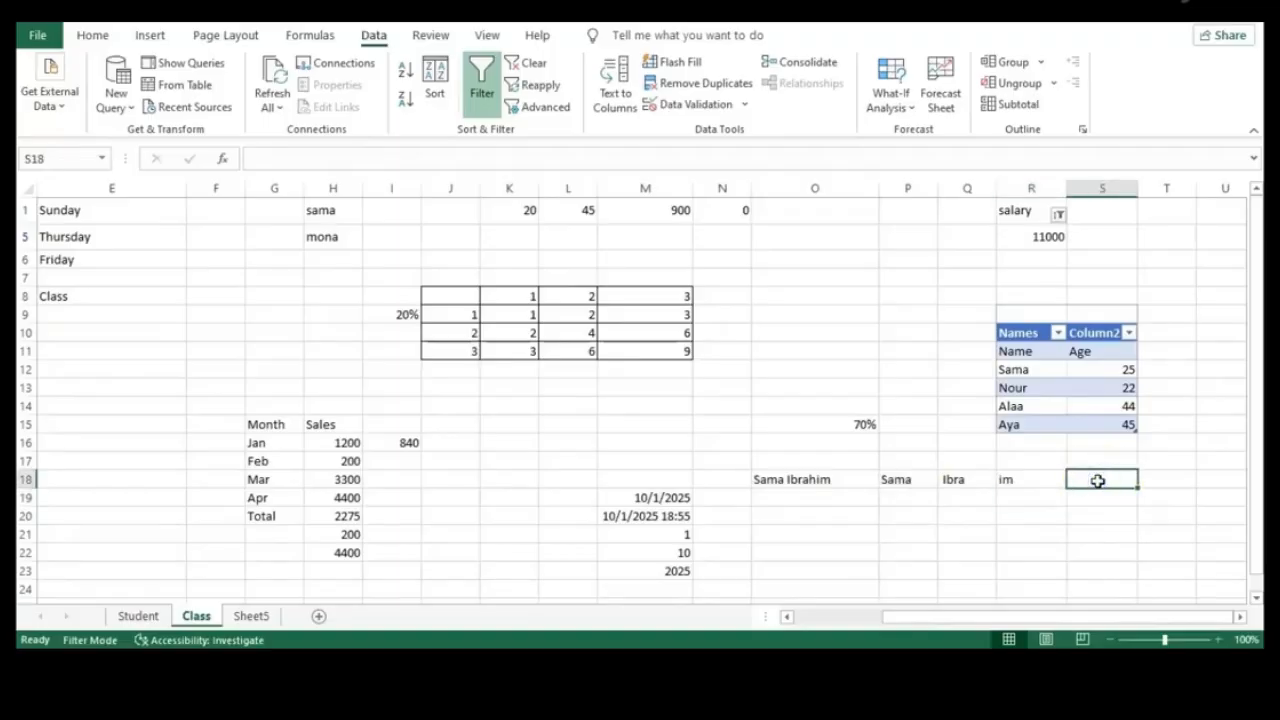
Build an S18 formula joining P18 with the text " Is programmer"
text(=)
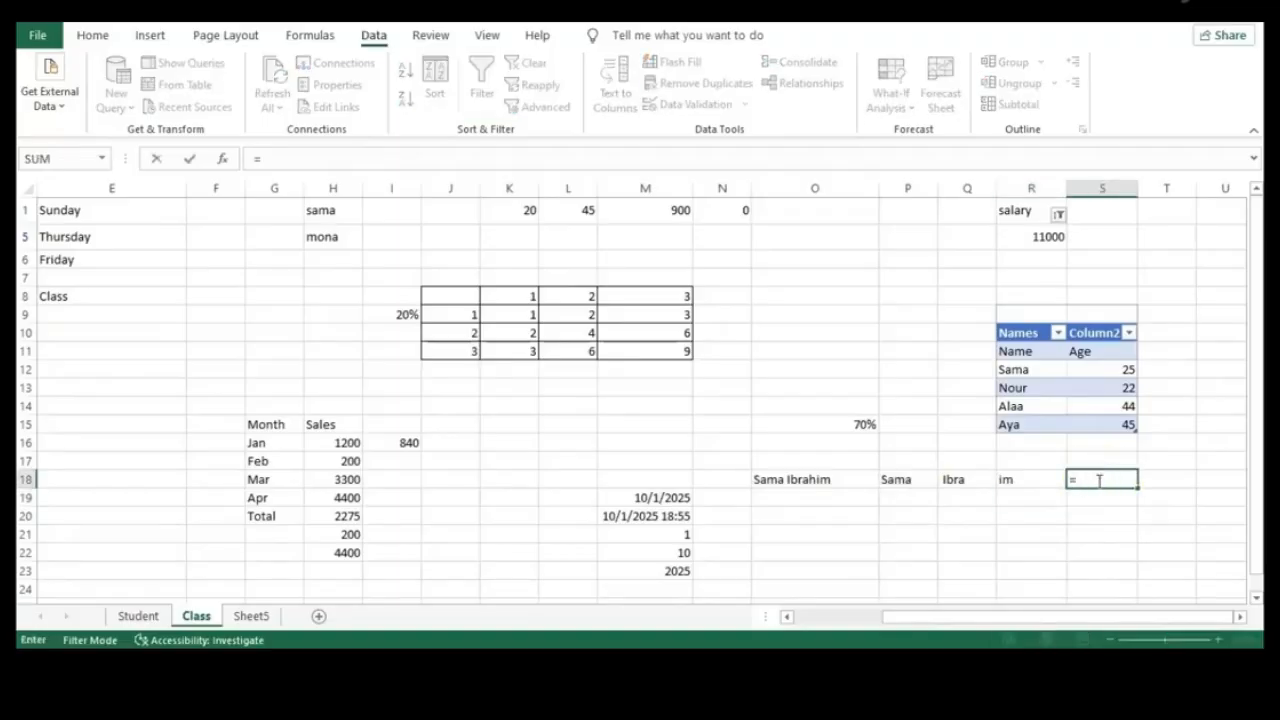
click(896, 480)
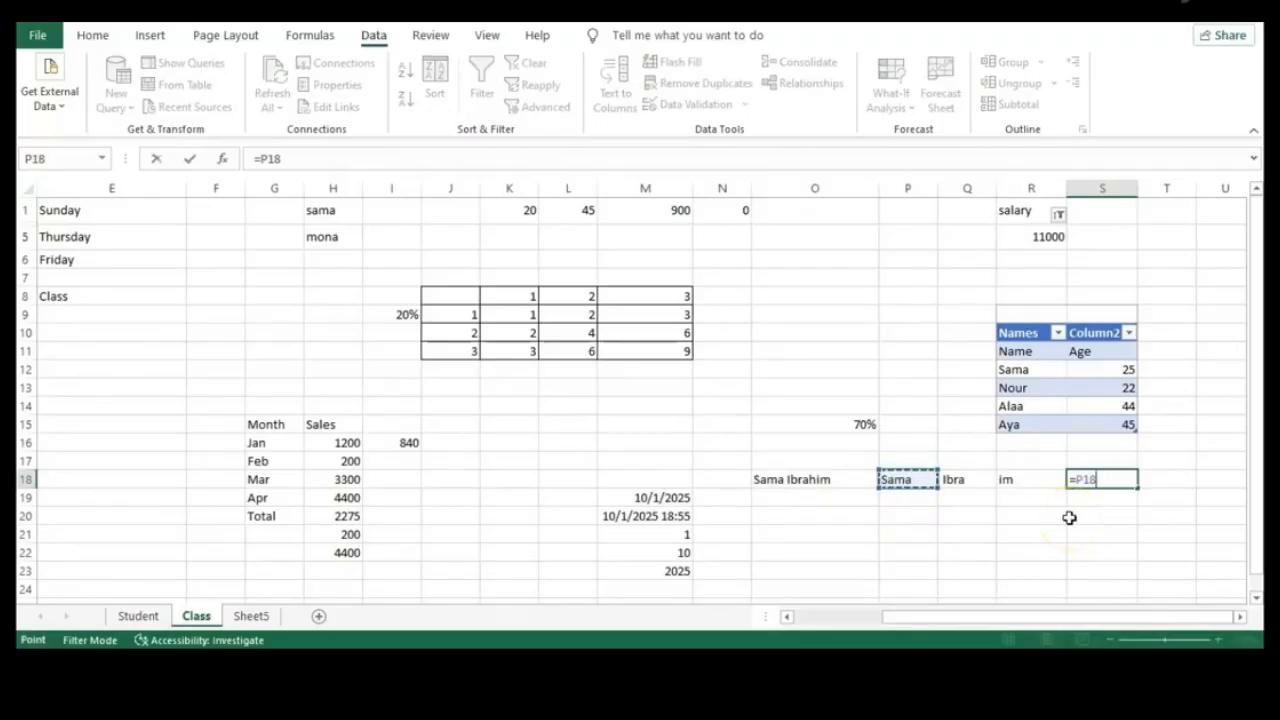
text(&)
key(Left)
double_click(1101, 481)
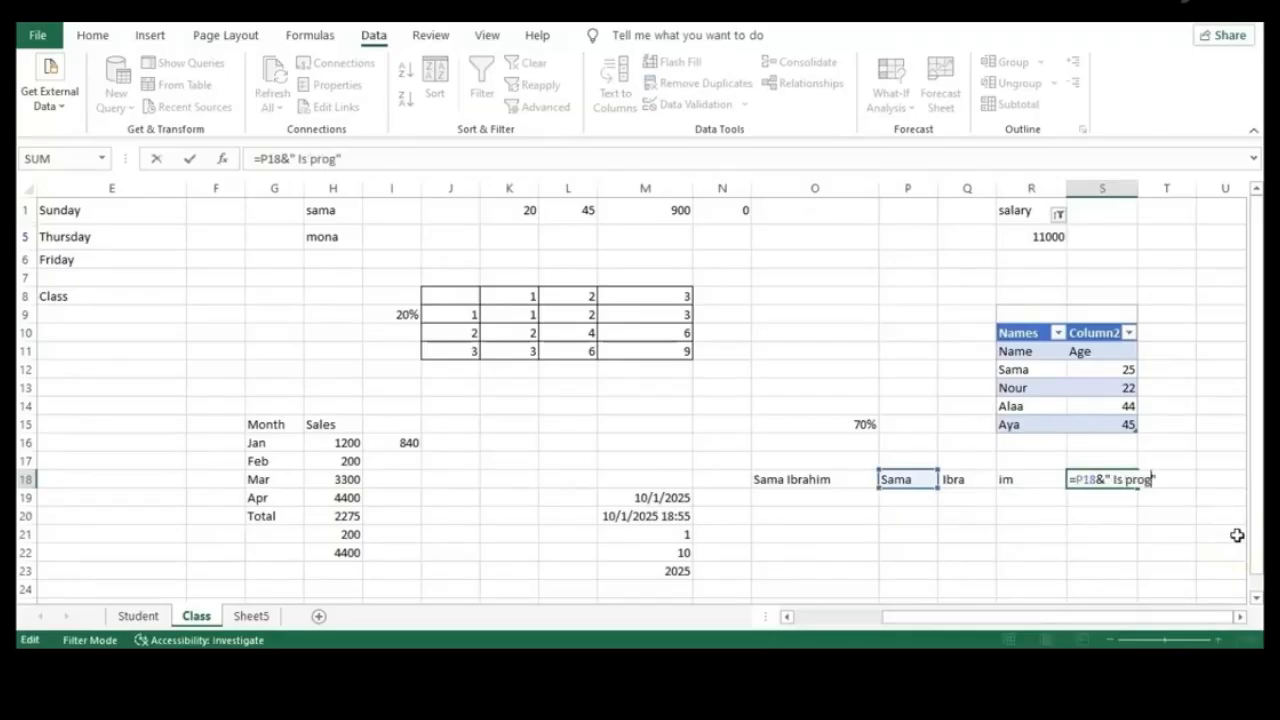
text(mmer")
key(Return)
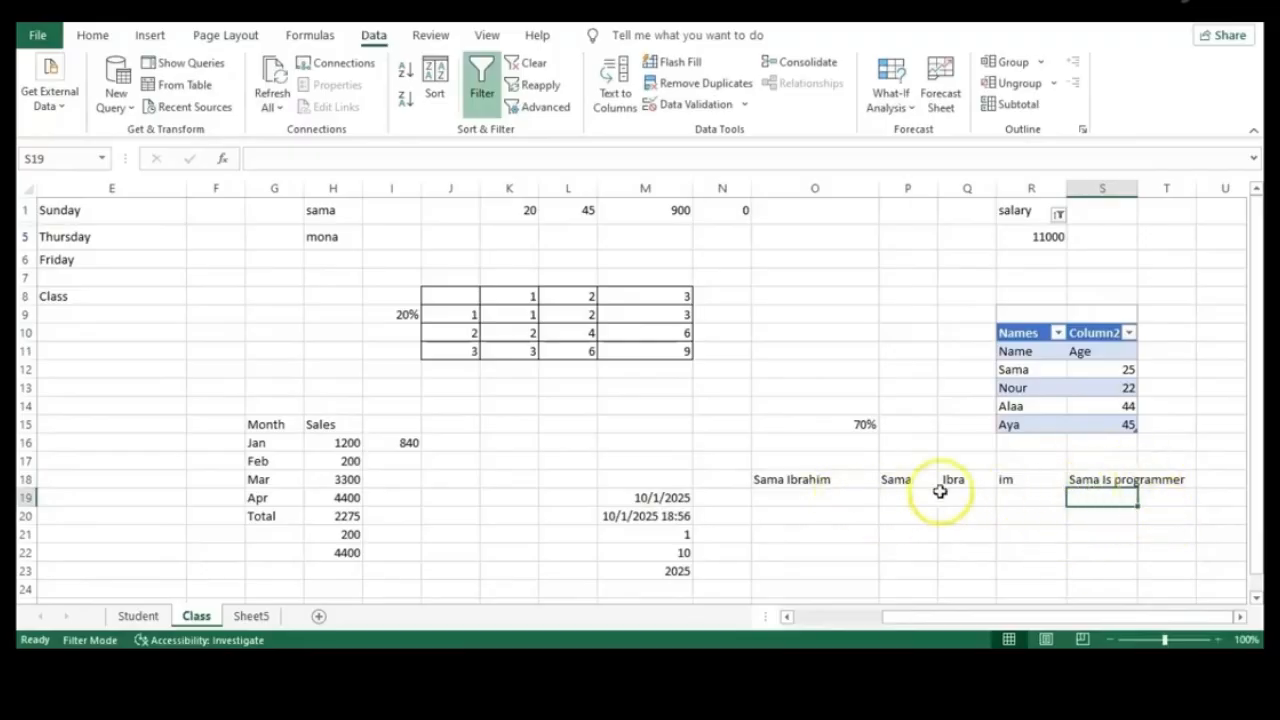
double_click(1140, 480)
click(1140, 480)
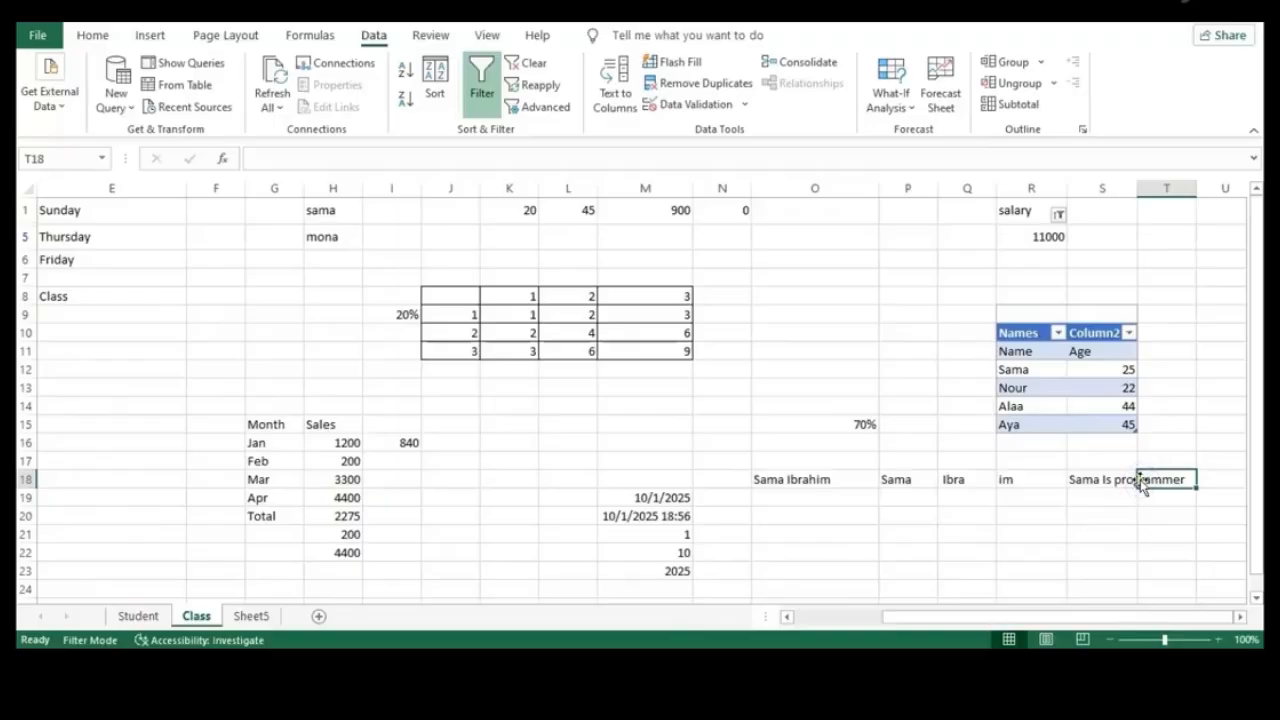
click(896, 536)
Enter =CONCAT(P18,Q18,R18) in P21 to rebuild the name from its three pieces
text(=Con)
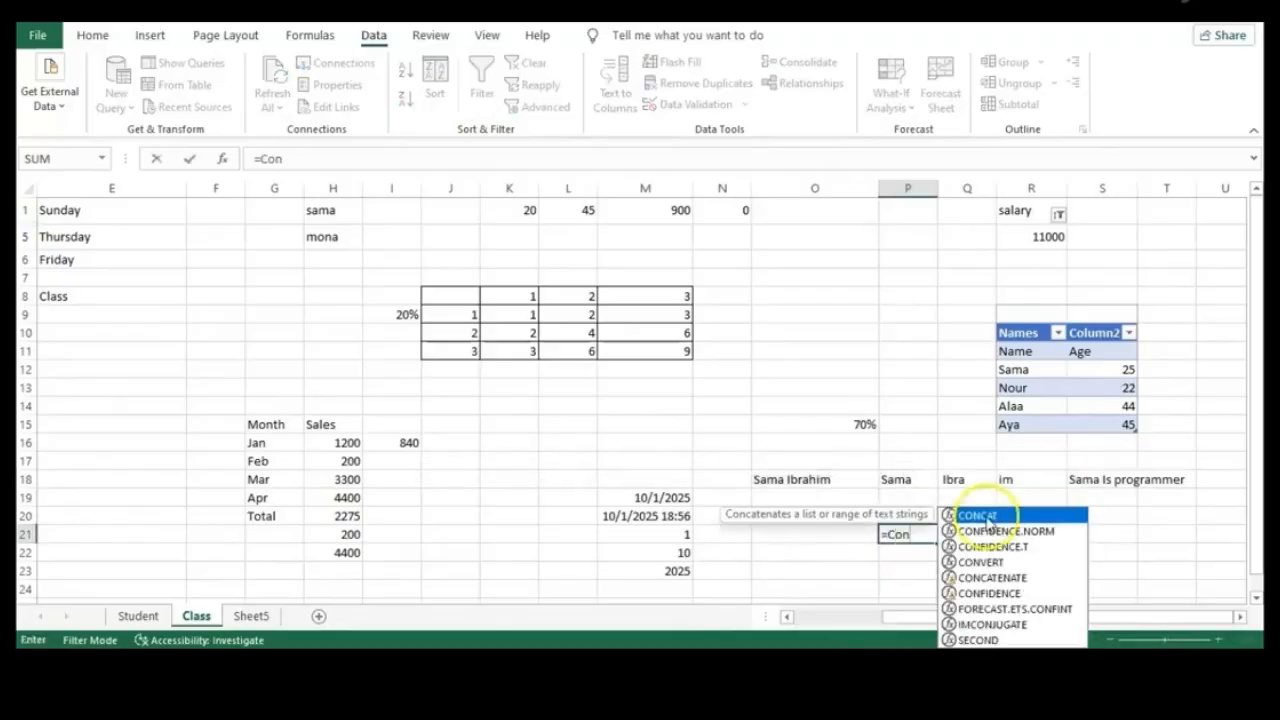
double_click(1002, 514)
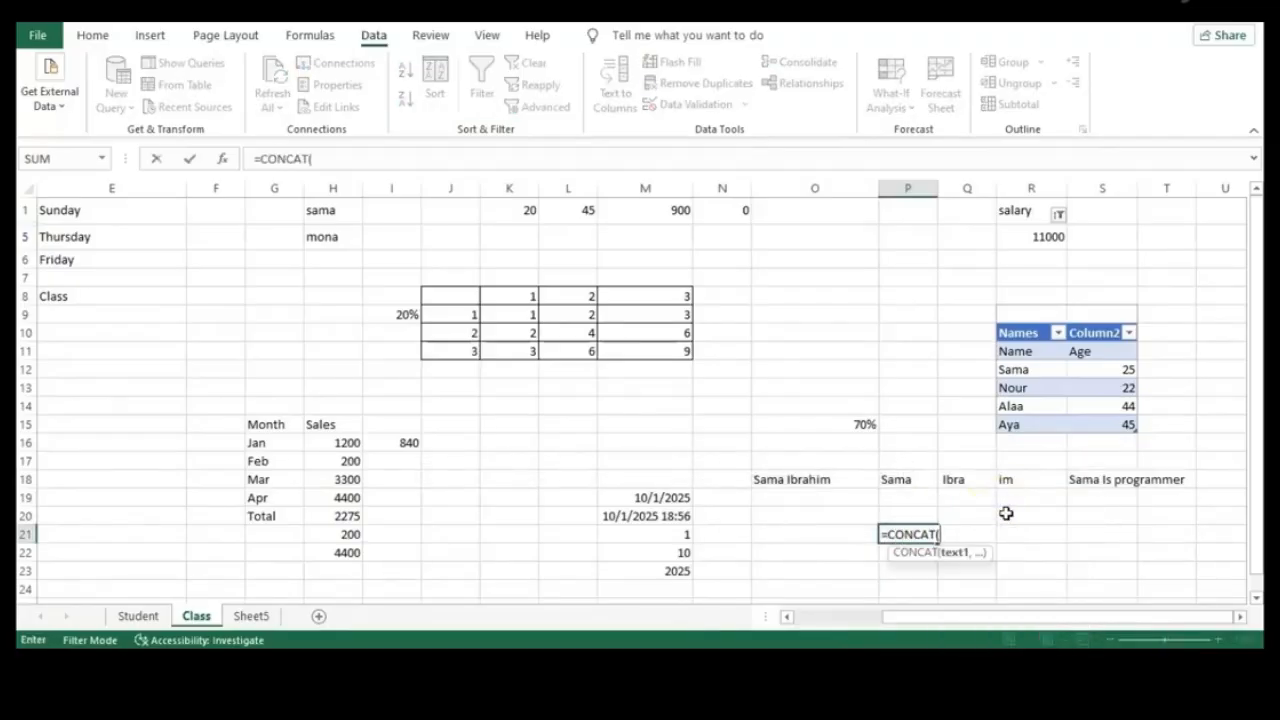
click(904, 480)
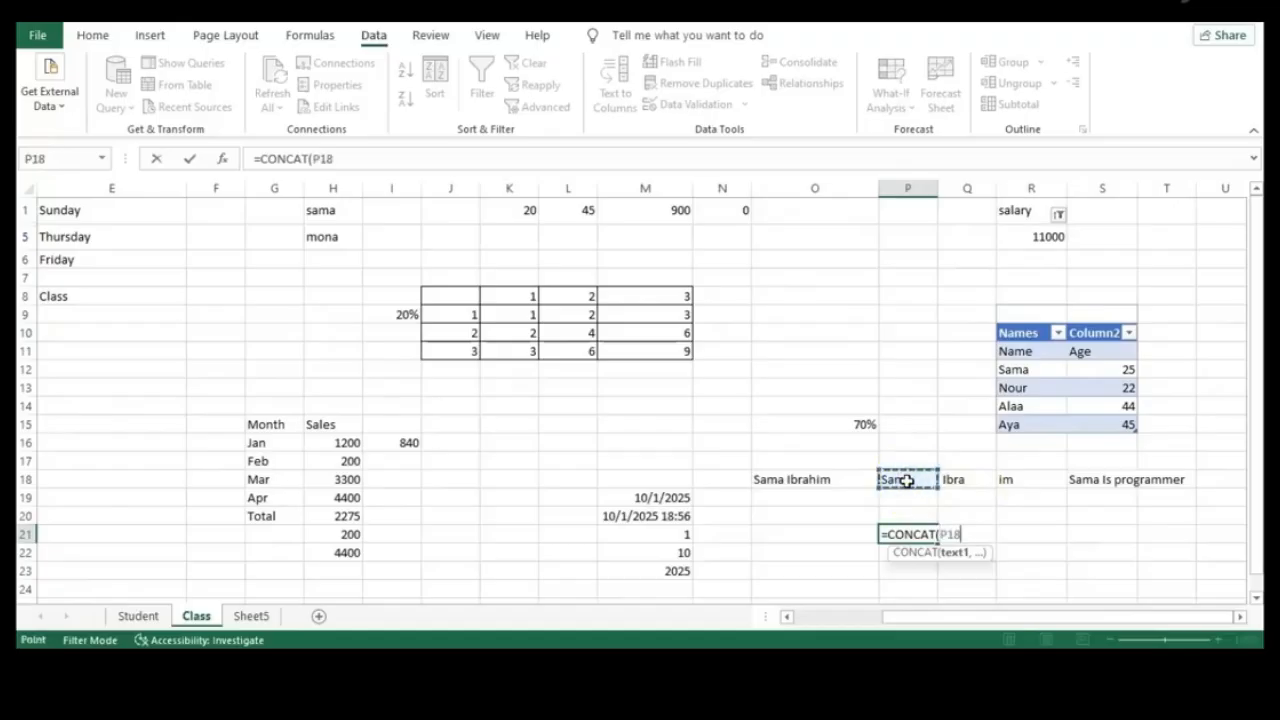
text(,)
click(970, 480)
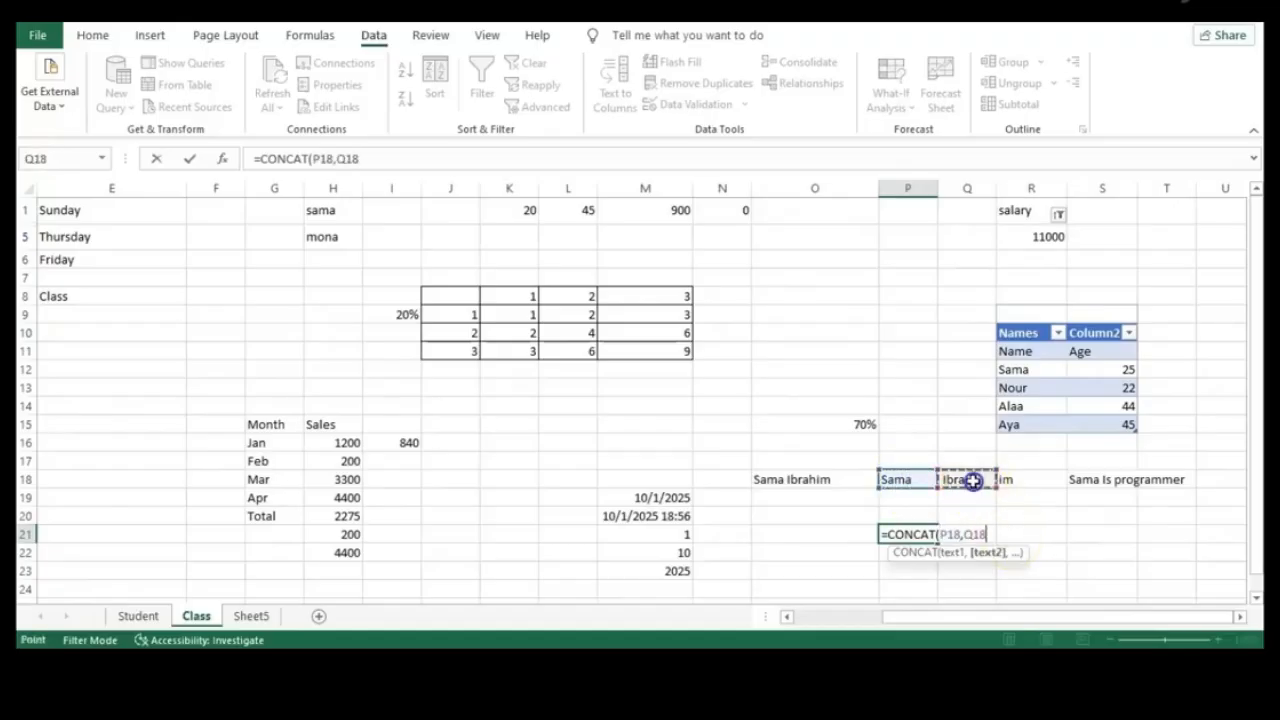
text(,)
click(1013, 480)
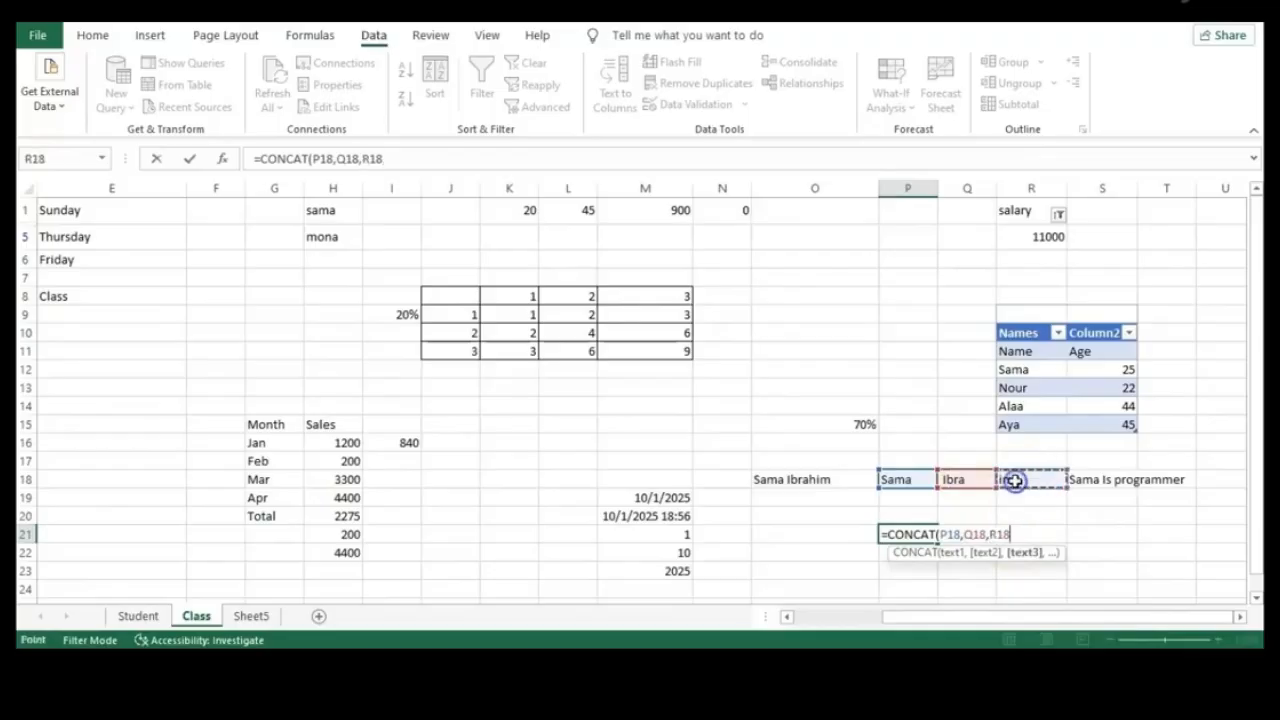
key(Return)
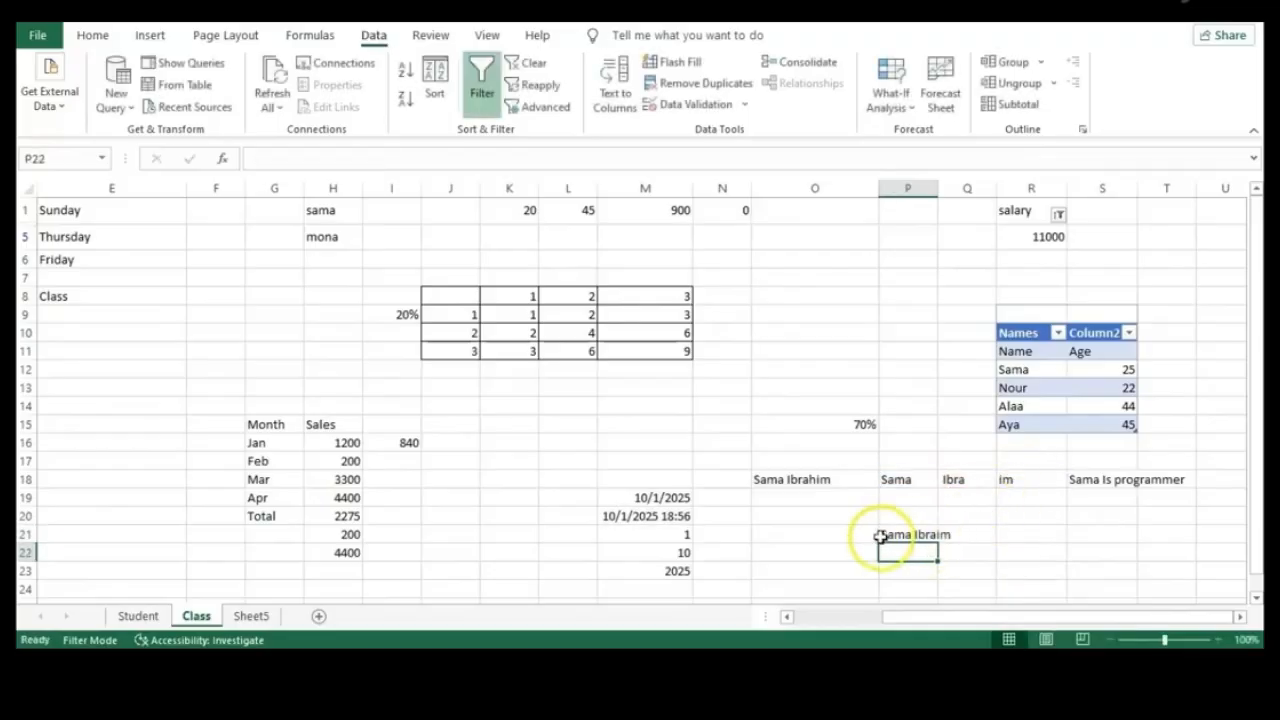
click(966, 569)
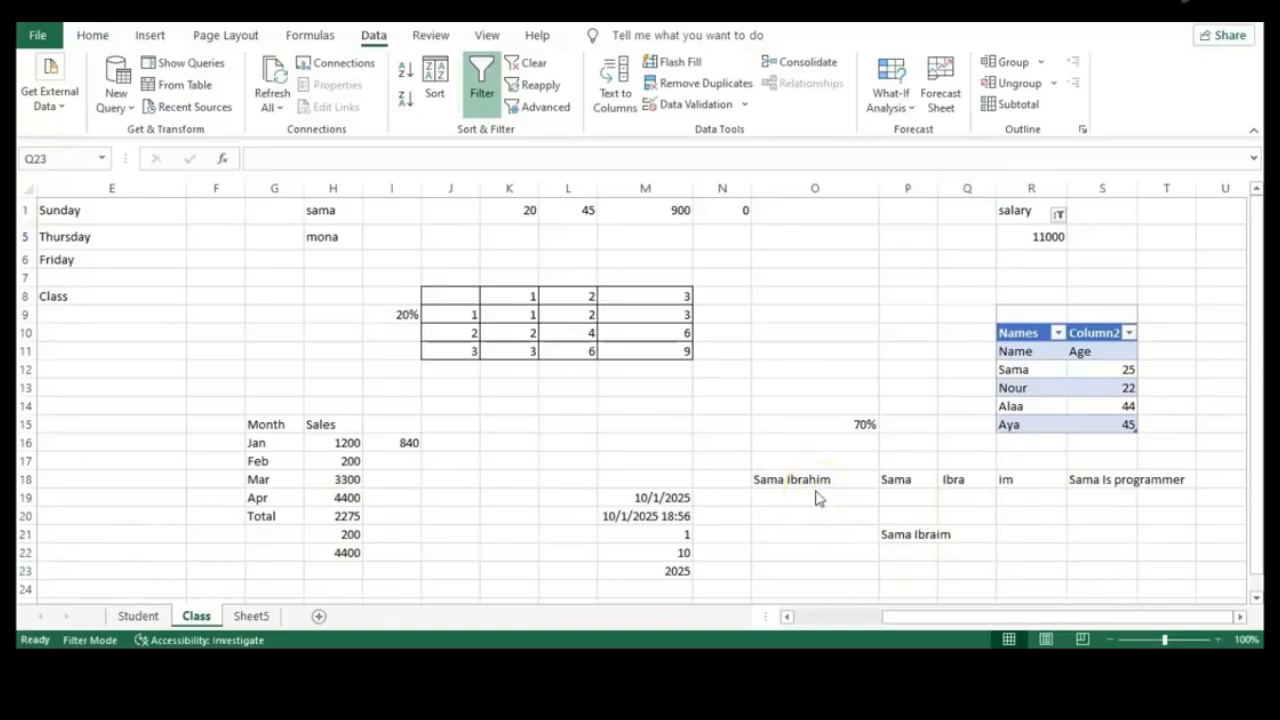
Enter two full names in I30:I31 and widen column I to fit them
drag(1257, 323, 1256, 478)
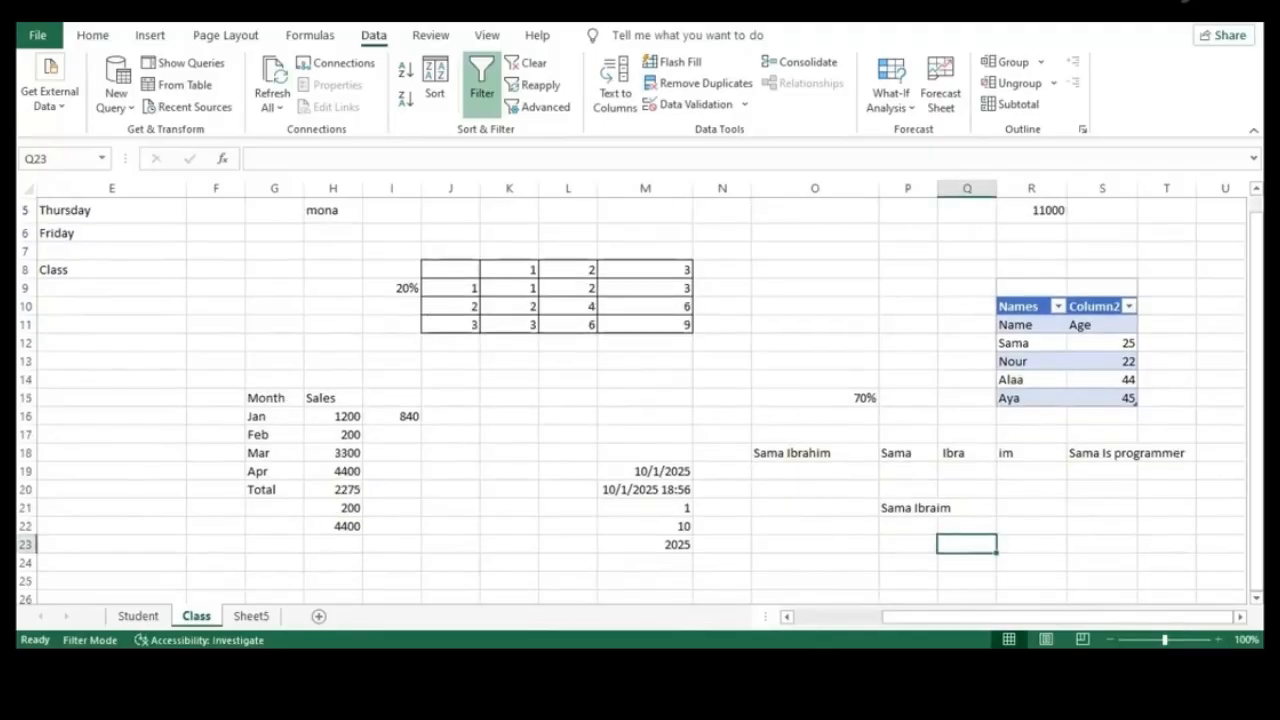
click(775, 560)
key(Down)
key(Down)
key(Down)
key(Down)
key(Down)
key(Down)
key(Down)
key(Down)
key(Down)
key(Down)
key(Down)
key(Down)
key(Down)
key(Down)
key(Down)
key(Down)
key(Down)
key(Down)
key(Down)
key(Down)
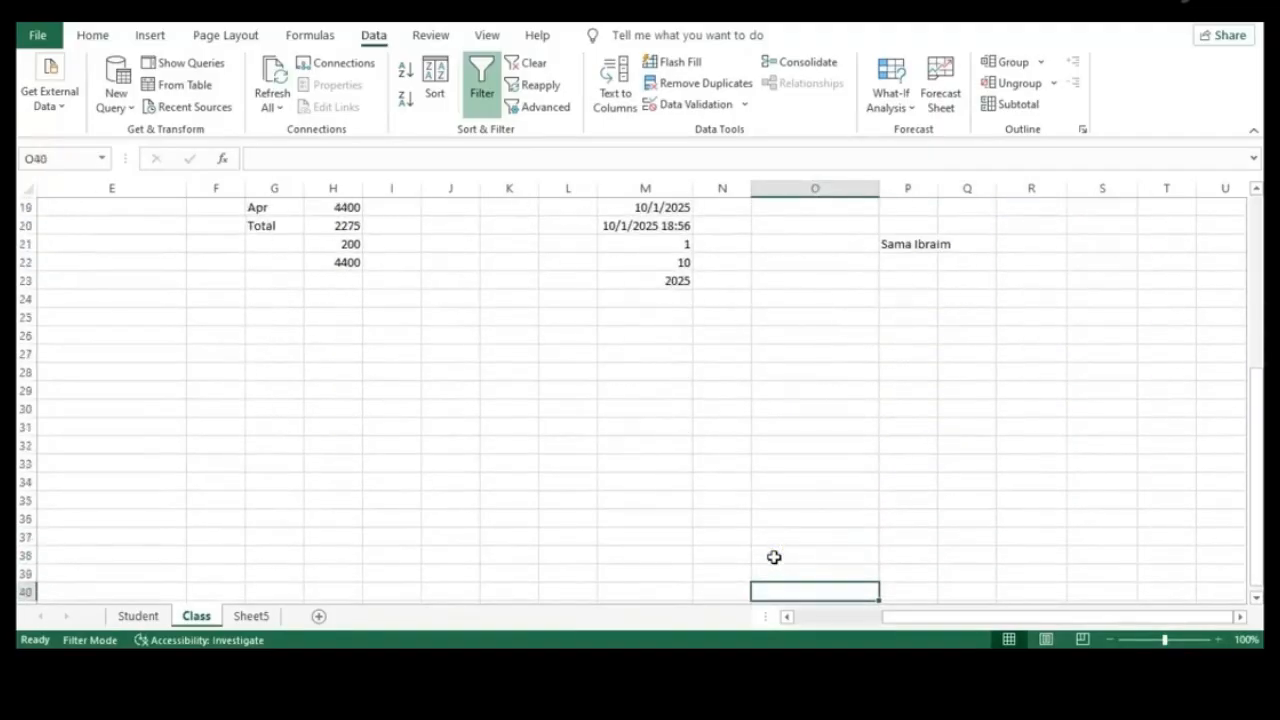
click(415, 277)
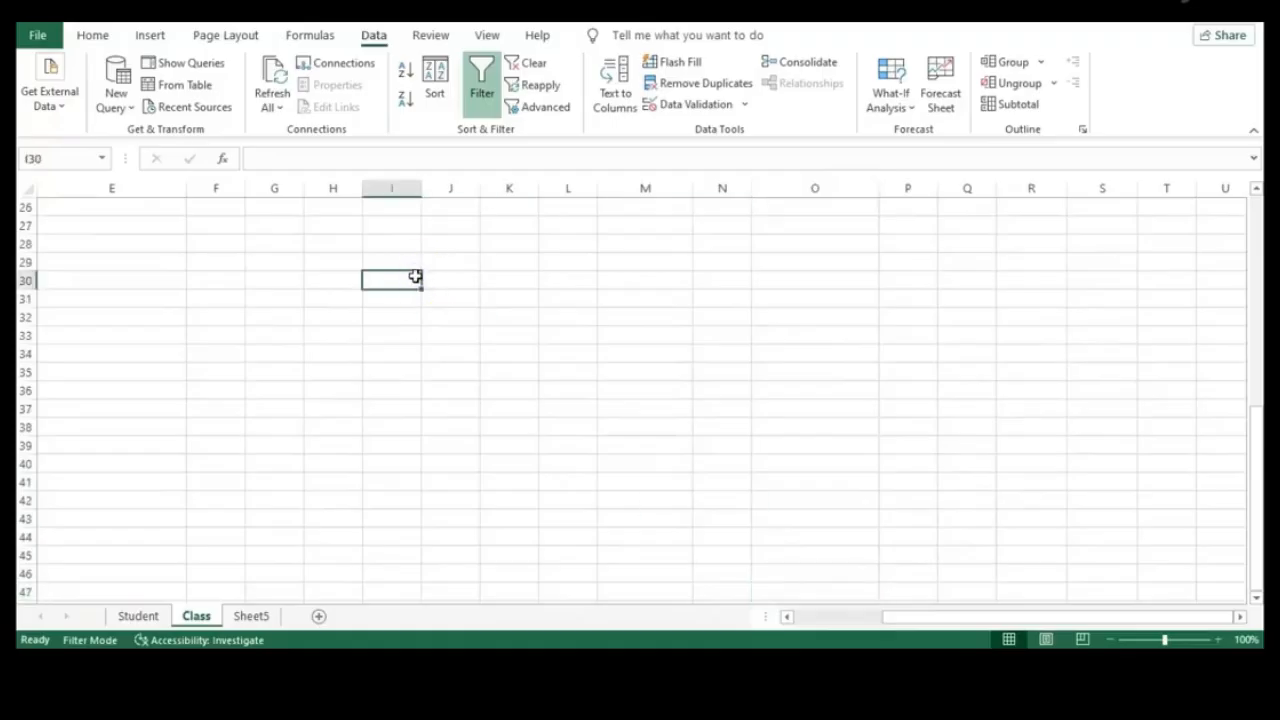
text(شس)
key(BackSpace)
key(BackSpace)
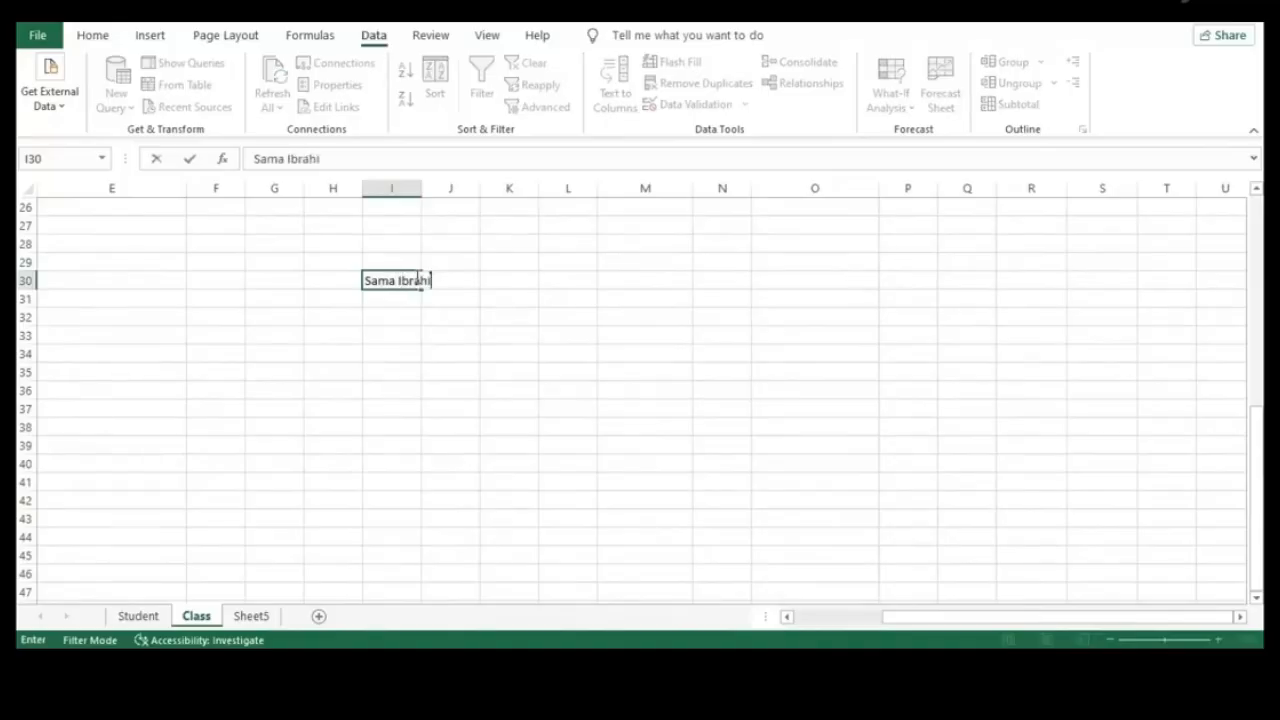
key(Return)
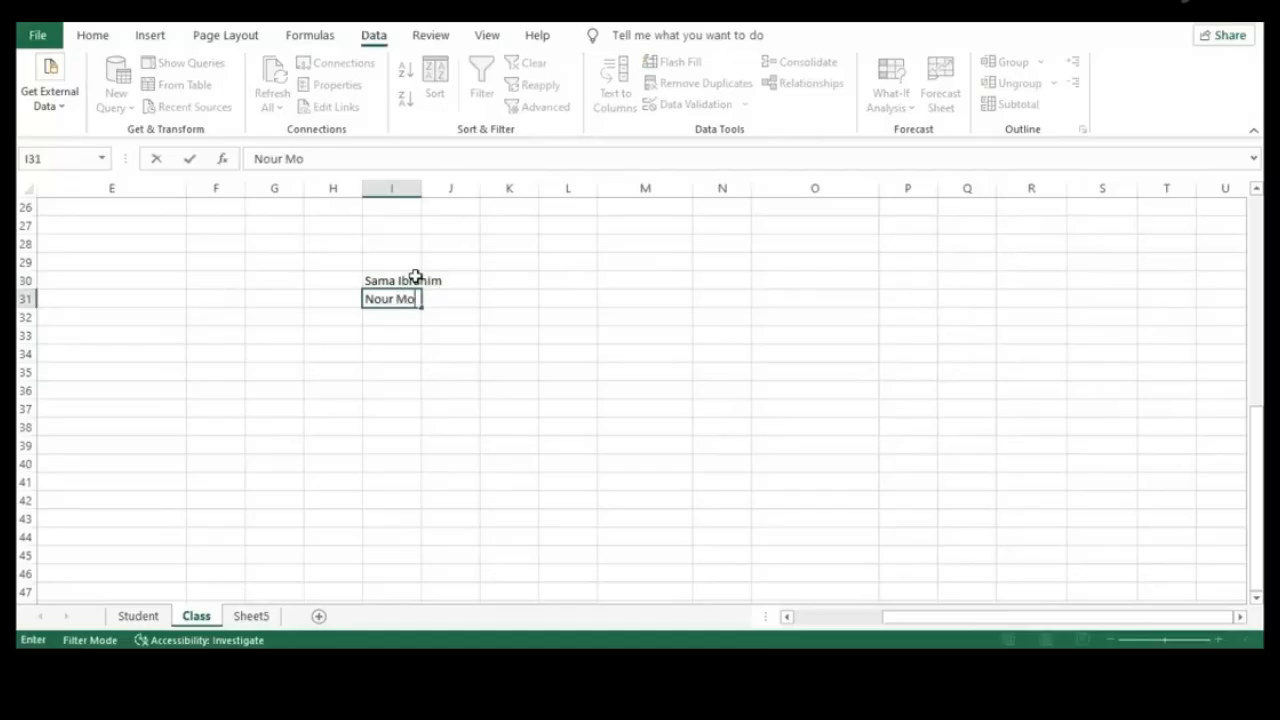
click(424, 189)
drag(423, 189, 485, 190)
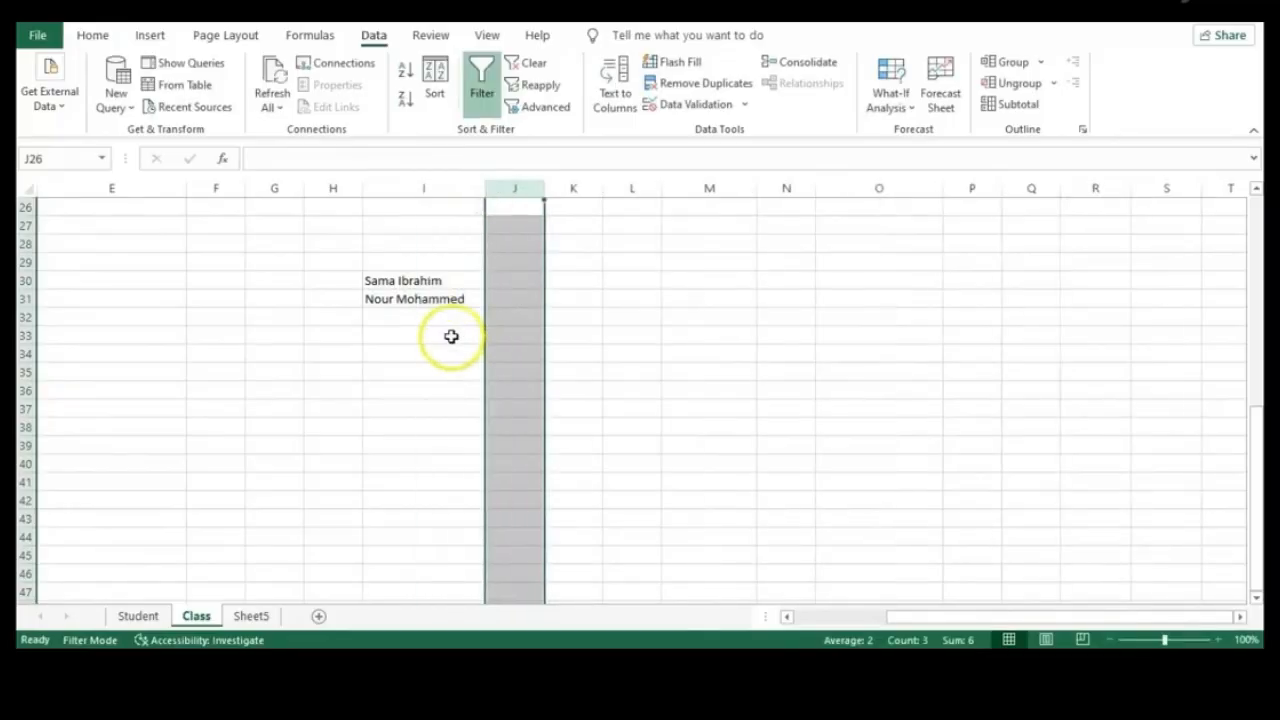
Type the example first name in J30 and last name in K30
click(529, 283)
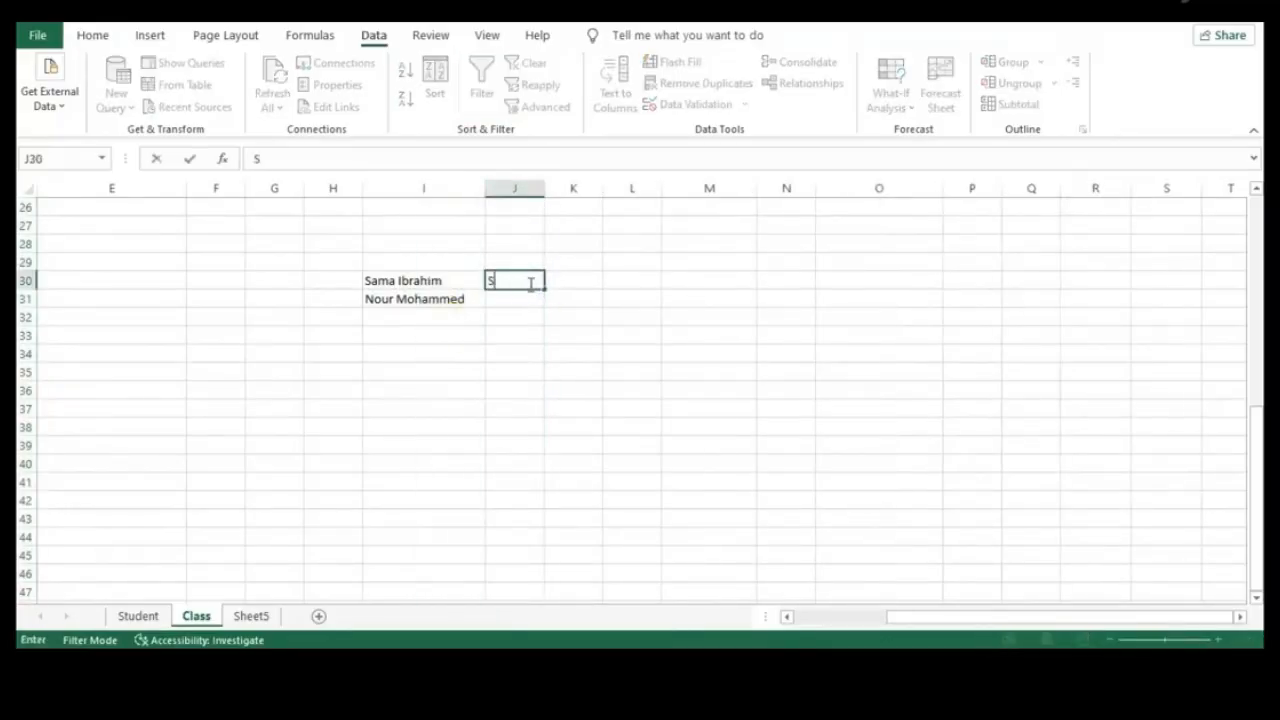
click(570, 281)
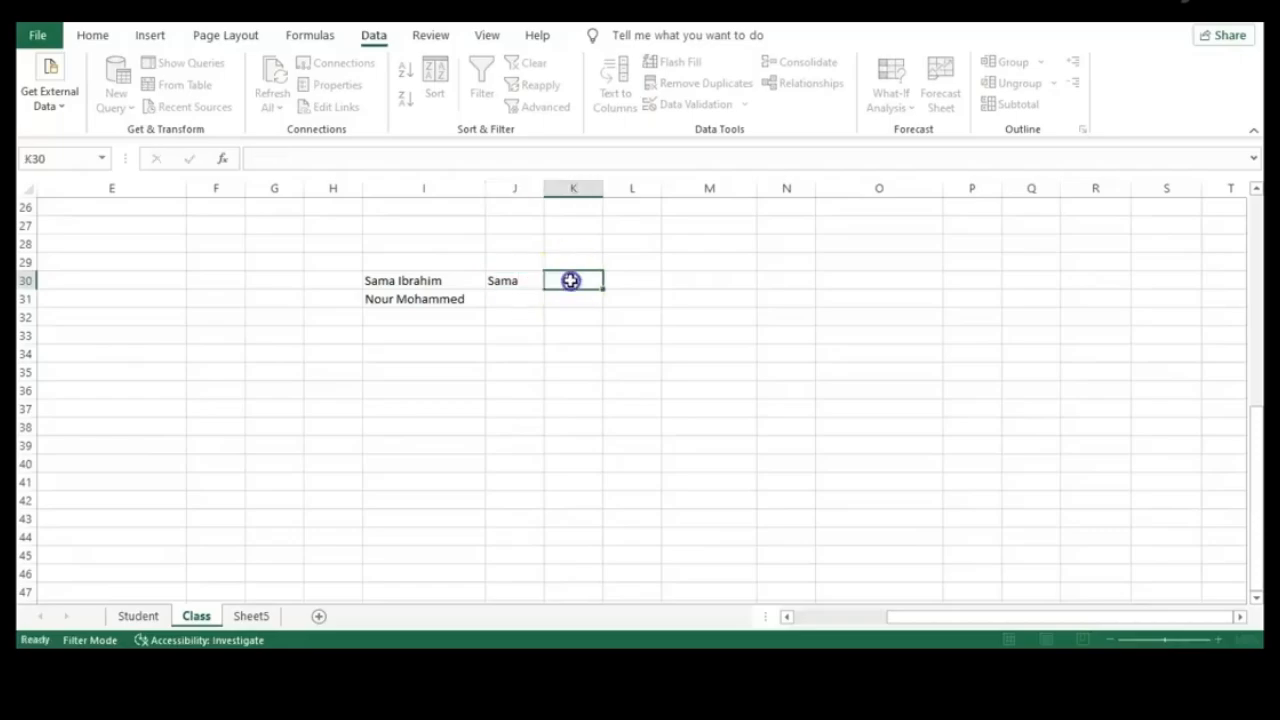
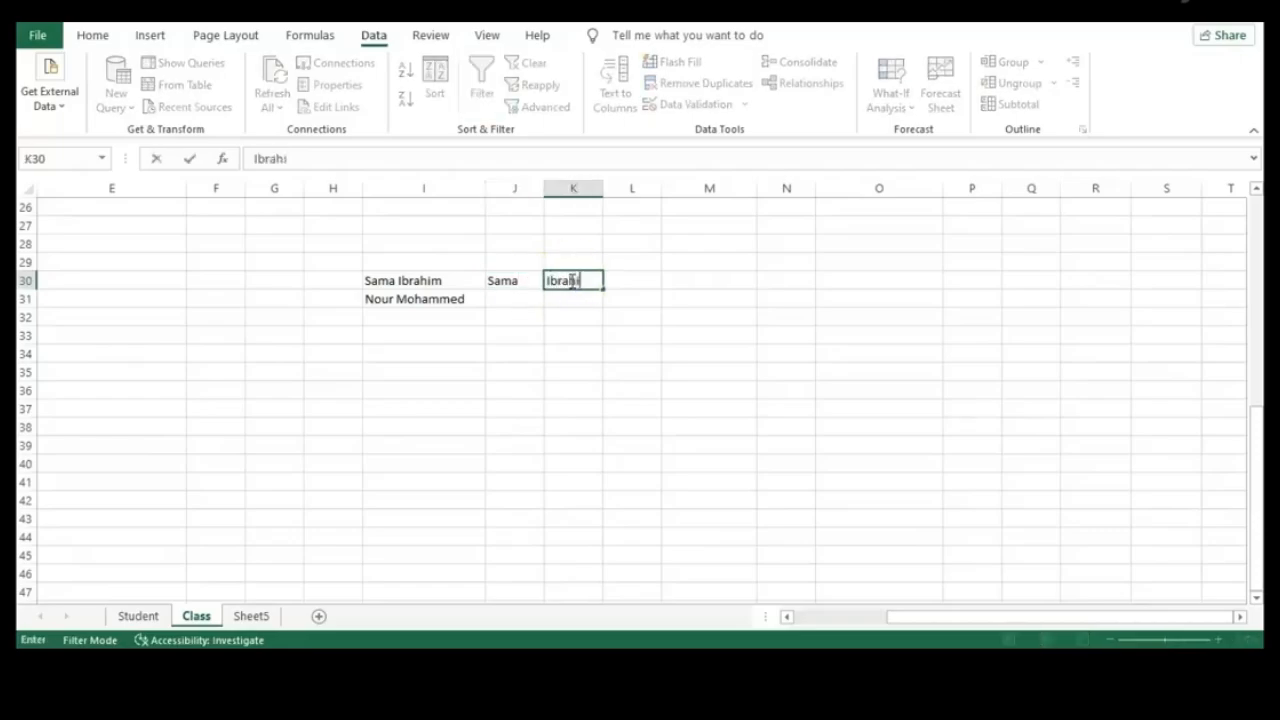
click(615, 320)
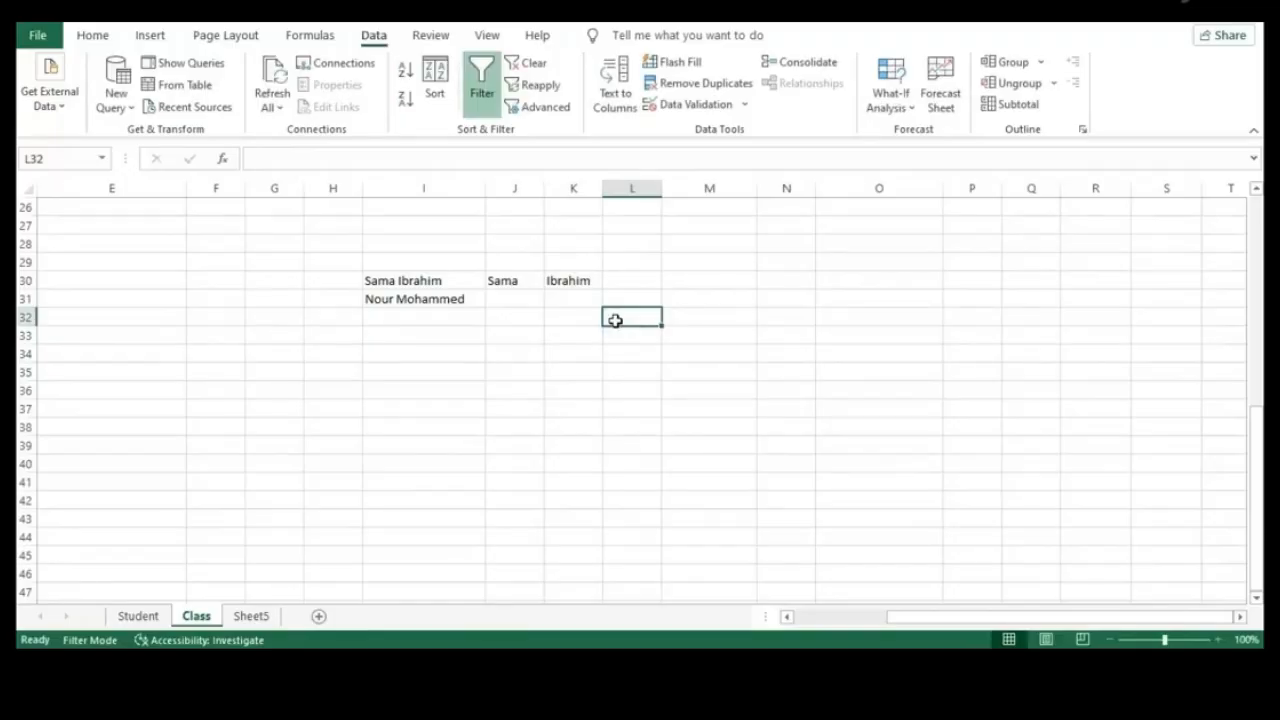
Use Flash Fill to complete the first name in J31 and last name in K31
click(494, 278)
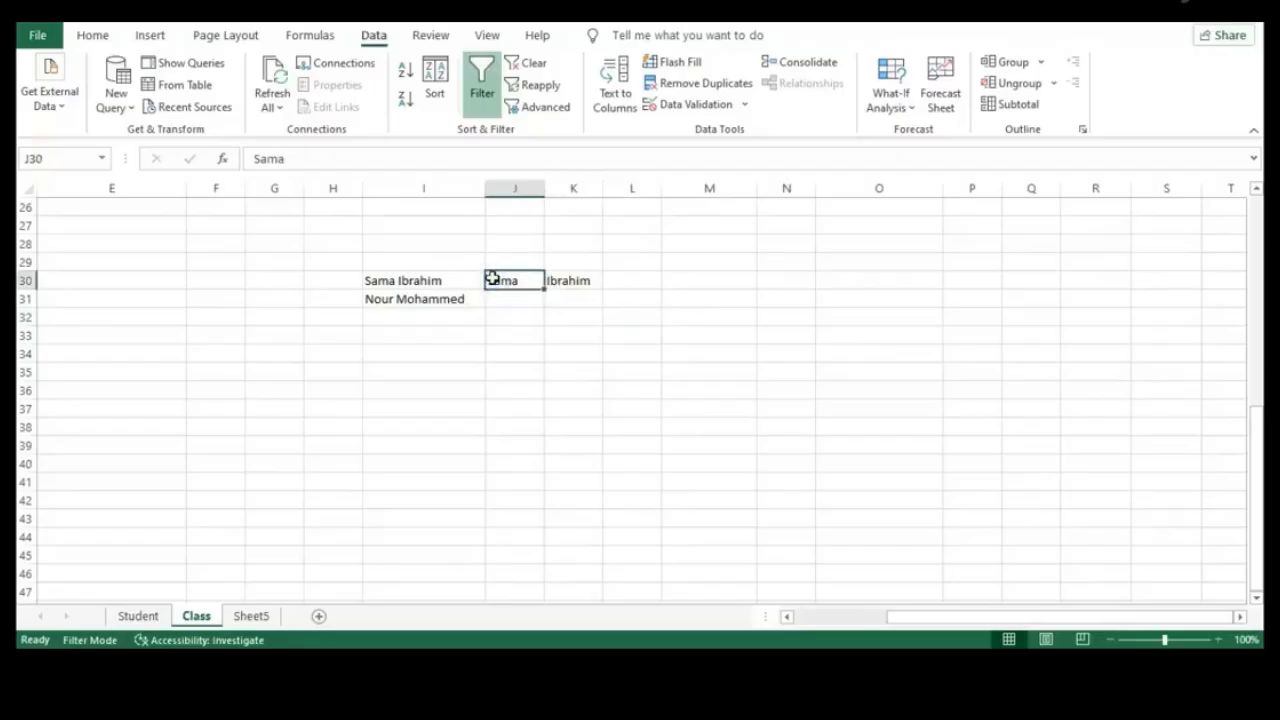
click(508, 290)
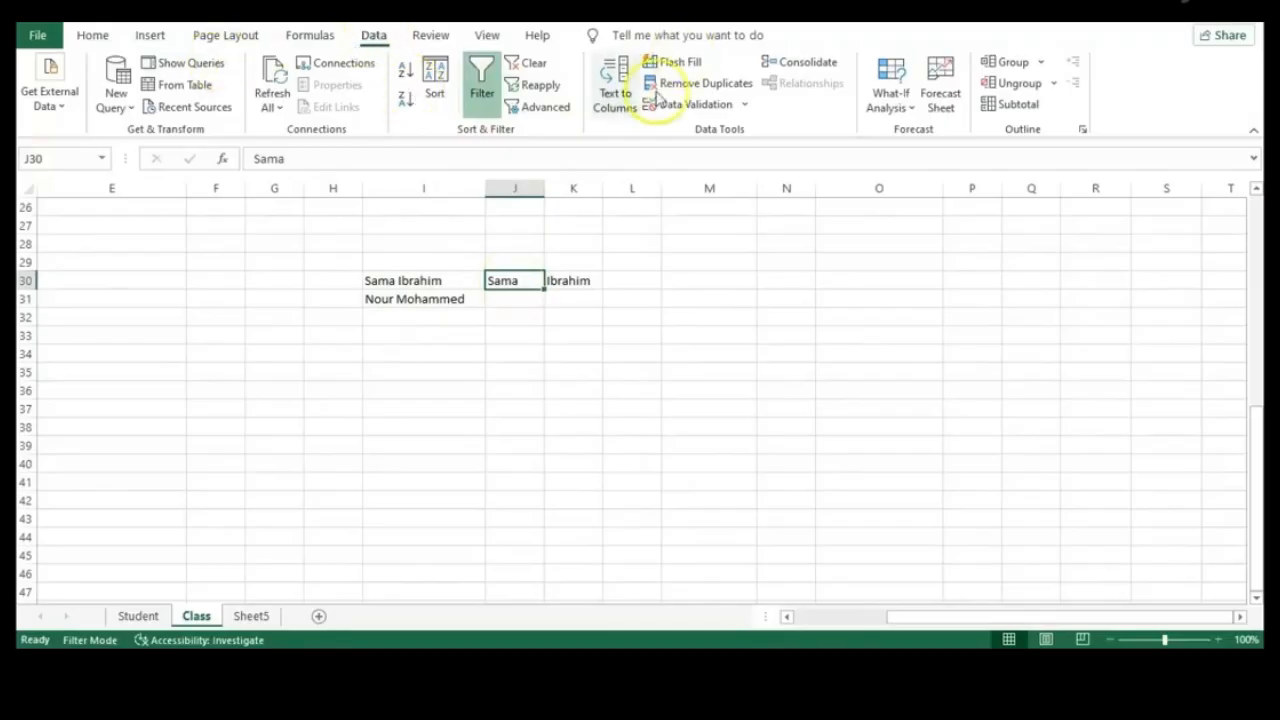
click(688, 63)
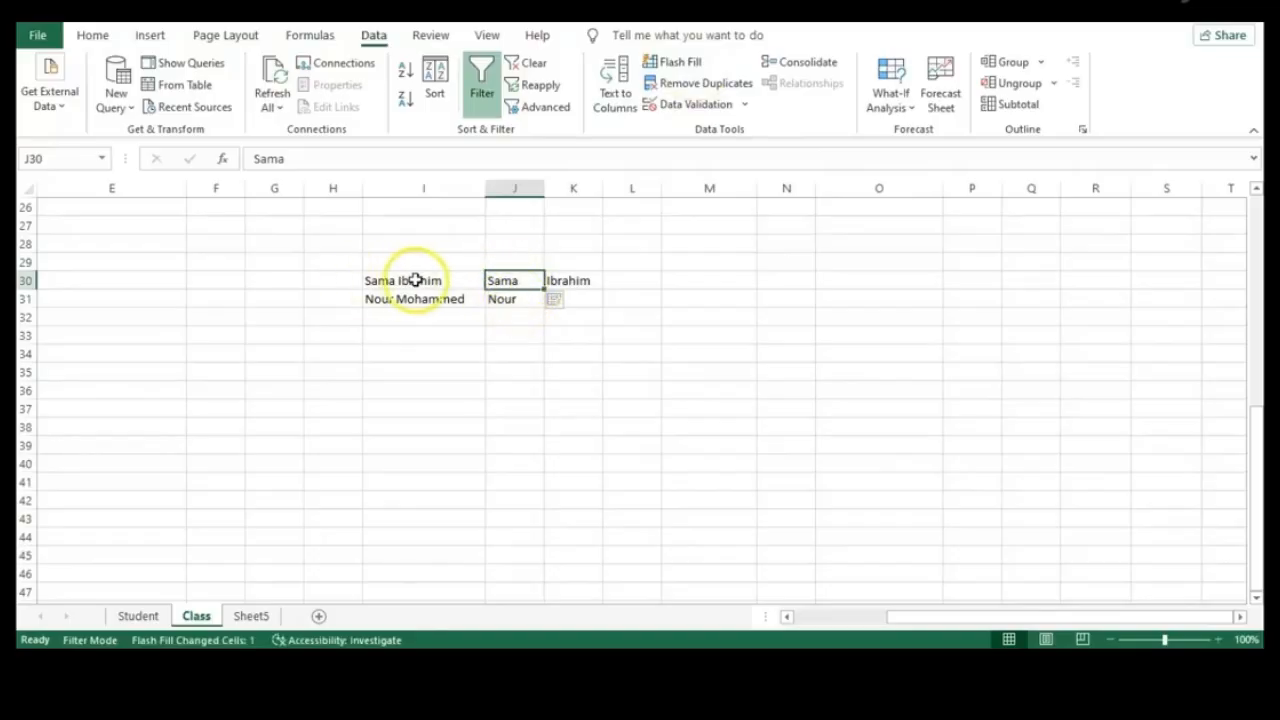
click(496, 282)
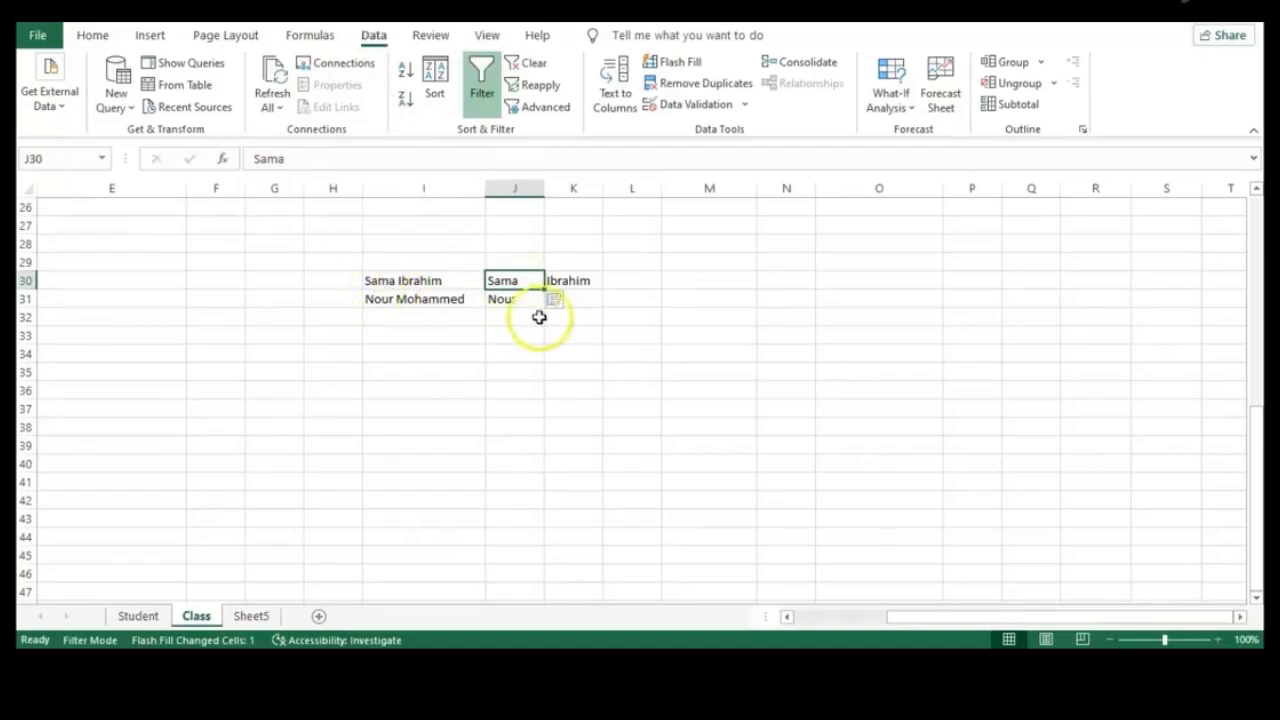
click(591, 297)
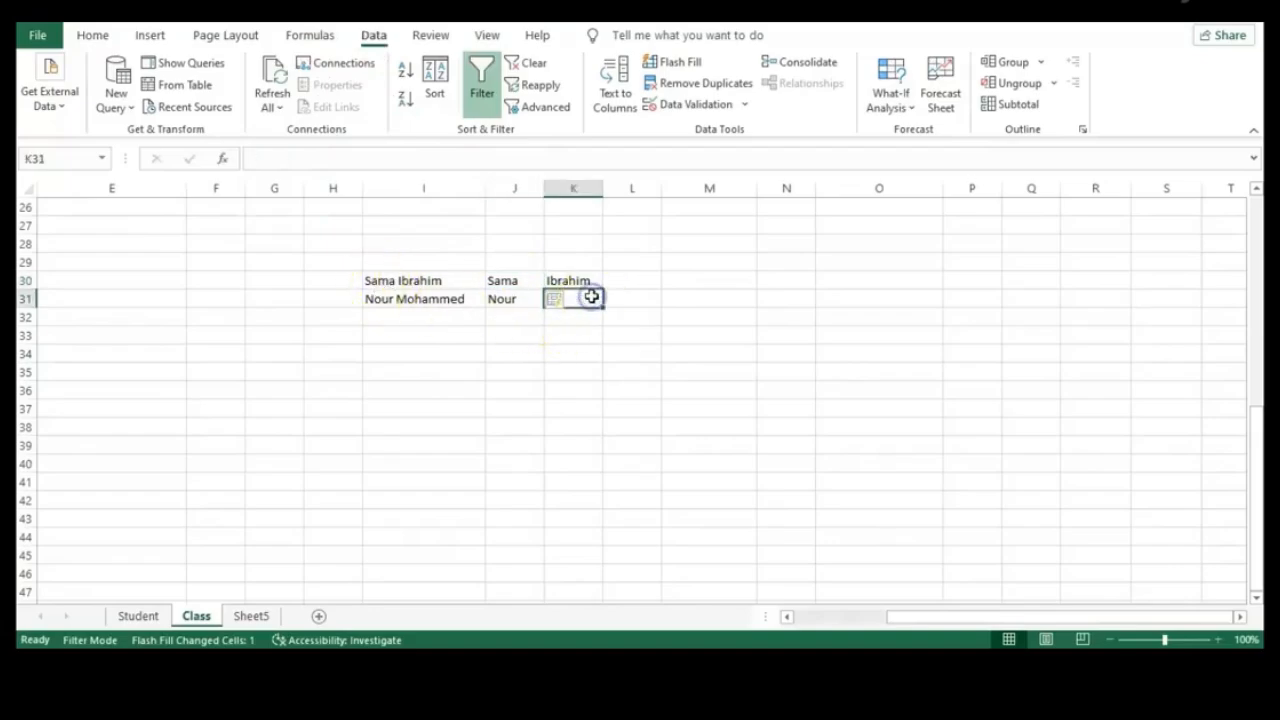
click(693, 63)
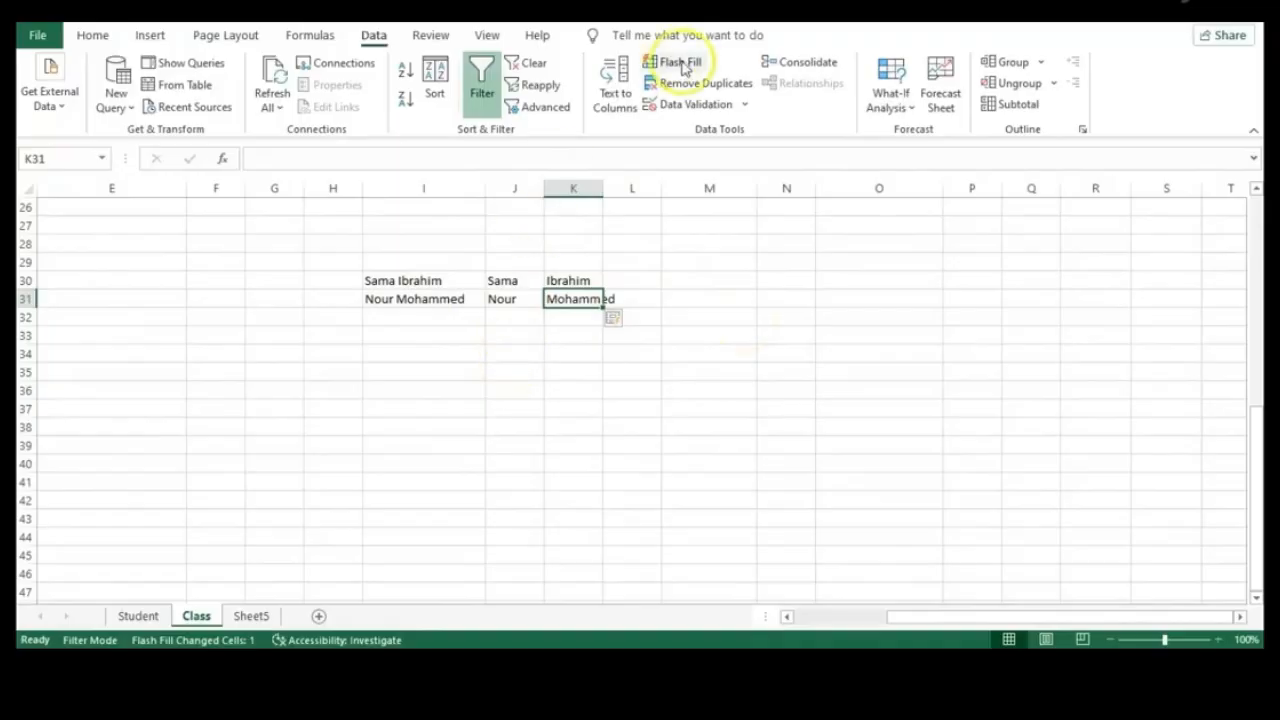
click(631, 360)
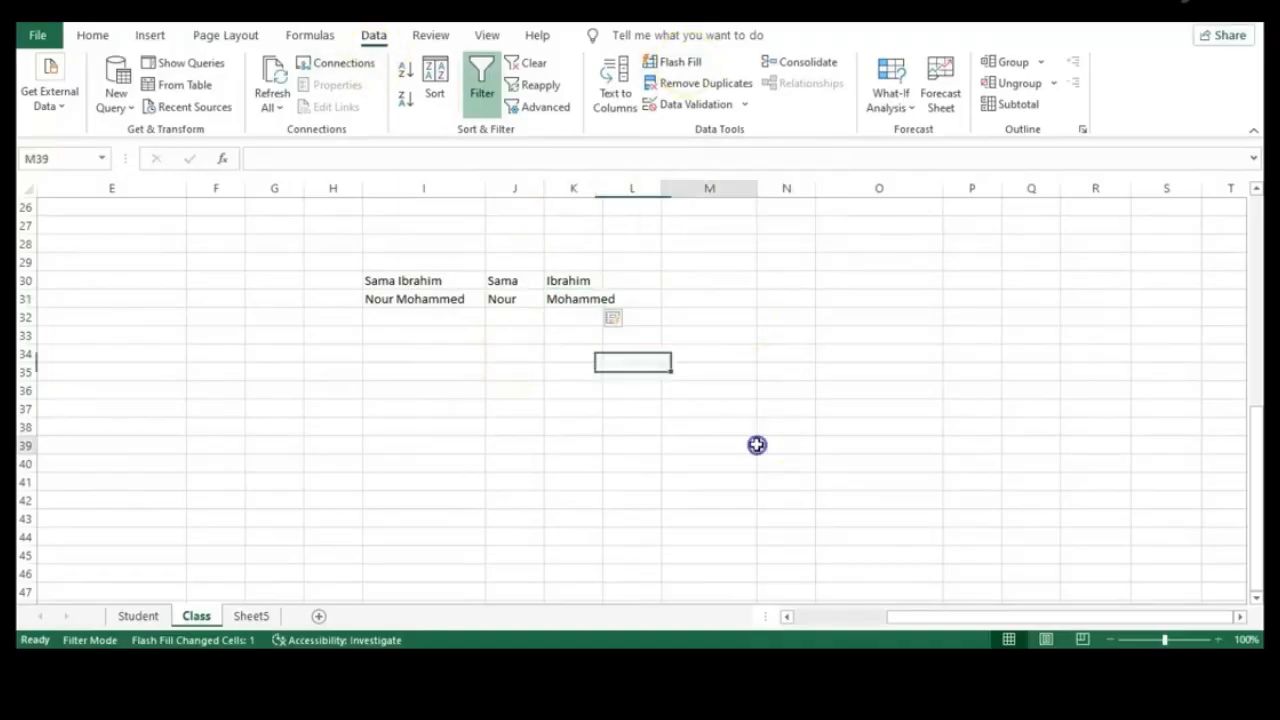
click(757, 446)
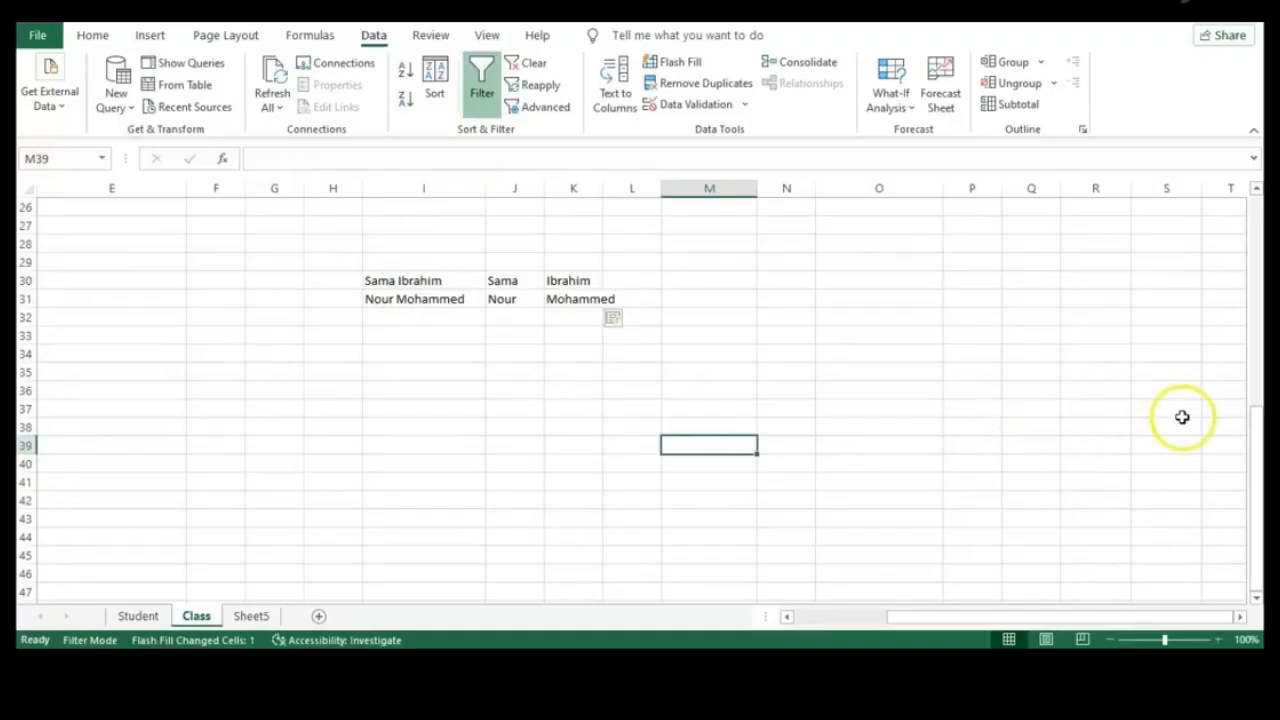
Enter the multiplier 10 in M15 and copy it
drag(1256, 467, 1243, 306)
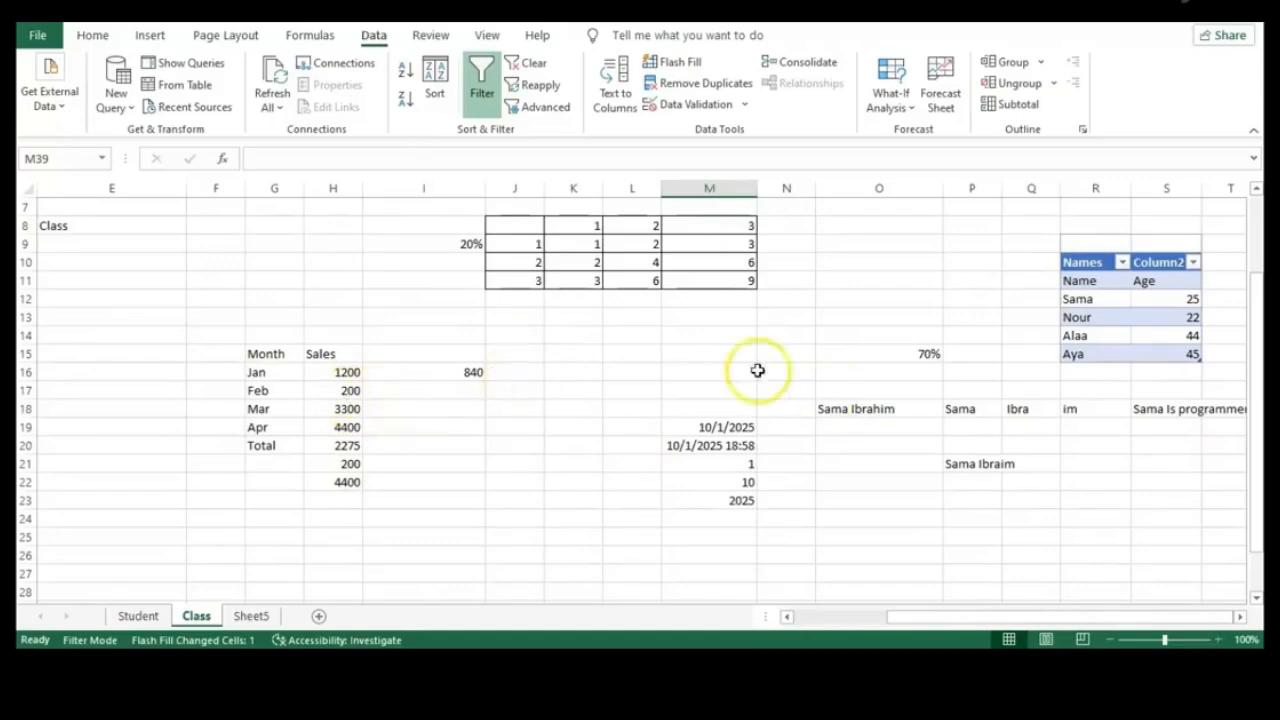
click(910, 354)
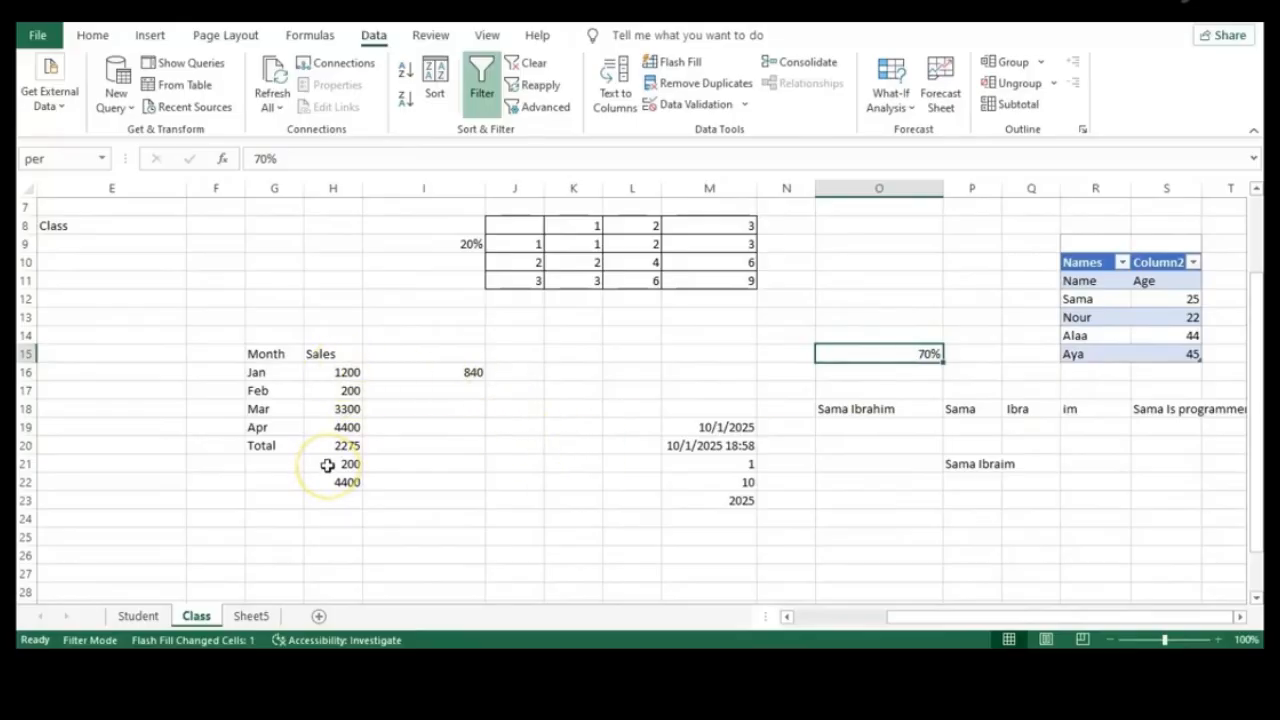
click(723, 350)
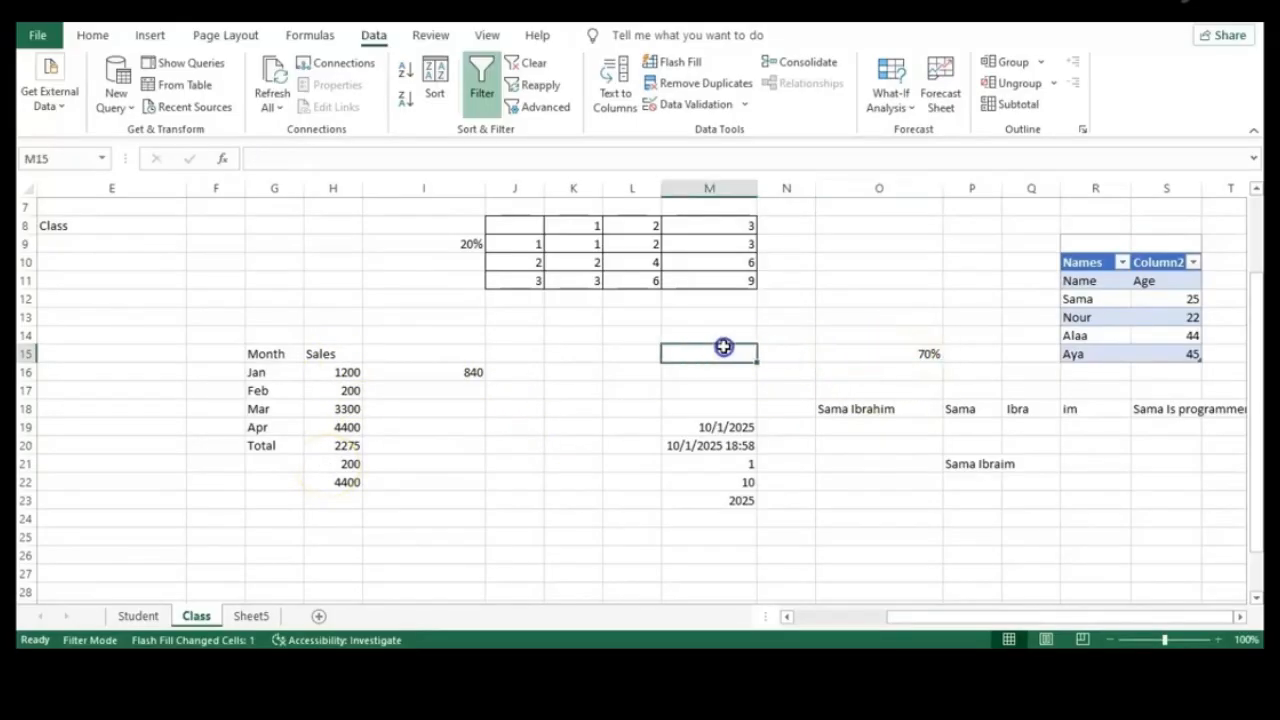
text(10)
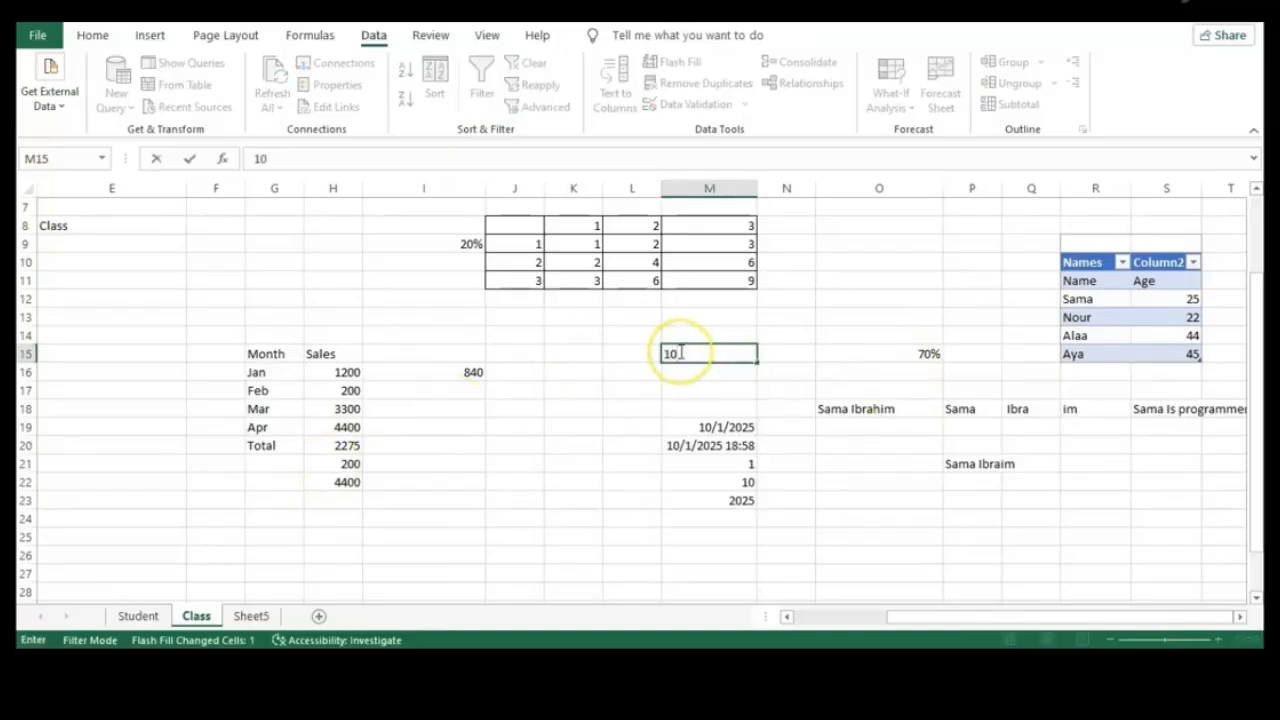
click(649, 383)
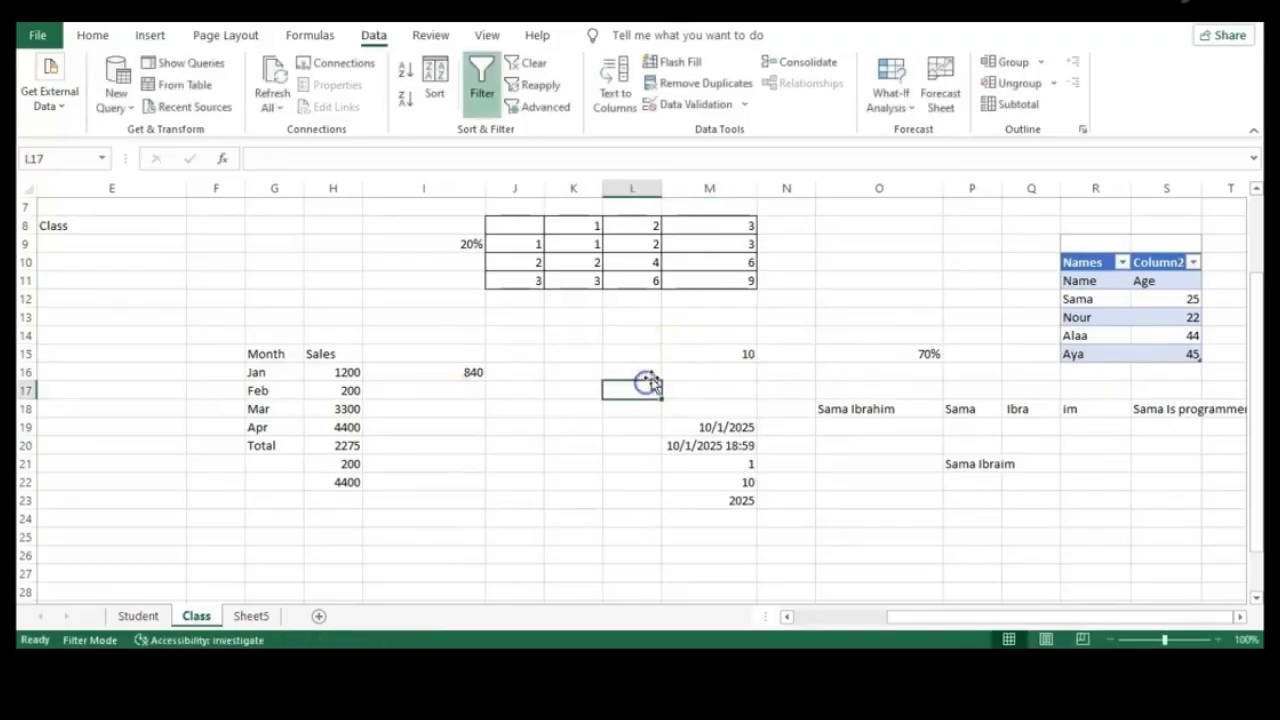
click(708, 353)
key(ctrl+c)
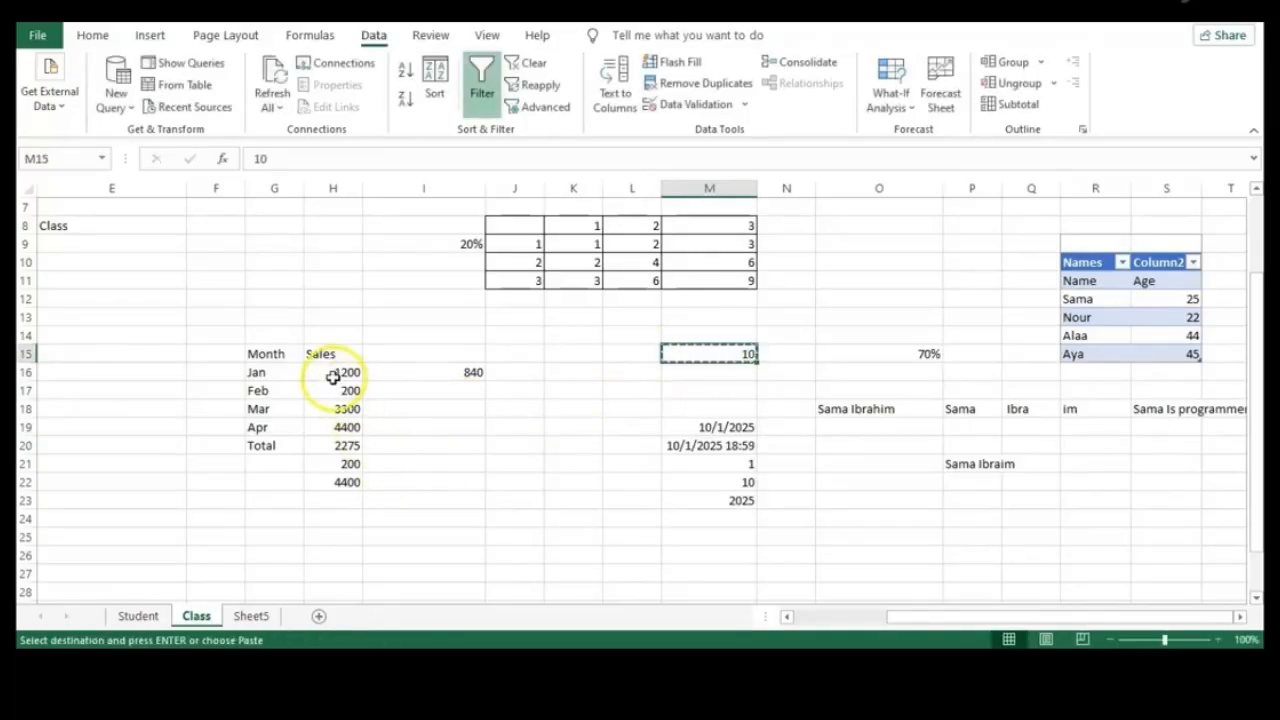
Paste Special with Multiply onto H16:H22, scaling Sales by 10 so Jan becomes 12000
drag(327, 367, 342, 482)
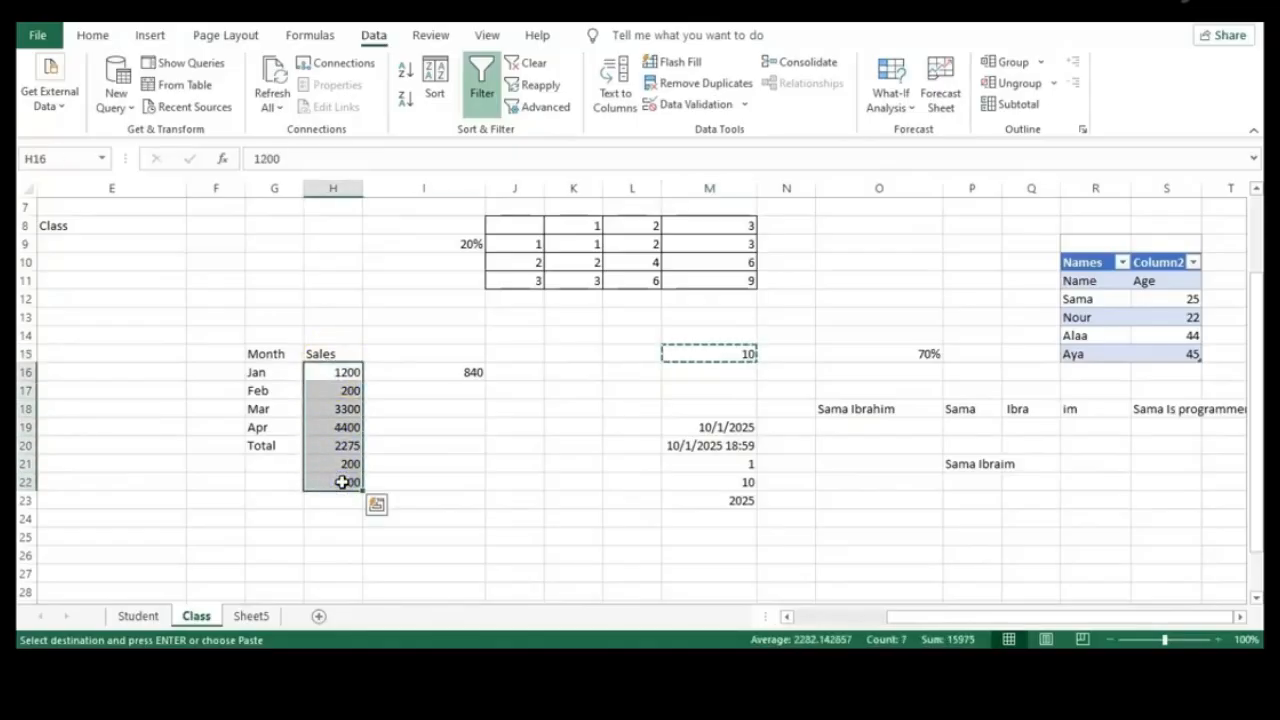
right_click(342, 482)
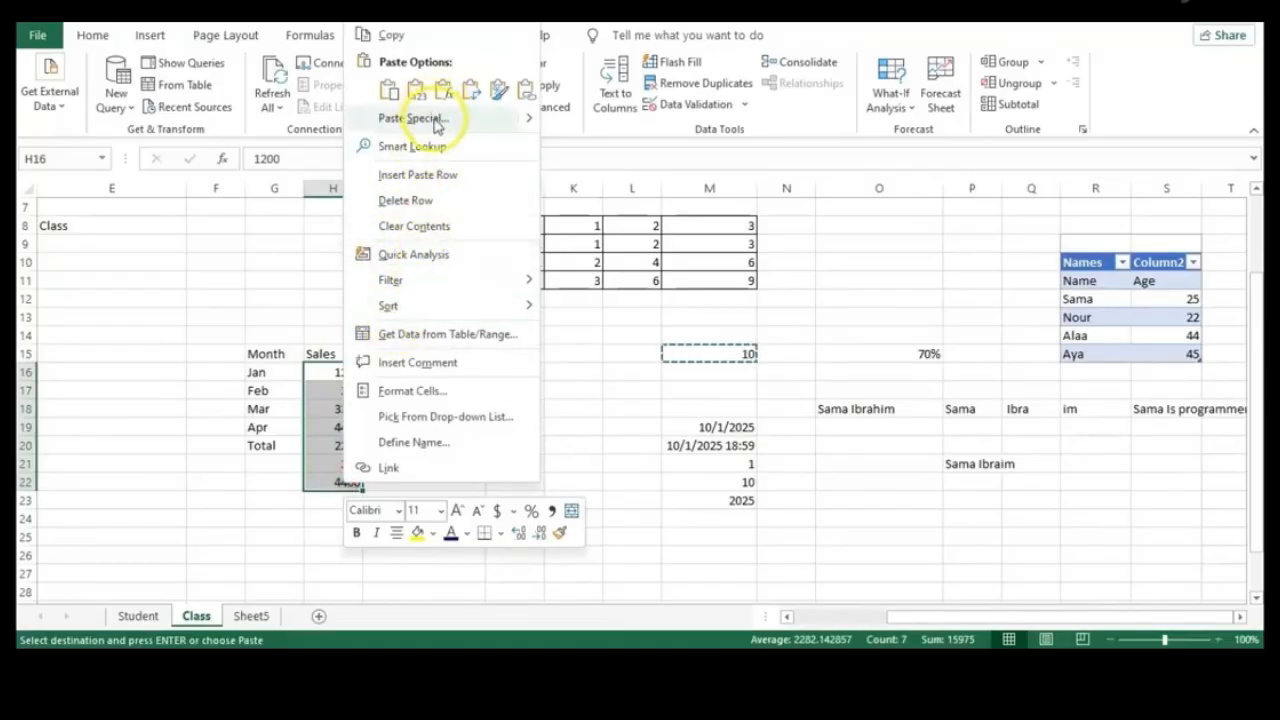
mouse_move(528, 123)
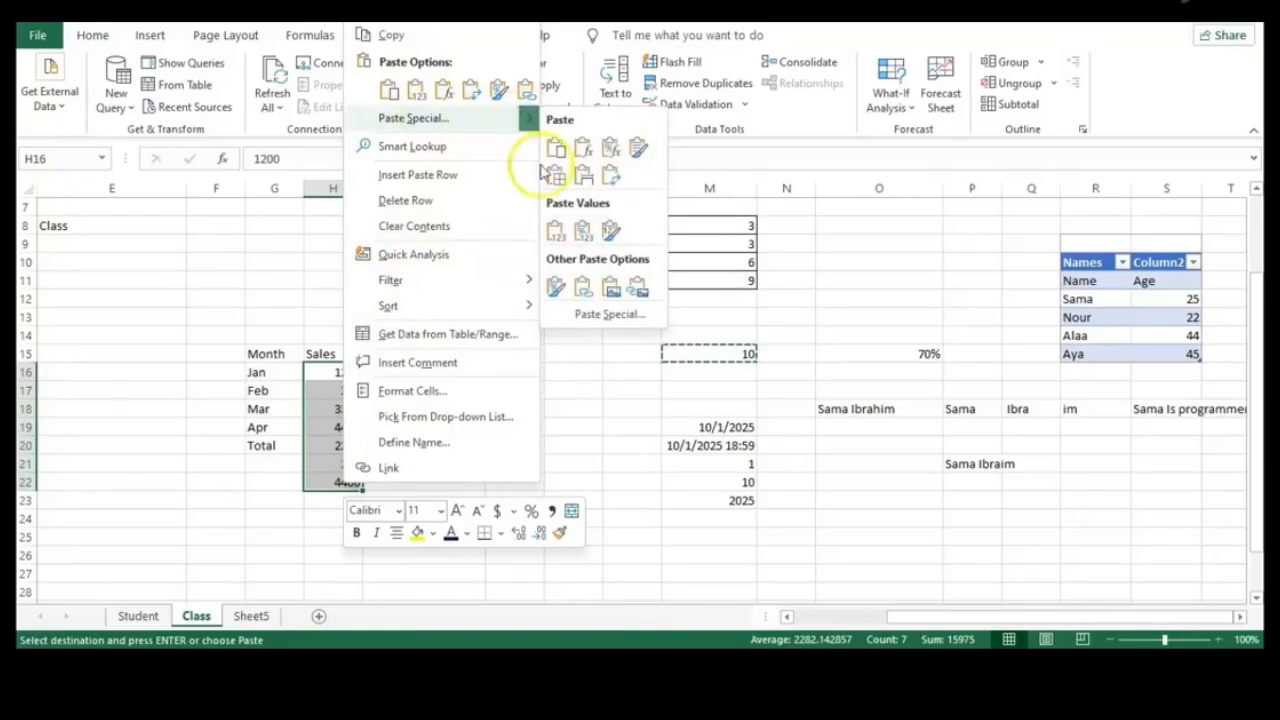
click(606, 315)
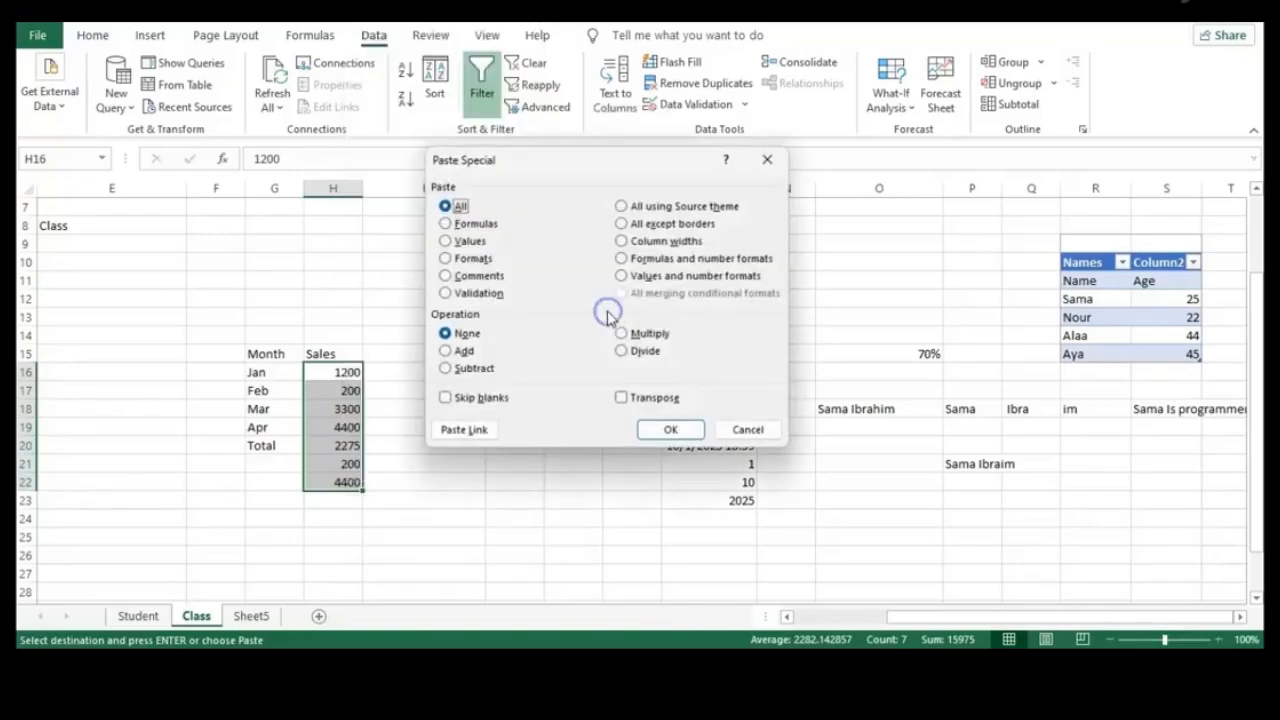
click(622, 334)
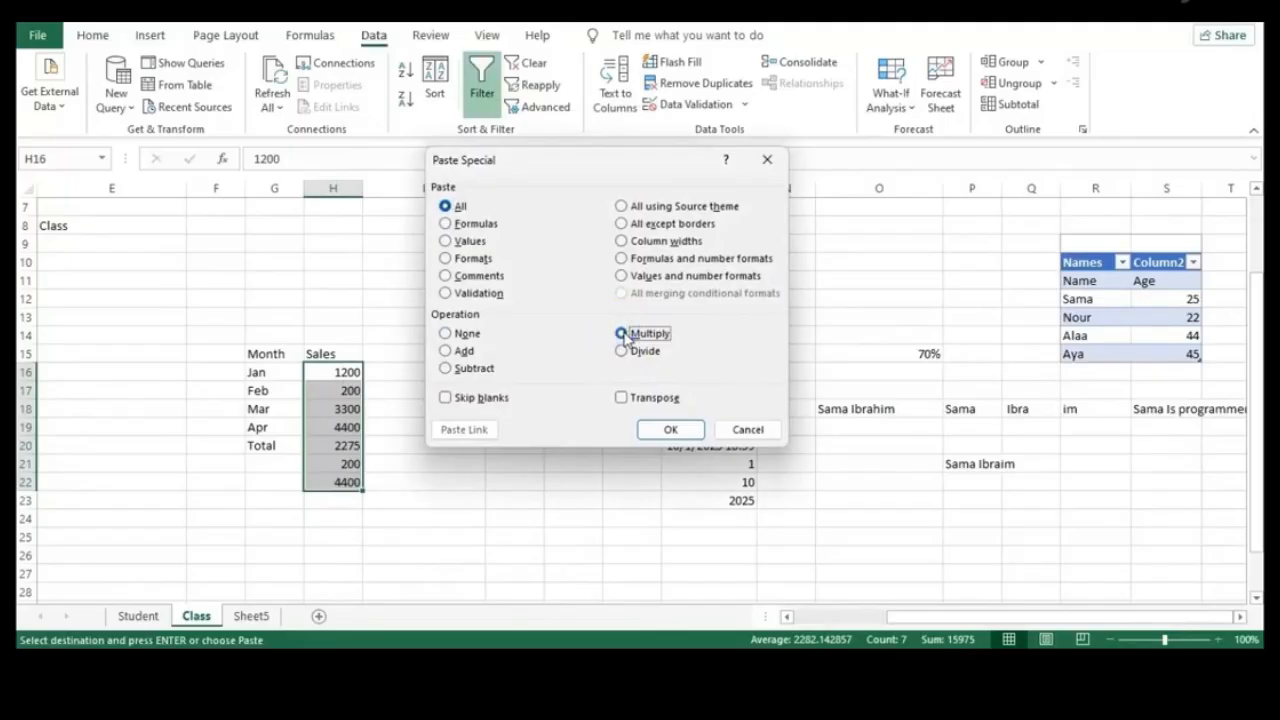
click(686, 430)
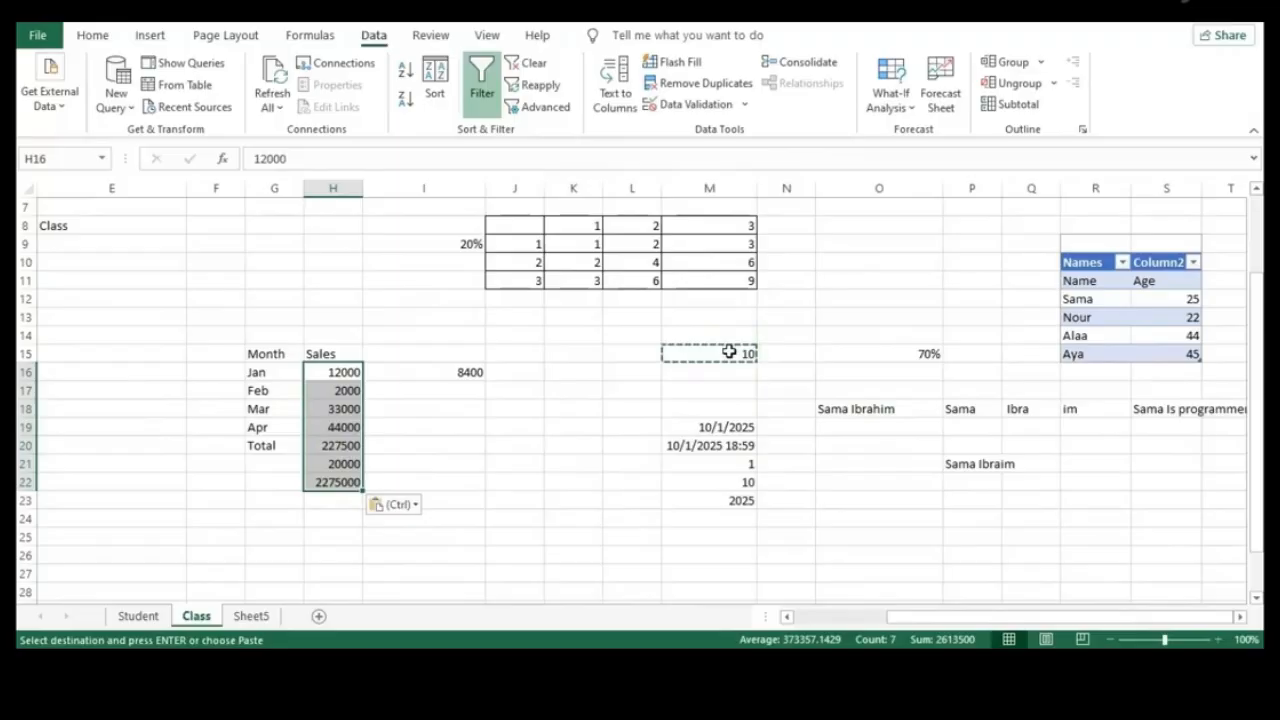
right_click(340, 430)
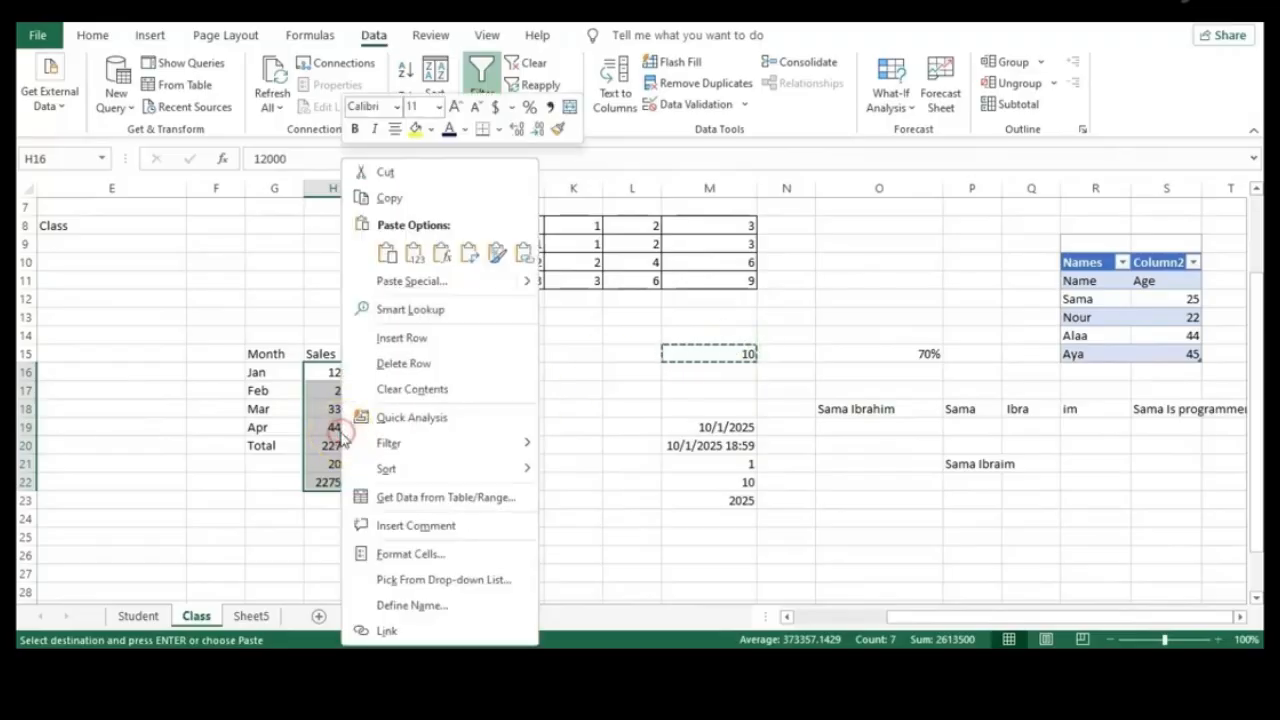
mouse_move(527, 283)
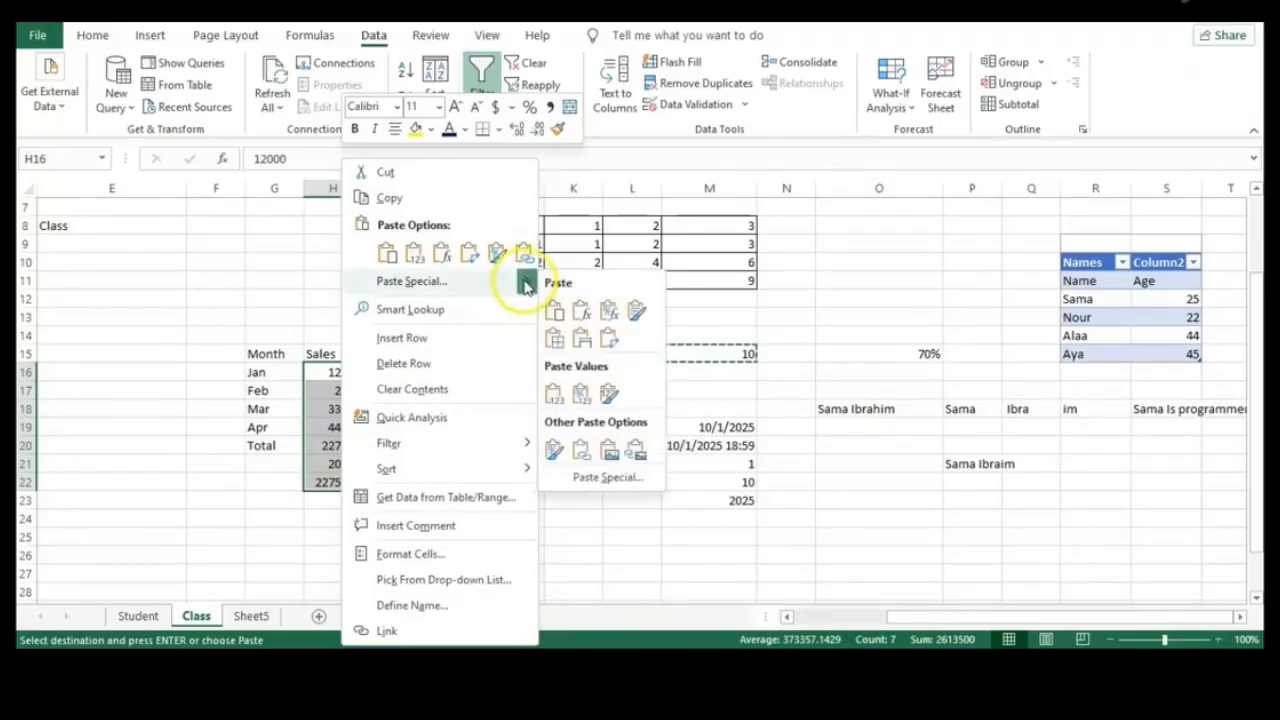
click(596, 477)
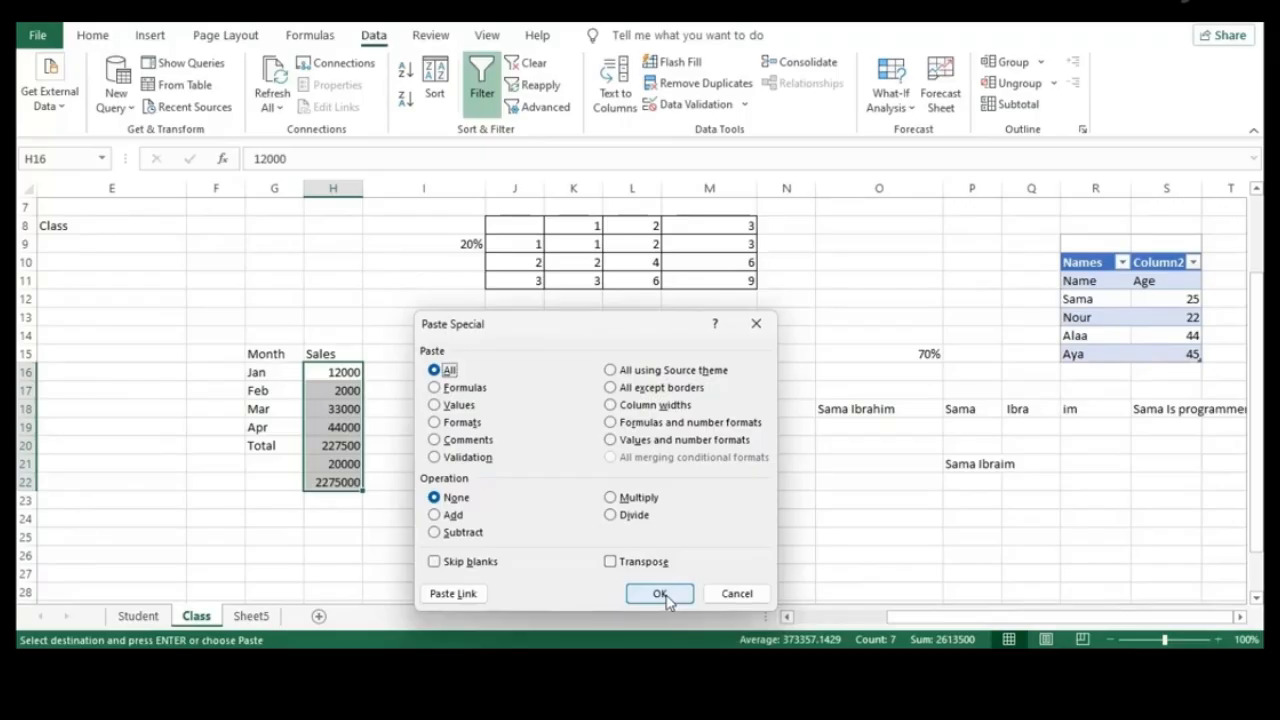
click(737, 593)
click(645, 484)
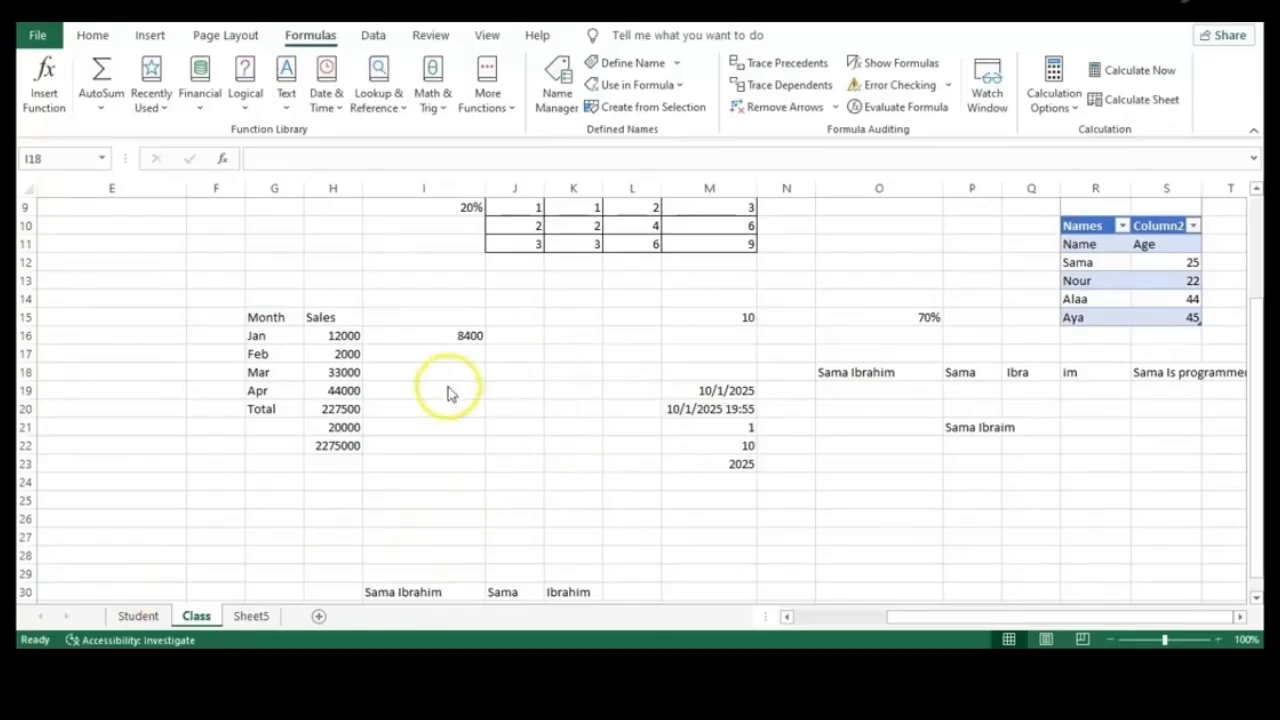
Sort only the selected Sales cells H16:H22 smallest to largest, keeping Month labels in place
click(323, 444)
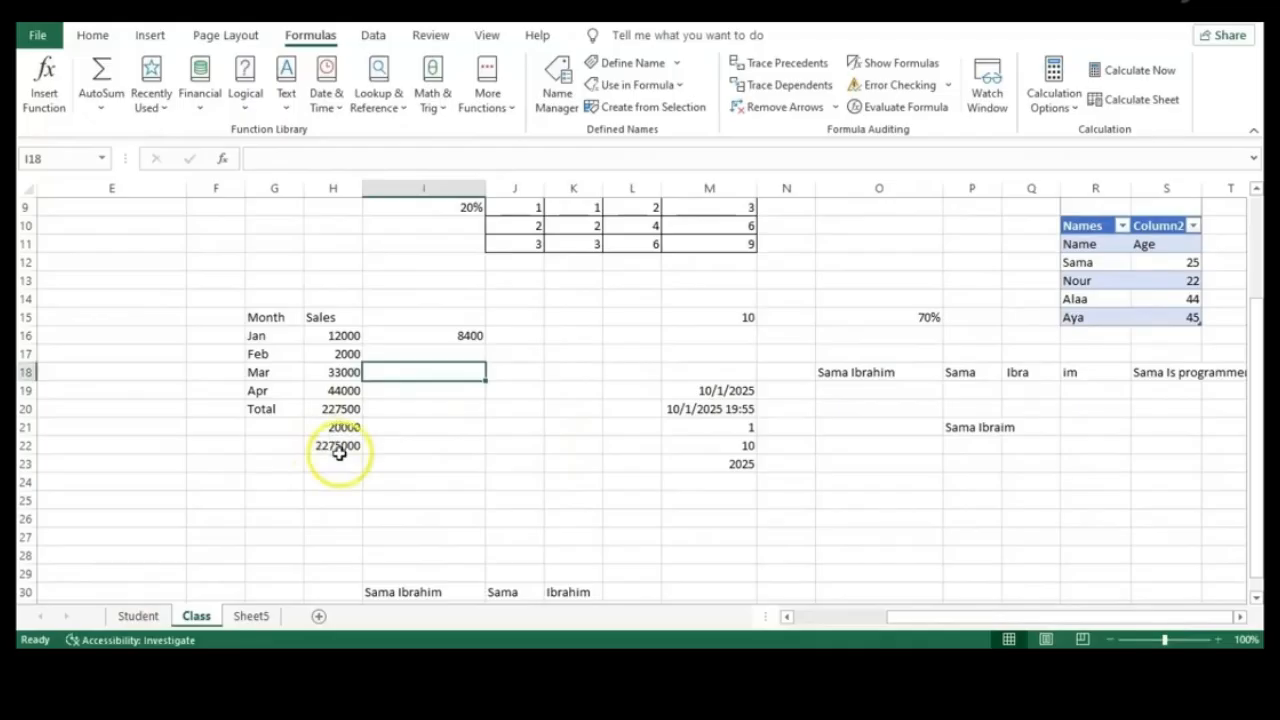
drag(335, 446, 344, 337)
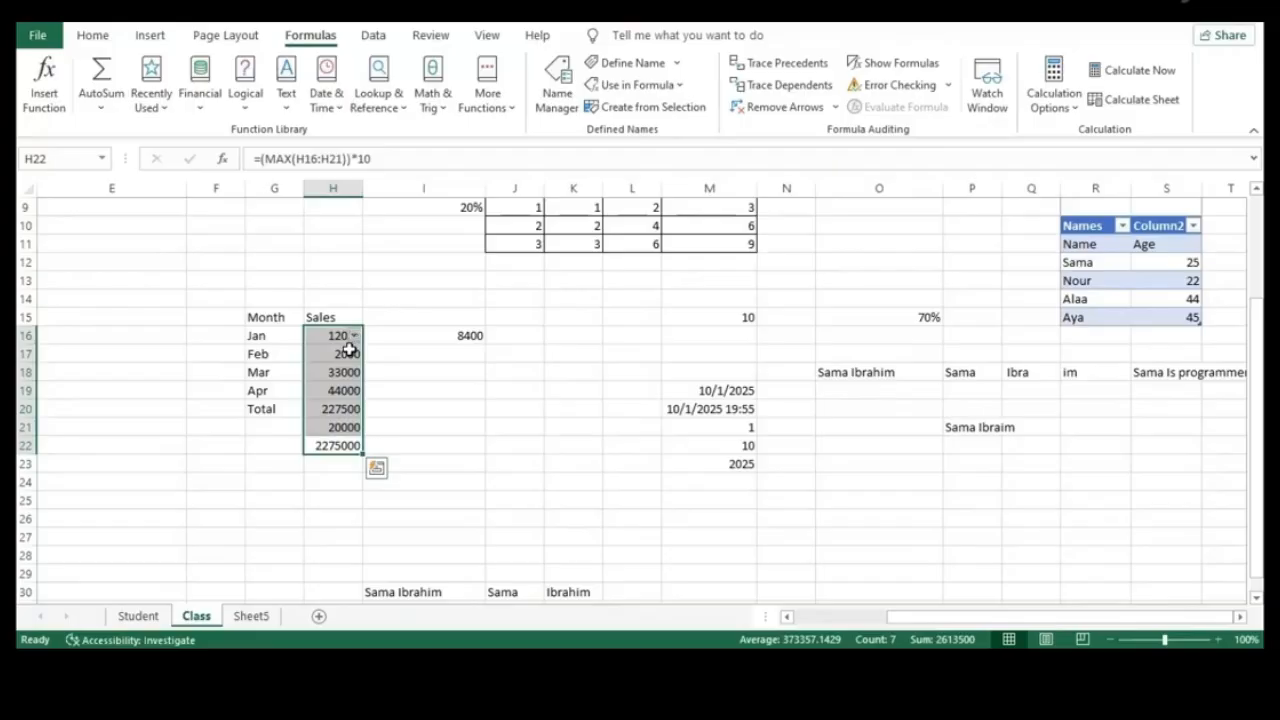
click(353, 336)
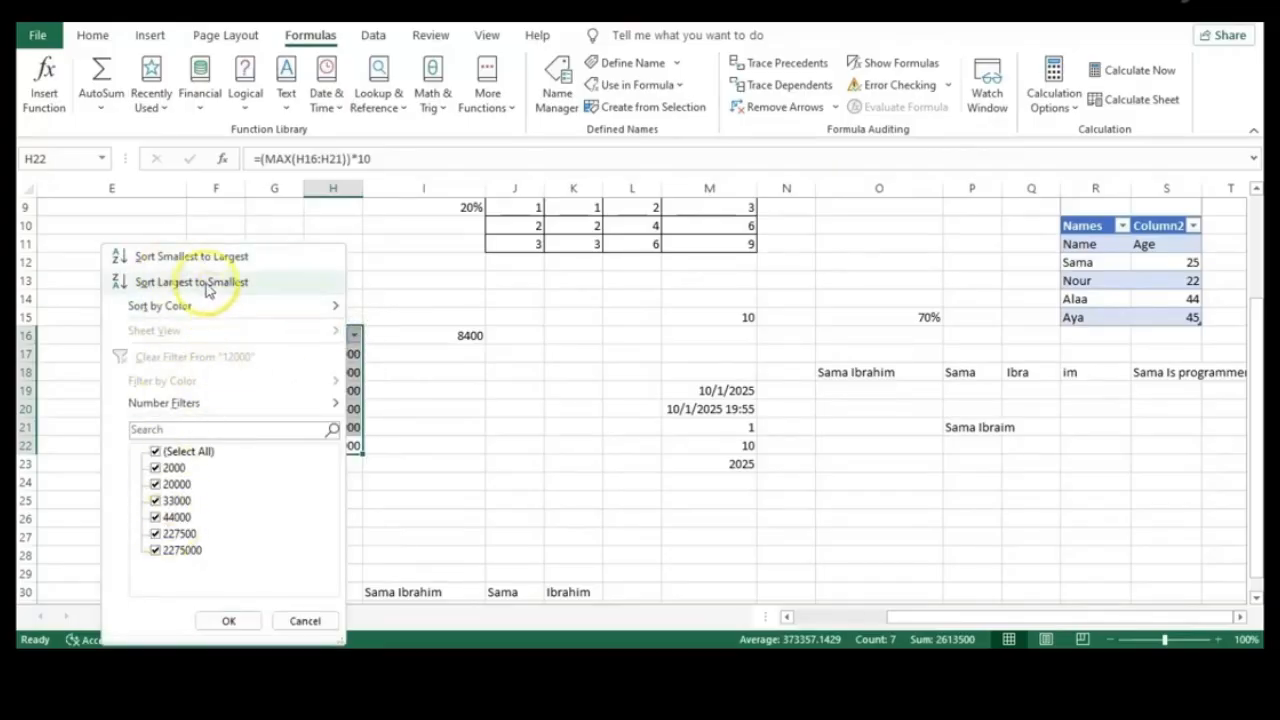
click(203, 258)
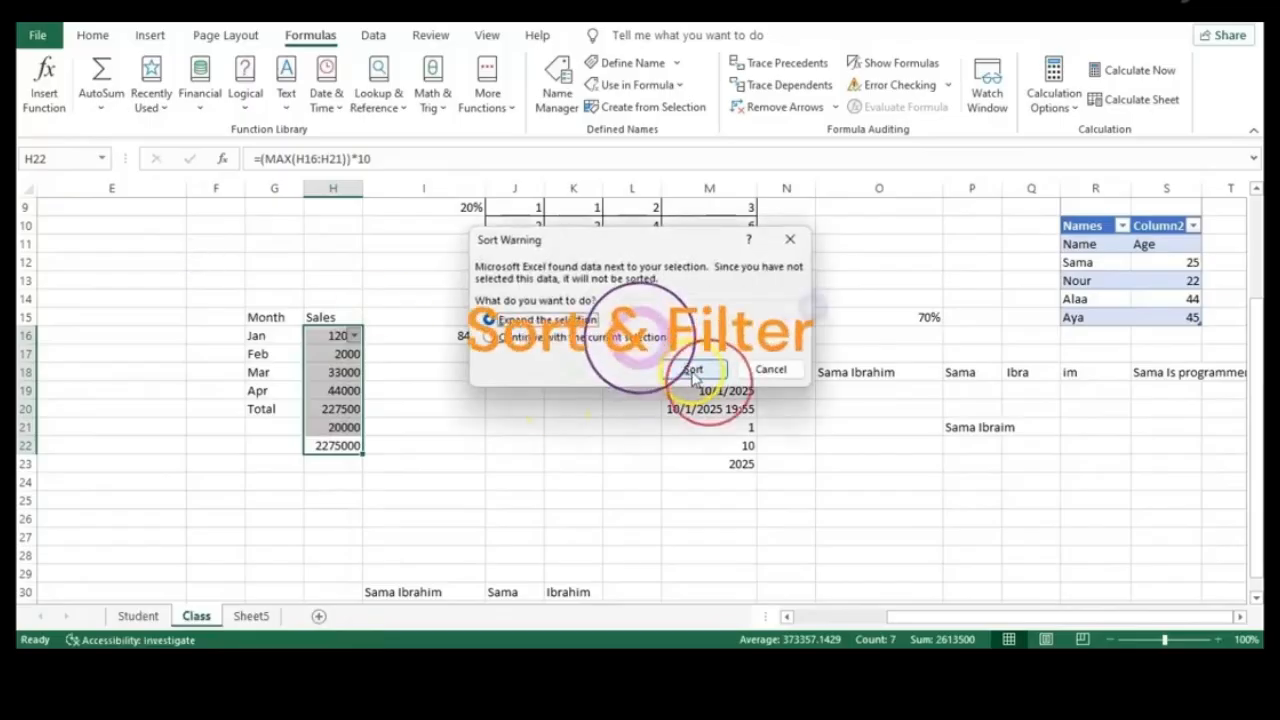
click(491, 339)
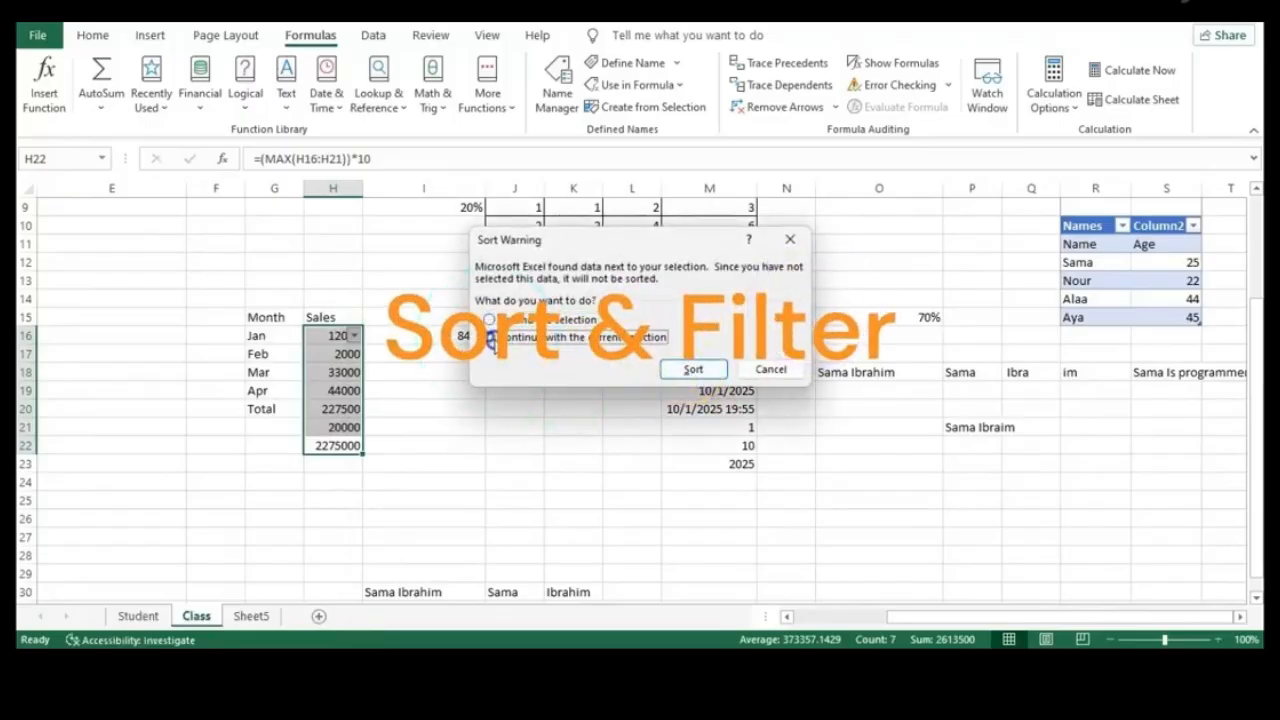
click(694, 370)
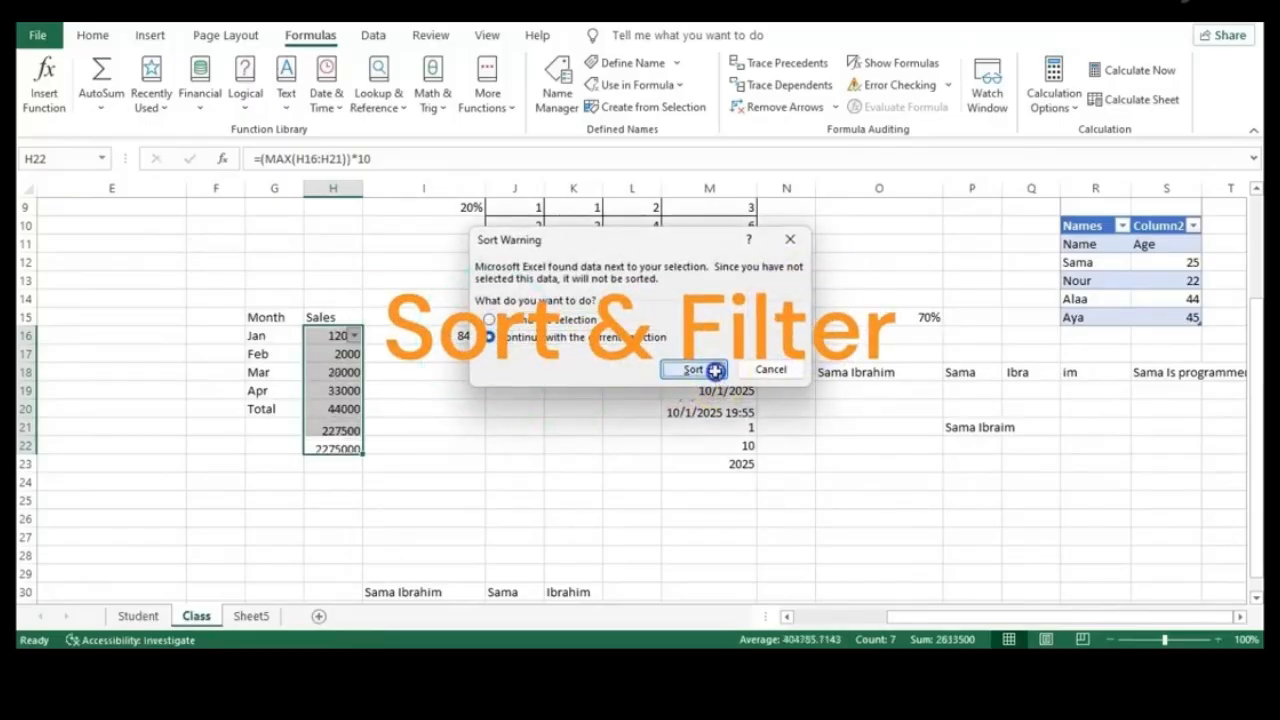
click(452, 389)
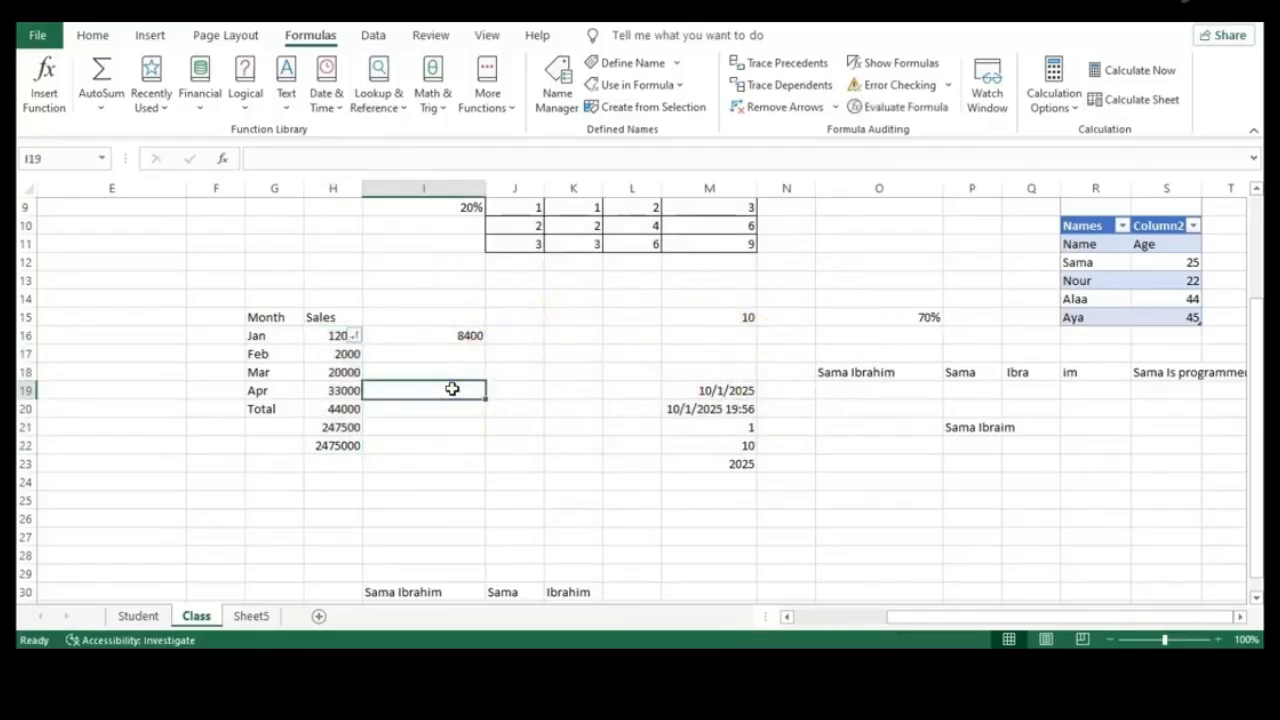
click(474, 428)
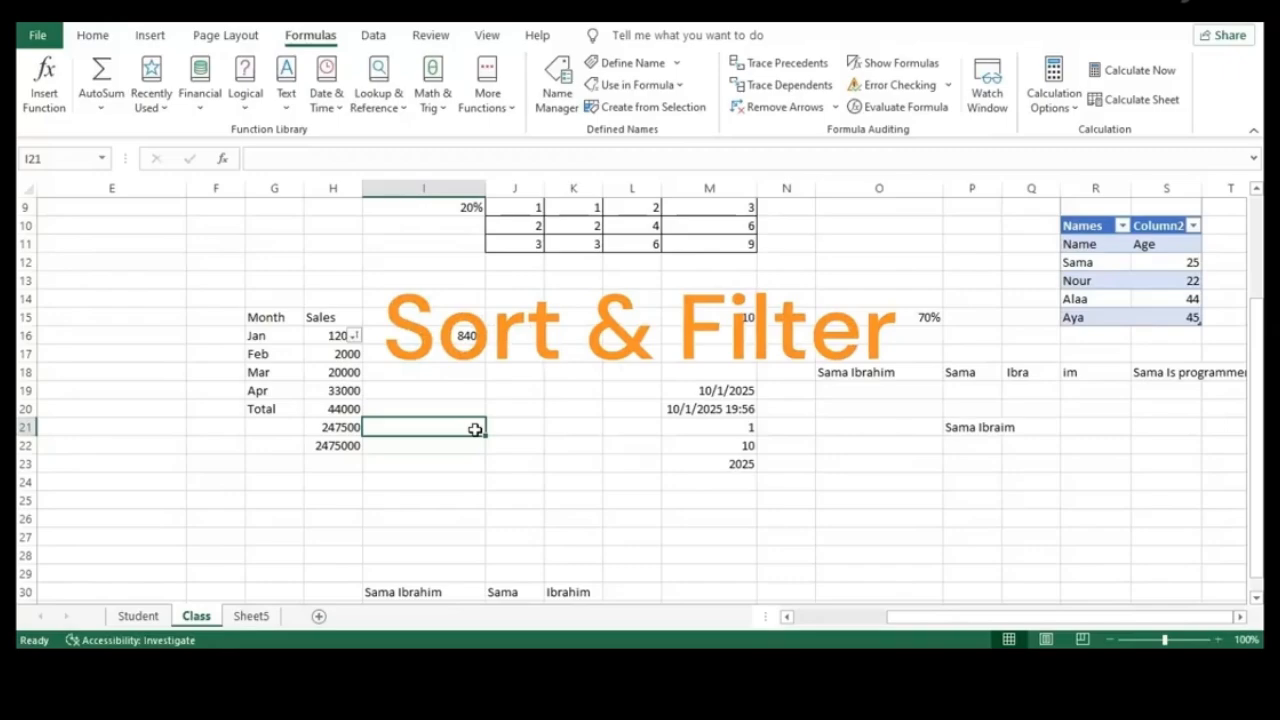
Check the sorted Sales column by jumping between H15, H22 and M15 with Ctrl+arrow keys
click(331, 320)
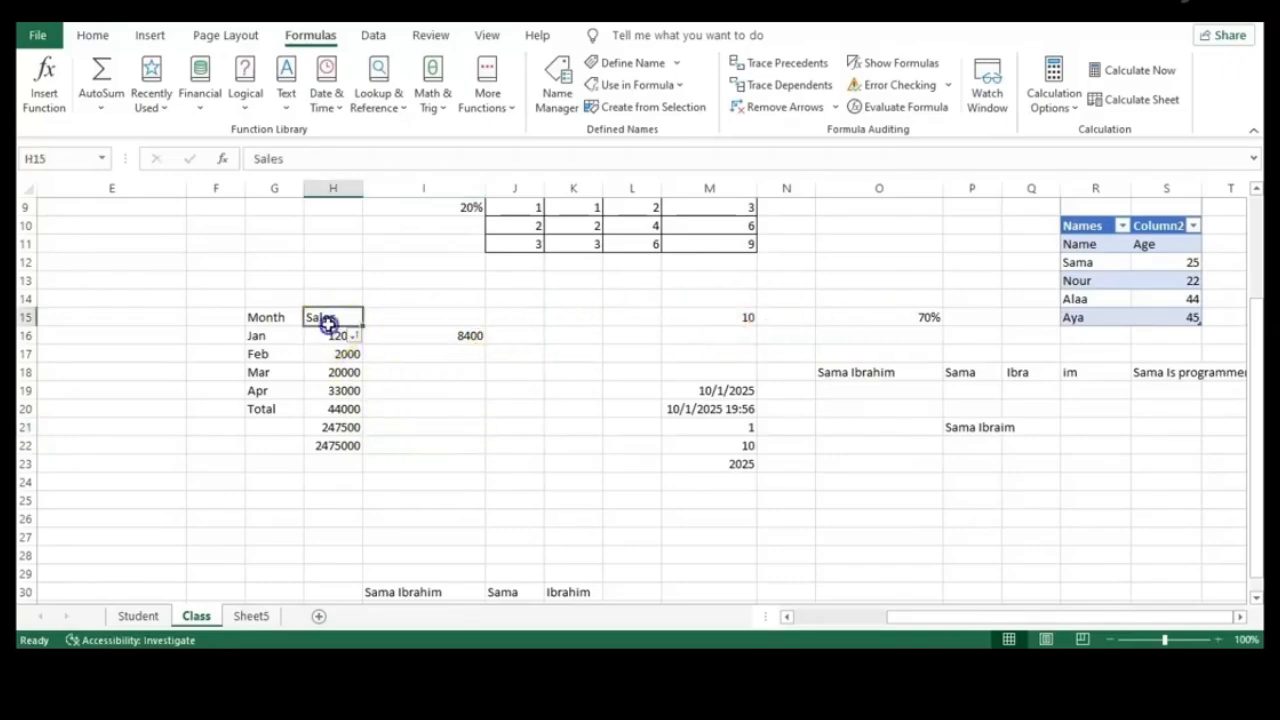
click(334, 446)
click(343, 317)
key(ctrl+Down)
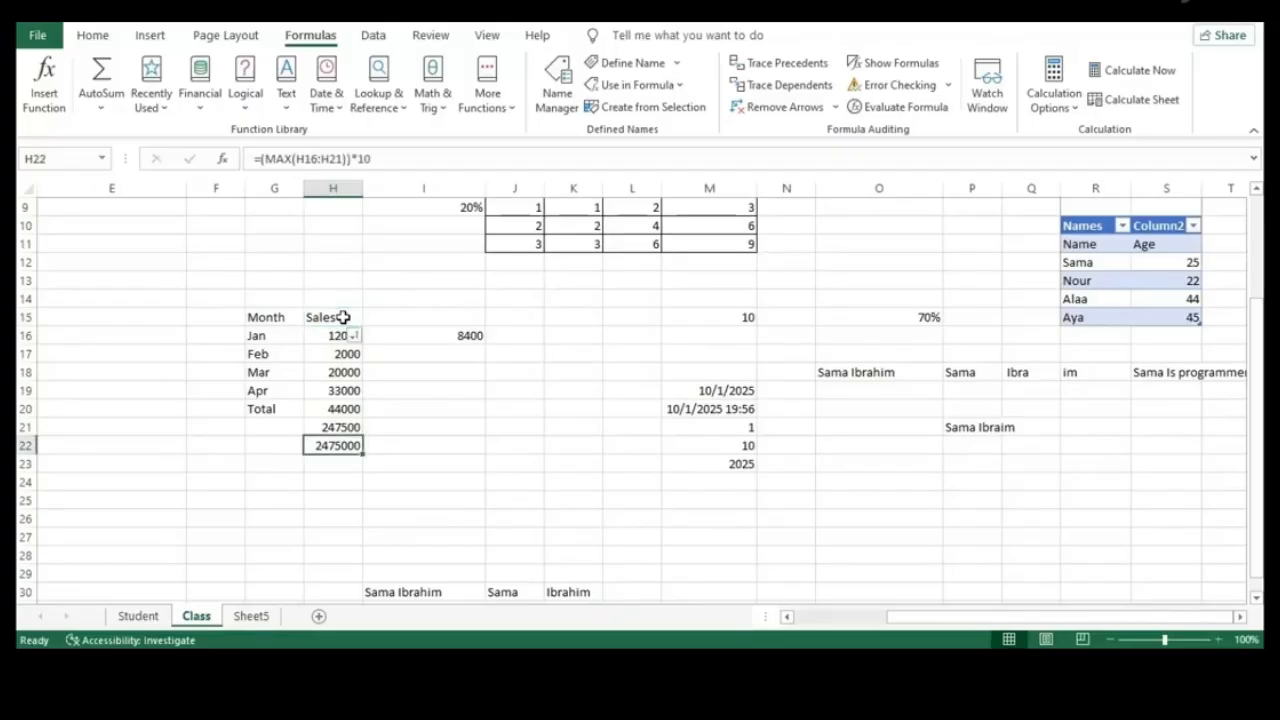
key(ctrl+Up)
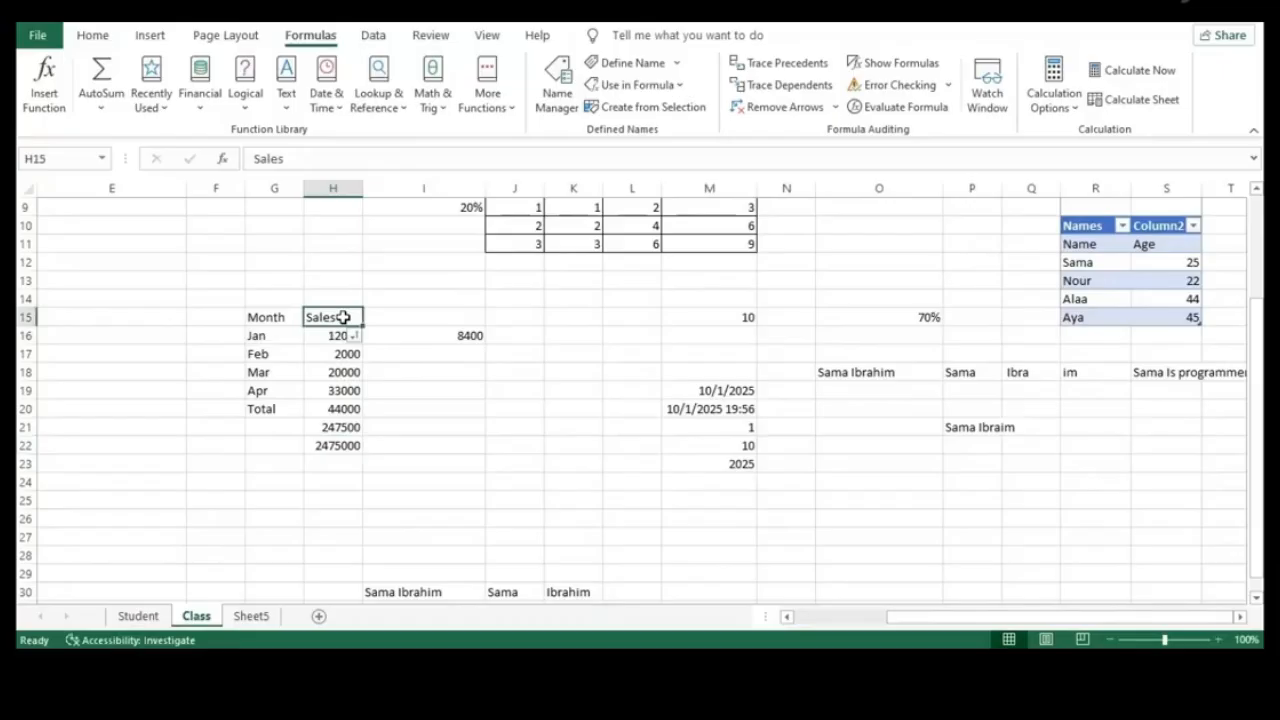
key(ctrl+Right)
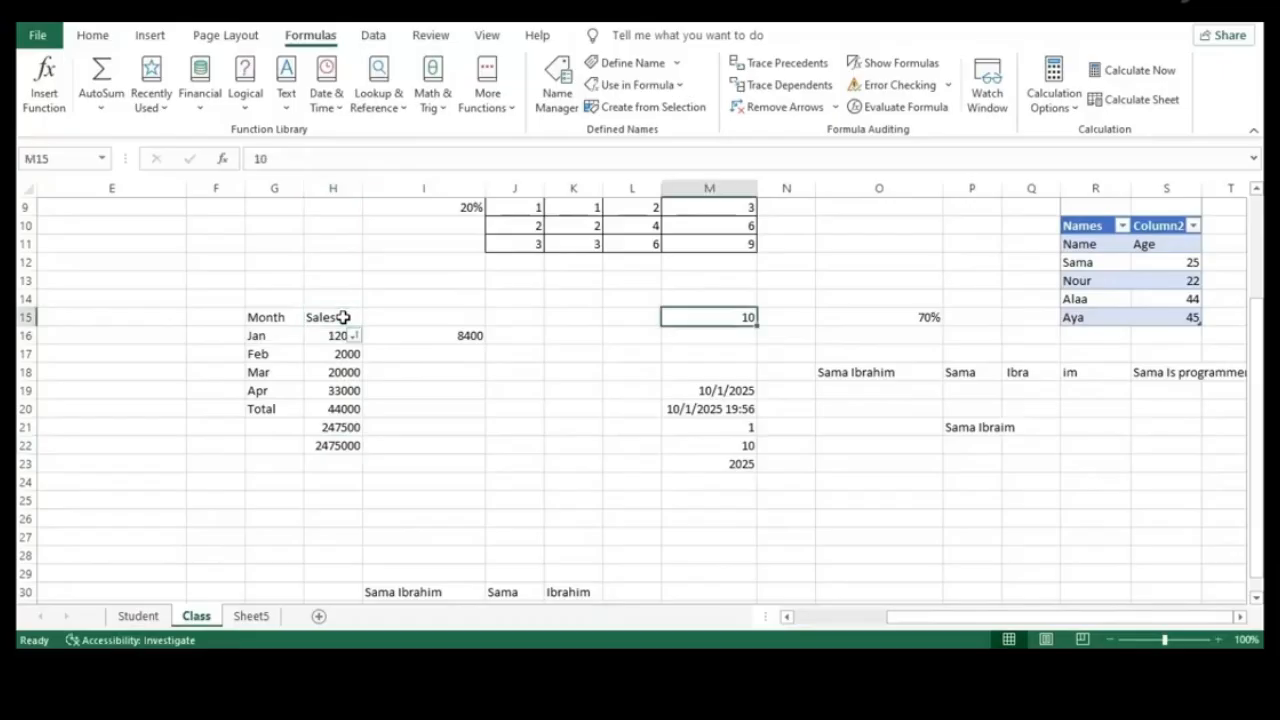
key(ctrl+Left)
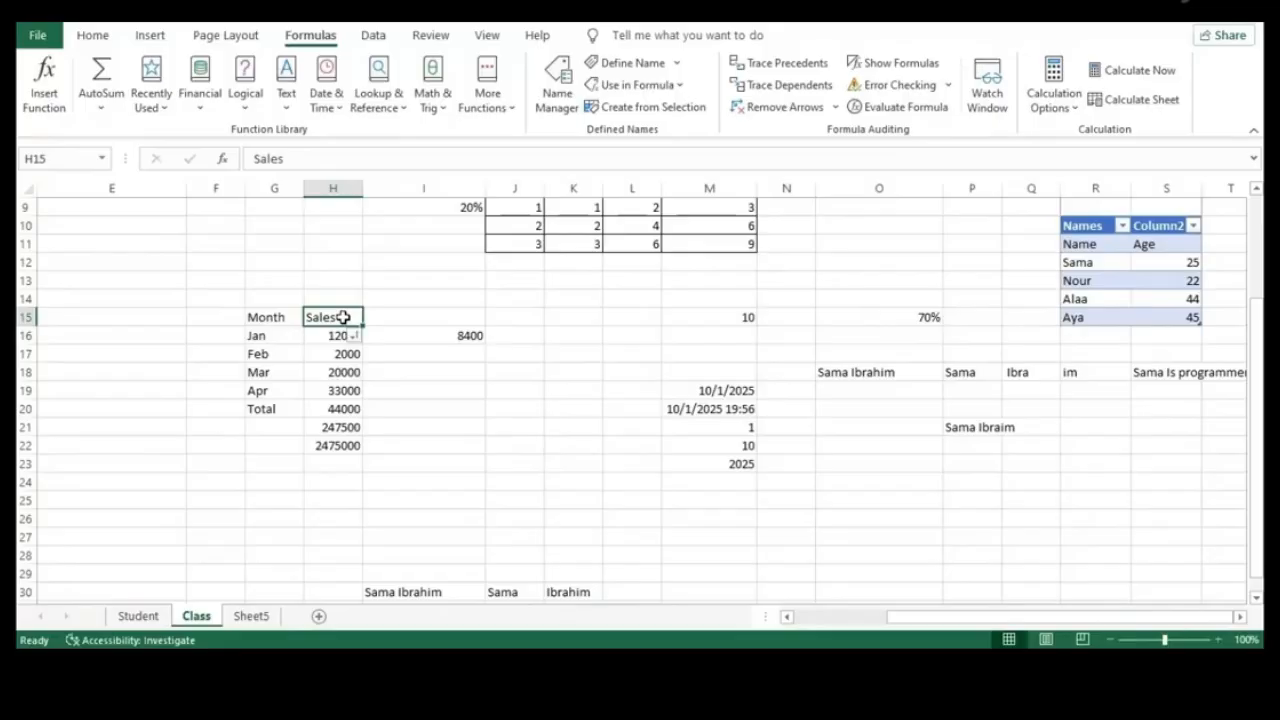
click(512, 390)
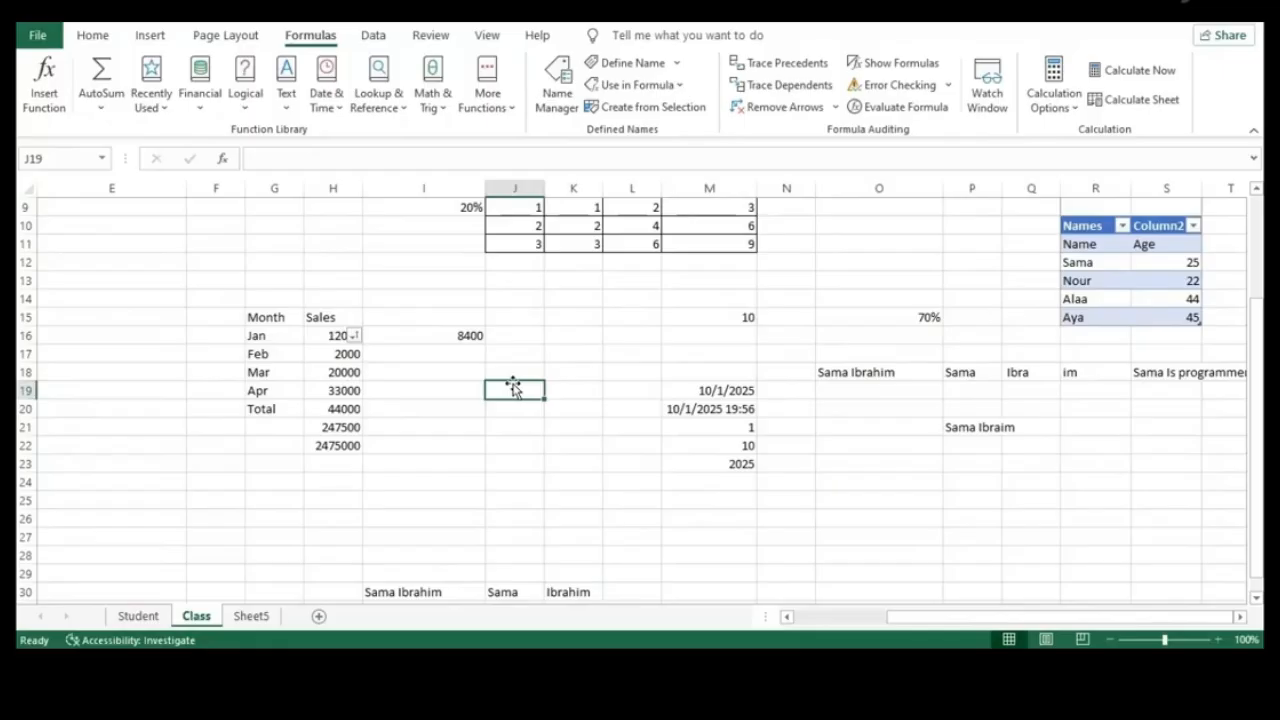
click(605, 451)
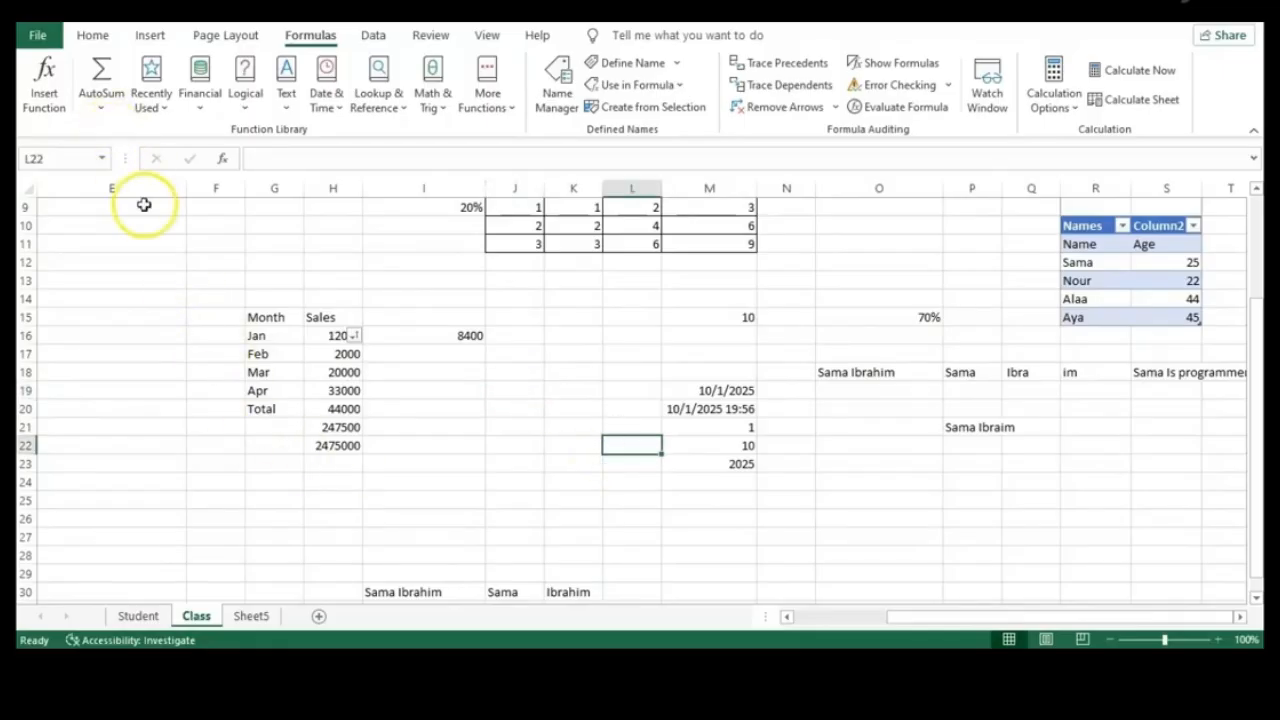
Look at the Save As browse dialog, cancel it, and return to the worksheet unchanged
click(40, 36)
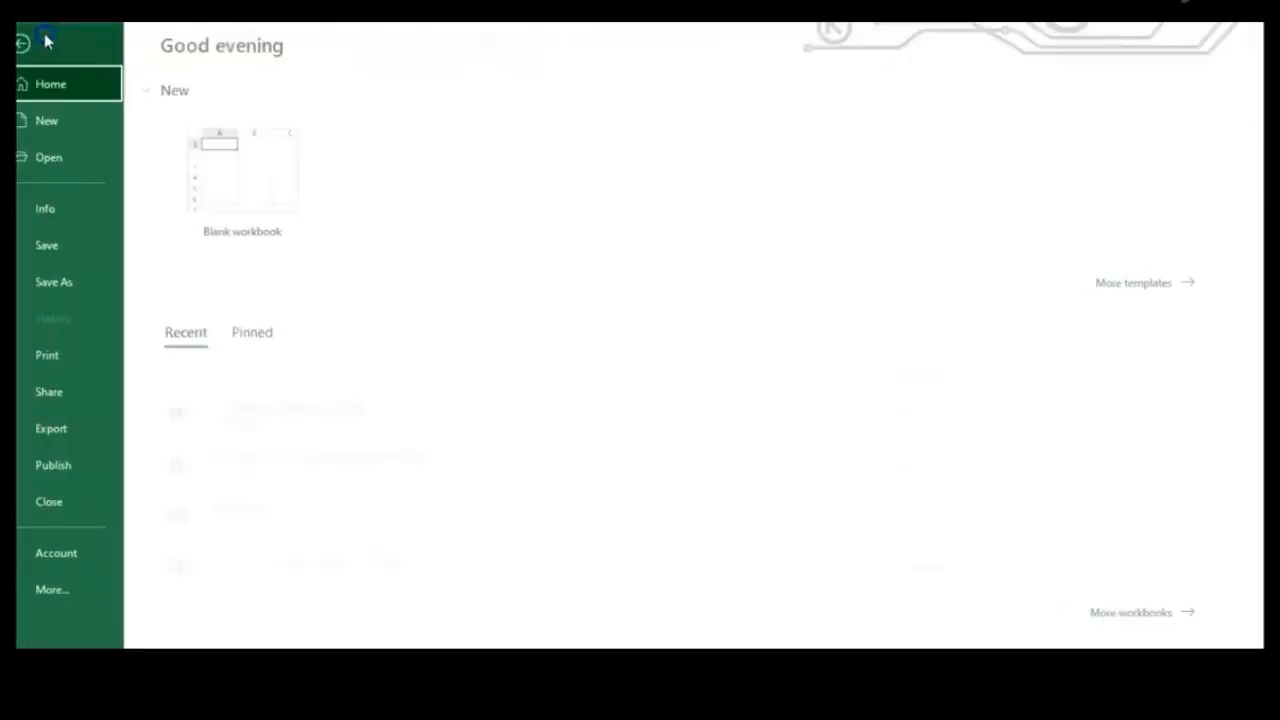
click(84, 292)
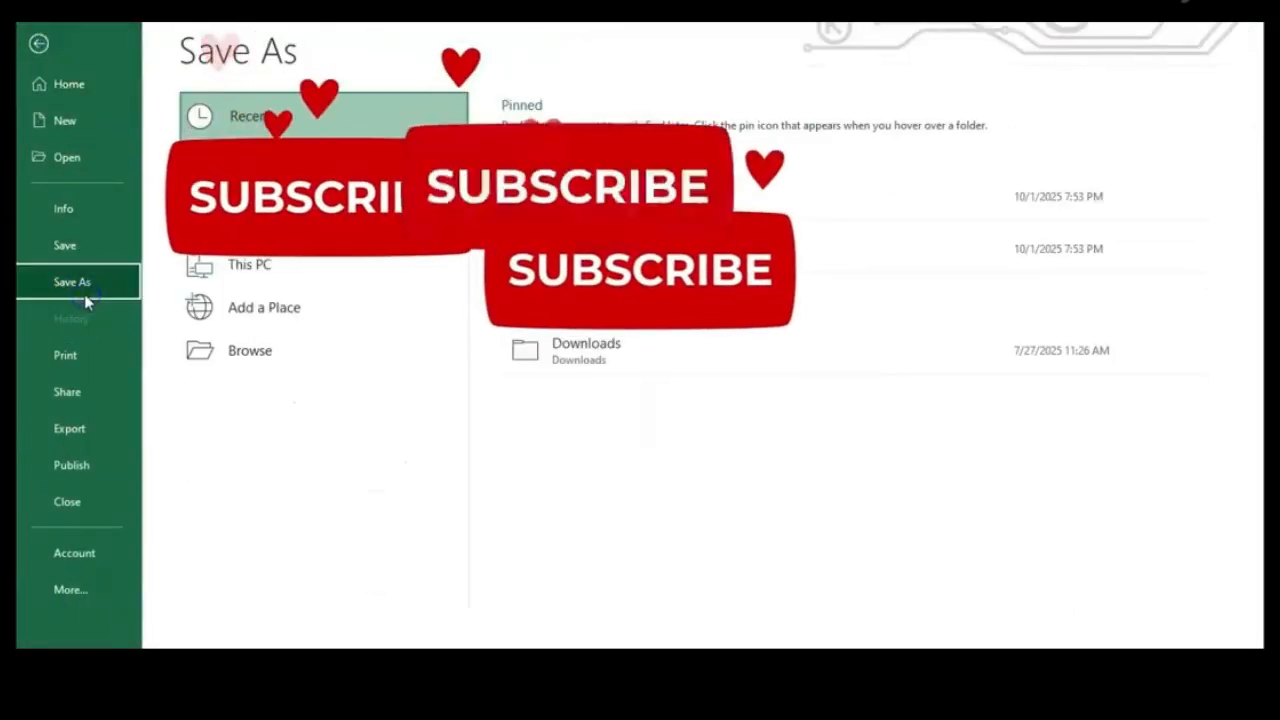
click(243, 395)
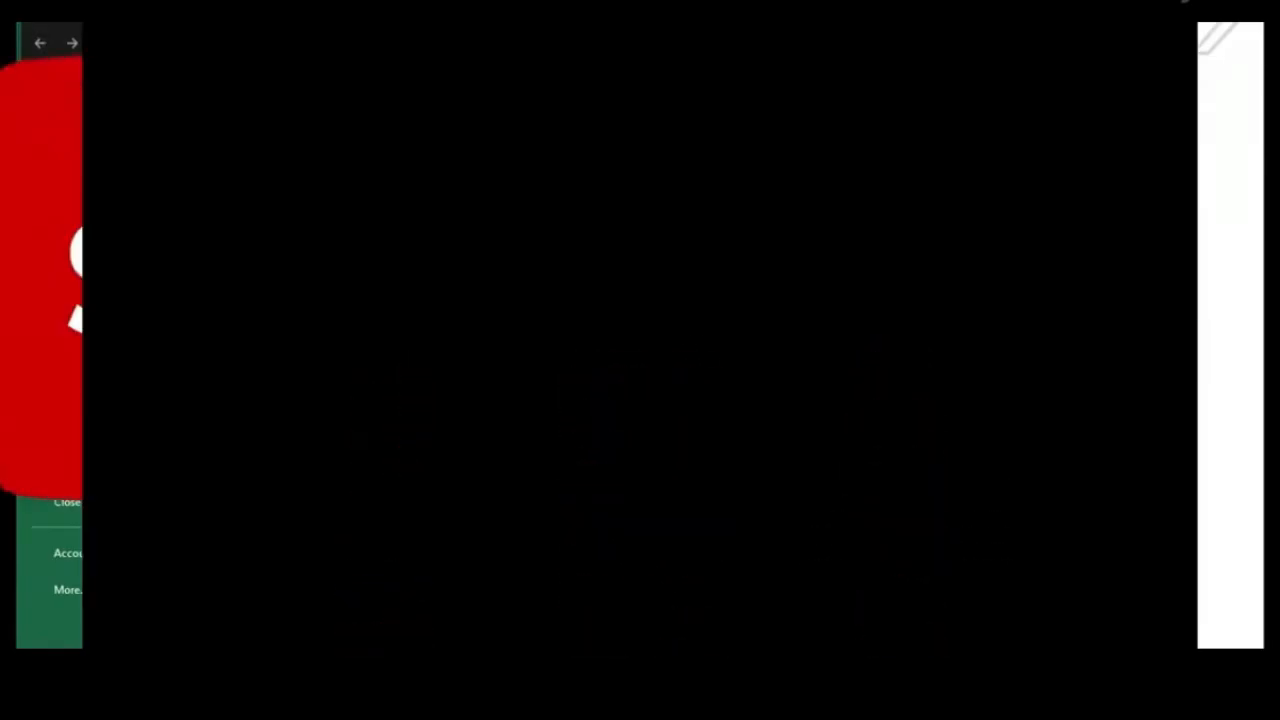
key(Escape)
click(38, 46)
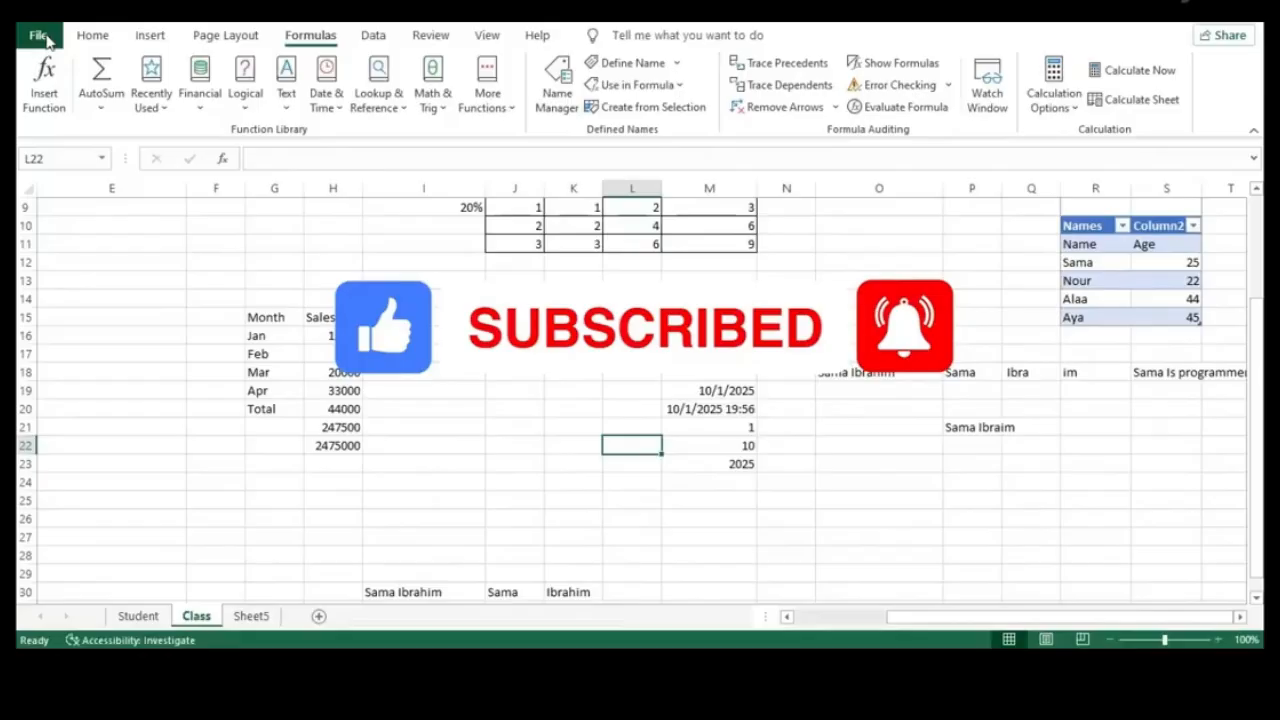
Review the Share e-mail and Export PDF/XPS pages, then return to the Class sheet at cell J11
click(40, 36)
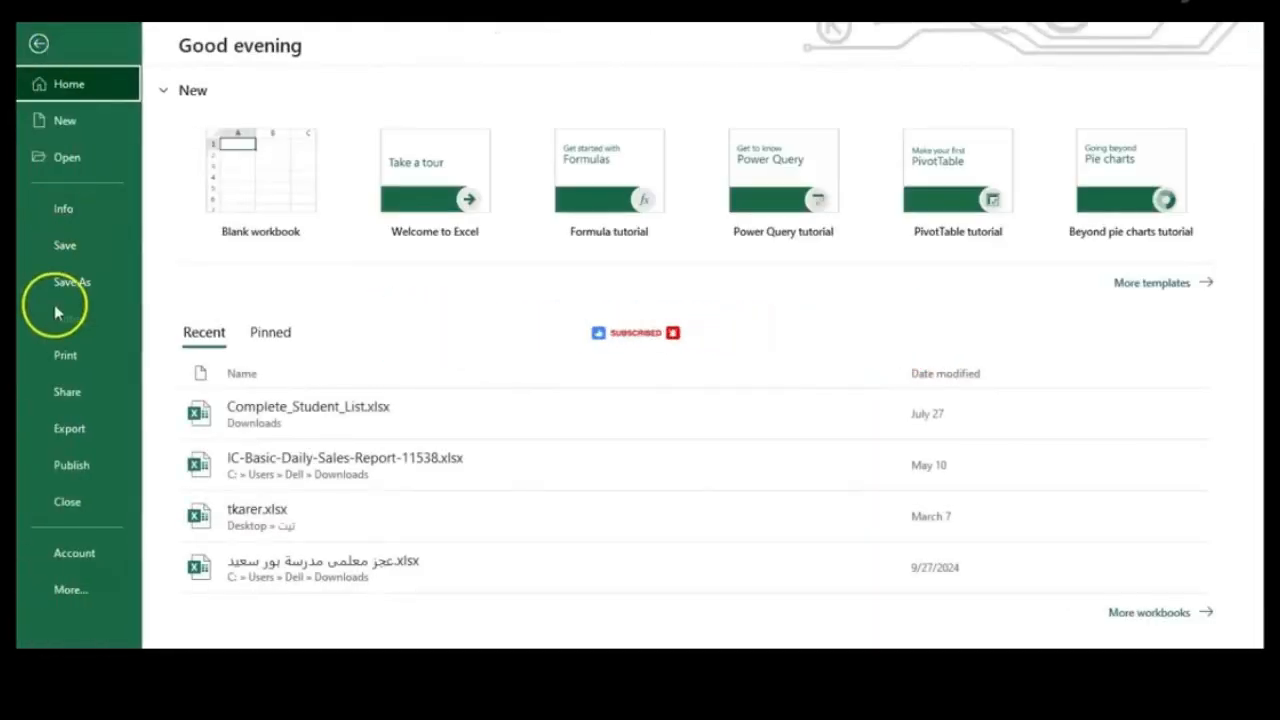
click(88, 398)
click(310, 205)
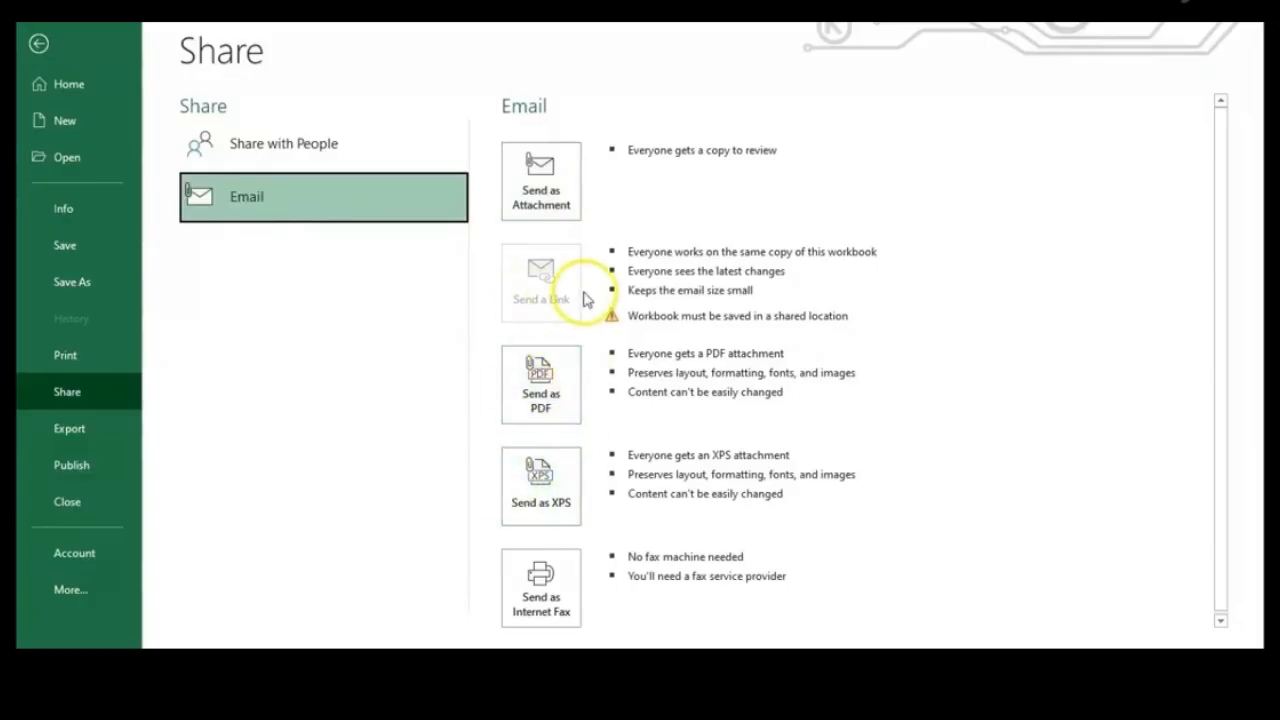
click(88, 428)
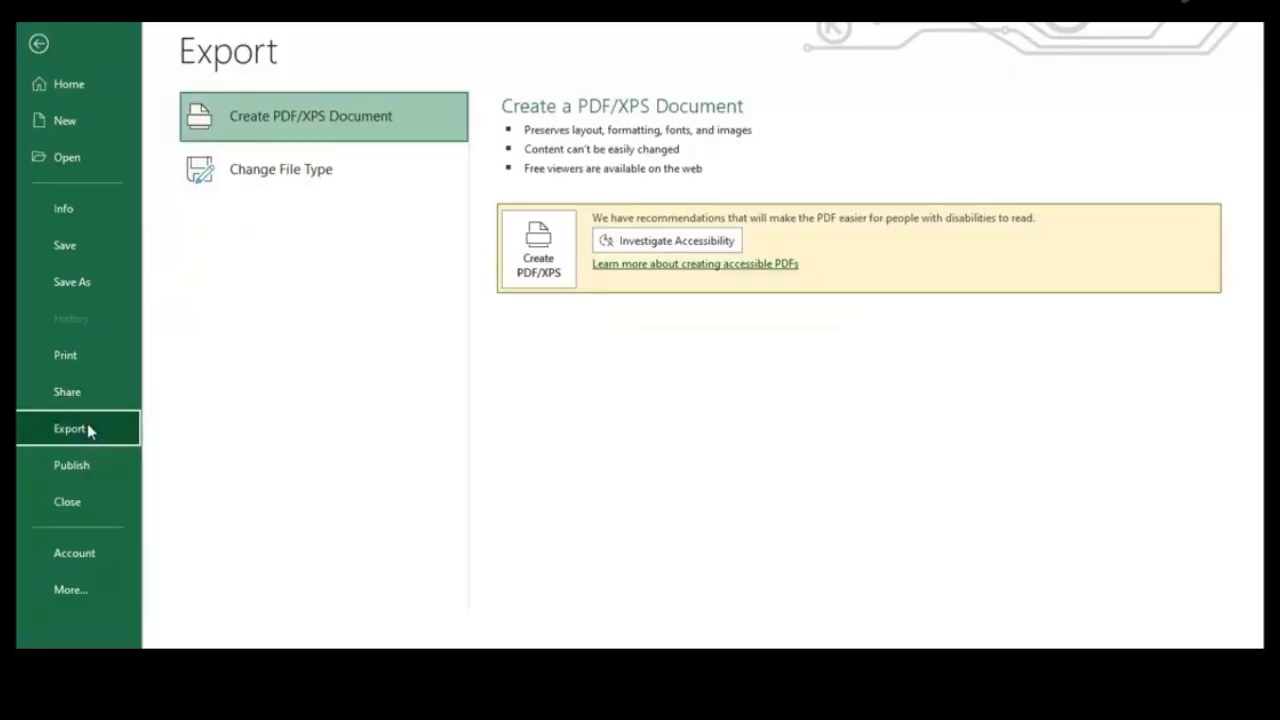
click(38, 43)
click(513, 241)
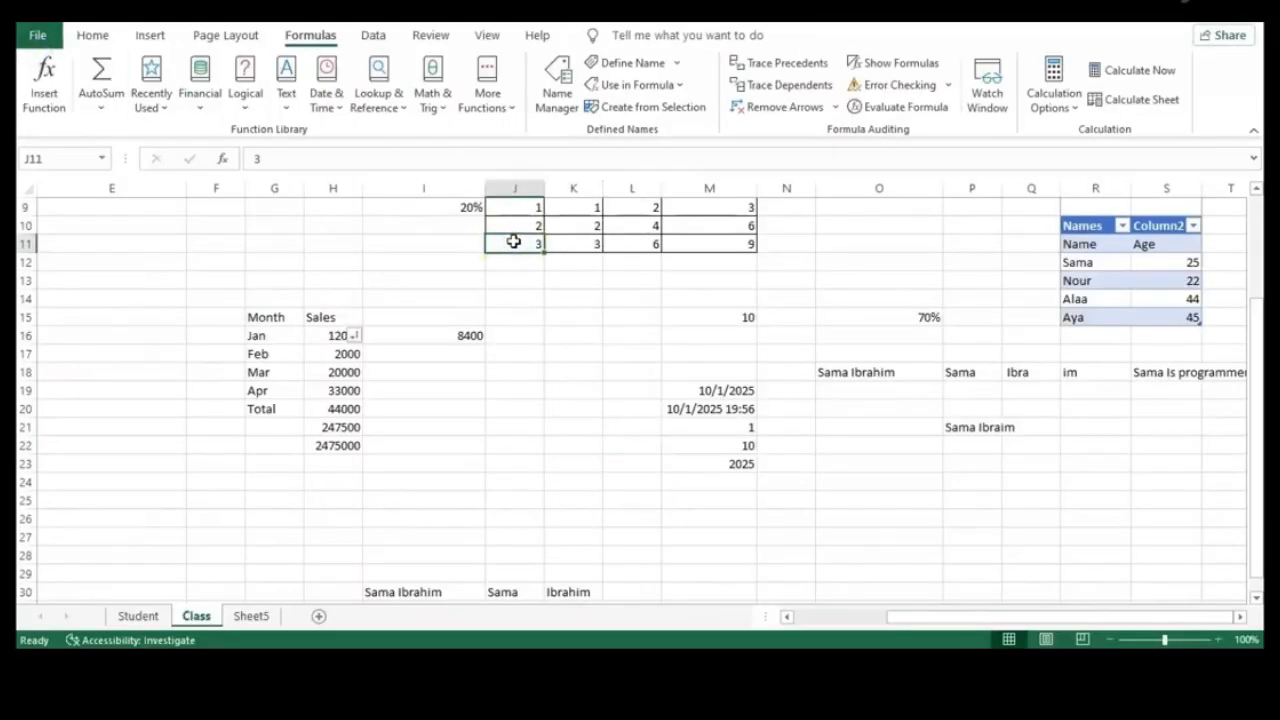